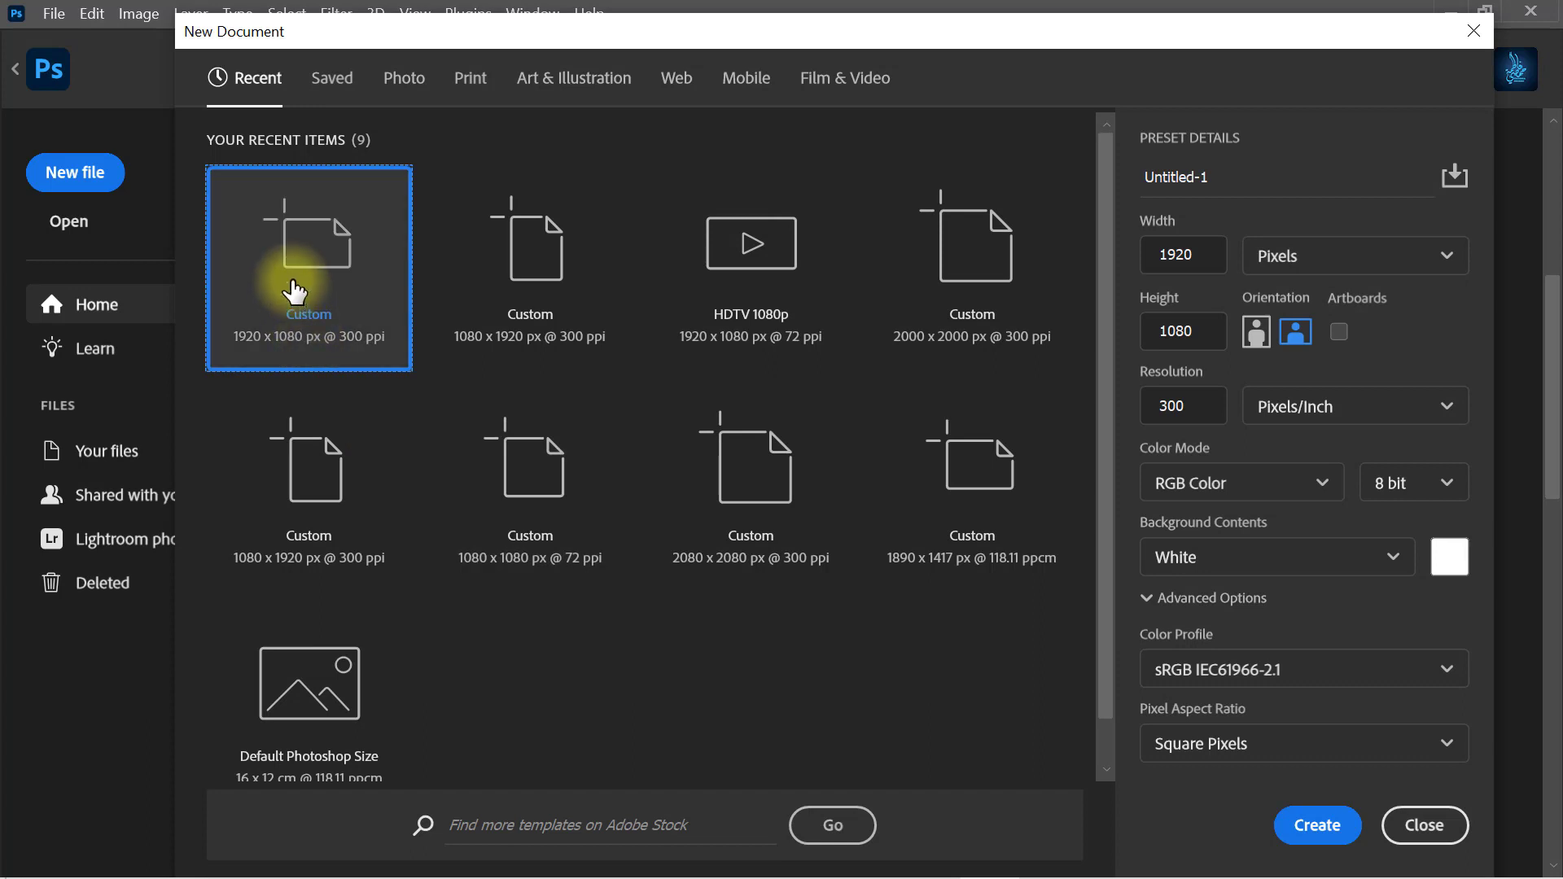
Create a new 1920 x 1080 pixel RGB document at 300 pixels/inch with a white background.
double_click(1201, 255)
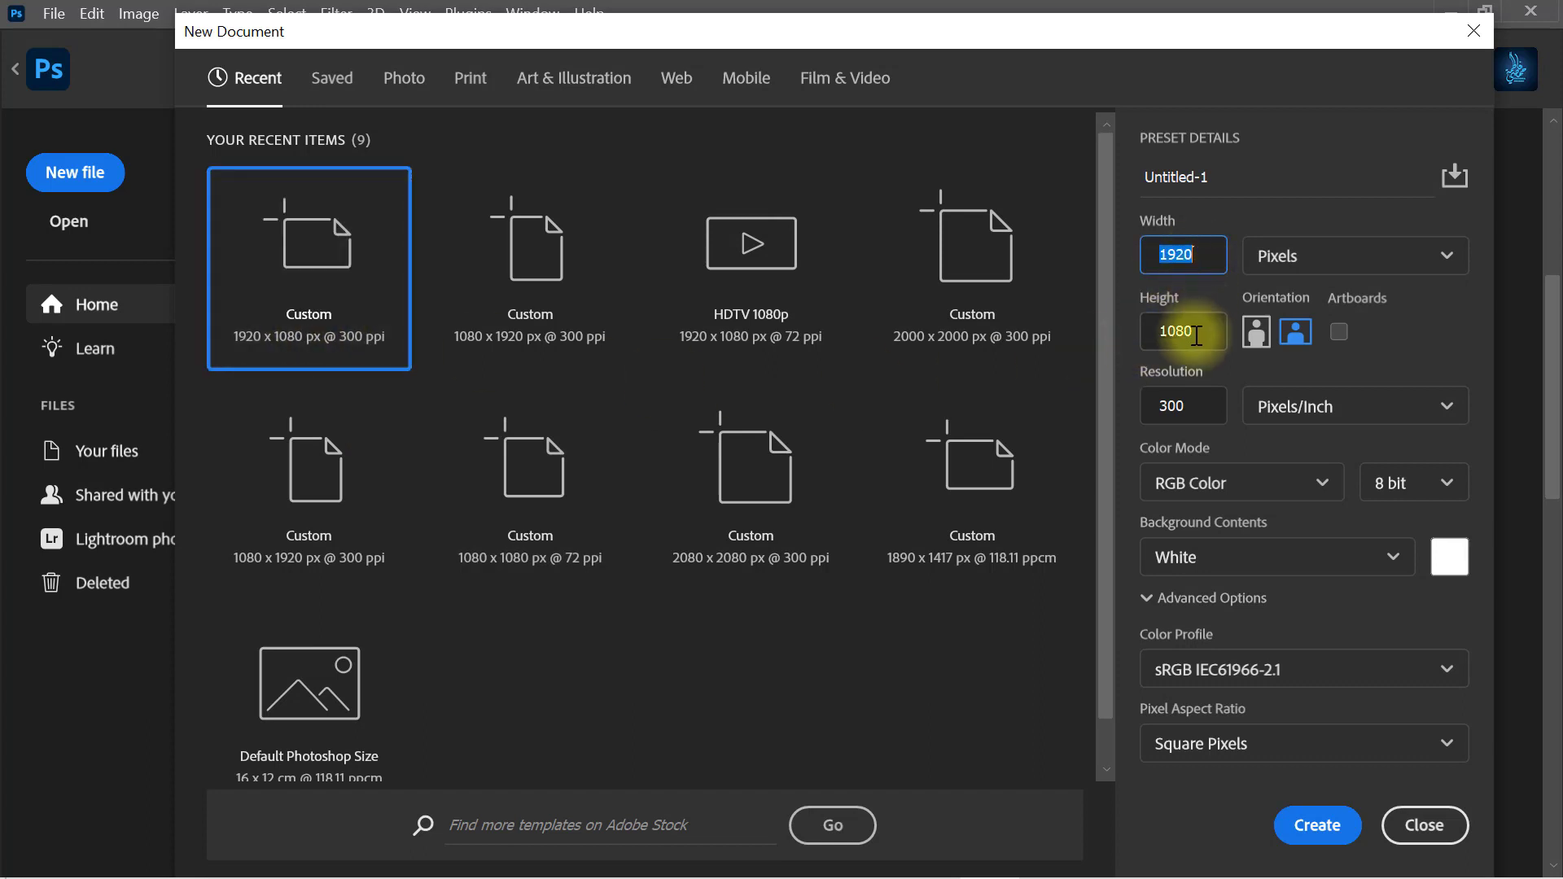
double_click(1196, 332)
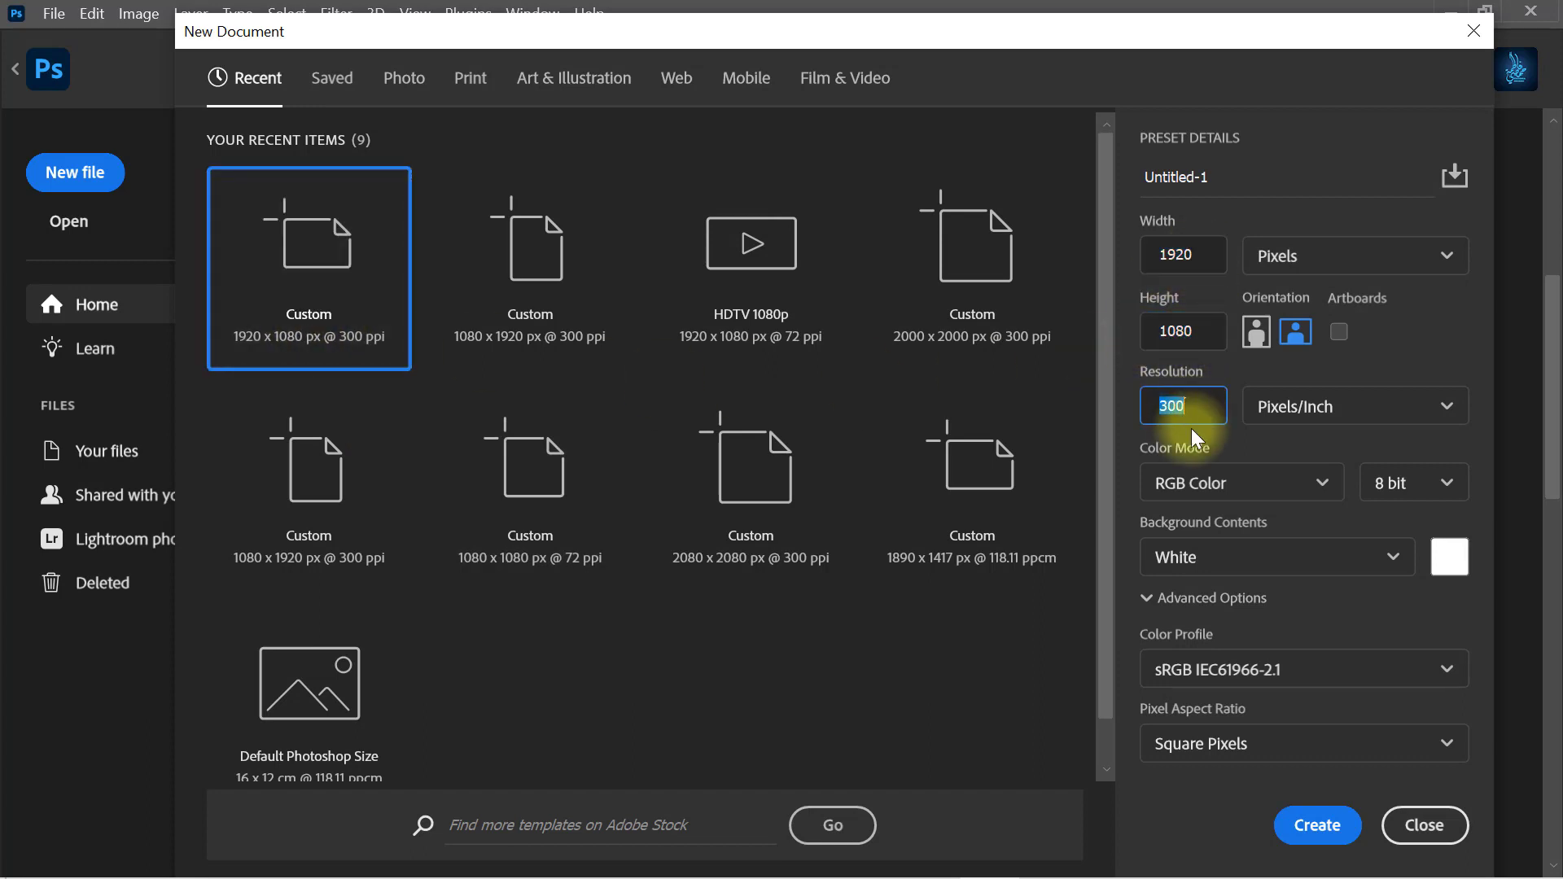
click(1319, 825)
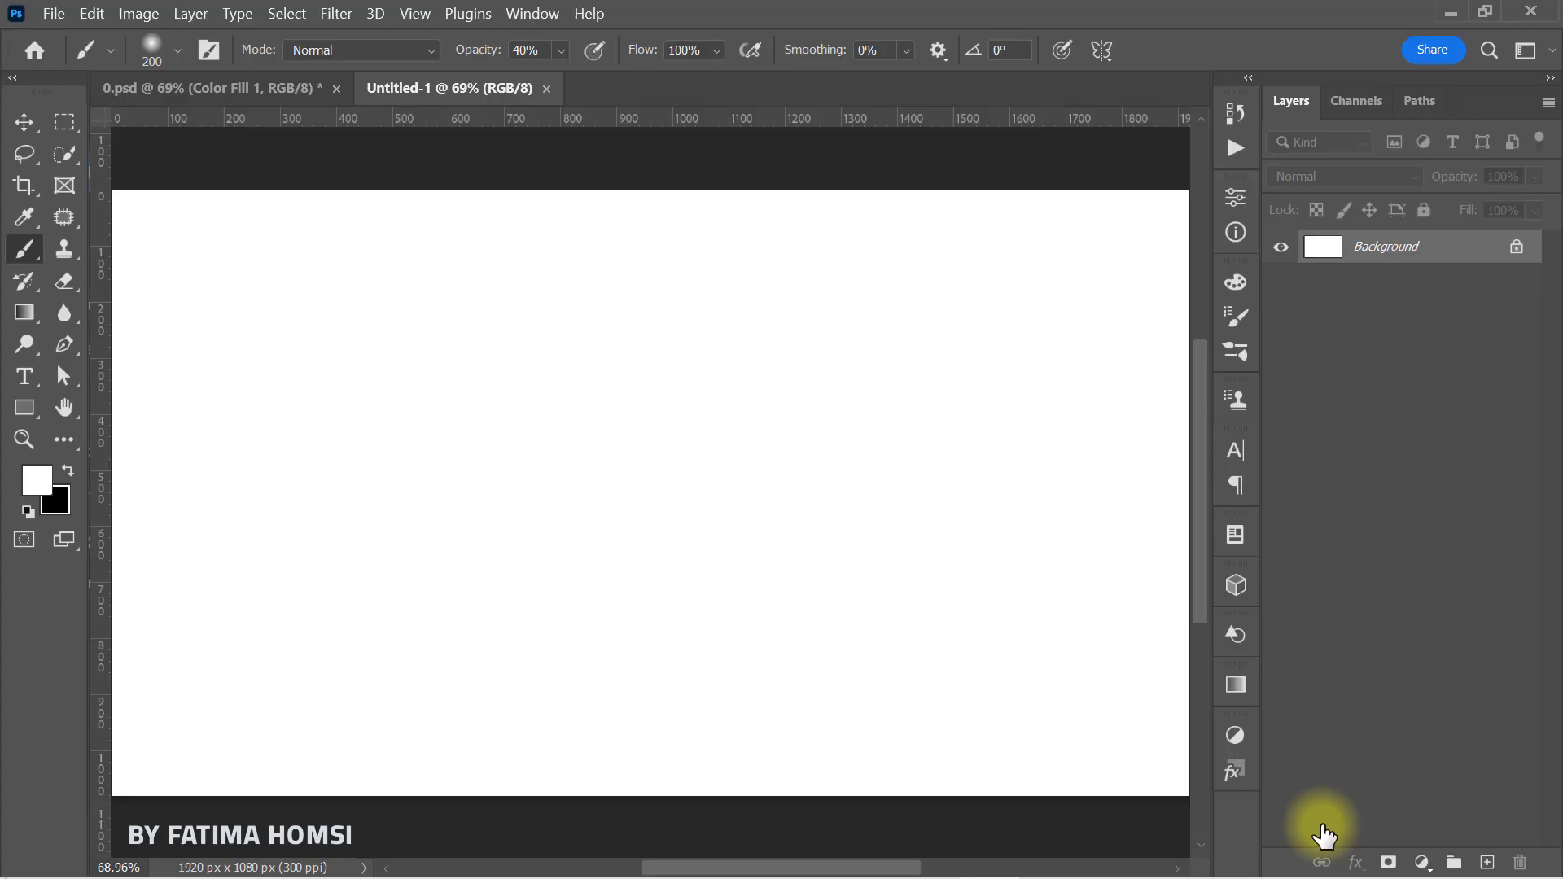
Unlock the Background layer and apply a Color Overlay with the colour #232124 to it.
click(1518, 247)
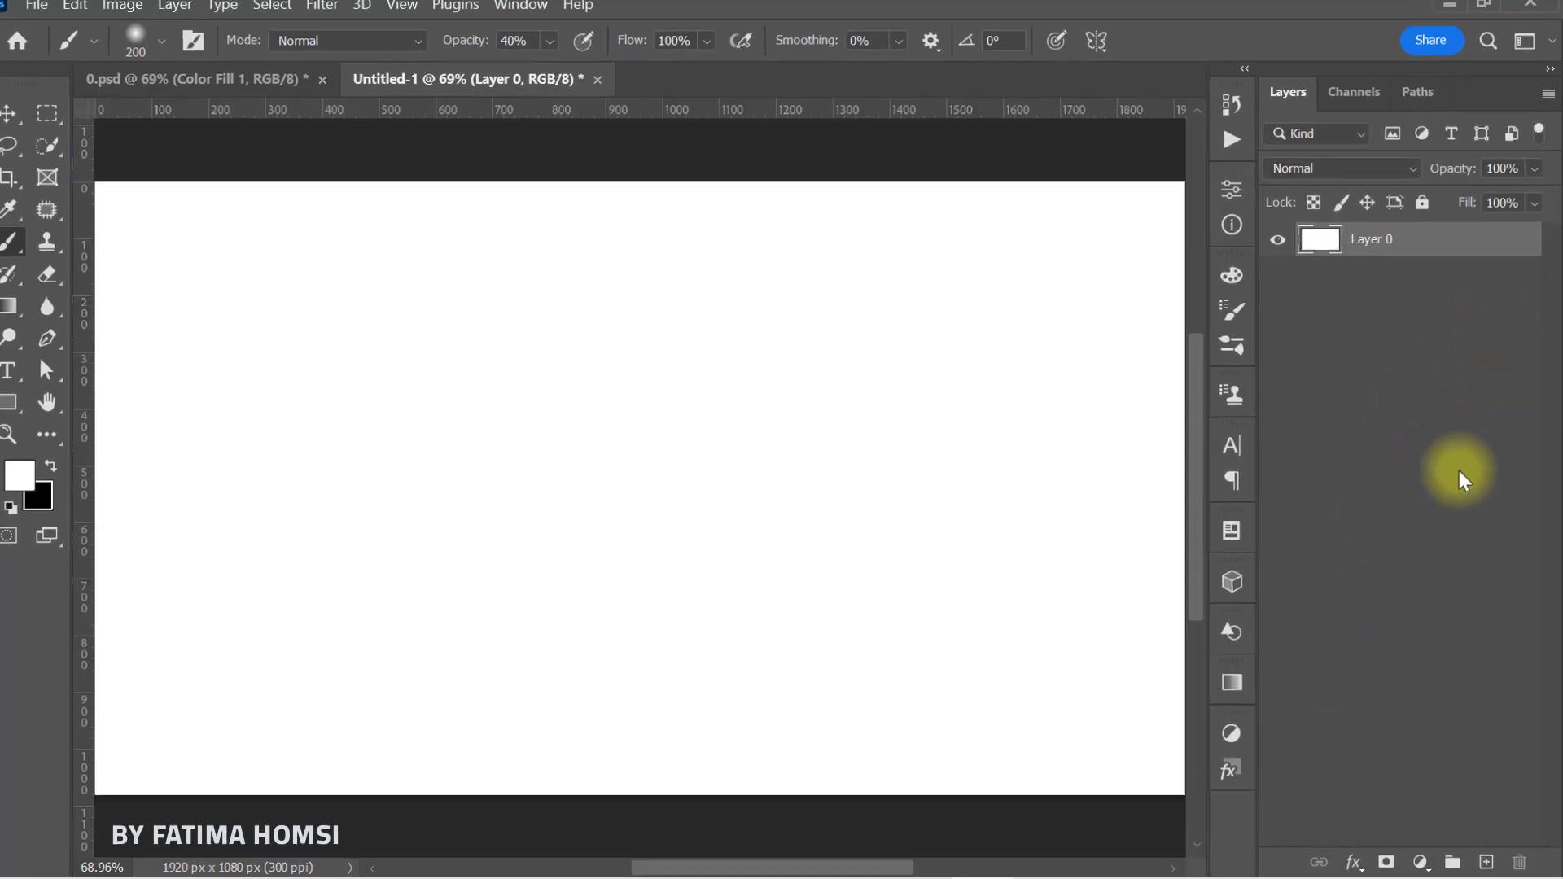
click(1356, 862)
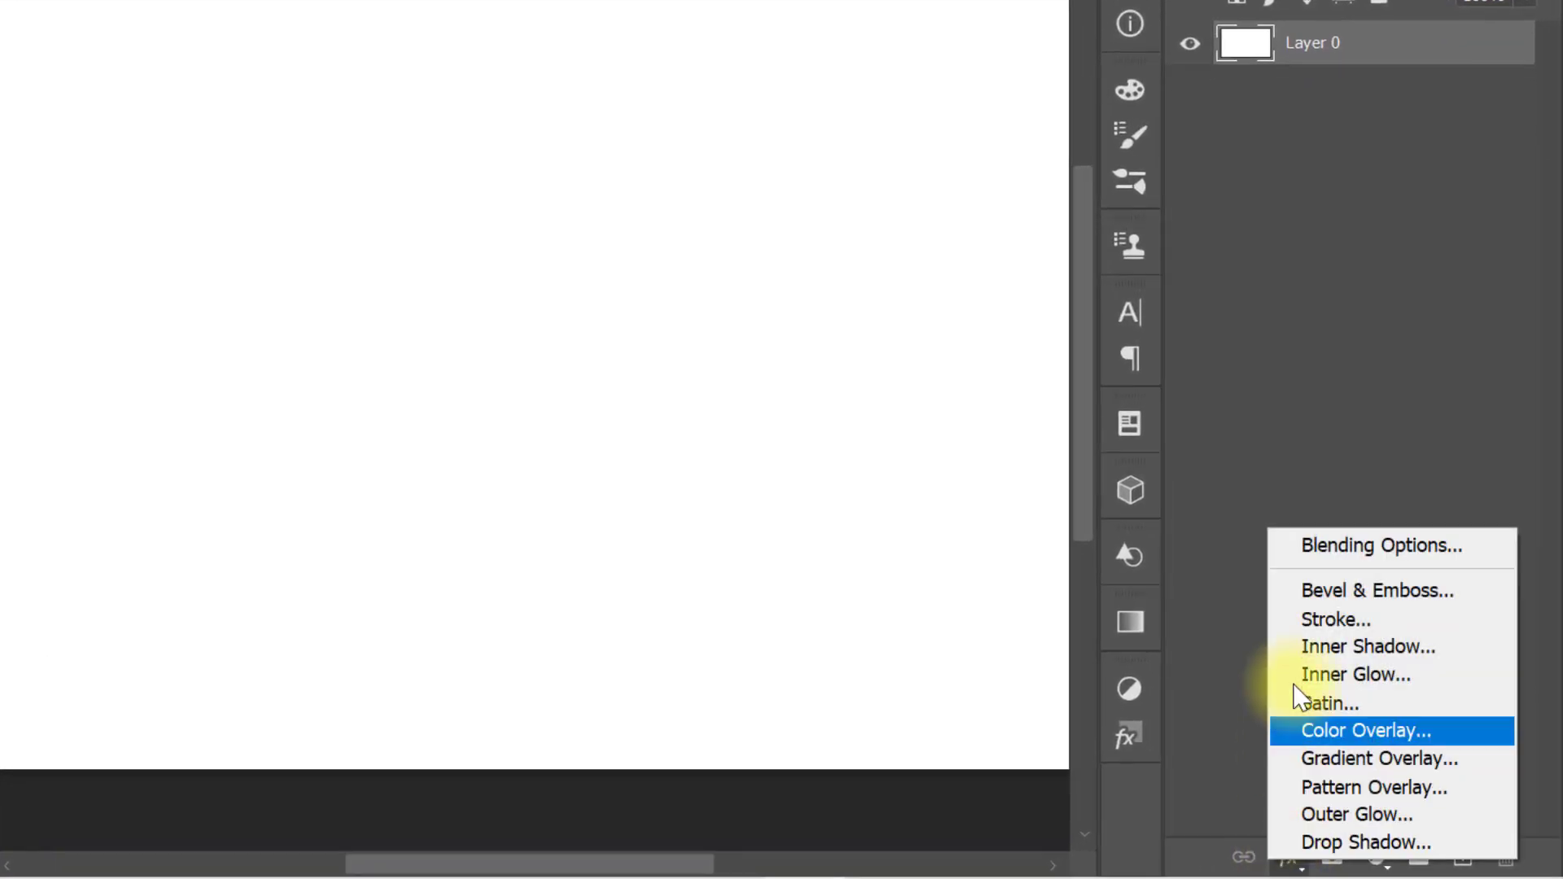
click(1303, 547)
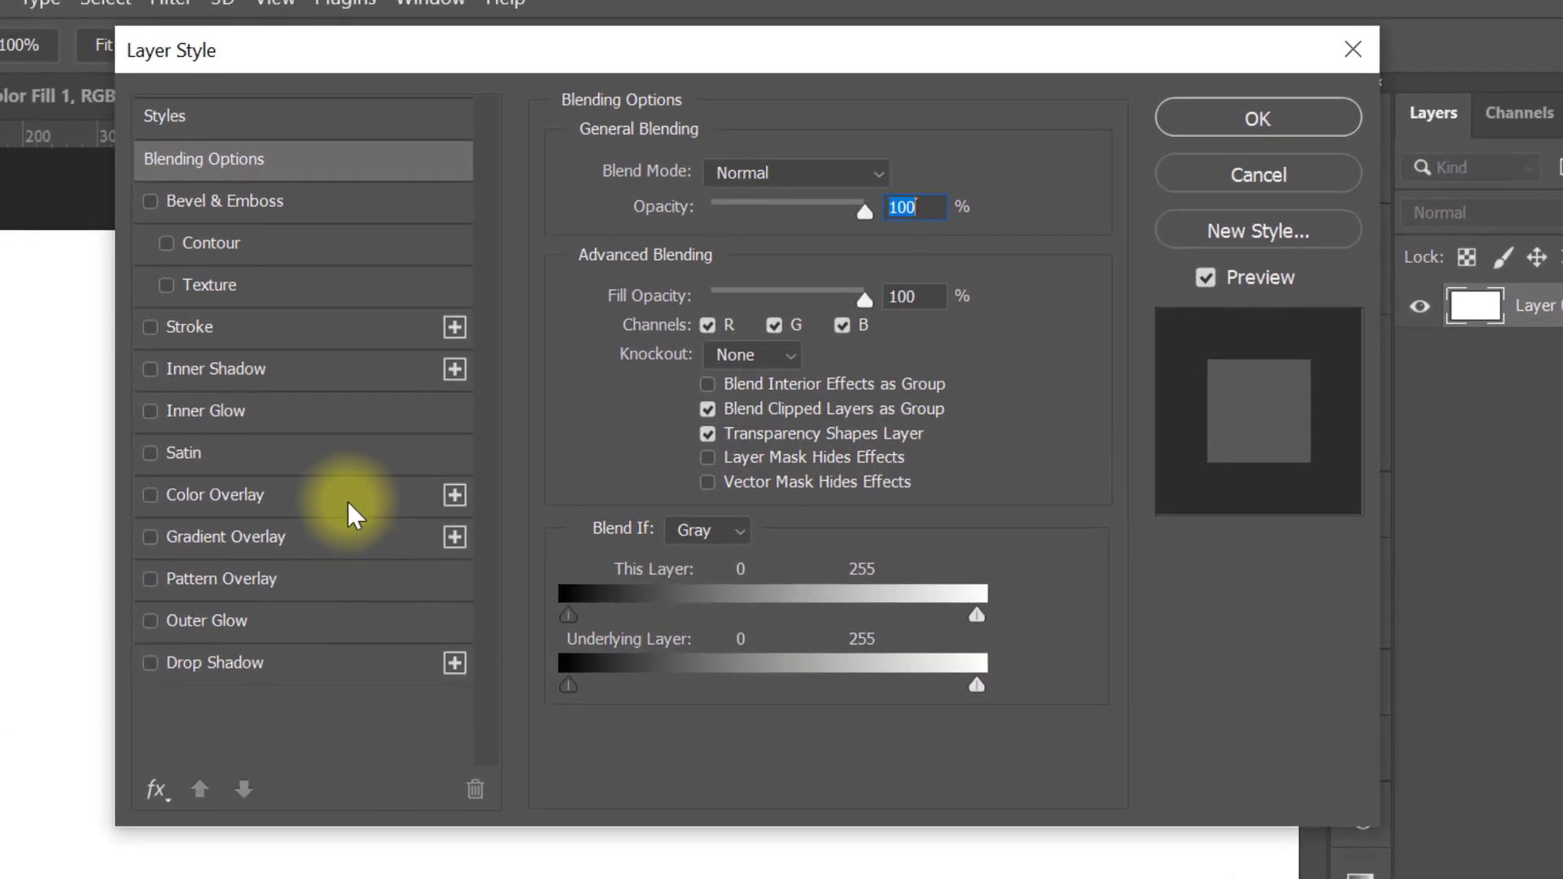
click(346, 498)
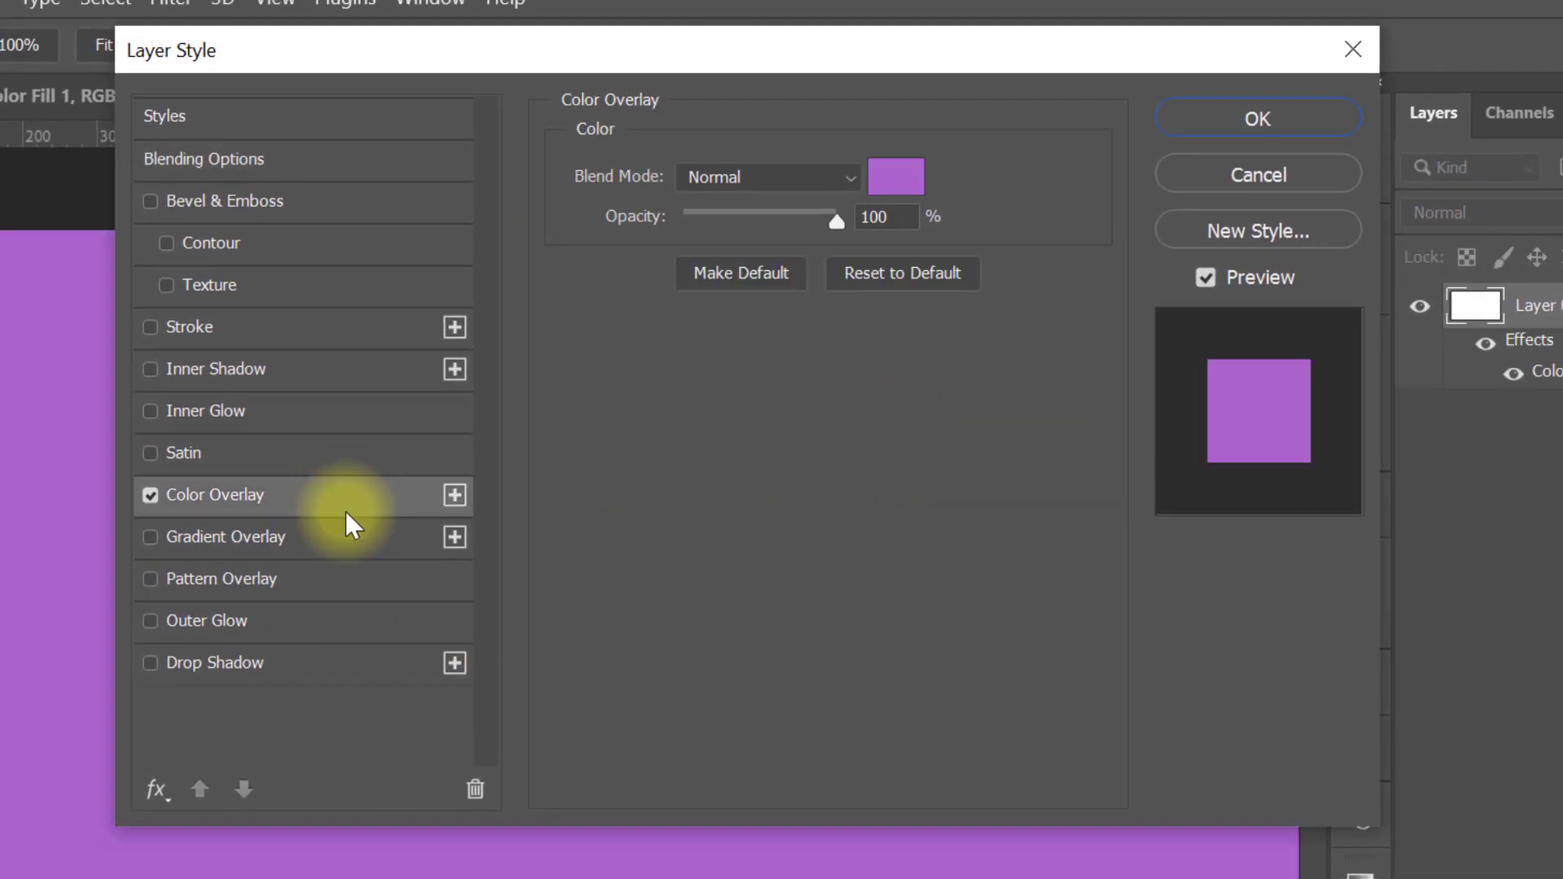
click(916, 183)
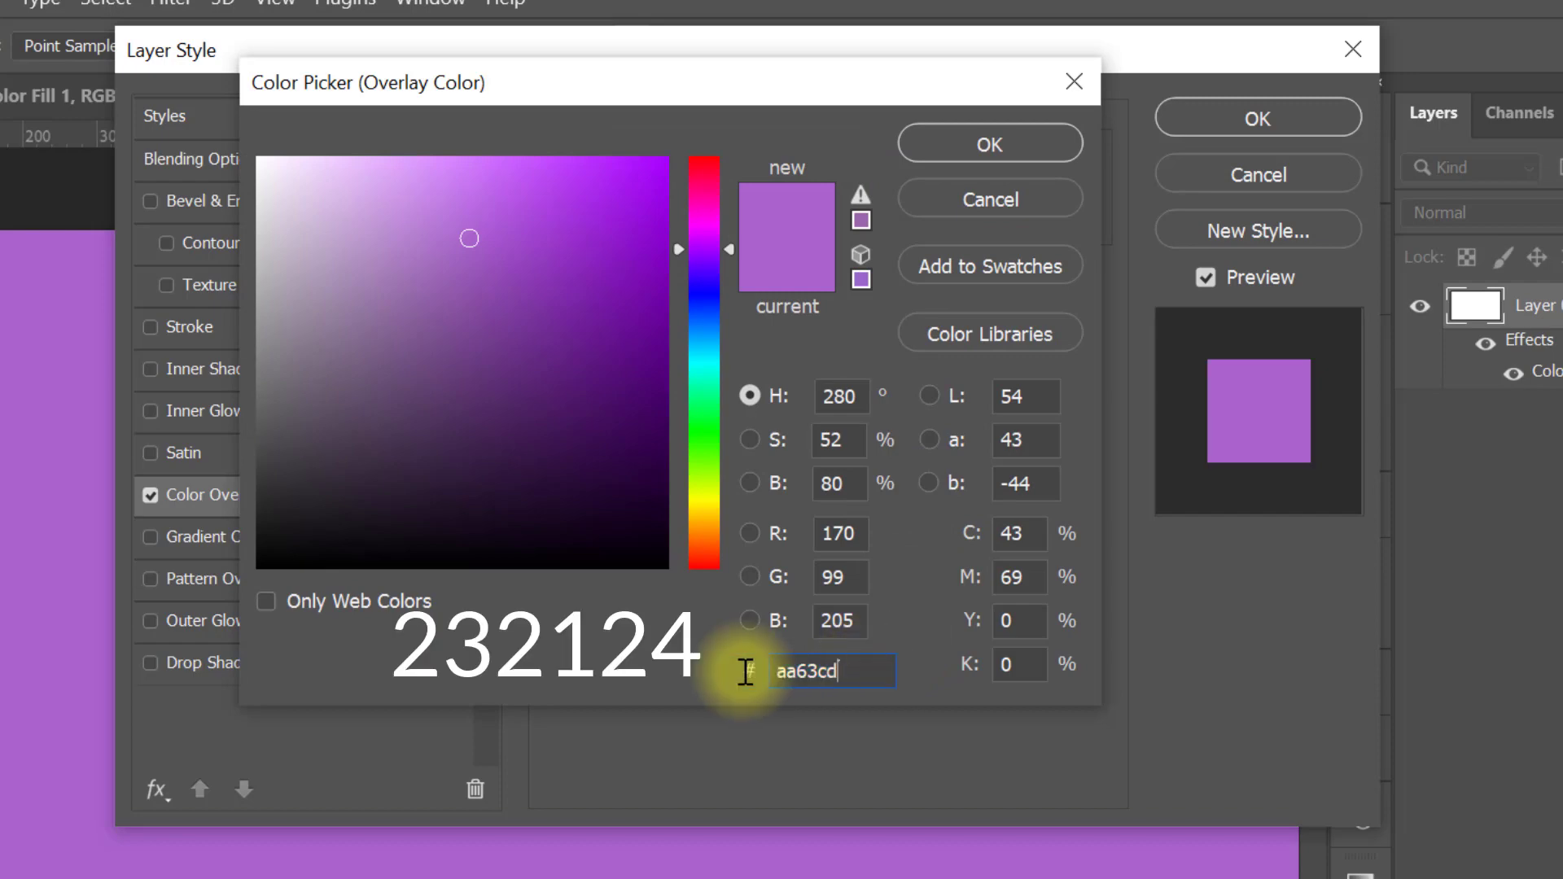
text(232124)
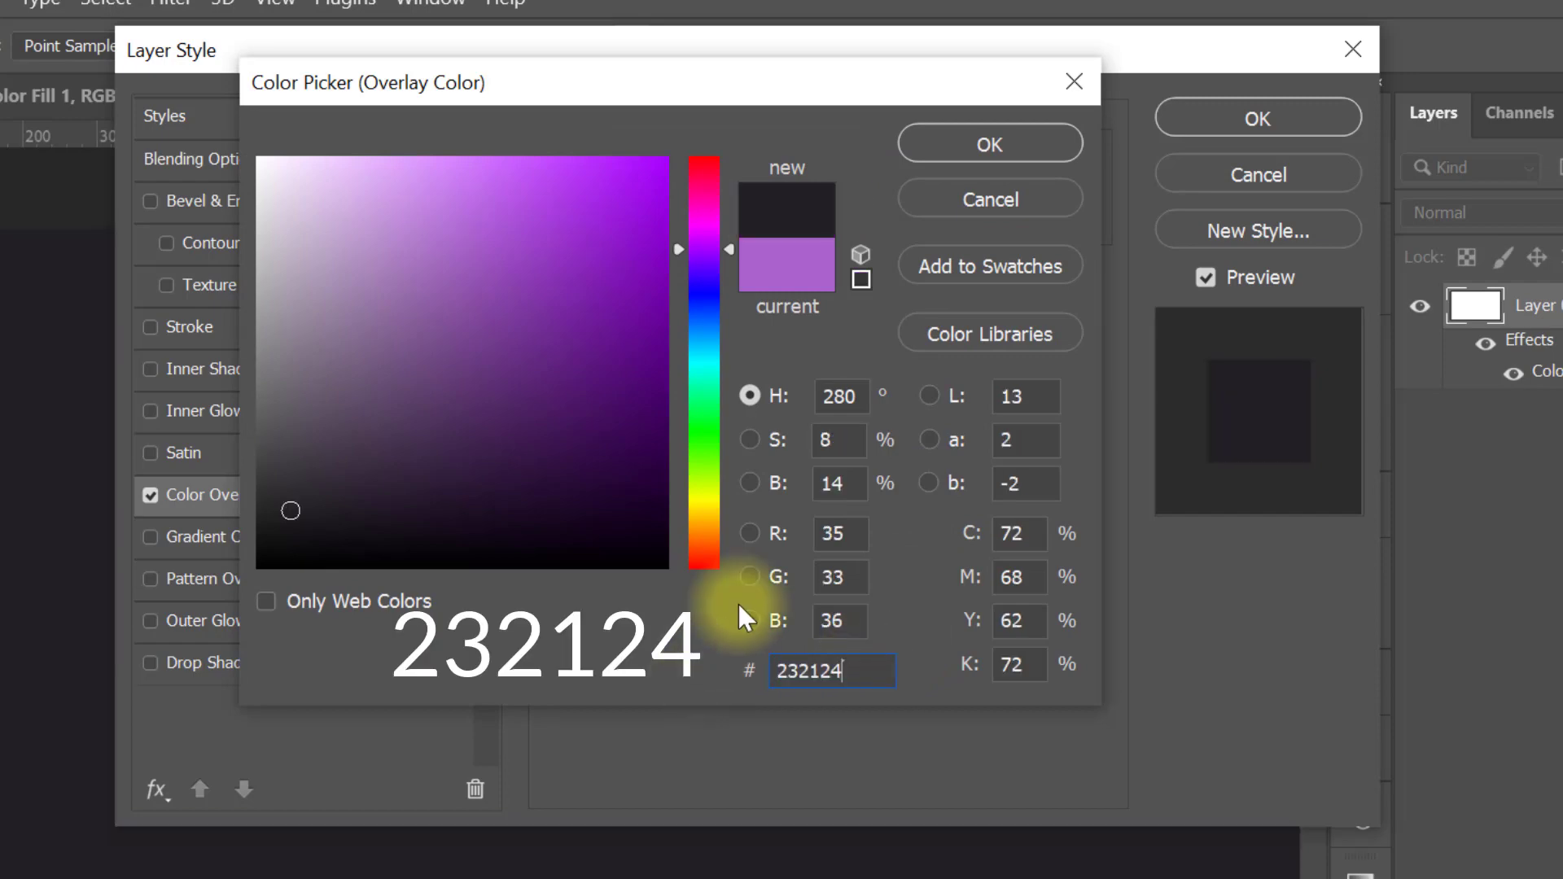
click(970, 156)
click(1254, 122)
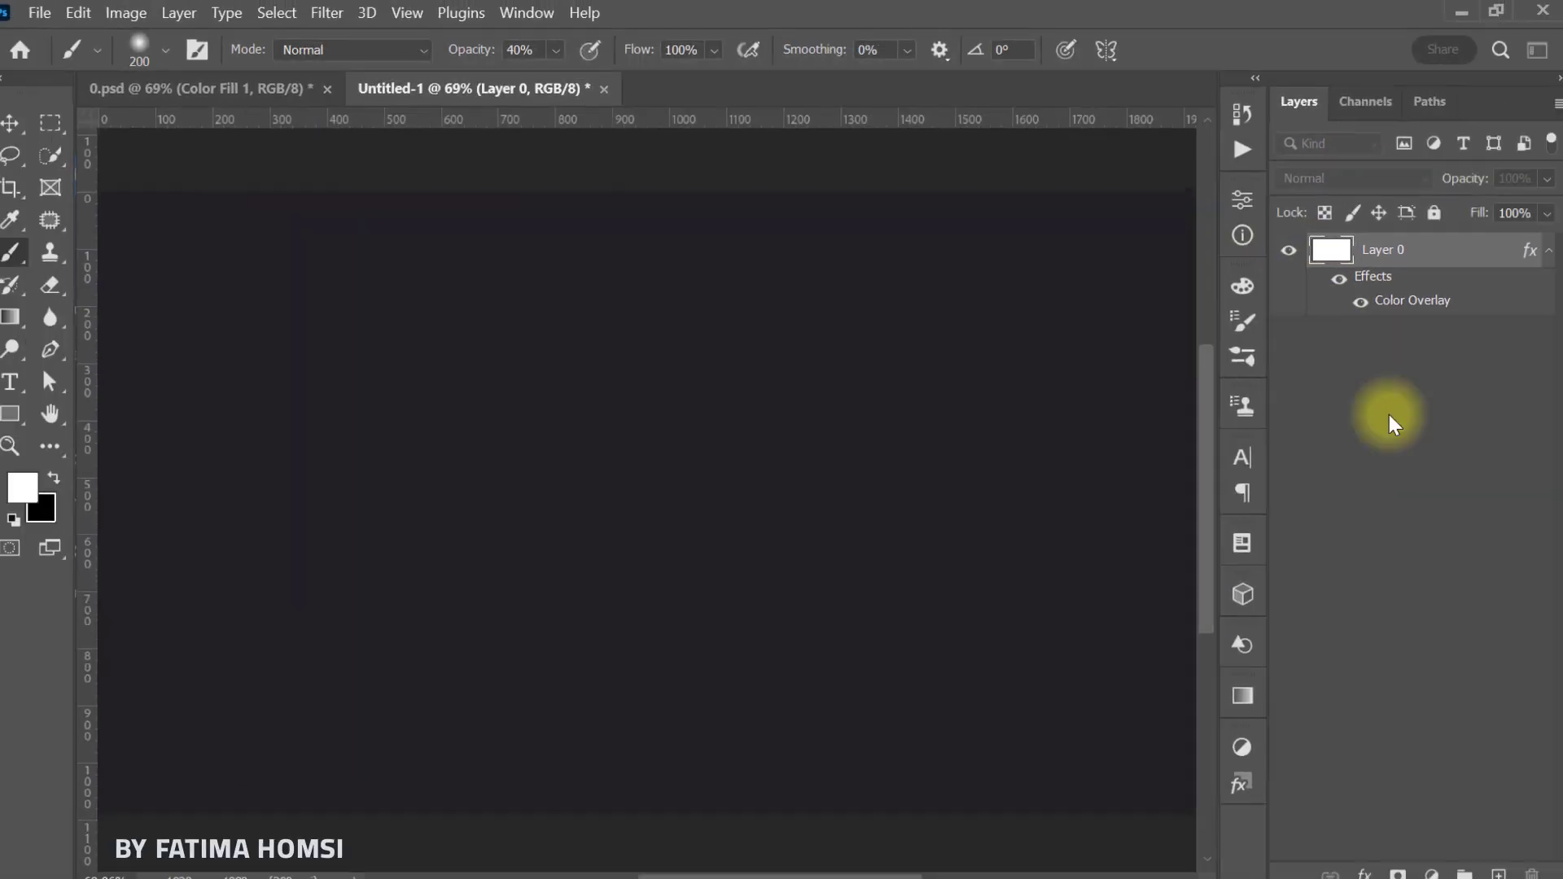
On a new layer, paint one white dab near the canvas centre with a Soft Round brush at 343 px and 100% opacity.
click(1488, 863)
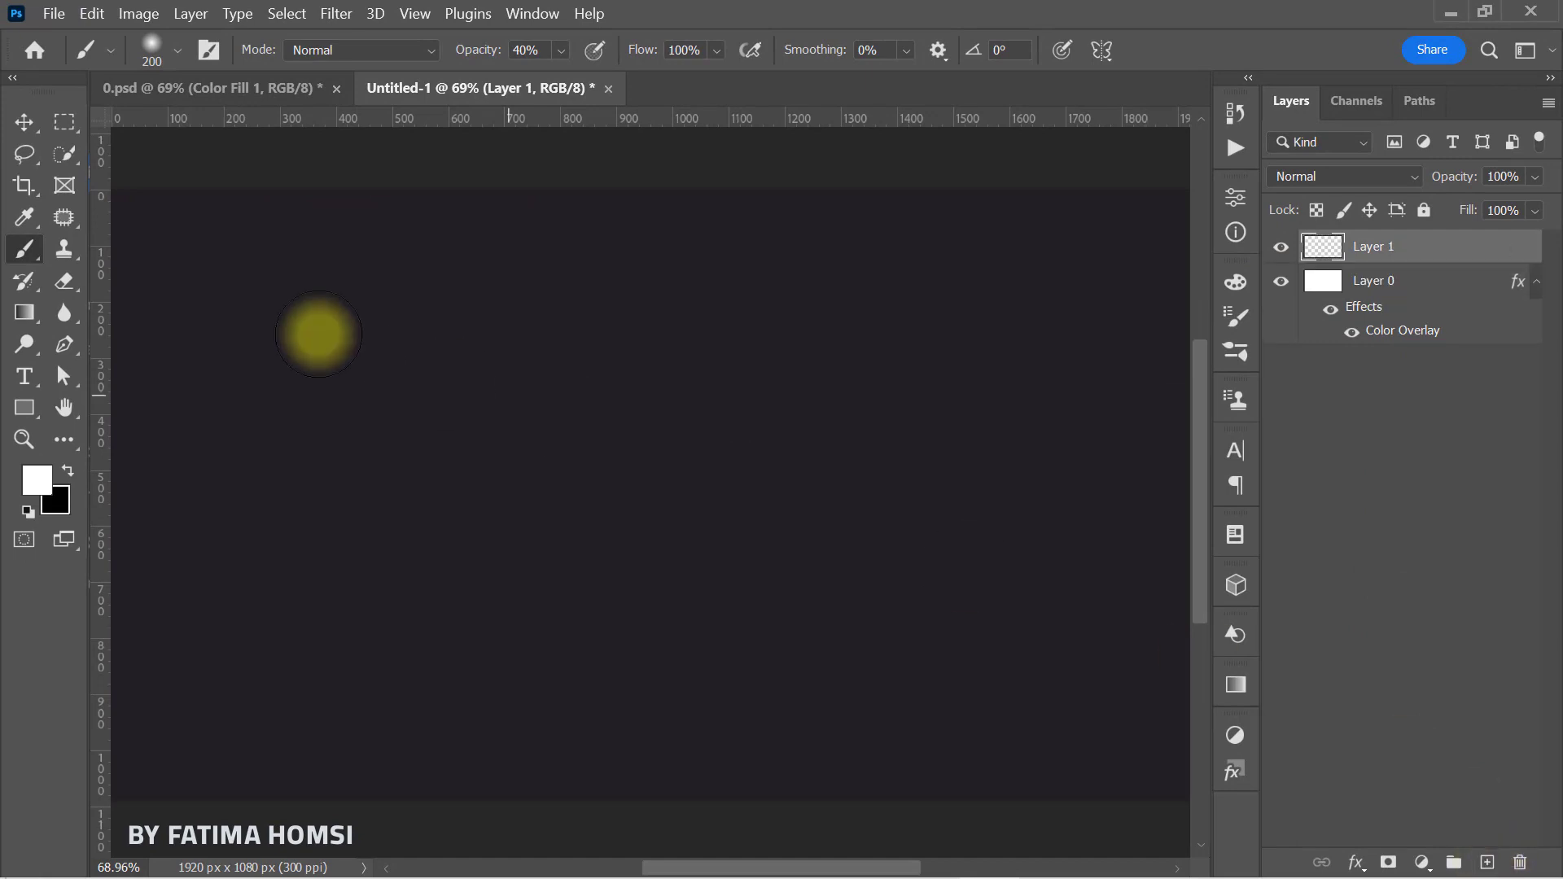
click(45, 481)
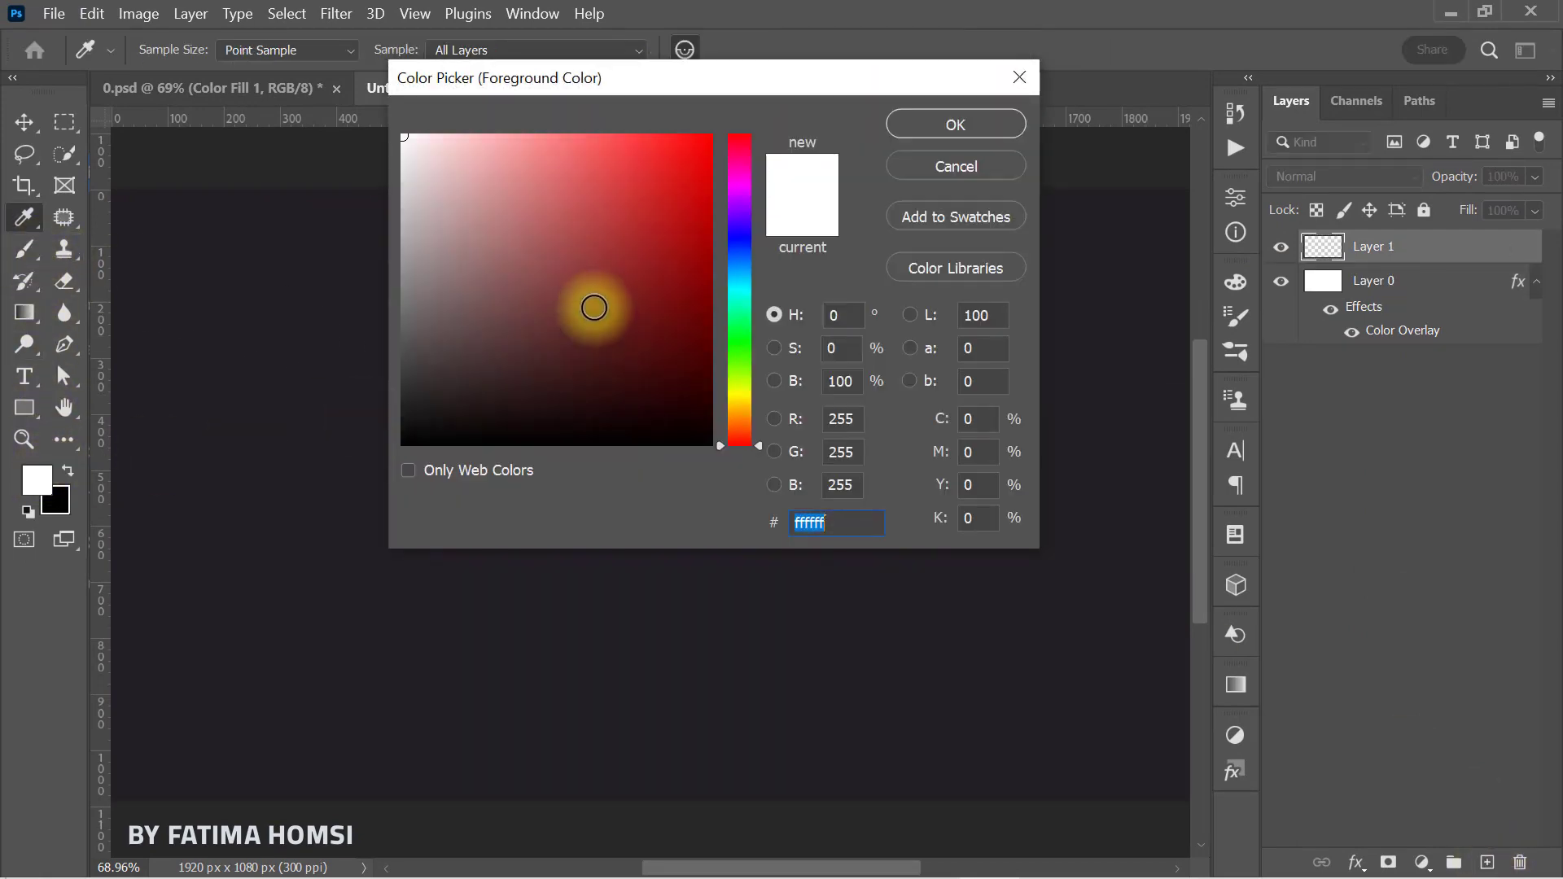
click(955, 125)
key(b)
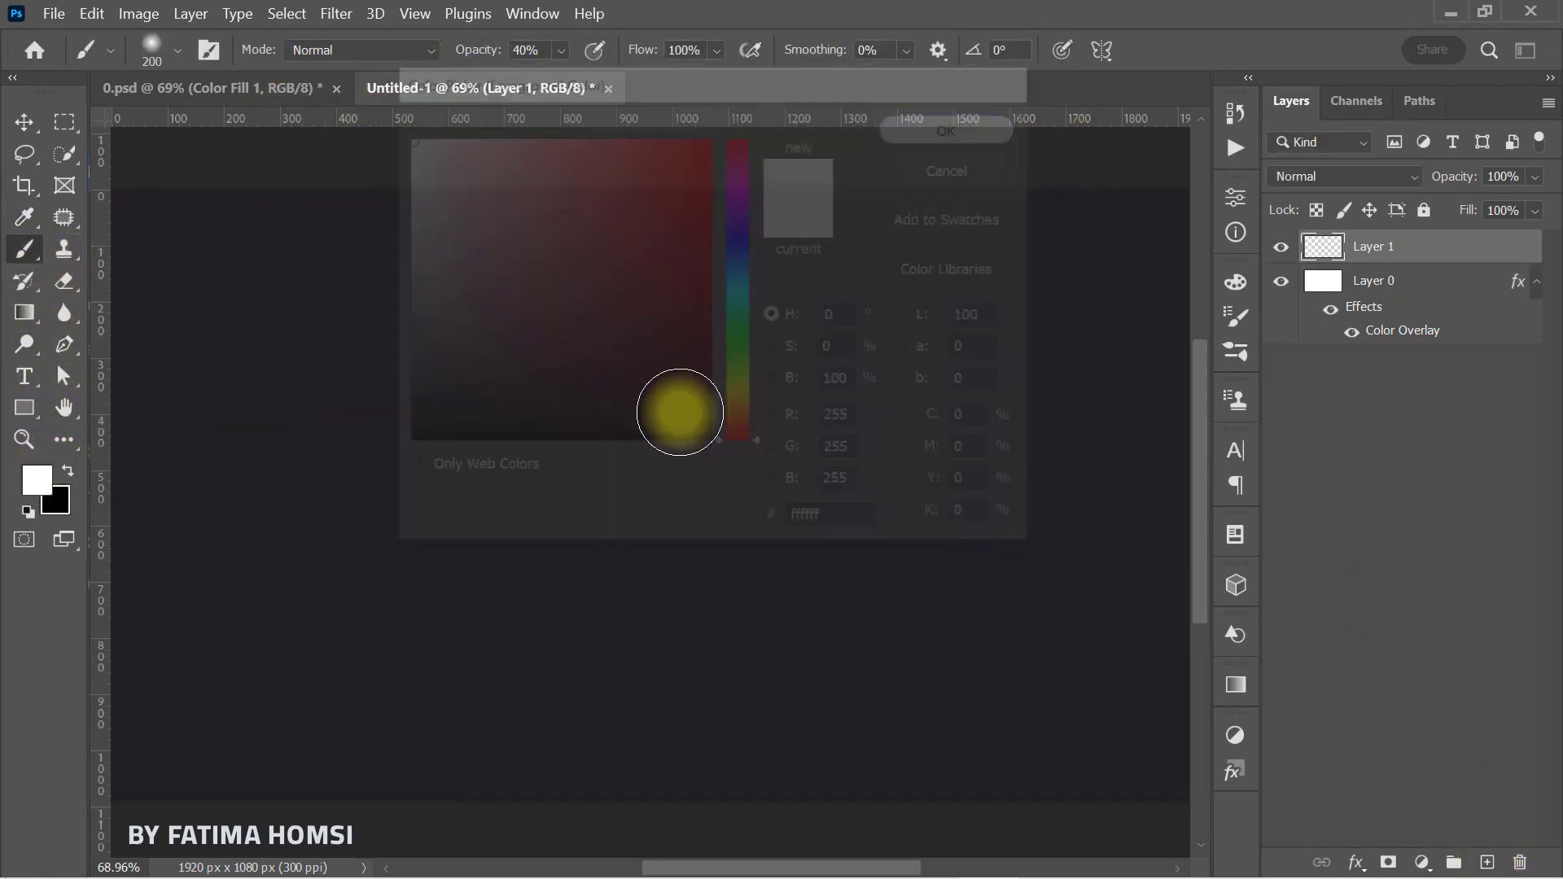
right_click(684, 423)
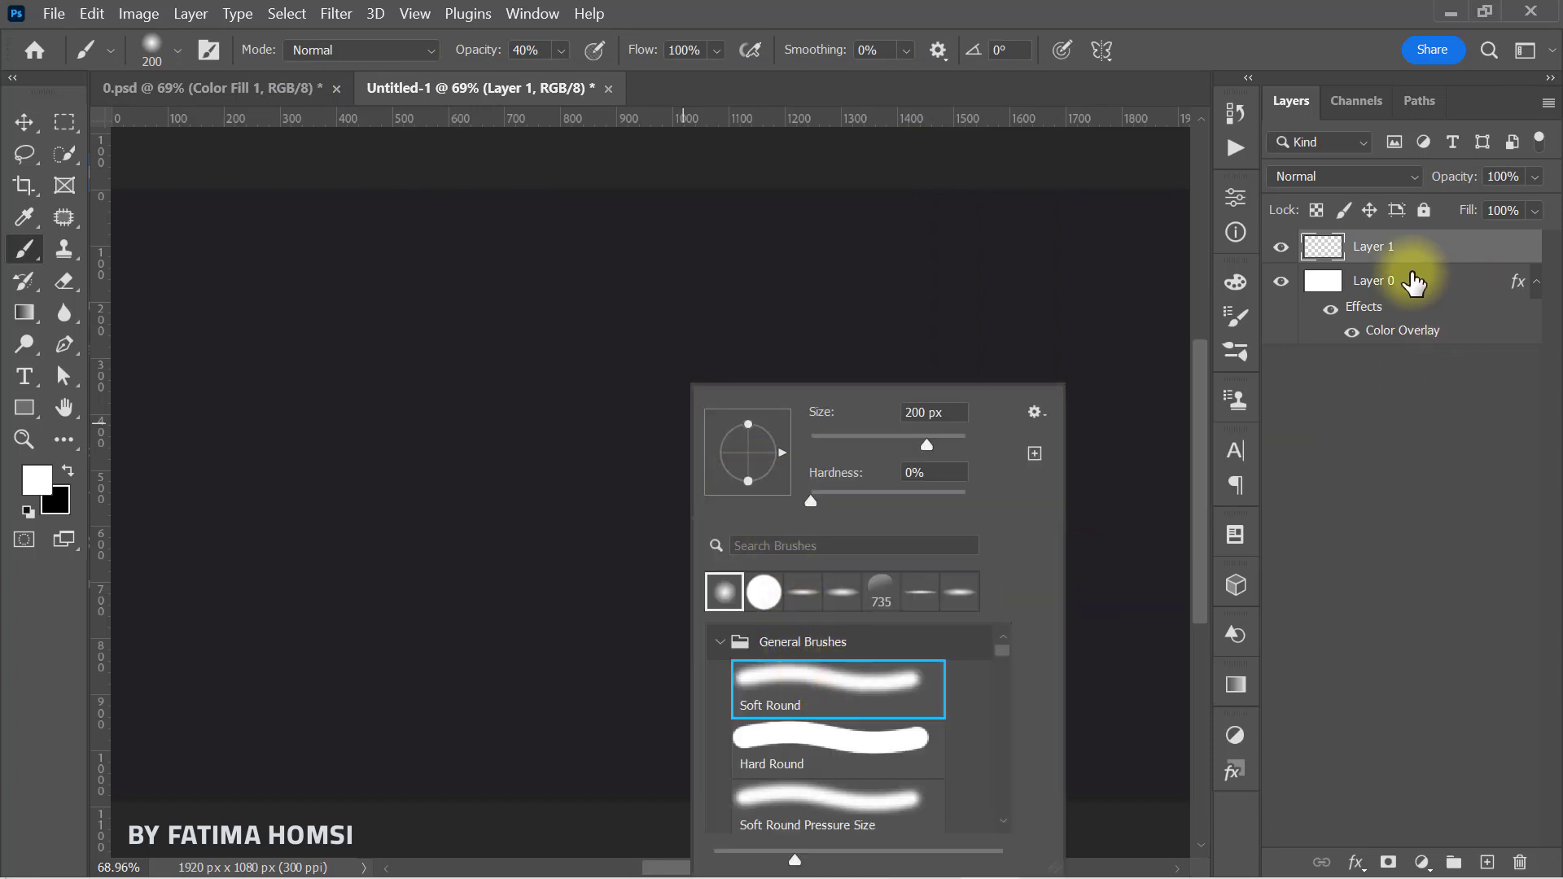
click(1327, 249)
drag(643, 486, 712, 499)
drag(469, 59, 1103, 45)
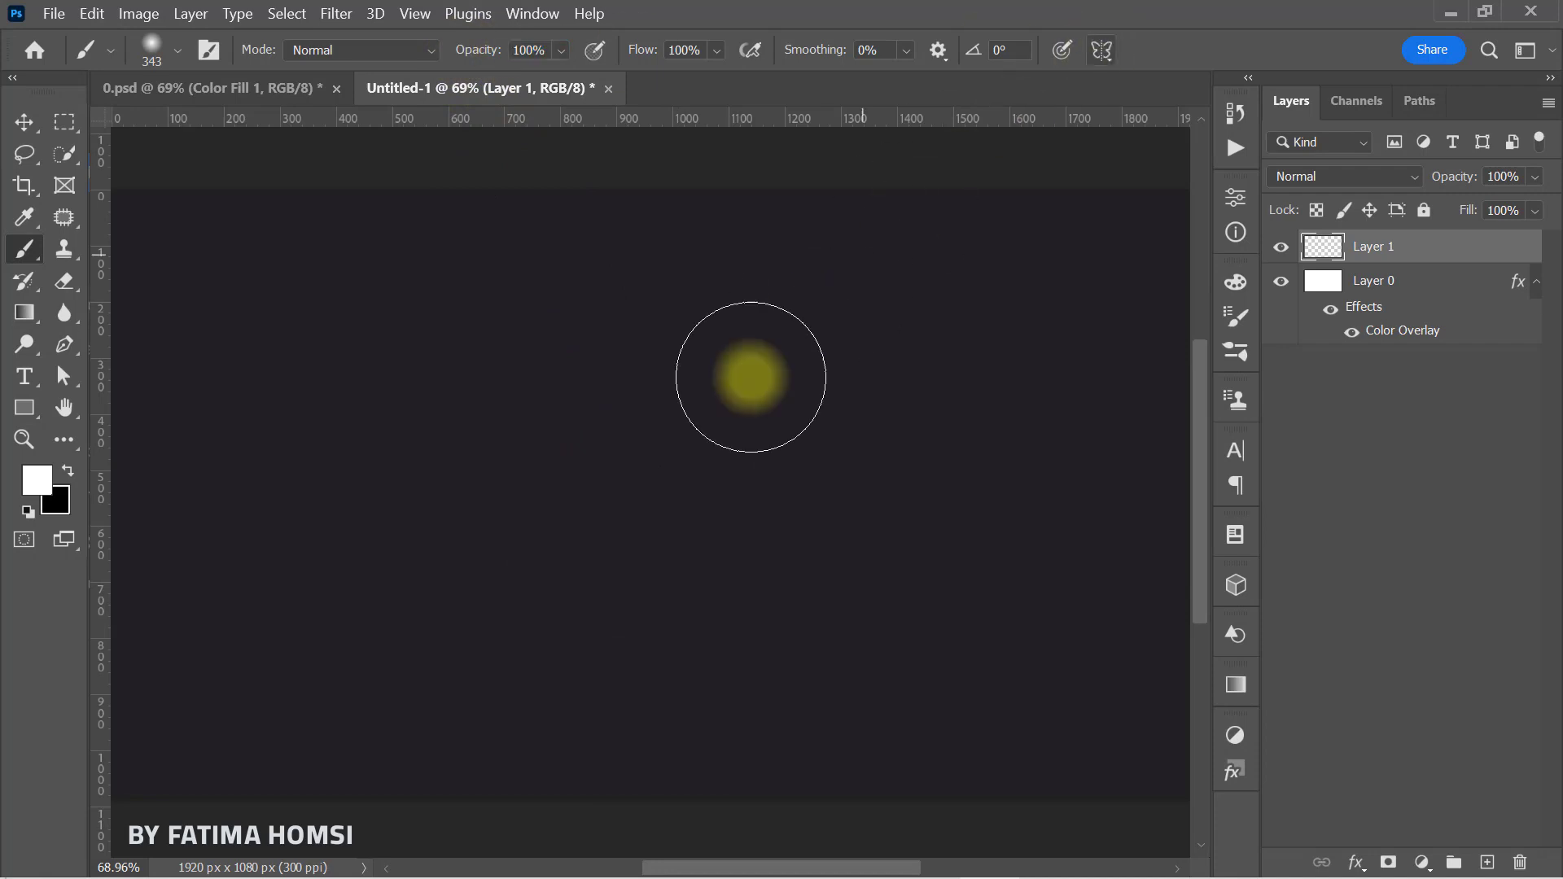
click(667, 507)
Scale the white dab up proportionally around its centre to about 234% with Free Transform.
key(ctrl+t)
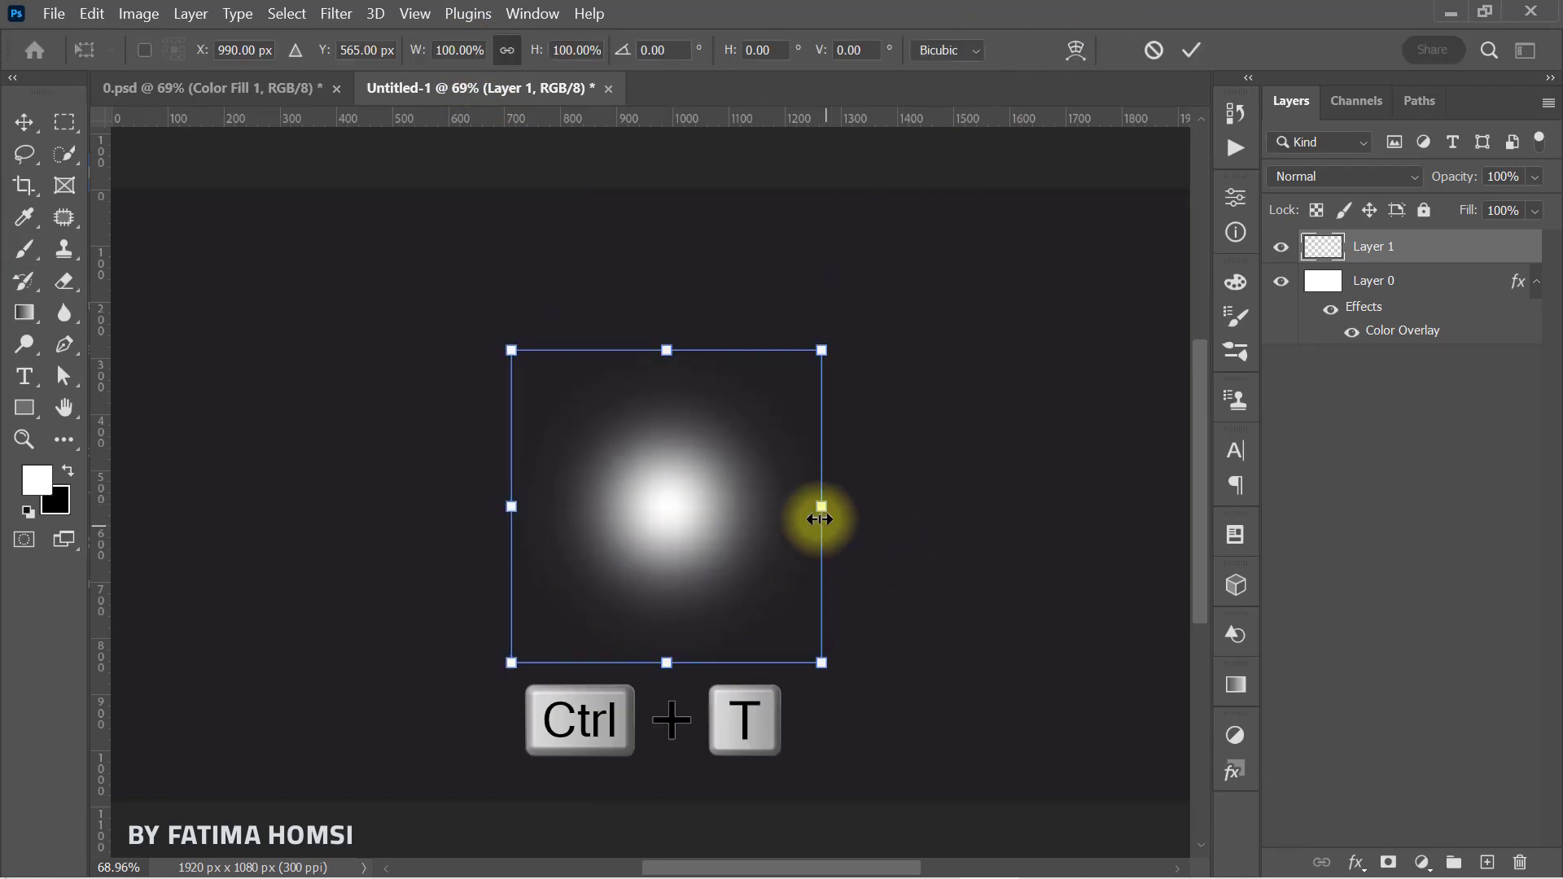
drag(822, 504, 1030, 499)
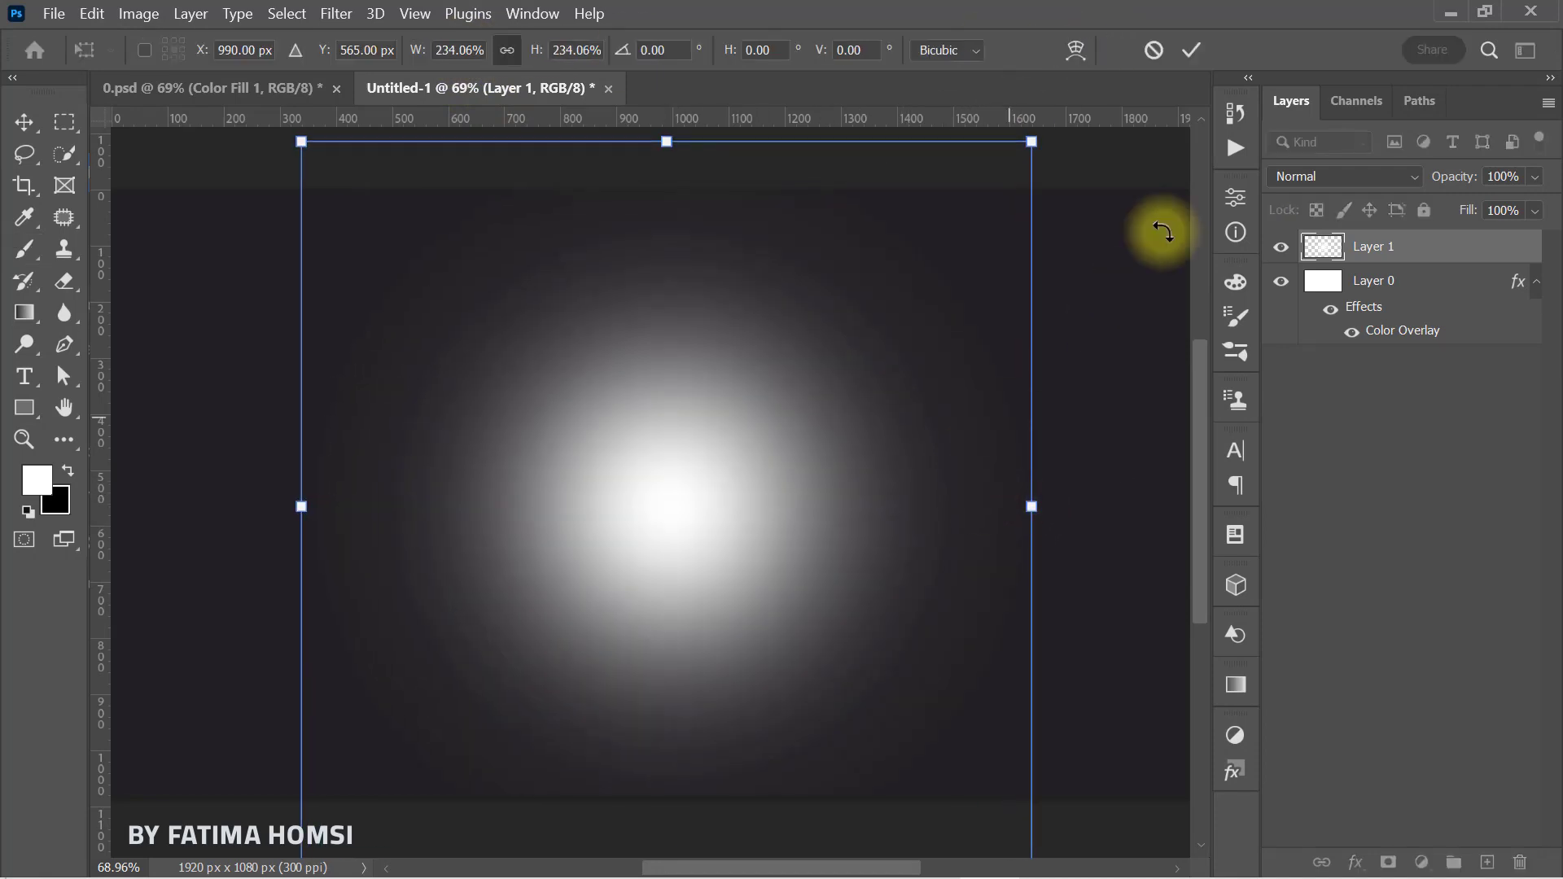
click(1187, 53)
Set the white glow layer's blend mode to Soft Light and its opacity to 25%, and compare it hidden and shown.
click(1318, 180)
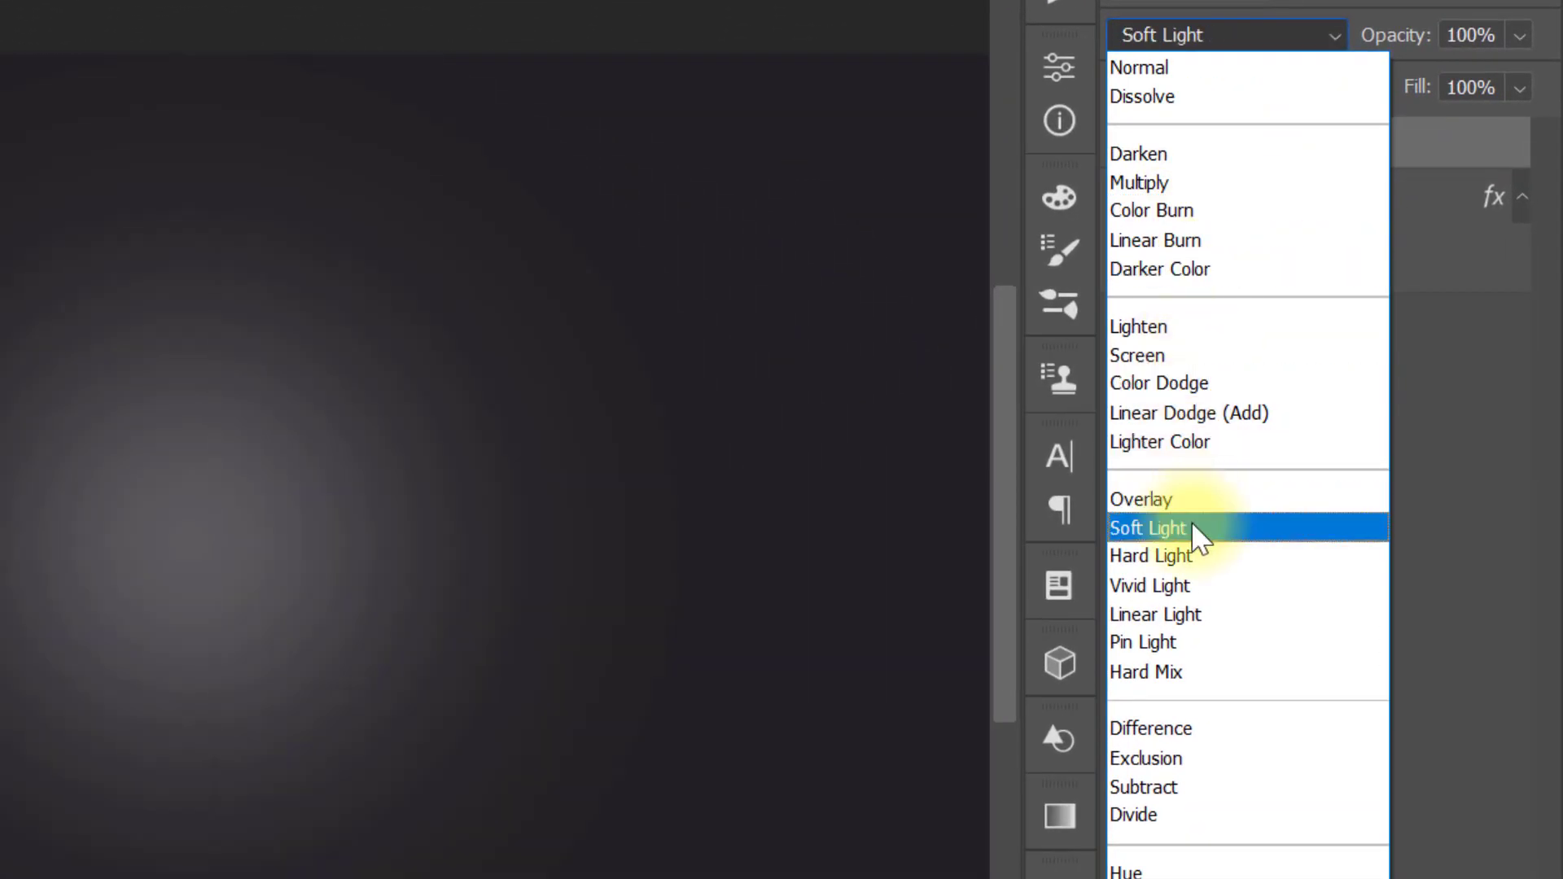
click(1193, 527)
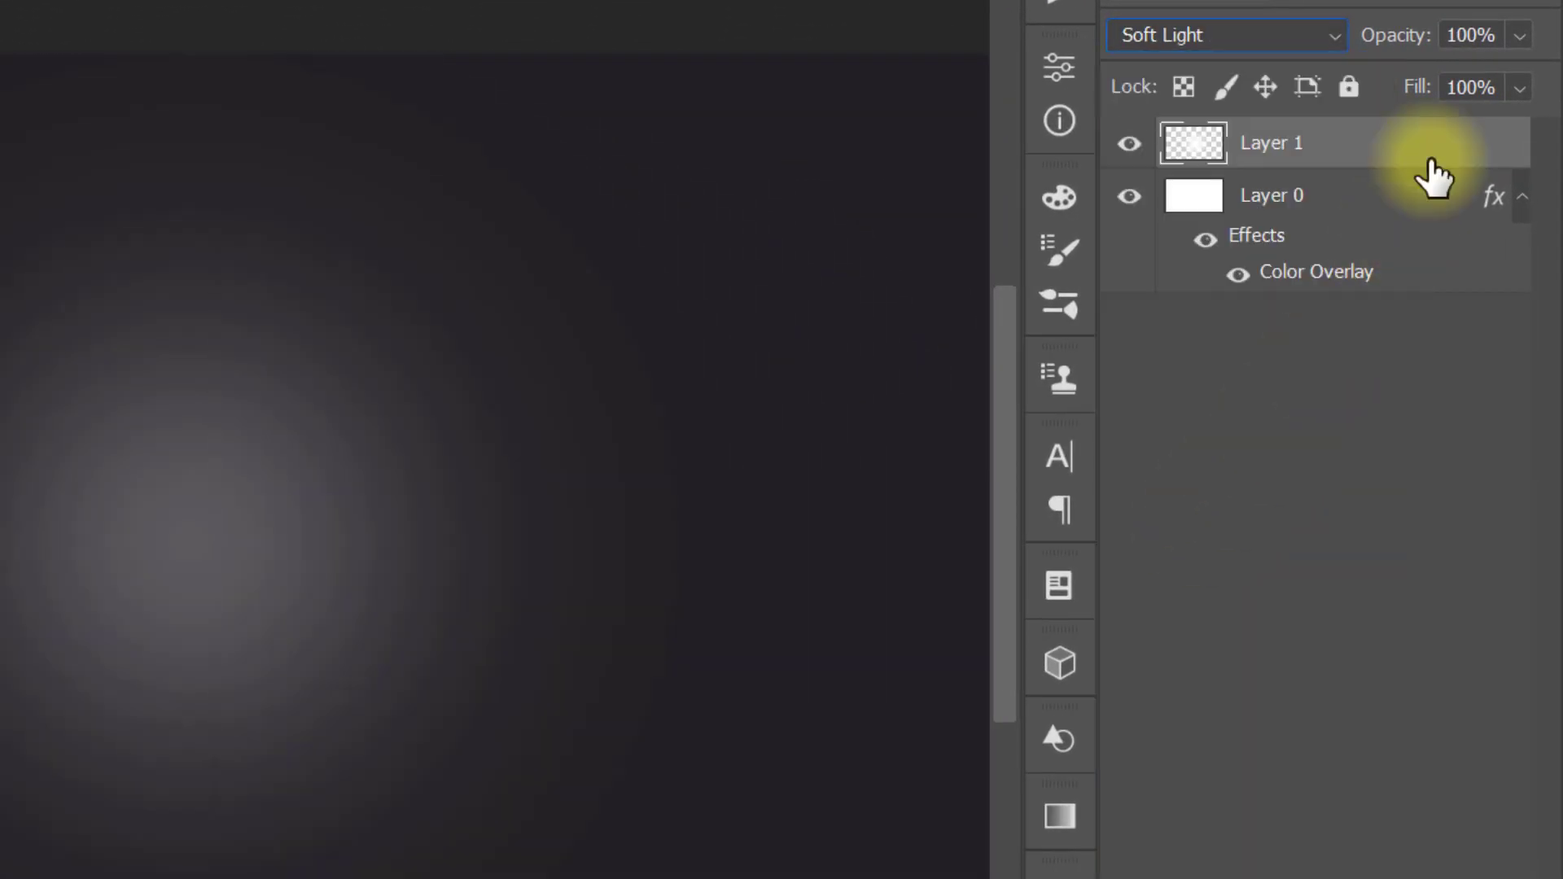
text(25)
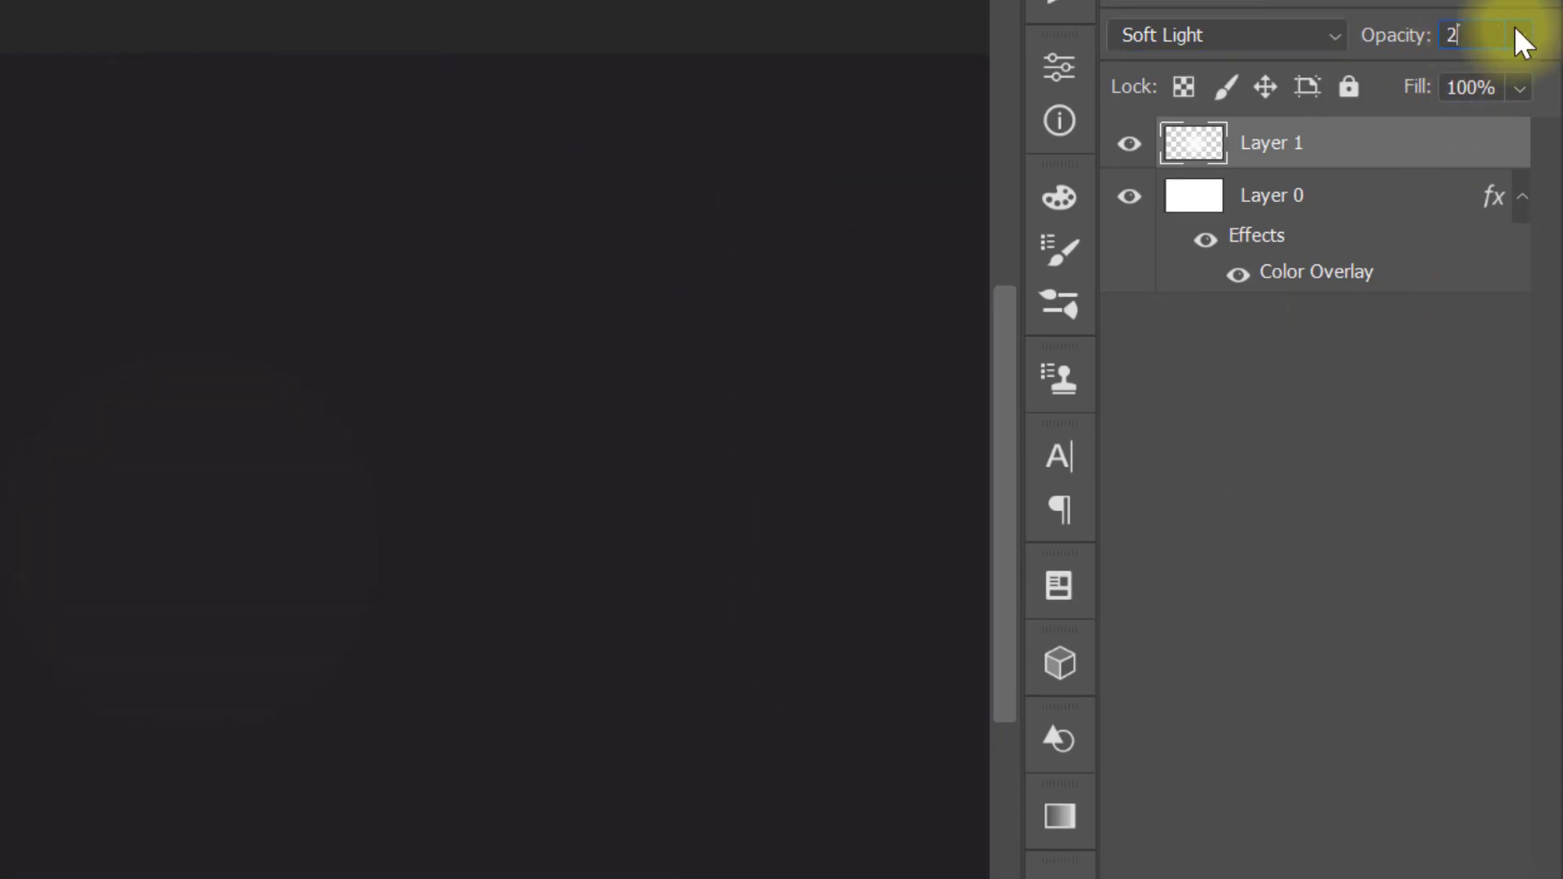
key(Return)
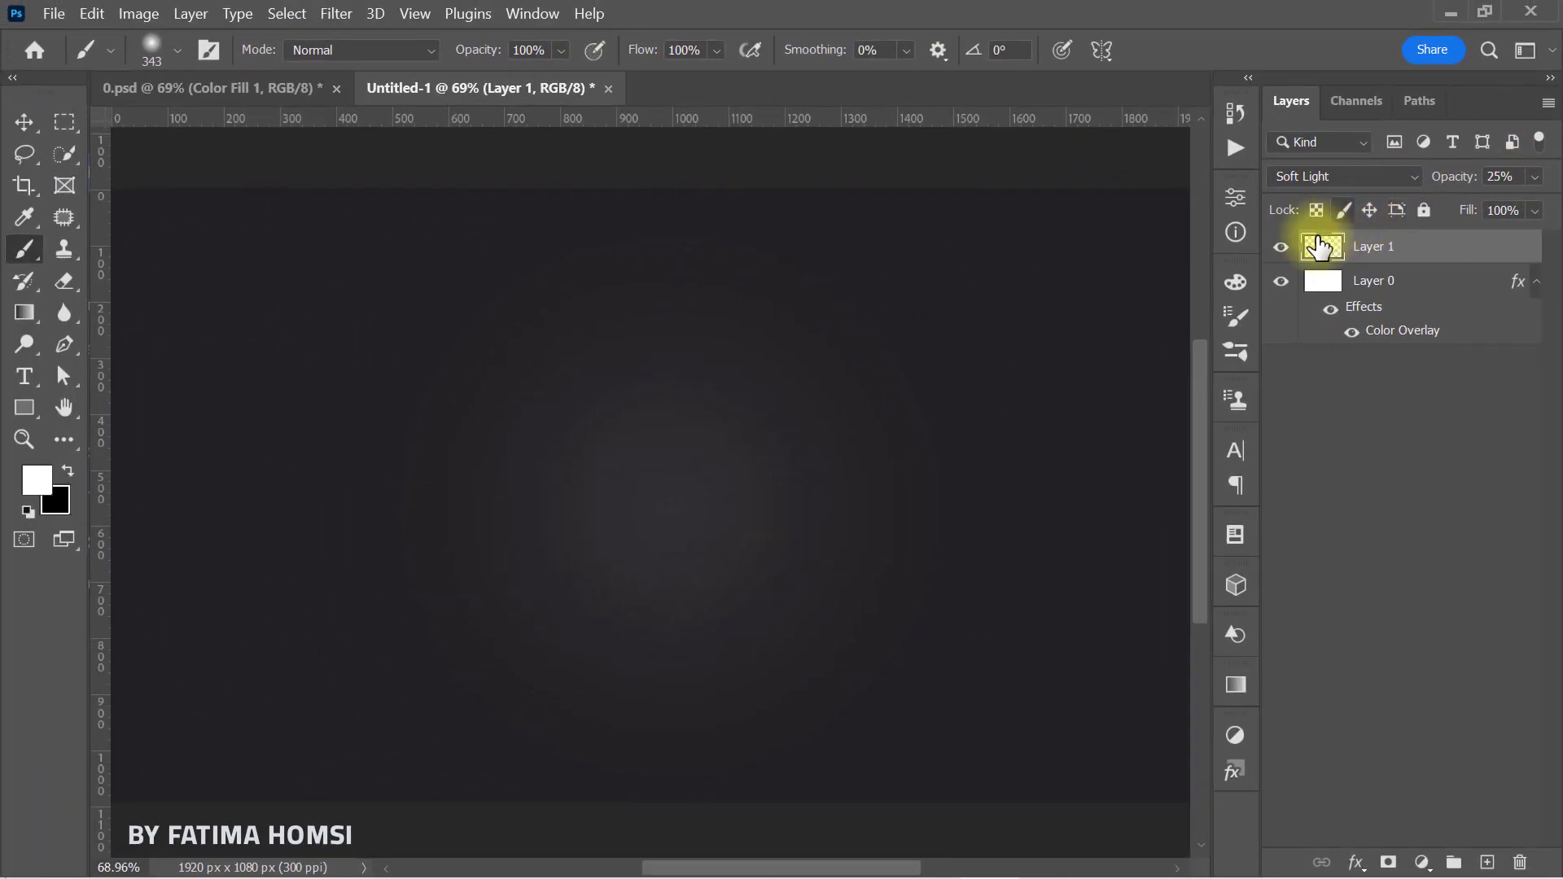
click(1146, 154)
click(1146, 155)
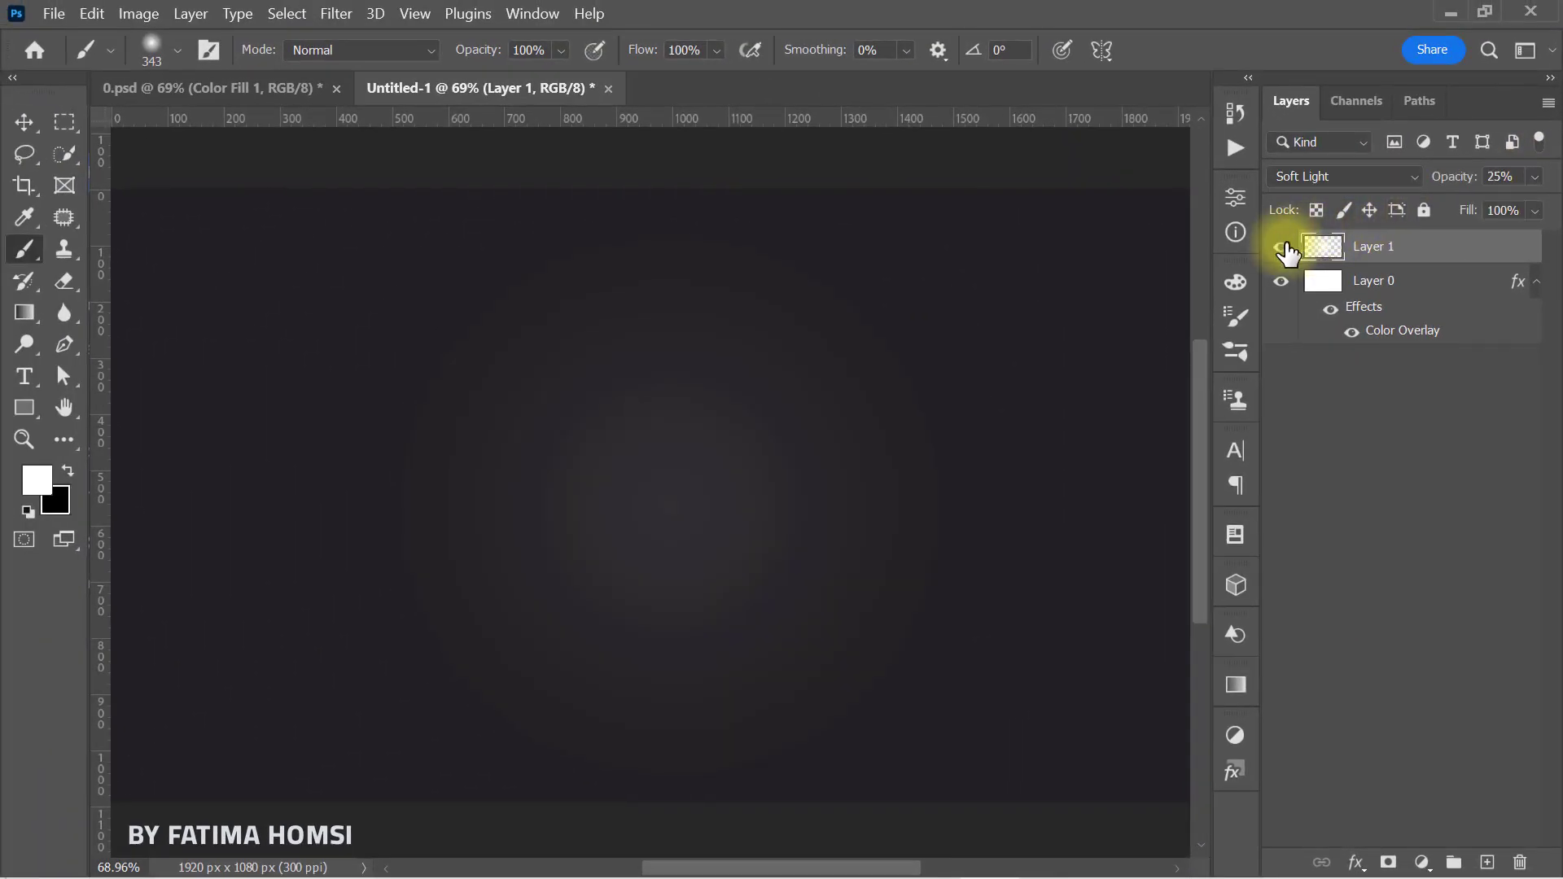
Place the crumpled white paper texture image in the document and scale it to about 44% so it covers the canvas.
click(1455, 11)
drag(1211, 175, 766, 640)
scroll(765, 640, down, 2)
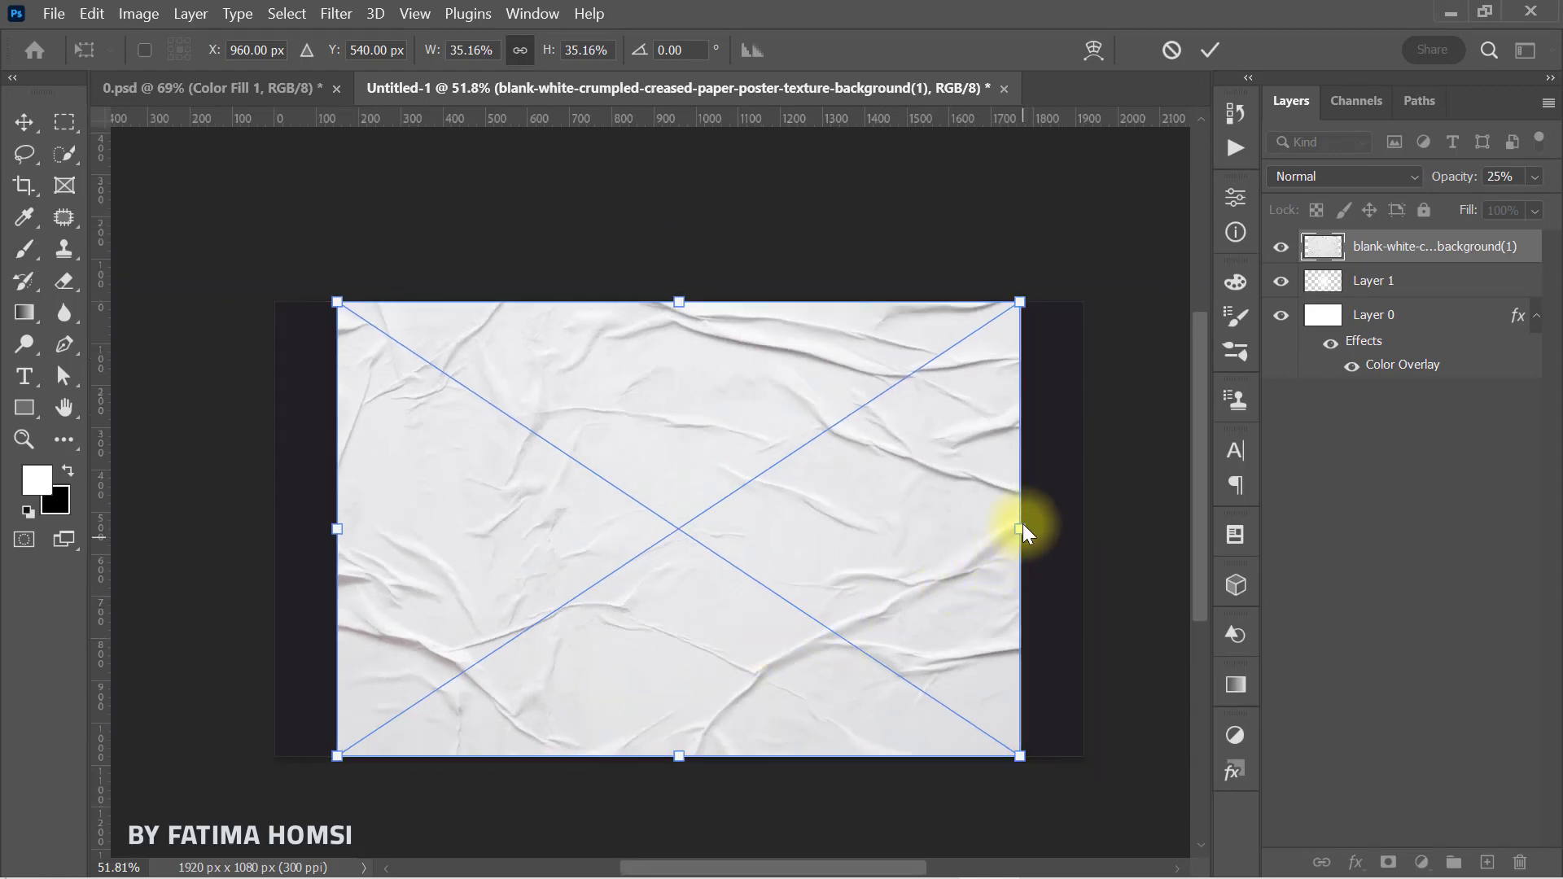
drag(1021, 532, 1106, 528)
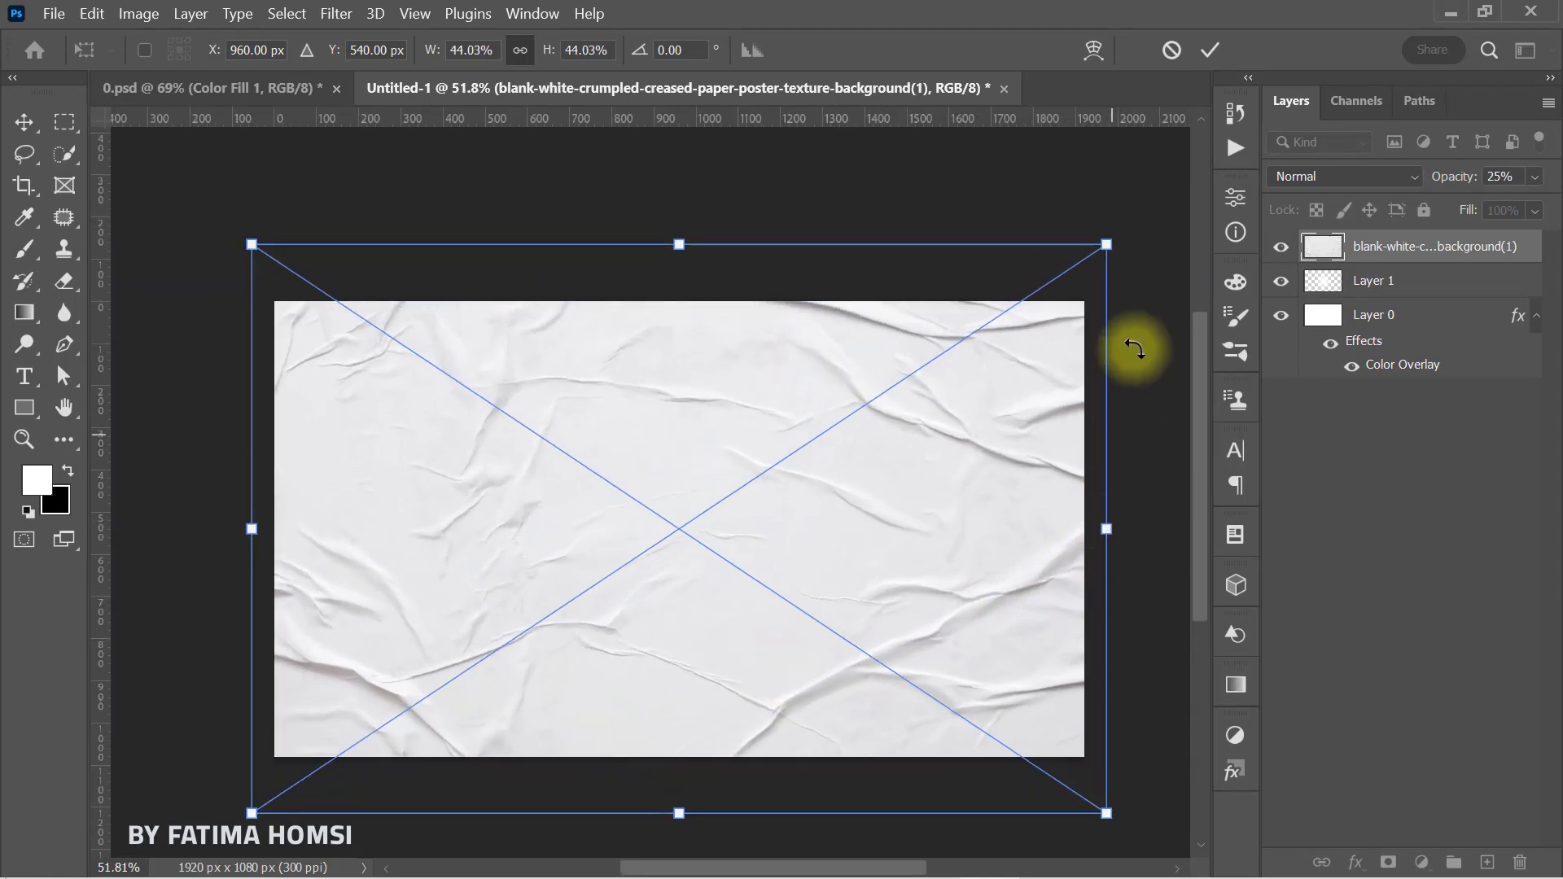
click(1208, 51)
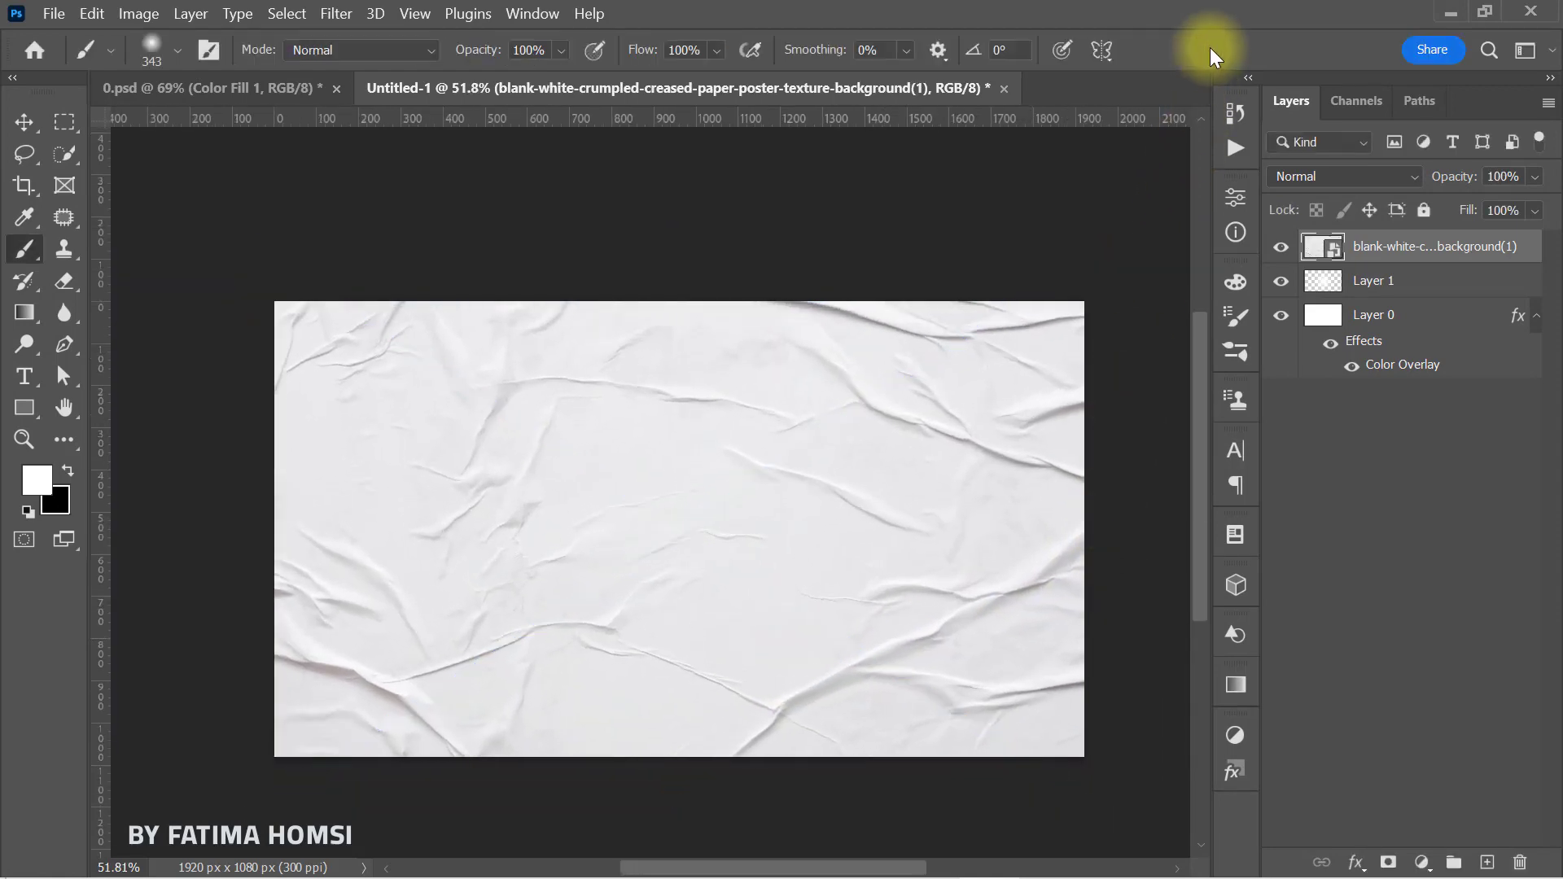
Set the paper texture layer's blend mode to Multiply.
key(ctrl+0)
click(1336, 175)
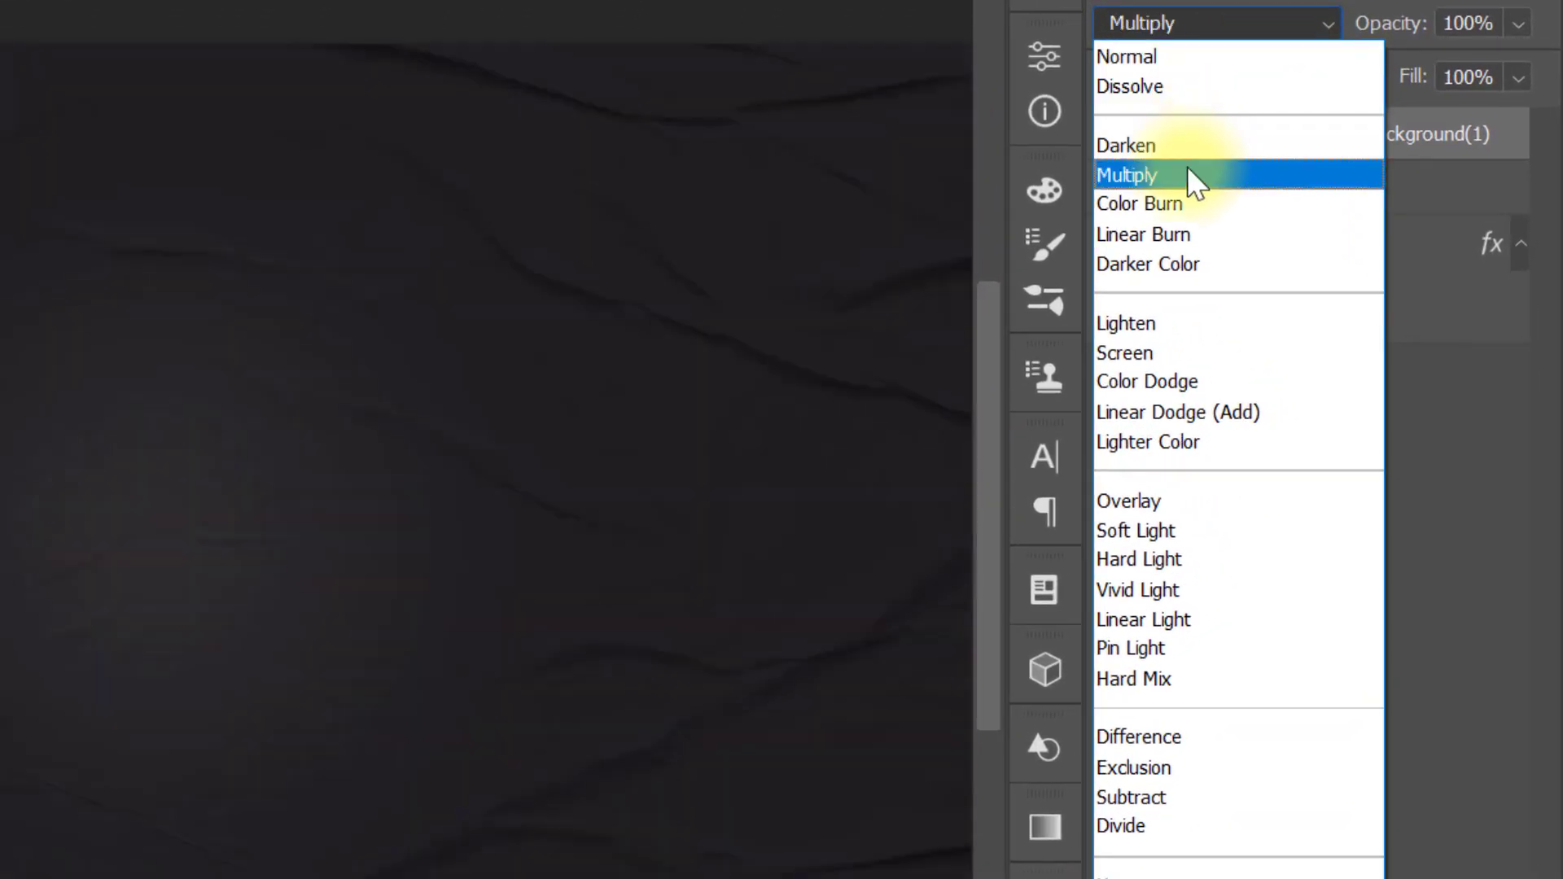
click(1187, 174)
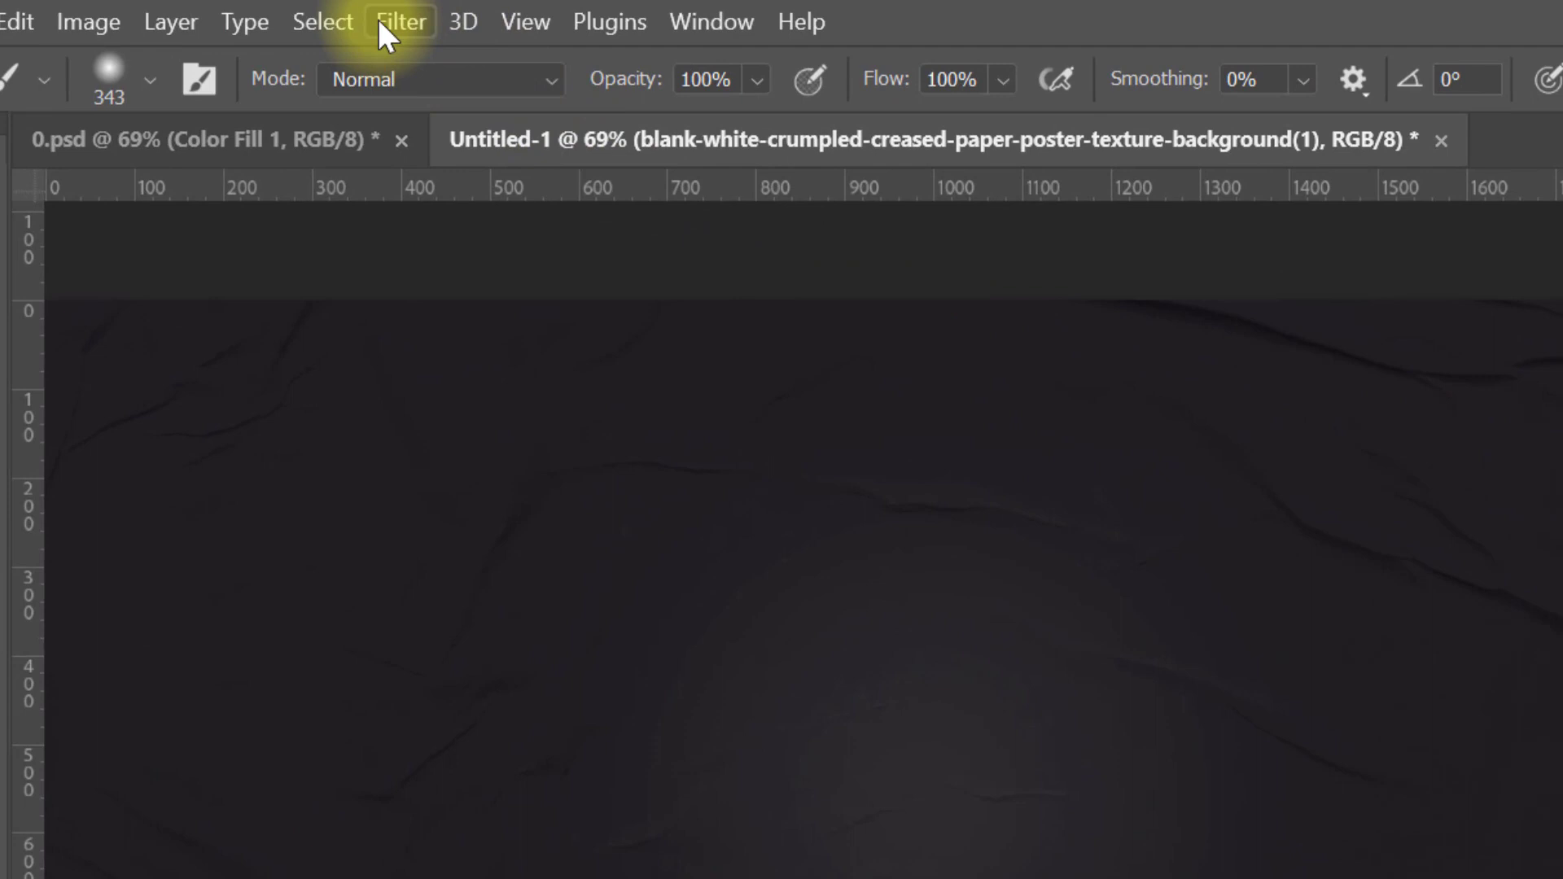
Apply a Gaussian Blur with a 3-pixel radius to the paper texture layer.
click(381, 22)
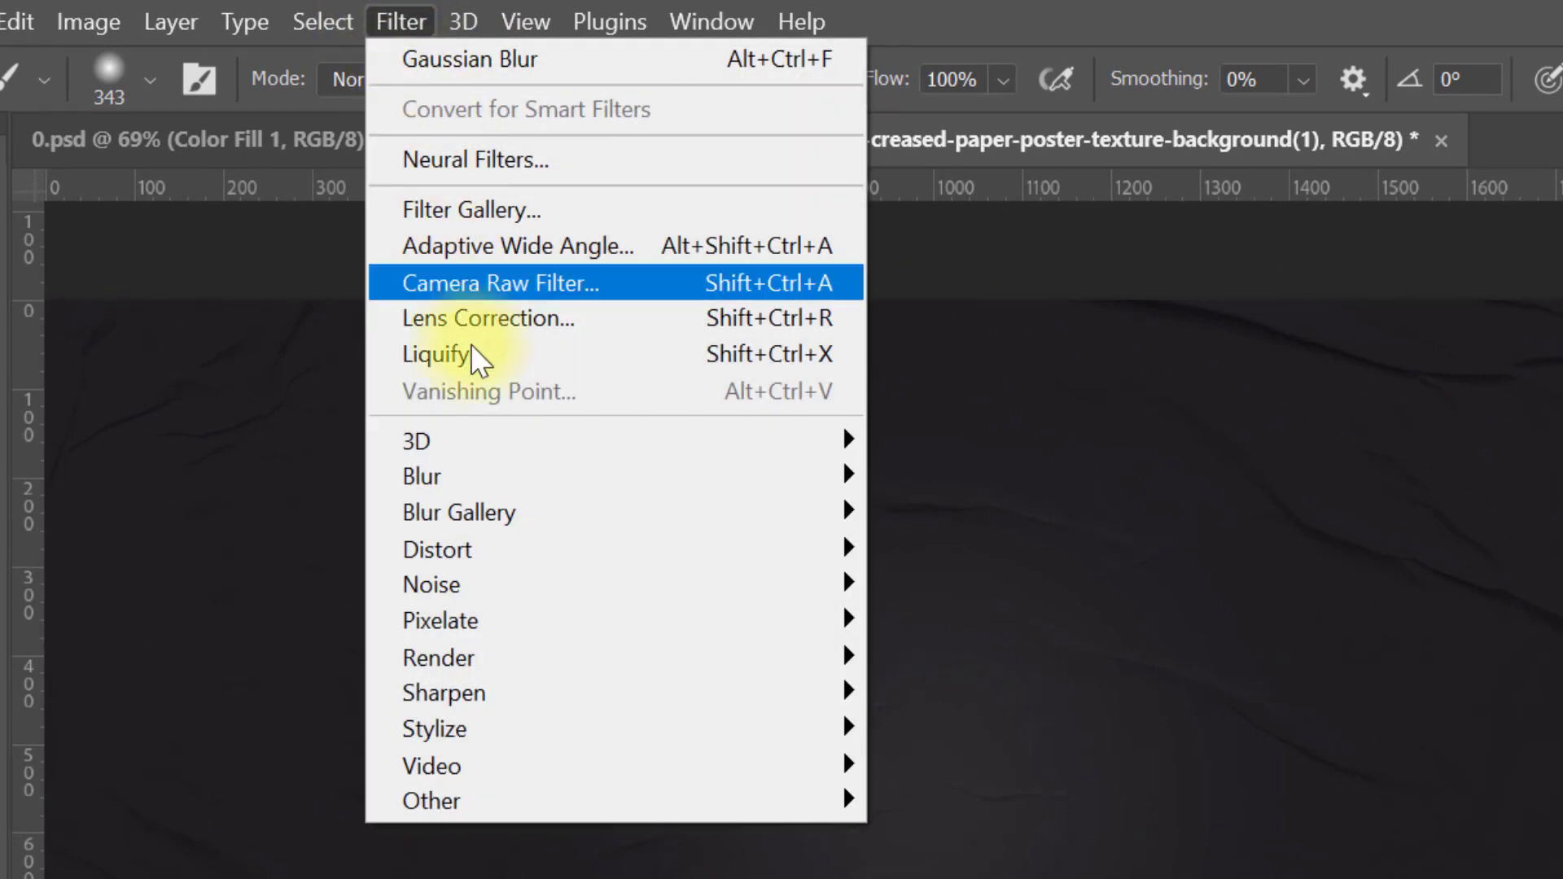
mouse_move(488, 476)
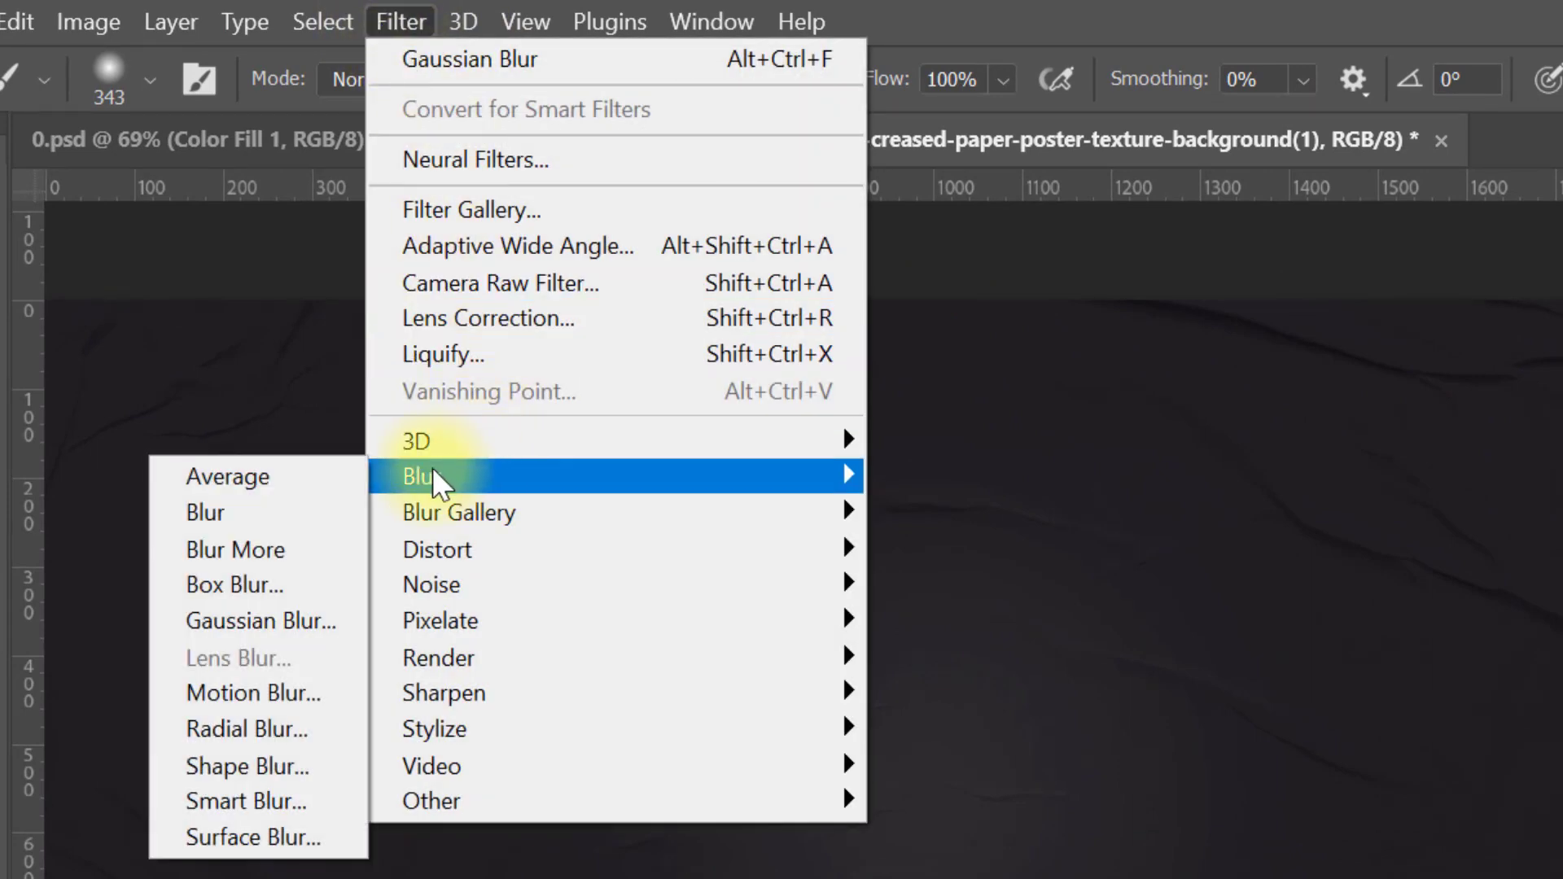
click(307, 620)
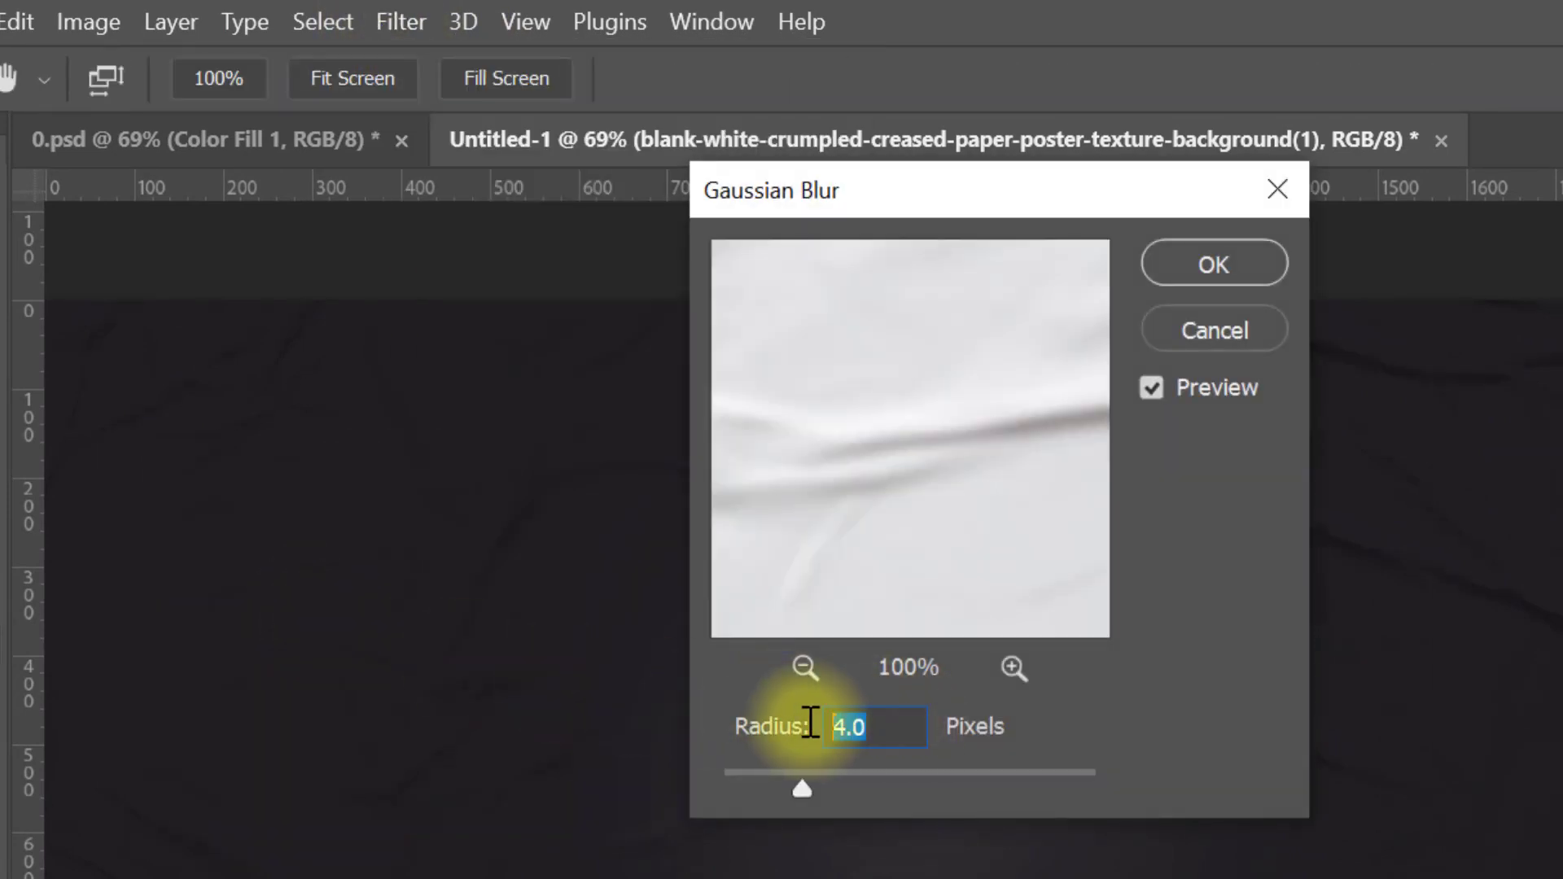
text(3)
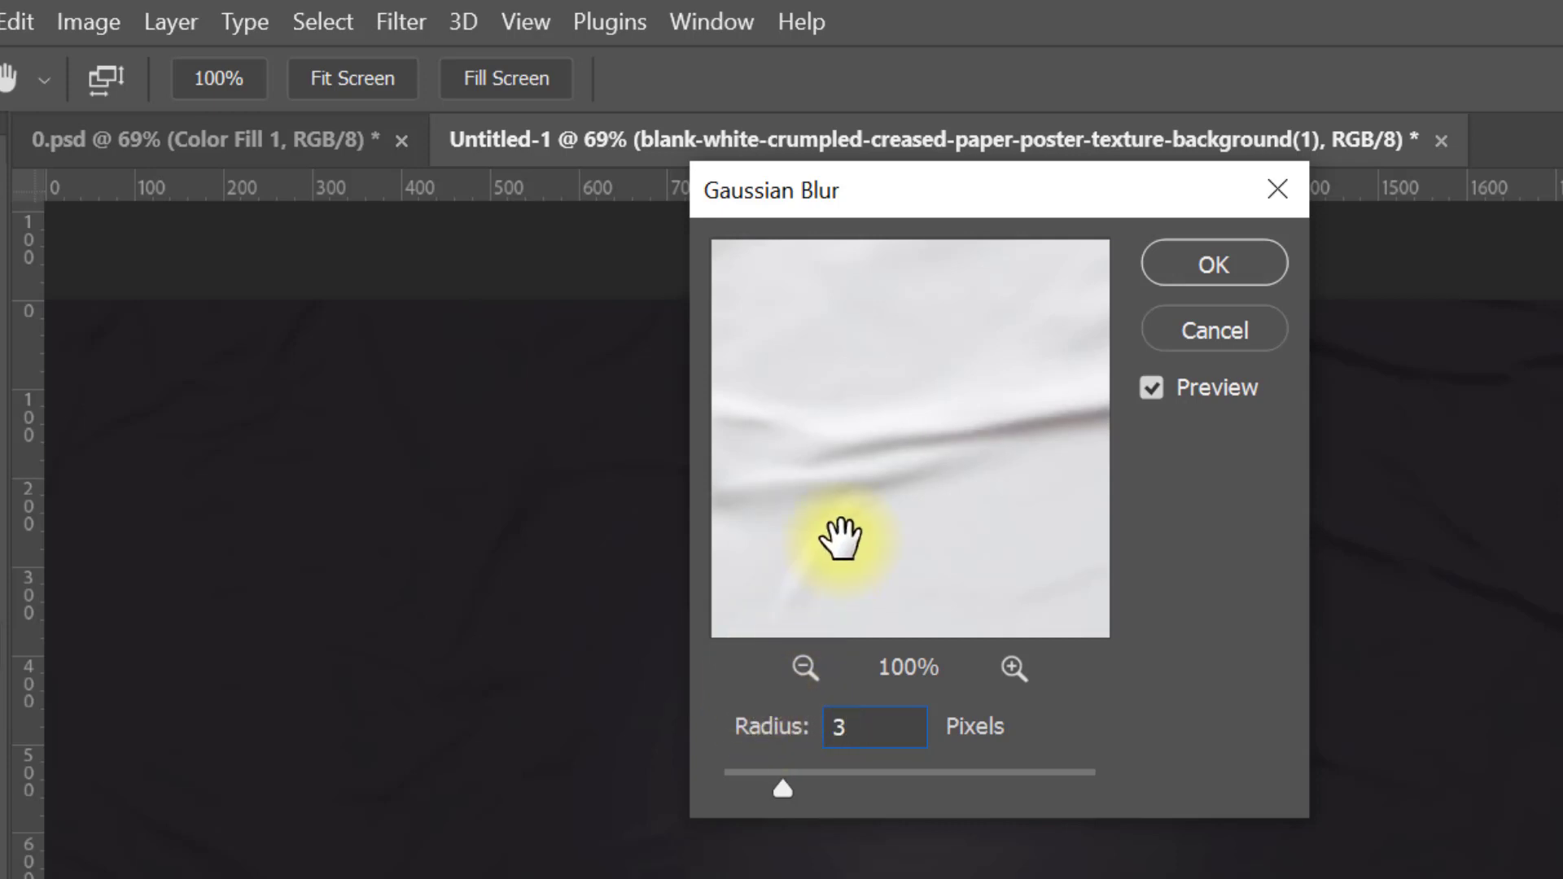
click(1189, 259)
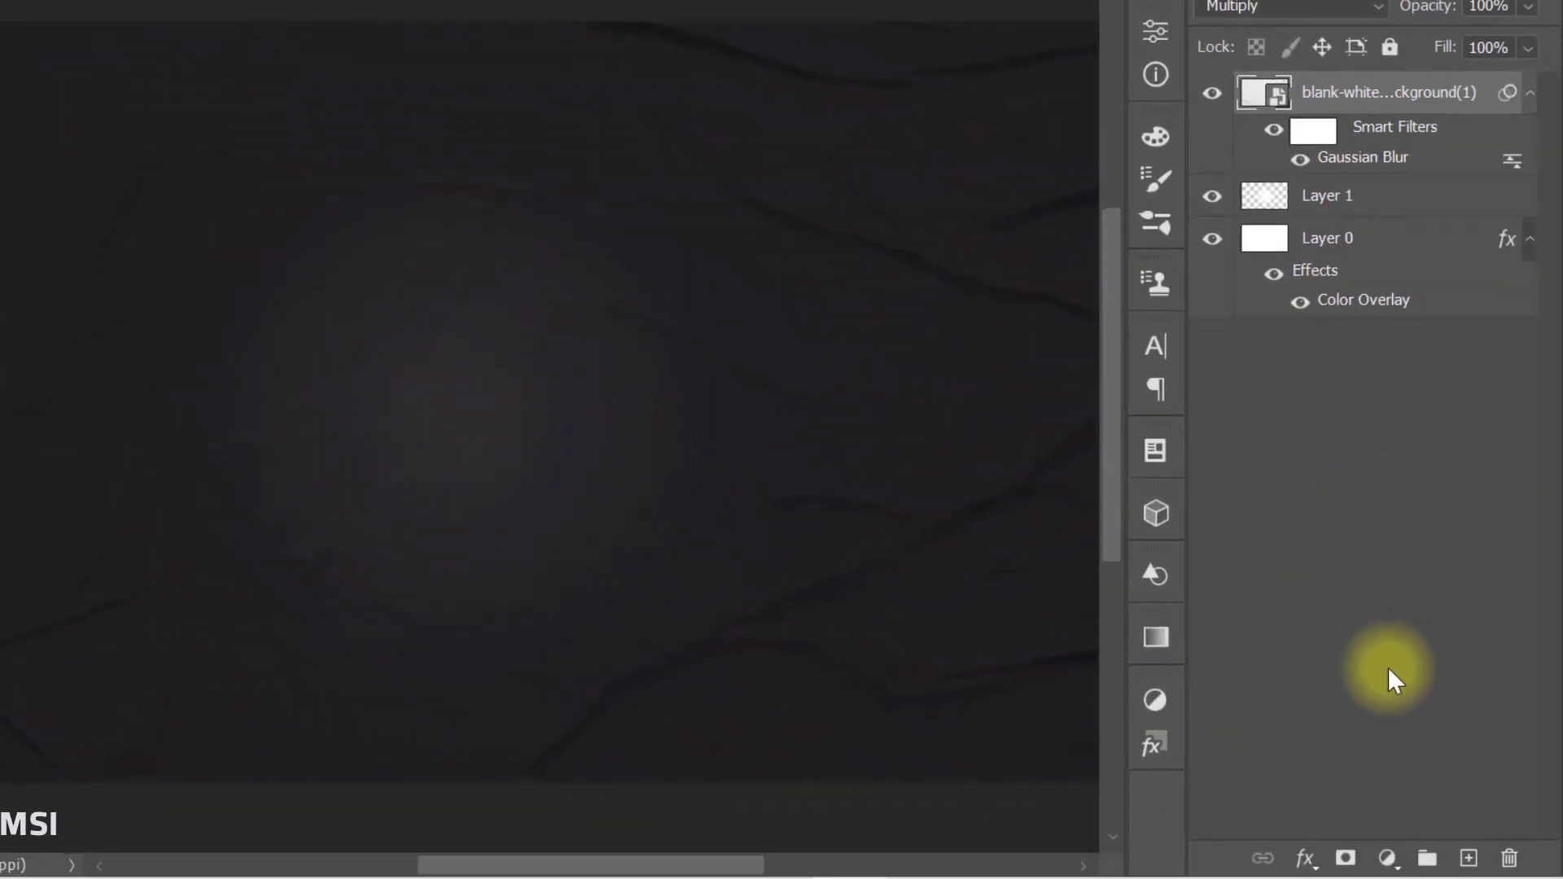
Add a Hue/Saturation adjustment clipped to the paper texture layer and set its Lightness to -5.
click(1387, 859)
click(1429, 568)
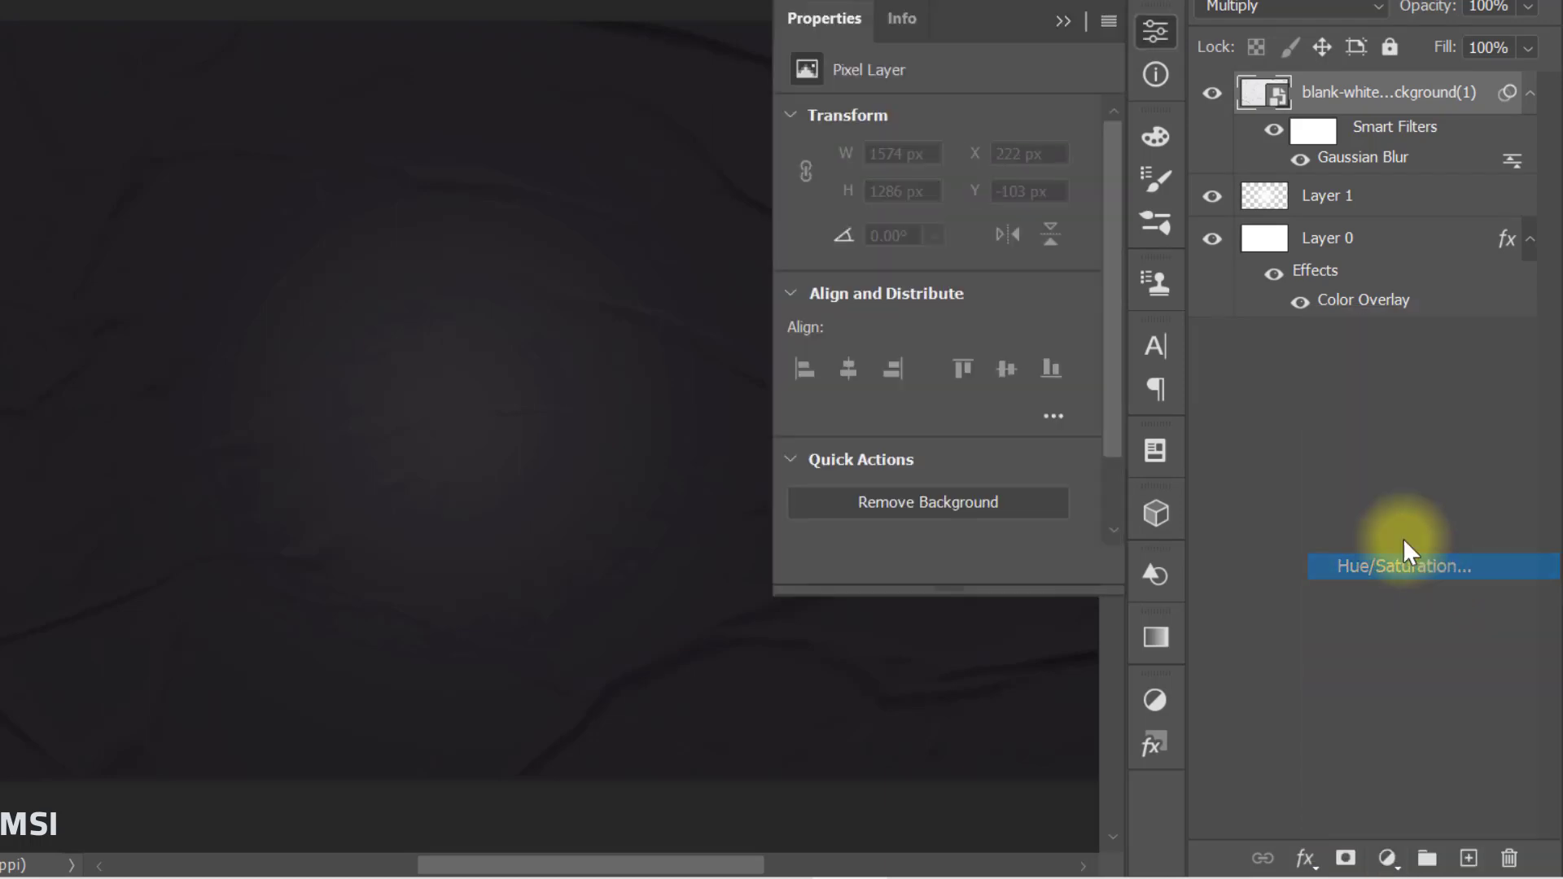
click(893, 566)
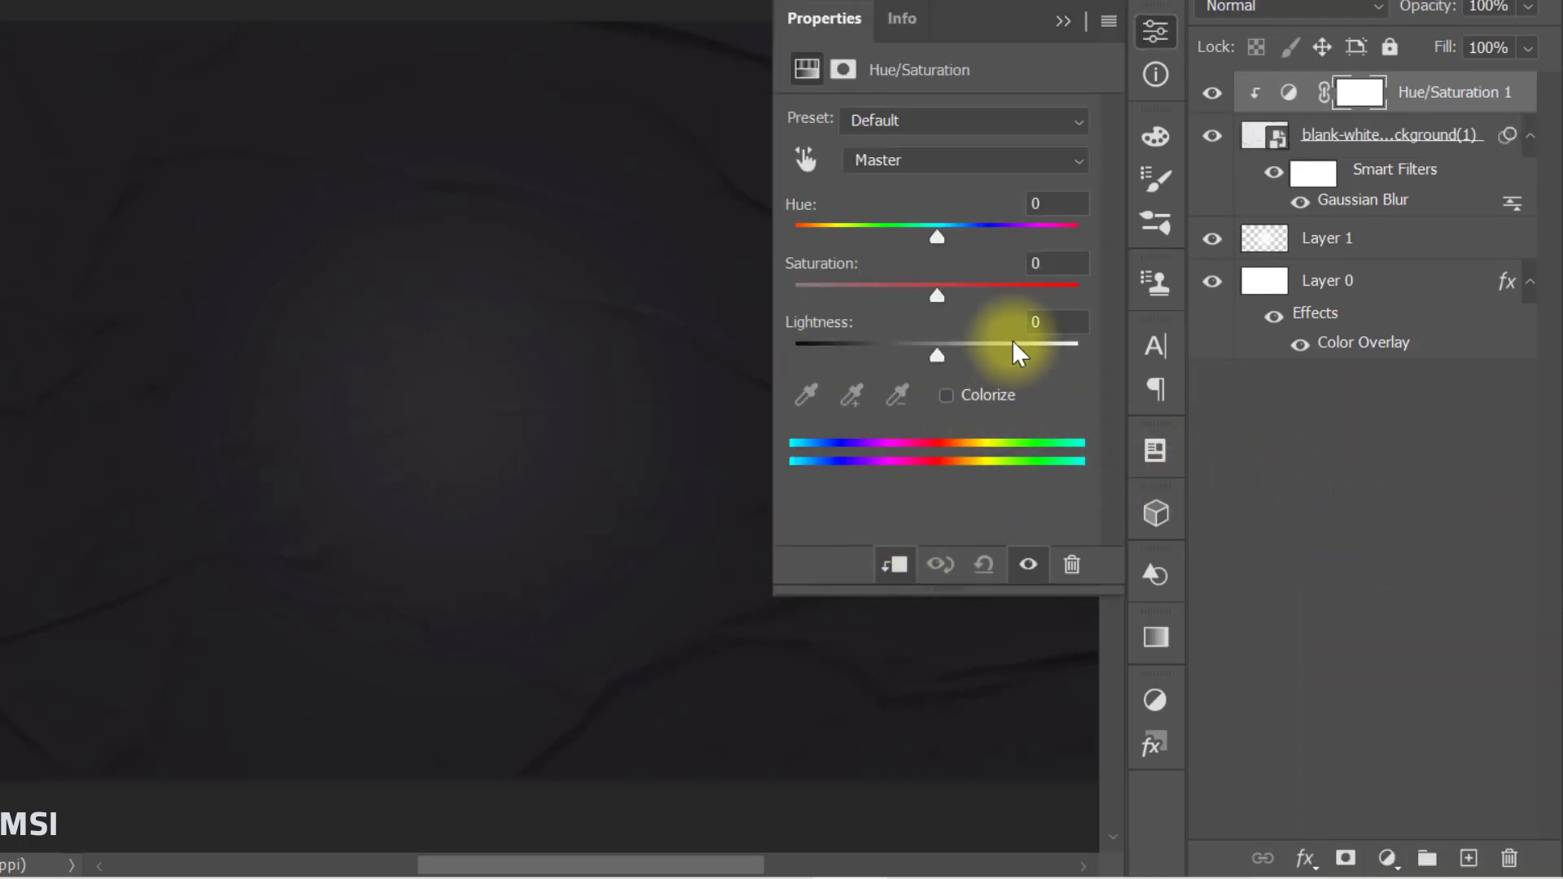
click(1061, 320)
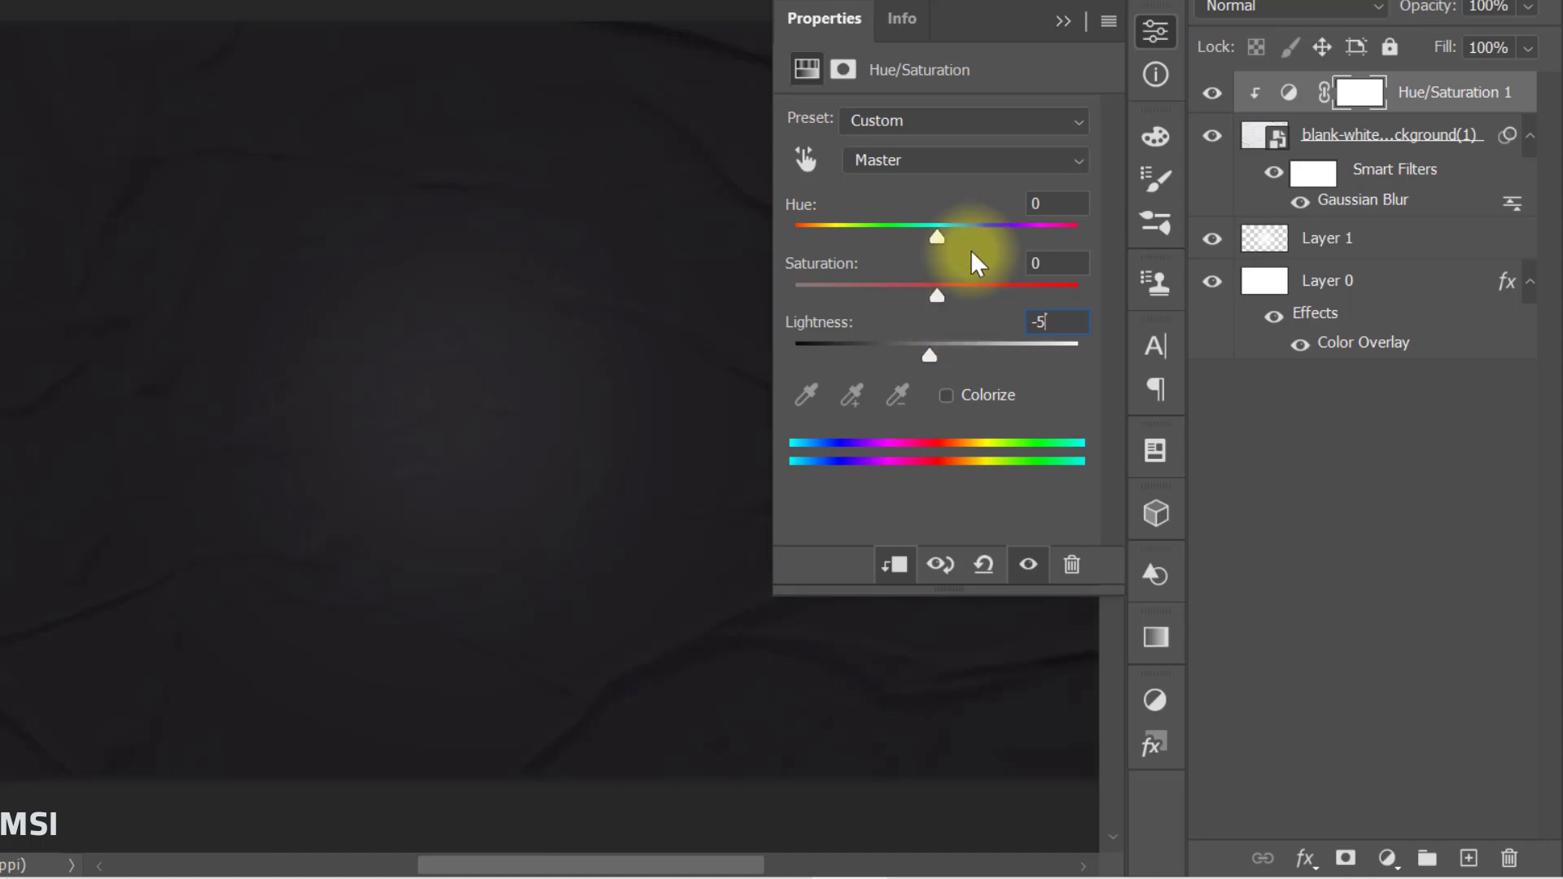
Add a Solid Color fill layer in black (000000) above the Hue/Saturation adjustment.
click(1063, 20)
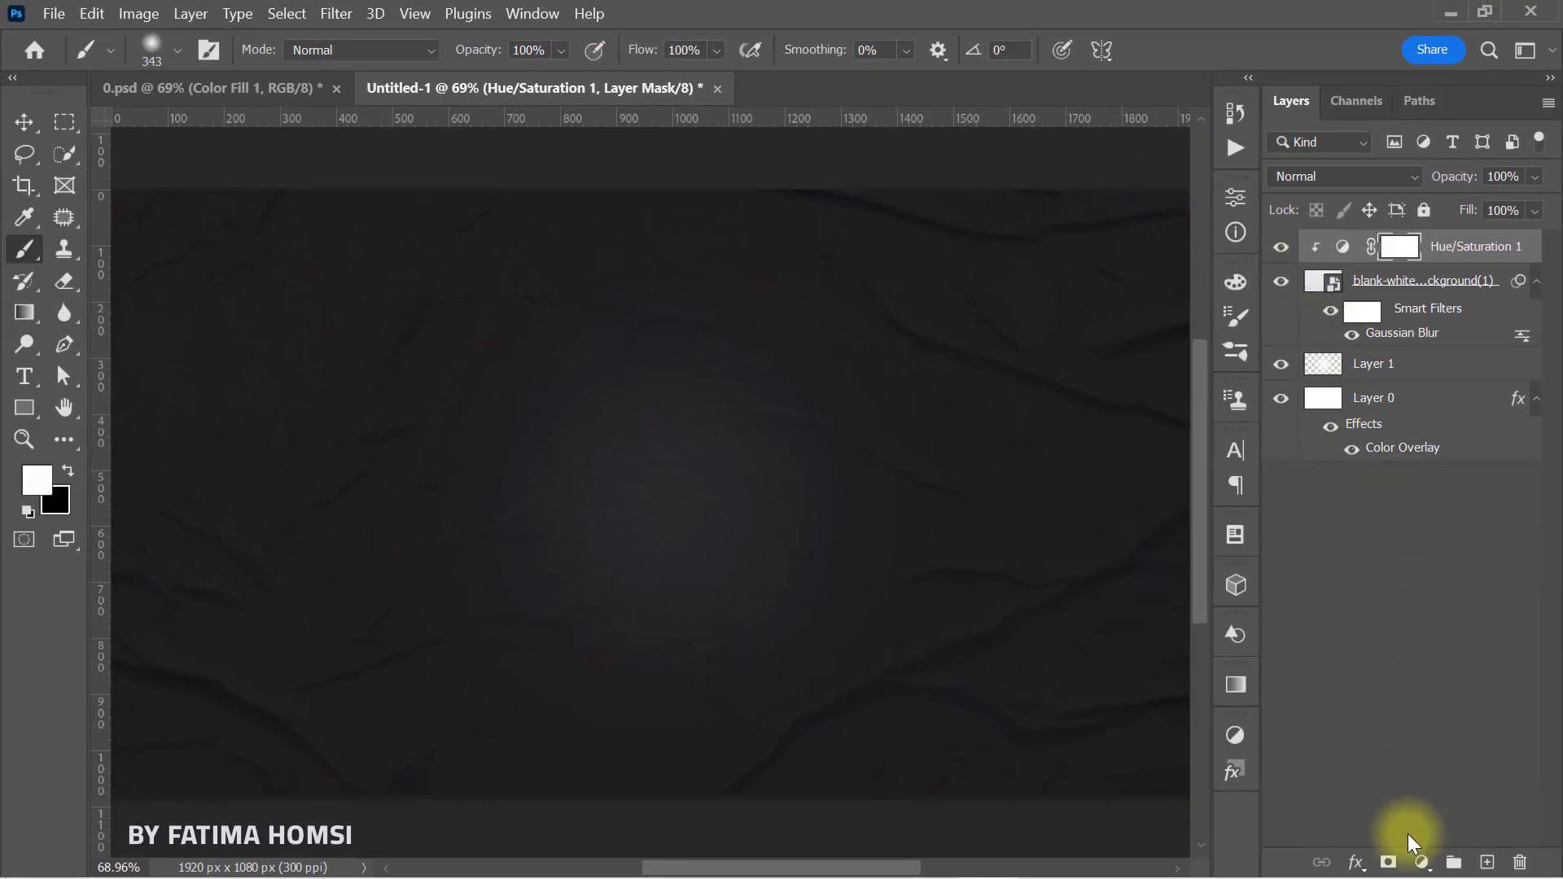
click(1421, 861)
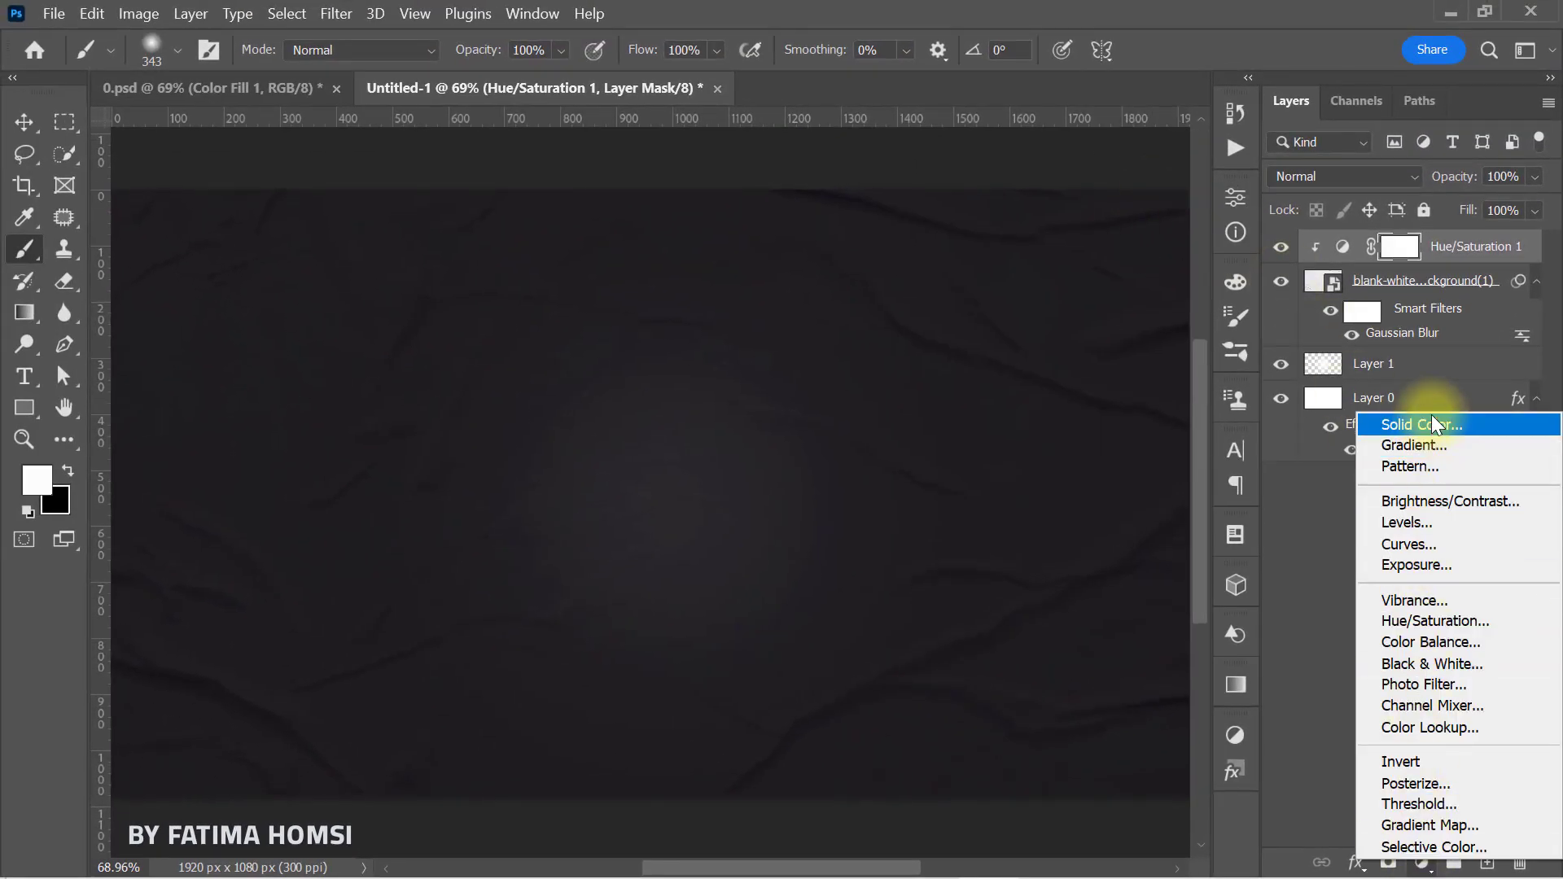
click(1434, 424)
drag(604, 311, 269, 548)
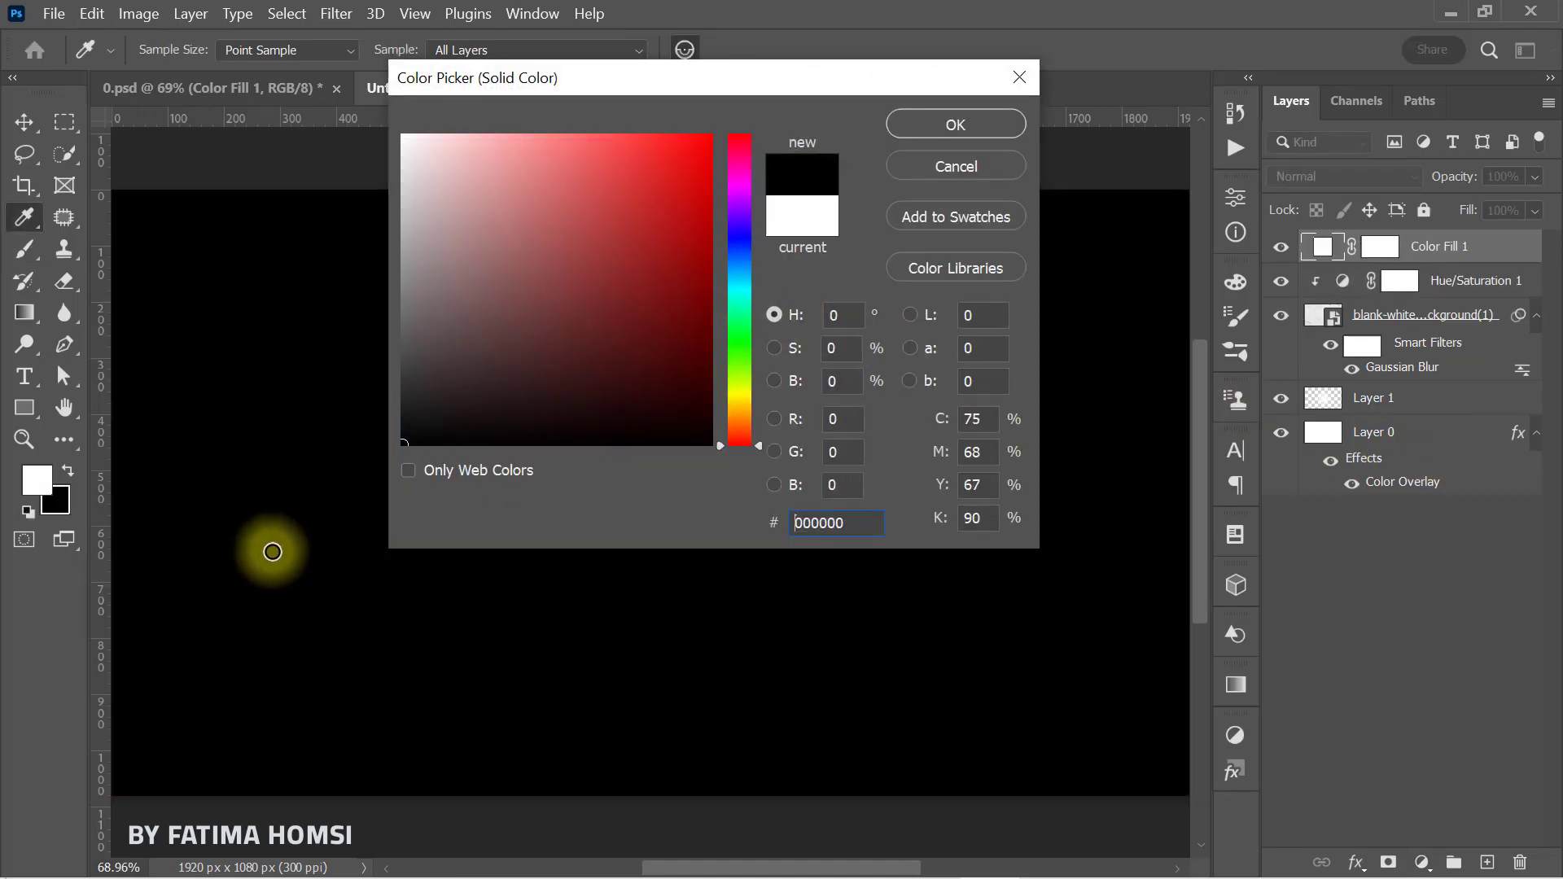
click(944, 123)
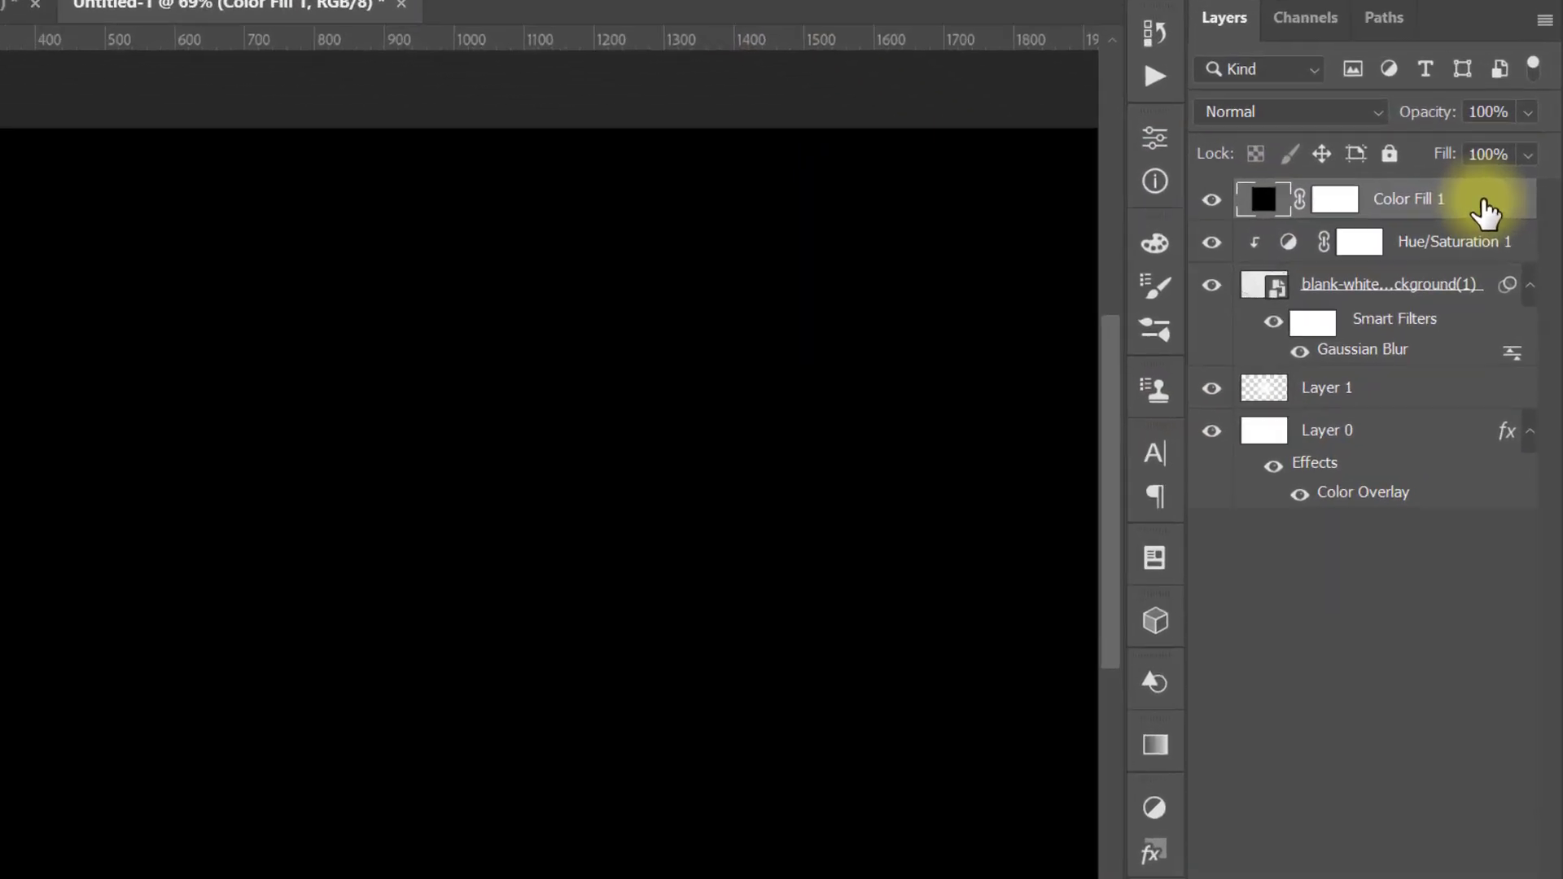
Clip the black color fill to the paper texture layer and set its blend mode to Overlay.
right_click(1480, 260)
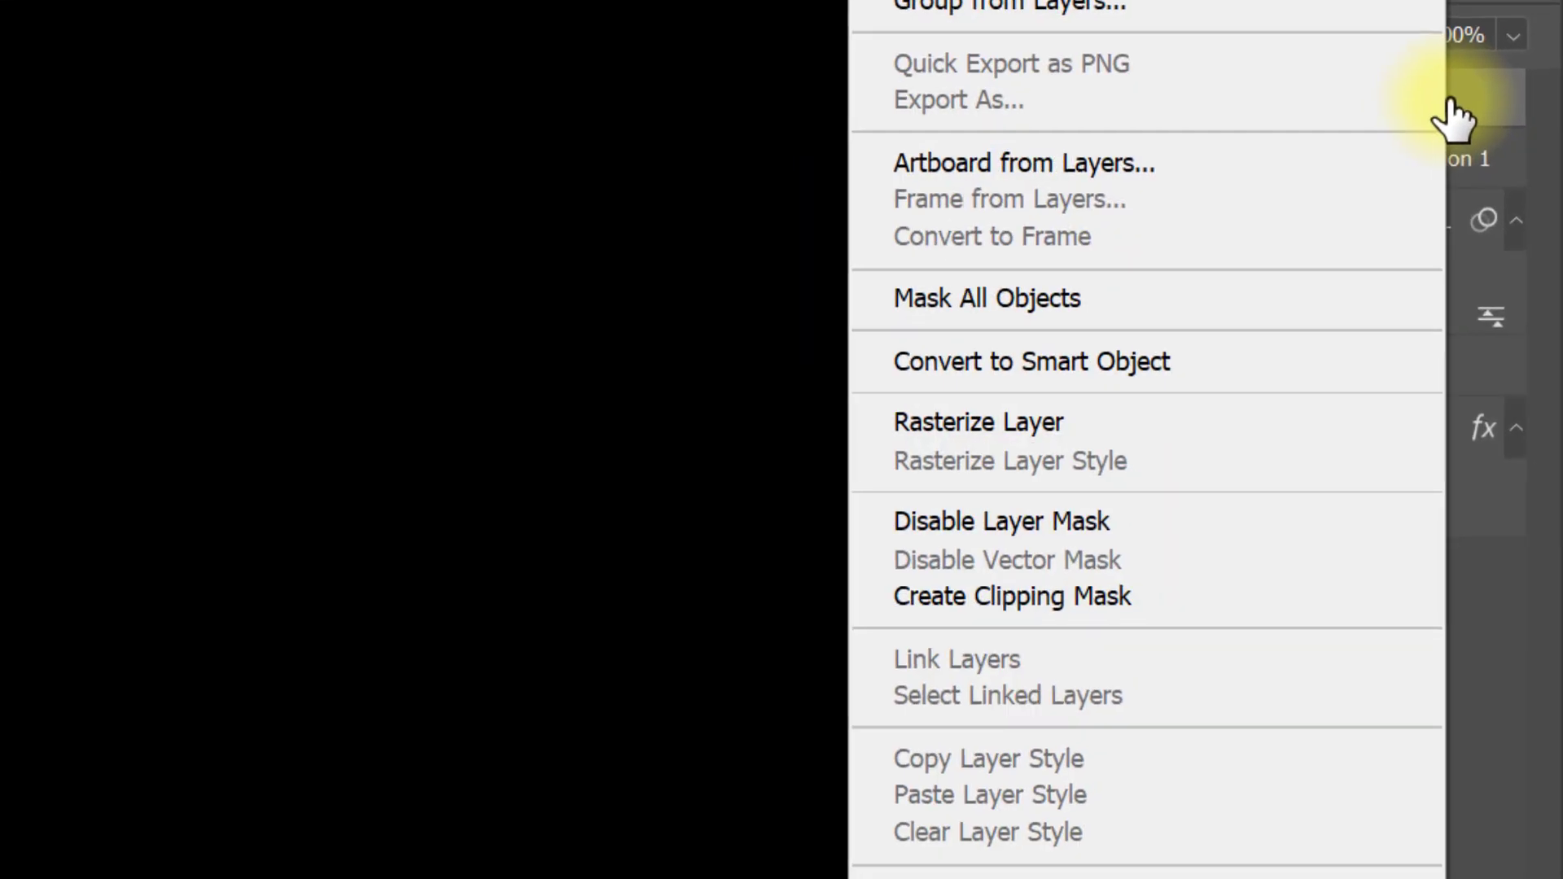
click(1153, 595)
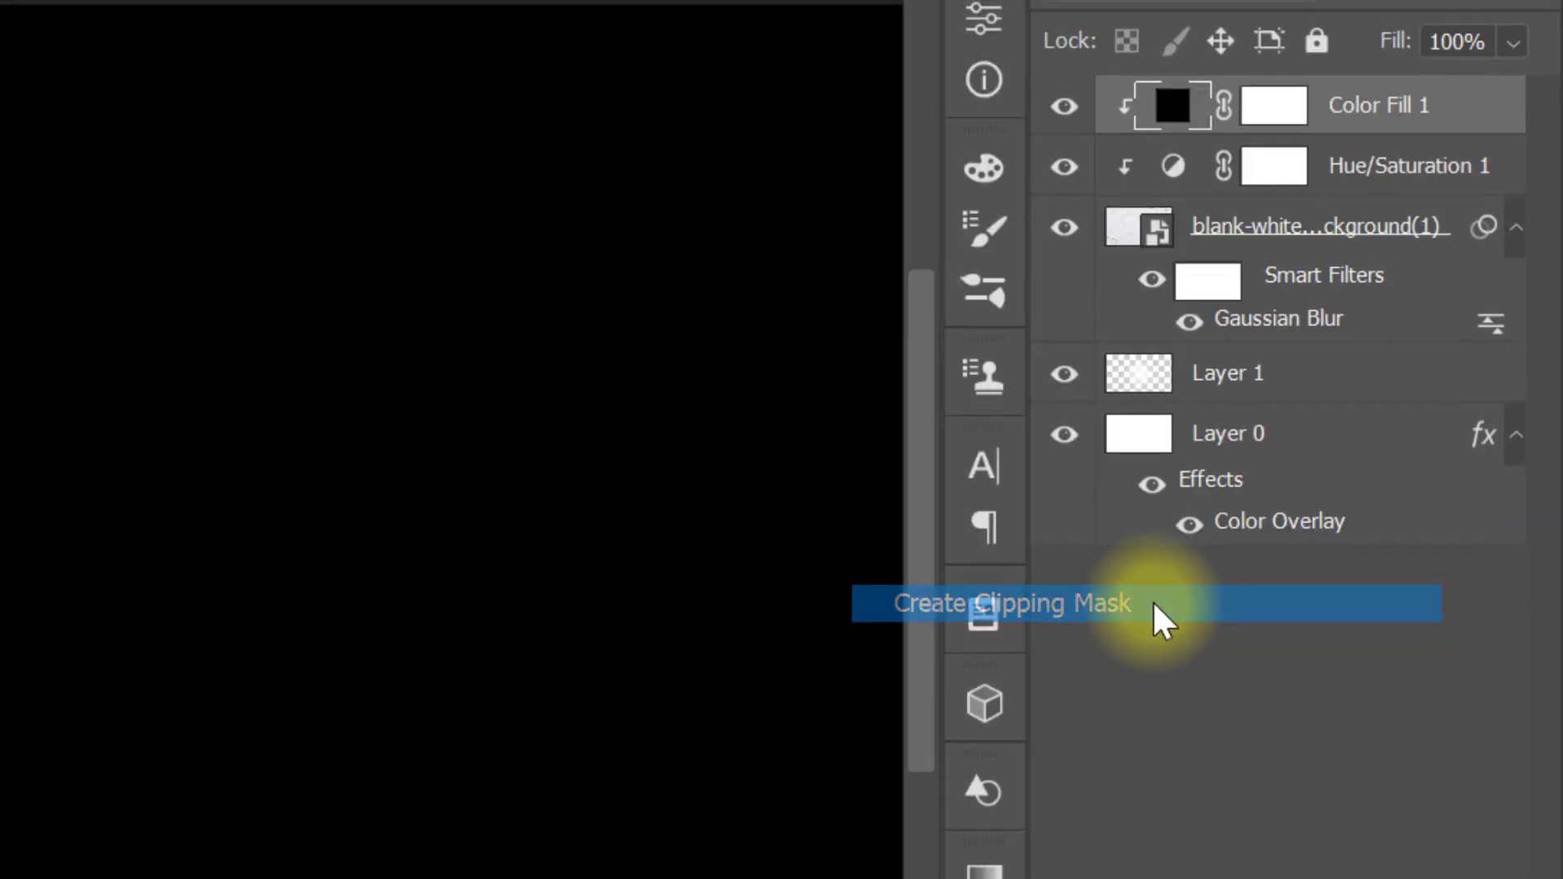
click(1192, 45)
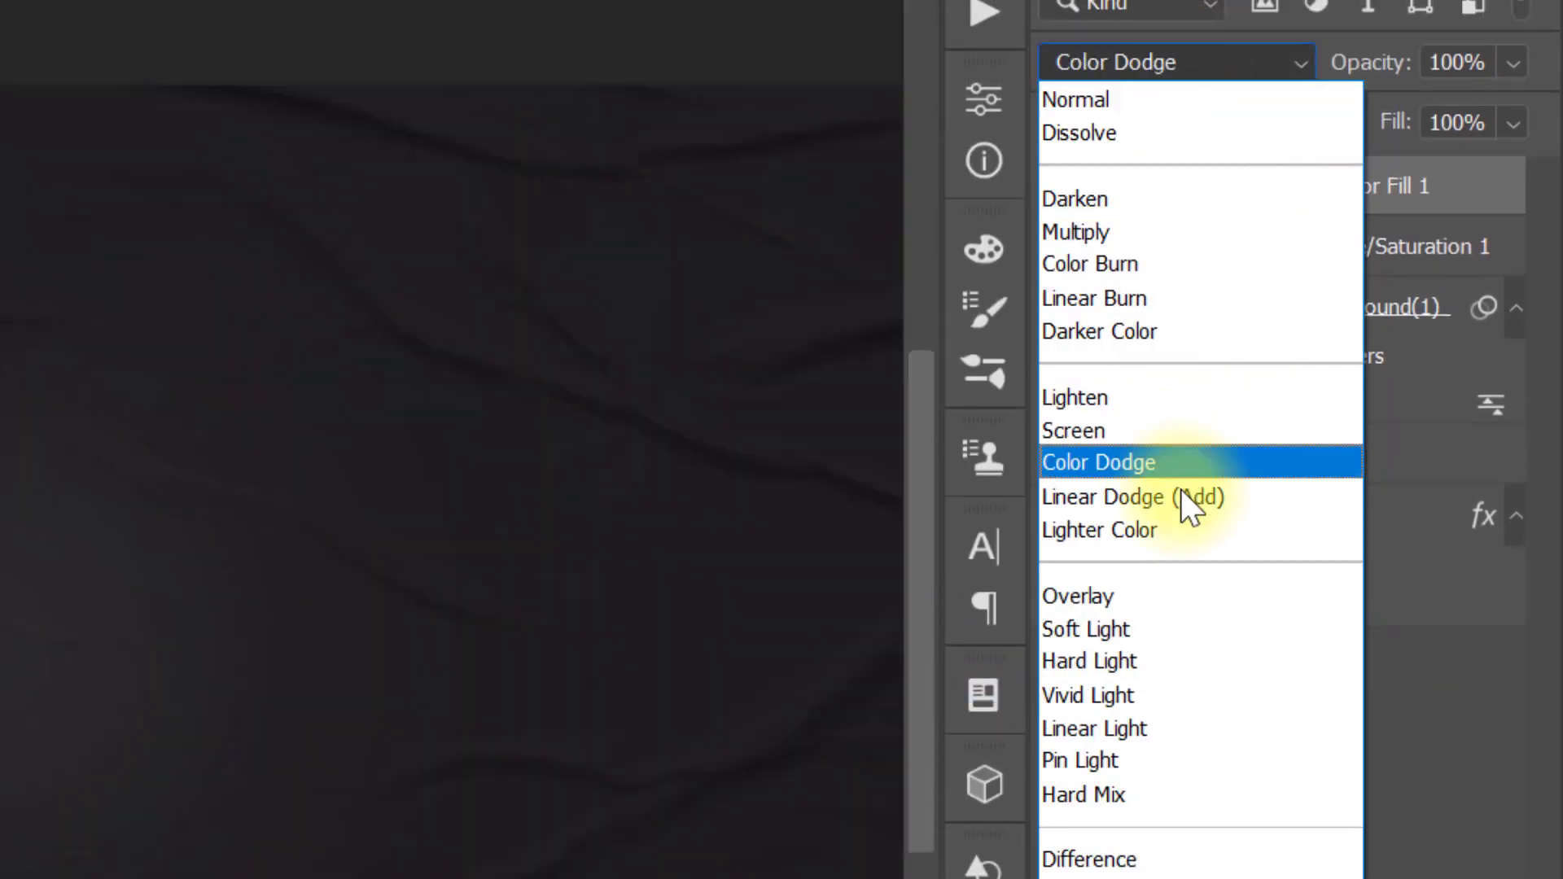
click(1171, 590)
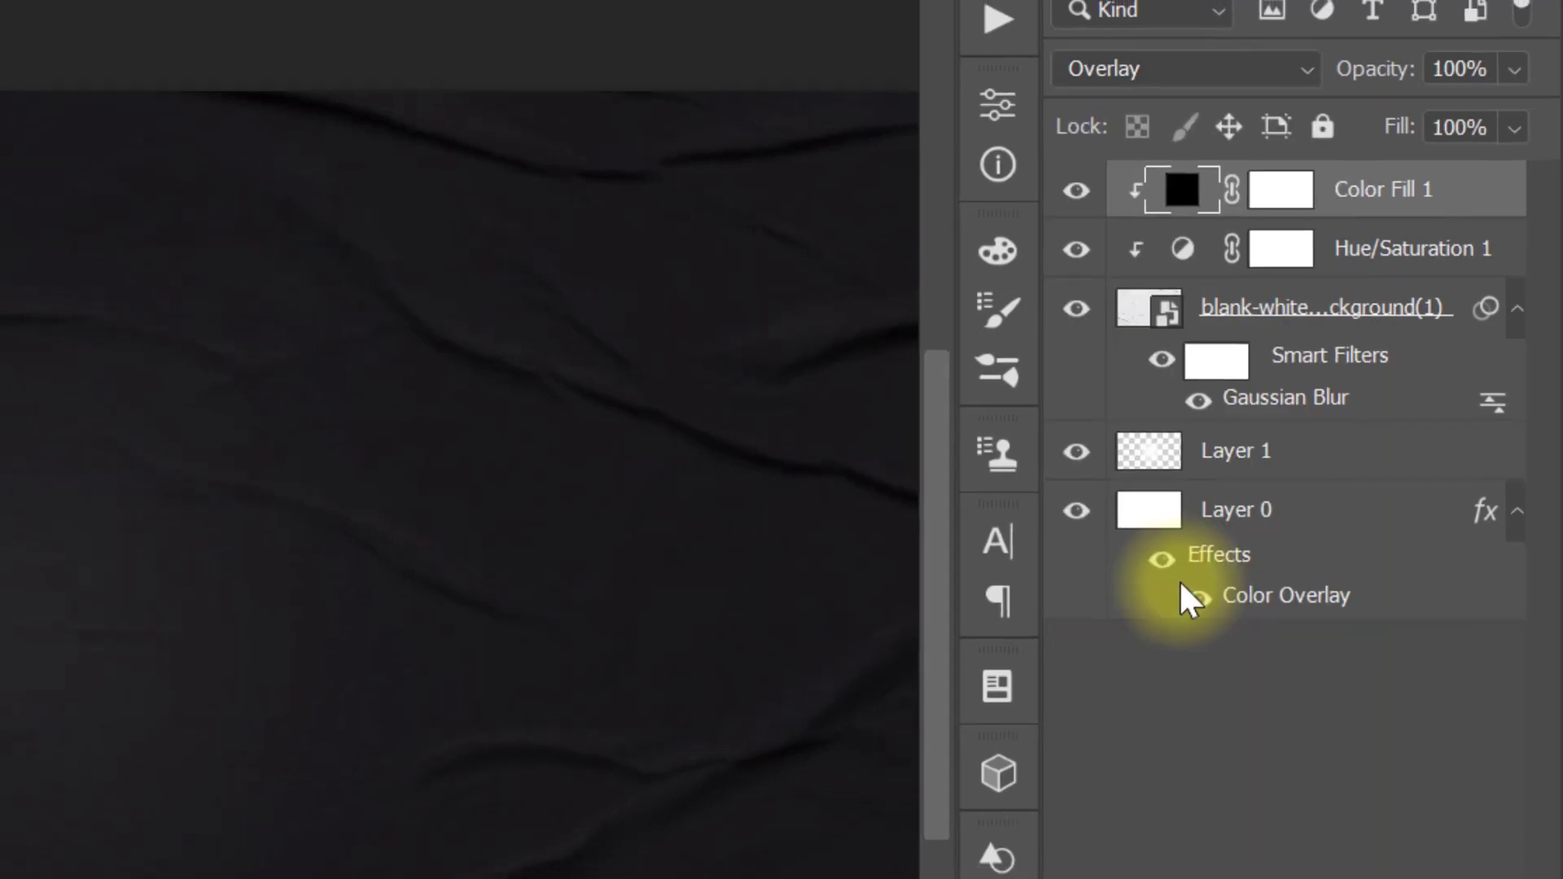
Group all the layers and name the group background.
key(shift)
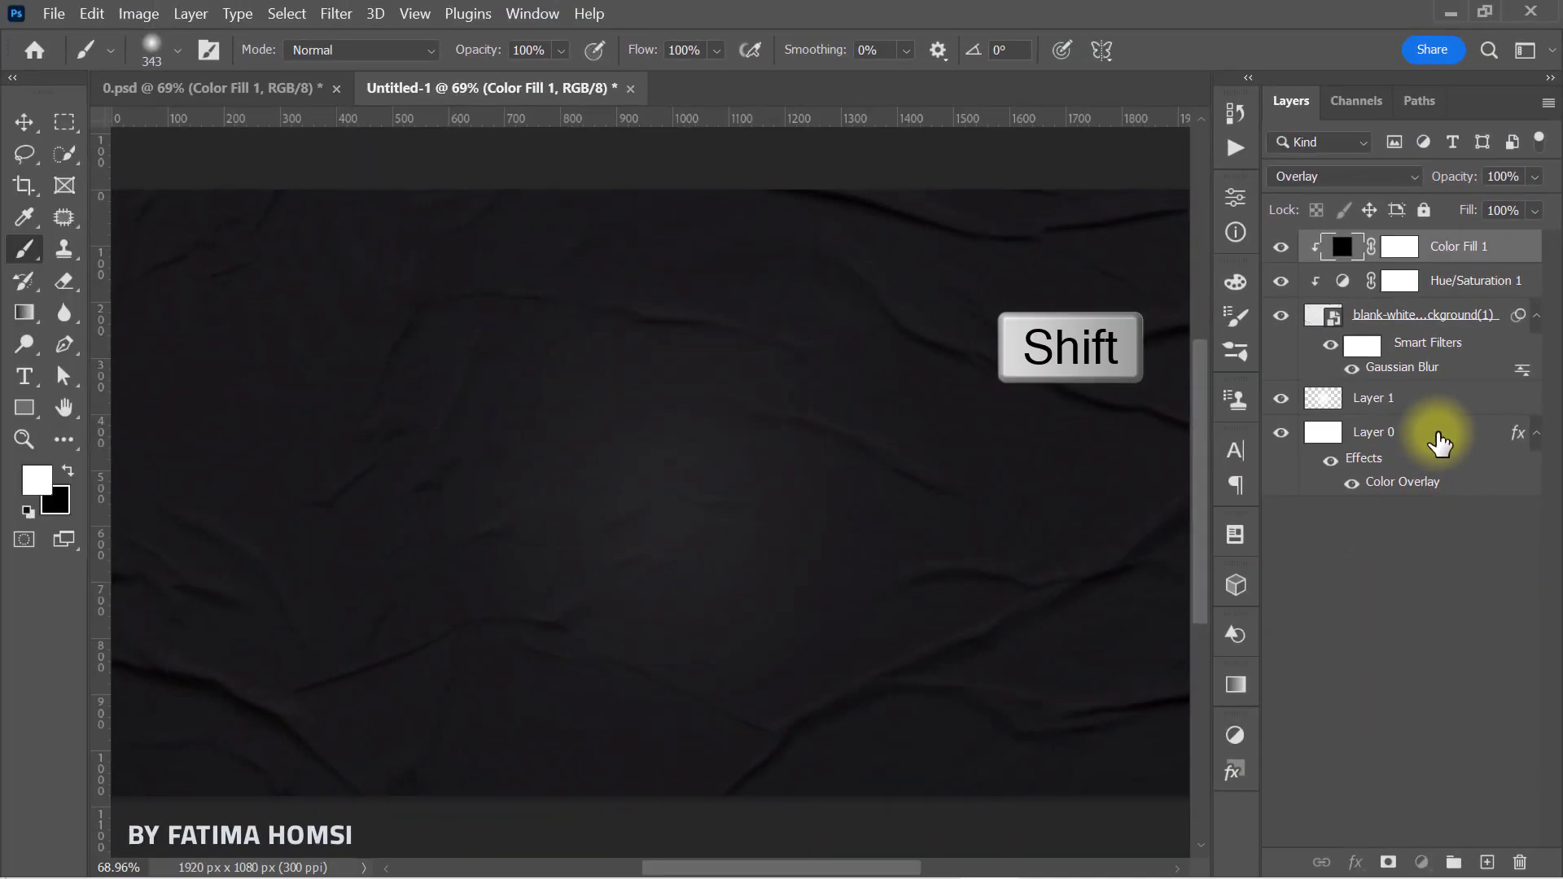
shift+click(1438, 434)
key(ctrl+g)
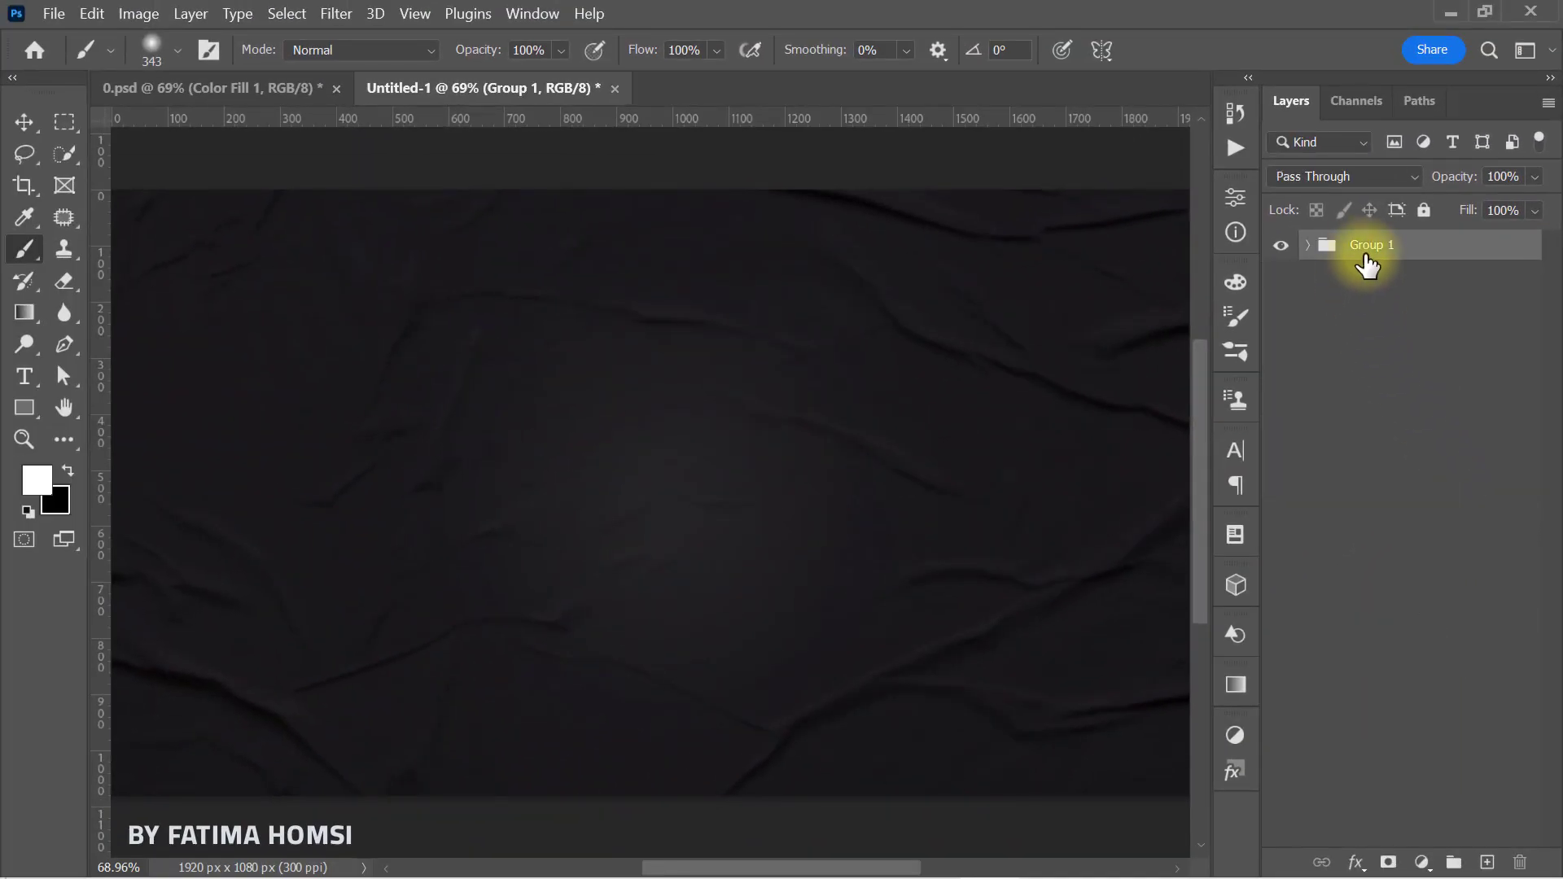
text(background)
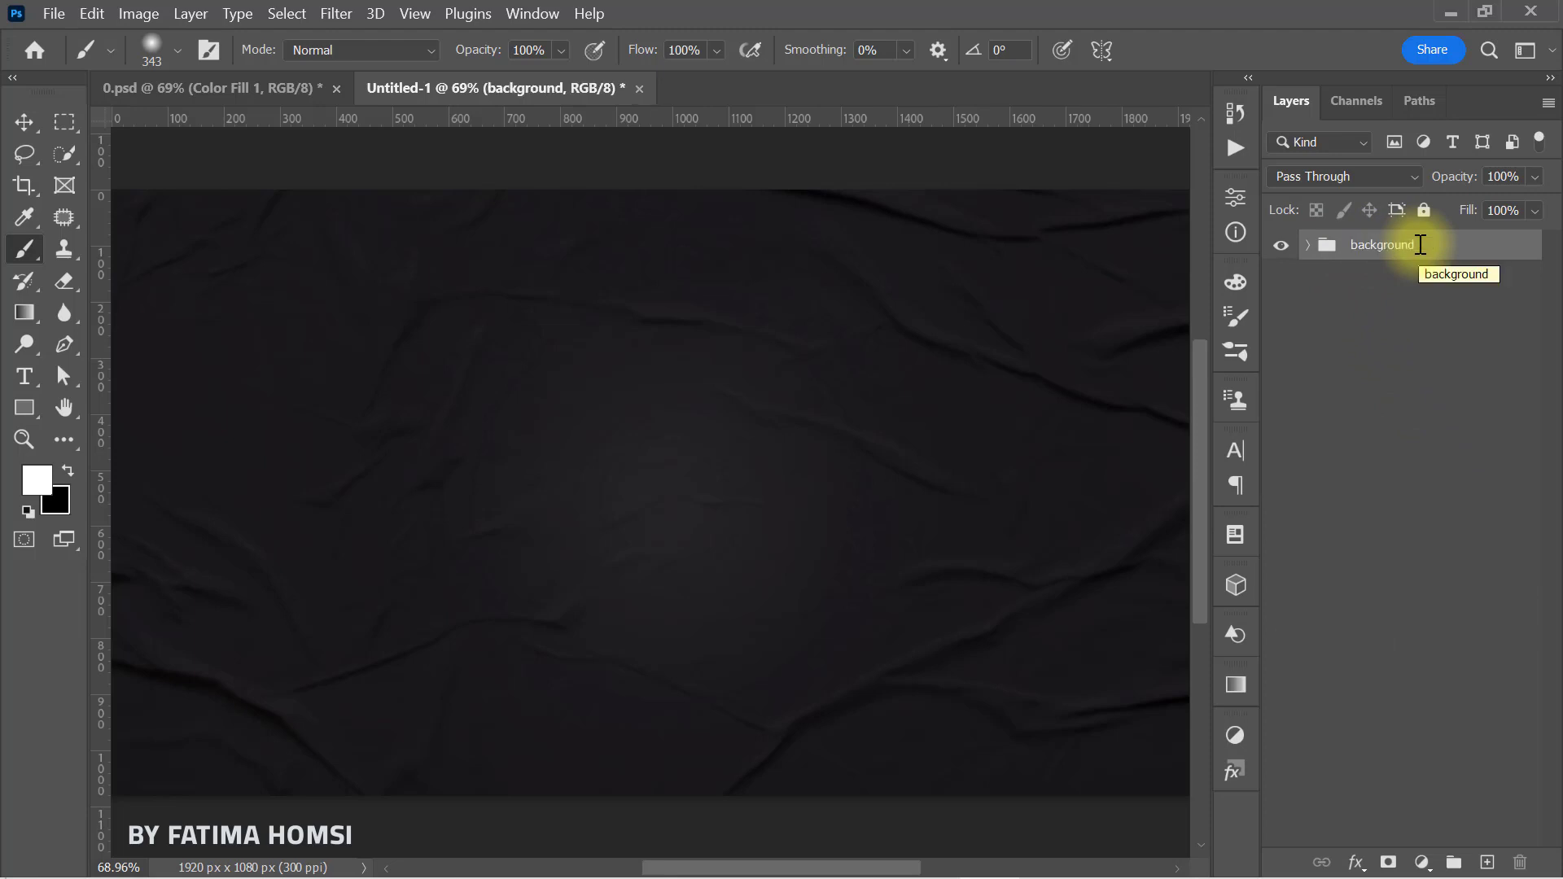
Draw a vertical rectangle about 168 x 1100 px along the canvas's left edge, spanning its full height.
click(24, 407)
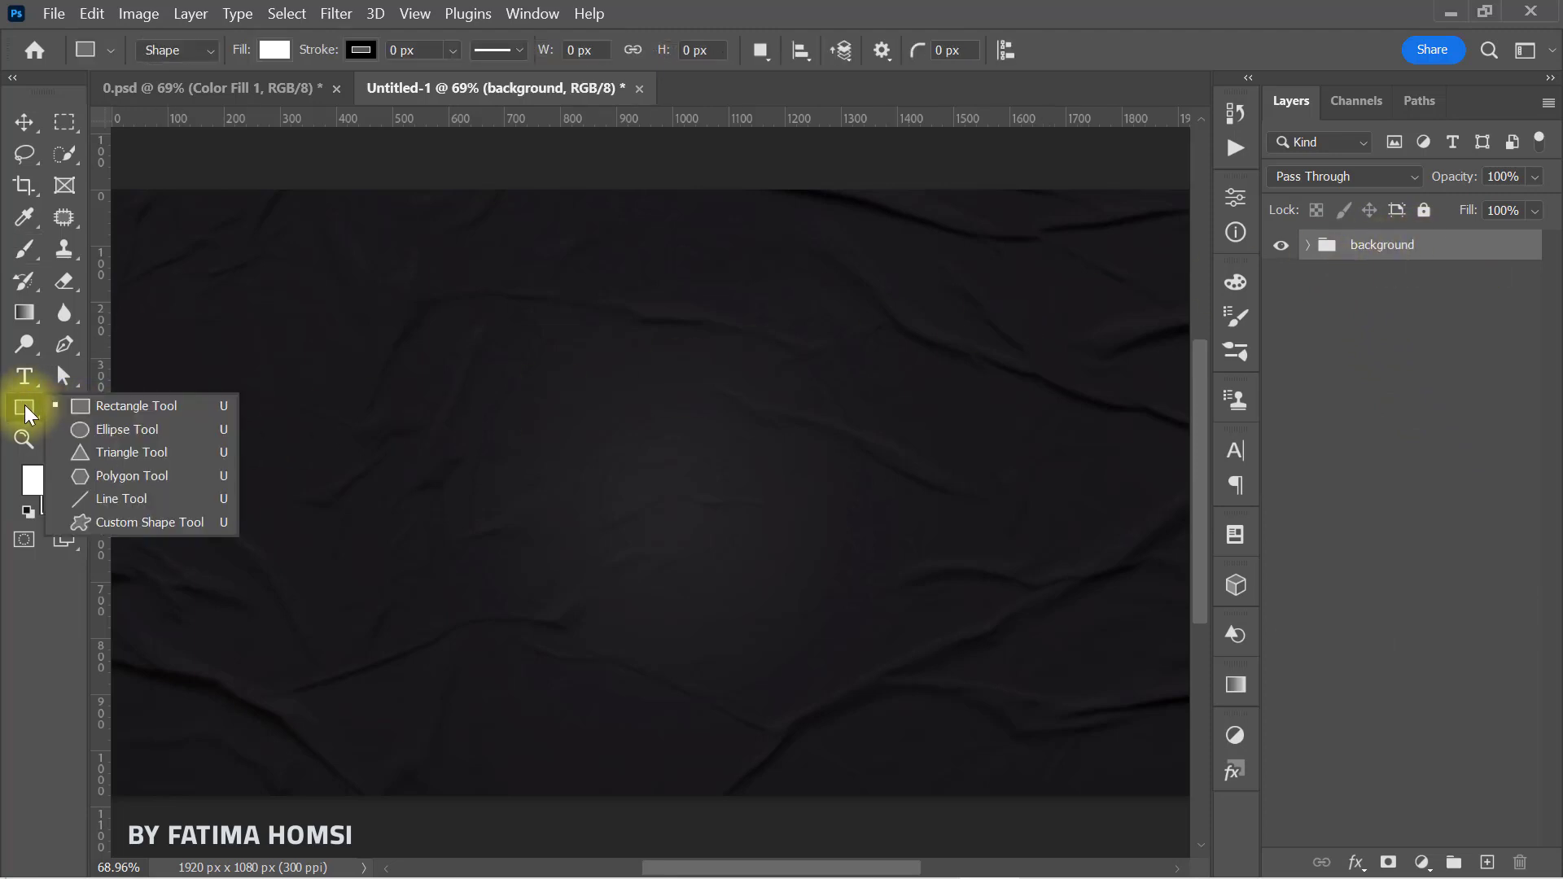
click(89, 407)
scroll(167, 244, down, 1)
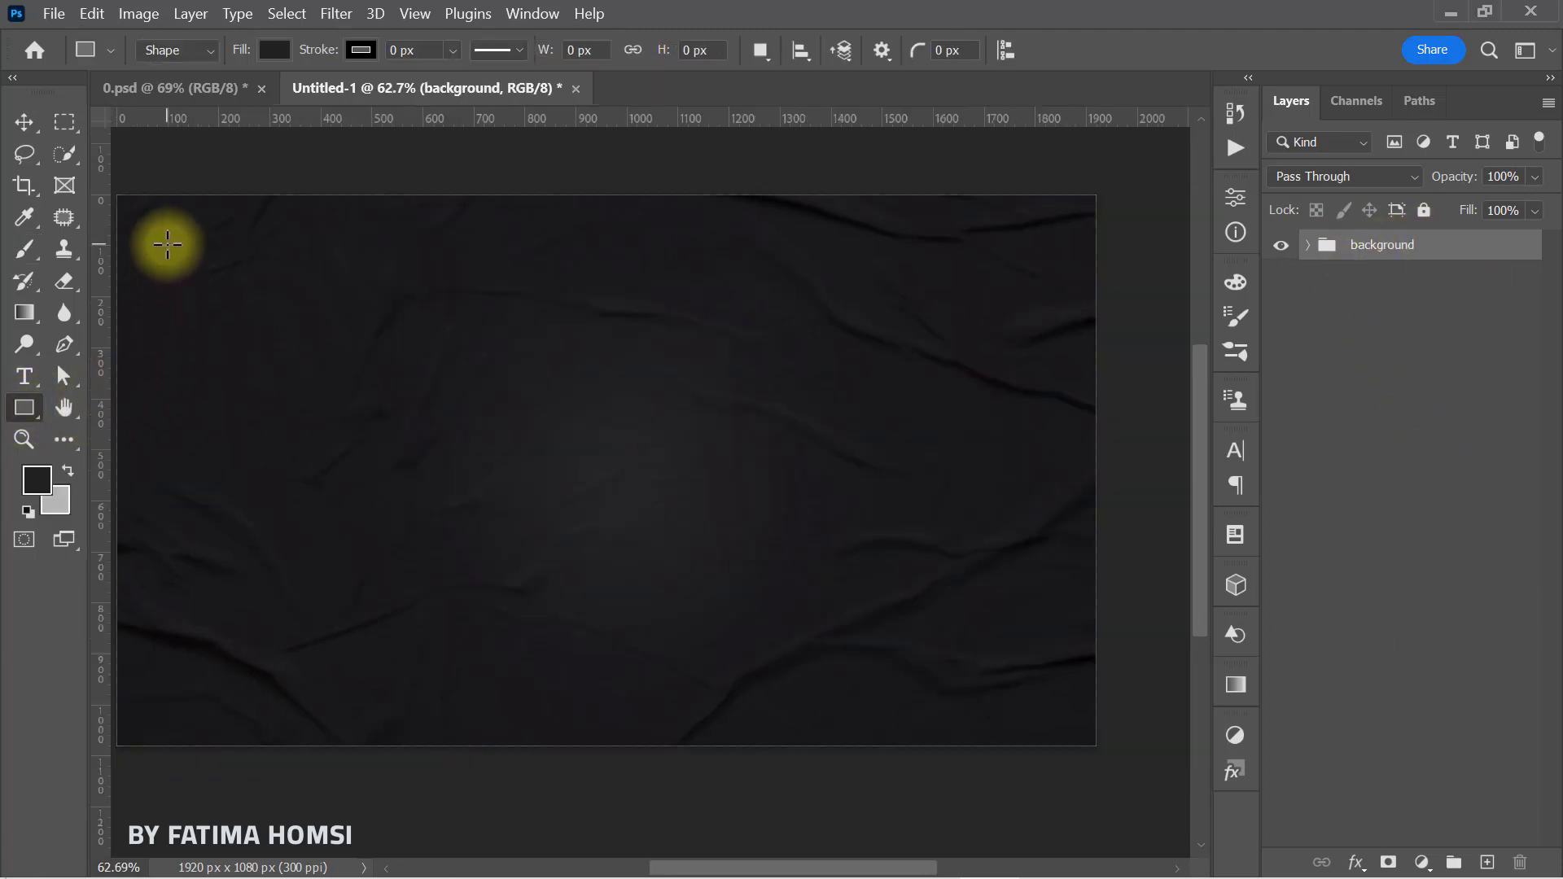
drag(217, 252, 214, 764)
click(1162, 190)
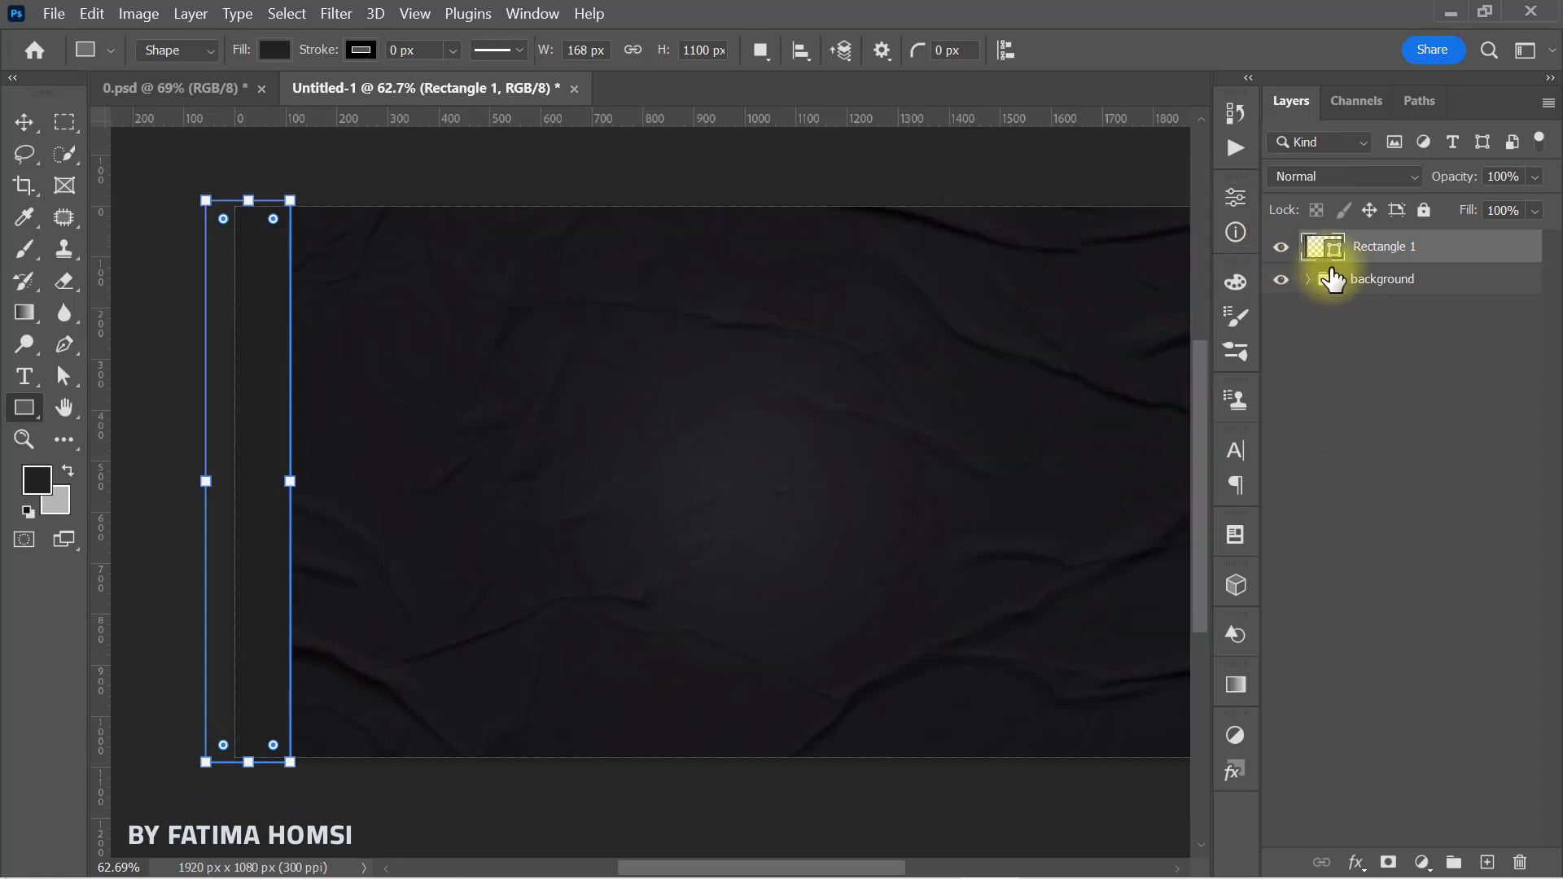
Fill the vertical rectangle with the light gray background color b6b6b6 and set its blend mode to Multiply.
double_click(1323, 248)
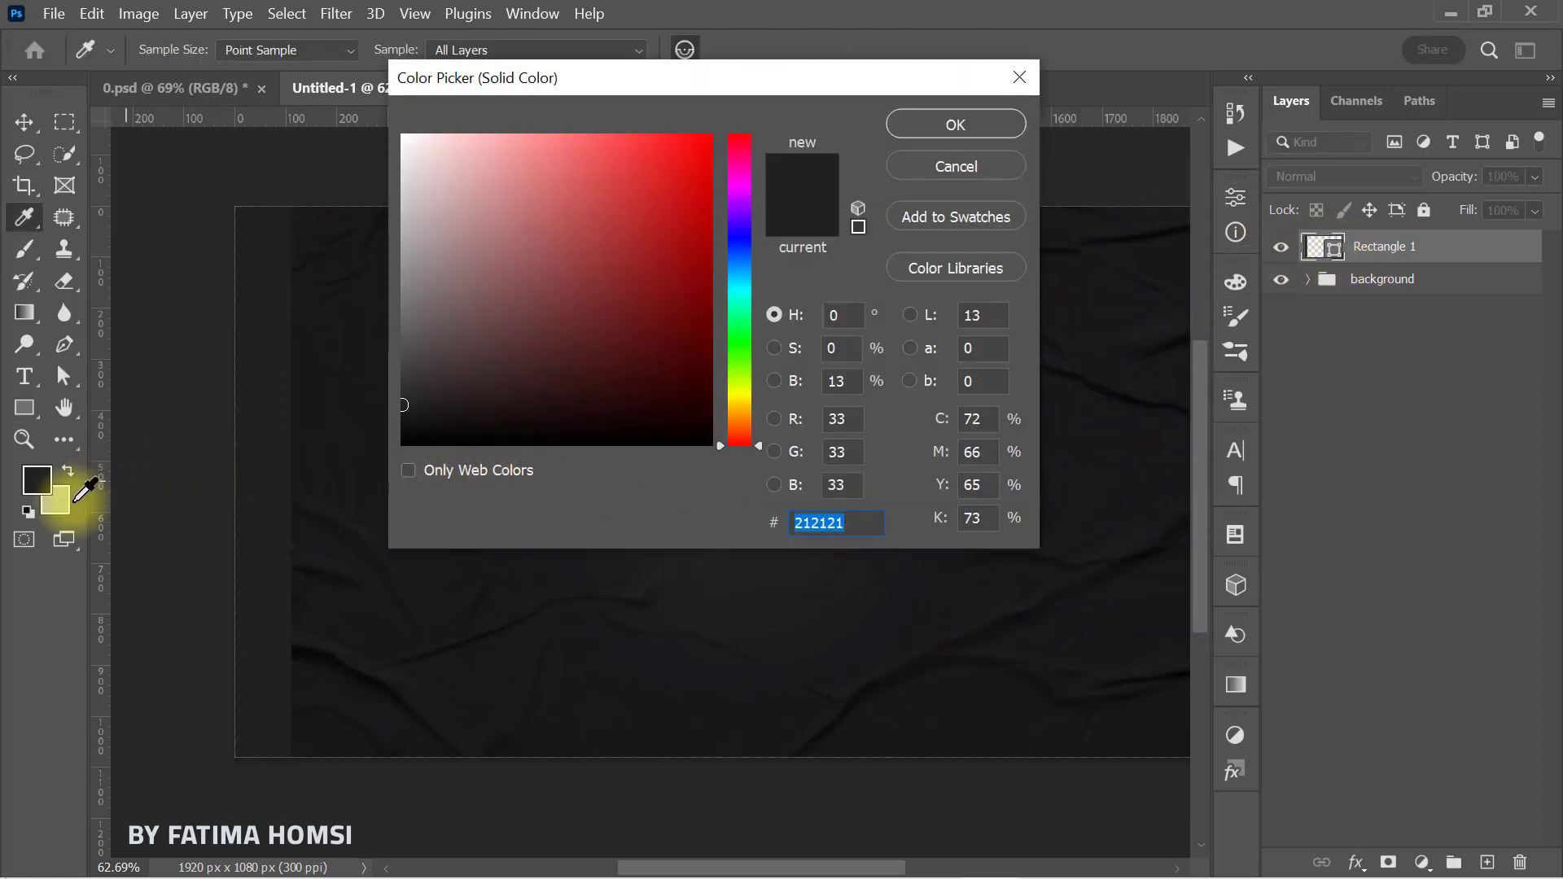
click(62, 506)
click(964, 122)
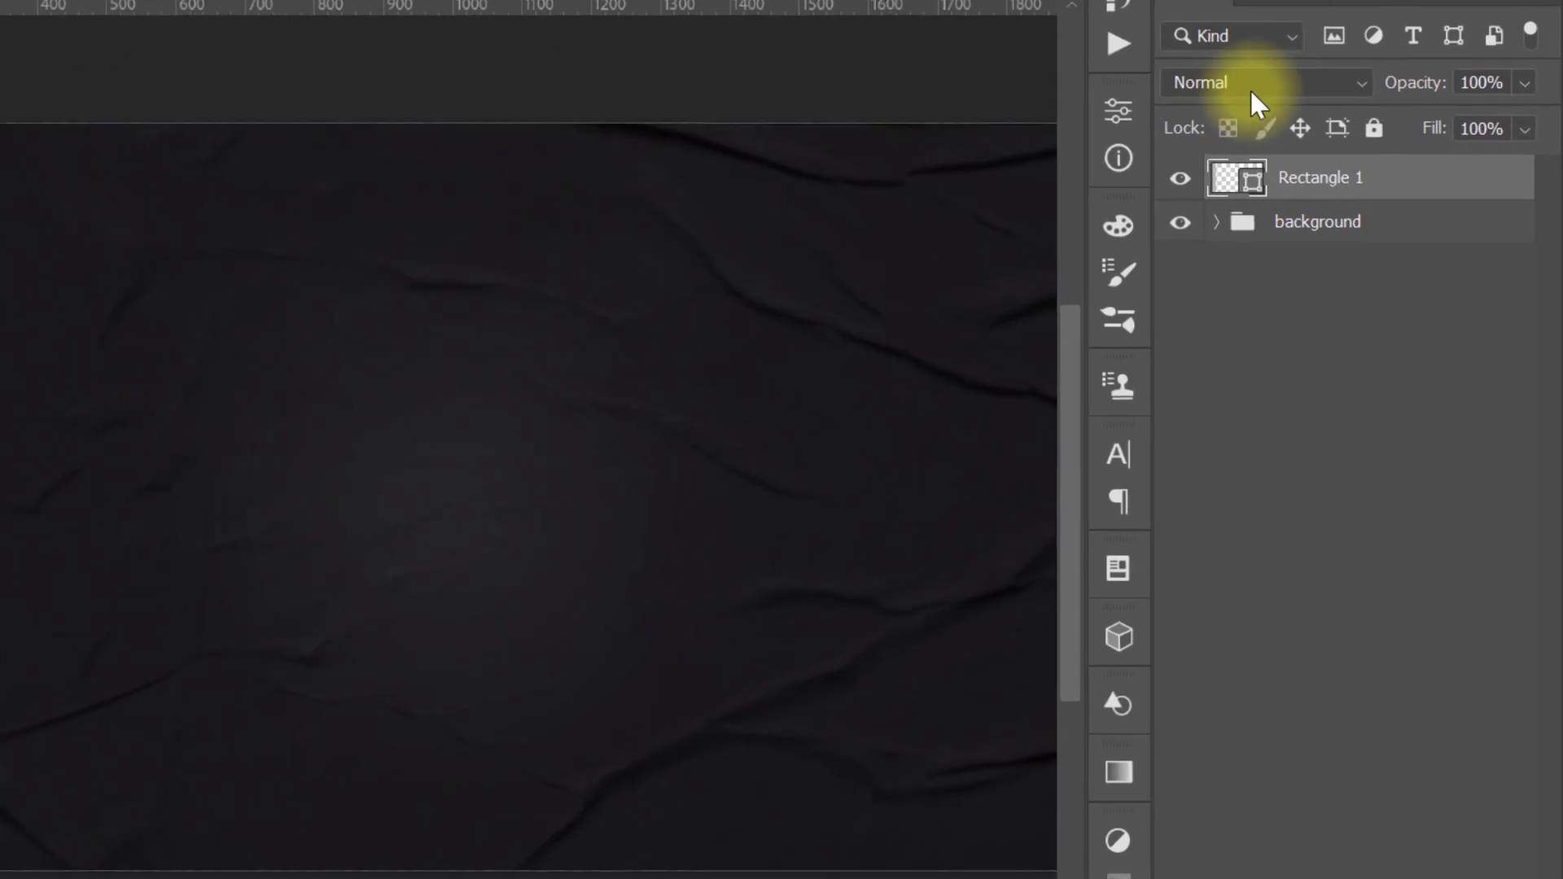
click(1340, 178)
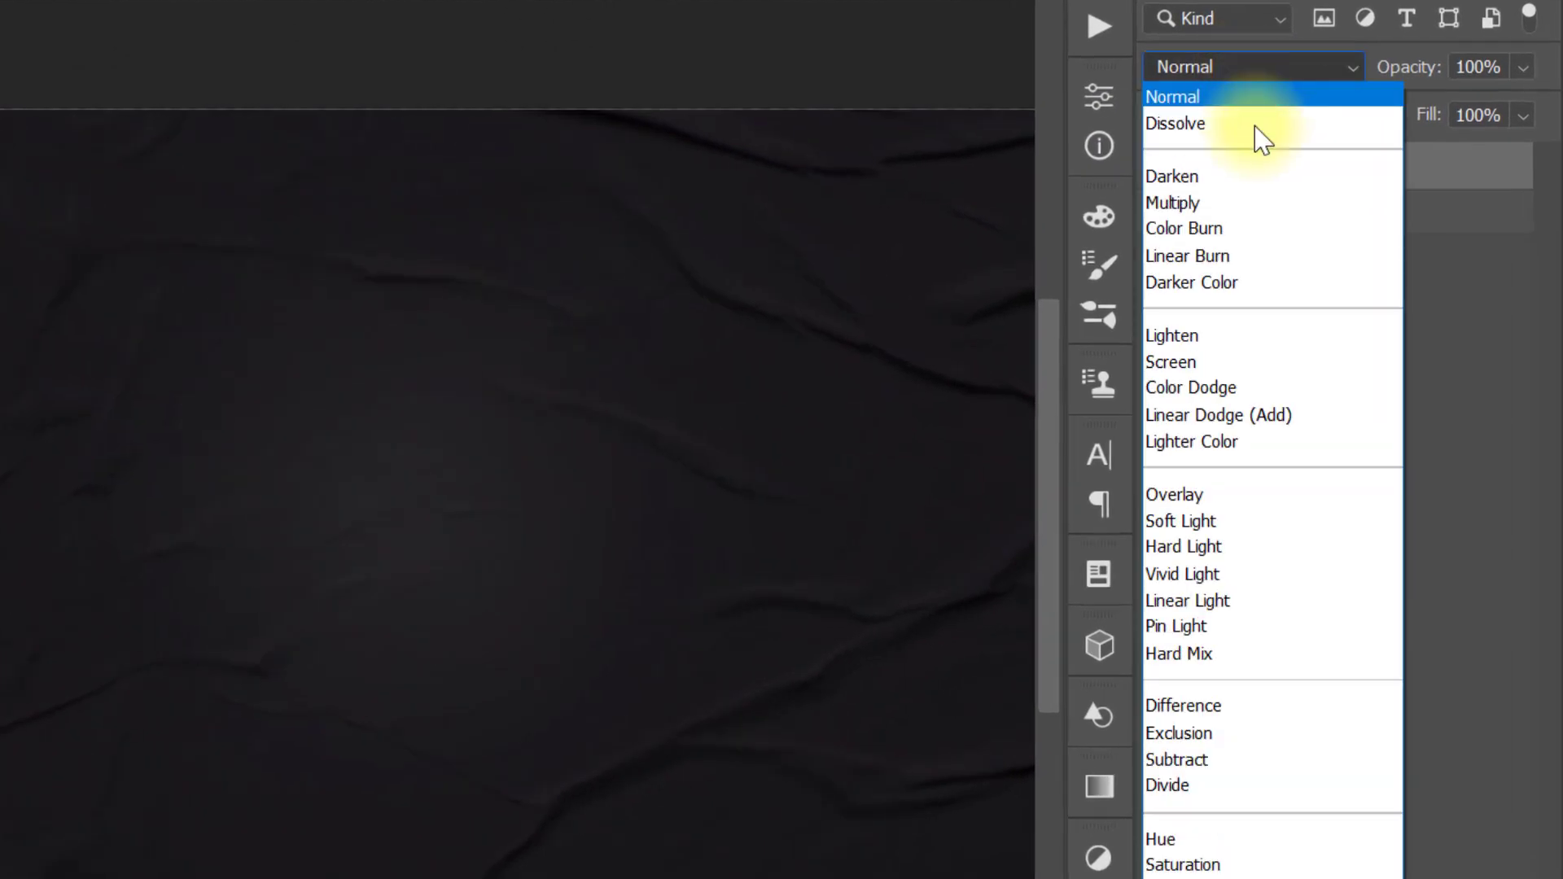
click(1249, 205)
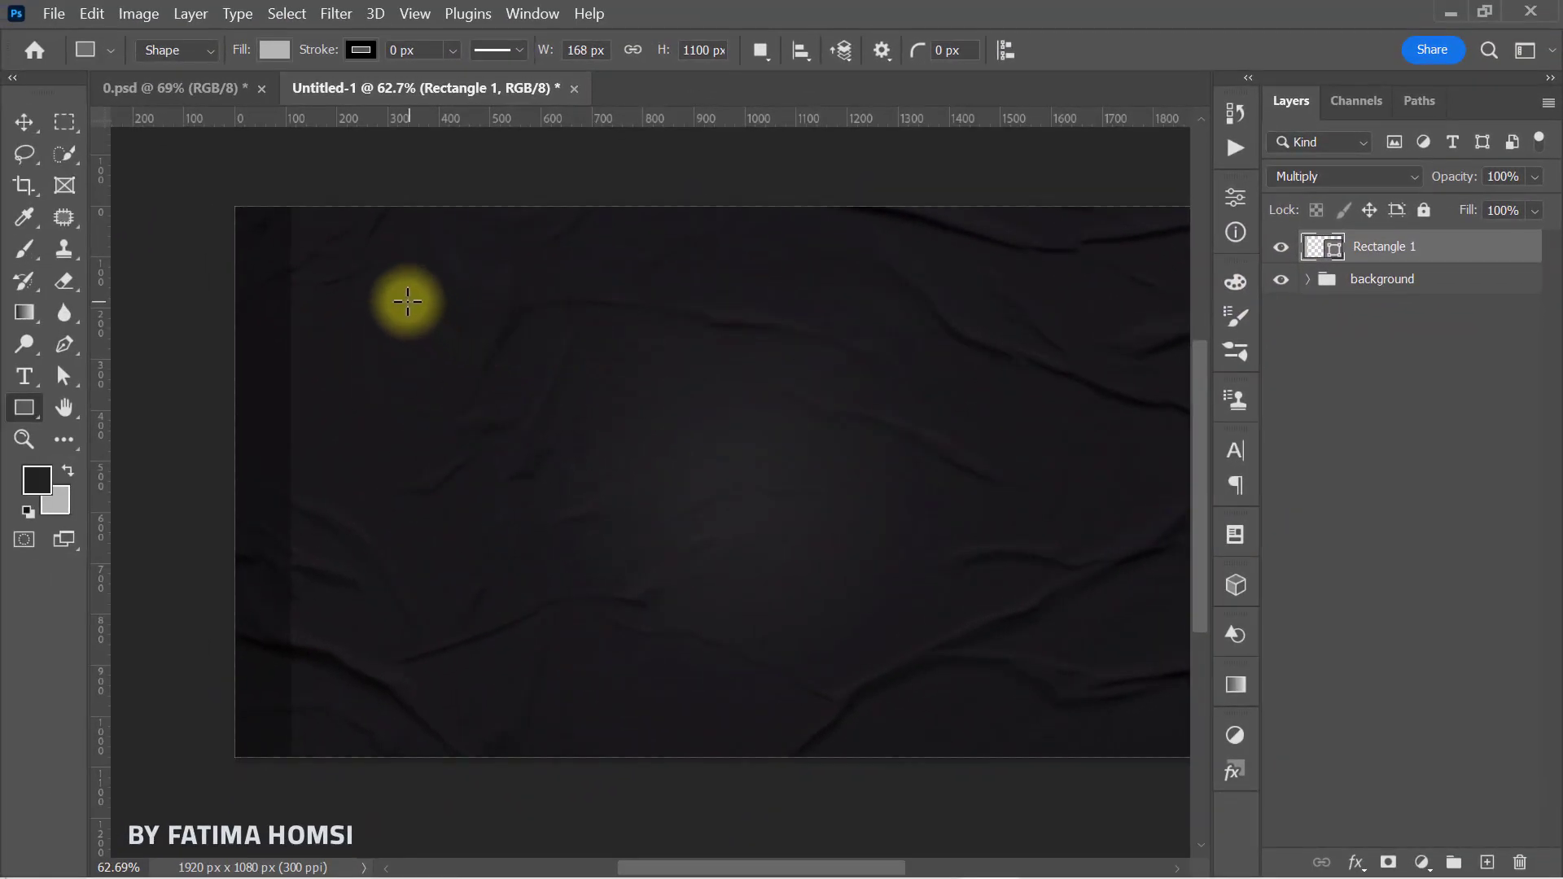
Draw a small rectangle about 102 x 100 px right of the vertical strip and fill it with dark gray 212121.
drag(404, 301, 457, 352)
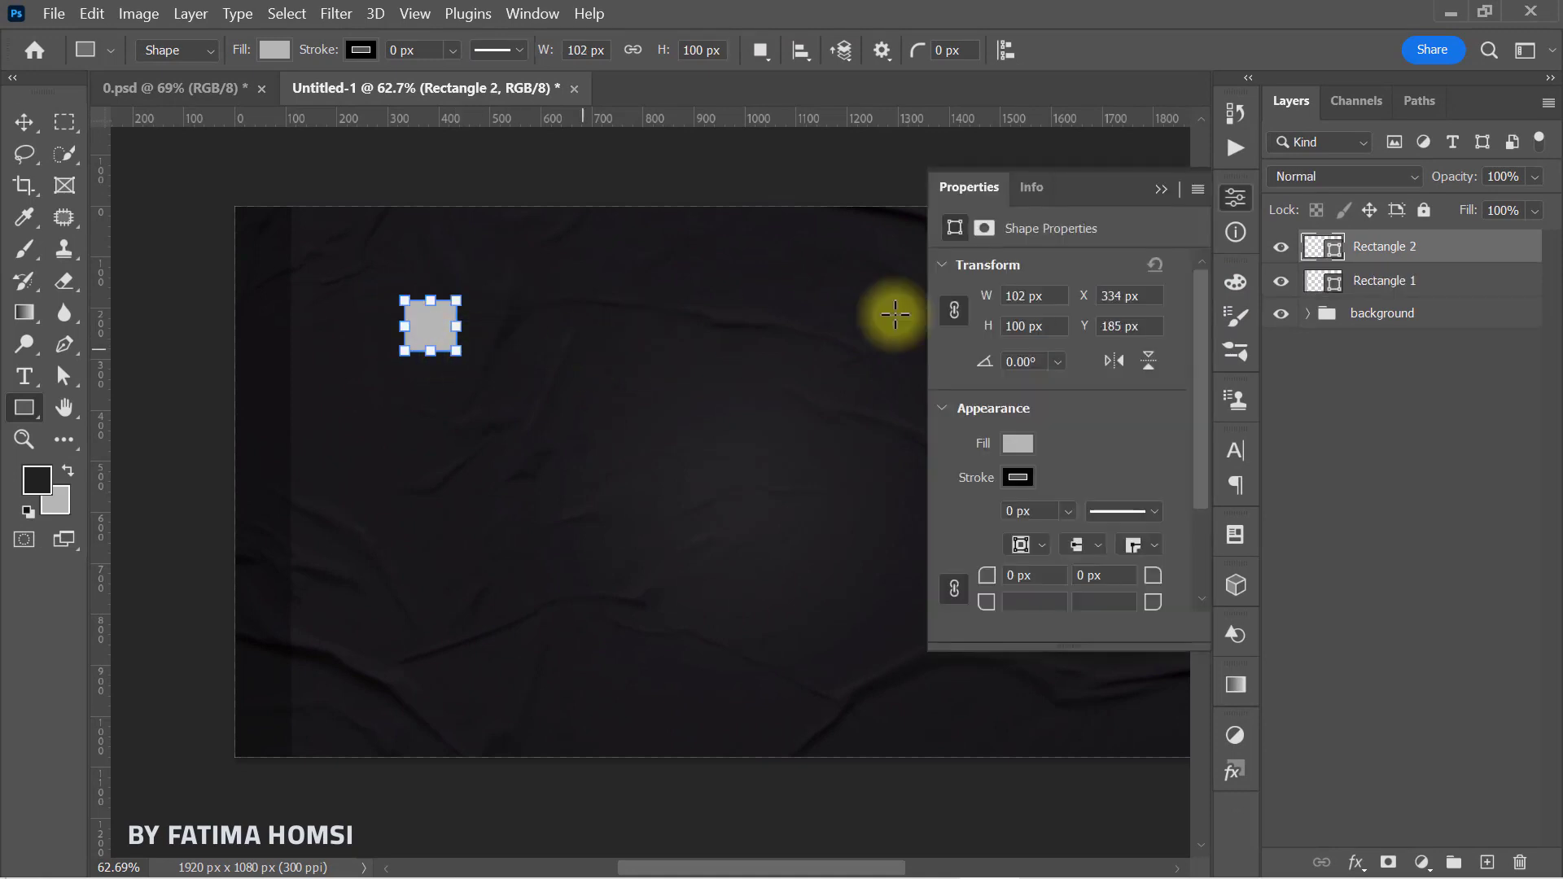
click(1160, 189)
double_click(1321, 253)
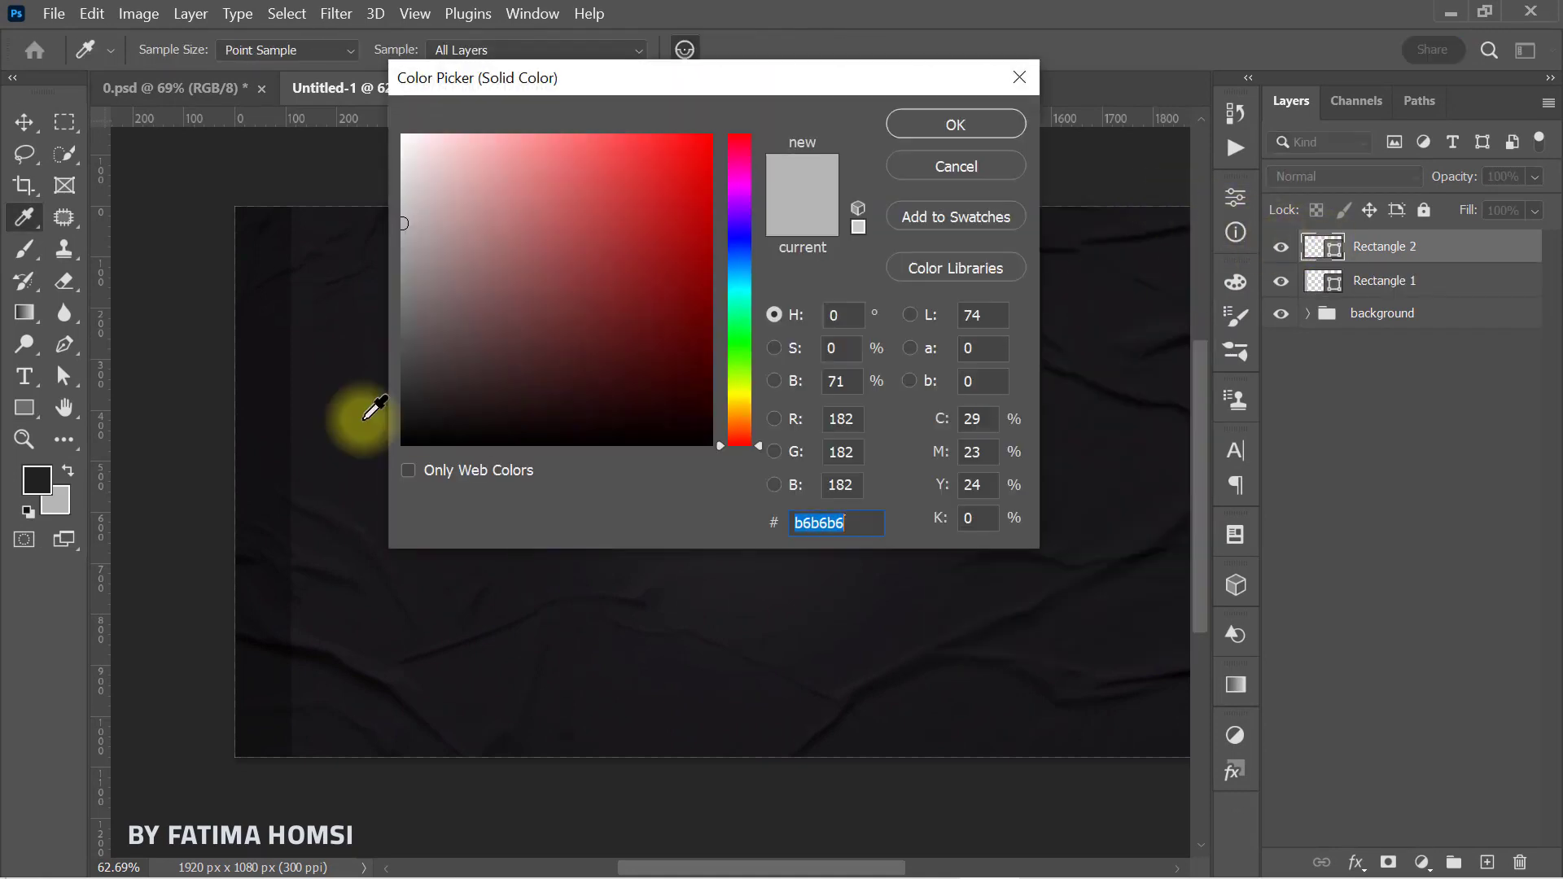
click(36, 477)
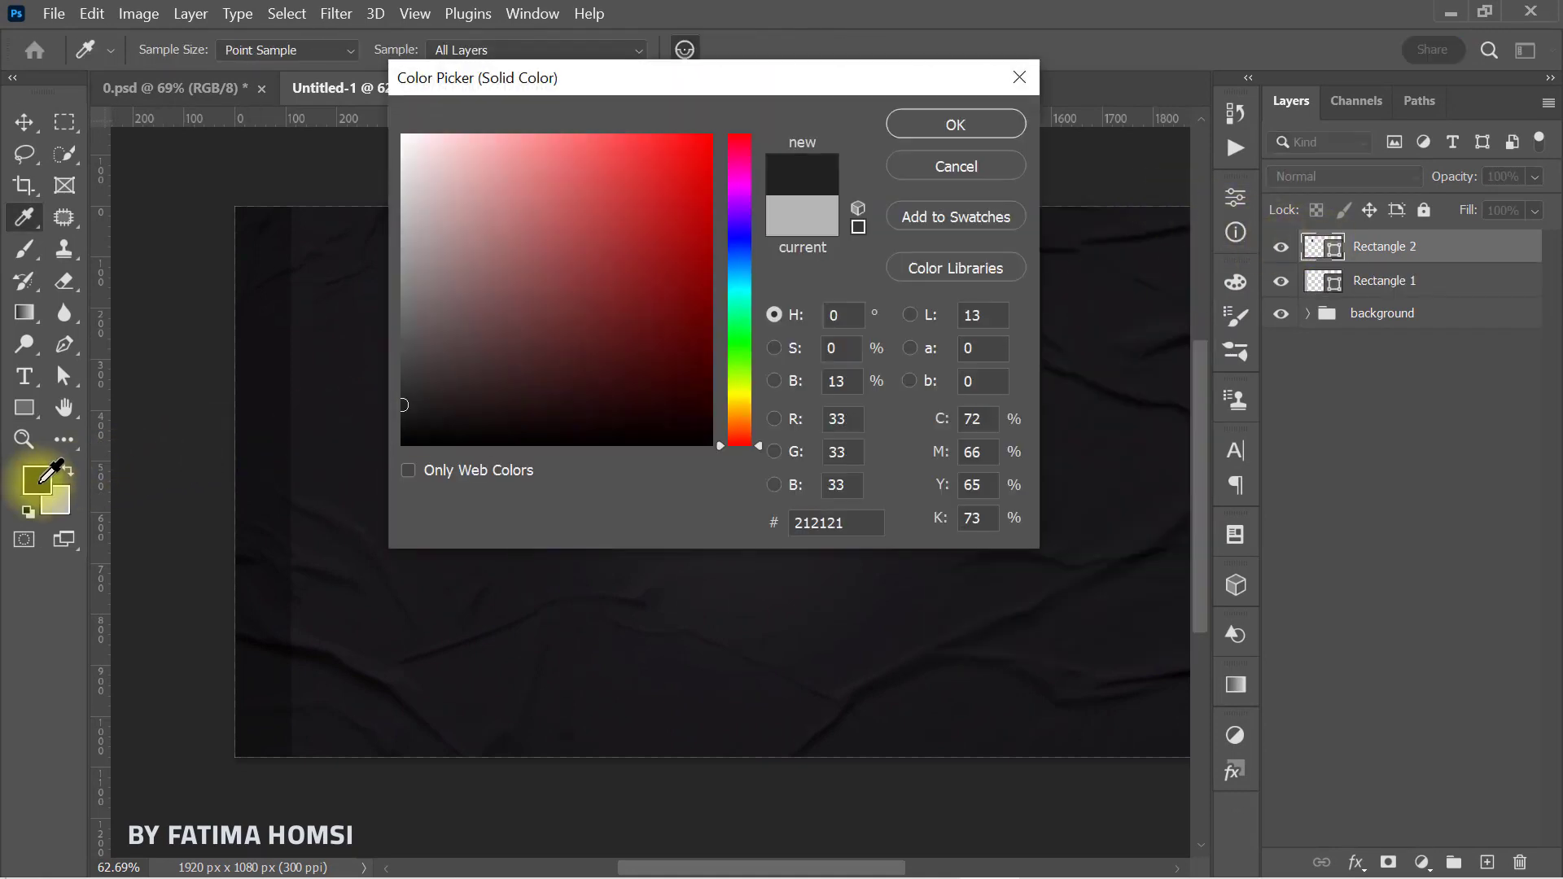
click(936, 122)
Move the small dark rectangle to the canvas's top-left corner and widen it to 111 px to match the strip.
key(ctrl+t)
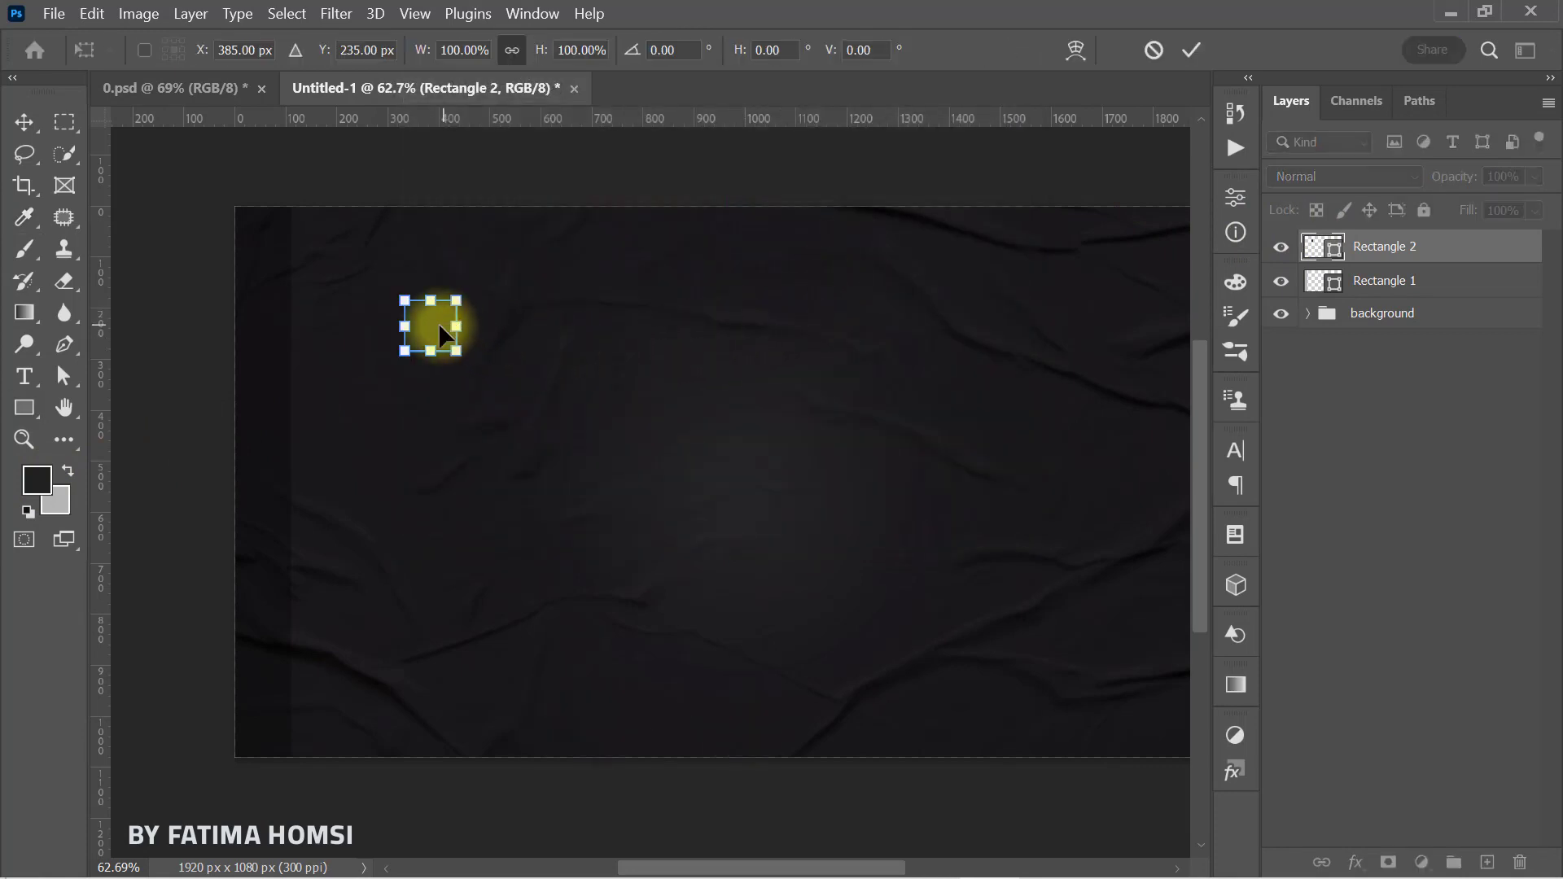
drag(436, 322, 290, 231)
click(1190, 56)
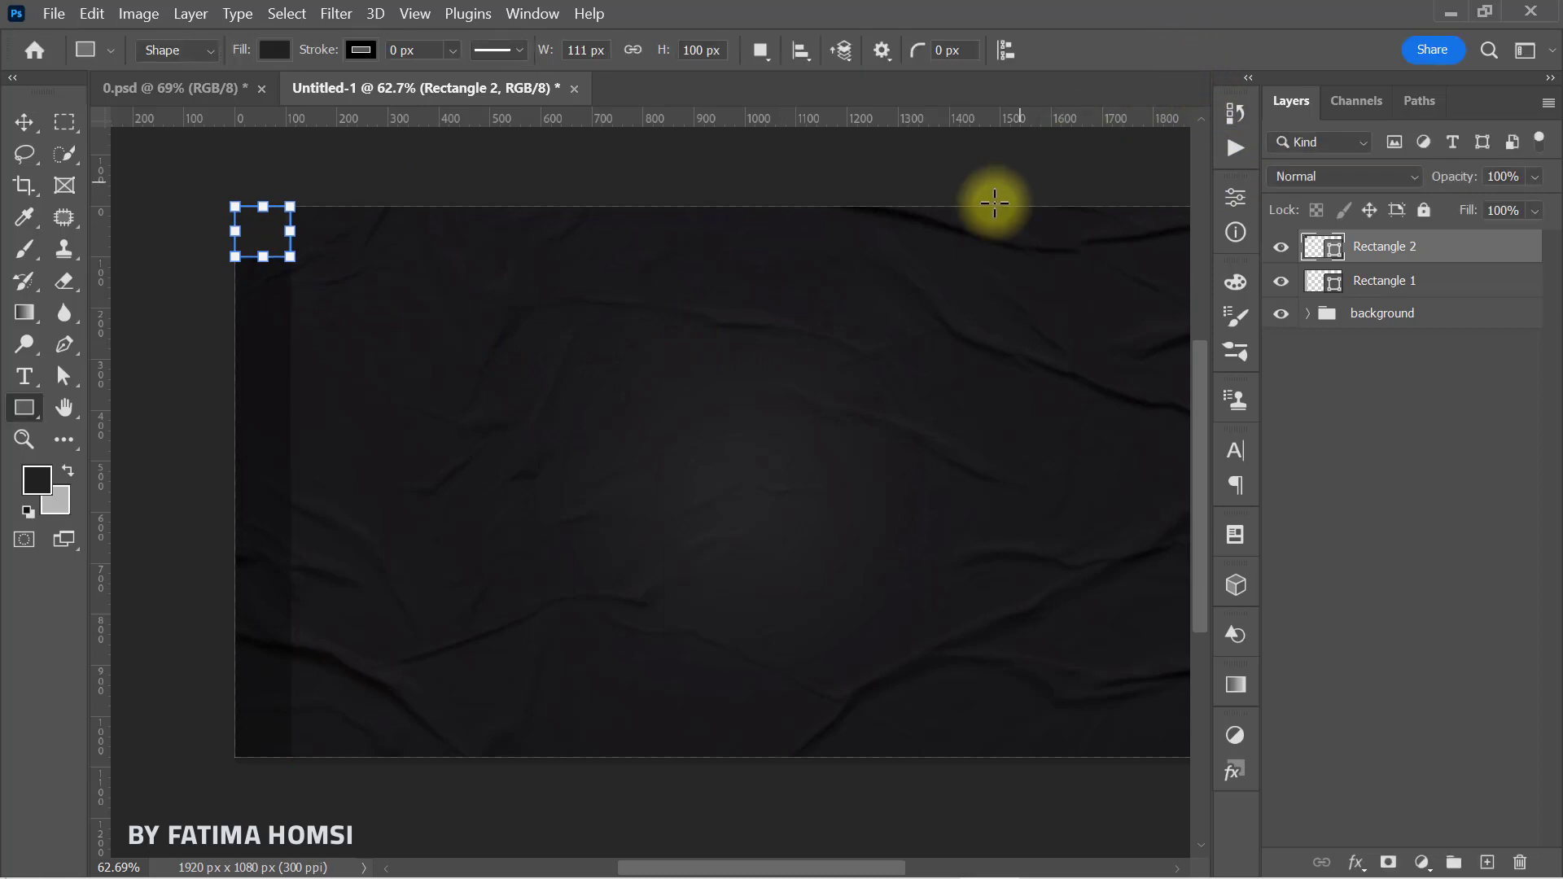
Draw the vertical social icons custom shape from the PHONE,WEB set, about 40 x 224 px, near the bottom of the left strip.
drag(991, 202, 869, 232)
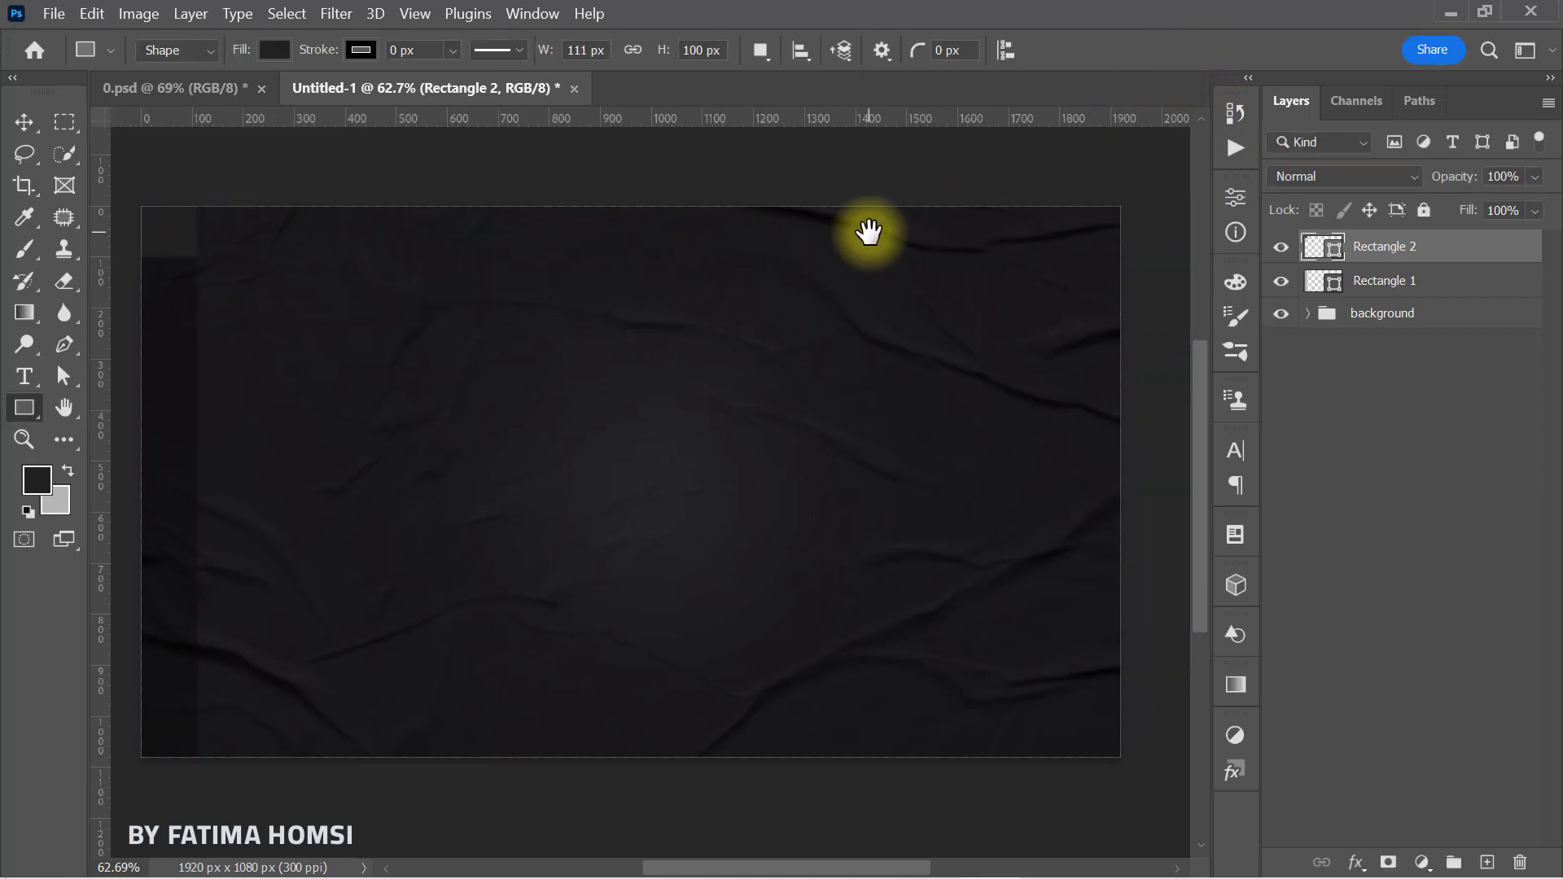
scroll(869, 232, up, 1)
click(27, 406)
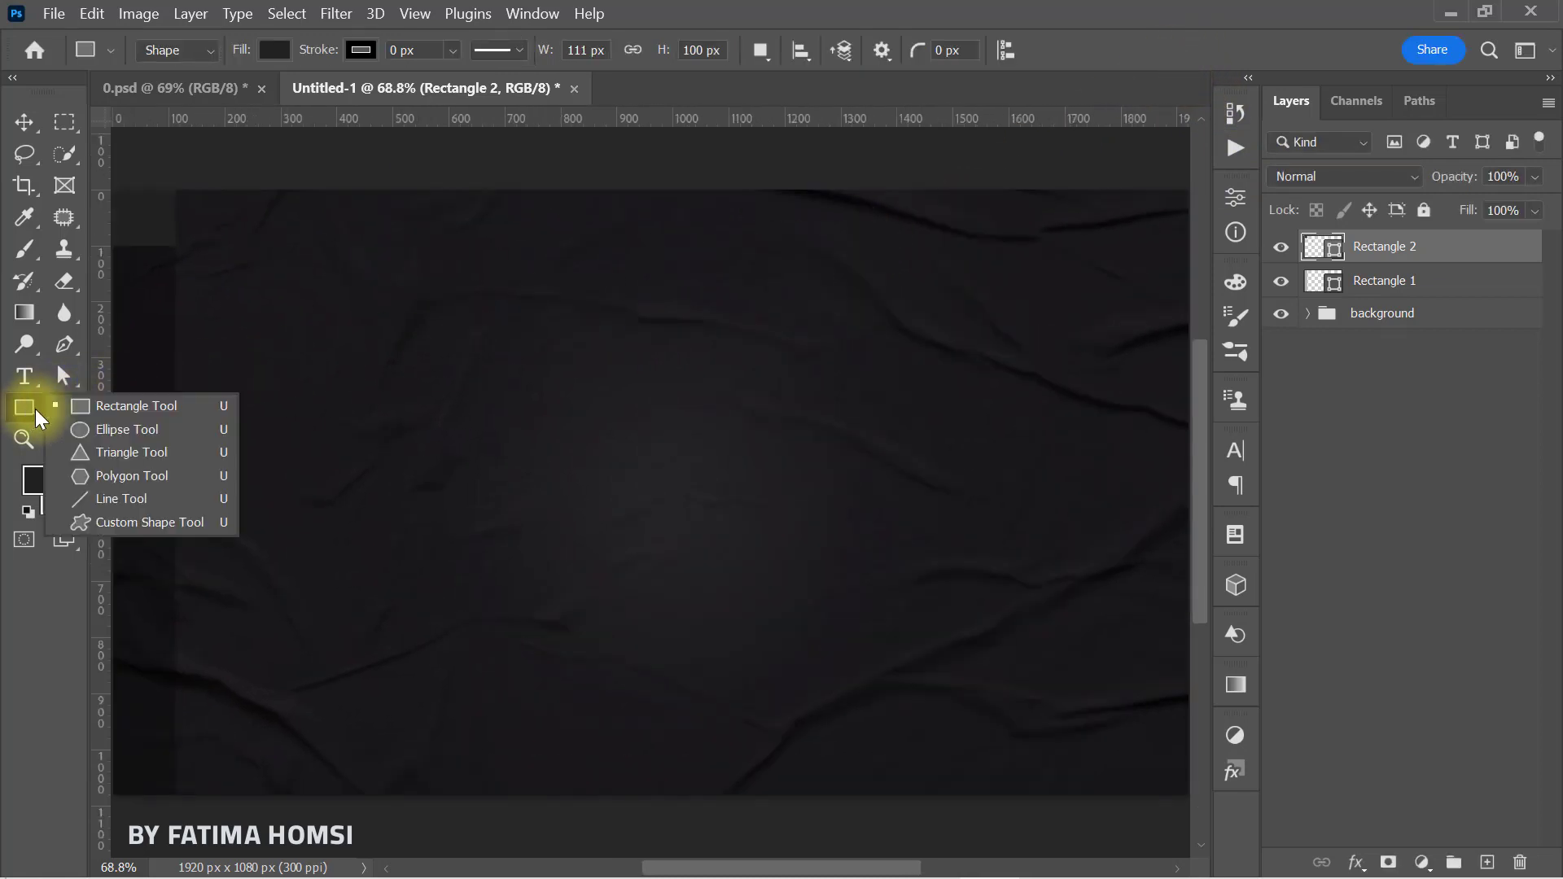
click(149, 522)
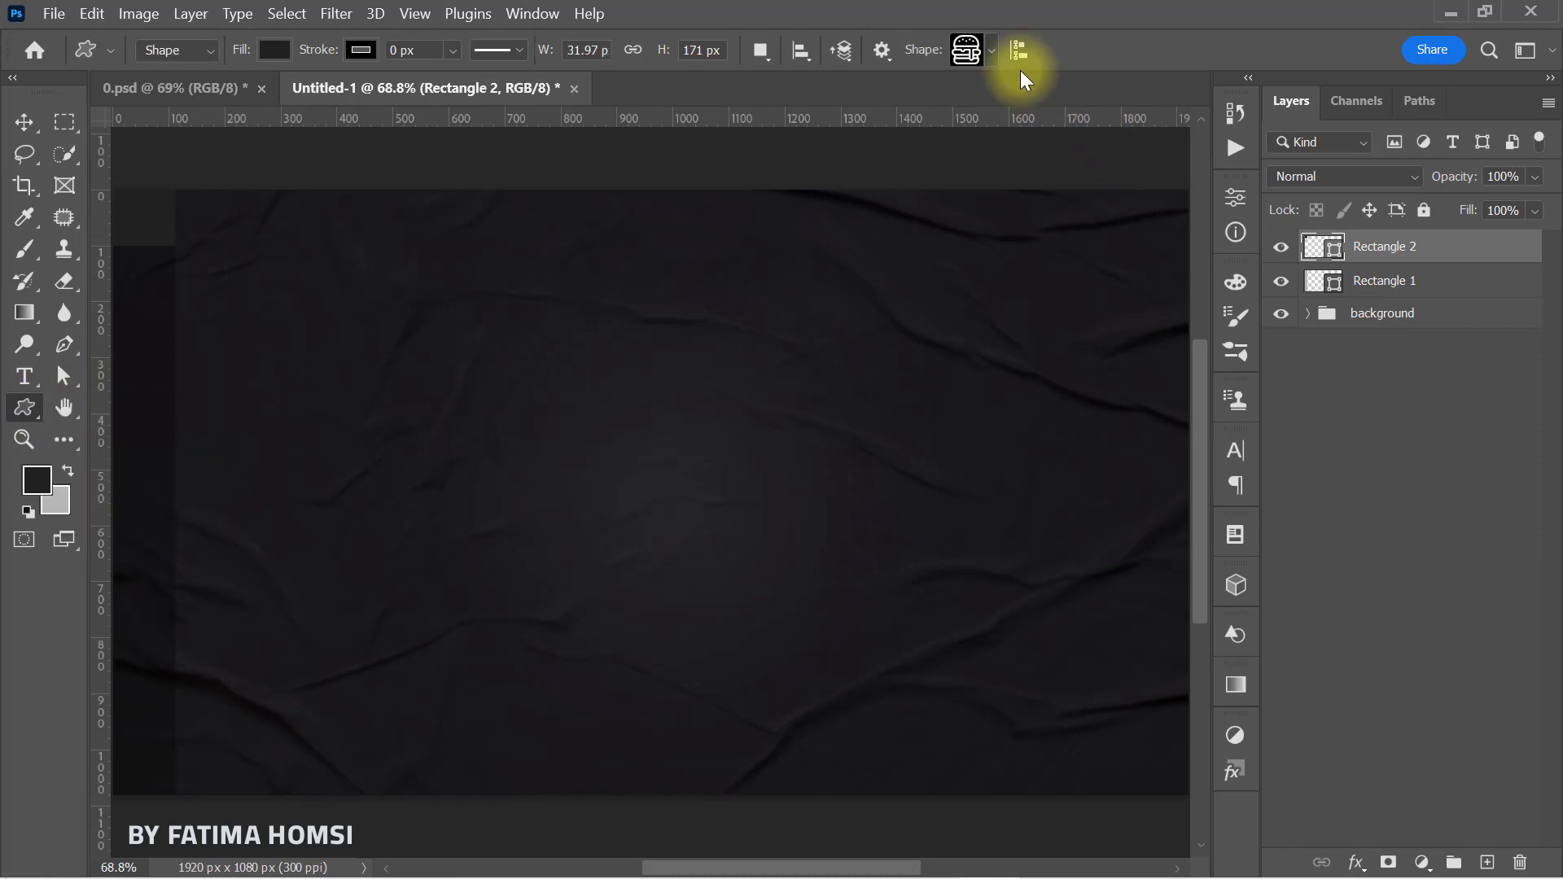
click(993, 51)
click(724, 342)
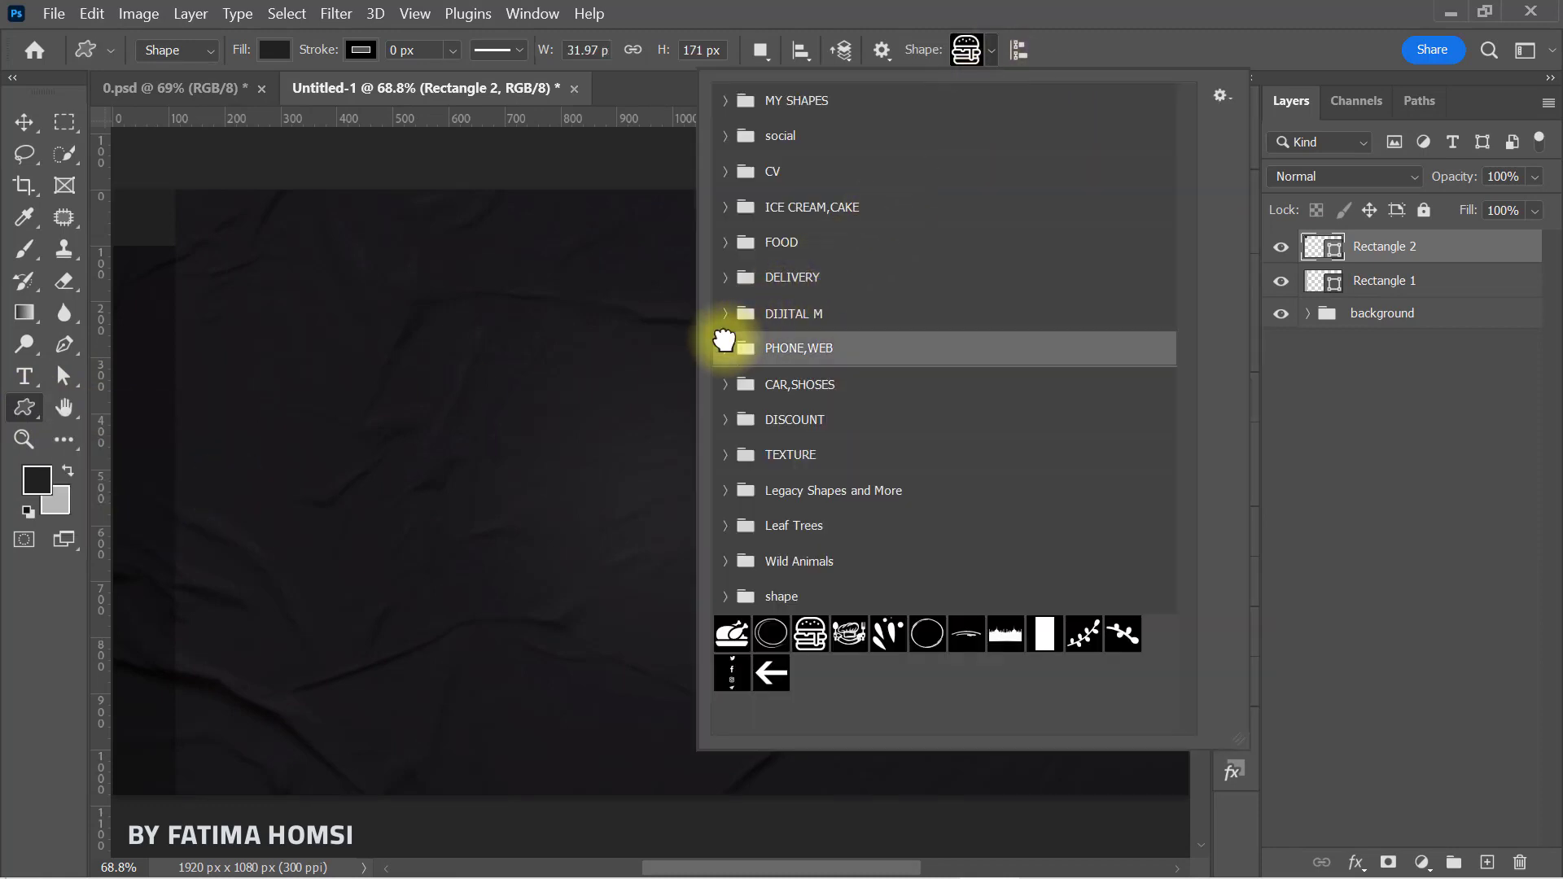
click(726, 349)
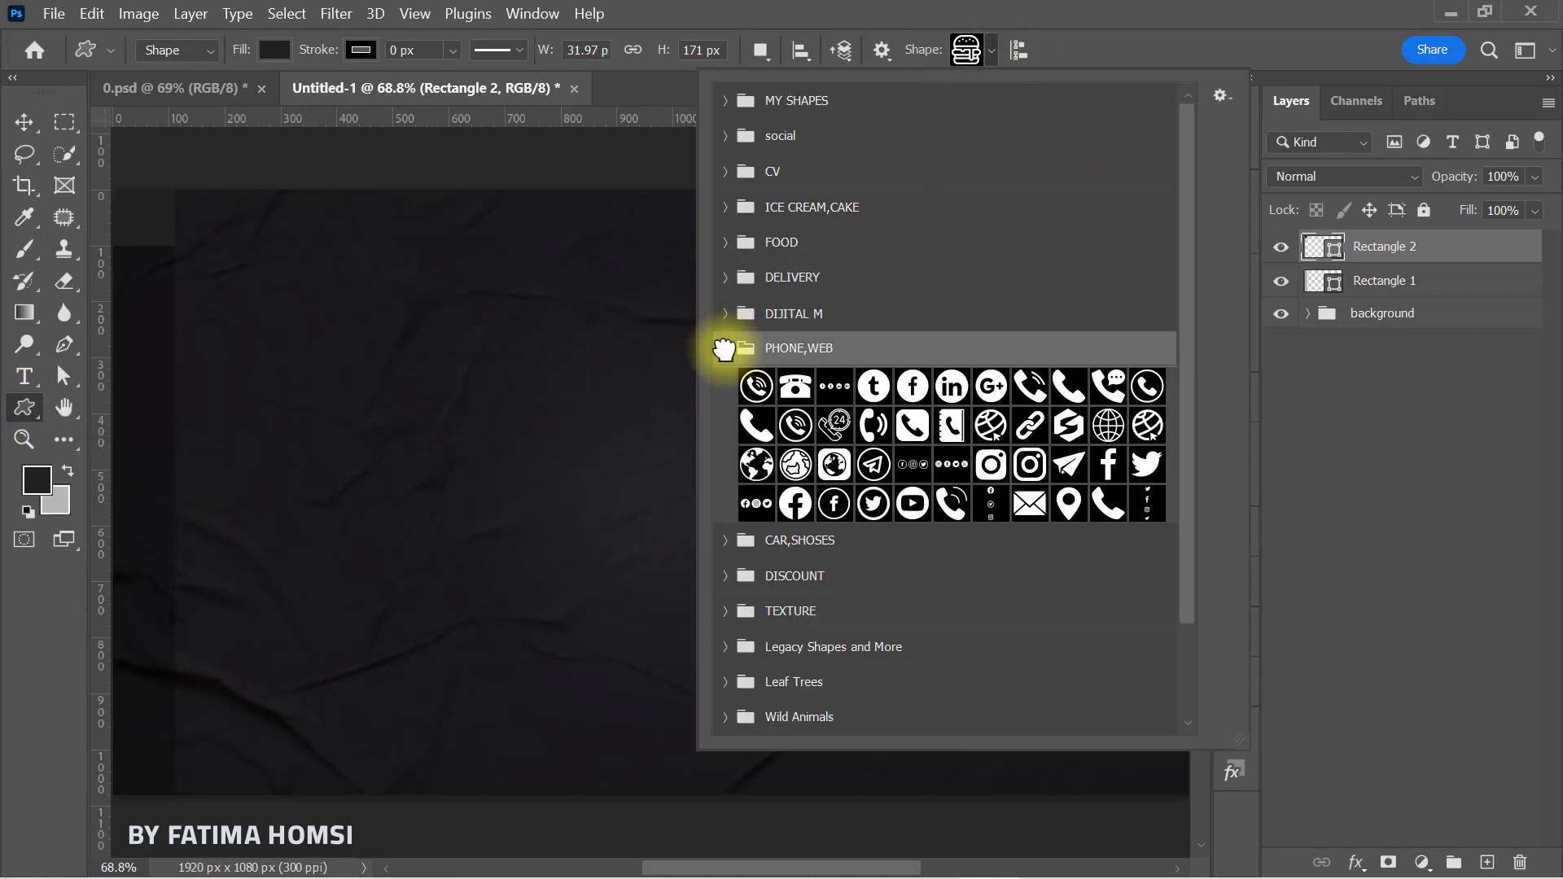
click(1148, 505)
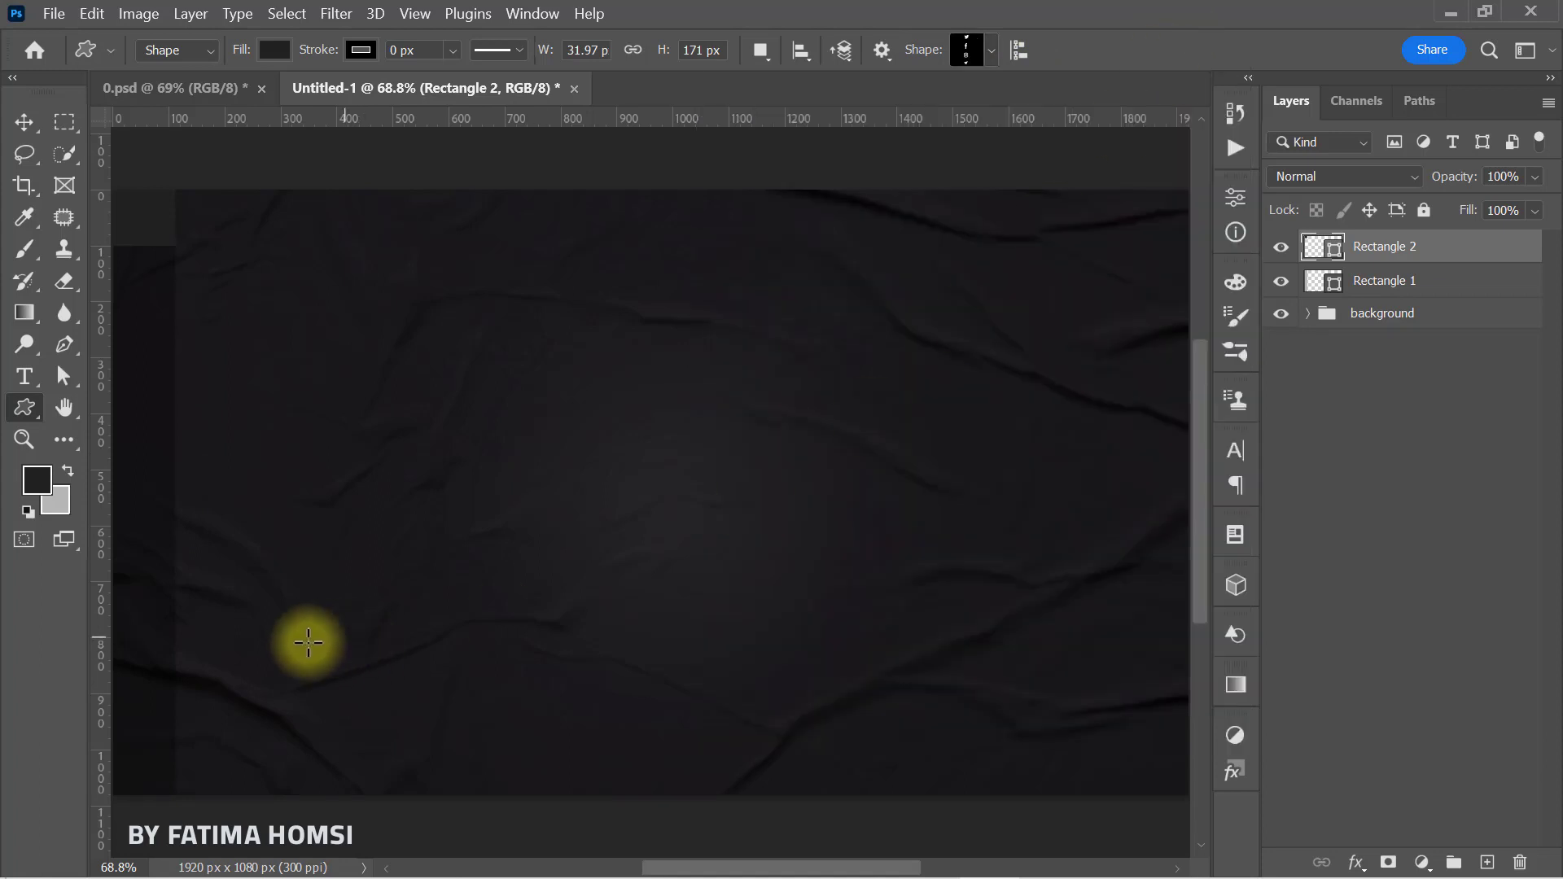
drag(131, 644, 154, 769)
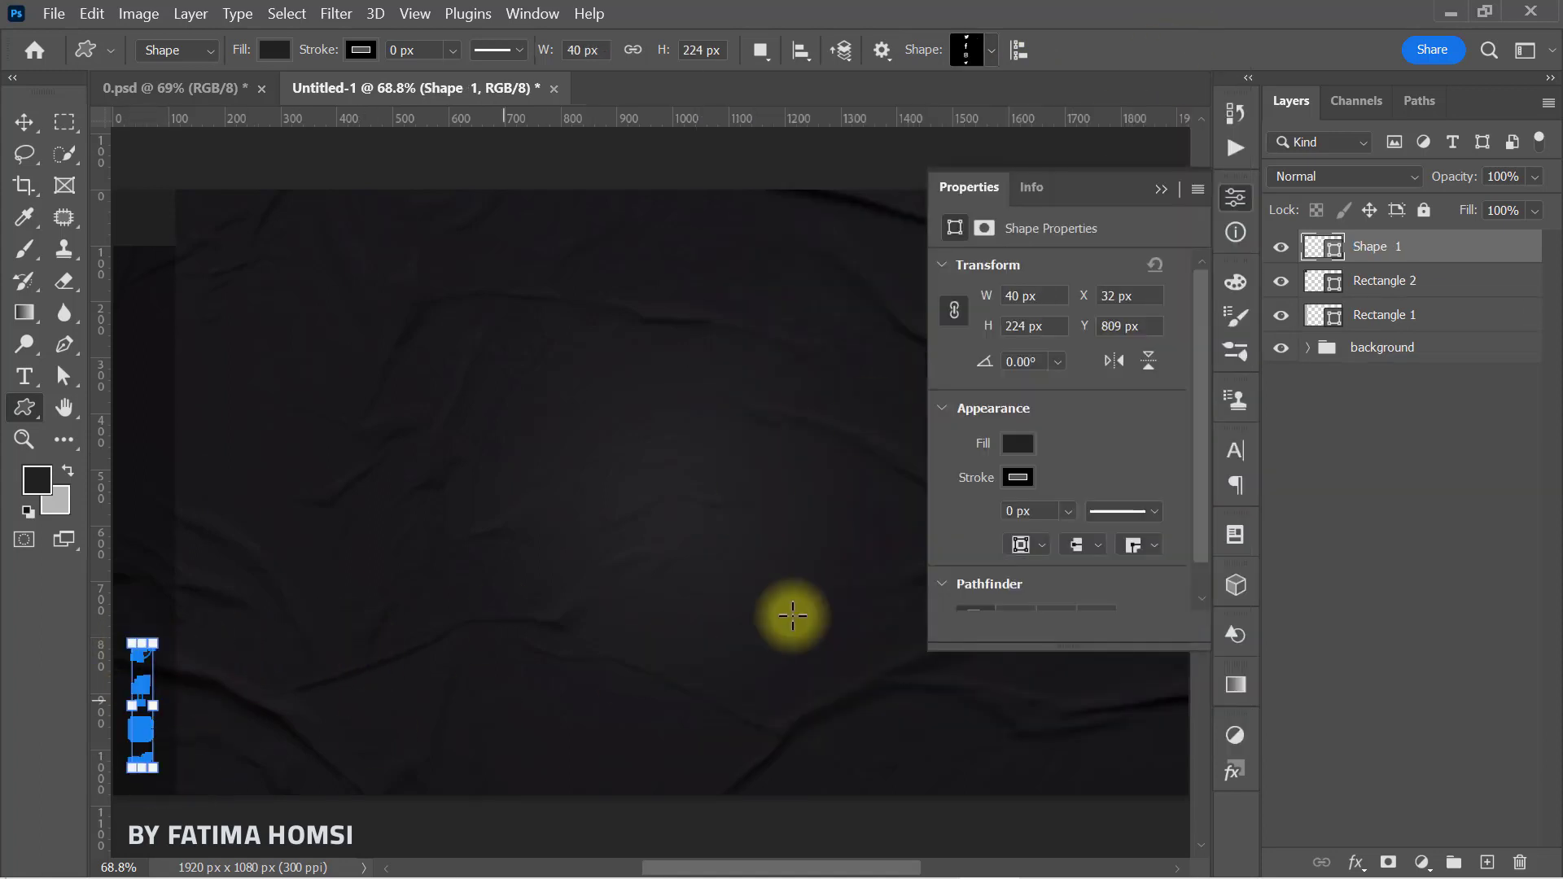
click(1165, 188)
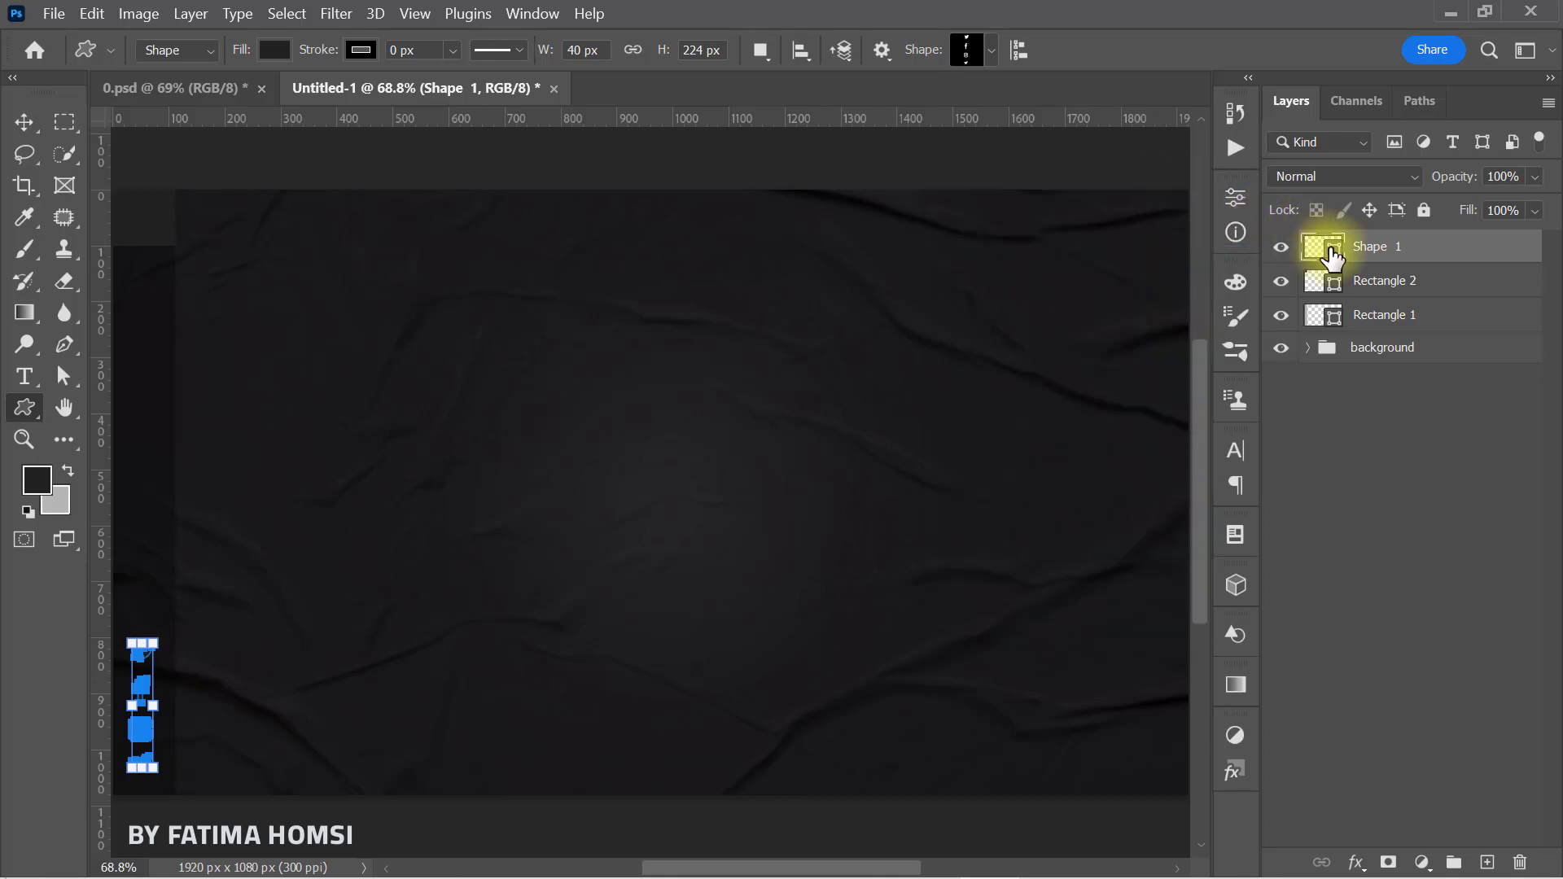
Change the social icons' fill color to white (ffffff).
double_click(1328, 249)
drag(582, 242, 287, 119)
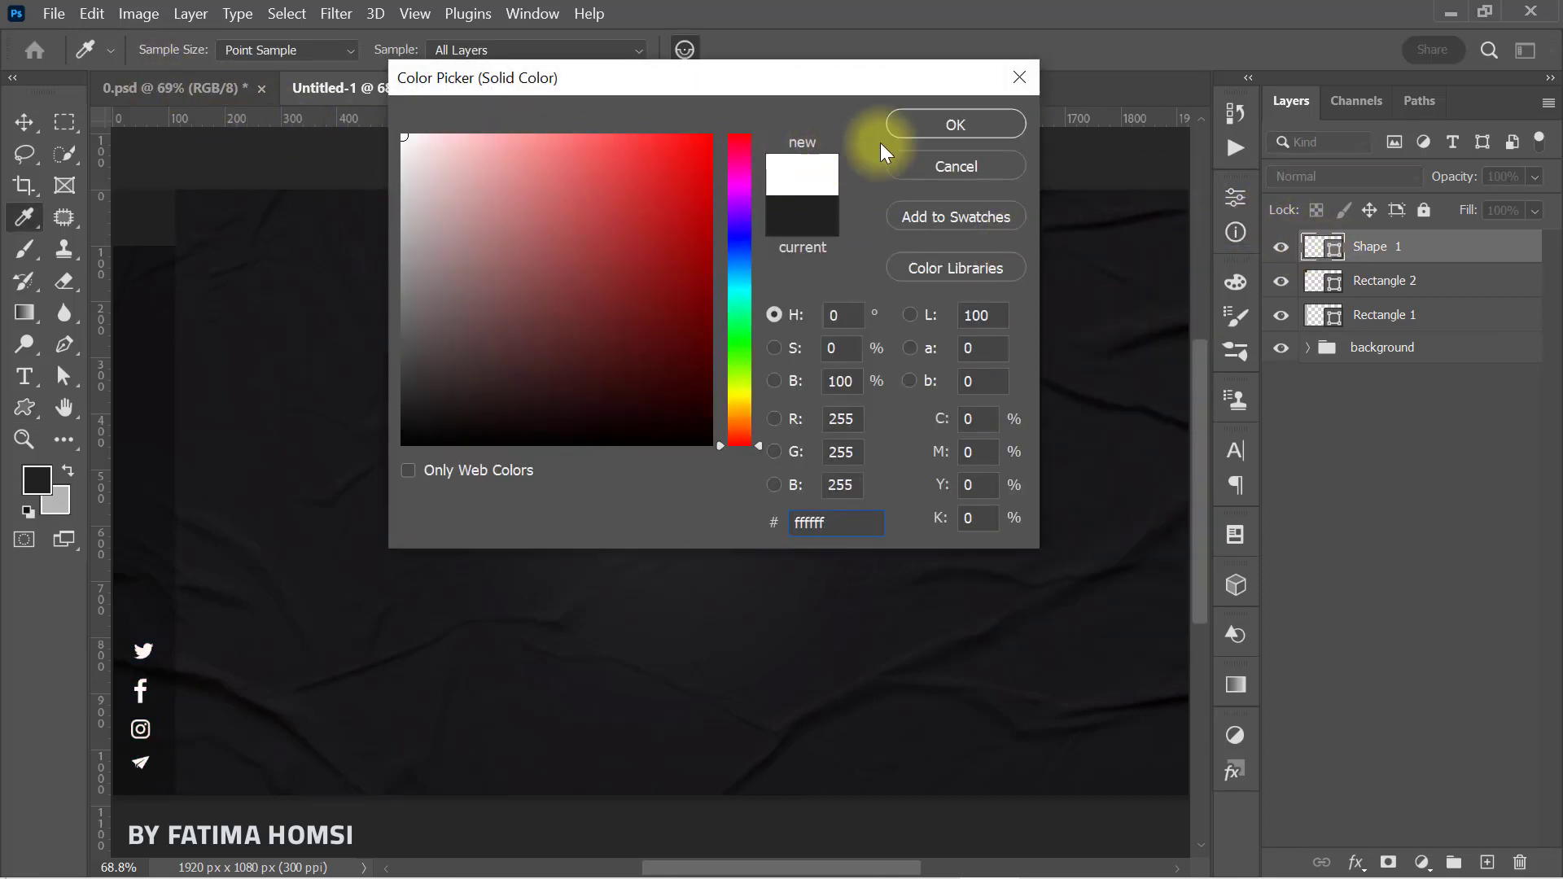
click(956, 124)
Move the social icons slightly upward within the left strip and switch to the Move tool.
key(ctrl+t)
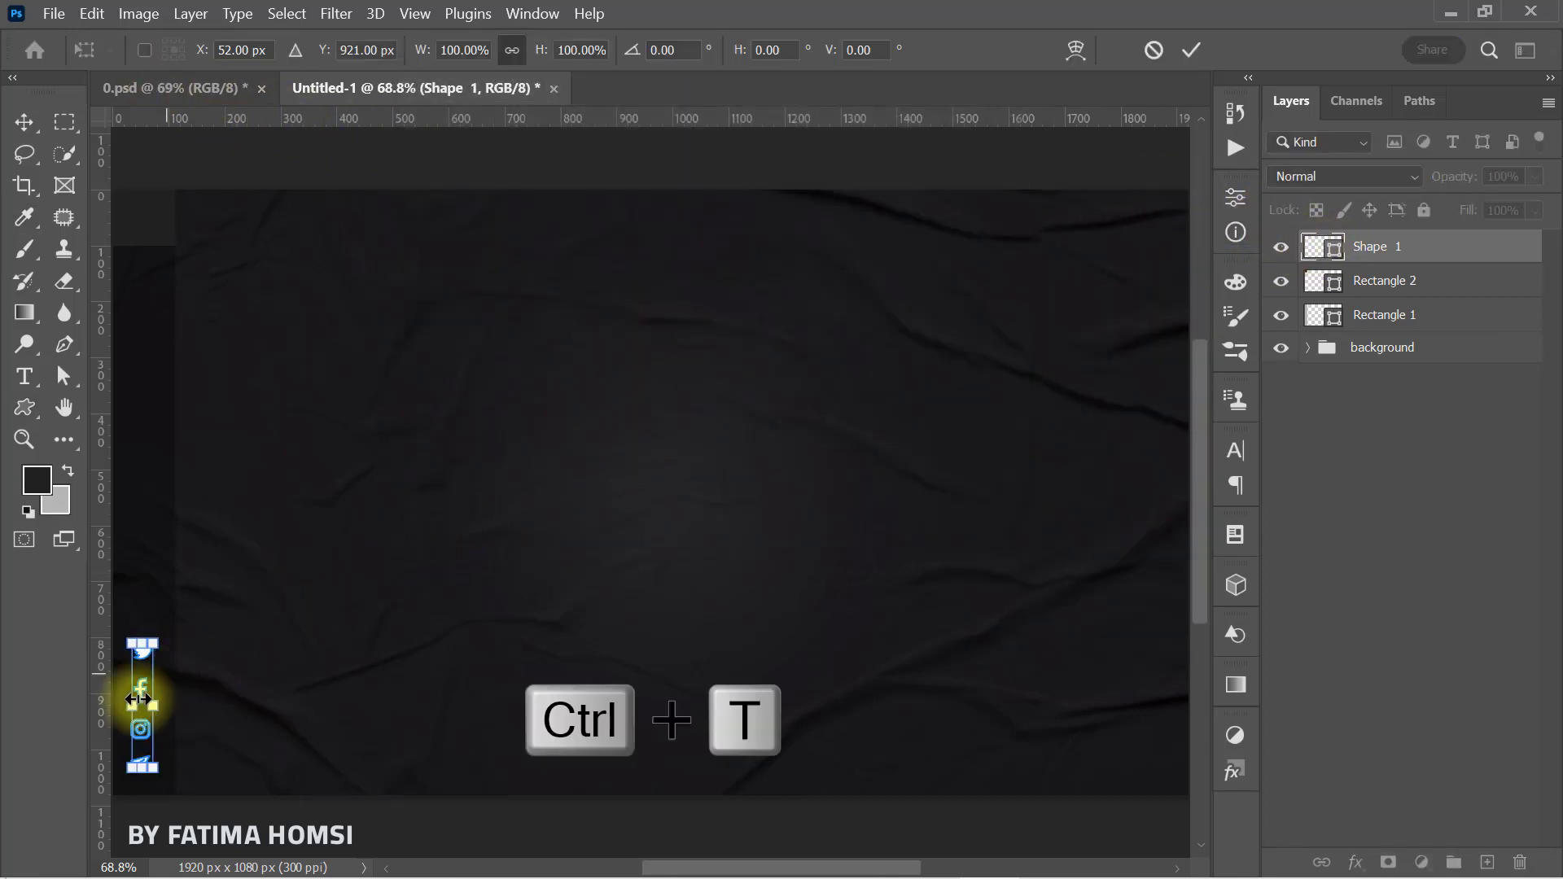
drag(138, 710, 136, 708)
click(1191, 51)
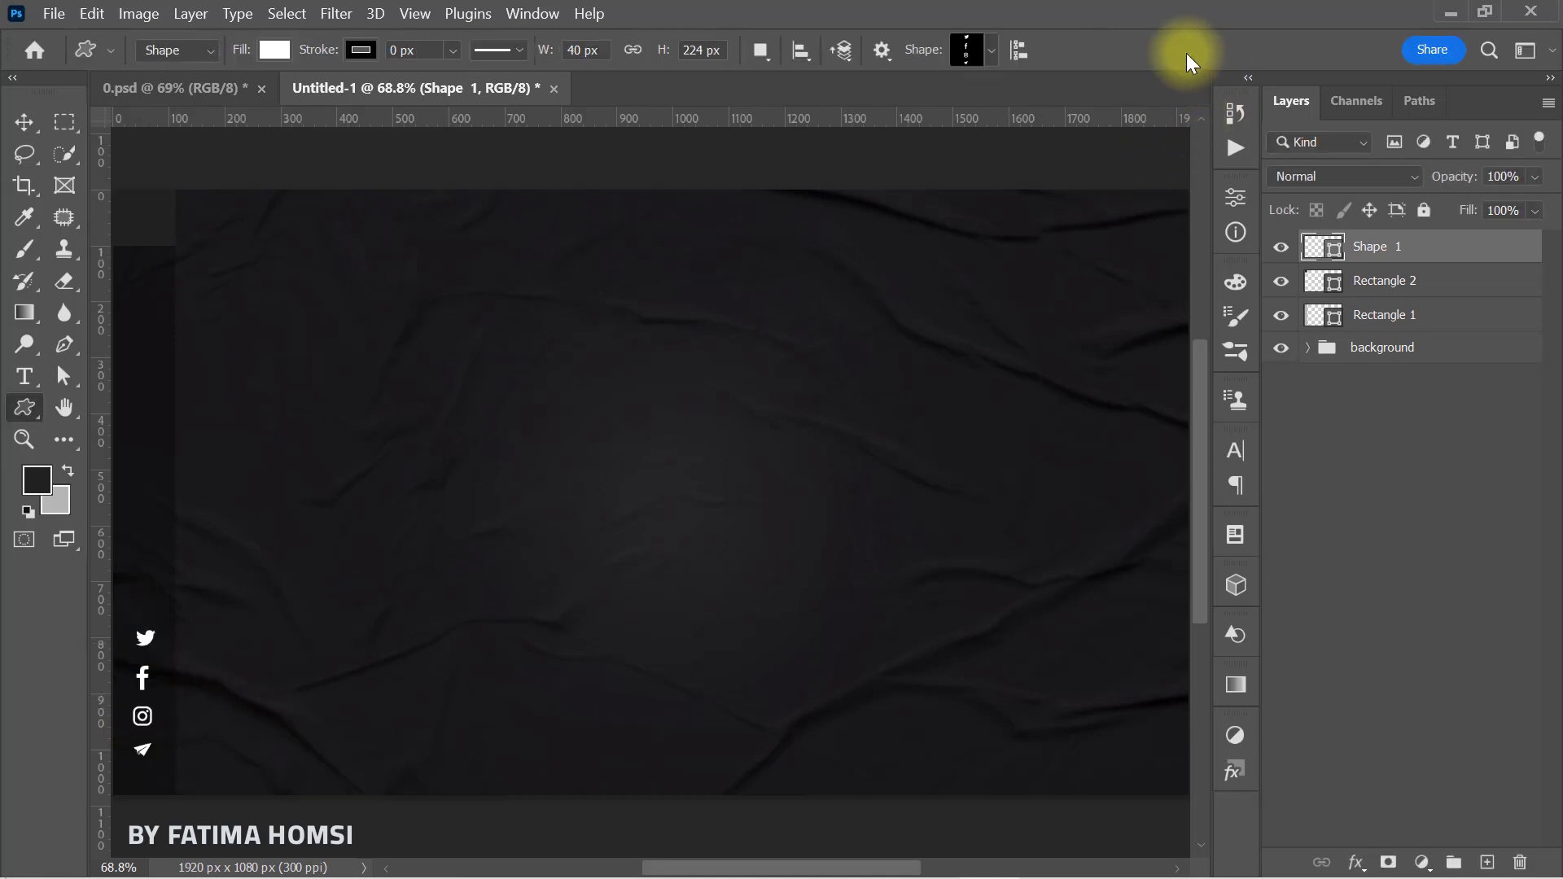
click(25, 126)
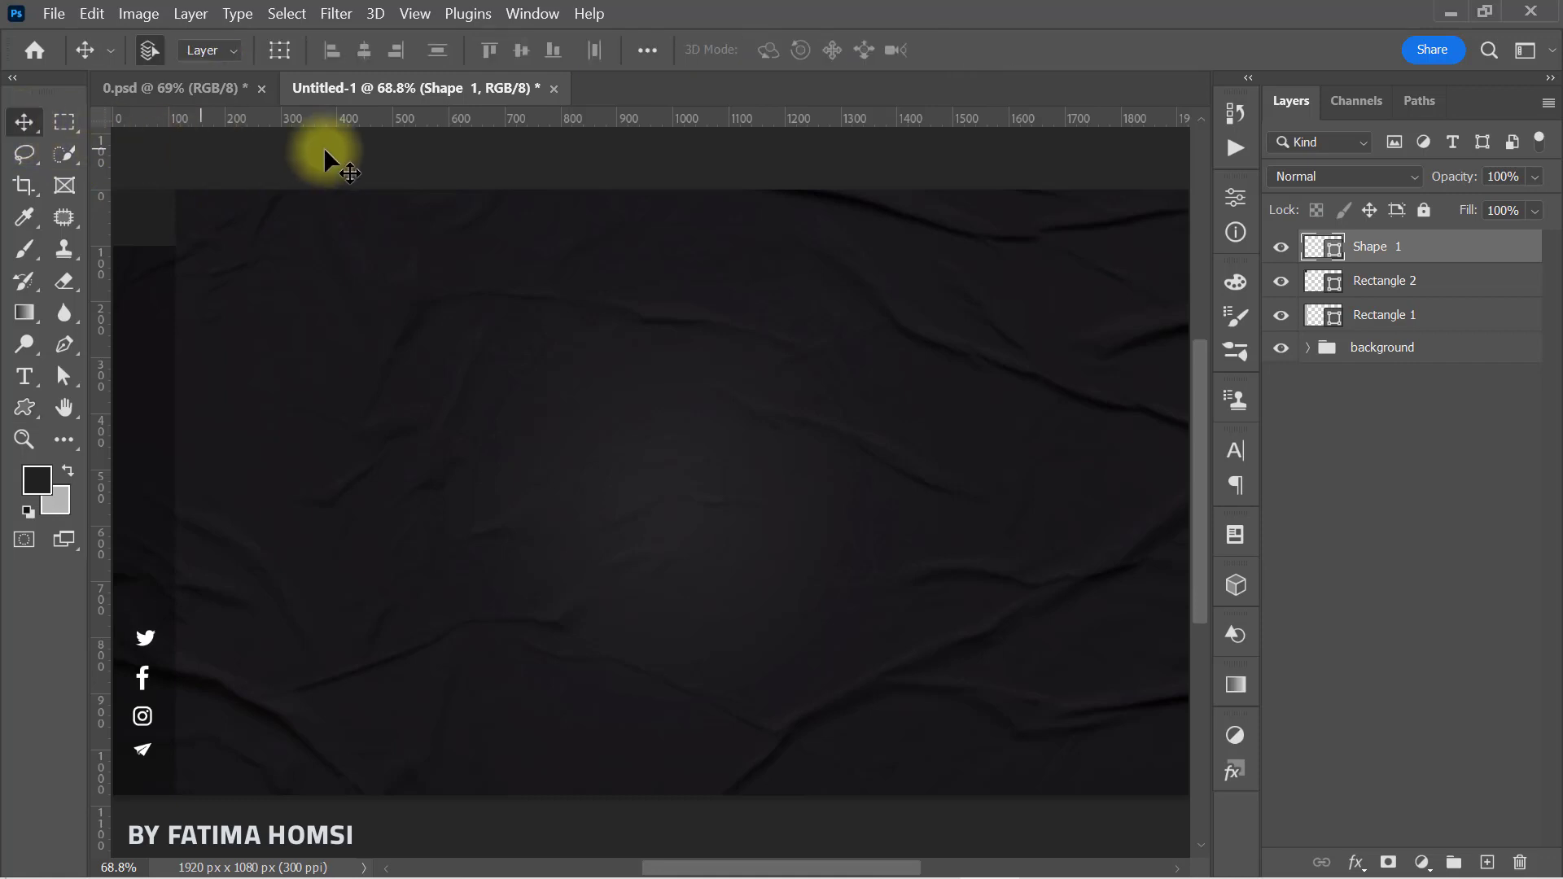
Add a horizontal guide at about 1010 px and a vertical guide at about 173 px, and choose the Rectangle tool.
drag(518, 116, 460, 761)
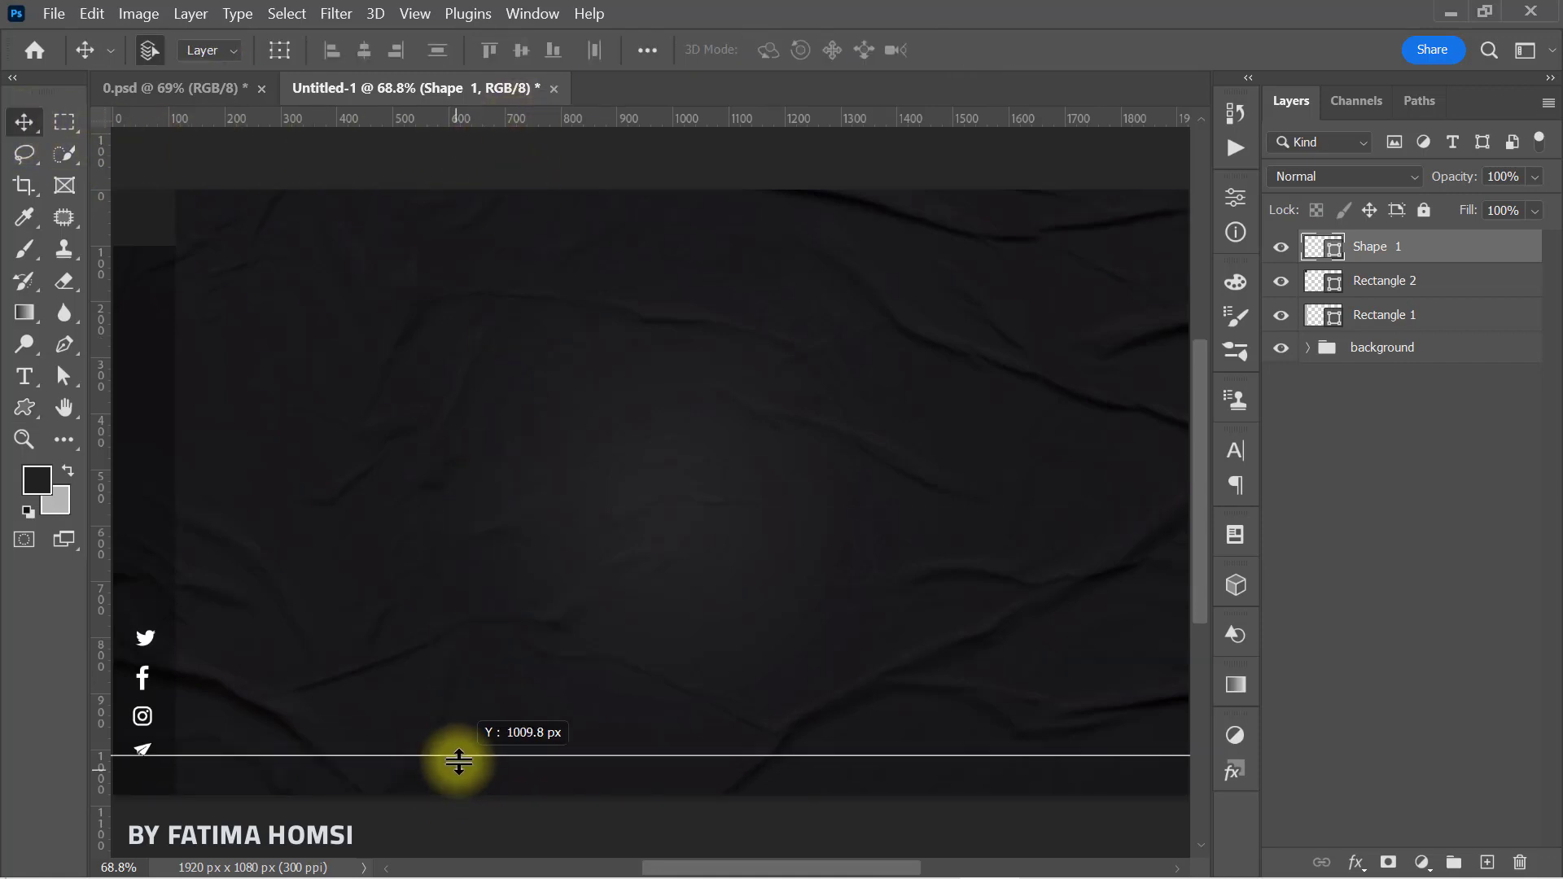
right_click(24, 414)
click(82, 406)
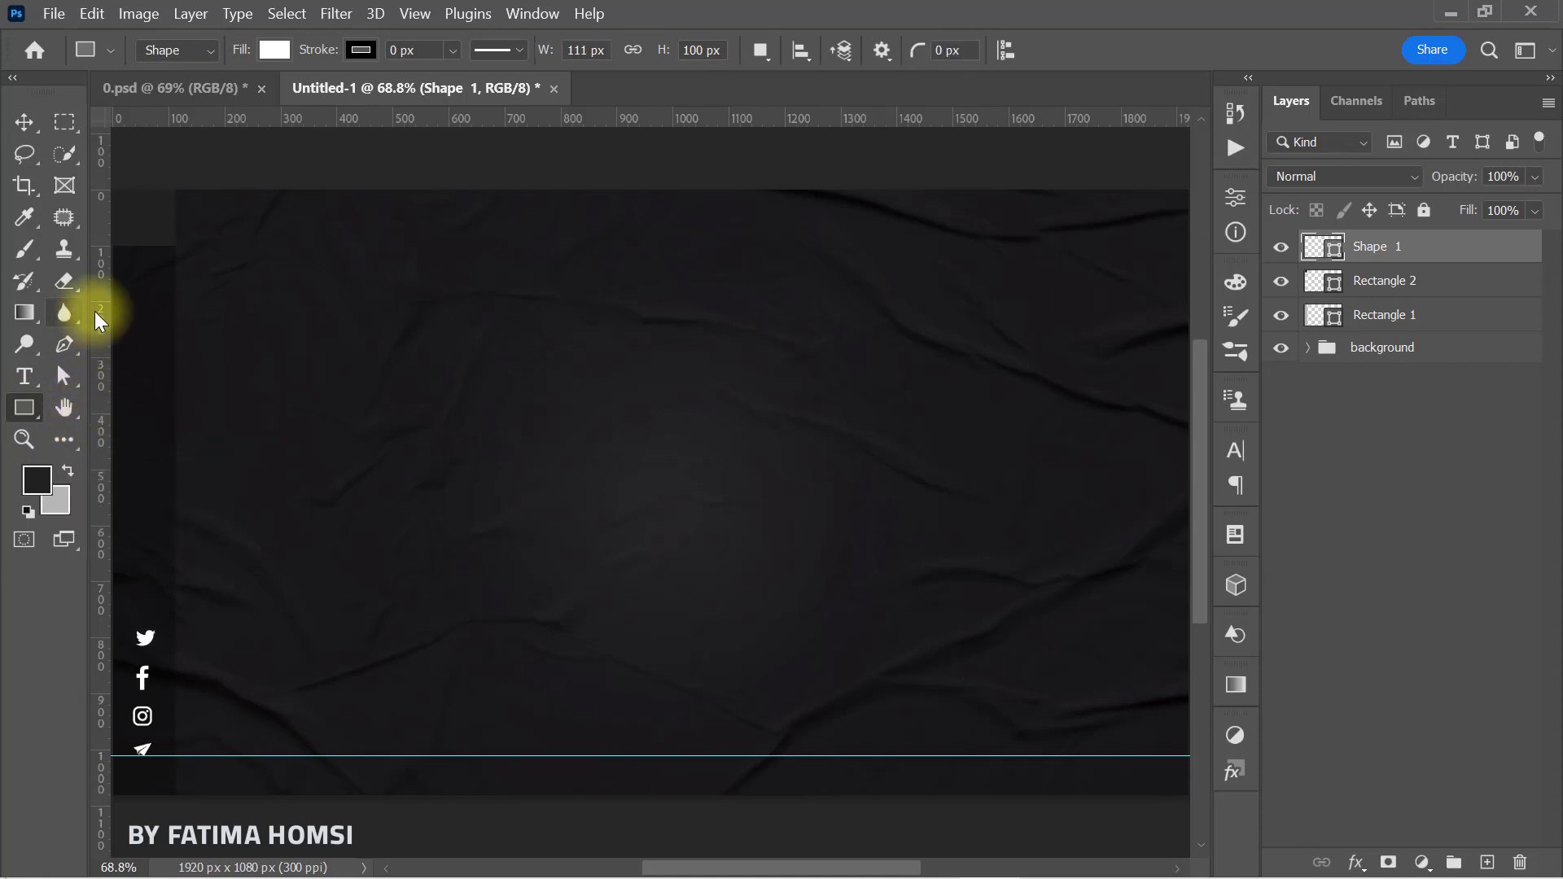
drag(99, 320, 210, 347)
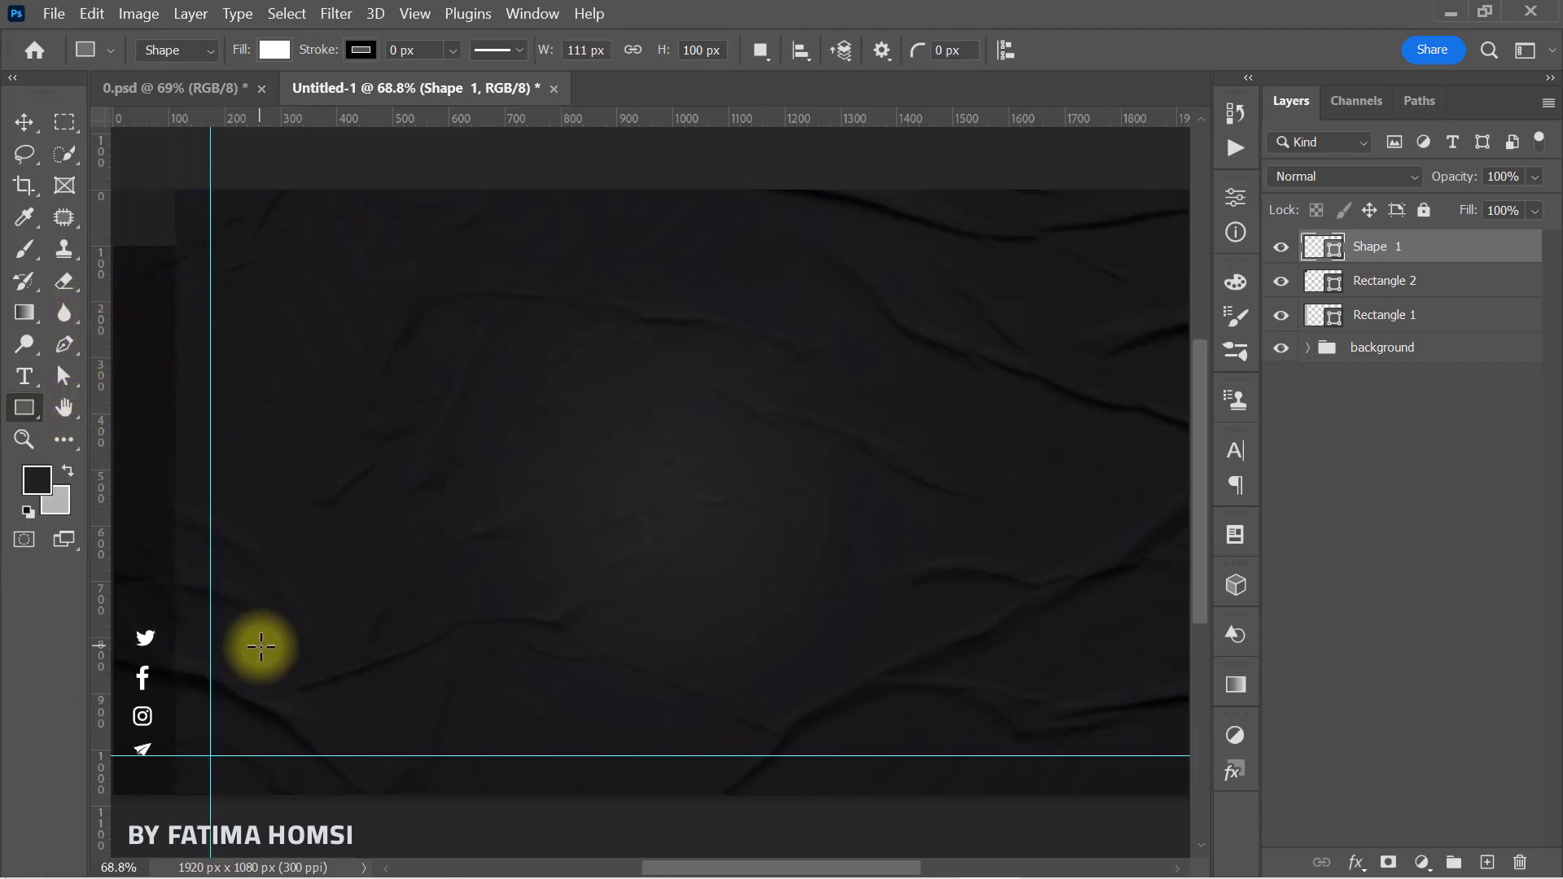
Draw a rectangle about 281 x 69 px from the vertical guide just above the horizontal guide, with 34.5 px rounded corners.
drag(215, 707, 367, 745)
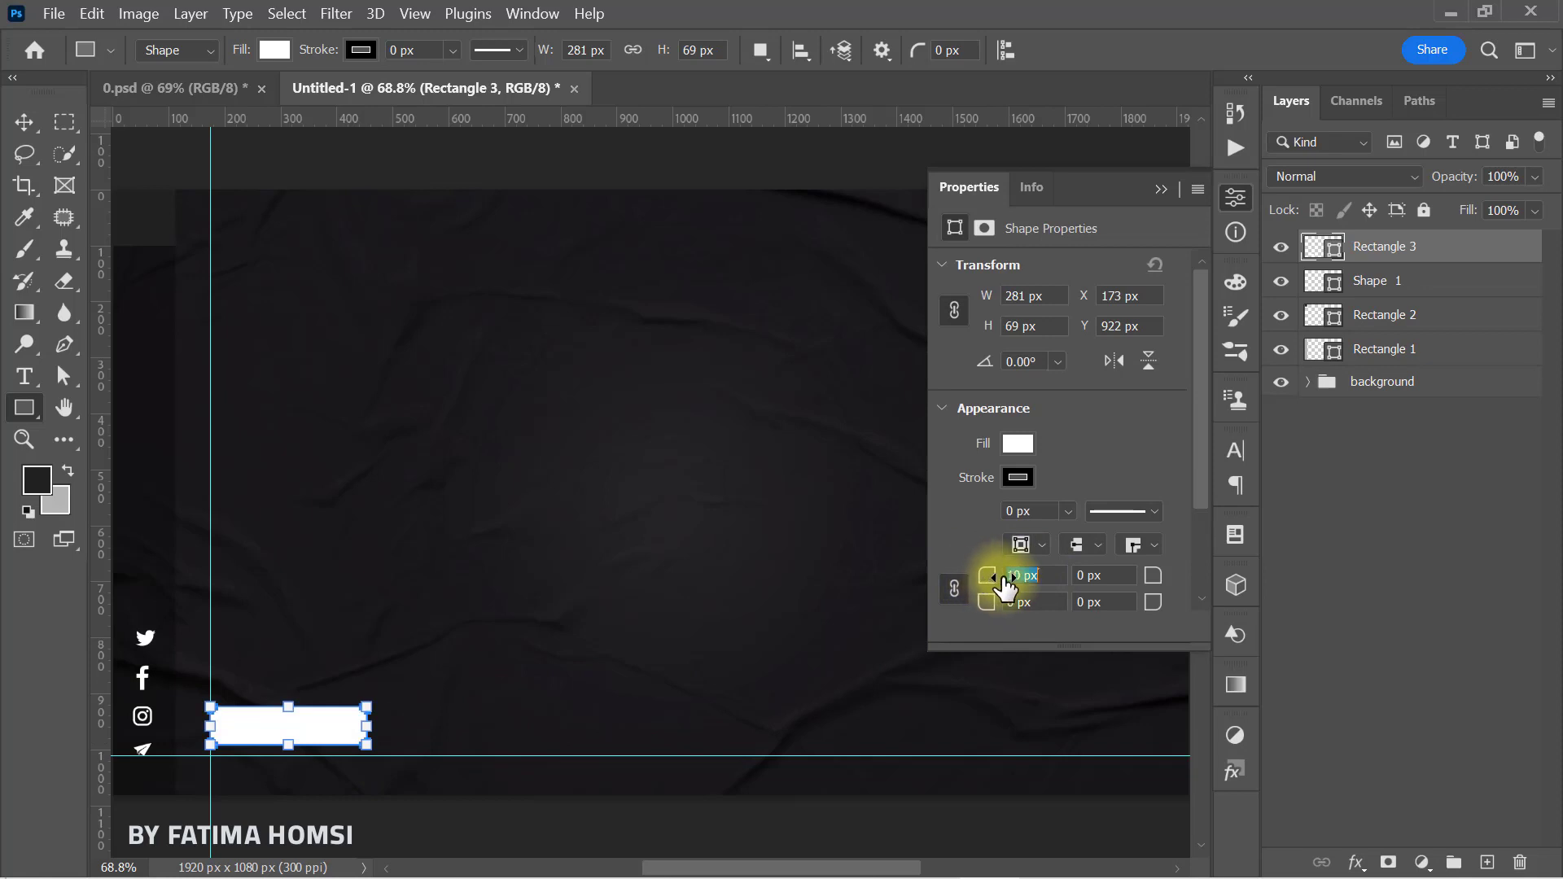
drag(1022, 582, 1098, 582)
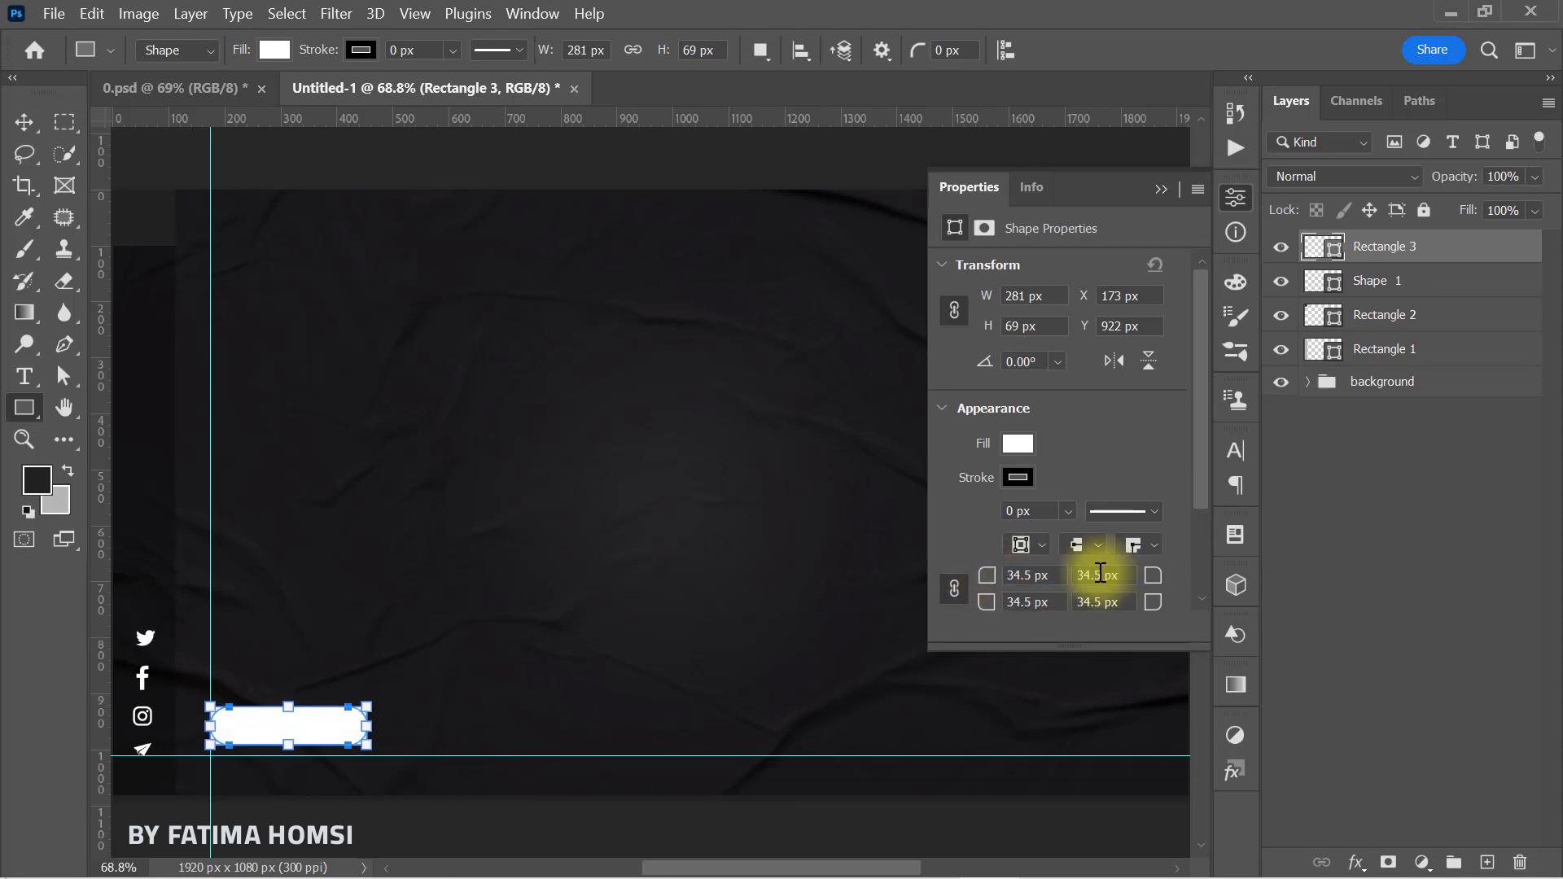
click(1159, 190)
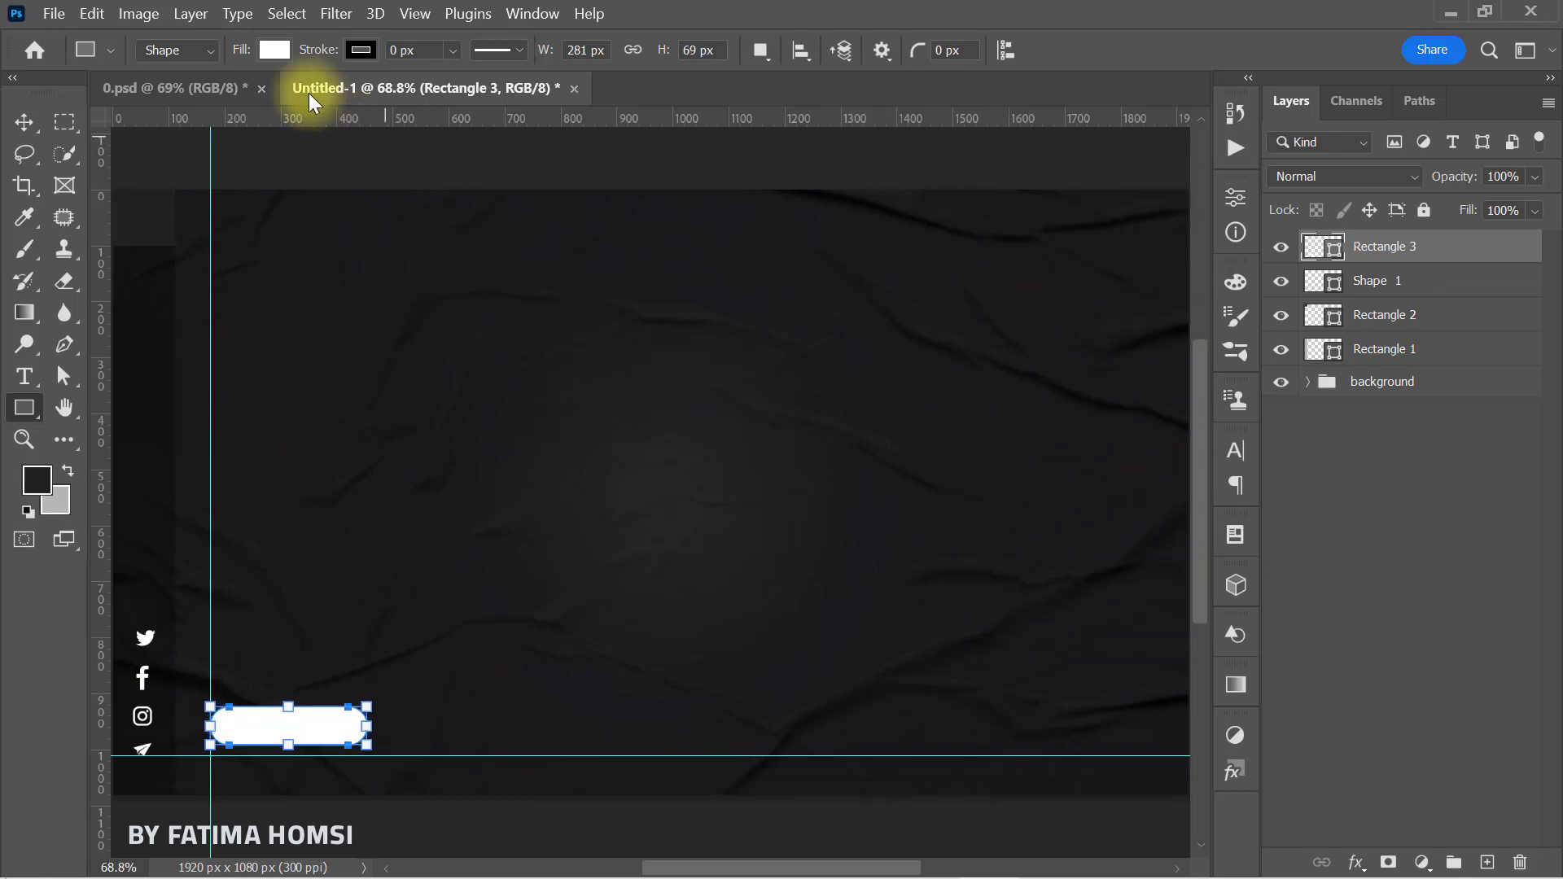
Give the rounded rectangle no fill and a 4 px white stroke.
click(275, 51)
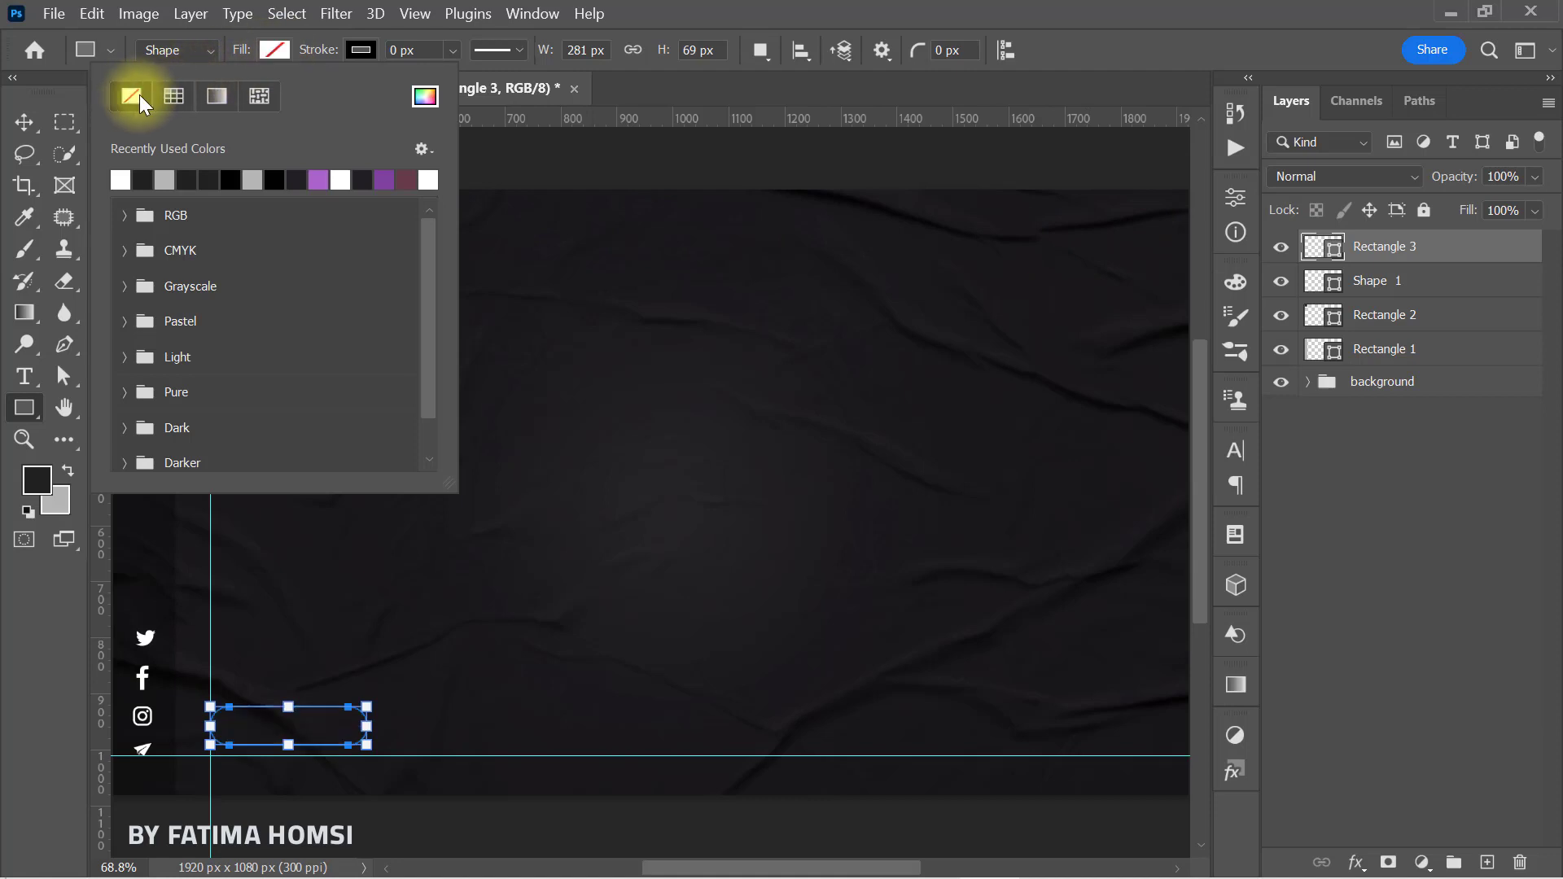
click(674, 15)
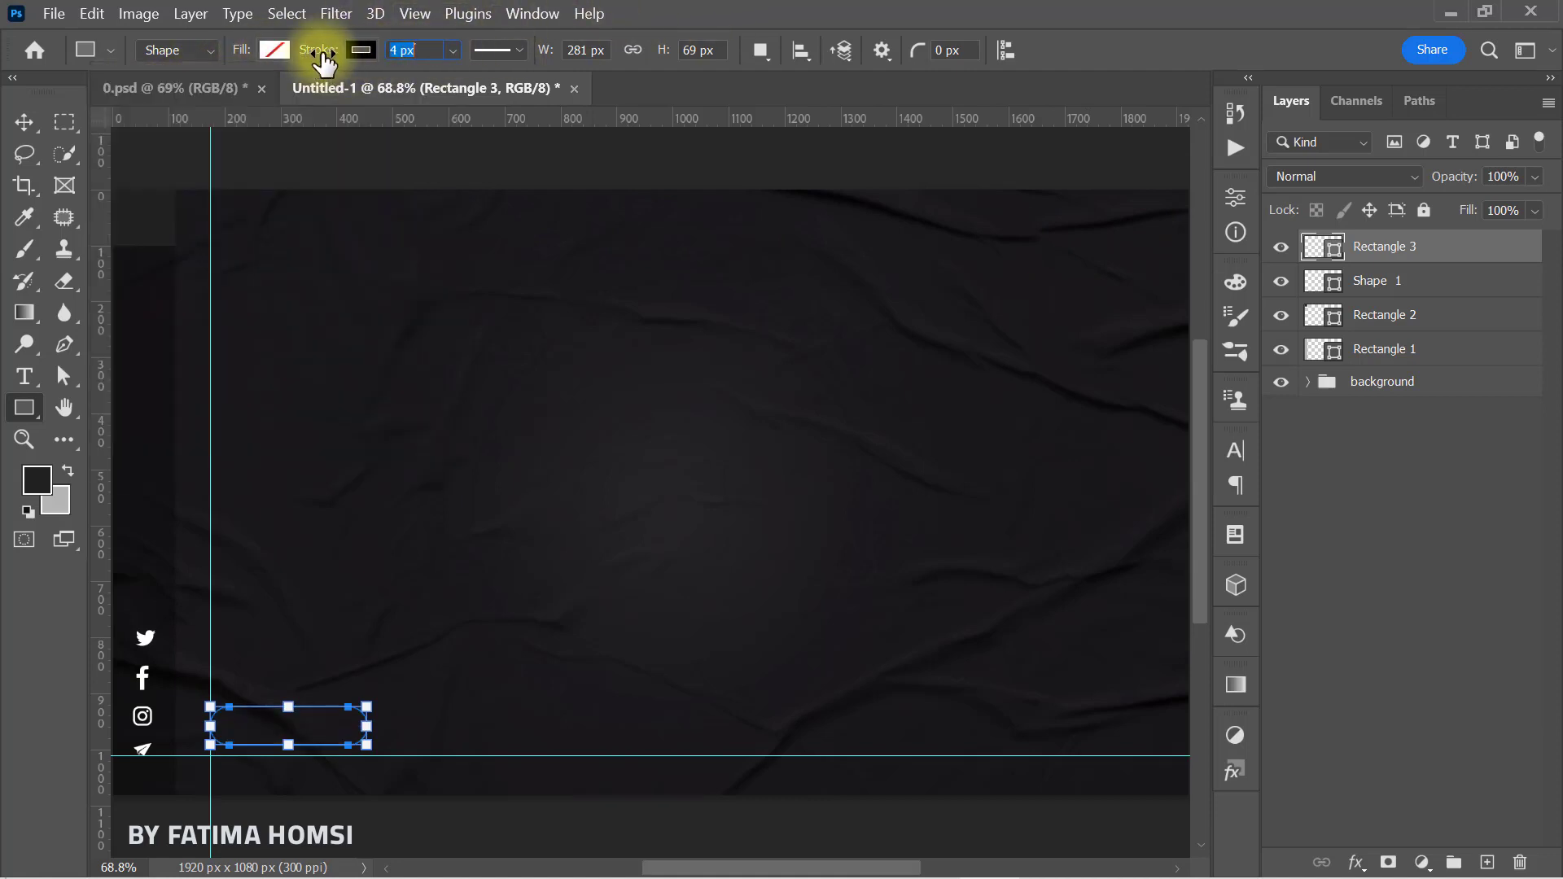
click(365, 51)
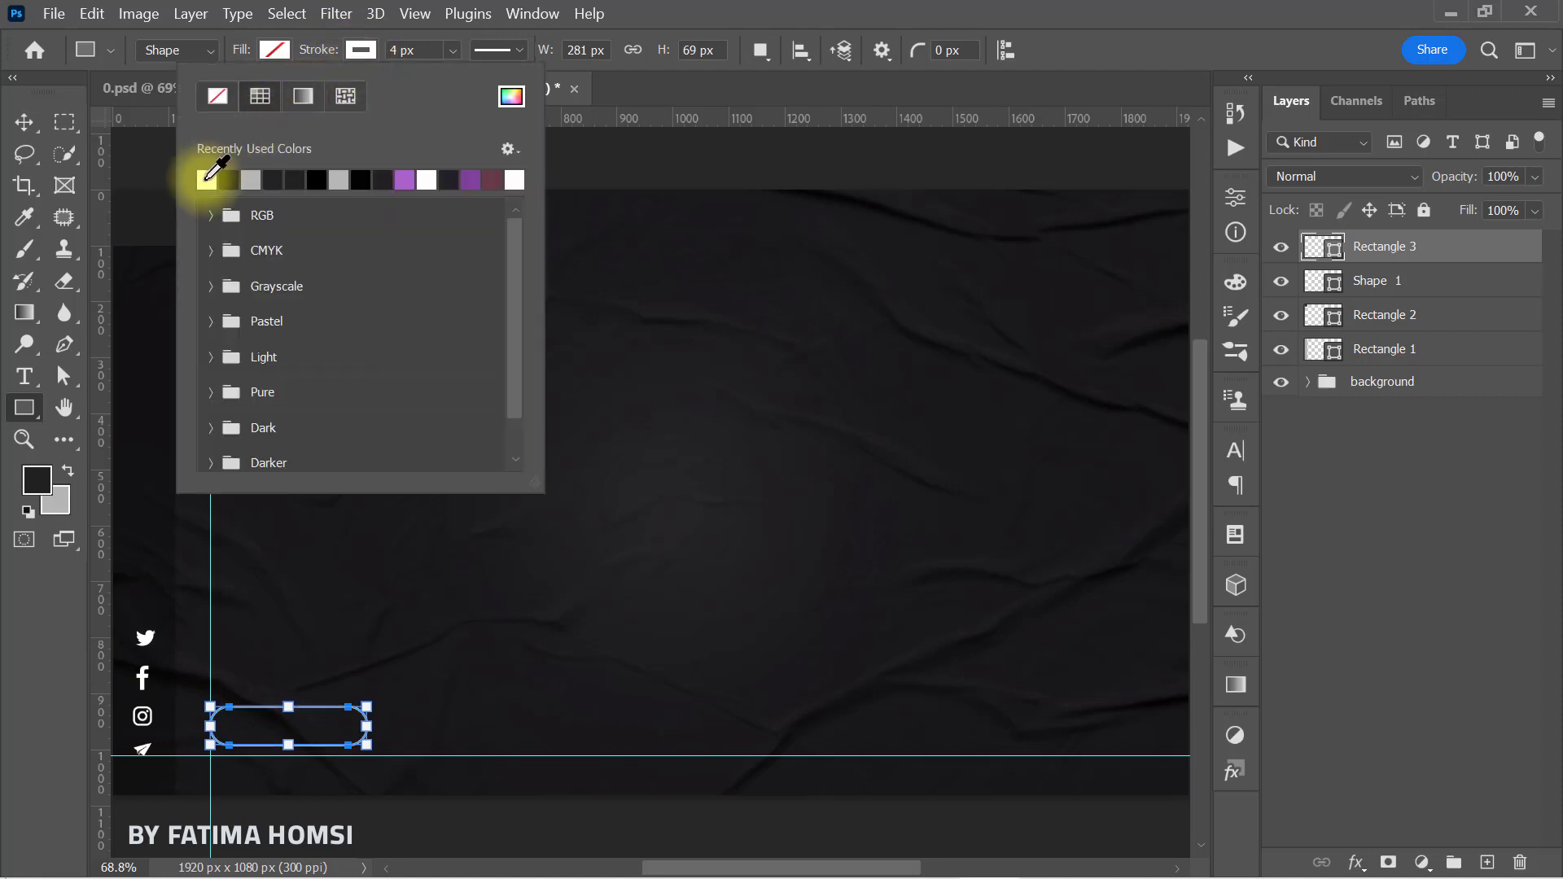
click(688, 18)
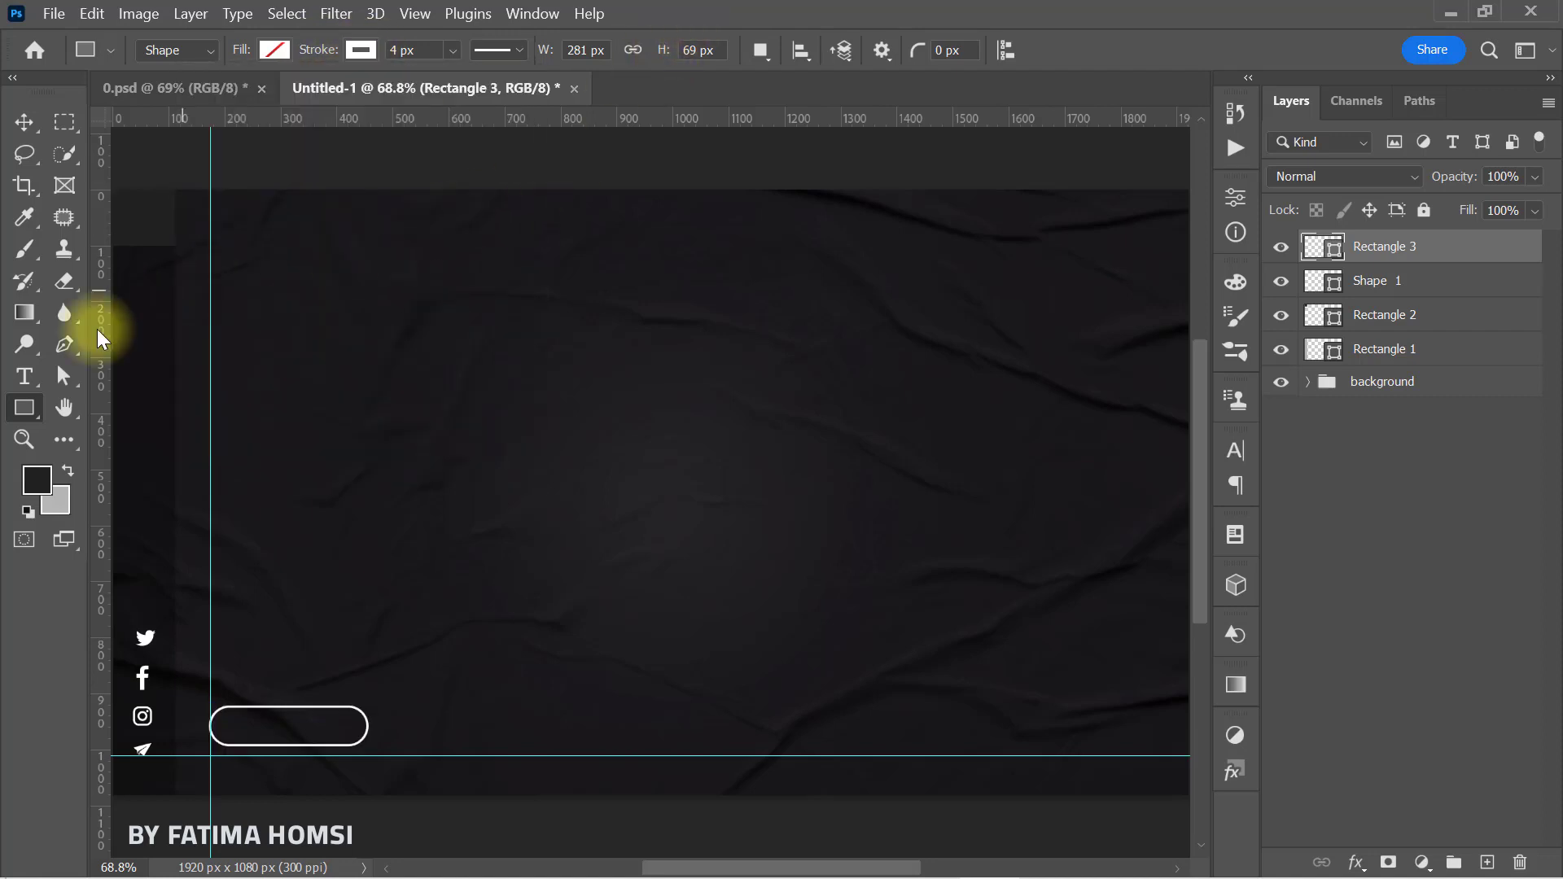
Add the white text "SHOP NOW" as a new text layer in the upper part of the canvas.
click(24, 376)
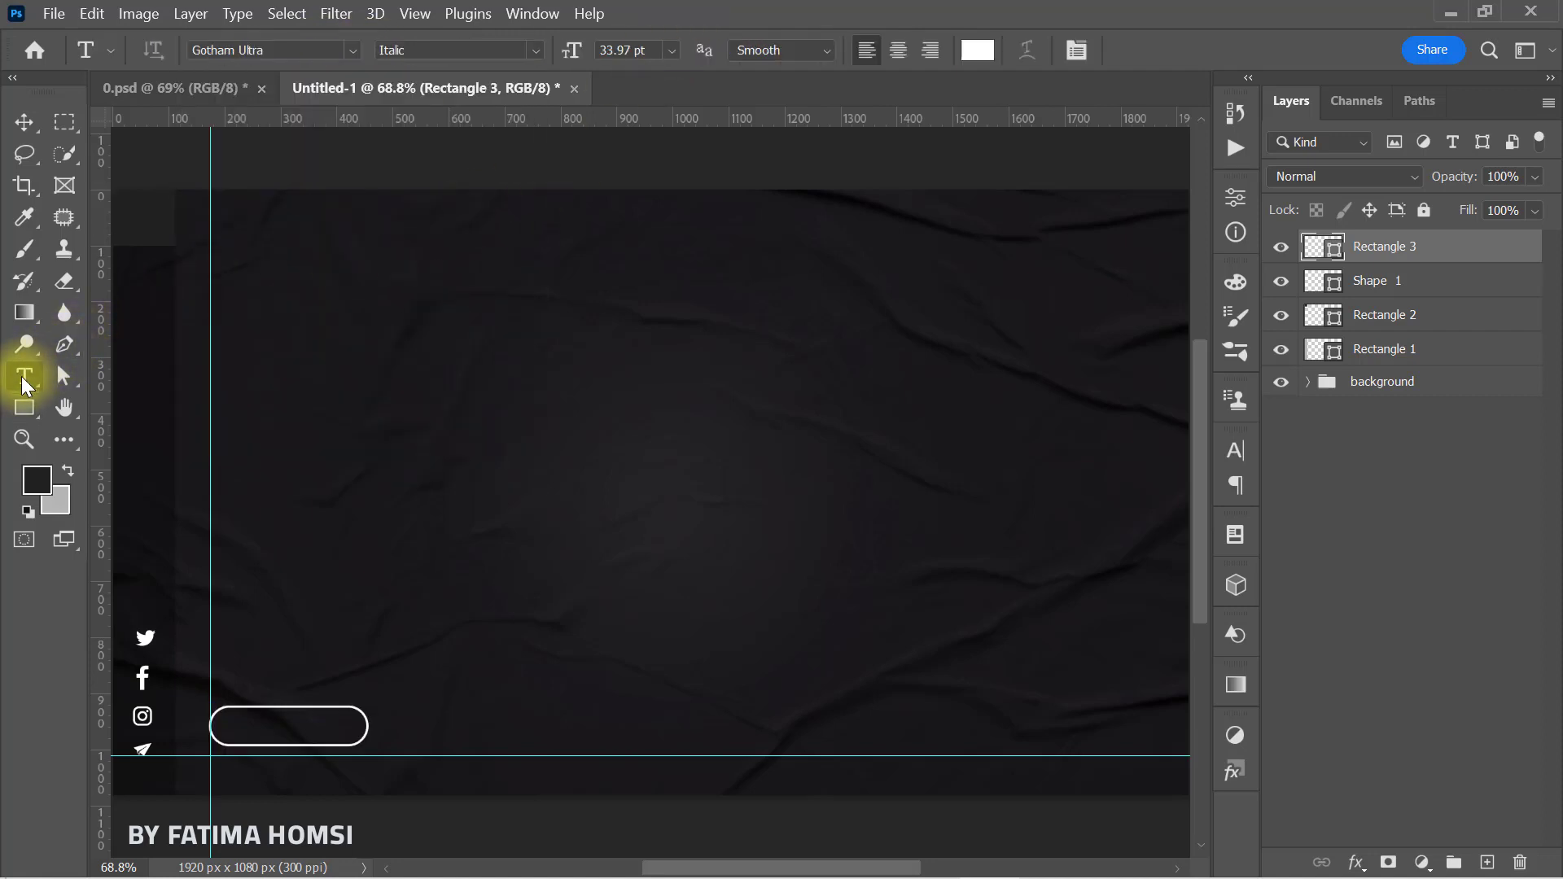
click(418, 404)
text(SHOP NOW)
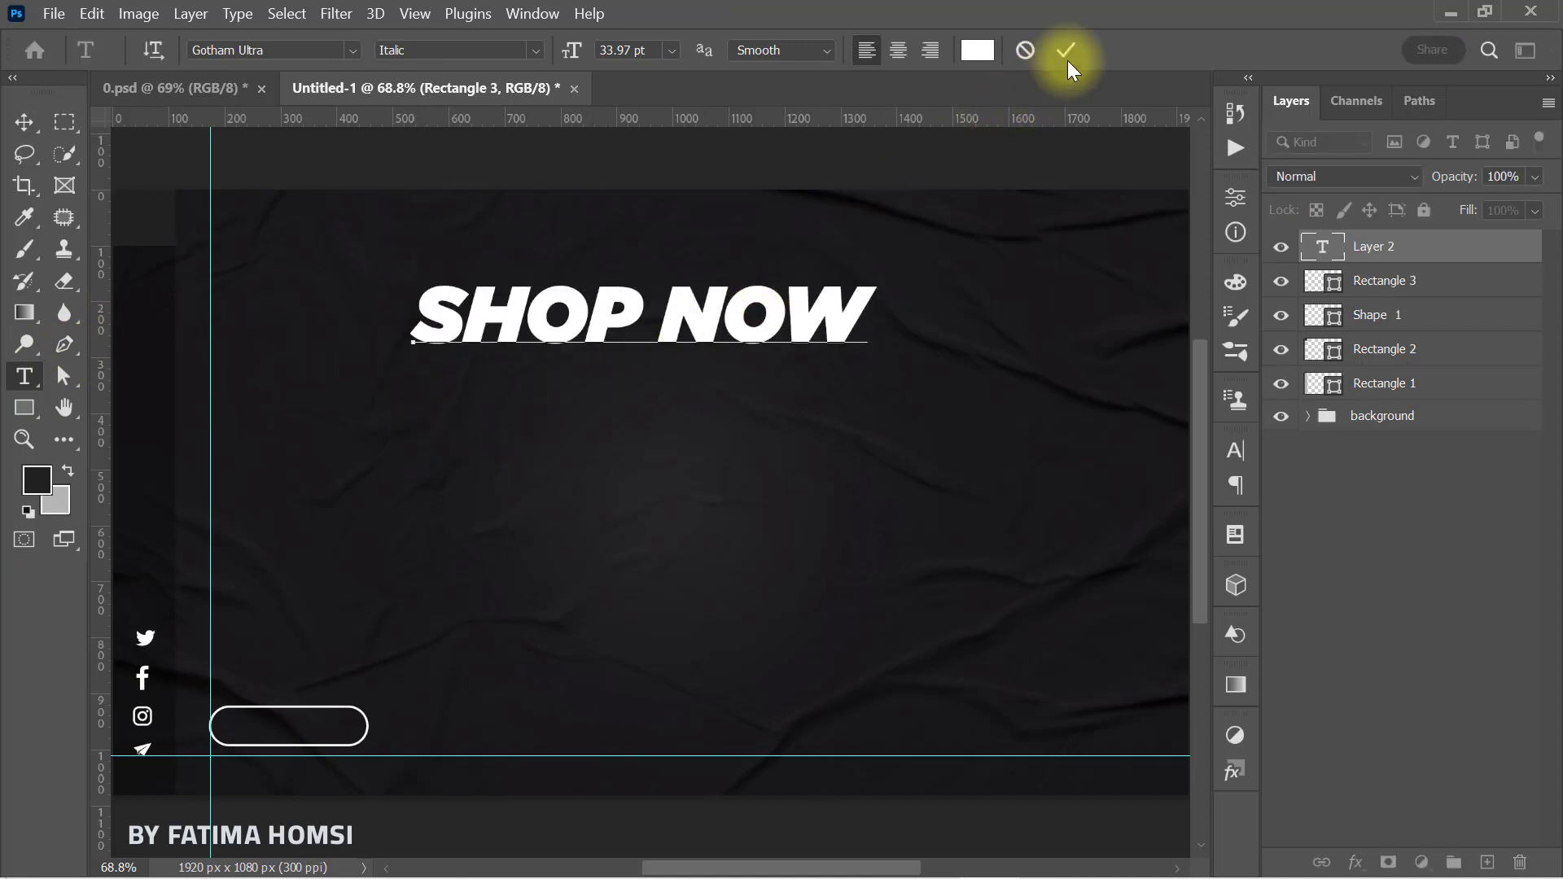
click(1066, 51)
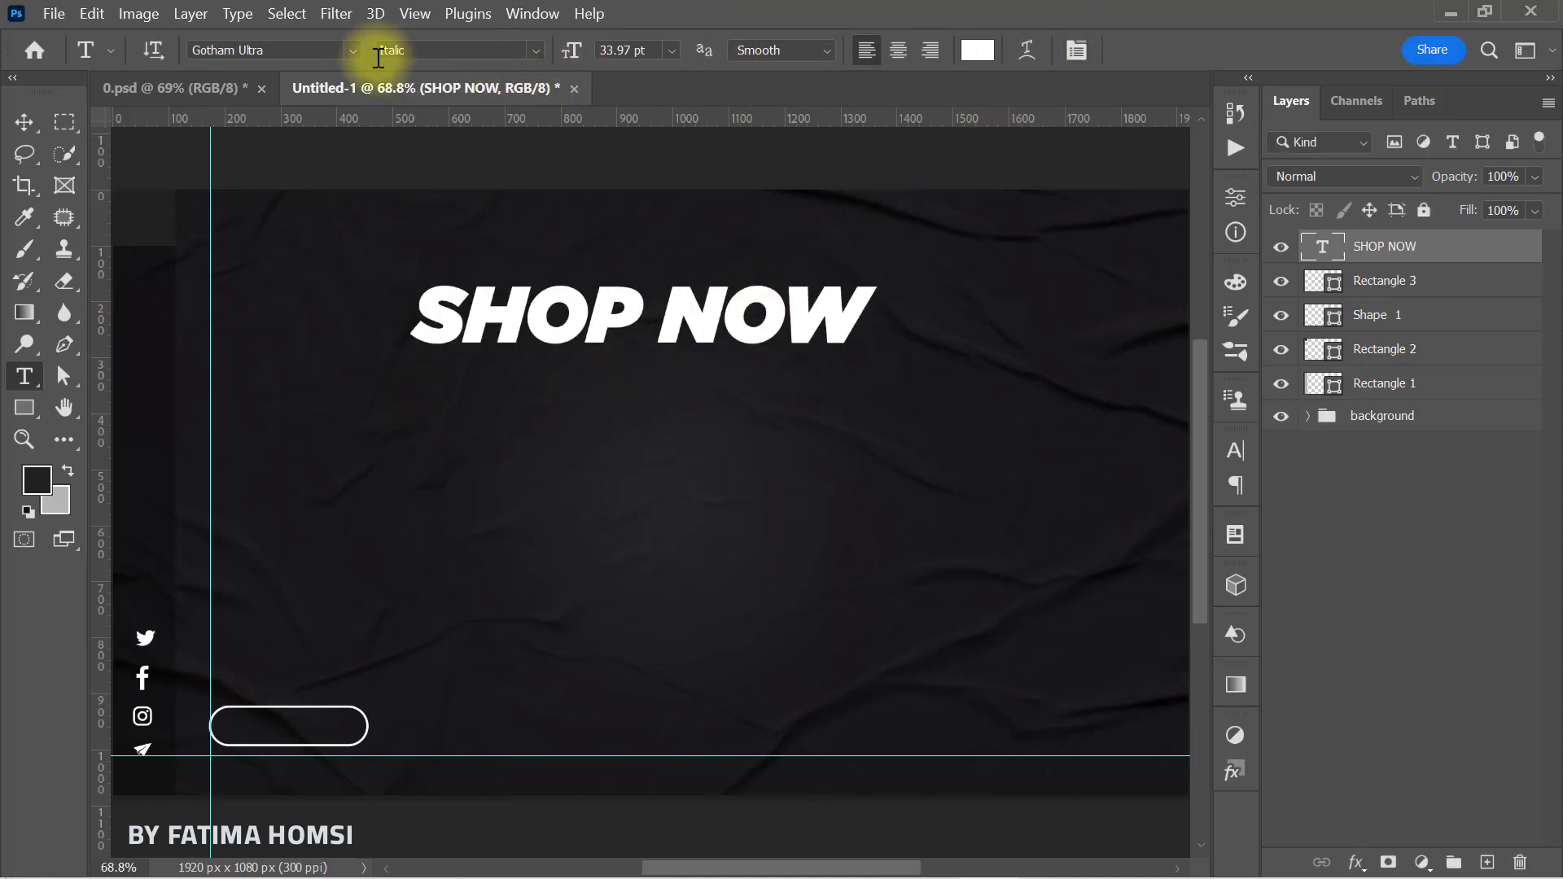
Change the SHOP NOW text to Gotham Light, scale it to 27.52% and center it inside the rounded outline.
key(BackSpace)
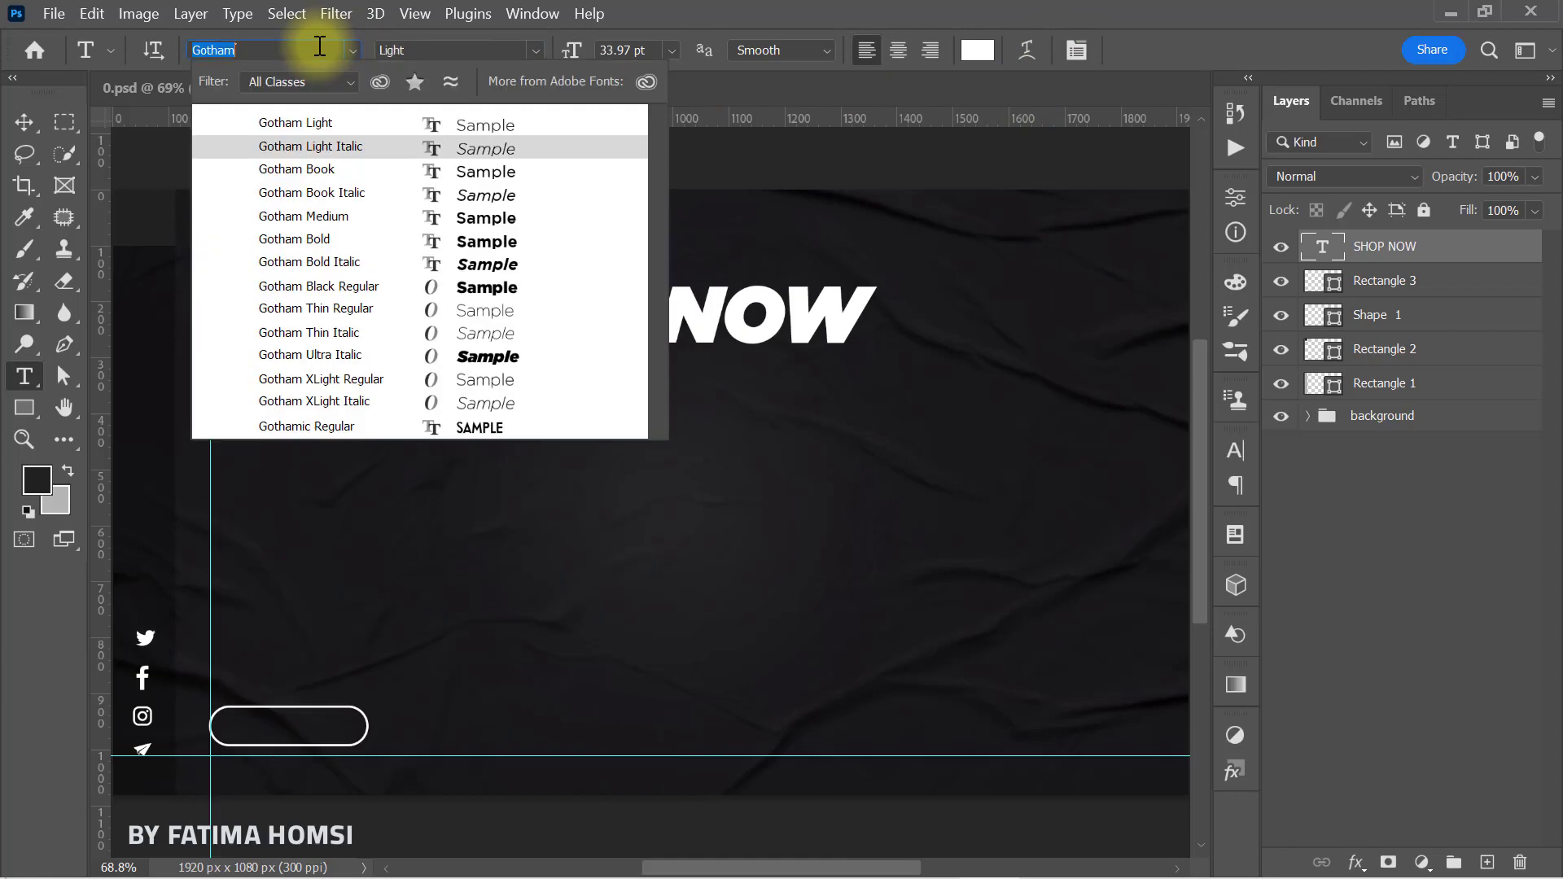
click(368, 123)
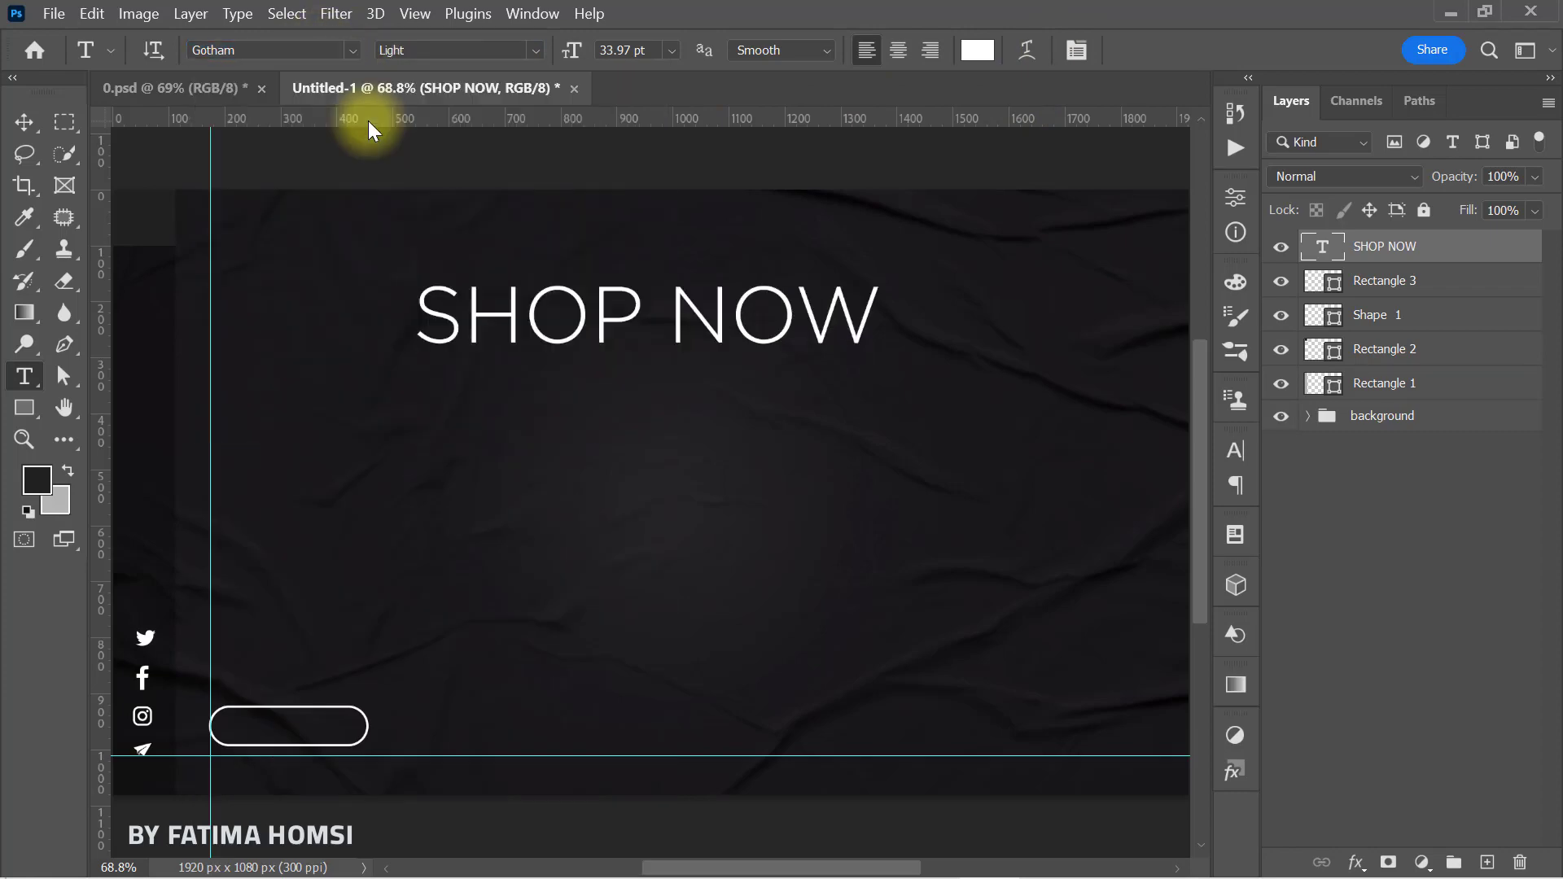
key(ctrl+t)
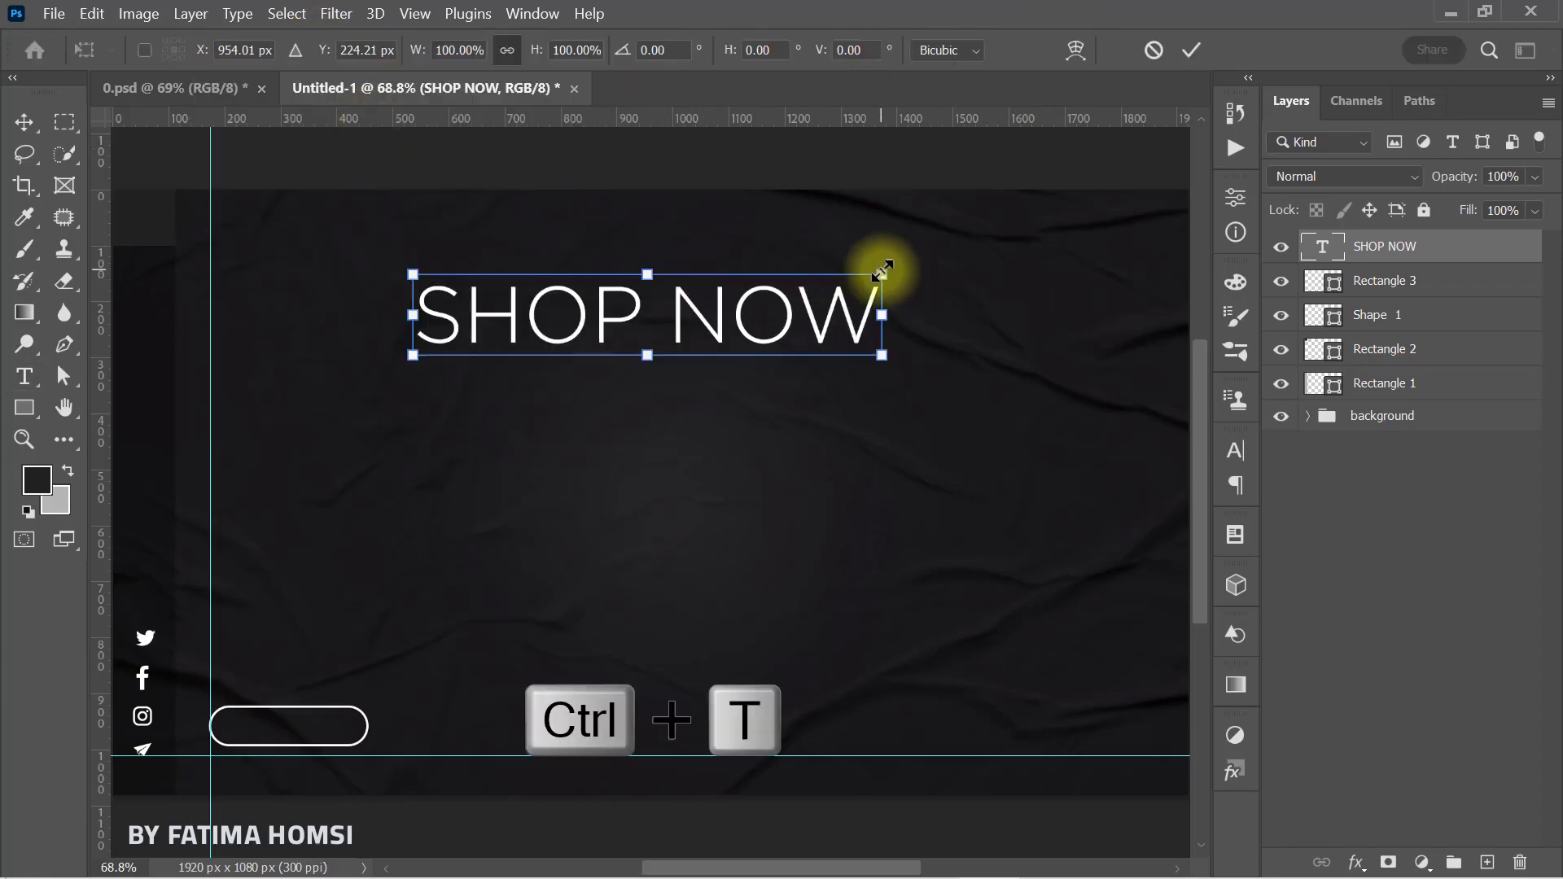
drag(883, 272, 320, 738)
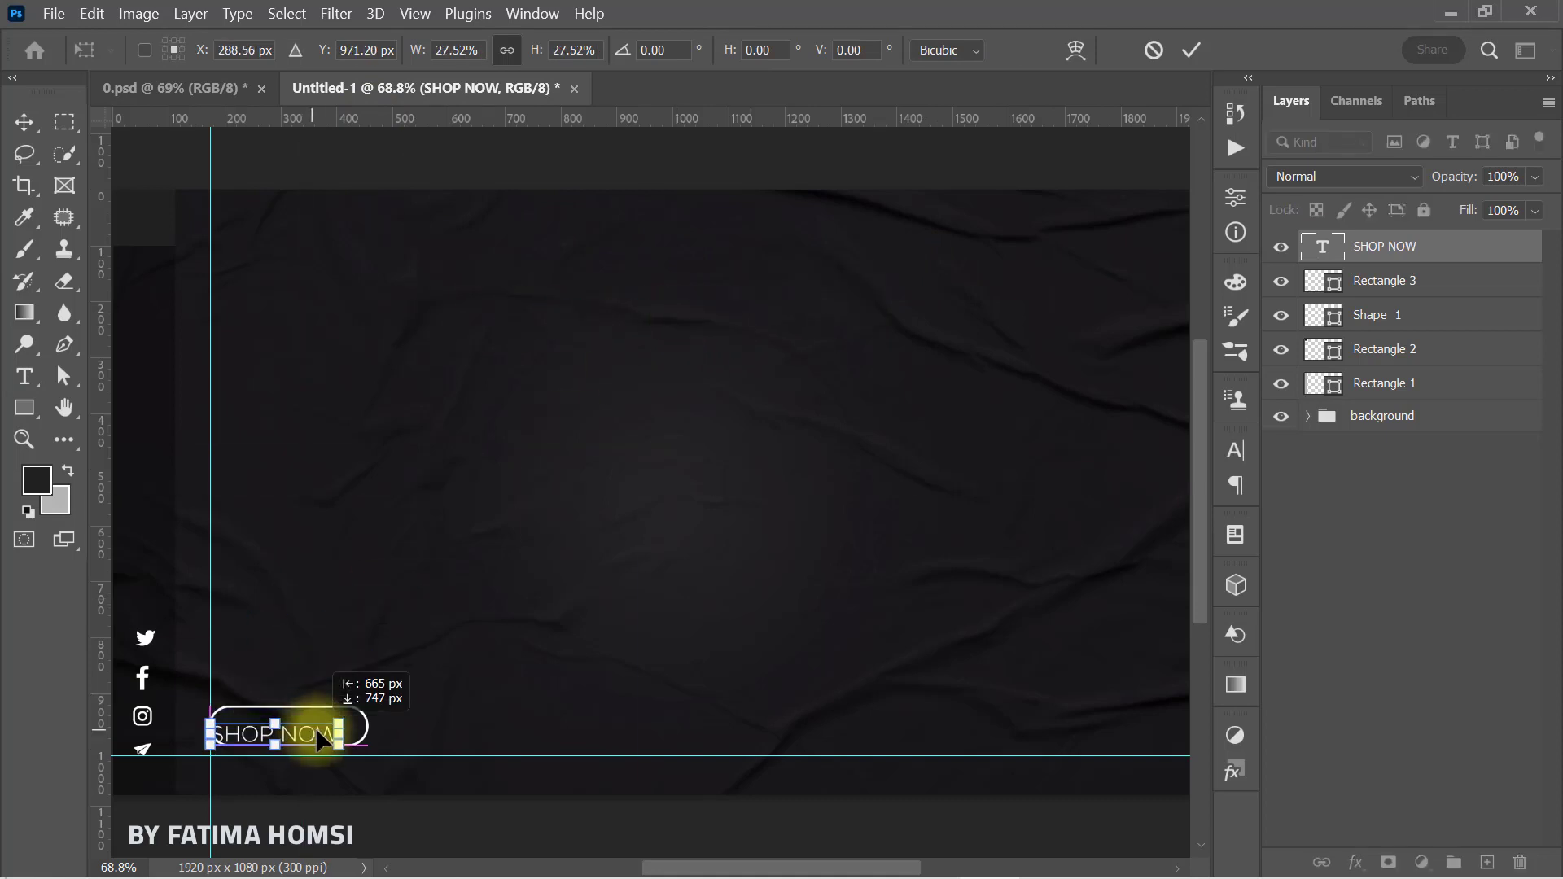
click(1193, 48)
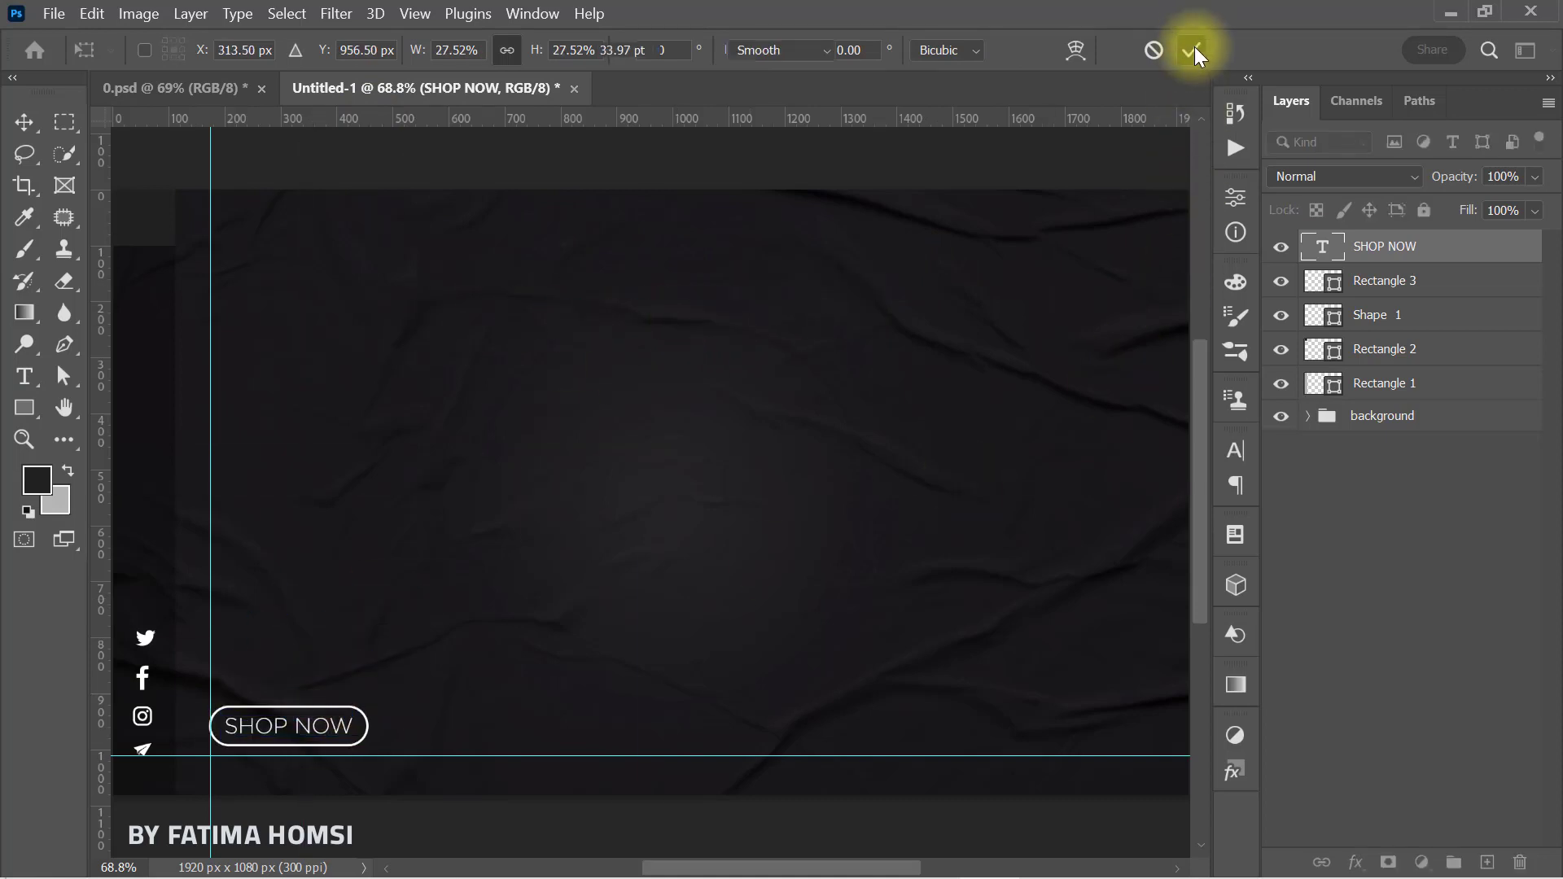
Move the SHOP NOW text and its rounded outline together down onto the horizontal guide.
key(ctrl+t)
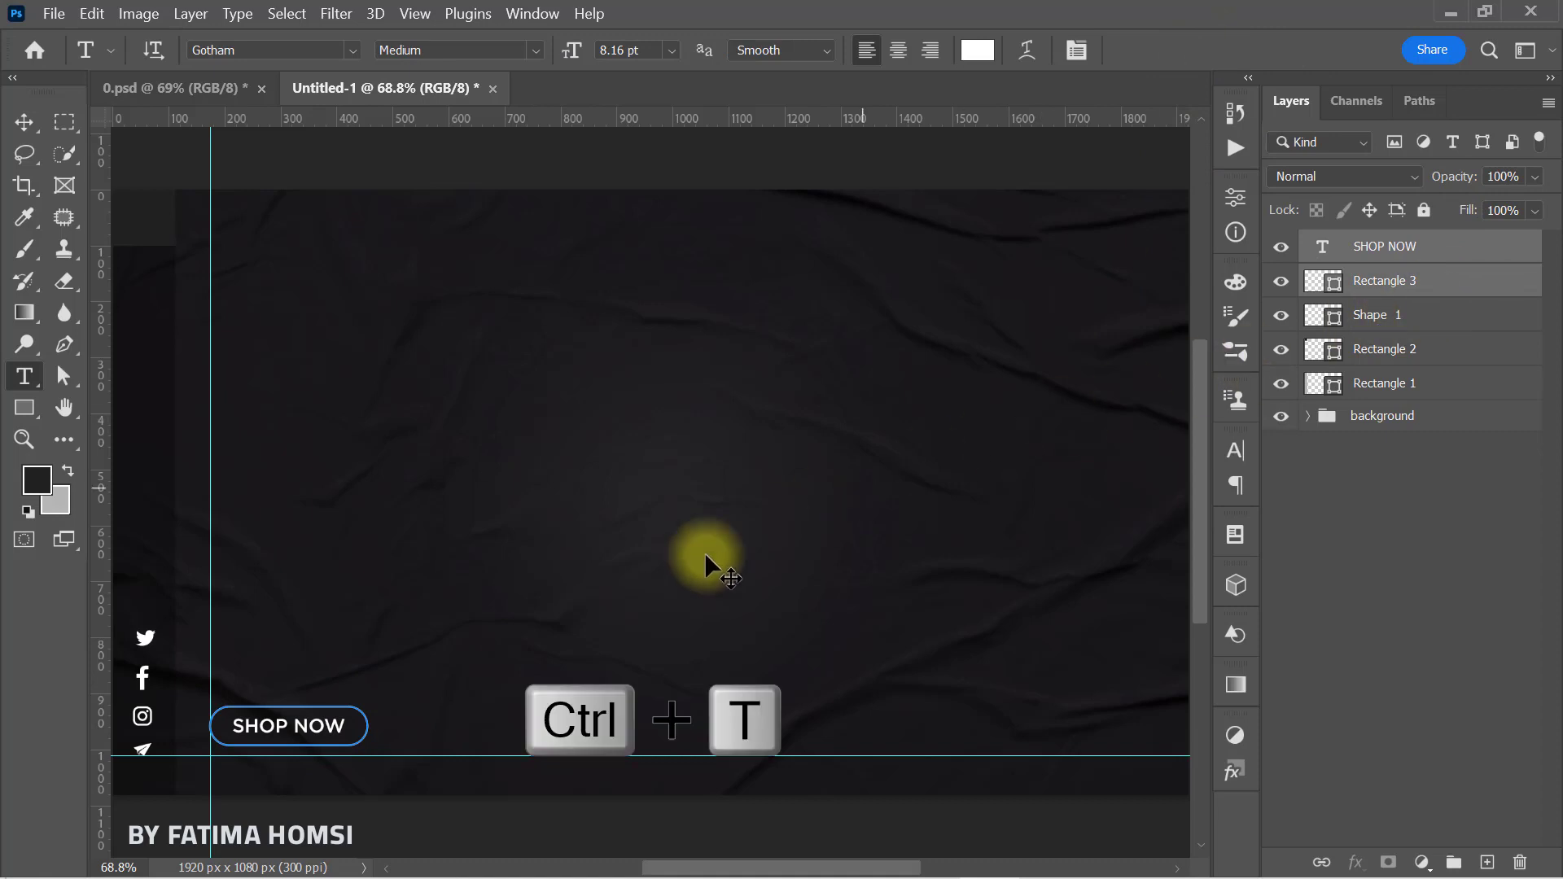
drag(305, 713, 307, 723)
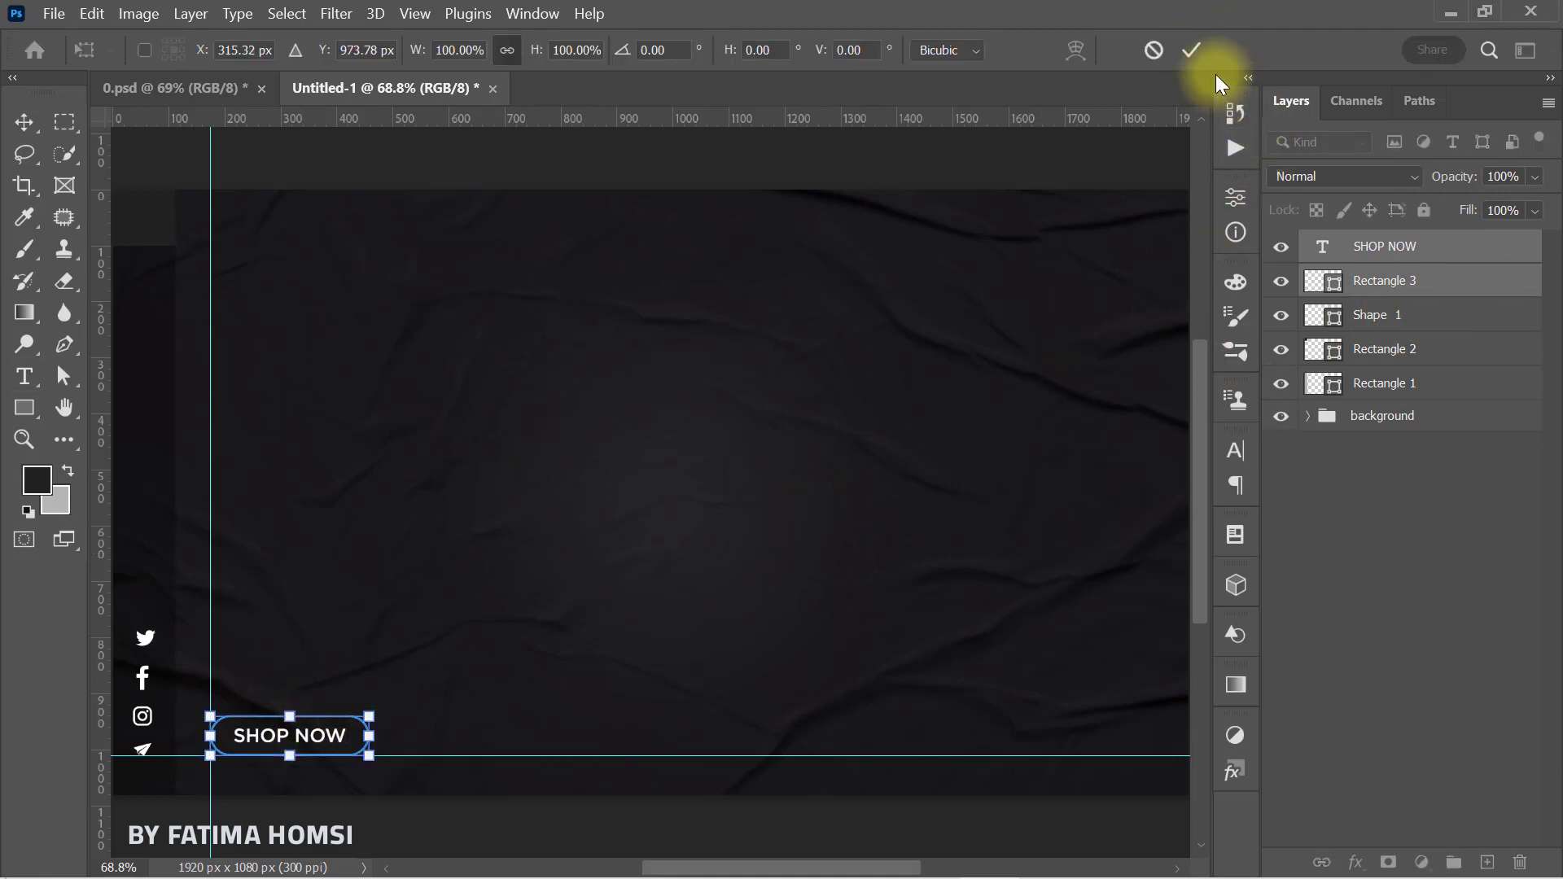
click(1189, 50)
Change the stroke color of the SHOP NOW button outline to blue (0095e5).
click(1435, 295)
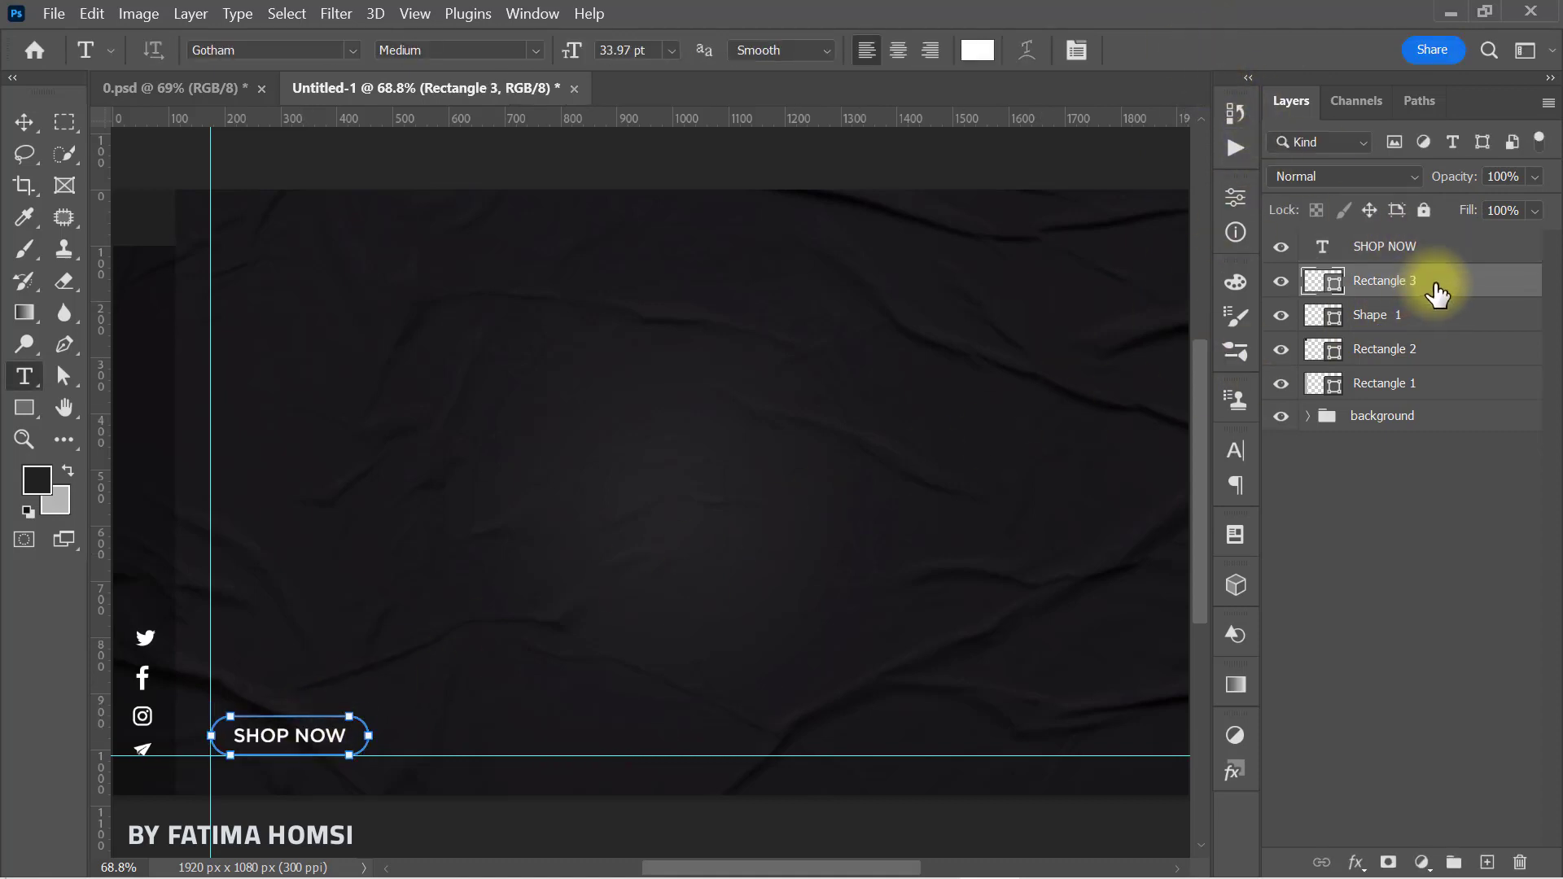
click(23, 407)
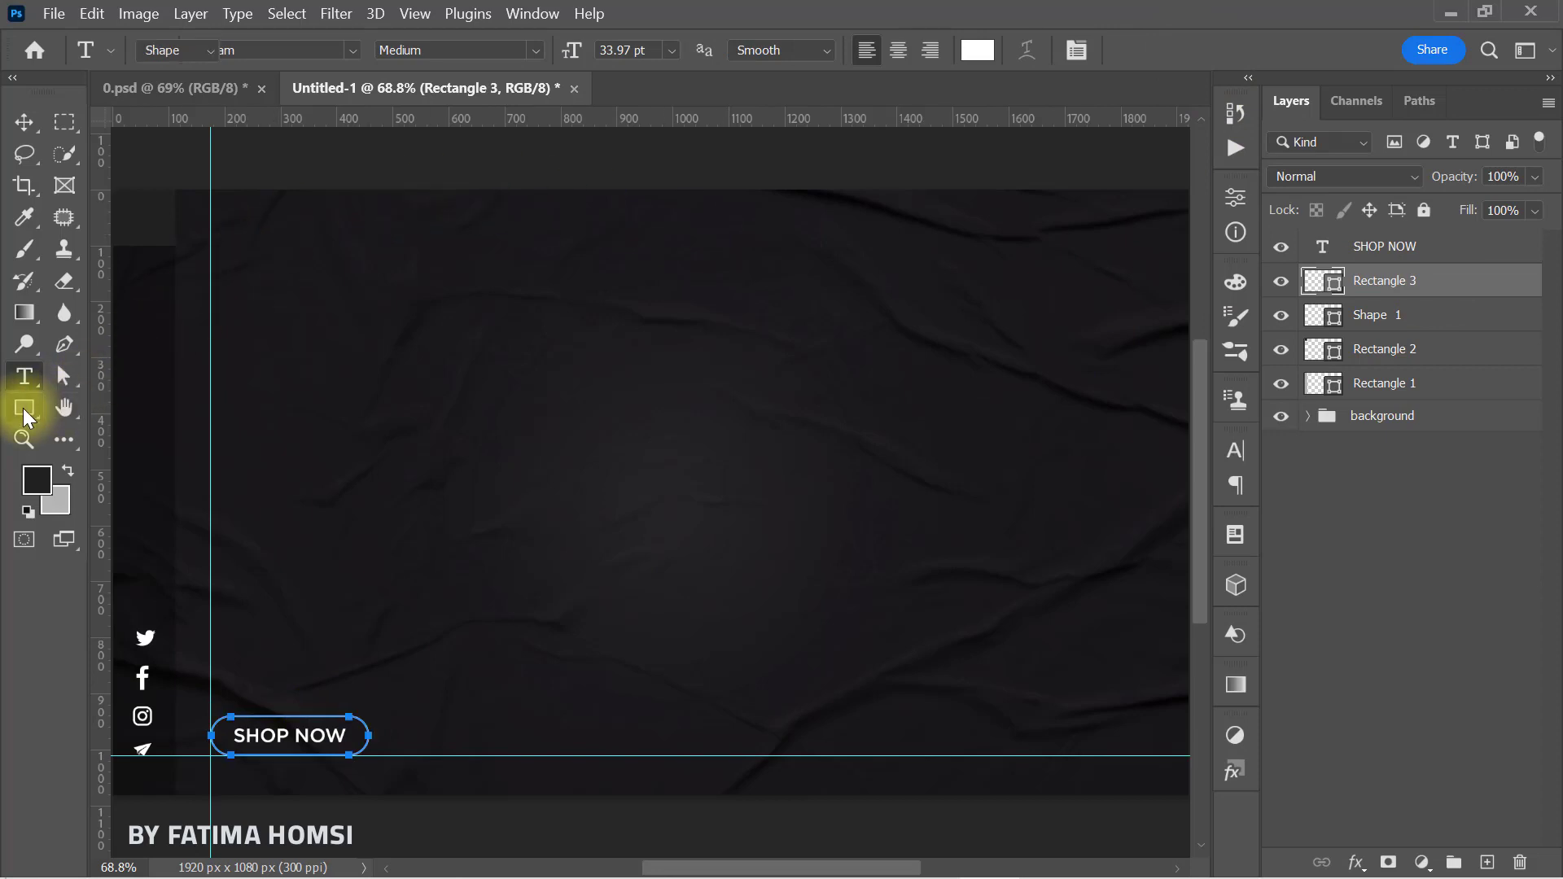
click(363, 54)
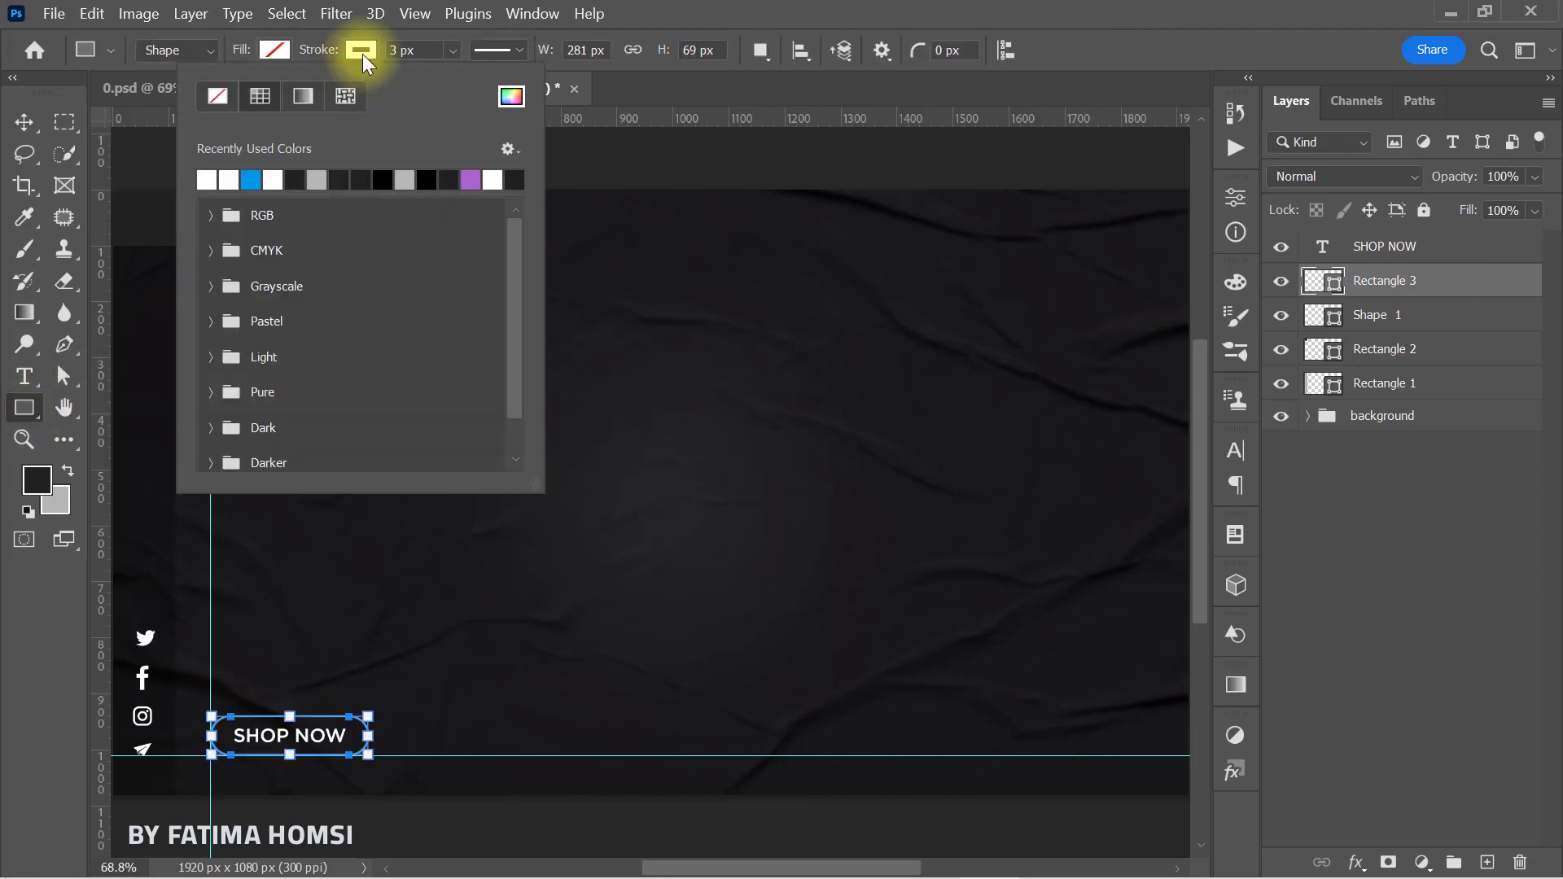
click(508, 95)
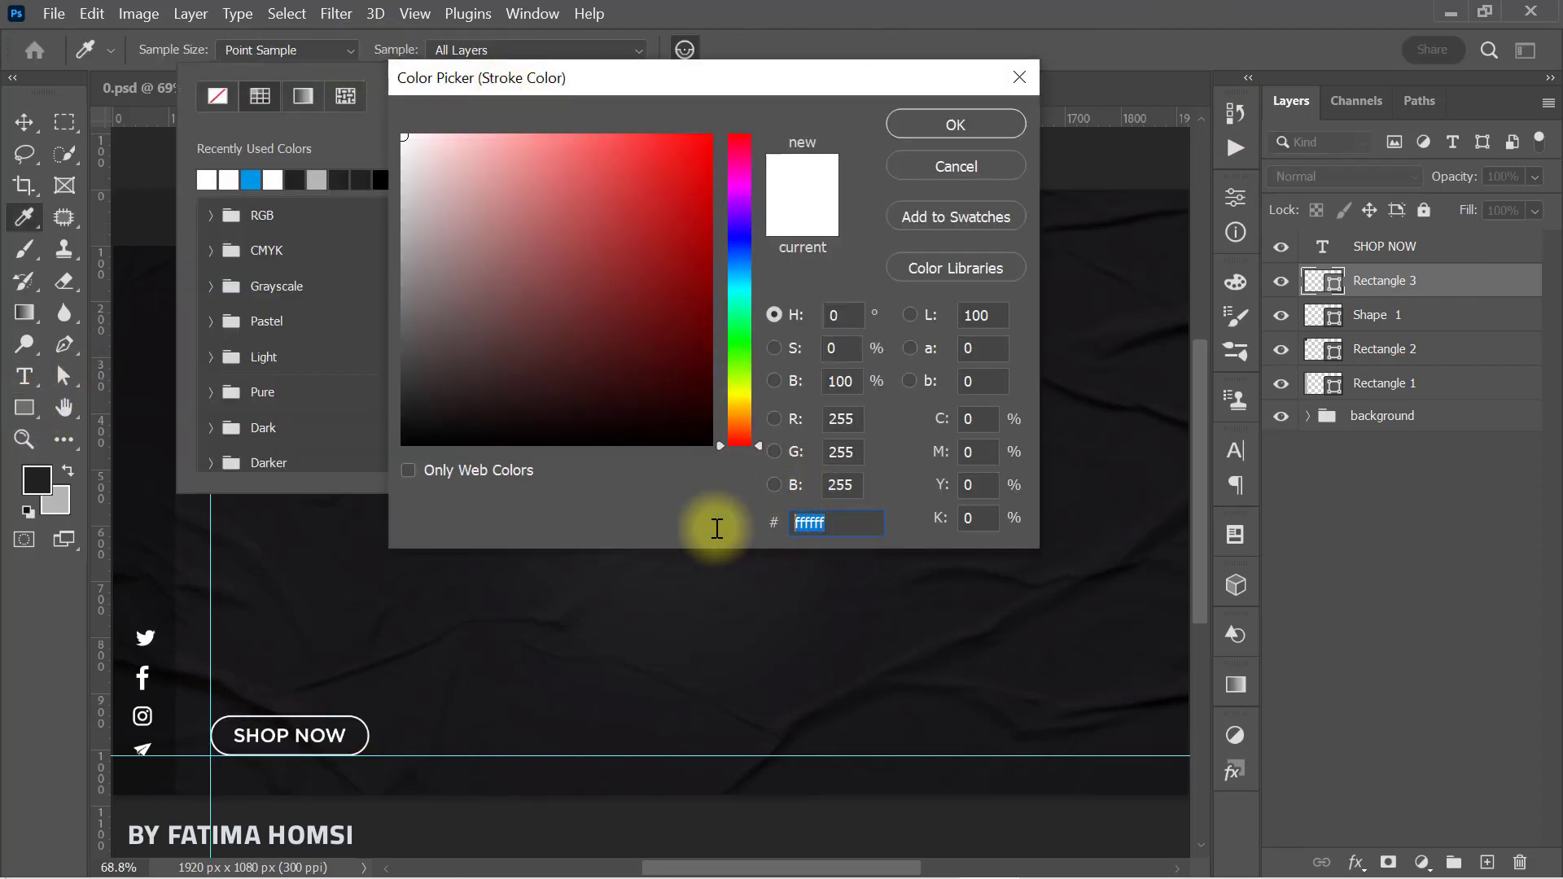
text(0095e5)
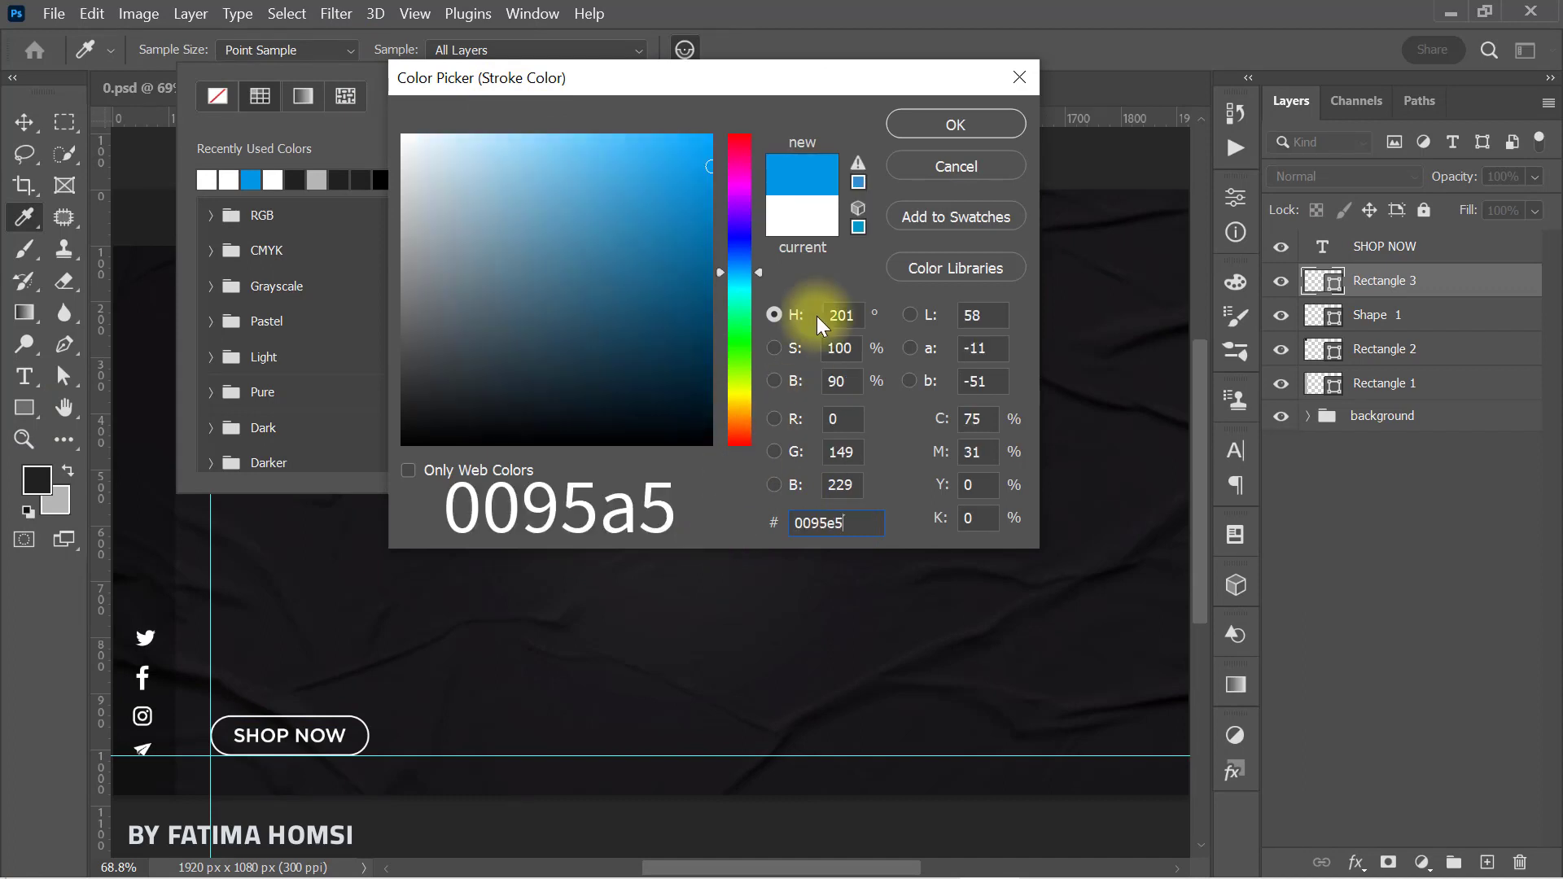
click(927, 124)
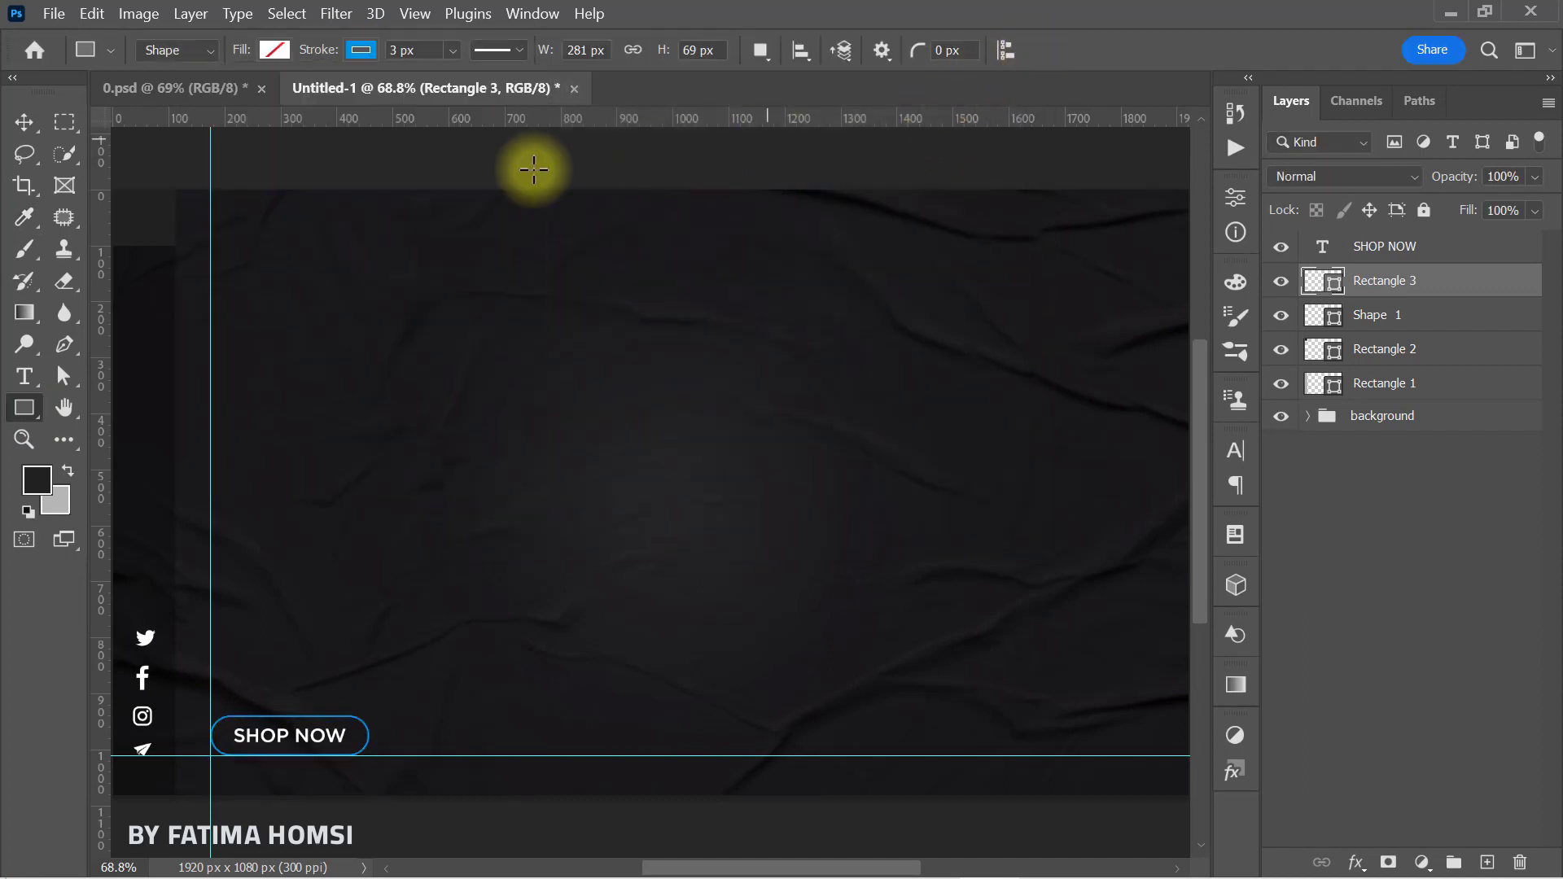
Add a vertical guide at about 1820 px and draw a 77 x 77 px blue outlined circle to its left, near the canvas bottom.
click(25, 126)
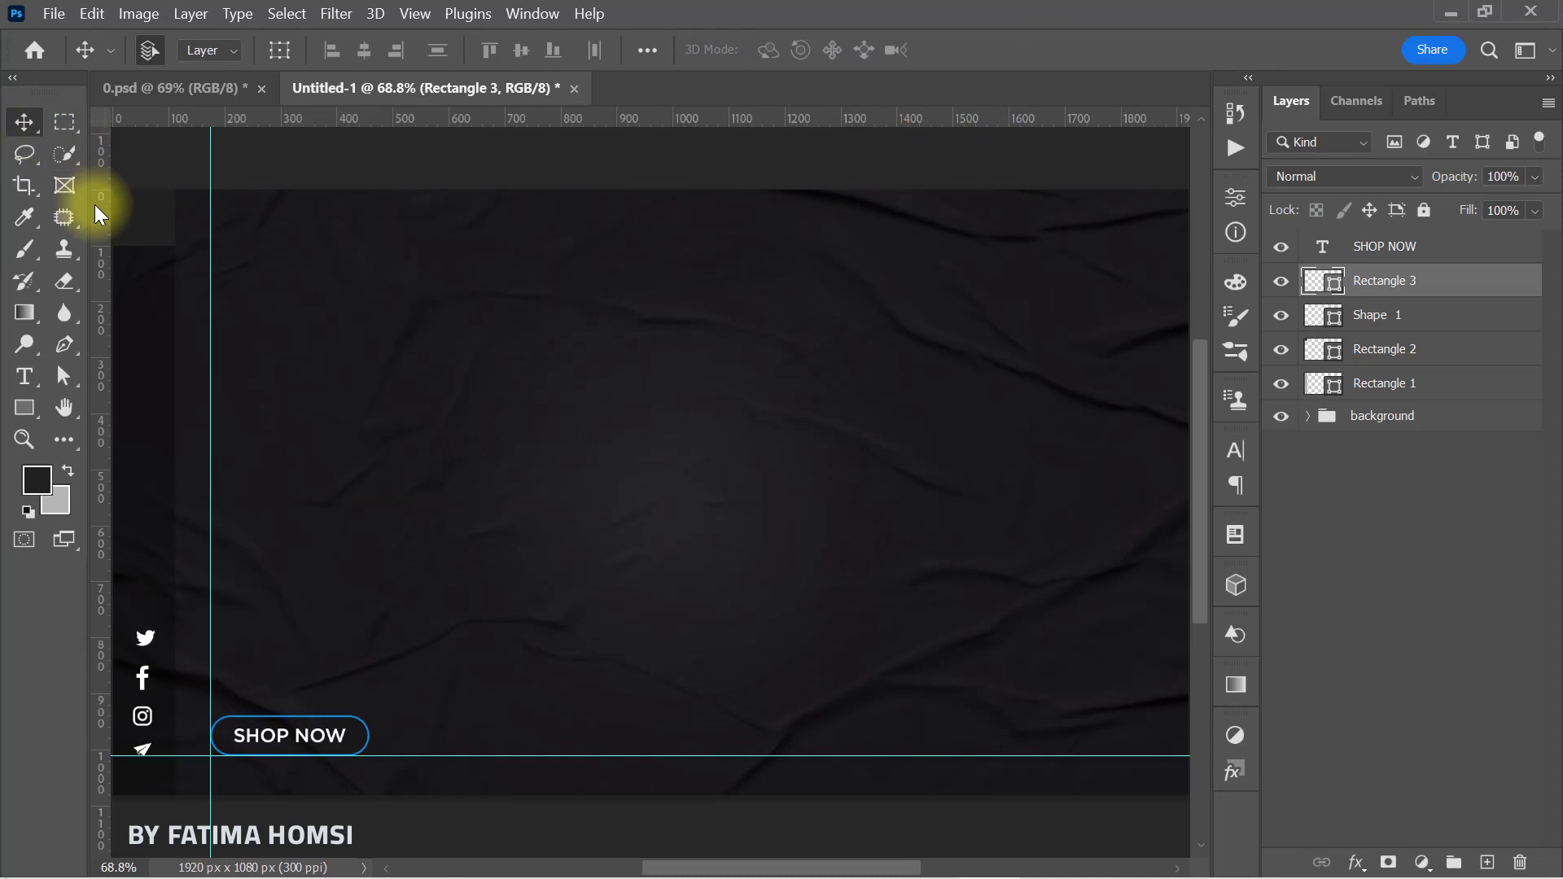
drag(94, 203, 1135, 270)
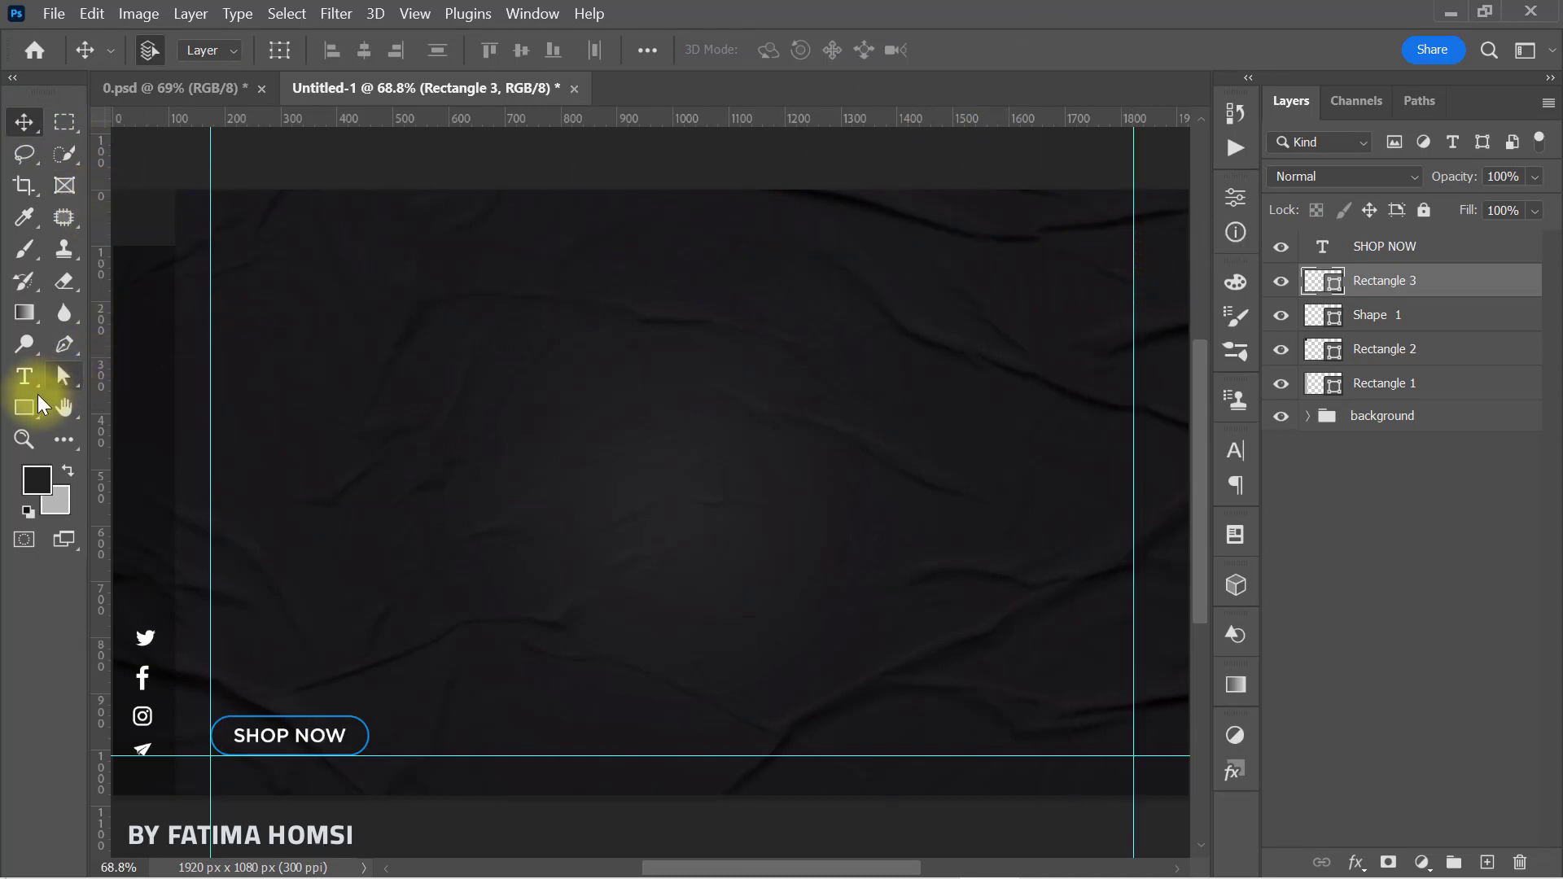
click(28, 417)
click(116, 417)
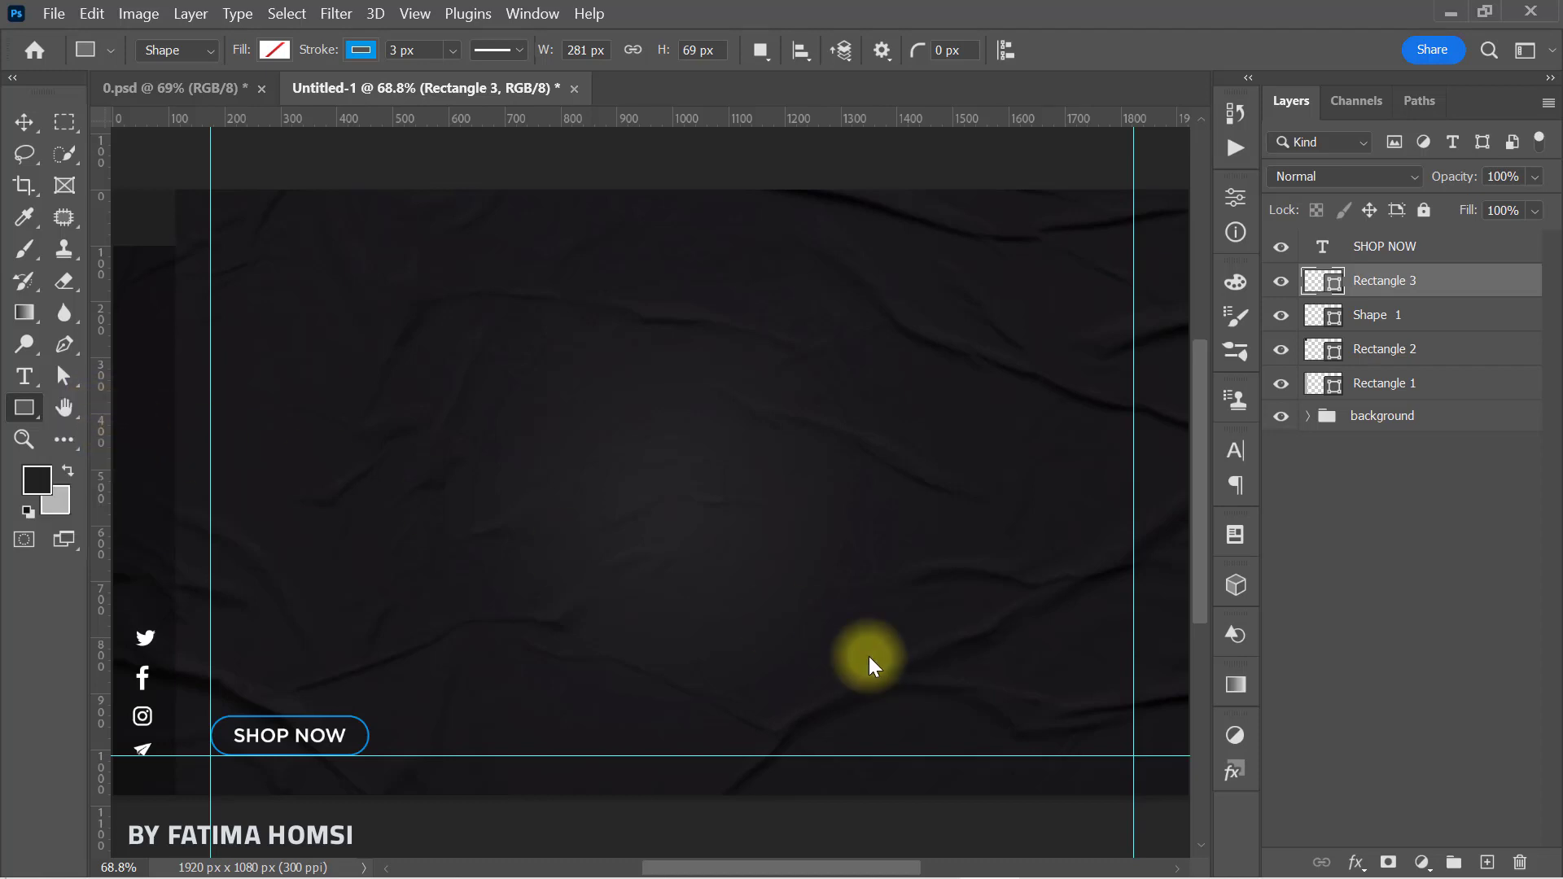
key(shift+u)
drag(1006, 700, 1064, 742)
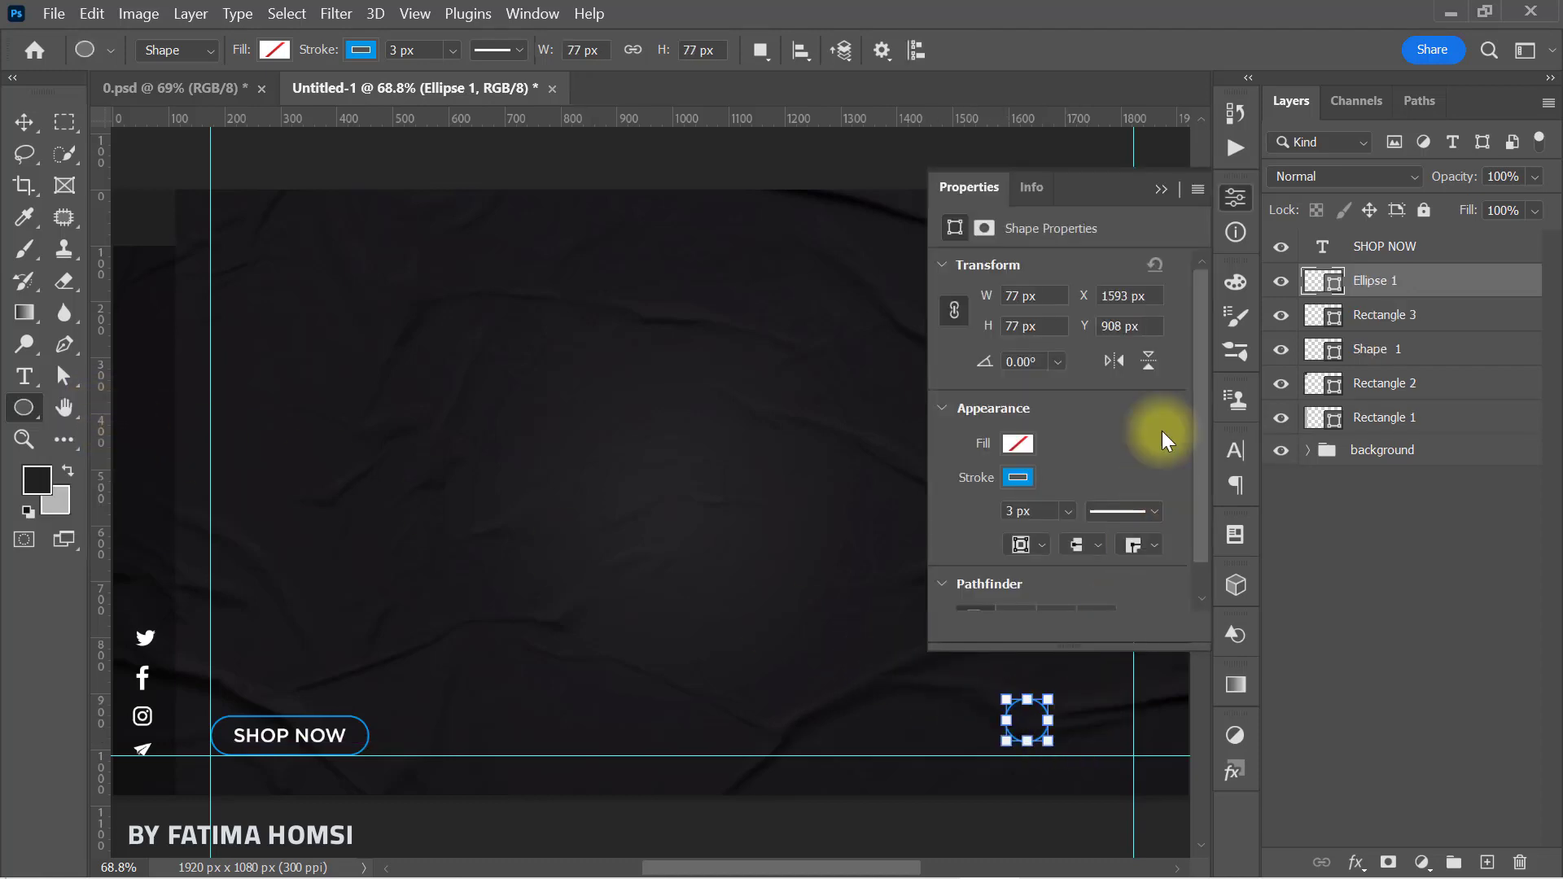
click(1162, 188)
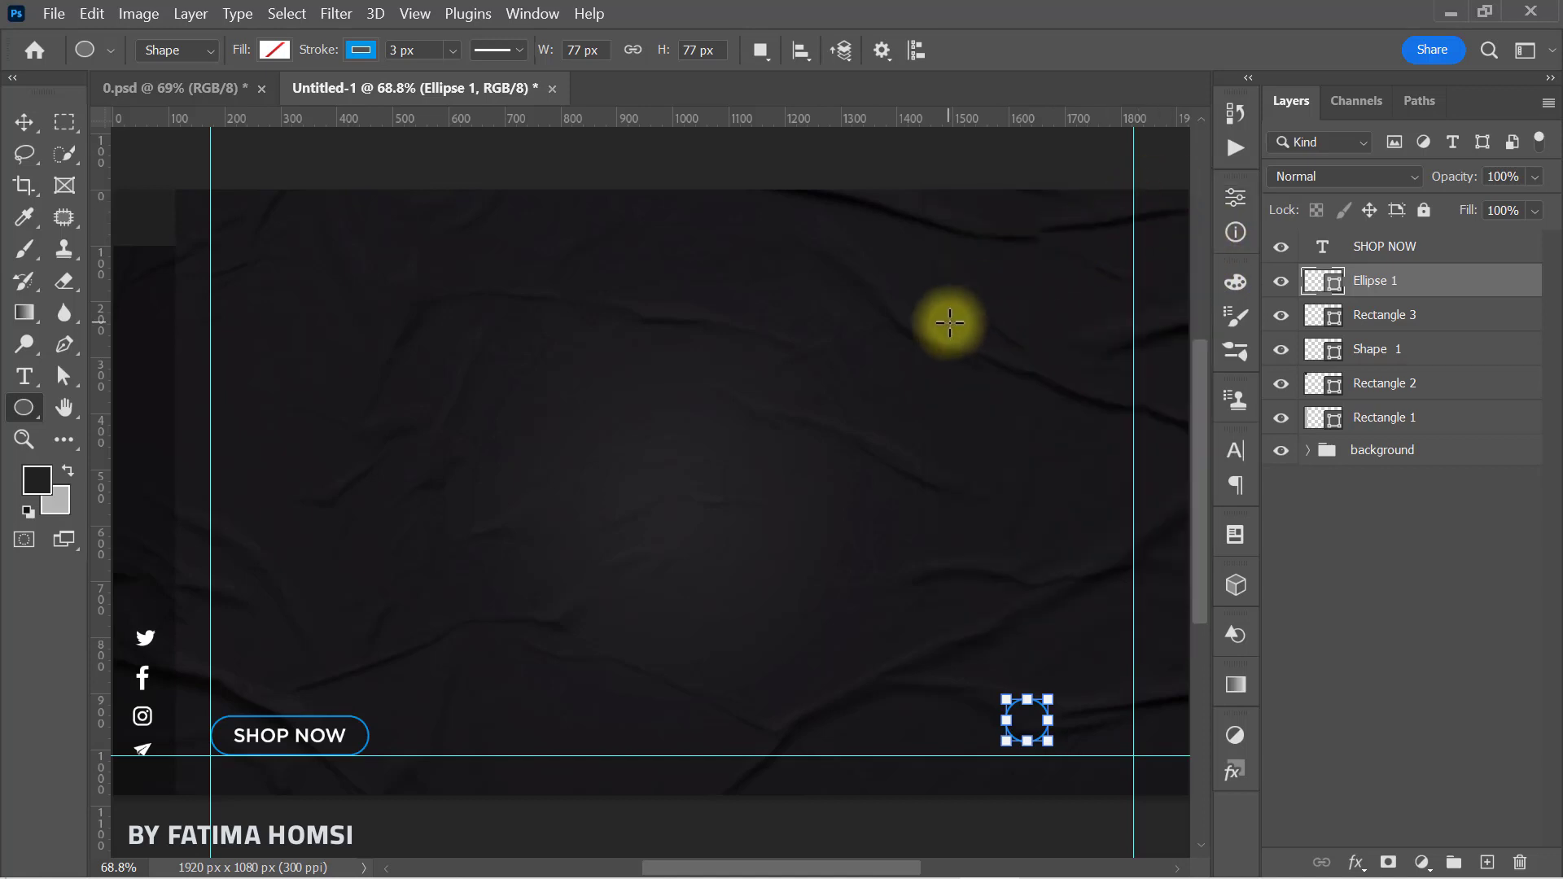
Move the circle slightly right and down to X 1641 px, Y 961.07 px, just above the horizontal guide.
key(ctrl+t)
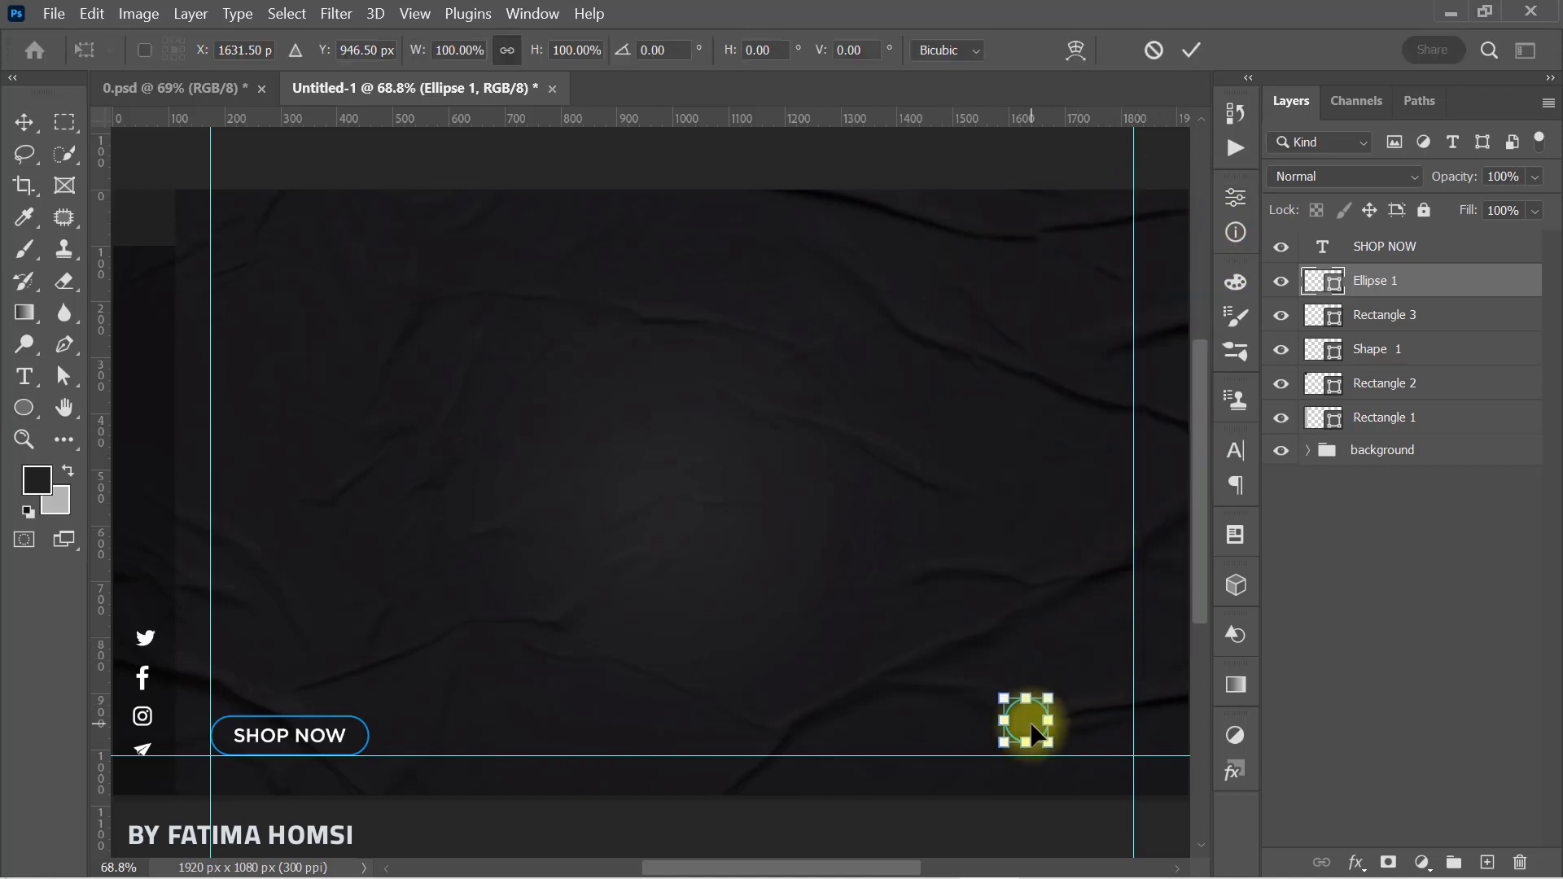
drag(1033, 735, 1038, 744)
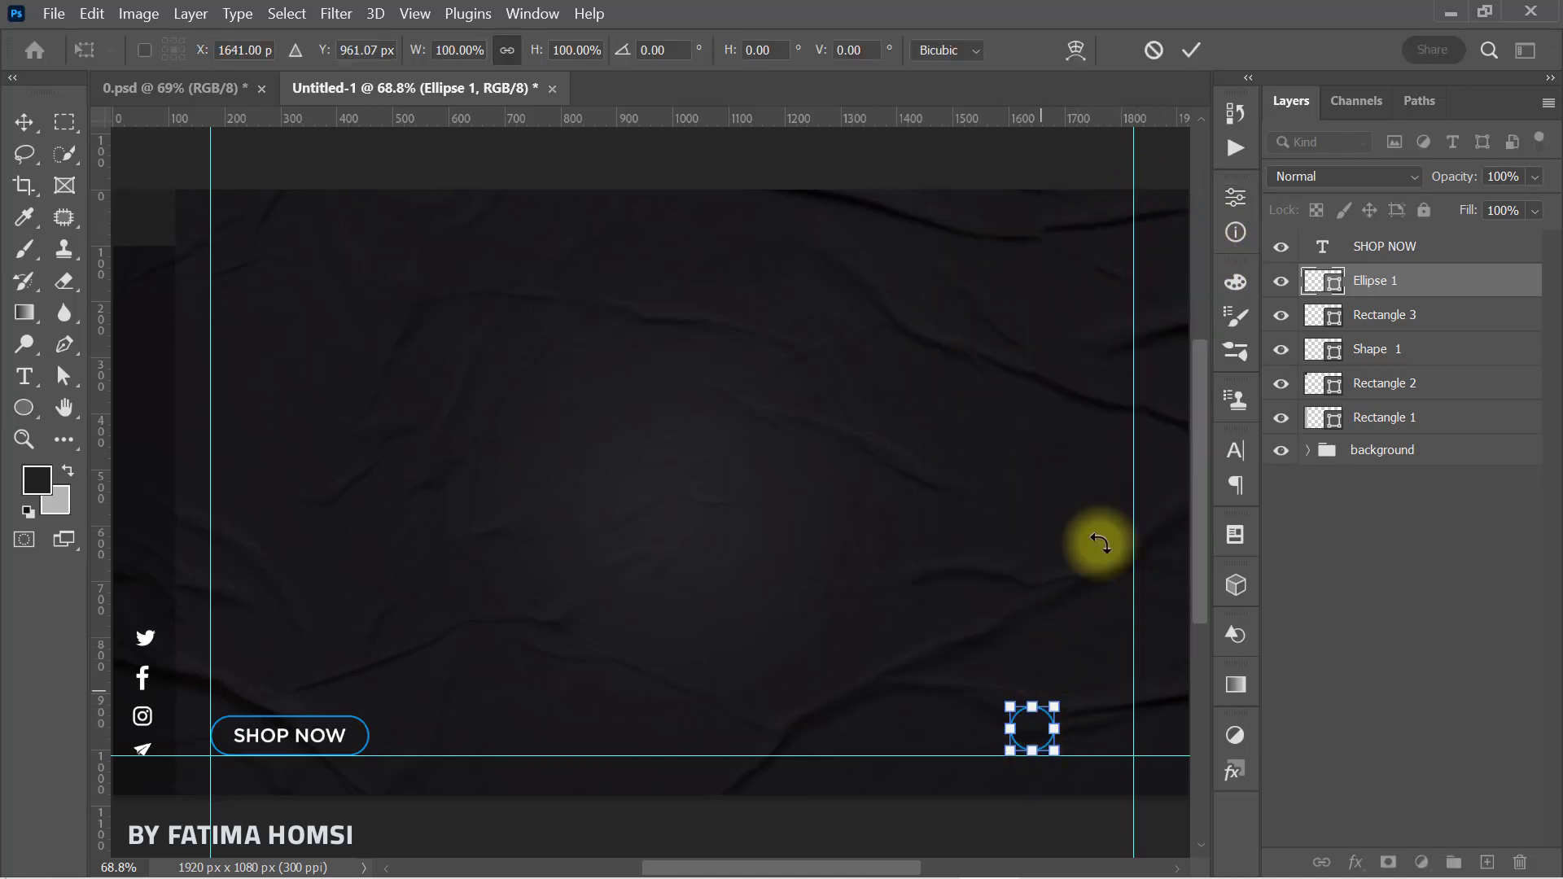
click(1188, 50)
Duplicate the blue circle and move the copy left of the original, to X 1531.50 px, Y 961.50 px.
key(ctrl+j)
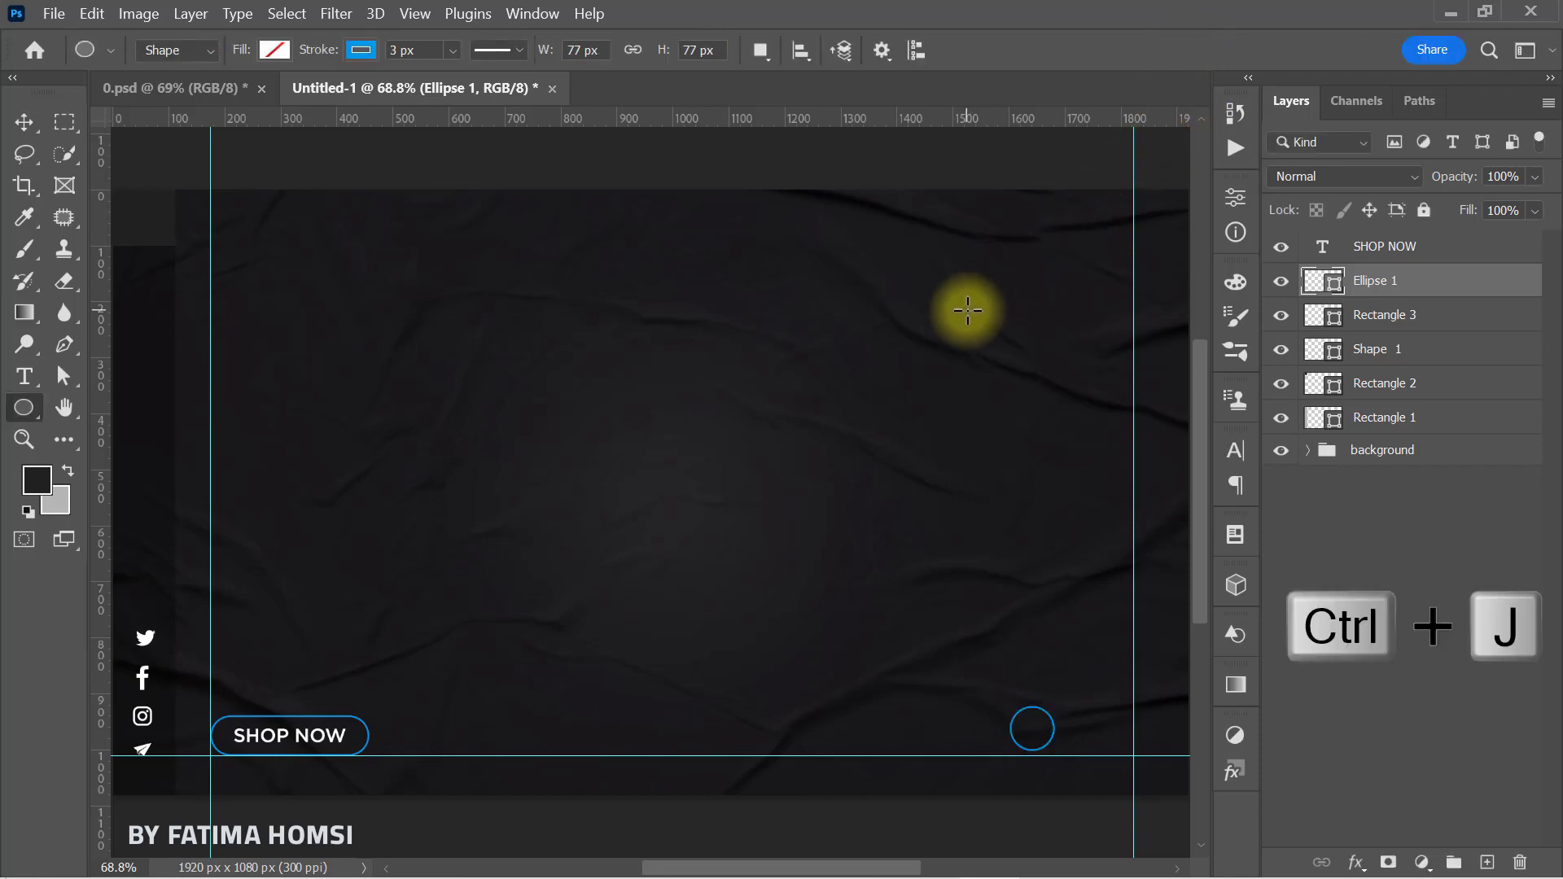
key(ctrl+t)
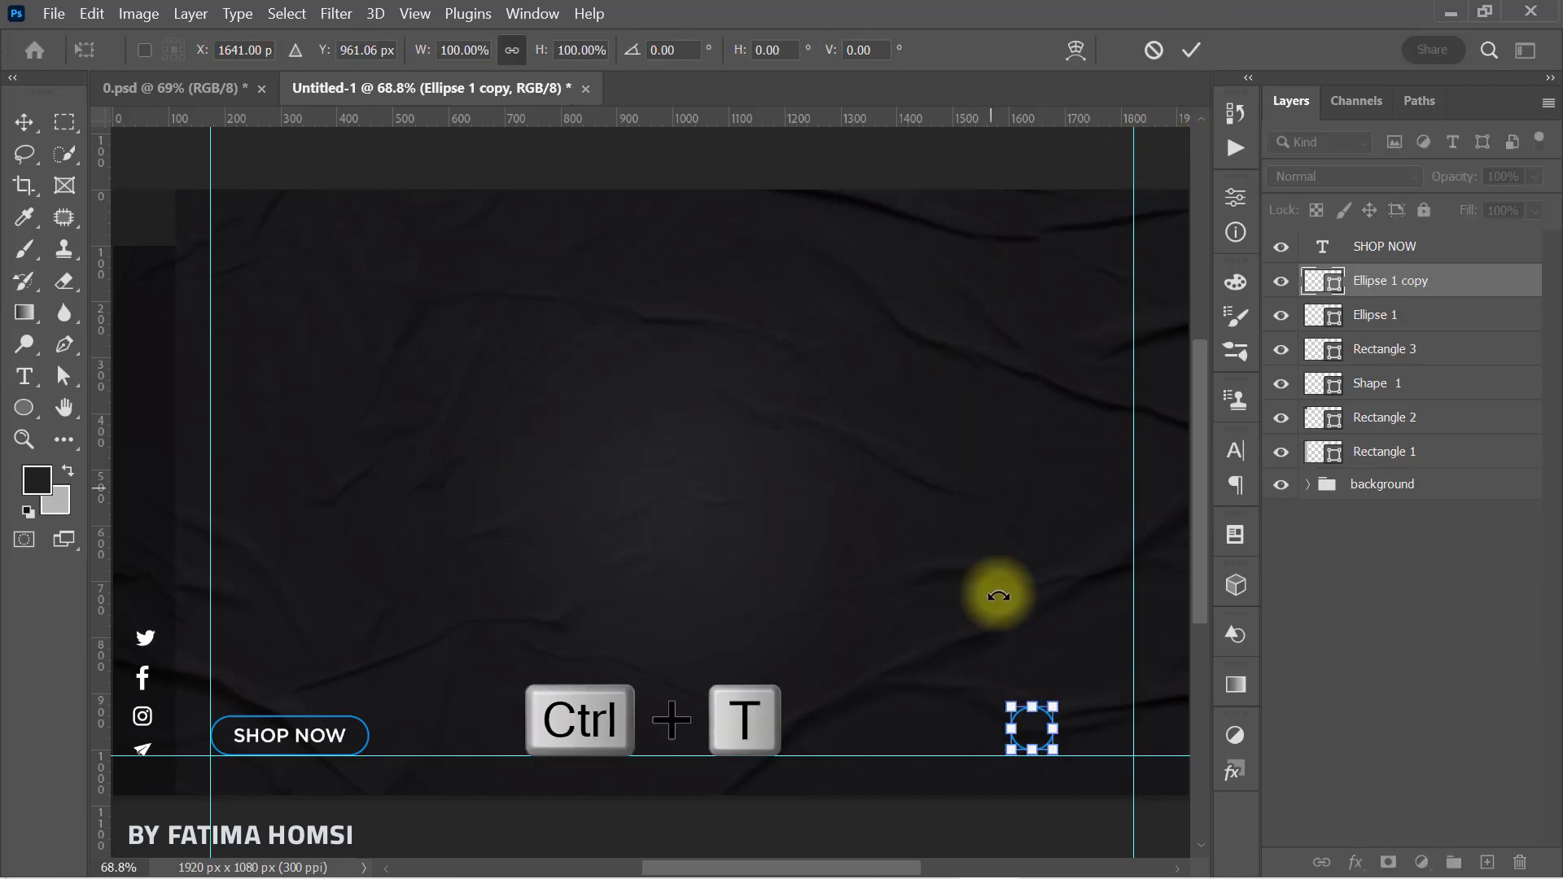
drag(1034, 733, 977, 737)
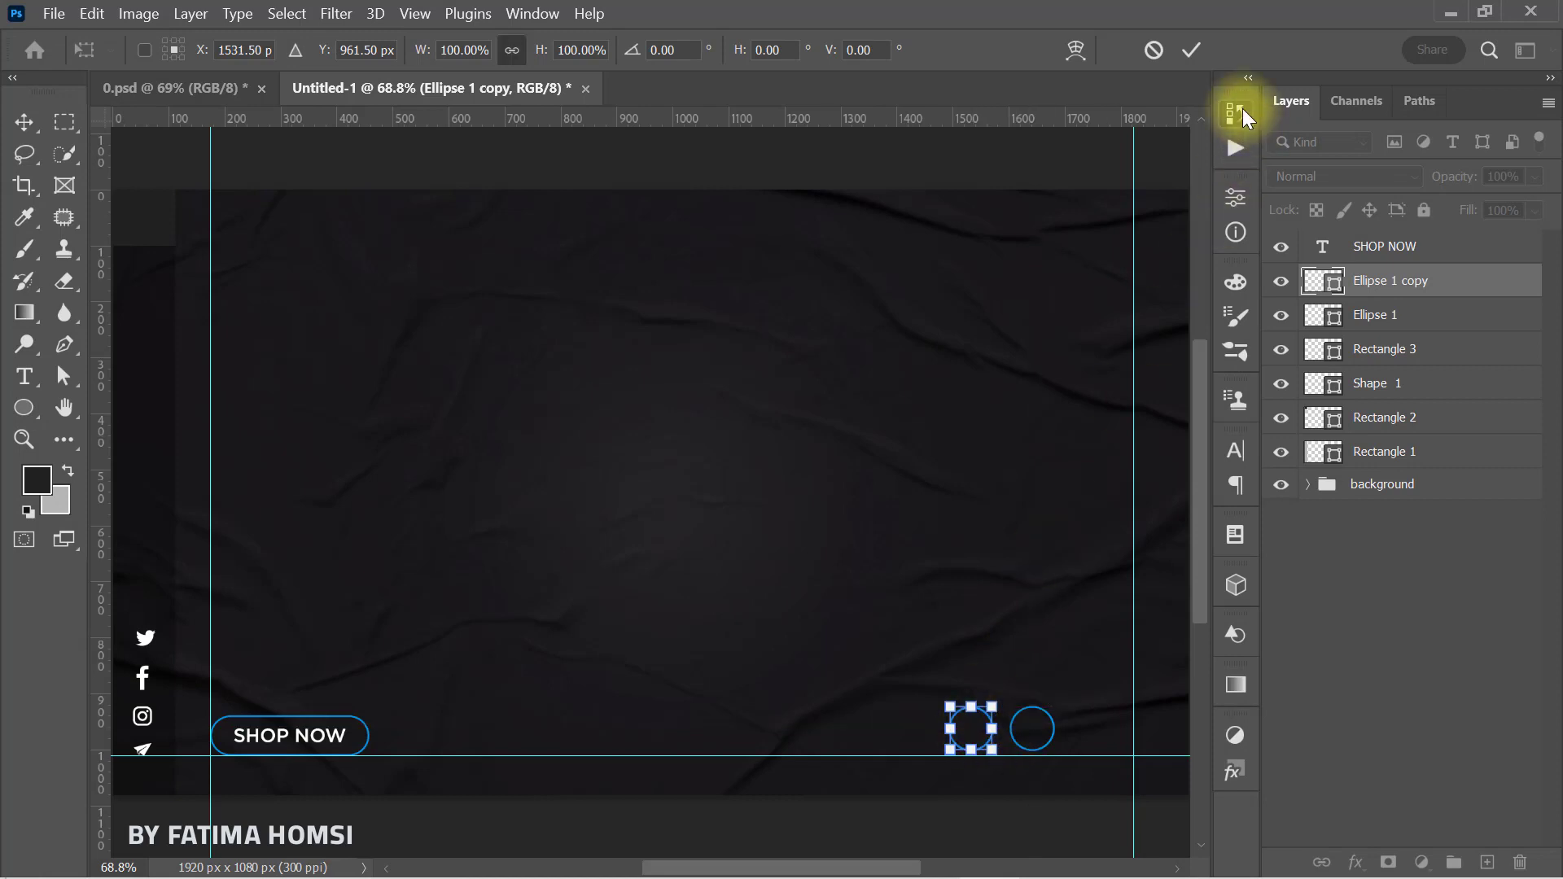
click(1191, 50)
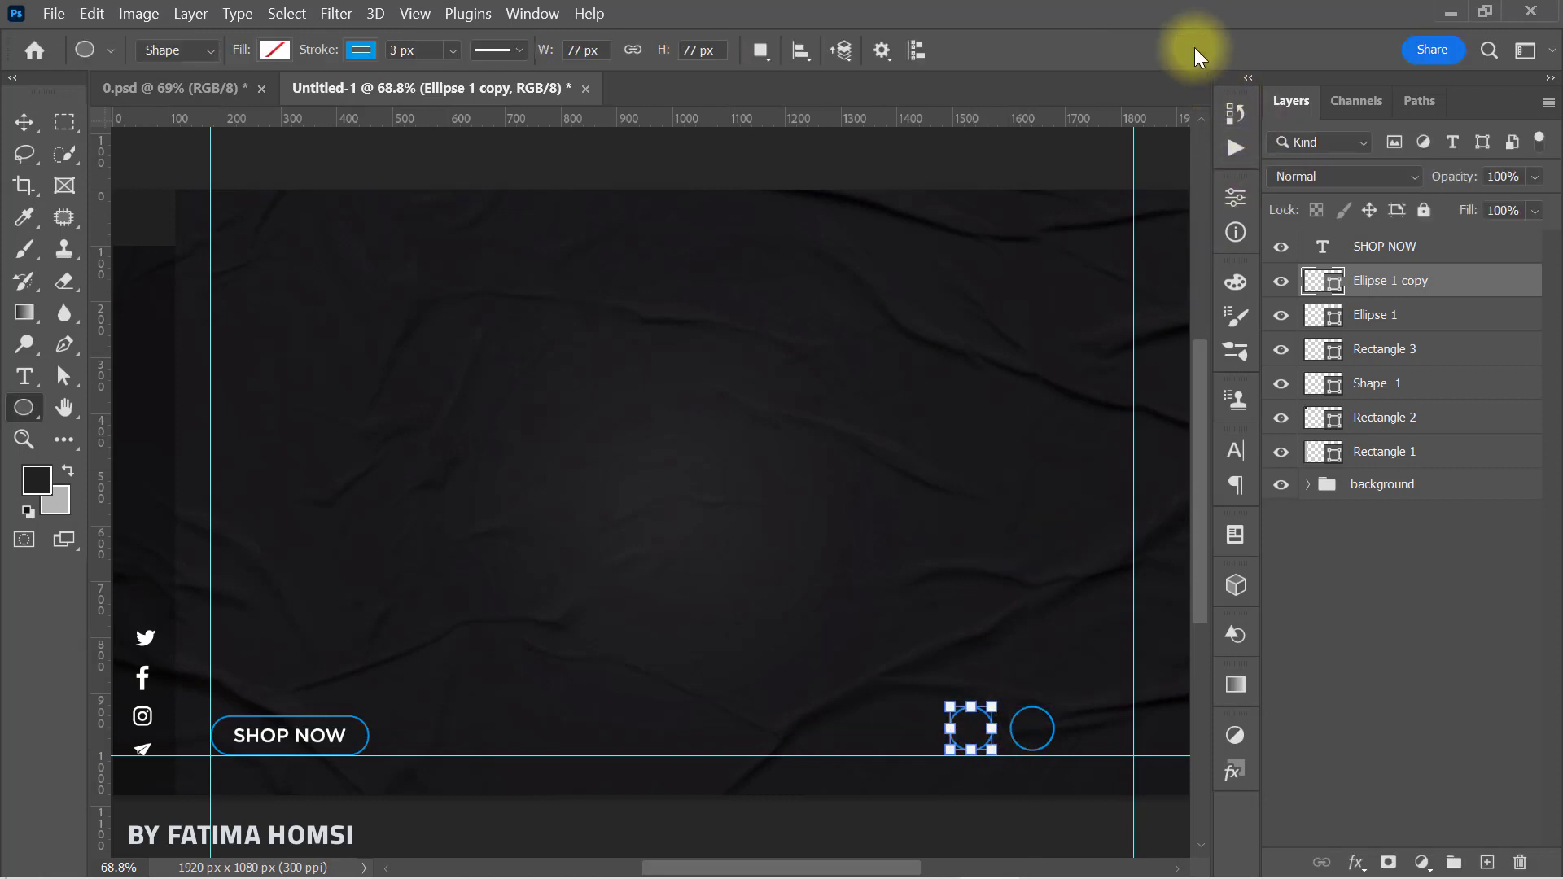
Draw a right-pointing arrow custom shape from the shape folder, about 41 x 28 px, inside the right circle.
right_click(25, 414)
click(127, 513)
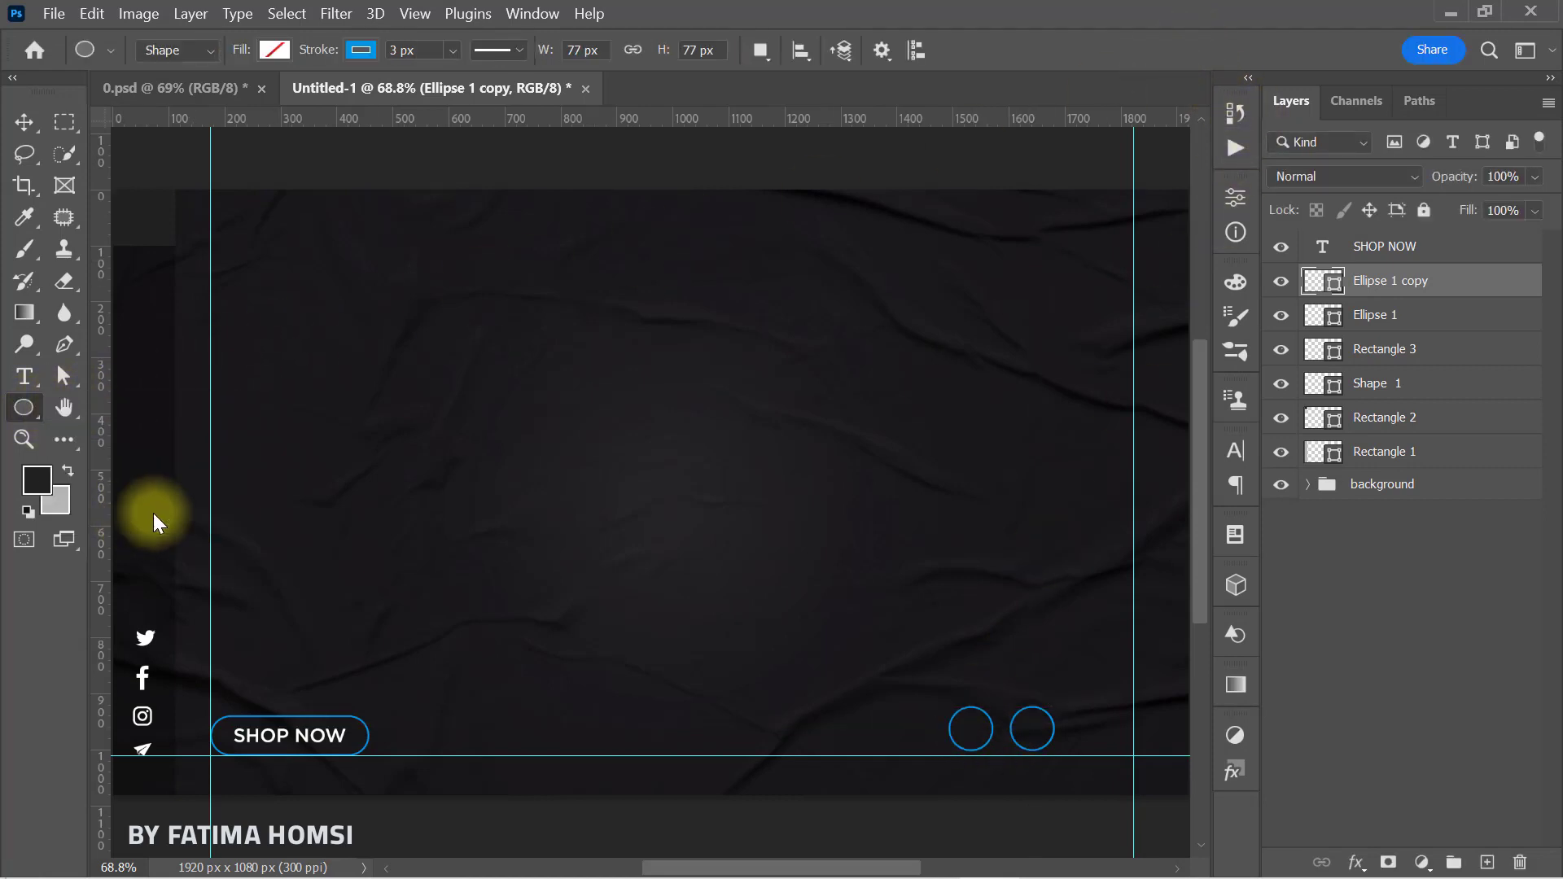
click(990, 52)
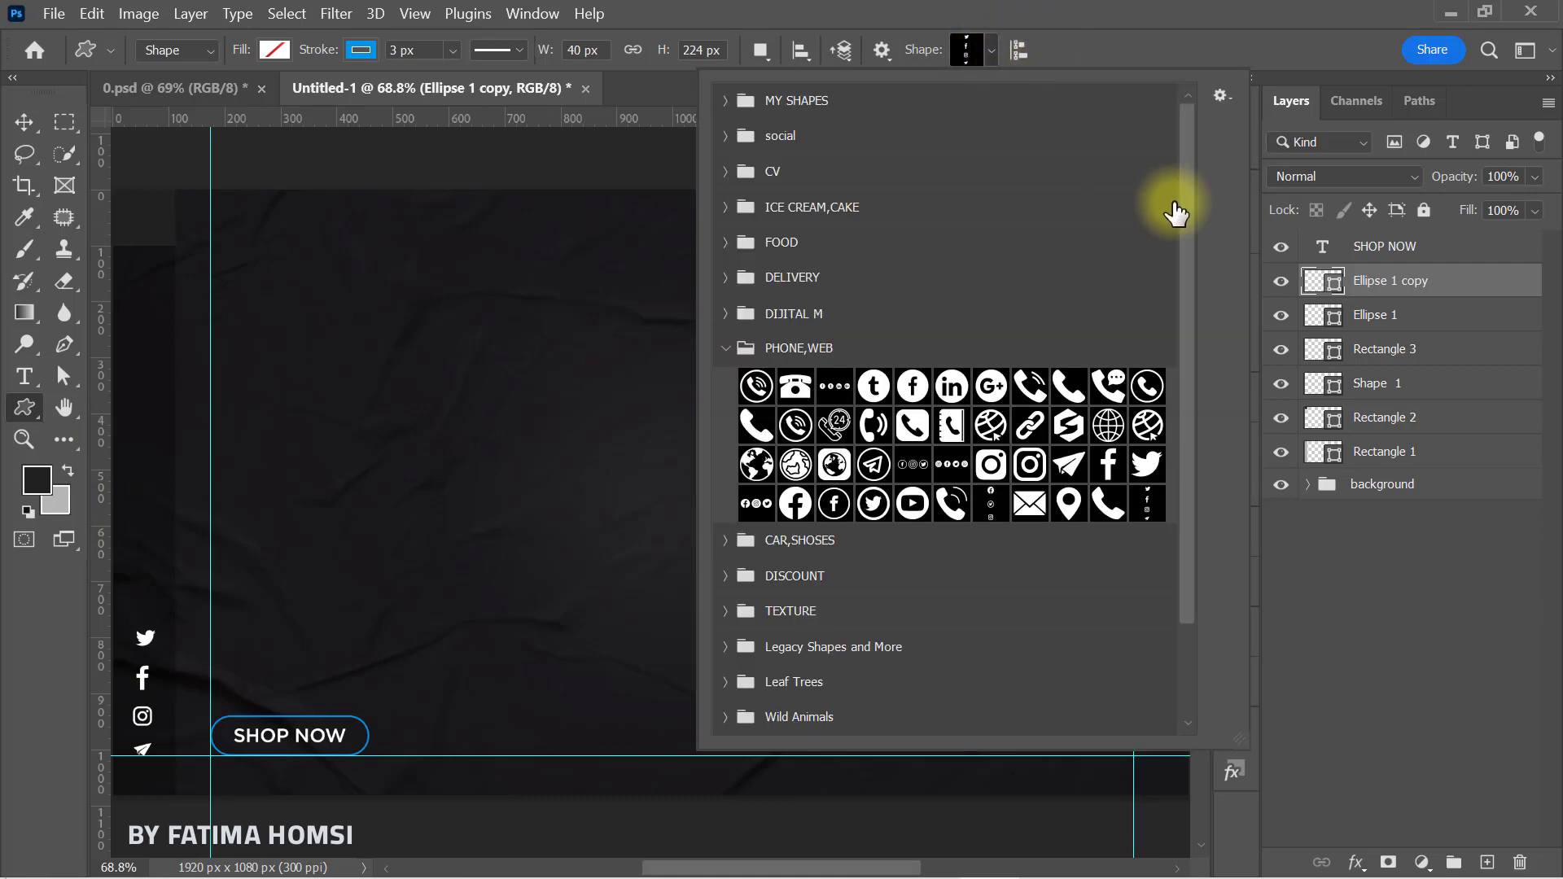
scroll(1181, 259, down, 2)
scroll(1180, 269, down, 1)
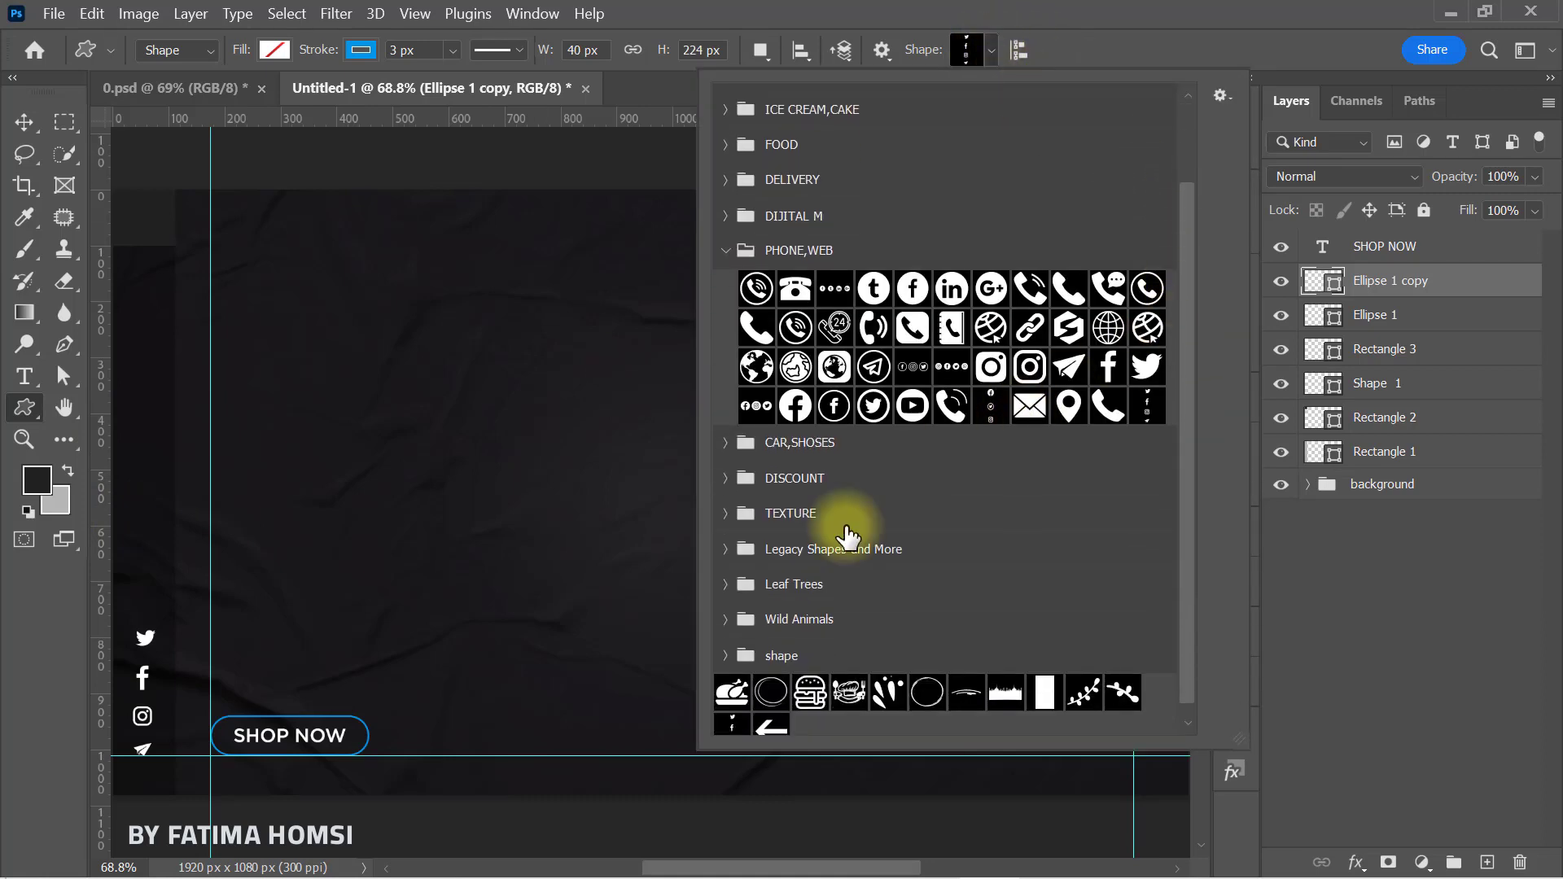
click(723, 657)
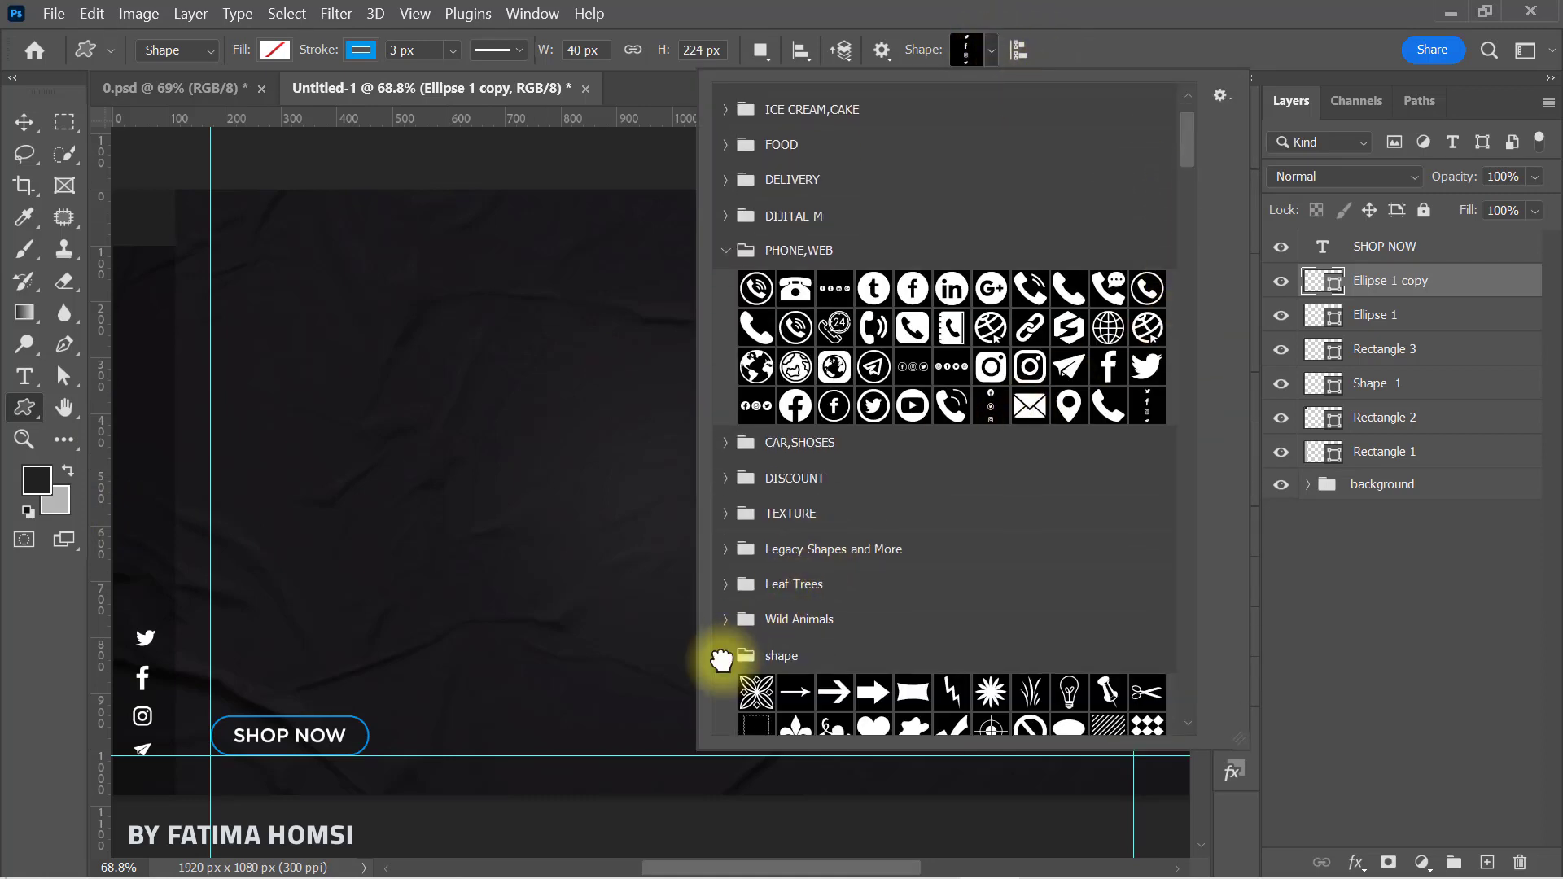
click(833, 692)
click(1184, 50)
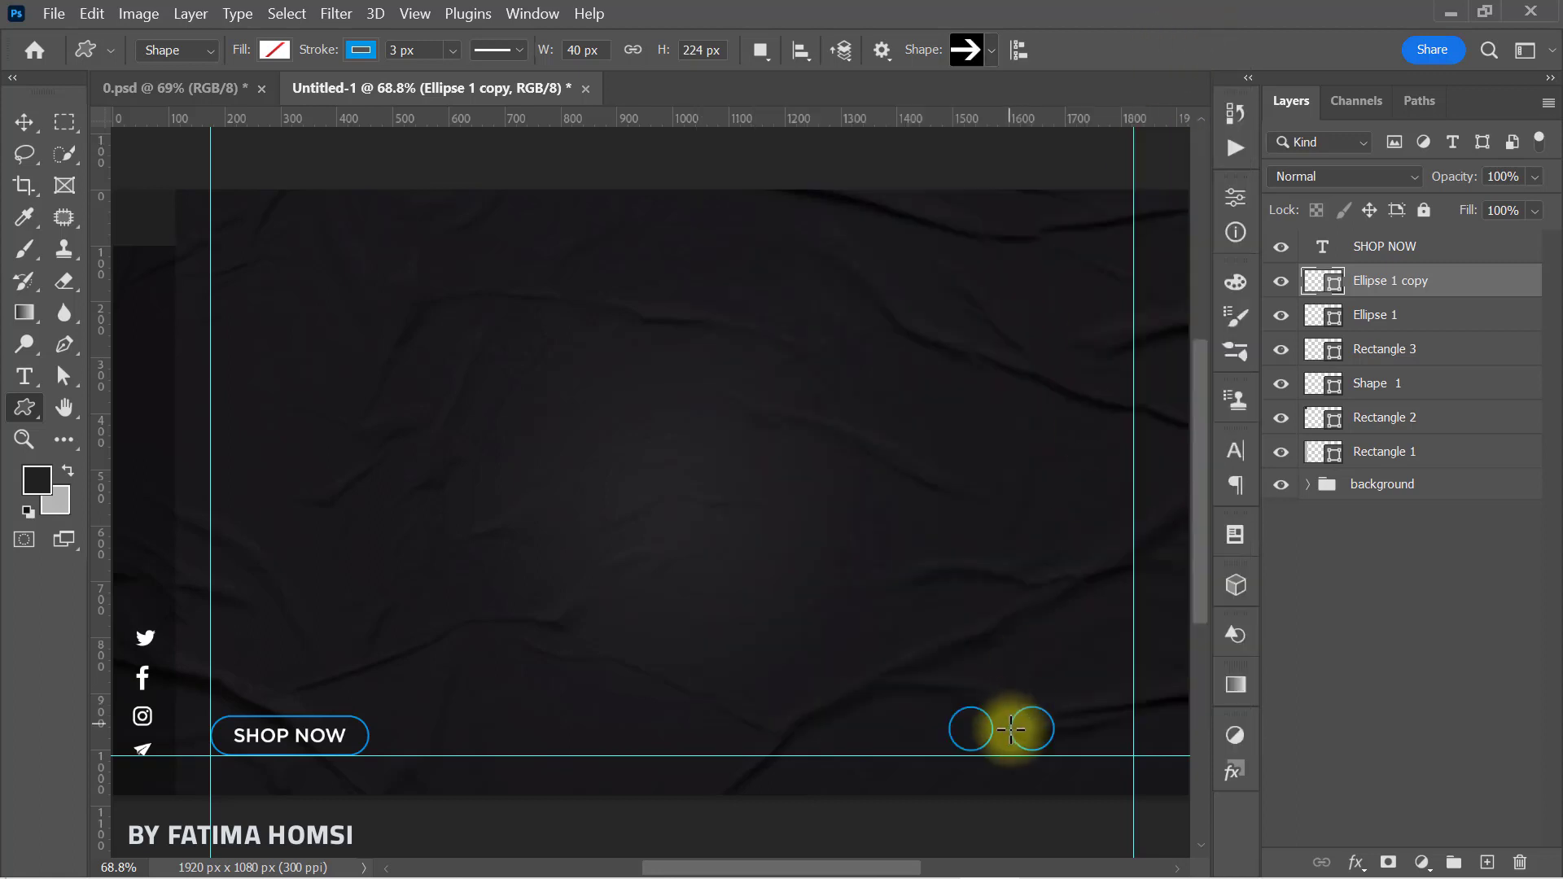
scroll(1039, 736, up, 5)
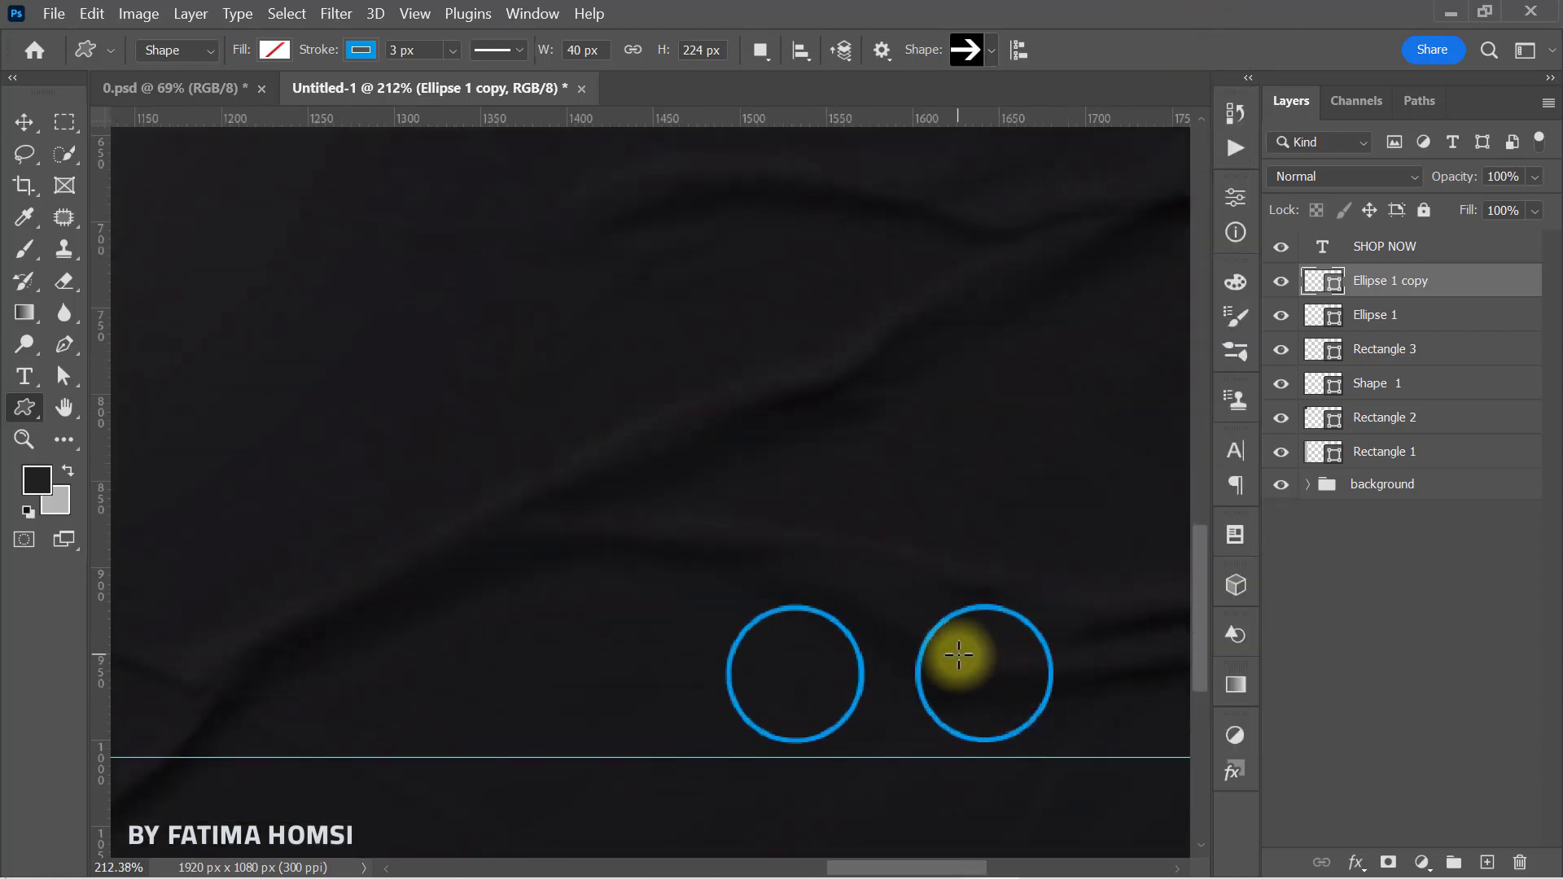
drag(959, 655, 1027, 701)
click(1161, 190)
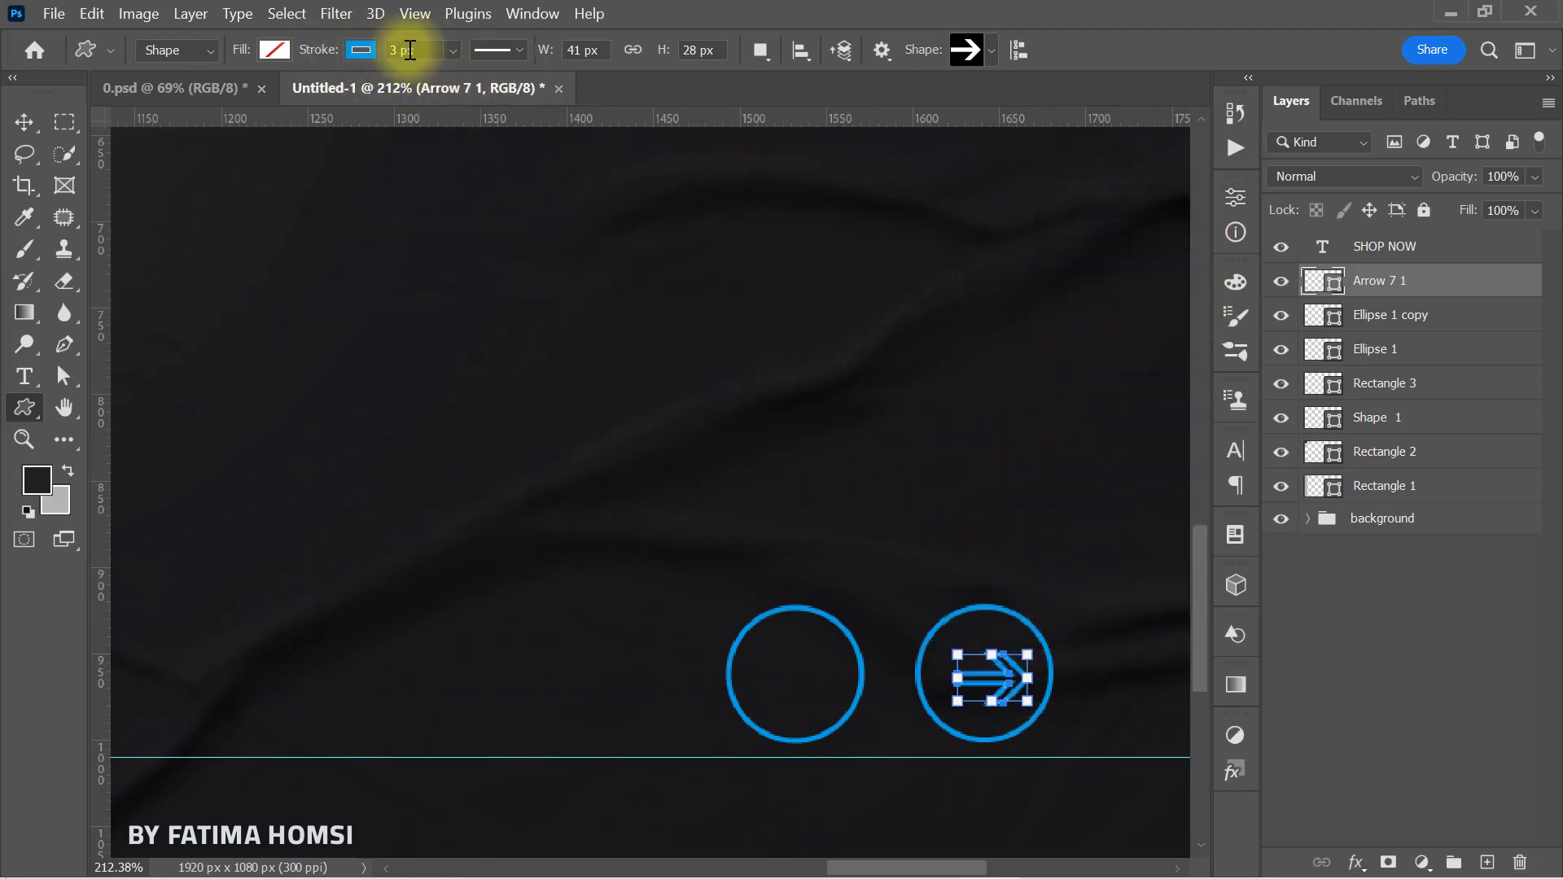
Remove the arrow's stroke and fill it with the recently used blue.
click(357, 51)
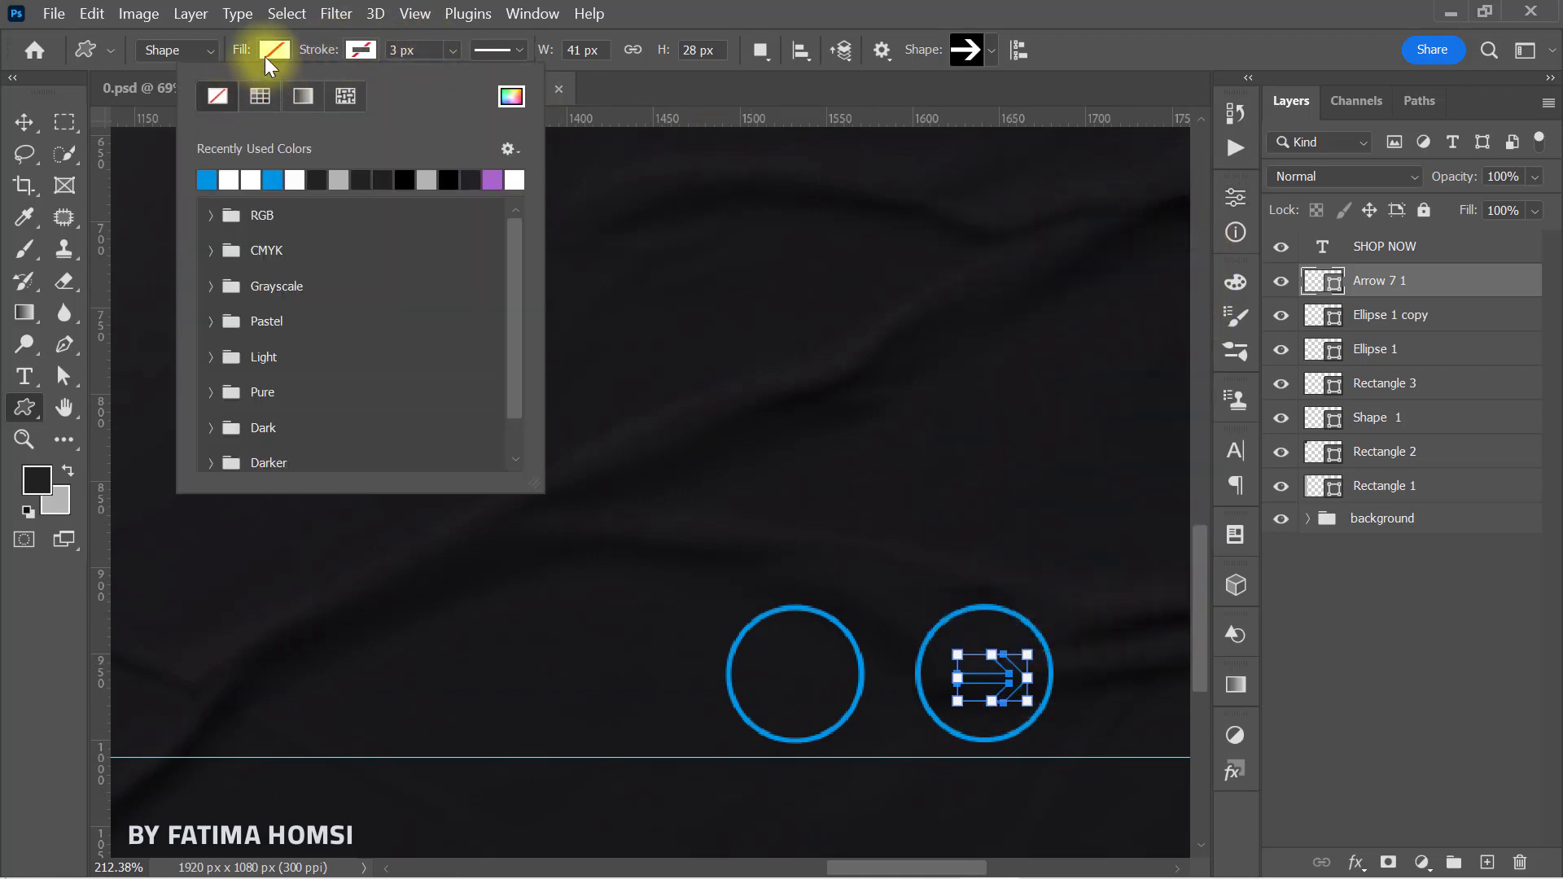
click(267, 50)
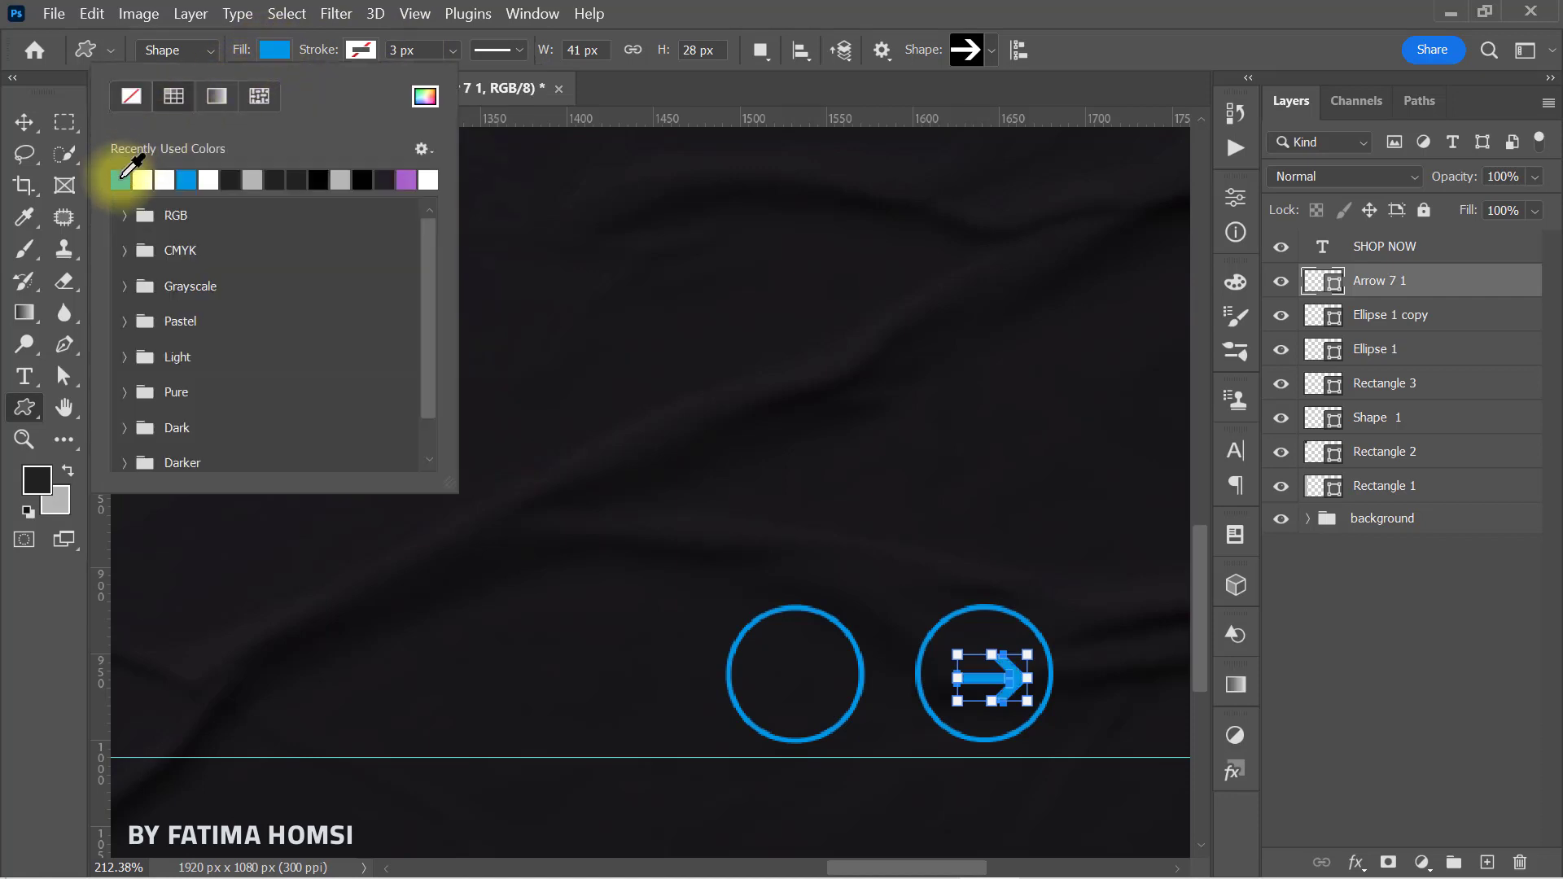
click(865, 8)
Center the arrow inside the right circle at X 1641 px, Y 961.50 px.
key(ctrl+t)
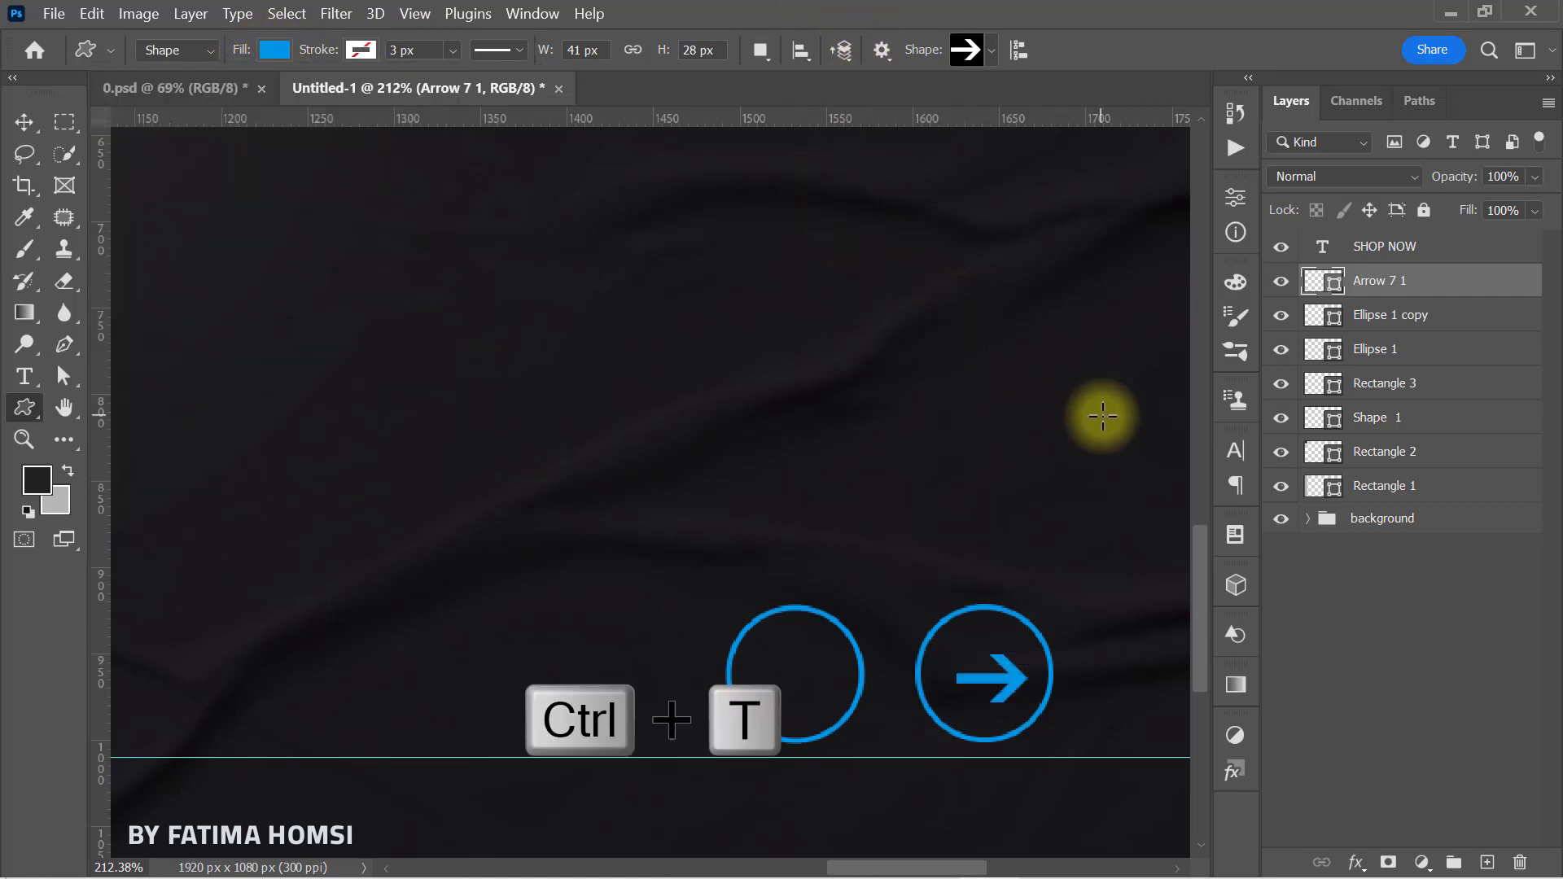
drag(1003, 680, 990, 672)
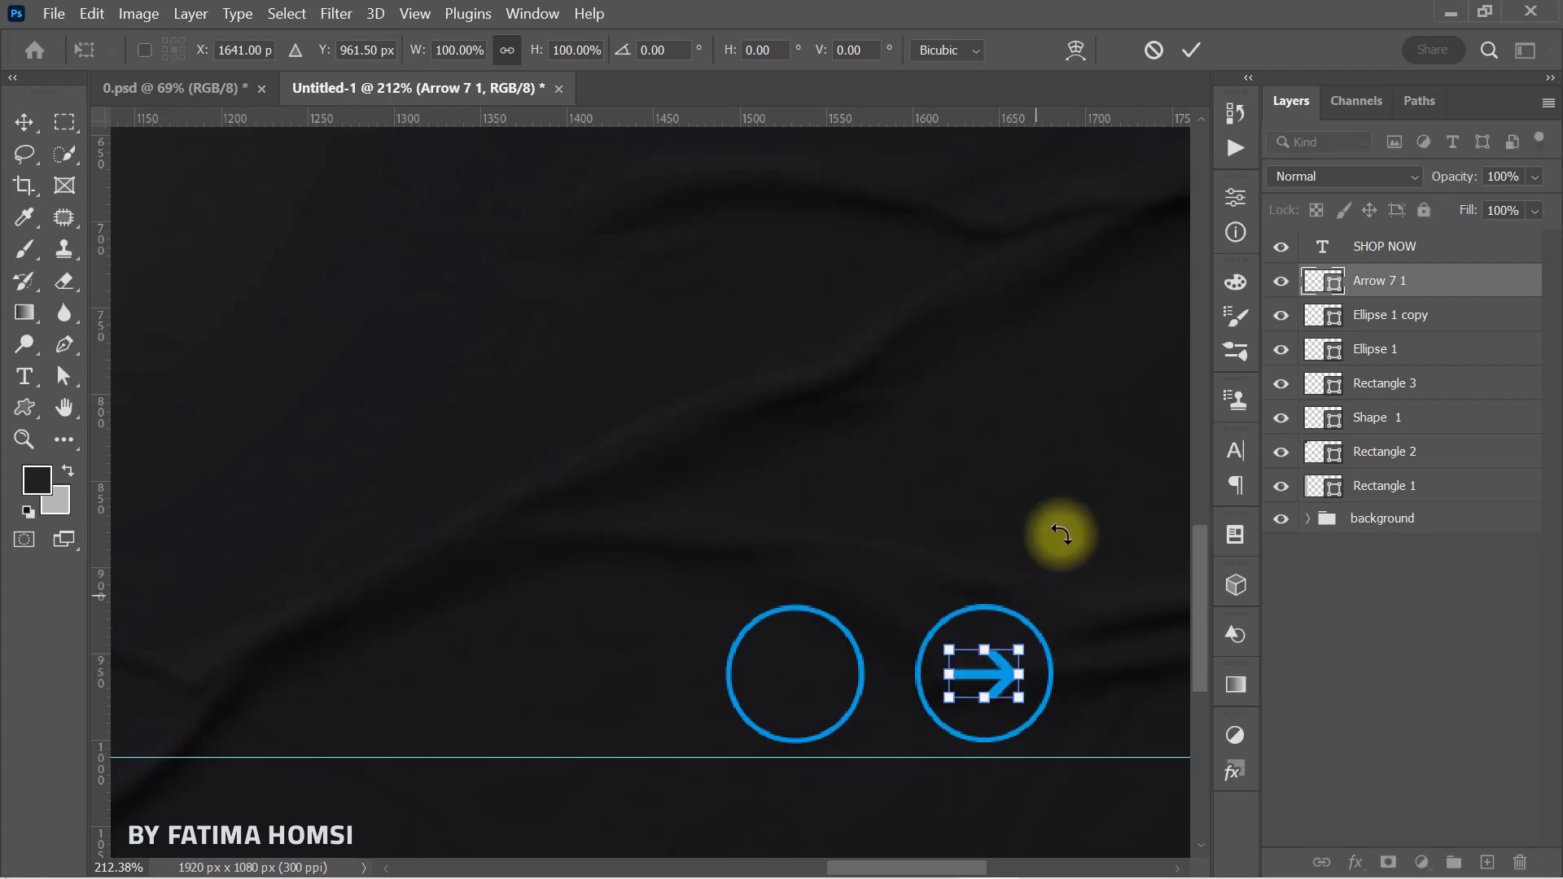
key(Return)
Duplicate the arrow, flip the copy horizontally and center it inside the left circle.
key(ctrl+j)
drag(1064, 513, 894, 492)
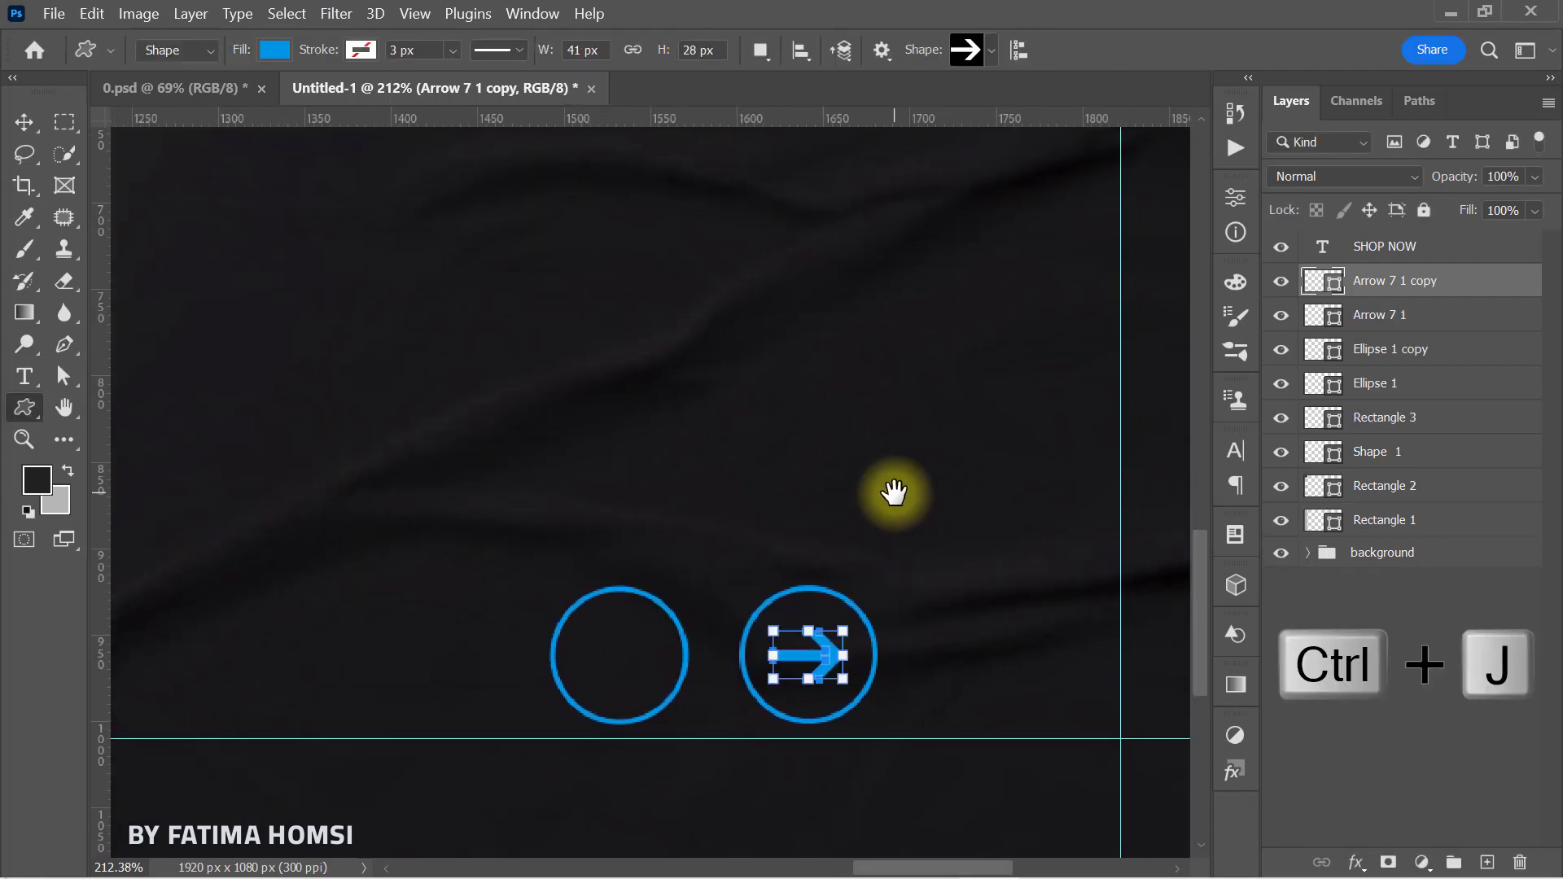
key(ctrl+t)
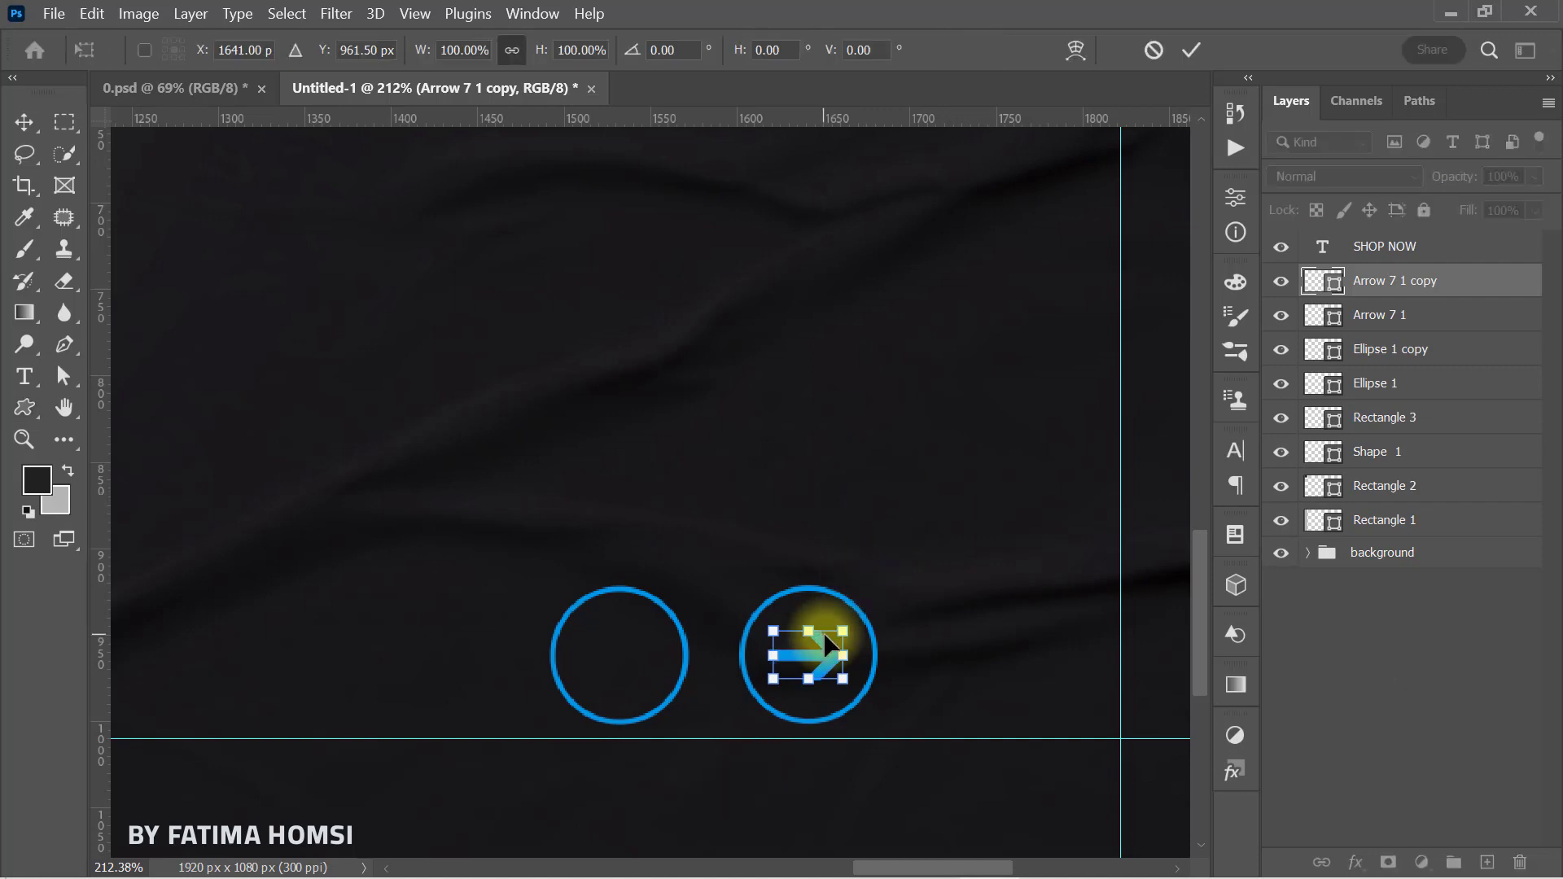
right_click(823, 631)
click(883, 599)
drag(805, 648, 617, 664)
click(1189, 47)
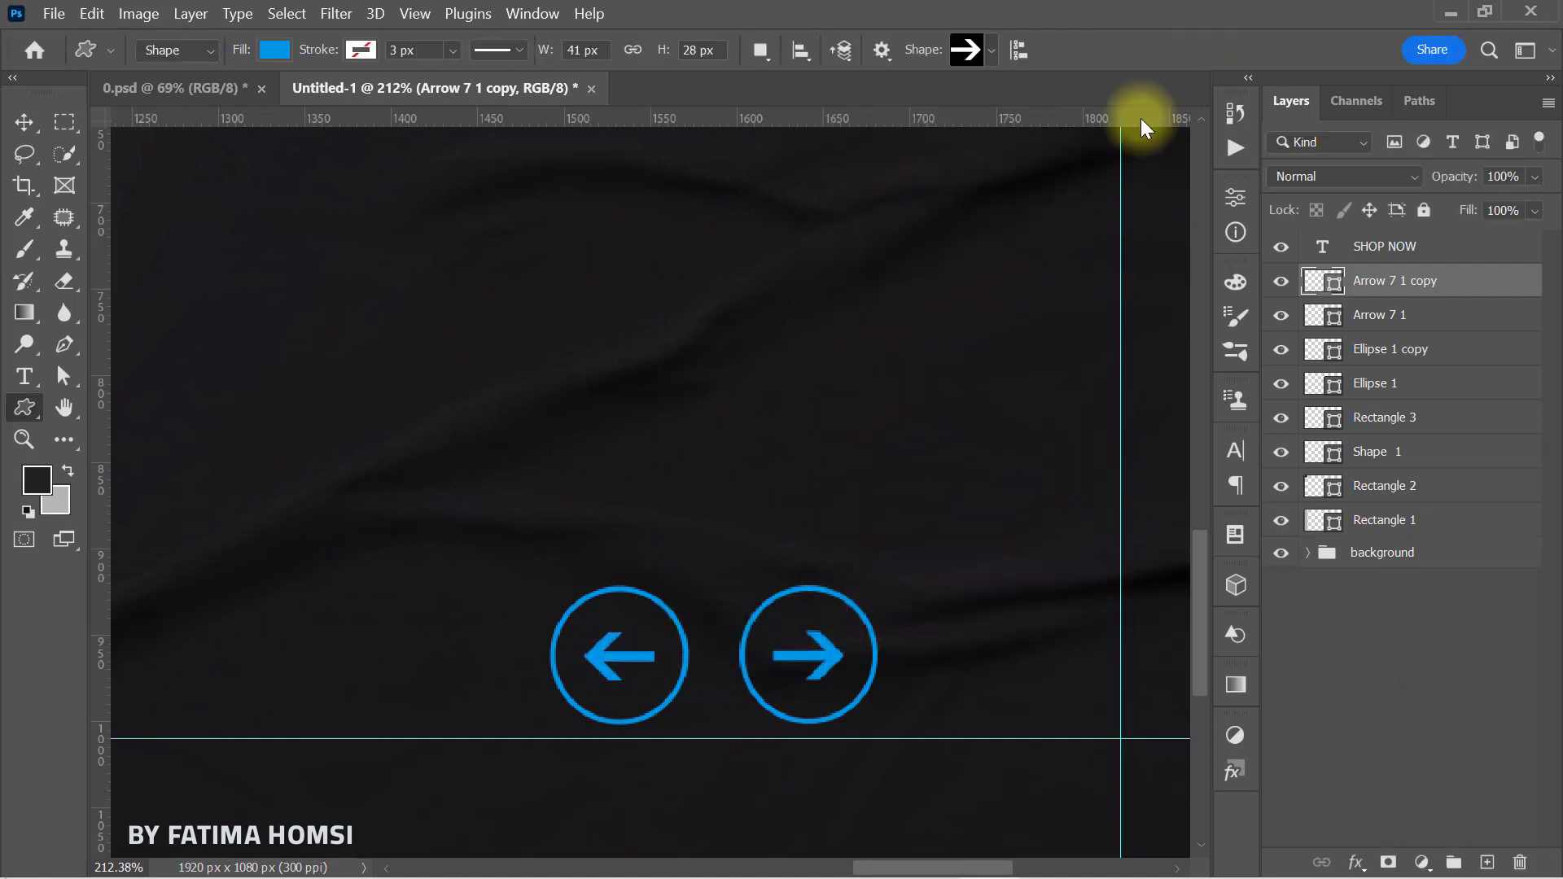
scroll(1004, 324, down, 5)
scroll(1004, 324, down, 3)
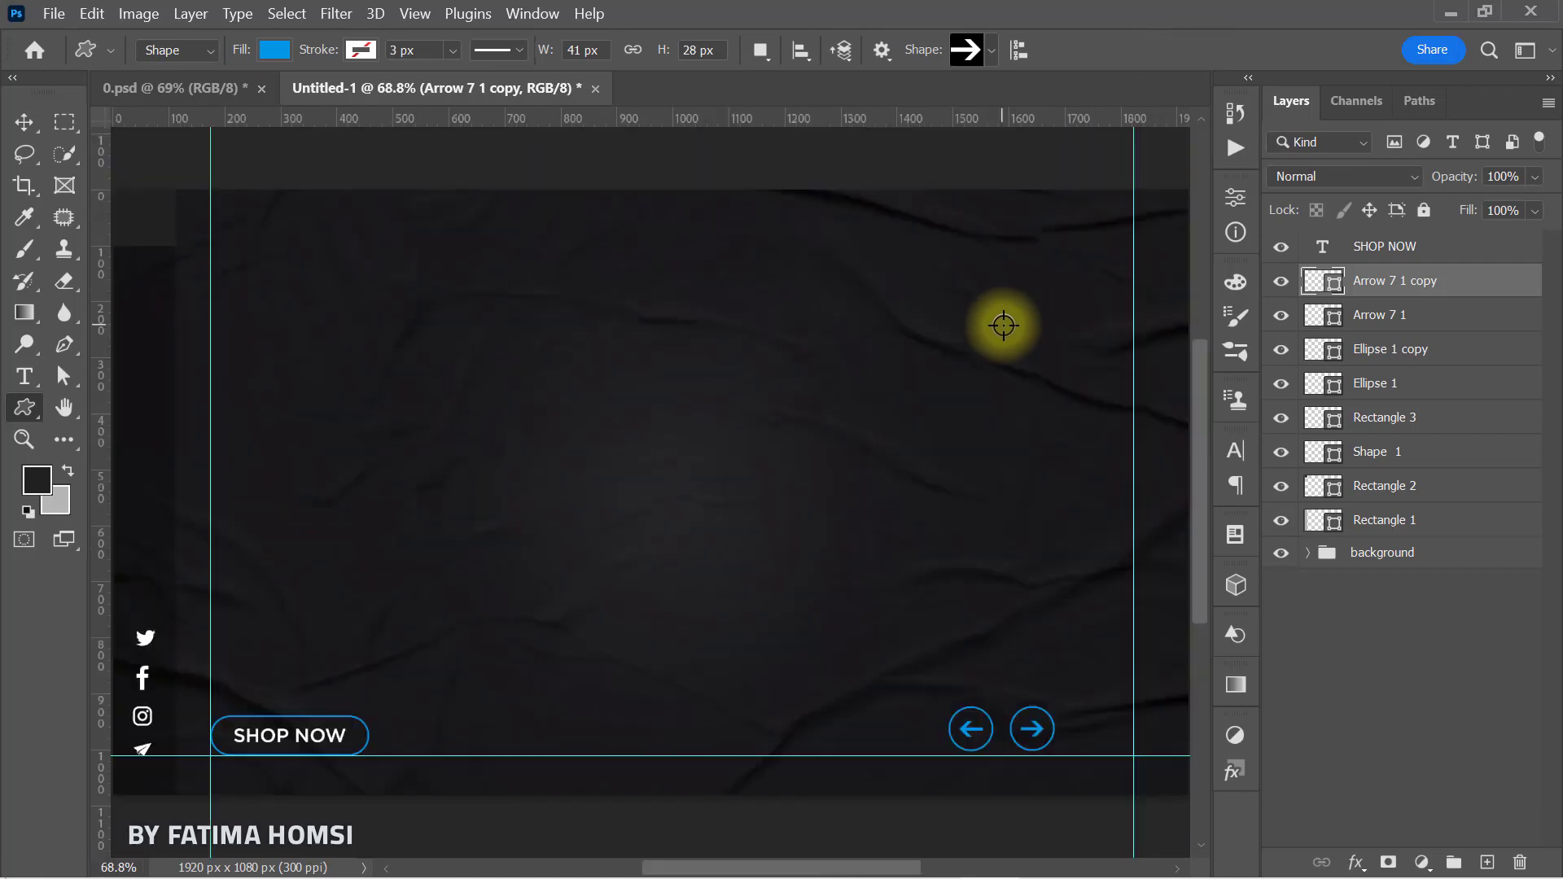
Add the white text "More" in Gotham Medium near the middle of the canvas.
click(23, 382)
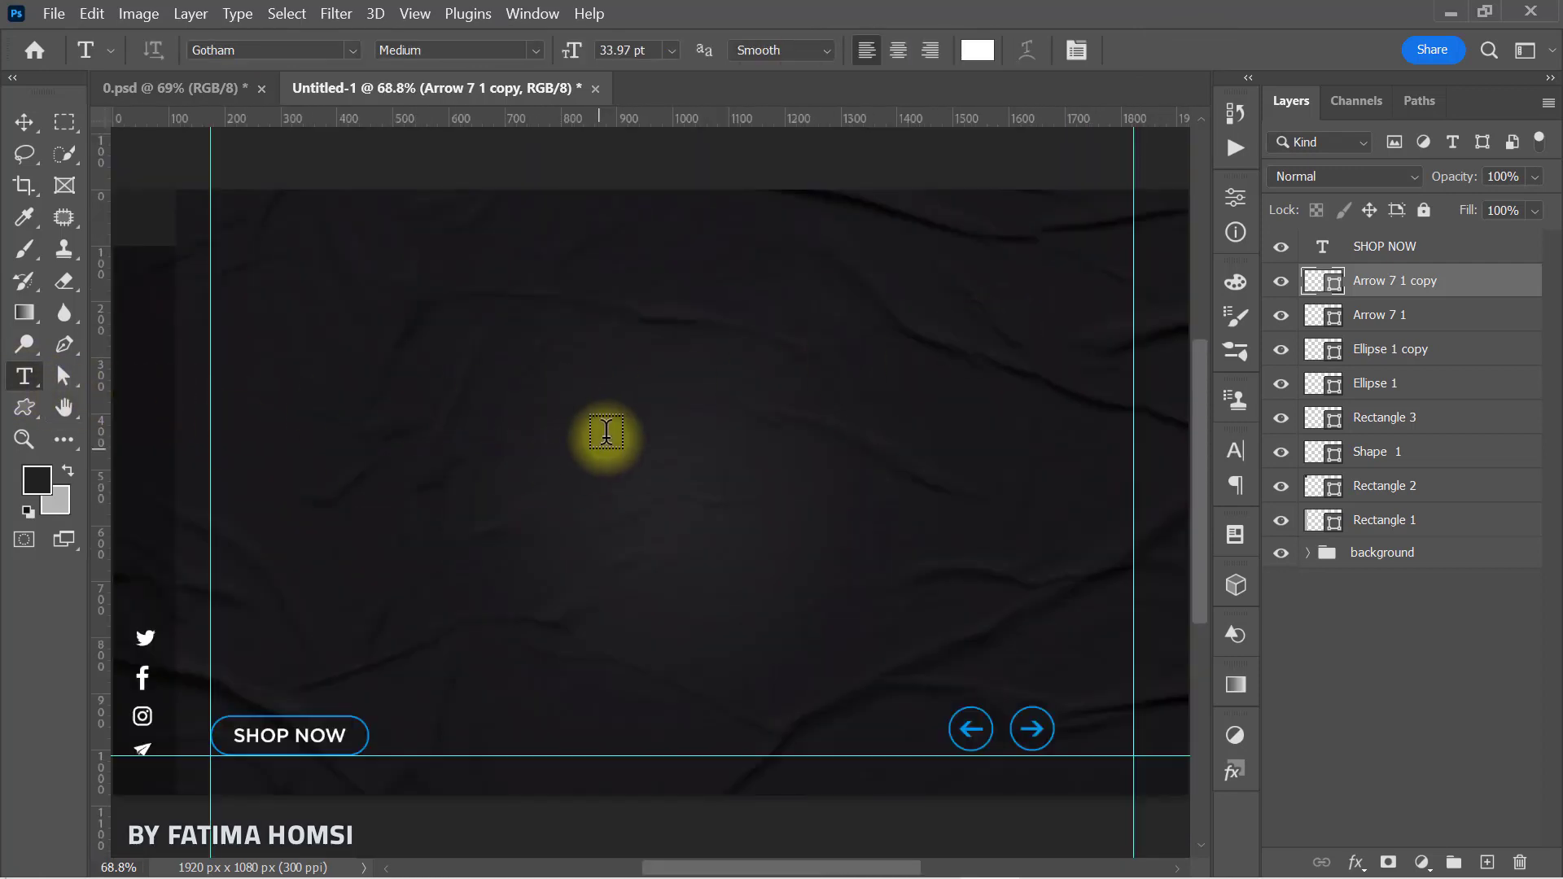
click(604, 461)
text(More)
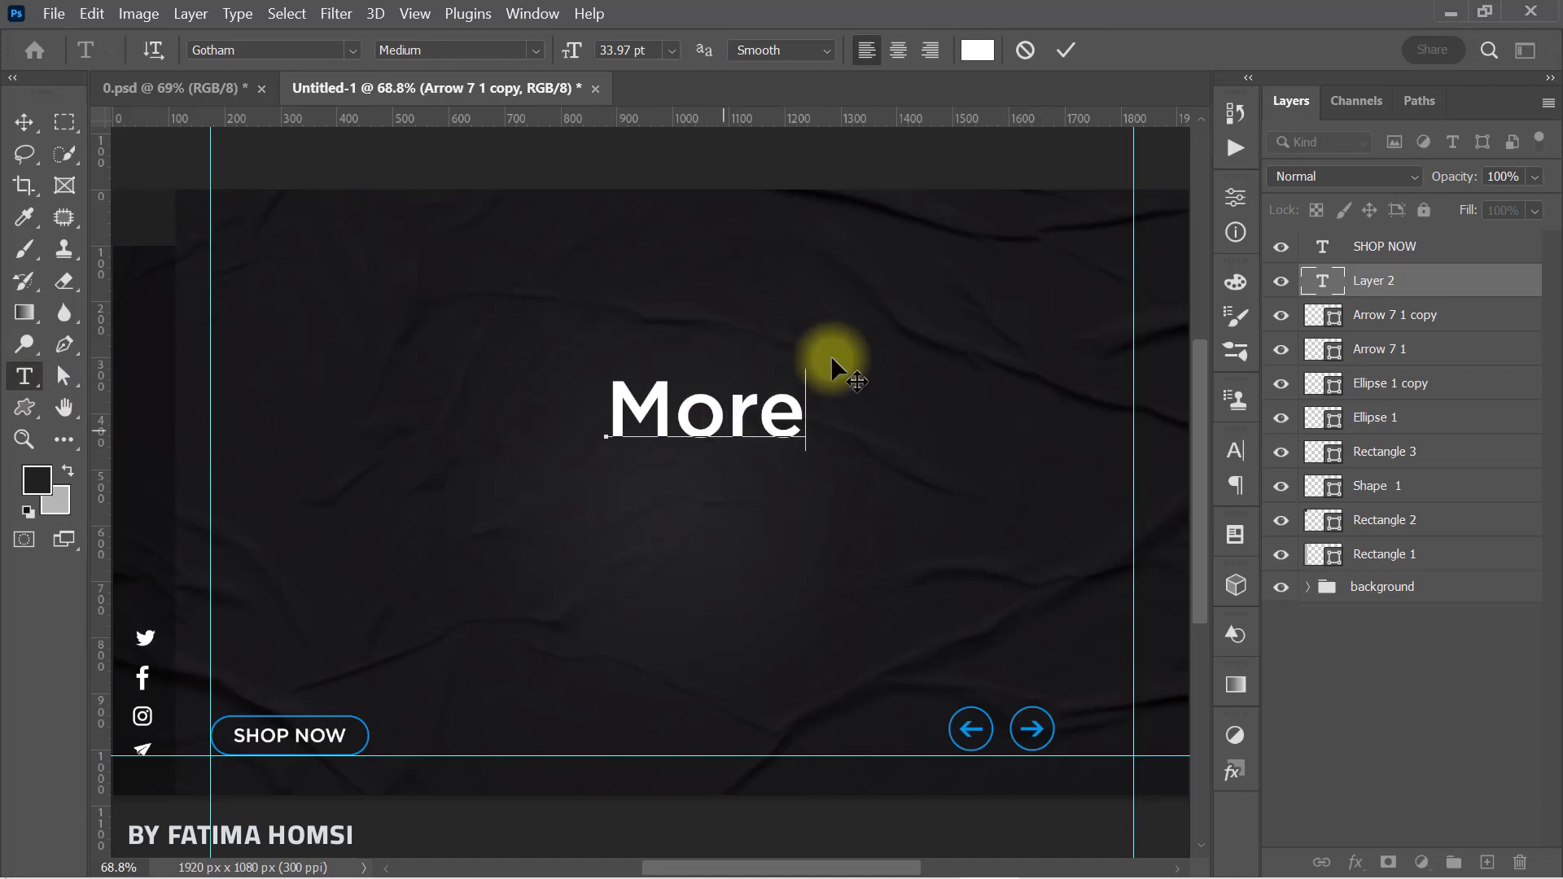
click(1057, 53)
Scale the More text to 34.34% and place it beside the right arrow circle, ending at the vertical guide.
key(ctrl+t)
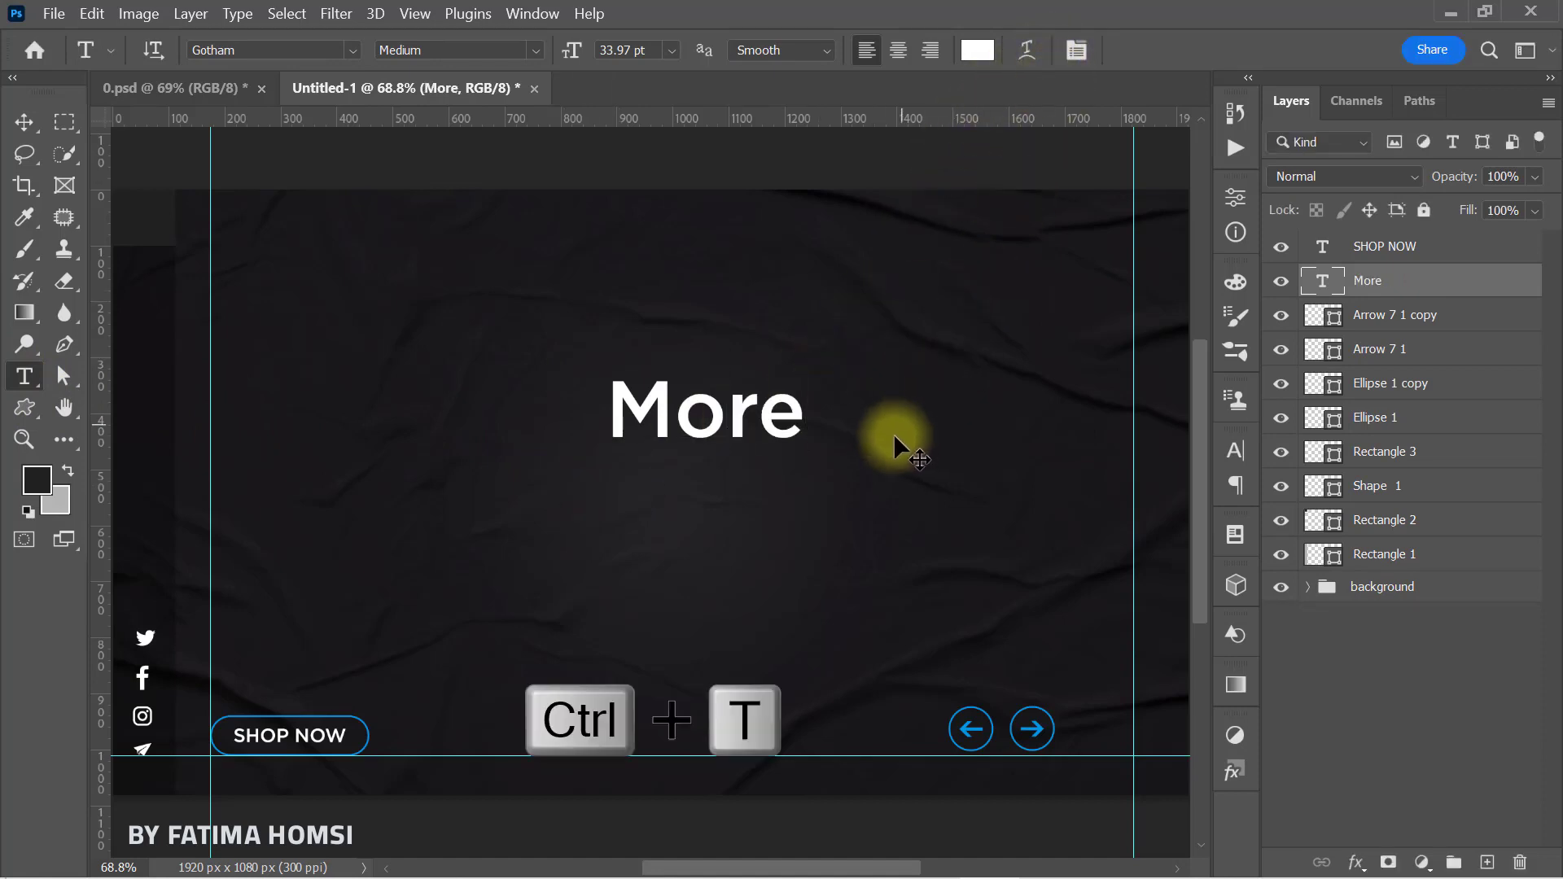
drag(808, 364, 1091, 728)
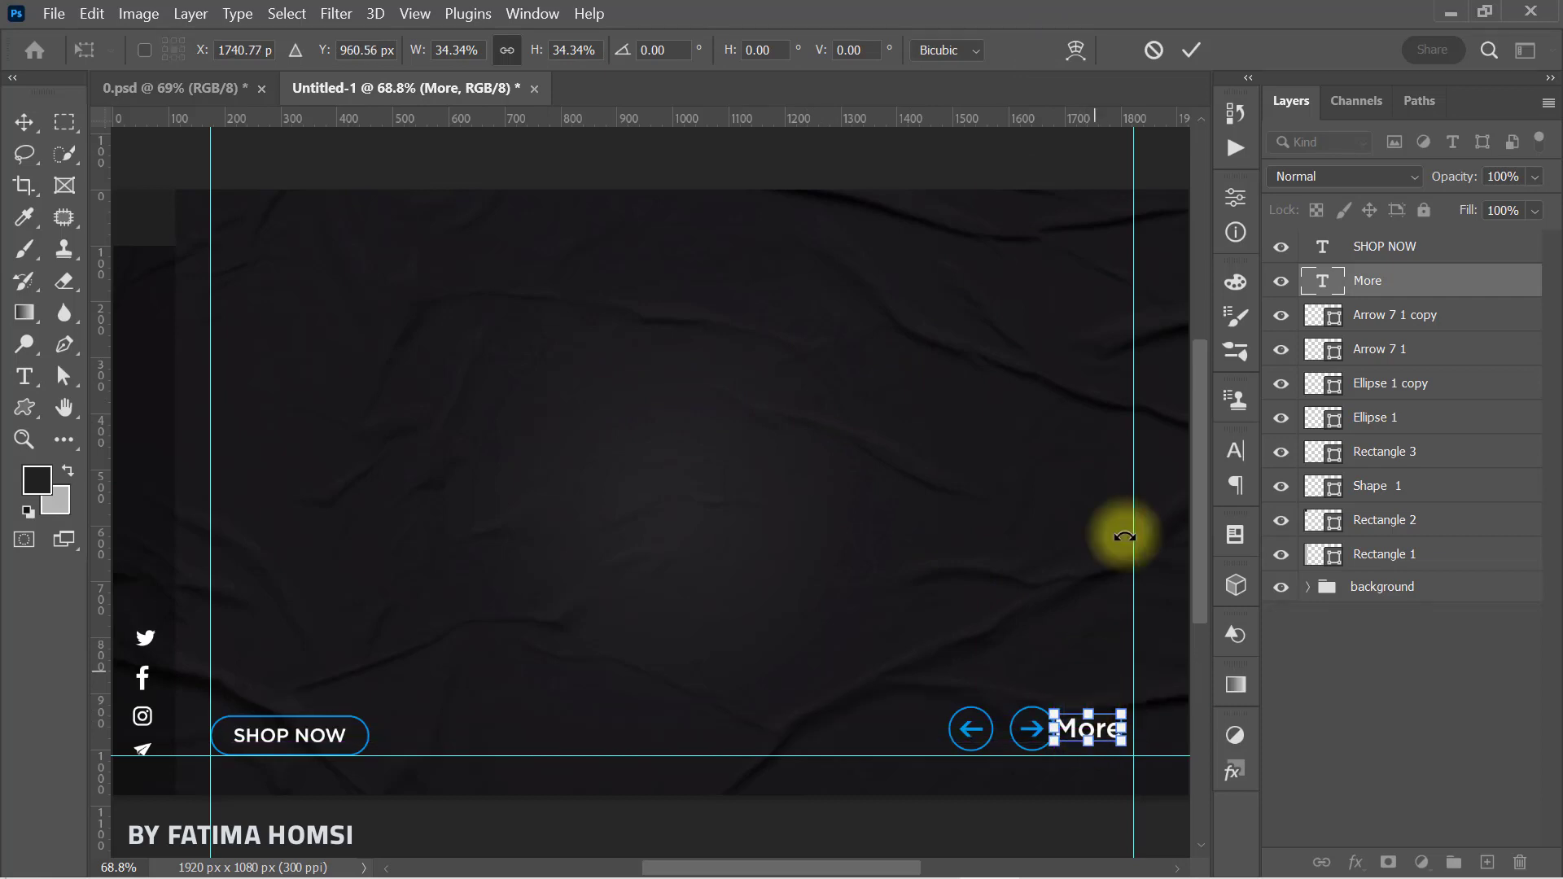
click(1190, 52)
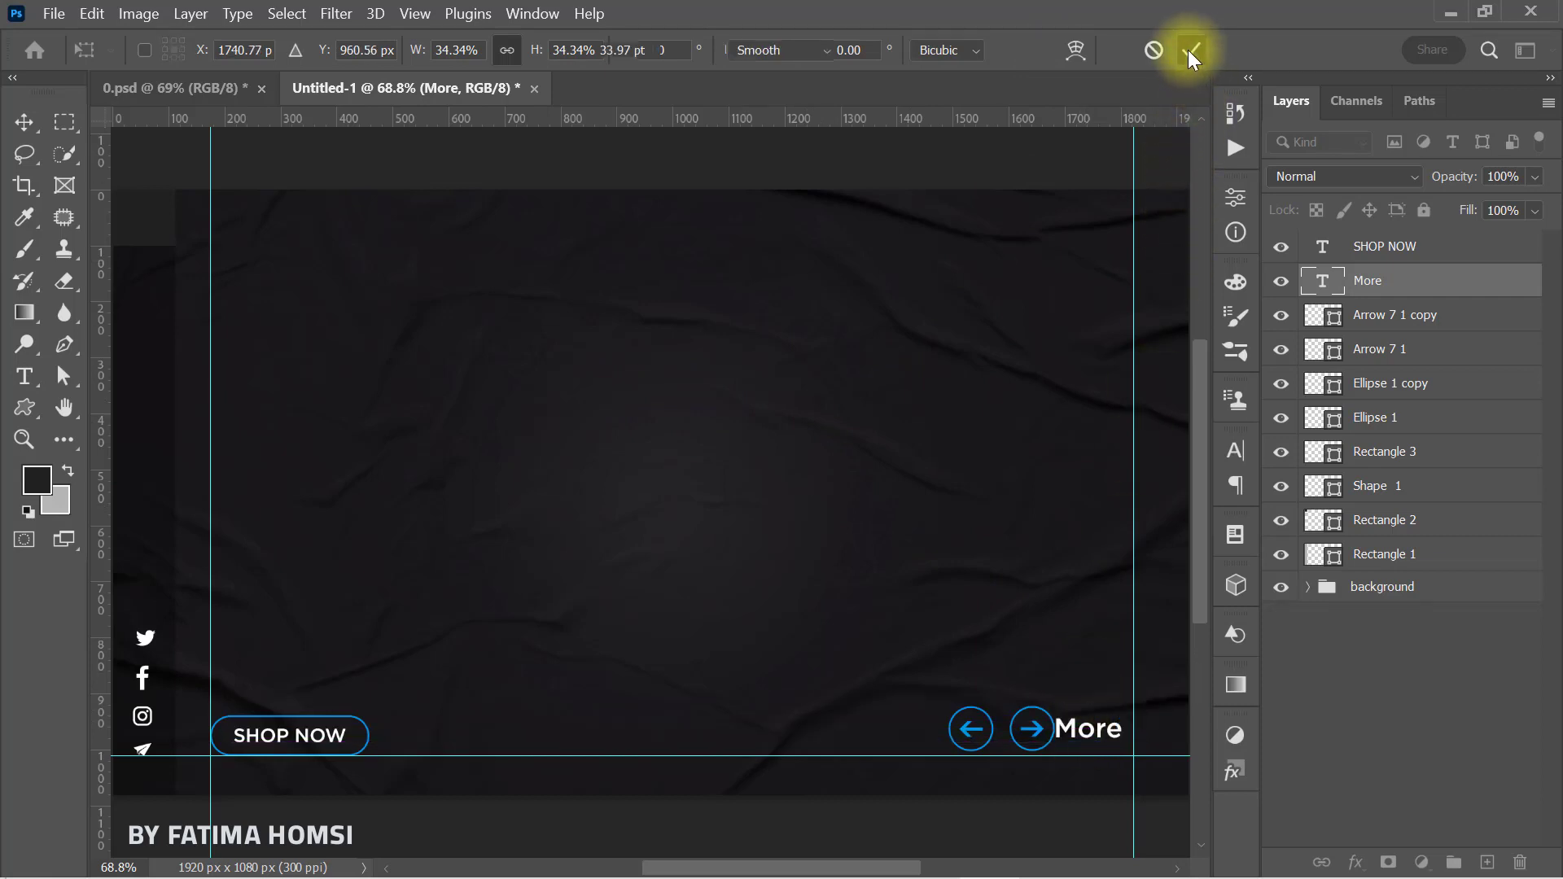
click(24, 122)
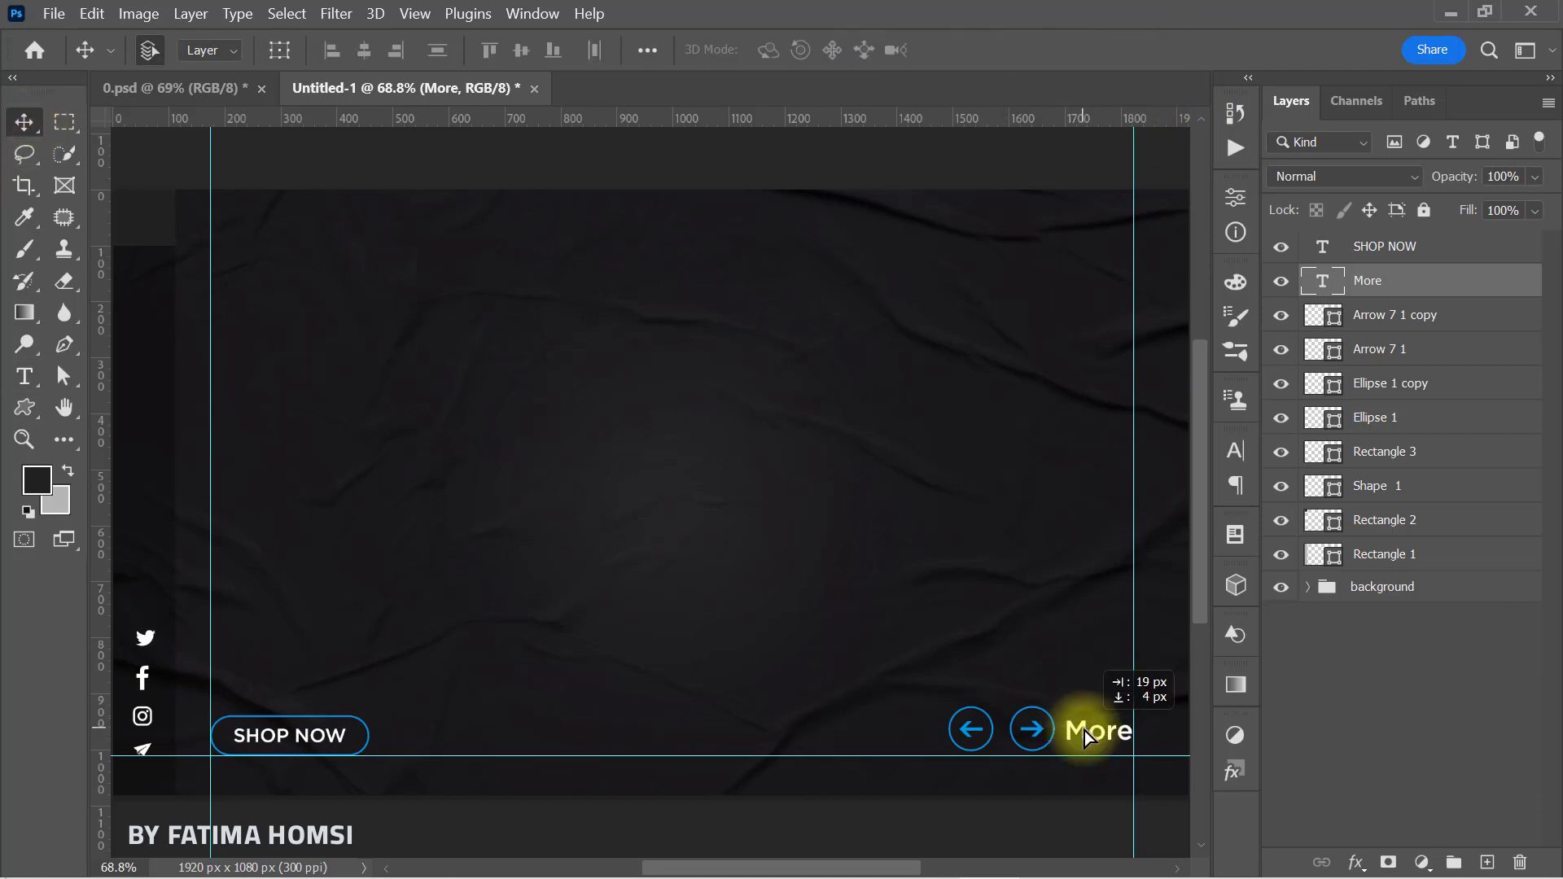
drag(1085, 728, 1086, 729)
Group the More text, both arrows and both circles into one layer group.
click(1440, 325)
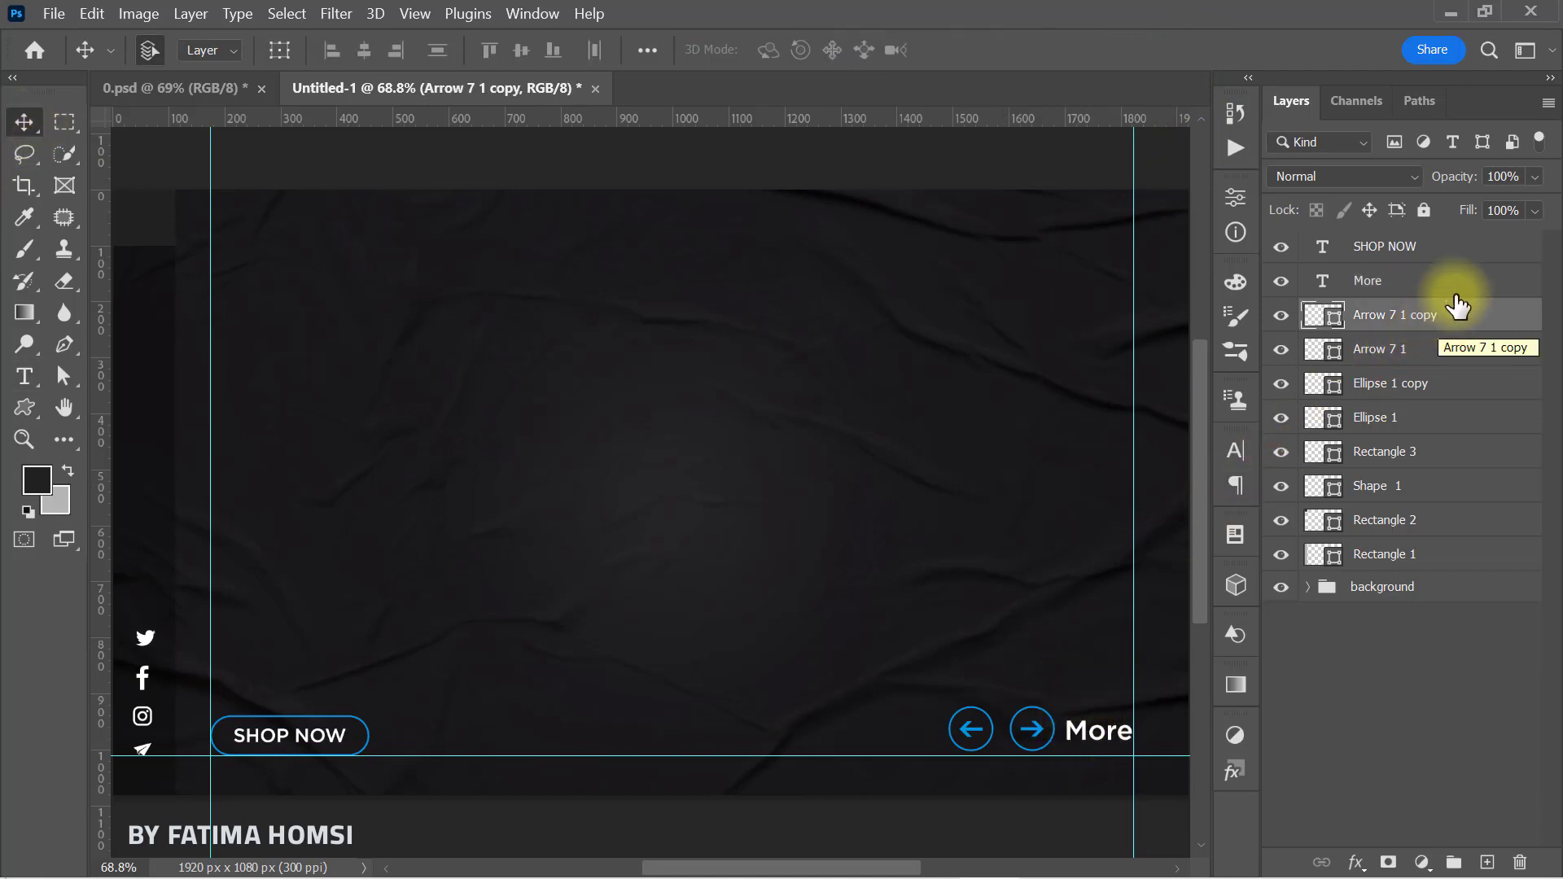
click(1460, 291)
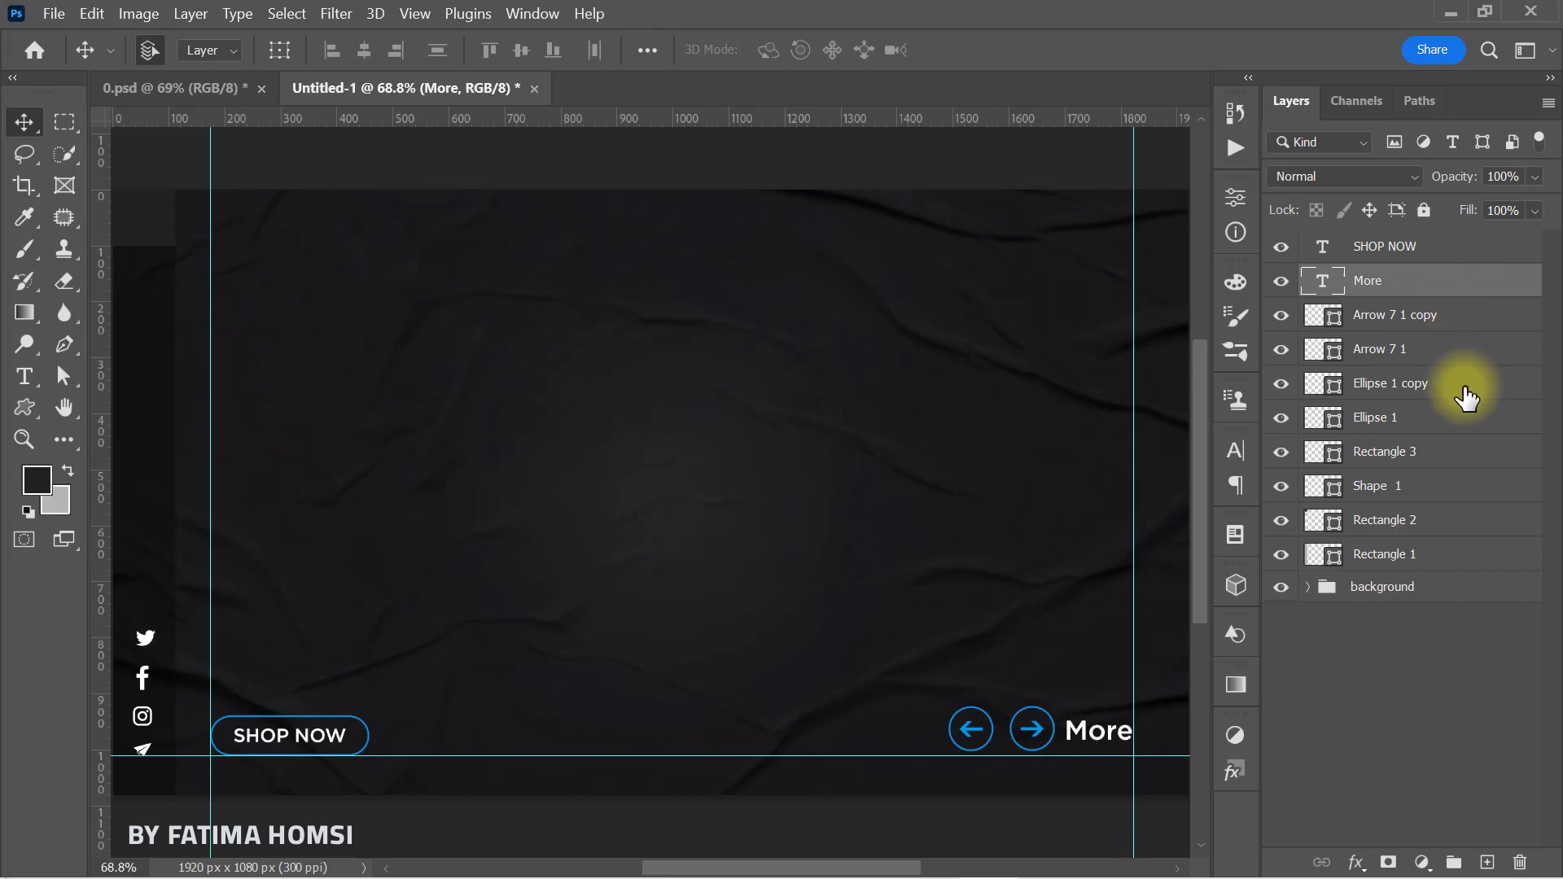
shift+click(1469, 424)
key(ctrl+g)
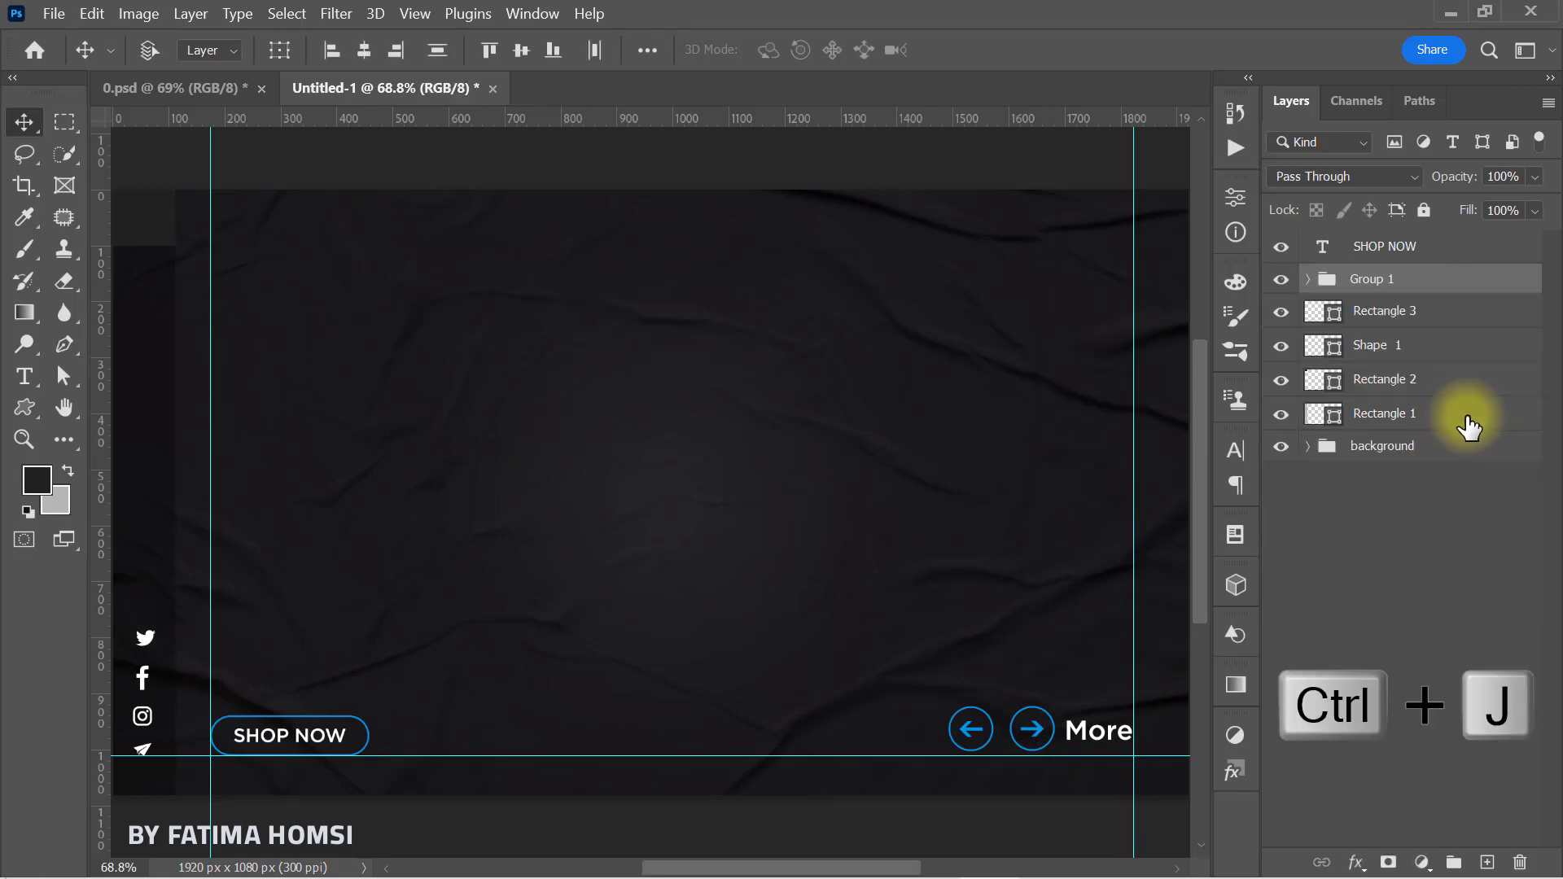
Scale the arrows and More group to 94.56% and move it down onto the horizontal guide.
key(ctrl+t)
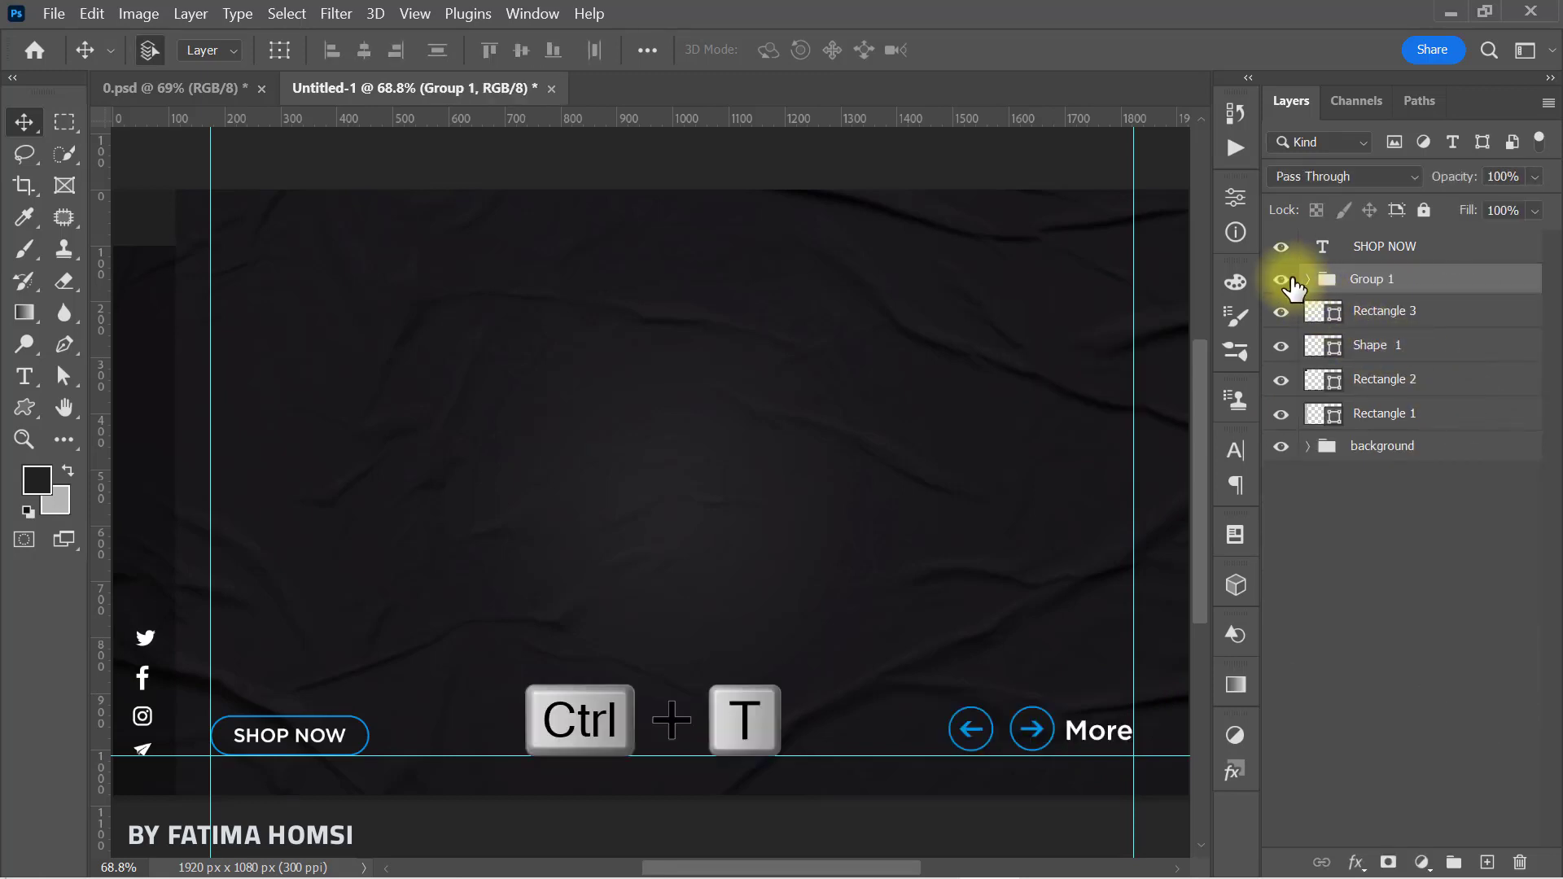
drag(951, 709, 955, 709)
drag(1033, 741, 1038, 747)
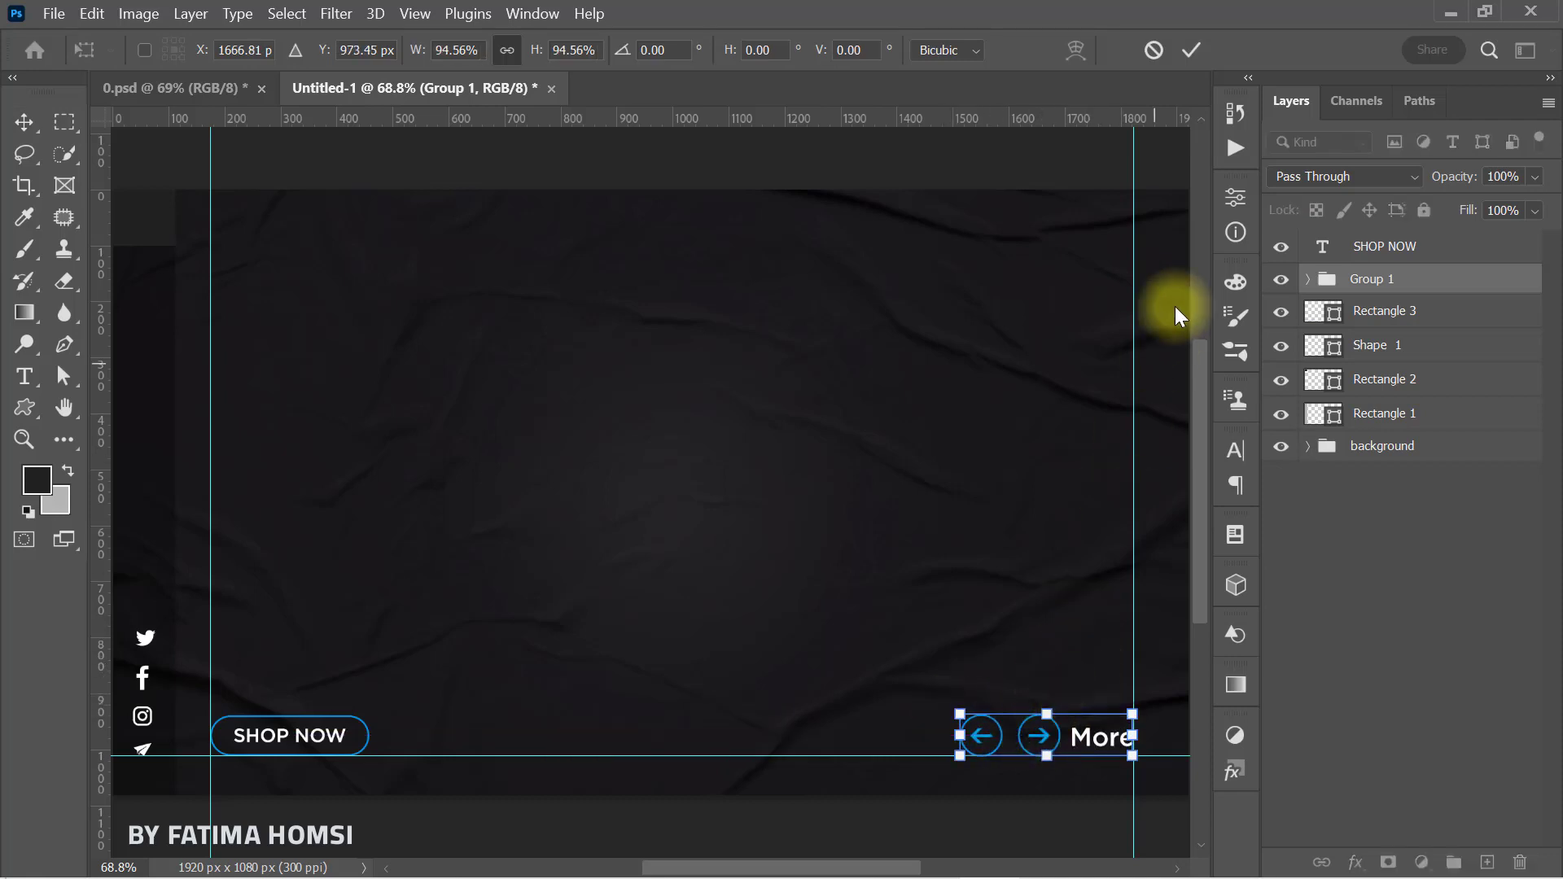
click(1190, 51)
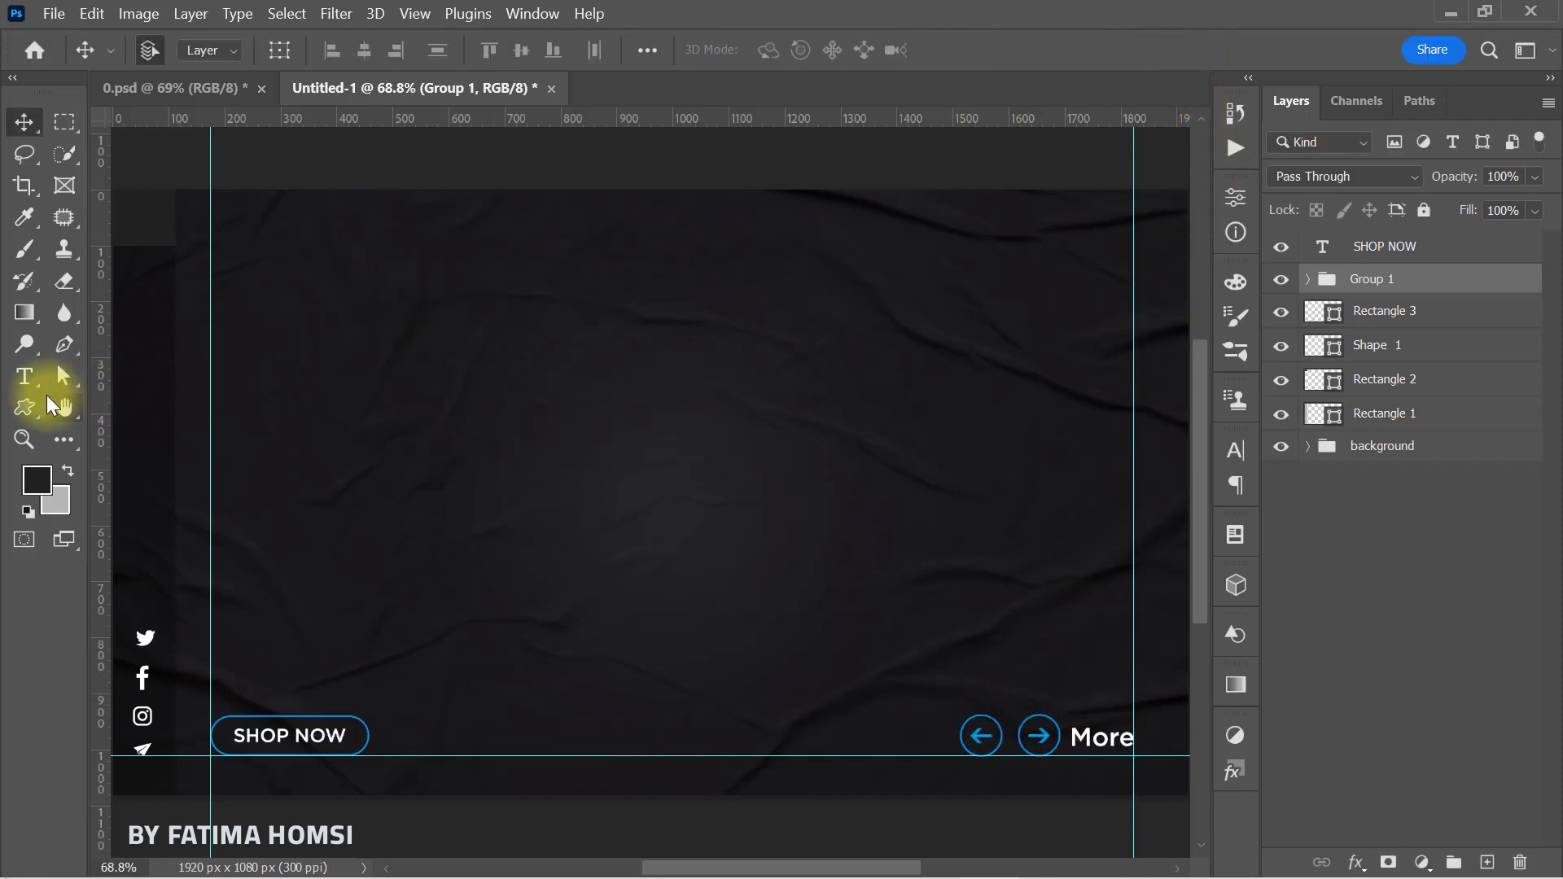
Draw a thin rectangle about 110 x 7 px near the canvas top, at about X 747 px, Y 77 px.
click(23, 404)
click(138, 406)
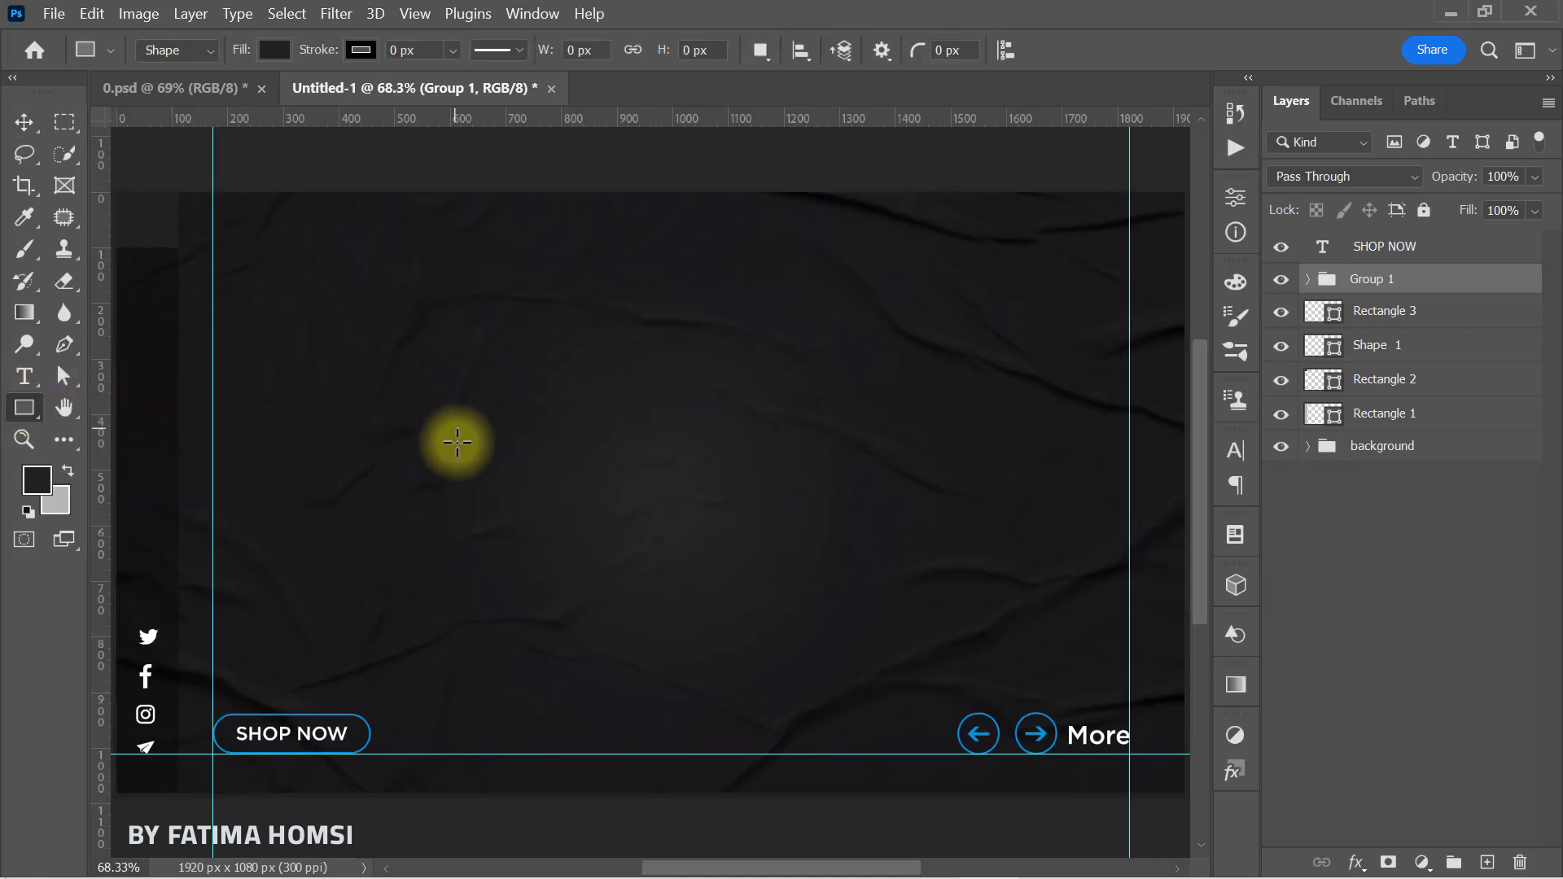
drag(533, 236, 593, 237)
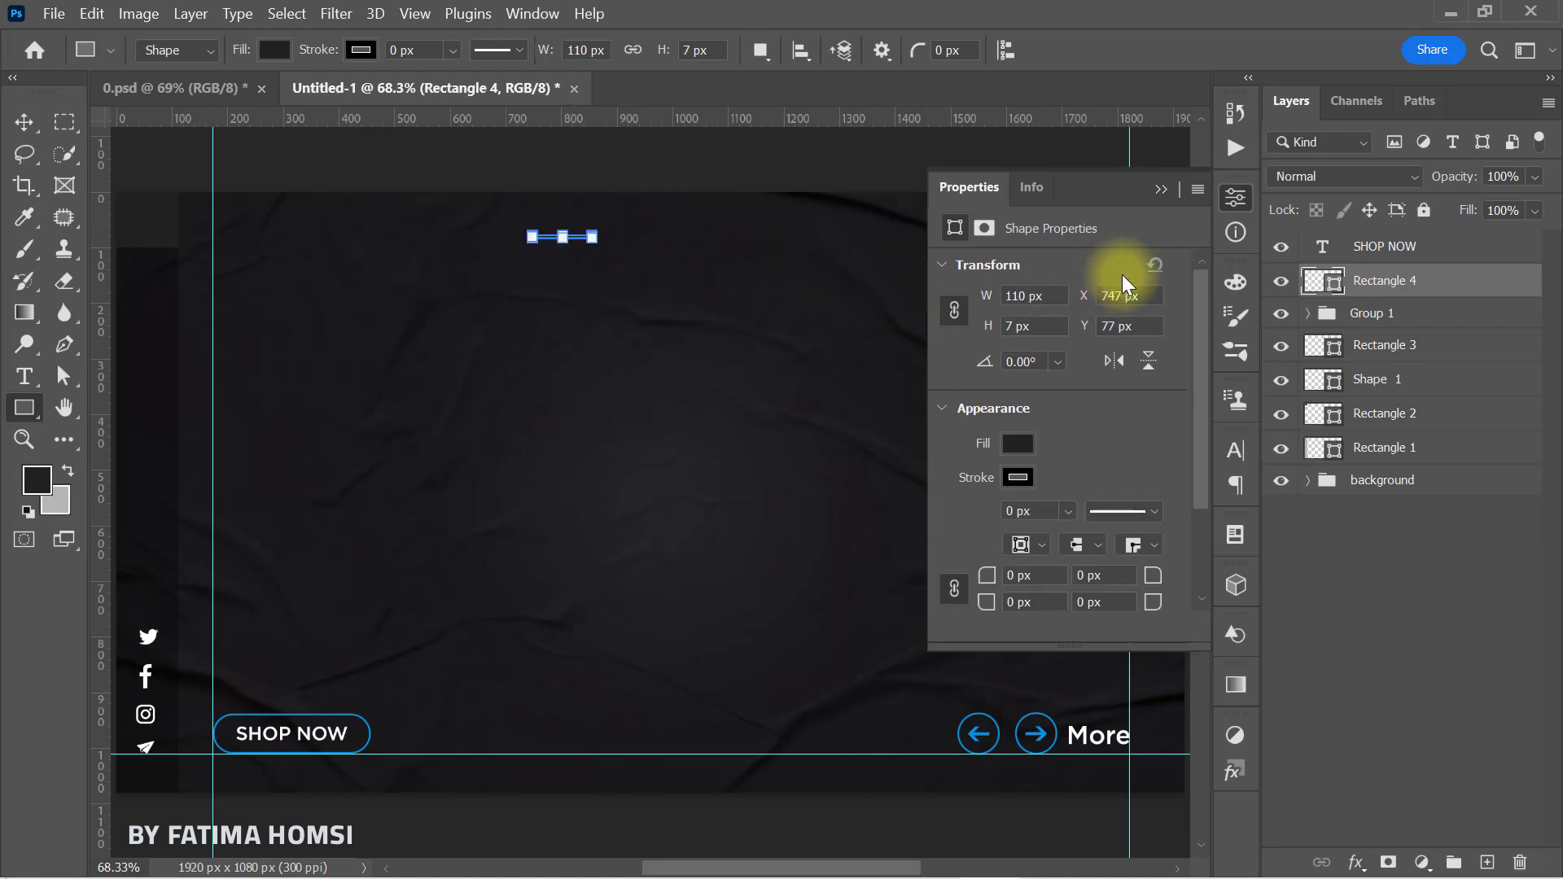
click(1162, 190)
Change the fill color of the thin rectangle near the canvas top to white, #ffffff.
double_click(1322, 283)
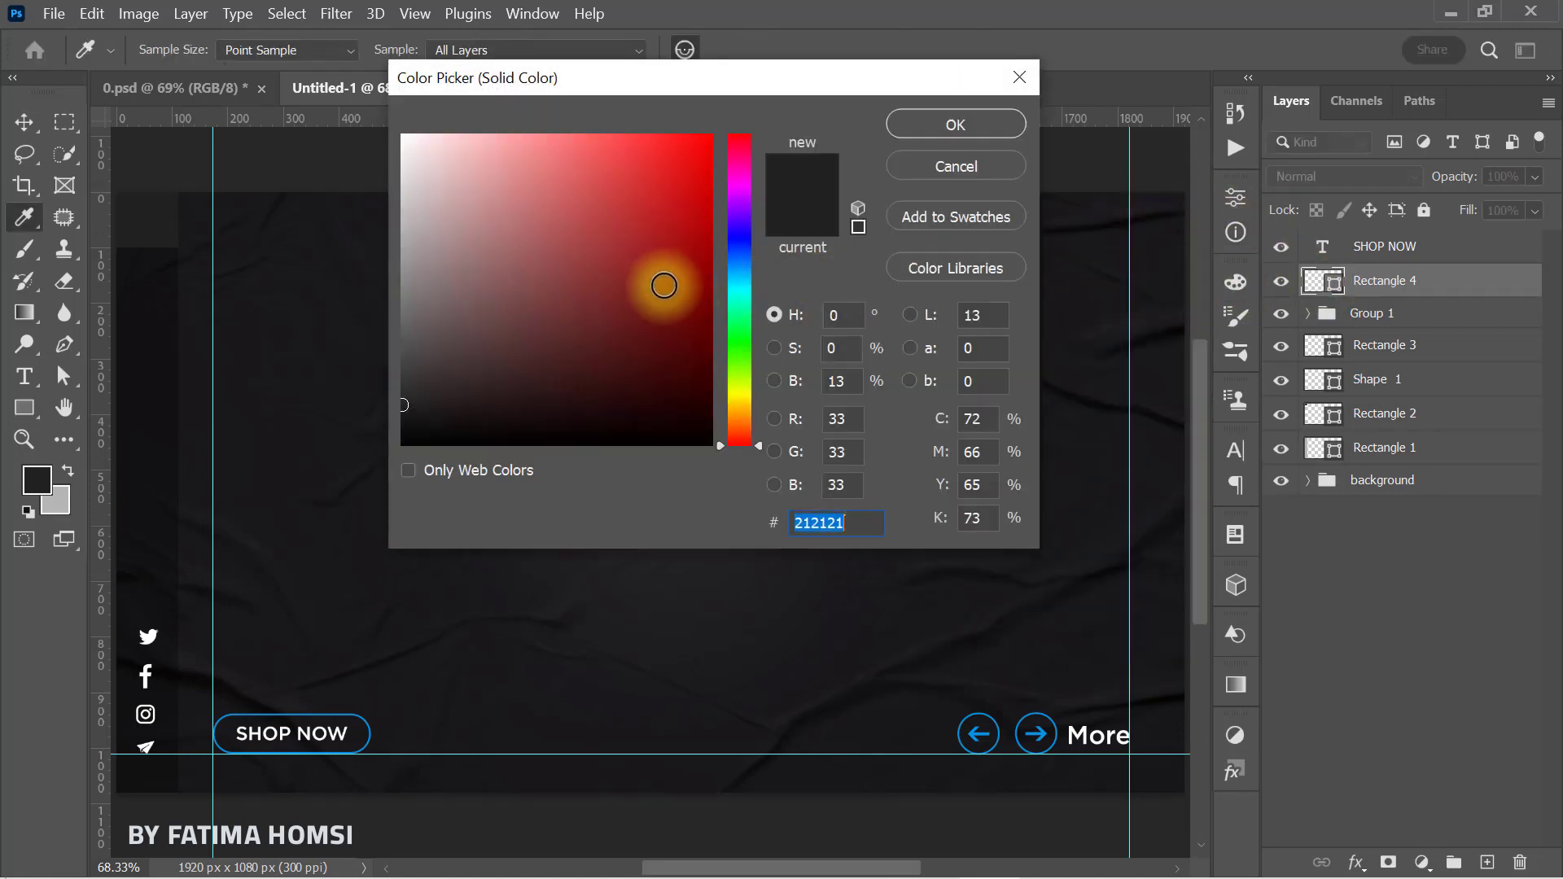
drag(639, 279, 75, 32)
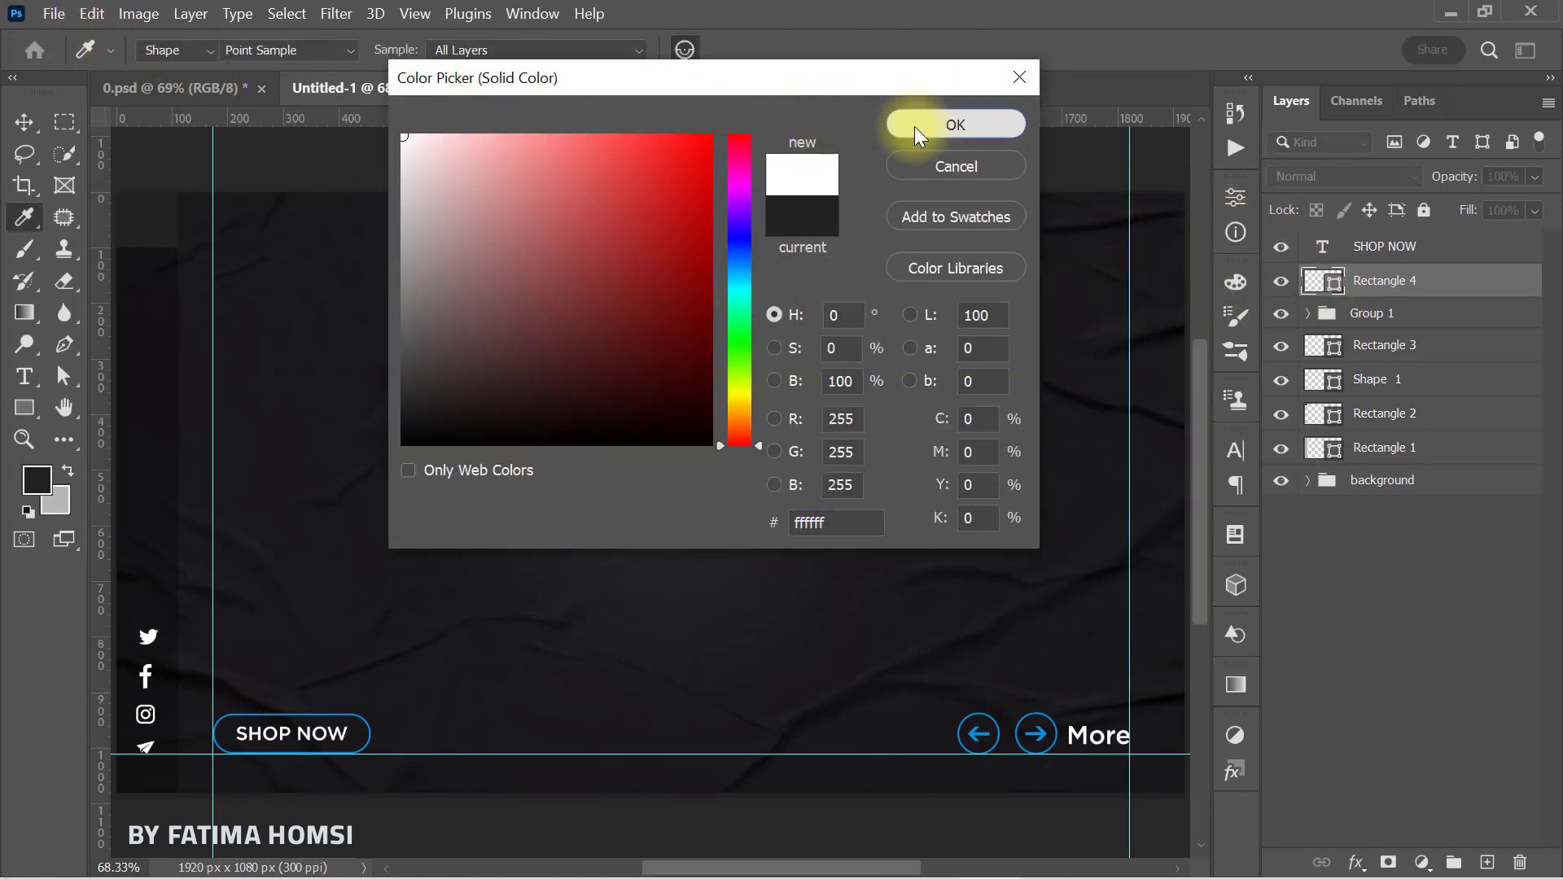
click(955, 125)
Reduce the height of the white rectangle to 5 px, keeping its top edge in place.
scroll(558, 195, up, 5)
scroll(492, 219, up, 5)
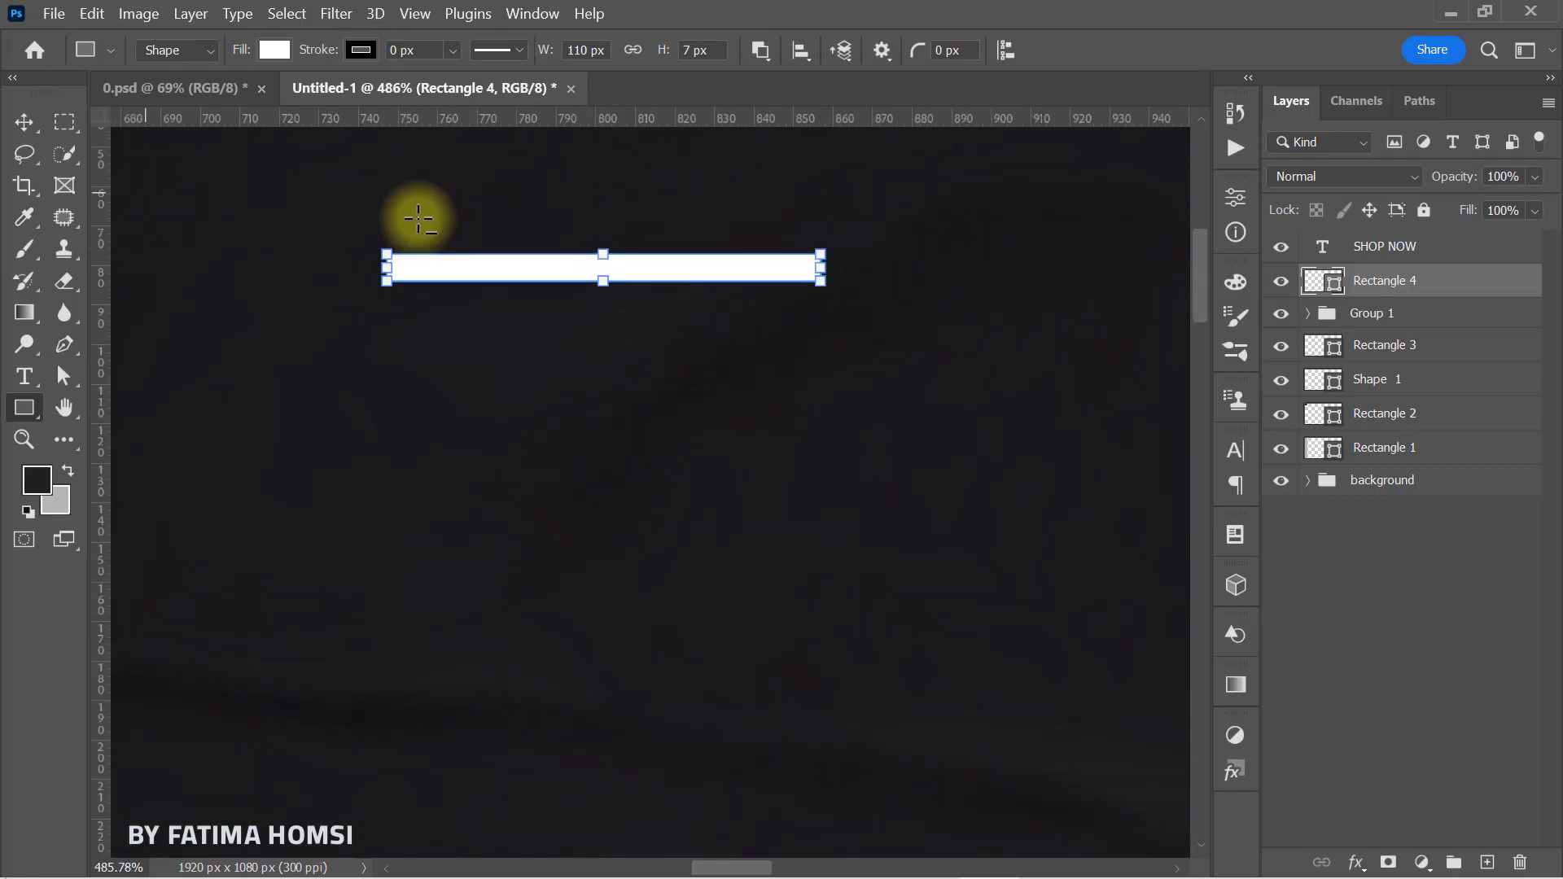
key(ctrl+t)
drag(715, 319, 717, 310)
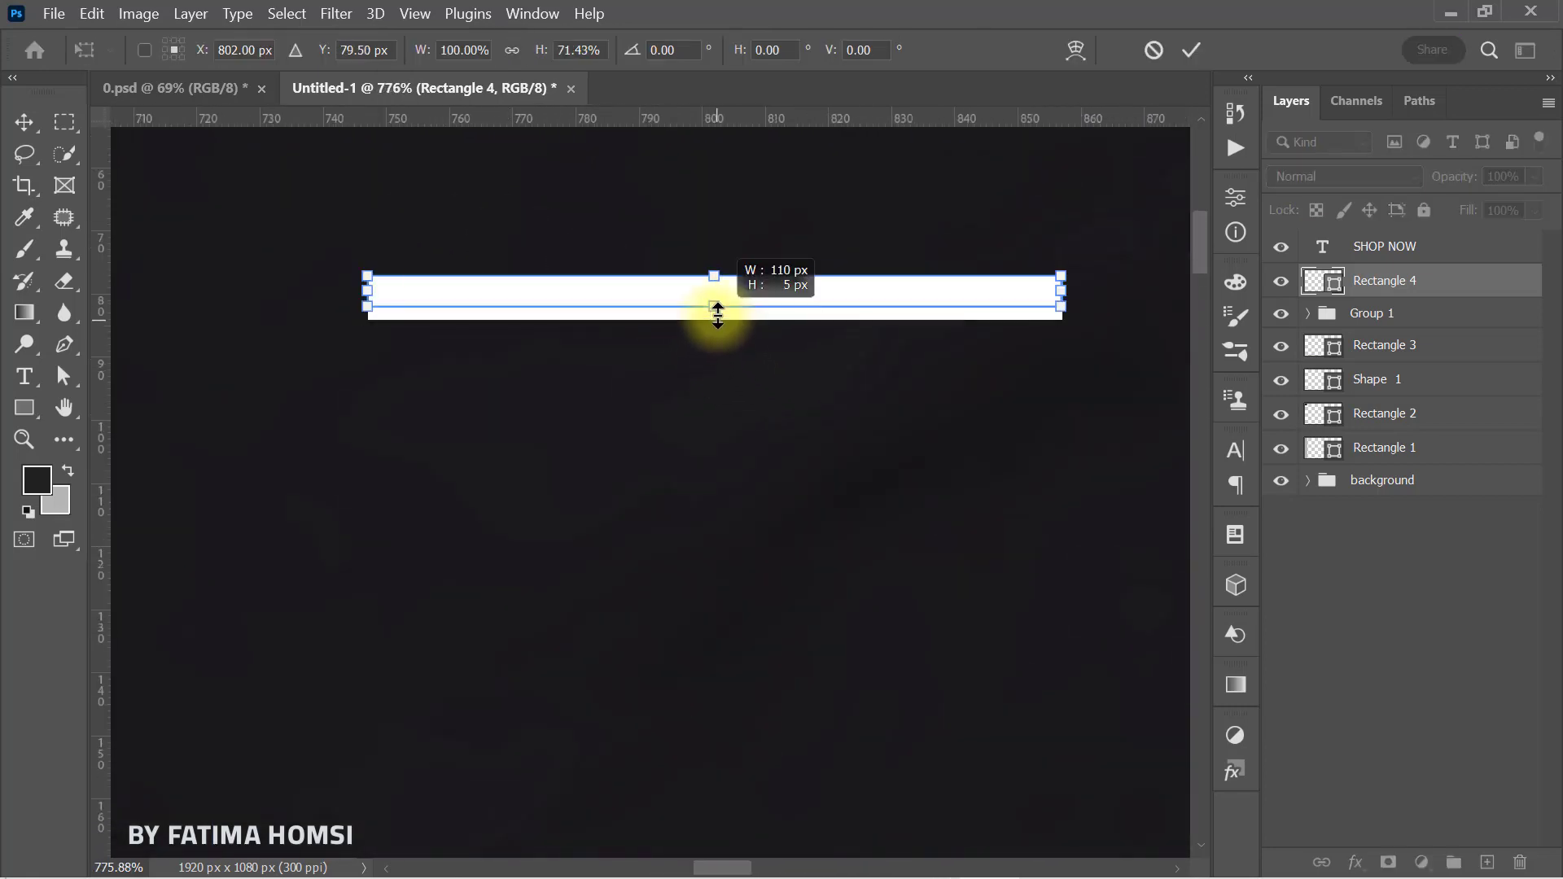
click(1191, 51)
Duplicate the white bar directly below itself within the same shape layer and shorten the copy to about 81 px wide.
scroll(953, 227, right, 2)
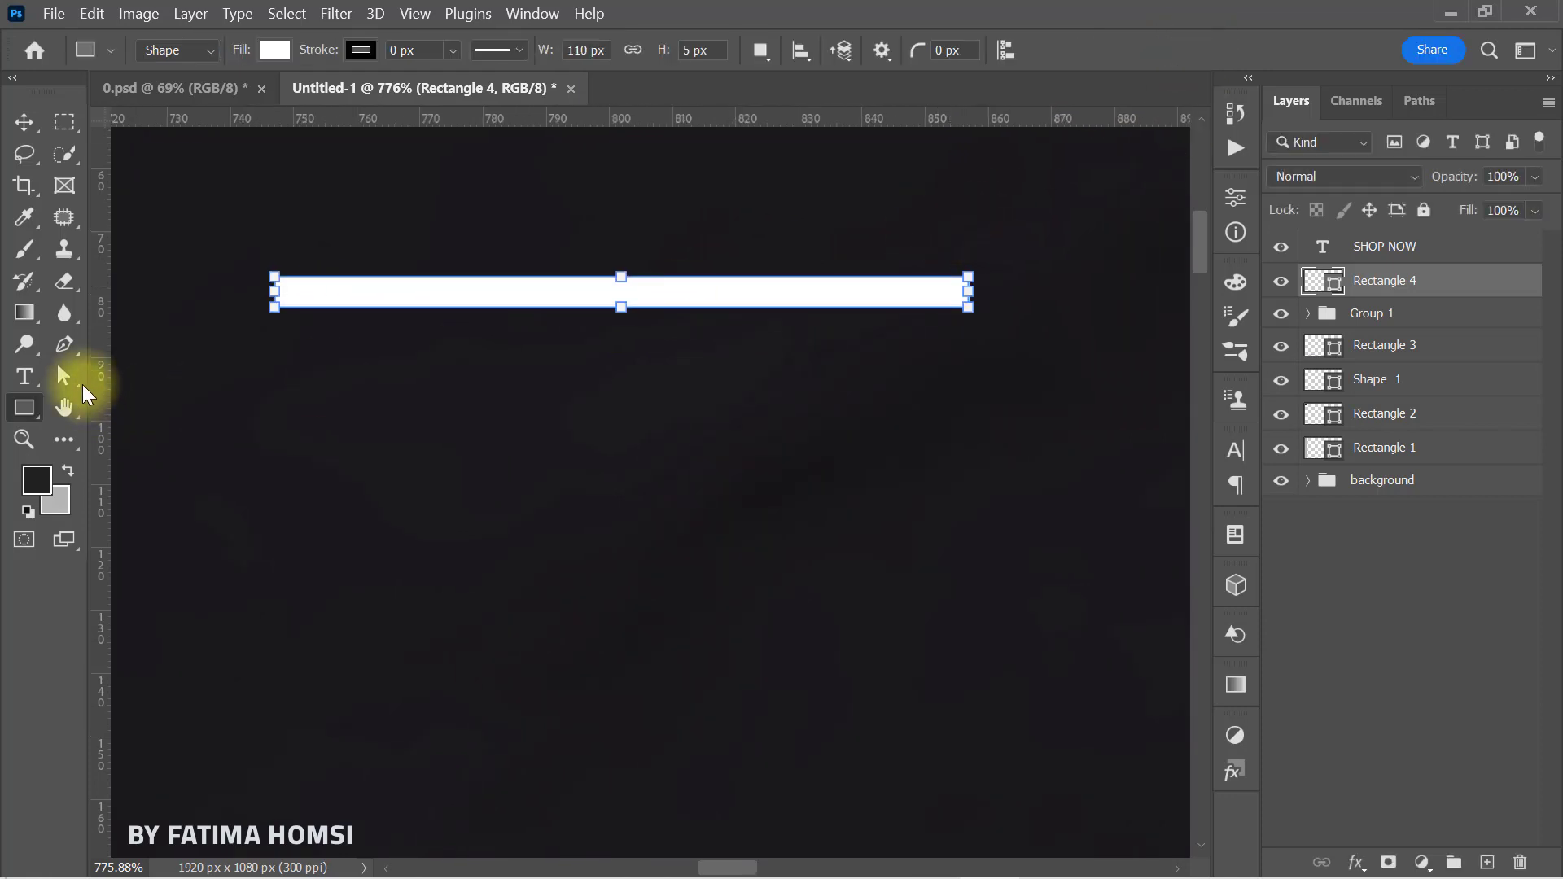
click(64, 376)
drag(201, 215, 1124, 449)
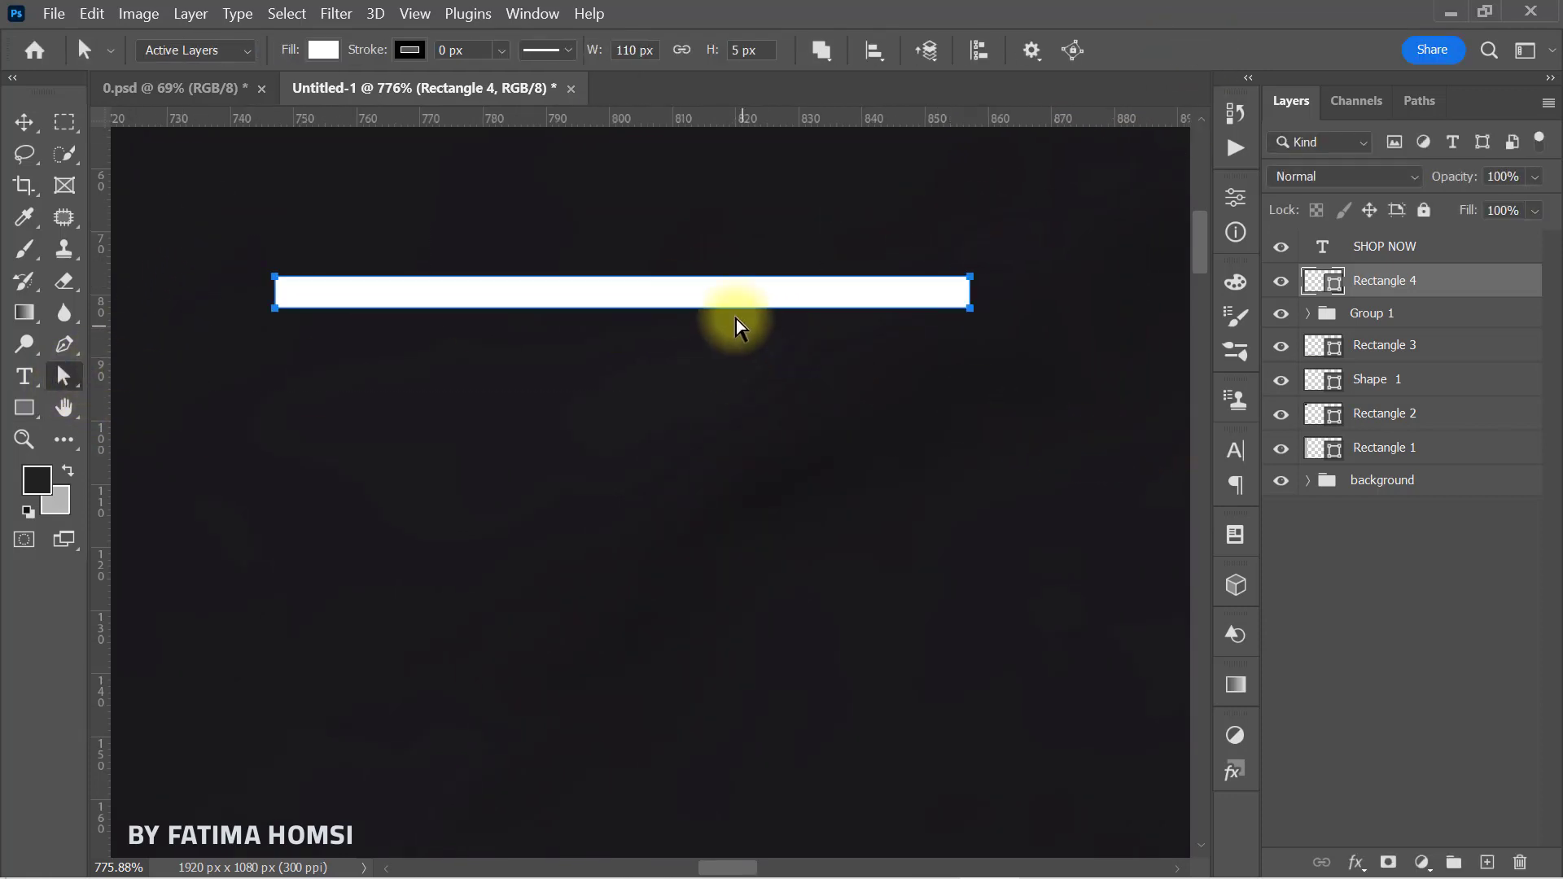
drag(725, 307, 727, 364)
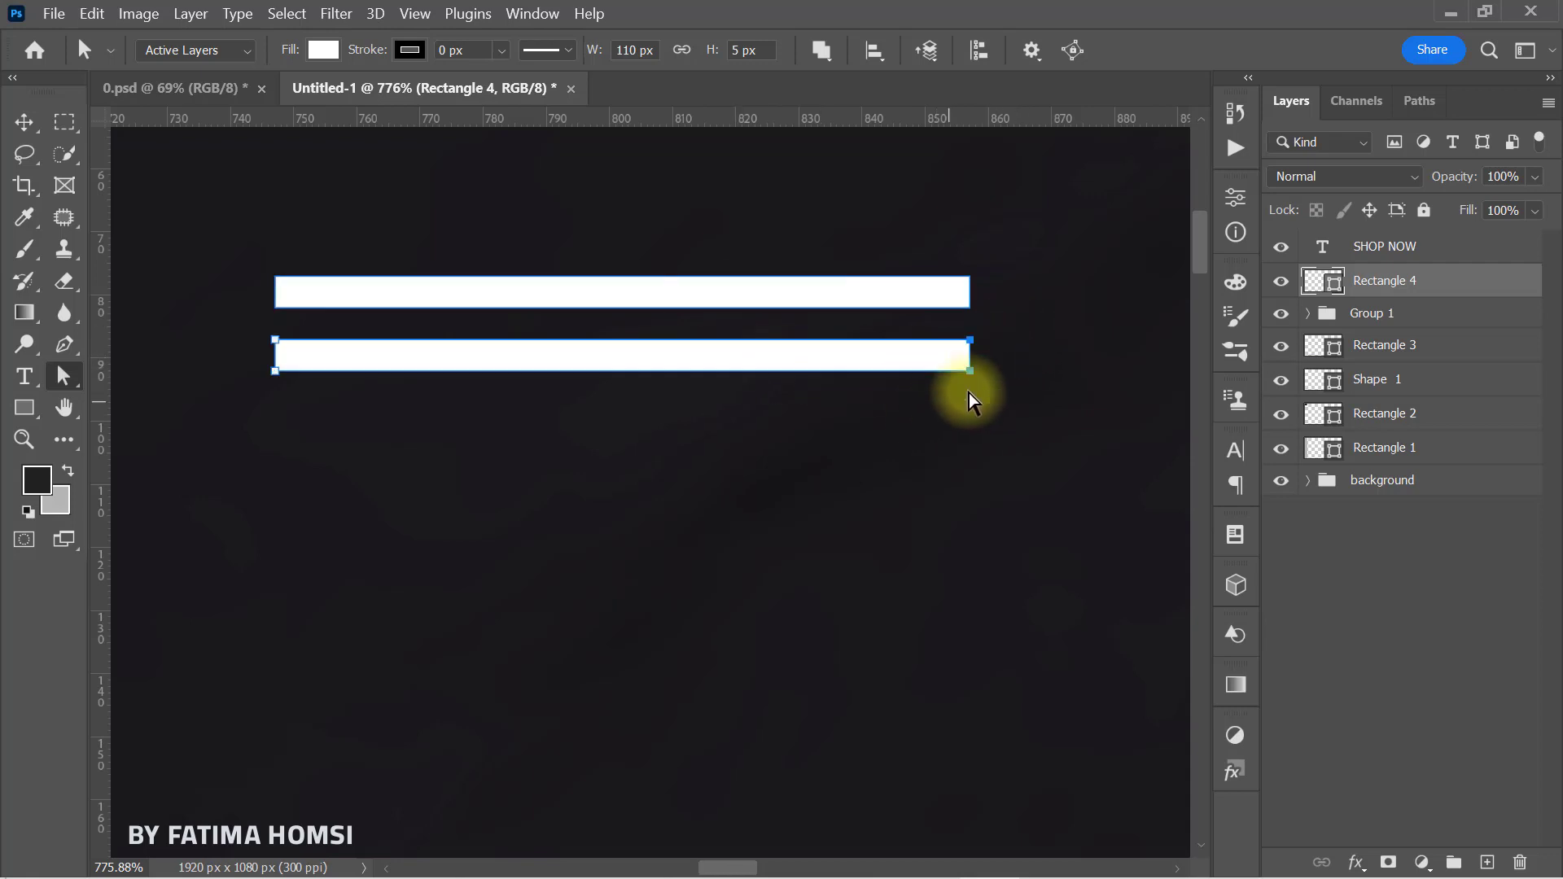
drag(970, 353, 789, 363)
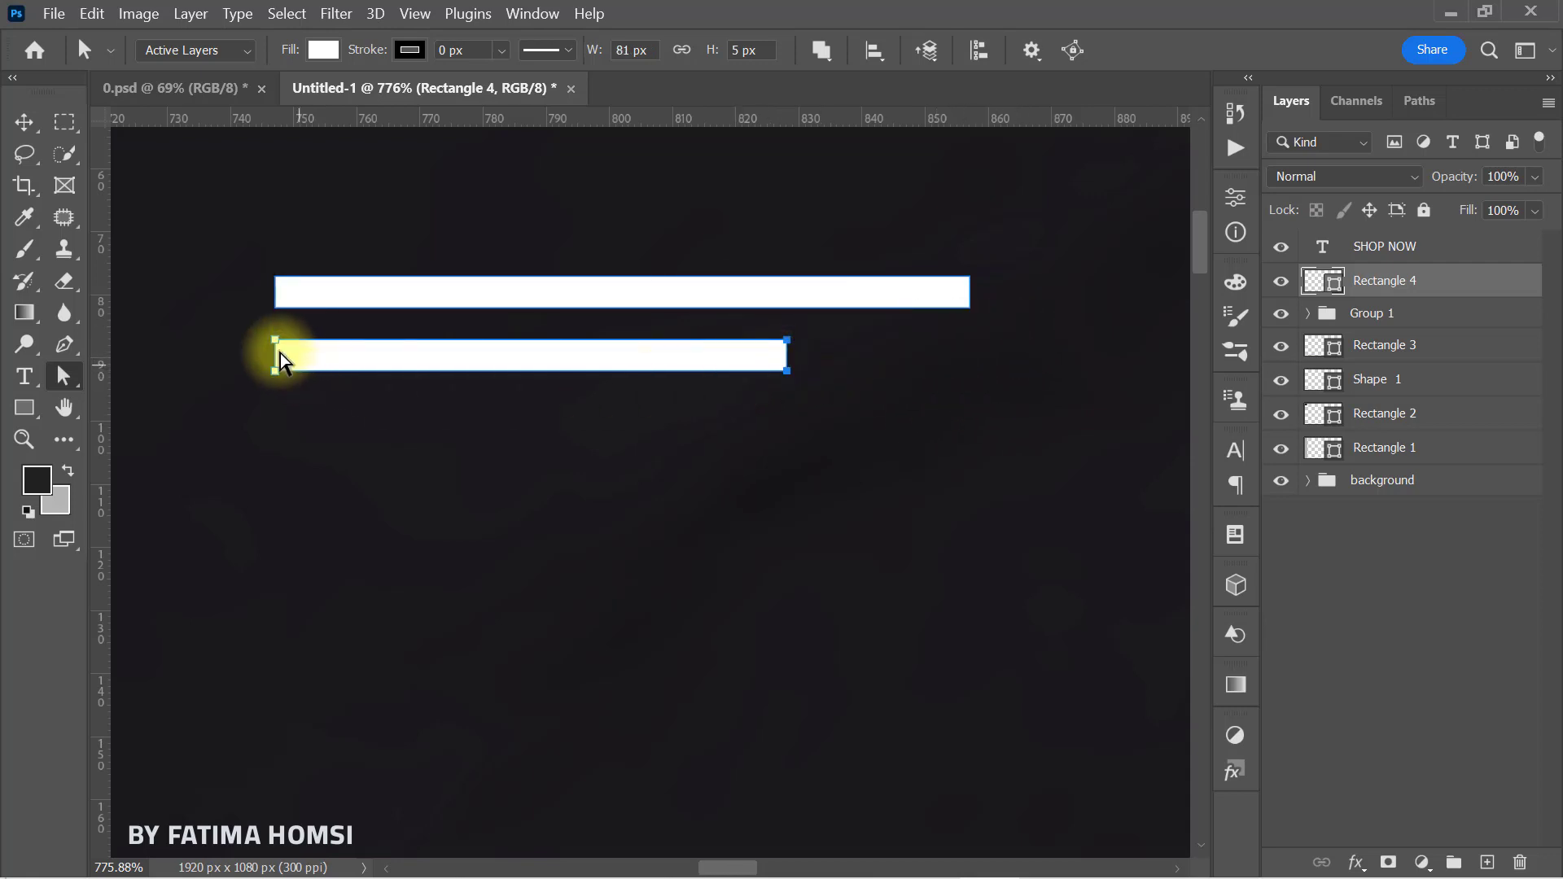
Duplicate the second bar below itself with equal spacing and shorten this third bar to about 59 px wide.
drag(228, 333, 877, 424)
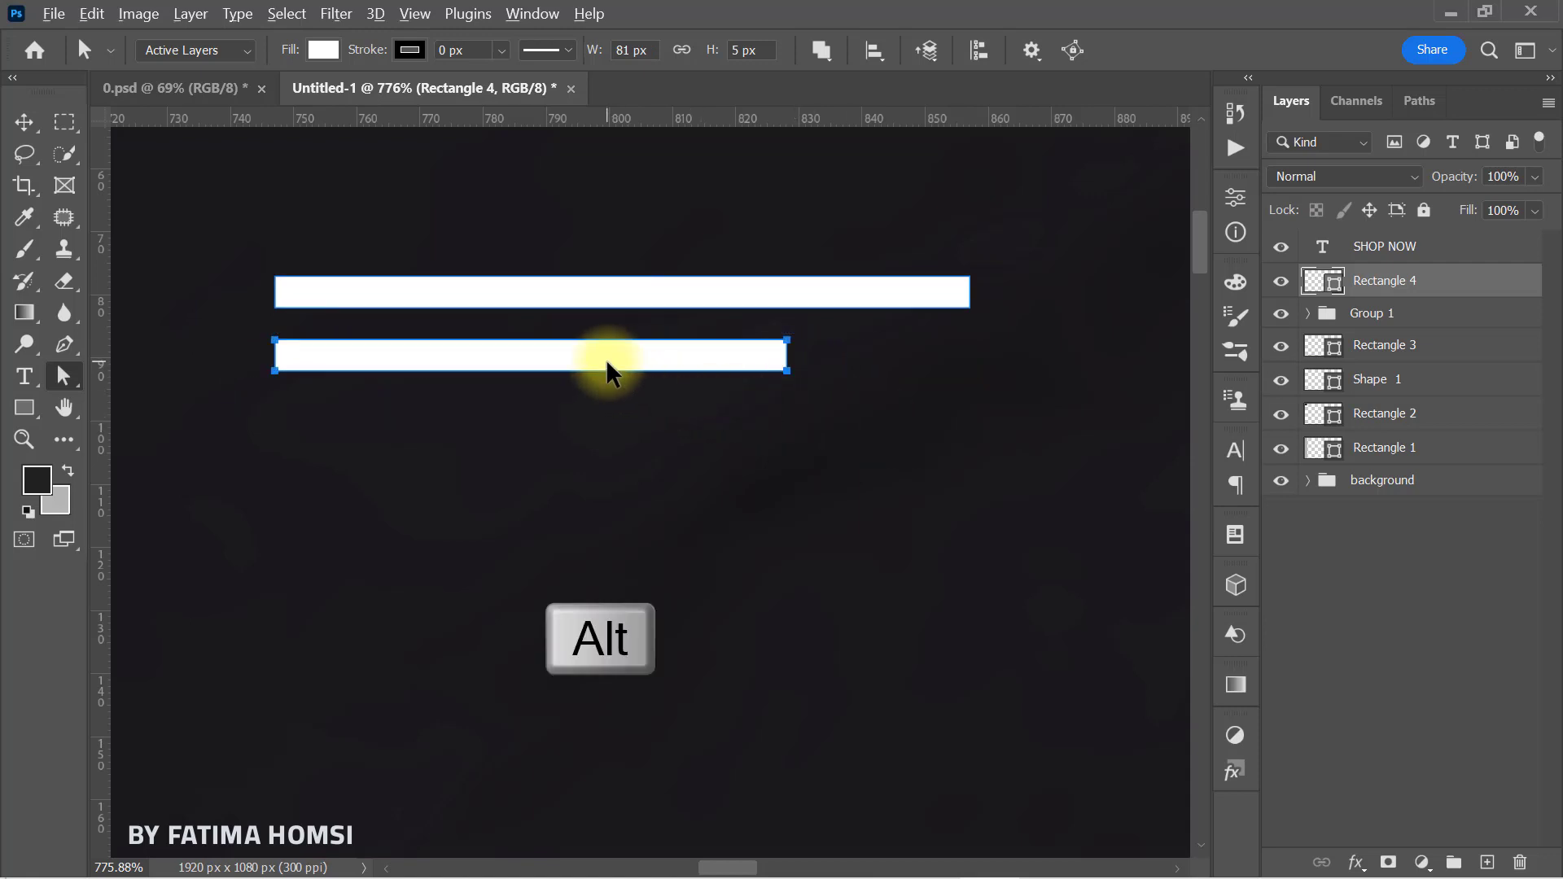
drag(612, 375, 622, 438)
drag(837, 377, 649, 428)
click(809, 426)
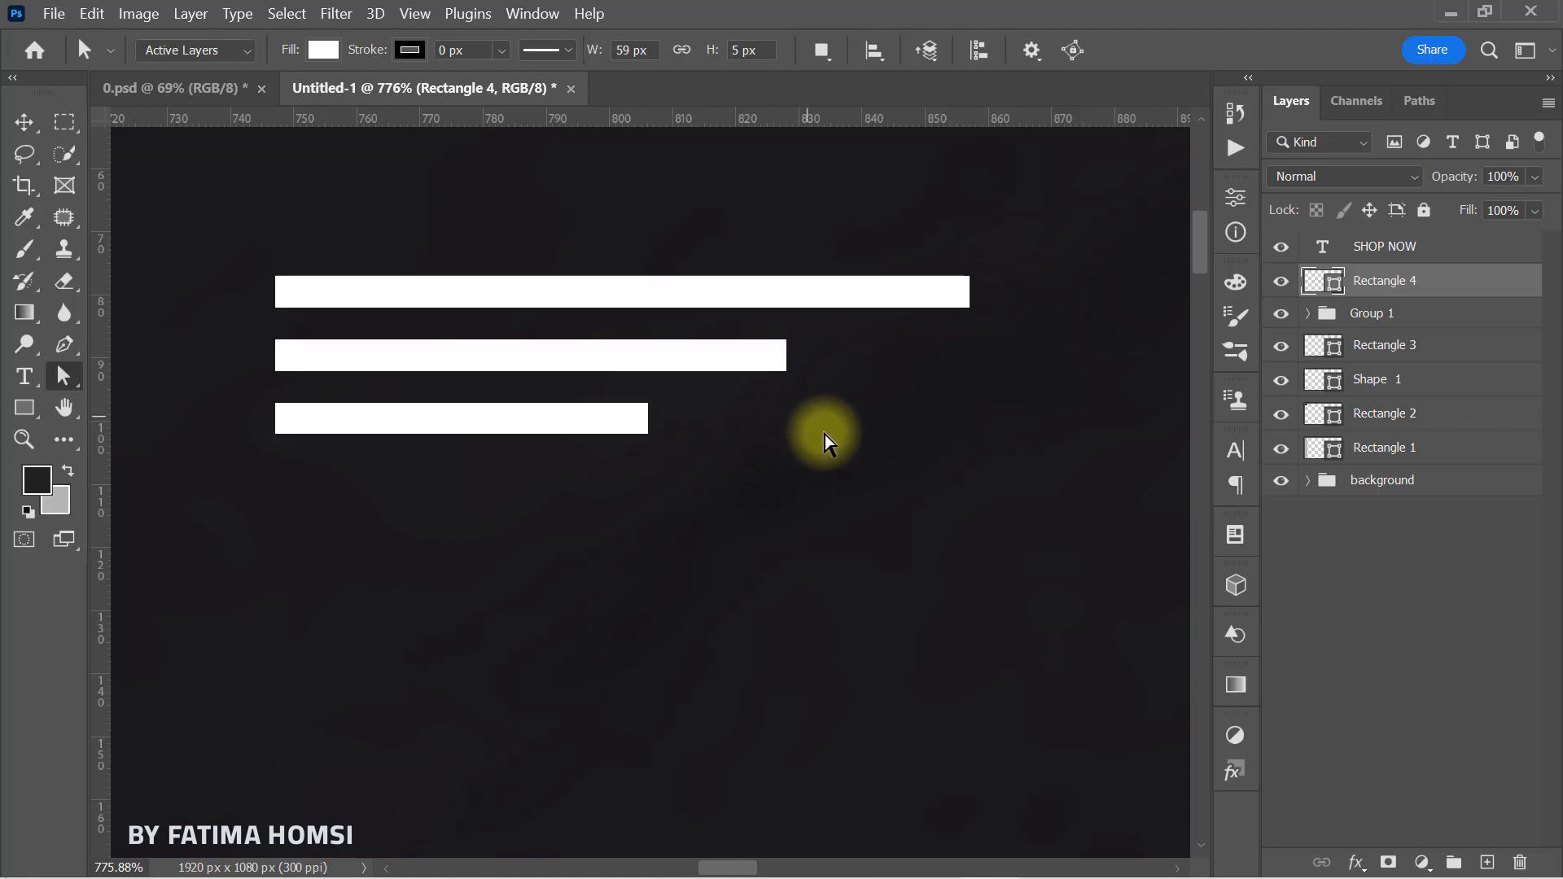
Shorten the top bar to about 101 px wide by moving its right end inward.
drag(1009, 237, 916, 364)
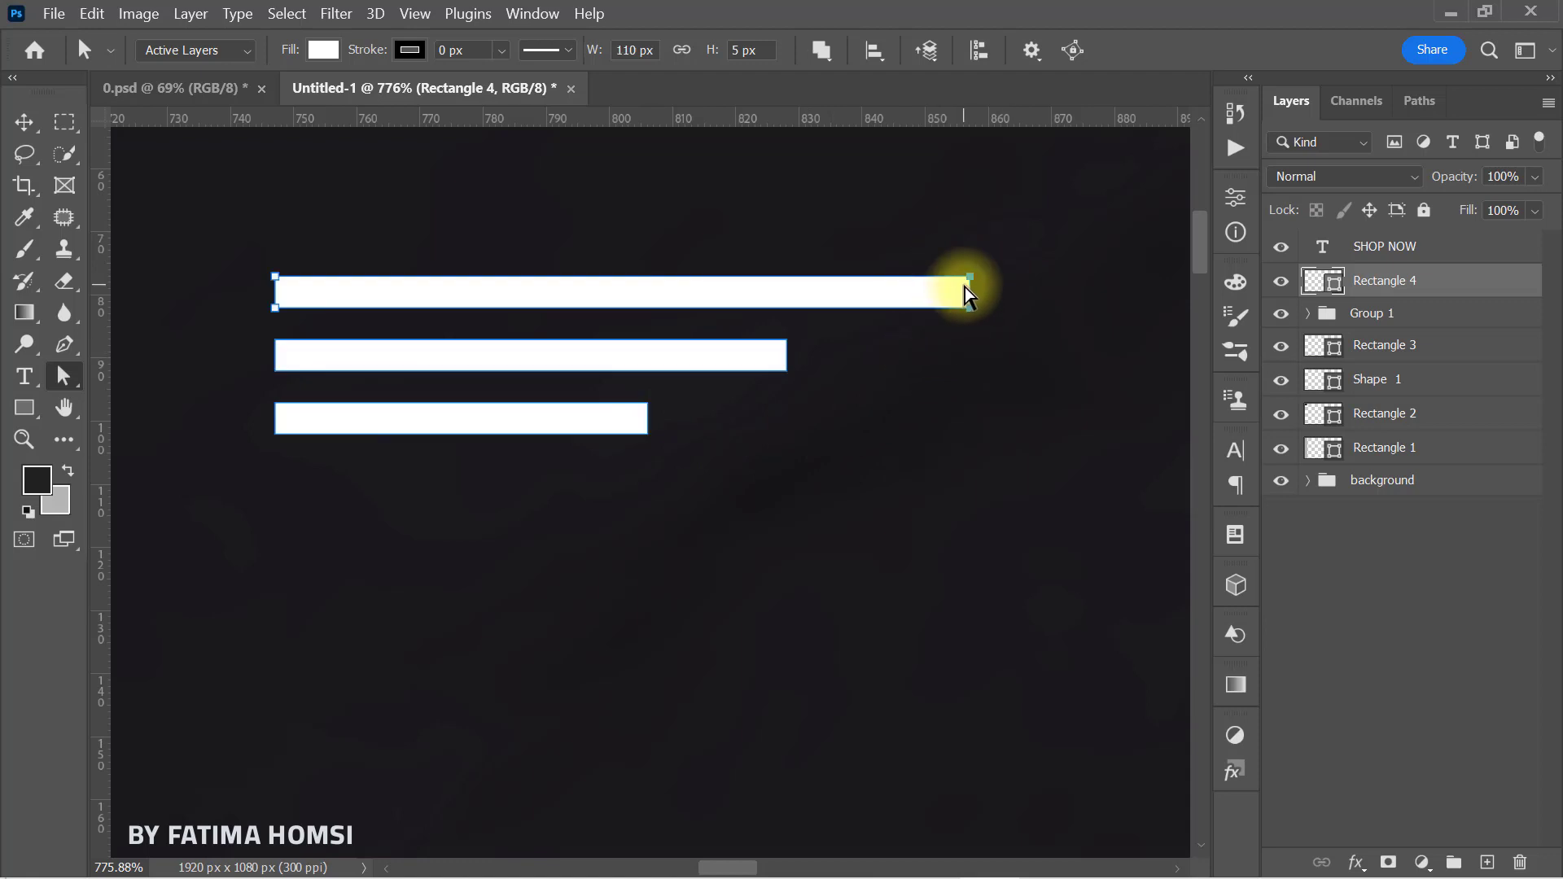
drag(969, 293, 914, 293)
click(958, 205)
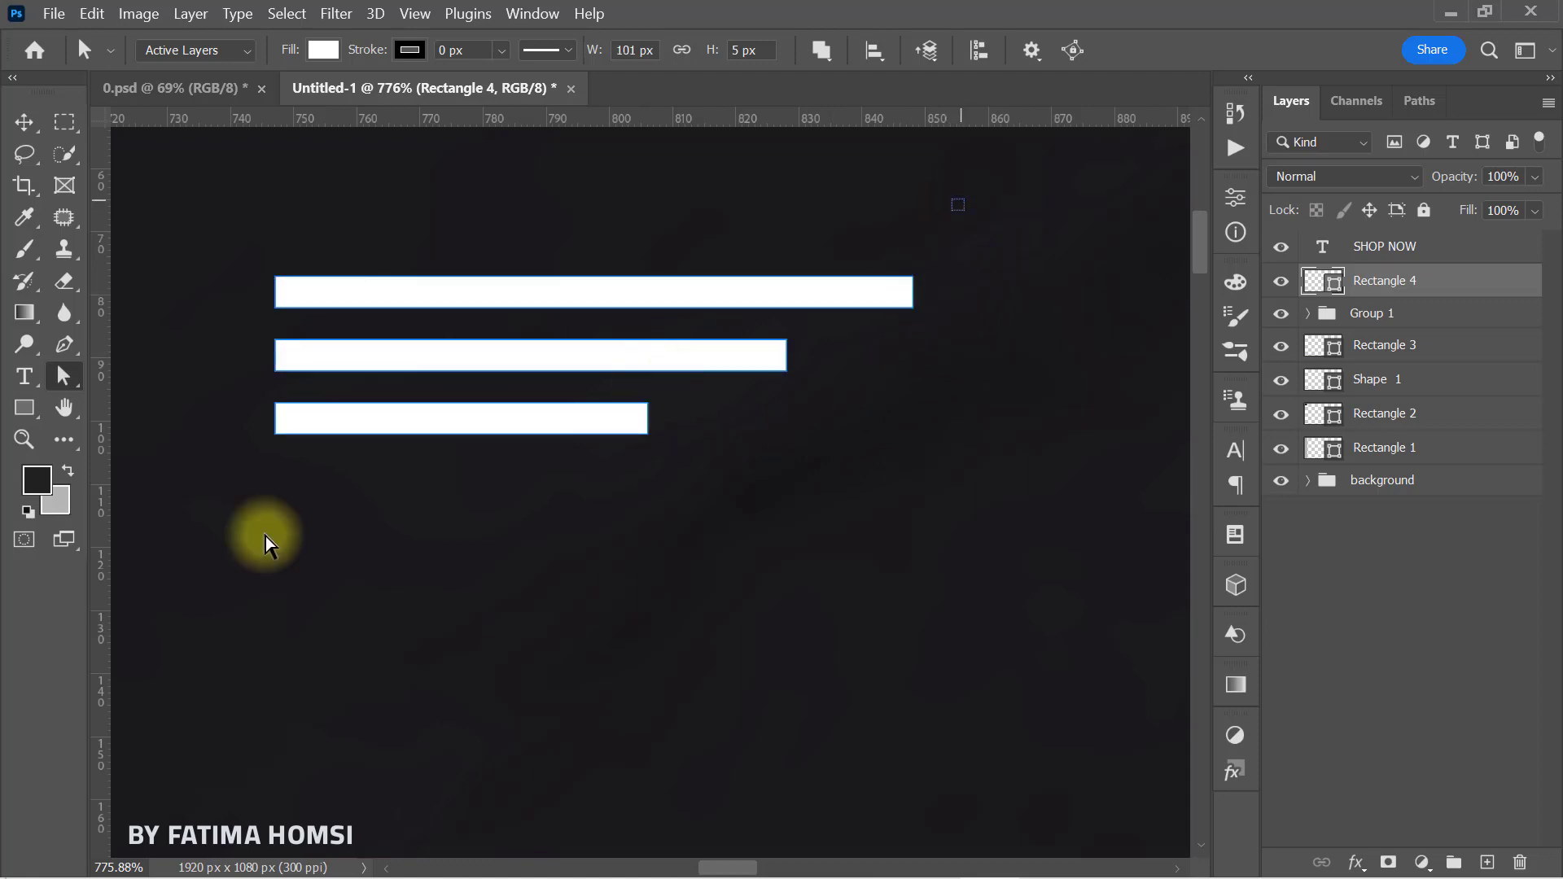
Scale the three-bar menu icon to 84.16% width and 104% height and center it in the sidebar's top square at X 55.5, Y 50 px.
drag(268, 544, 335, 586)
key(ctrl+t)
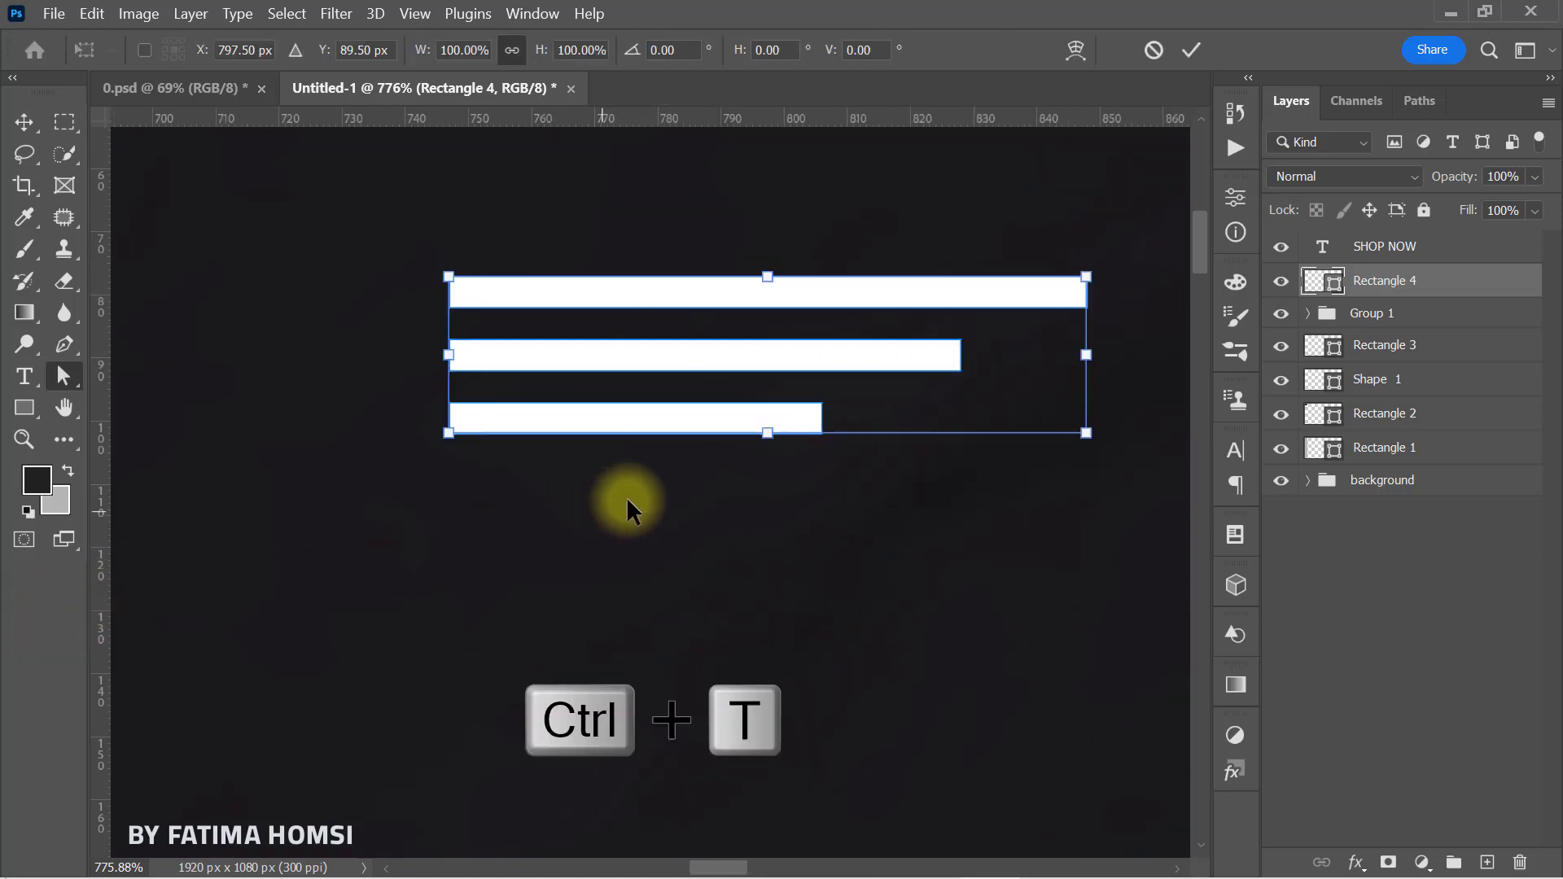
scroll(697, 521, down, 8)
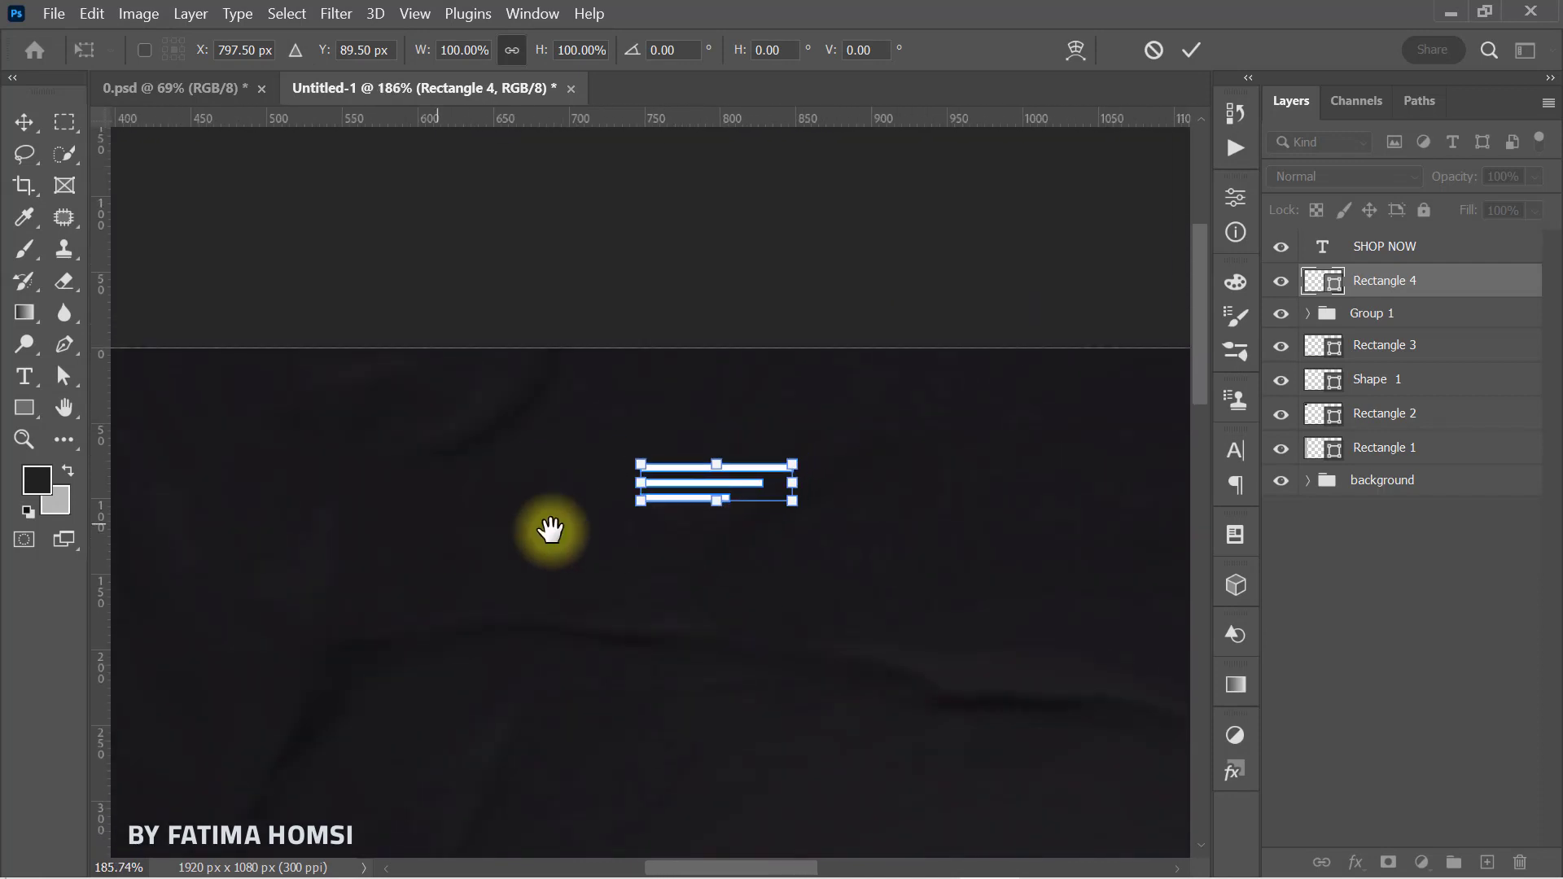
drag(550, 530, 736, 489)
drag(1028, 452, 276, 423)
drag(192, 523, 824, 552)
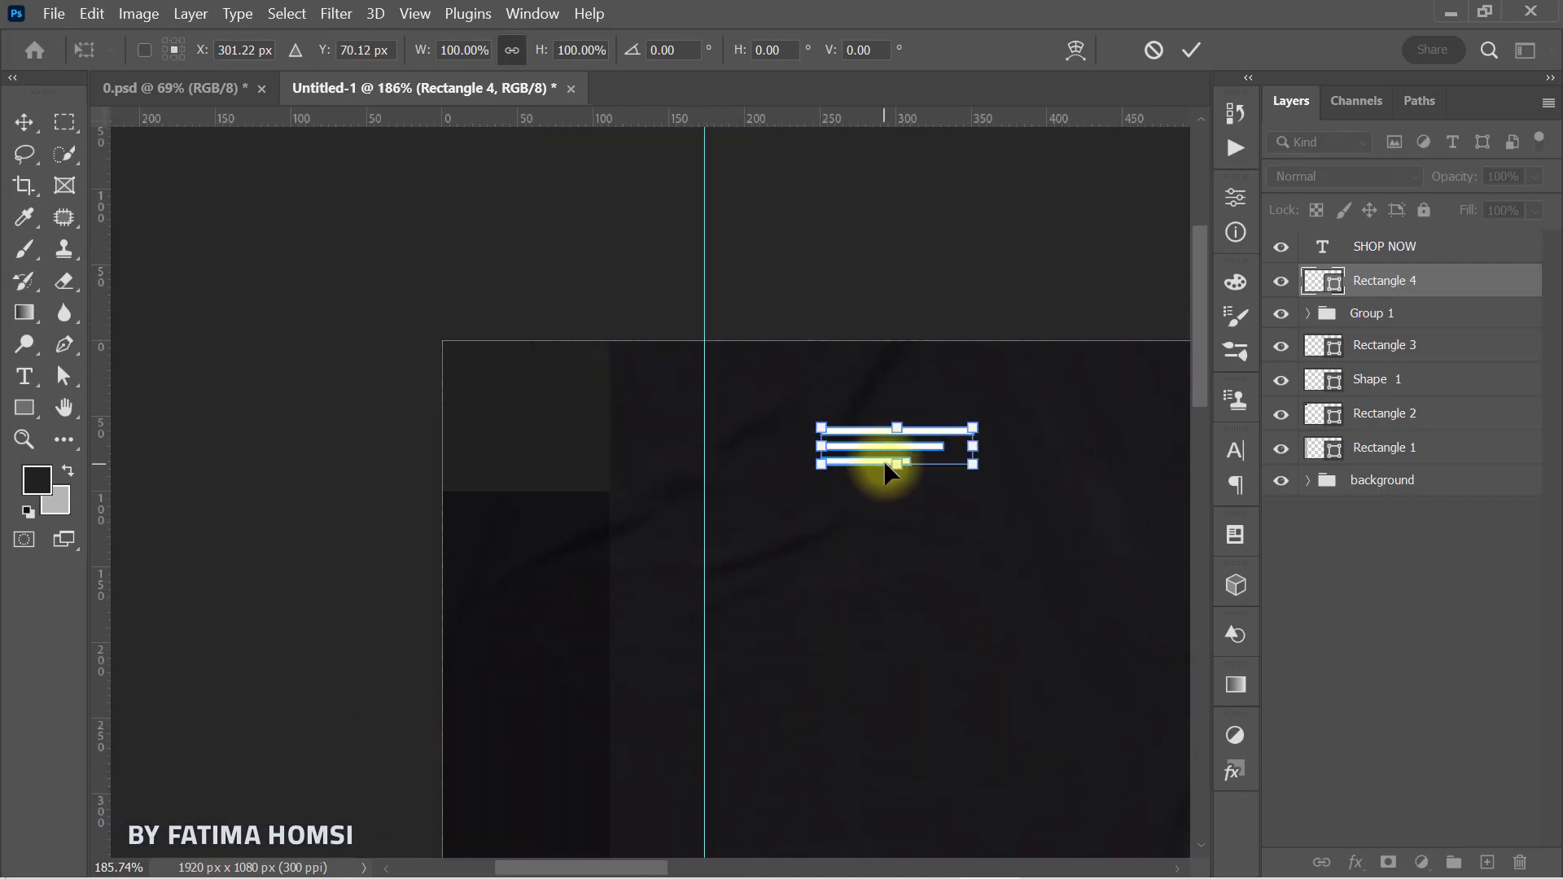
drag(894, 461, 525, 433)
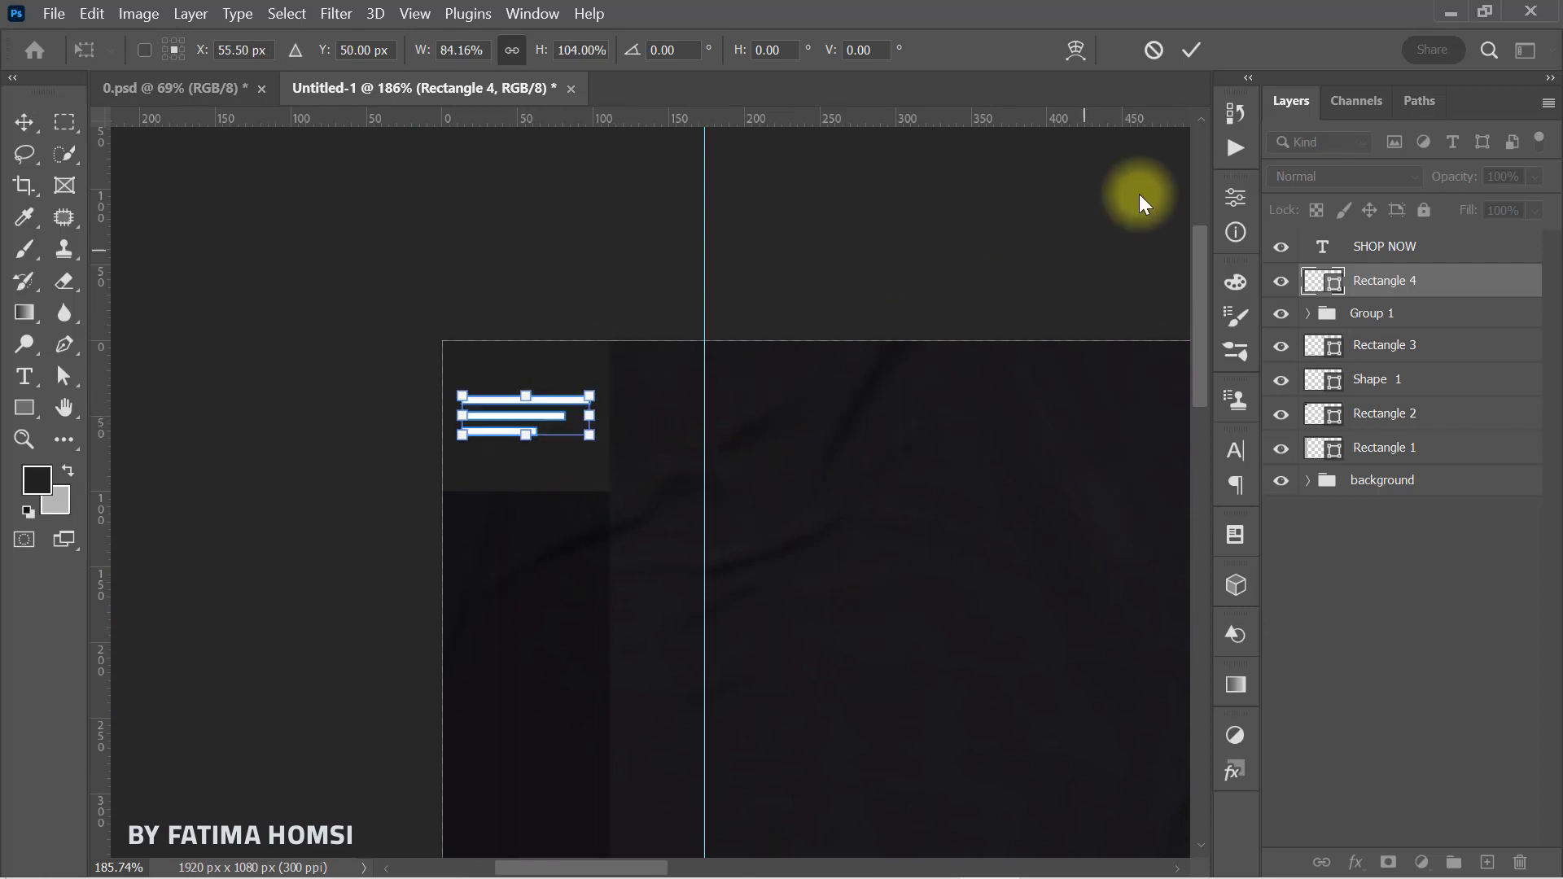
click(1189, 54)
Add a horizontal guide across the upper canvas just below the menu icon, at about 90 px.
scroll(915, 440, down, 3)
drag(915, 453, 676, 416)
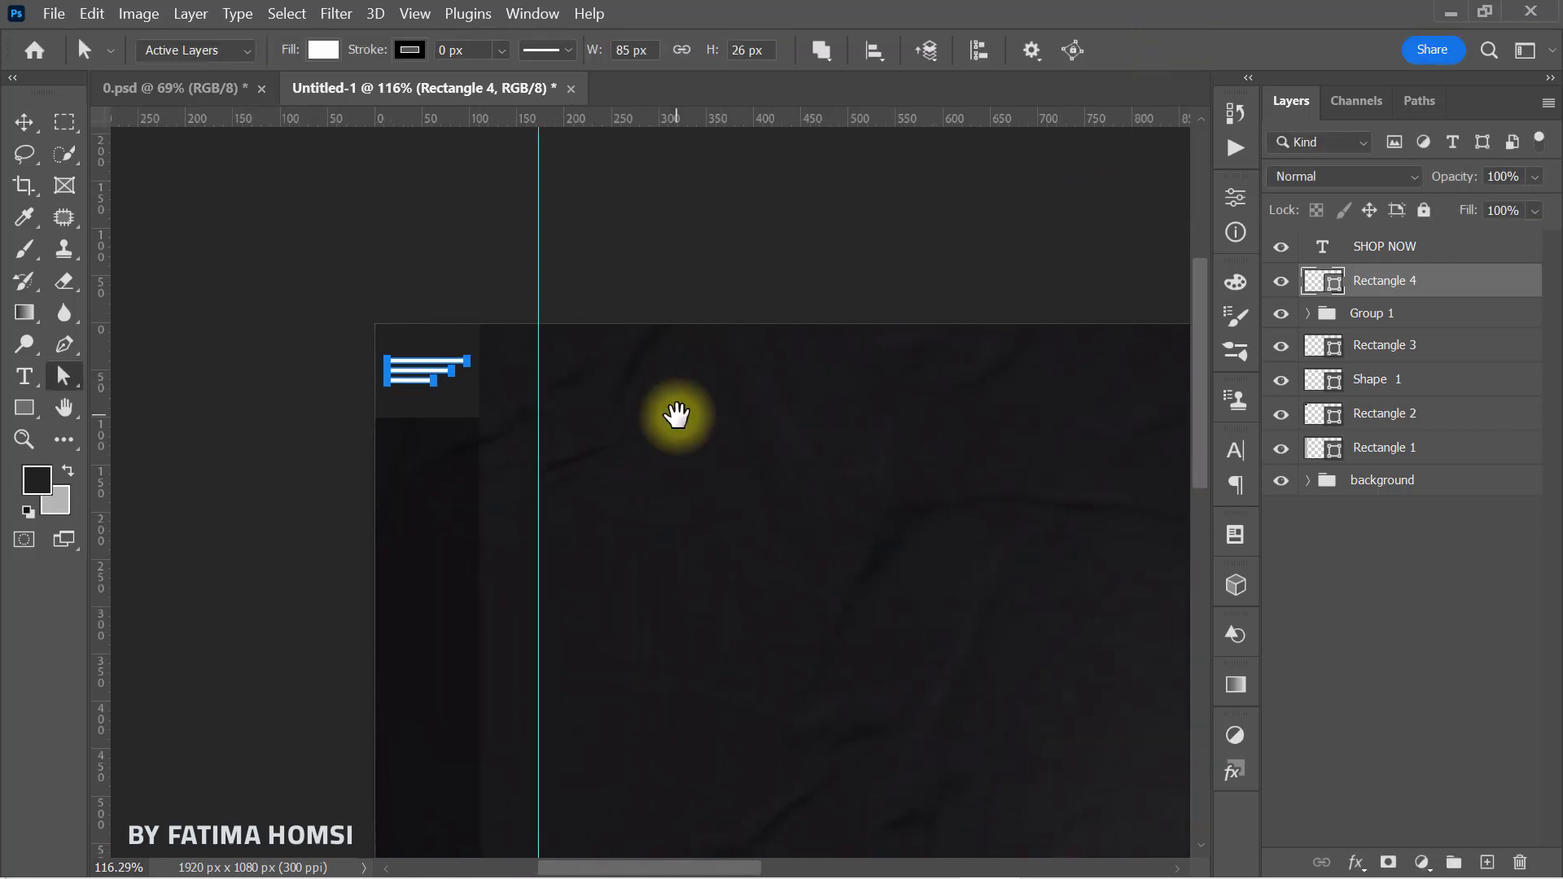
scroll(661, 425, down, 3)
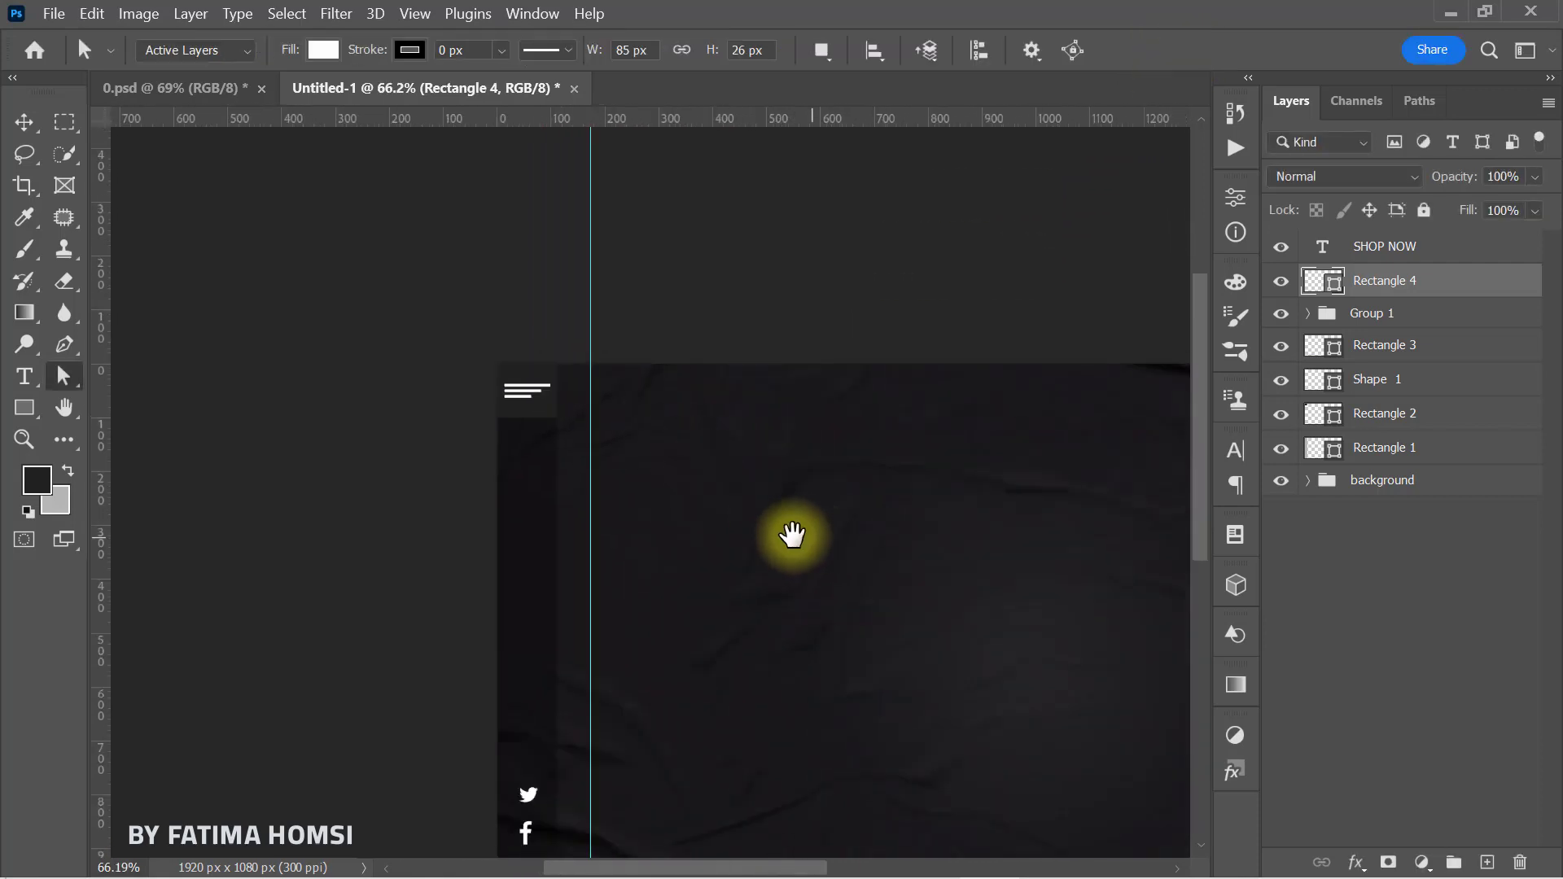
drag(796, 535, 440, 359)
scroll(440, 359, up, 1)
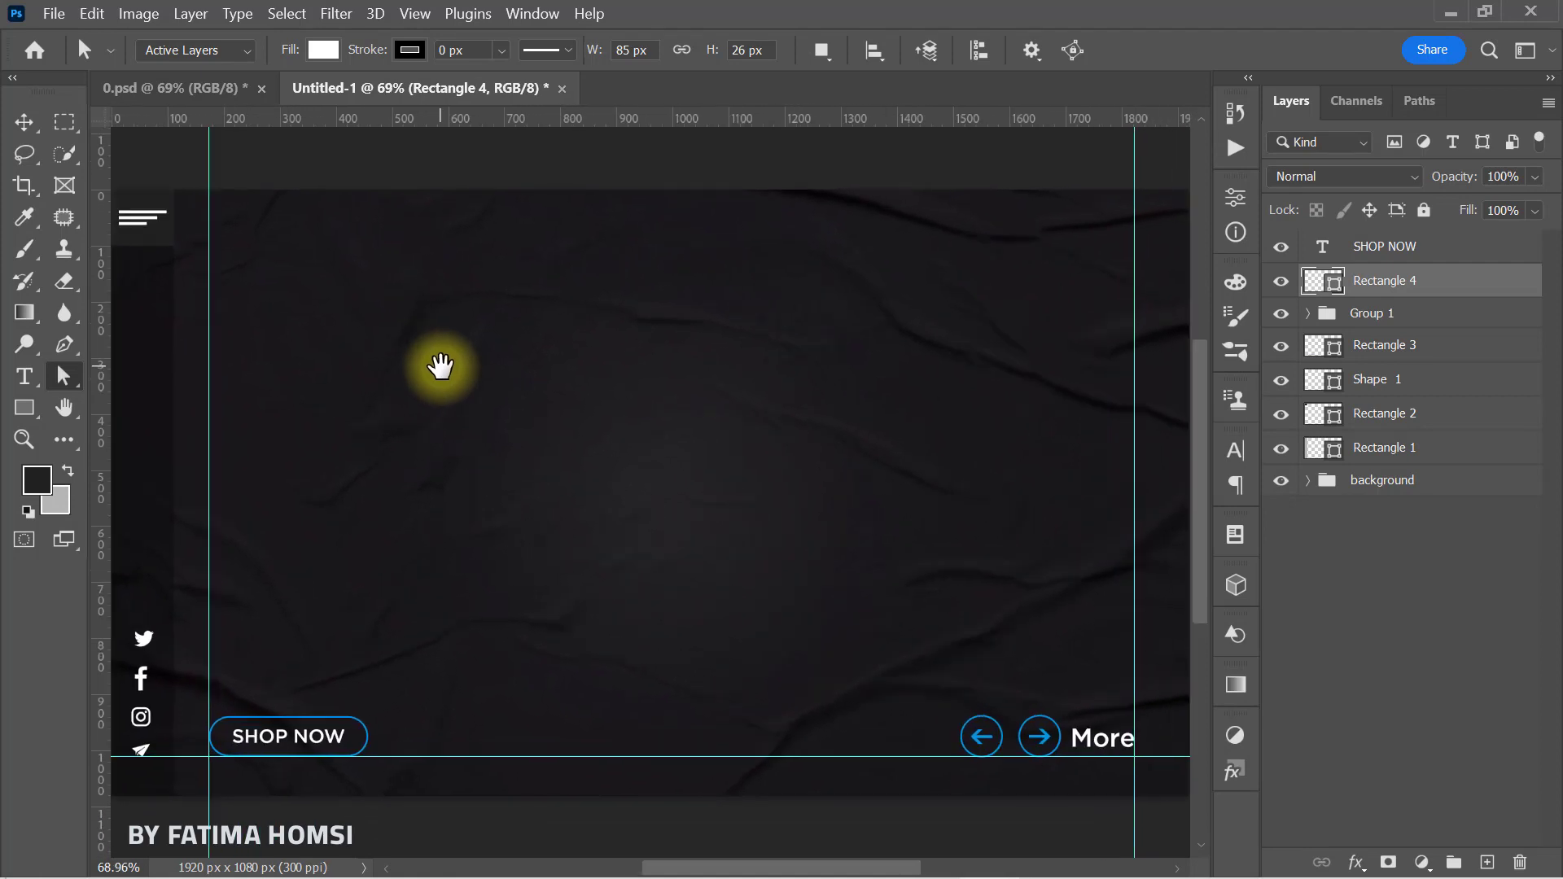
click(16, 124)
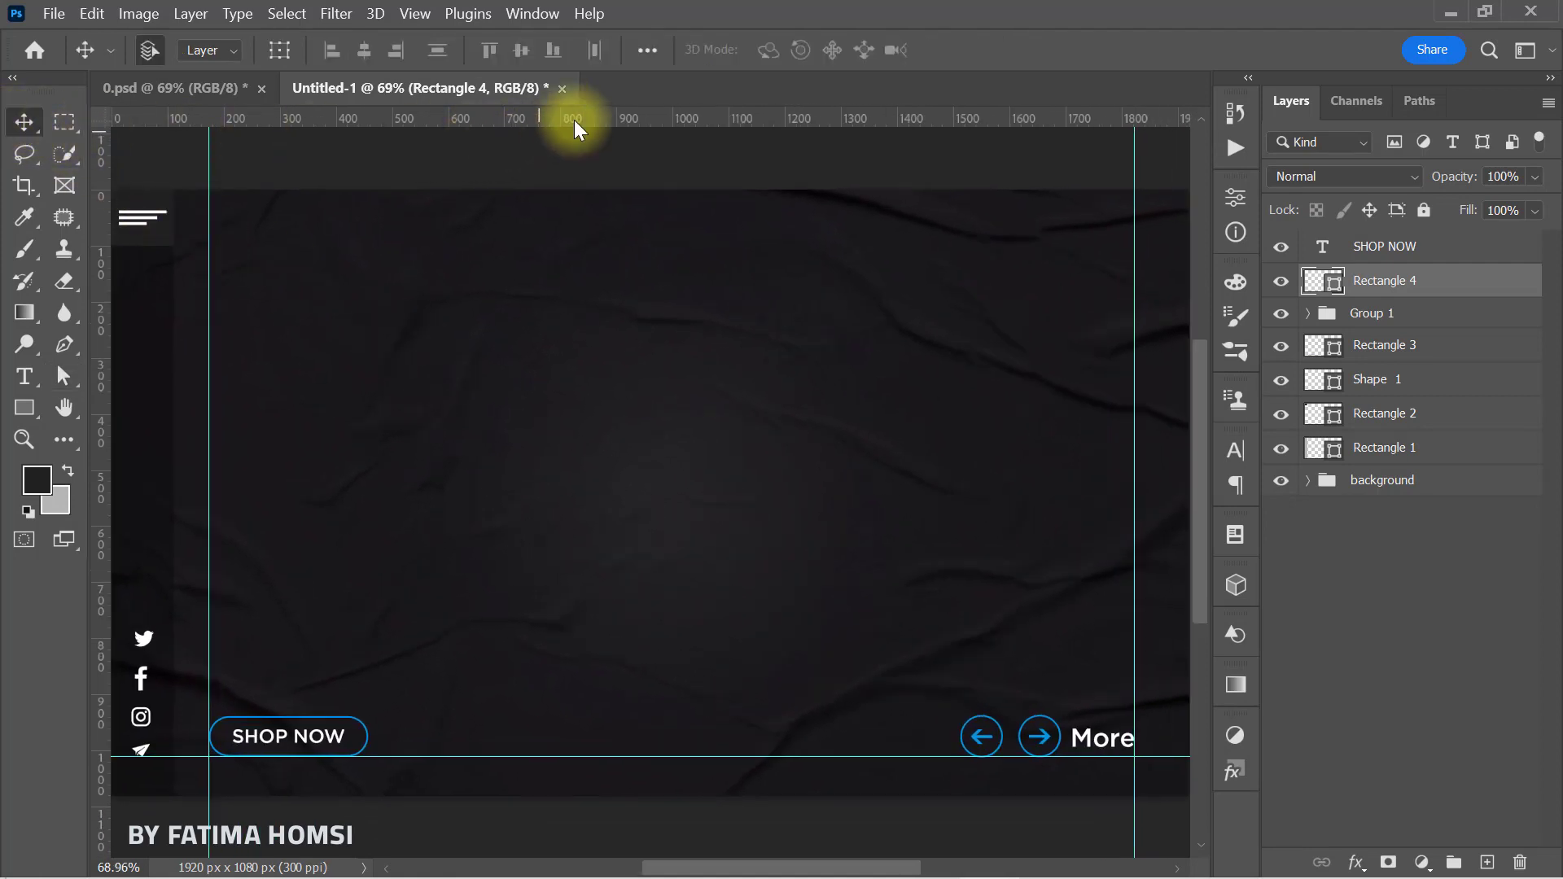
drag(569, 120, 603, 242)
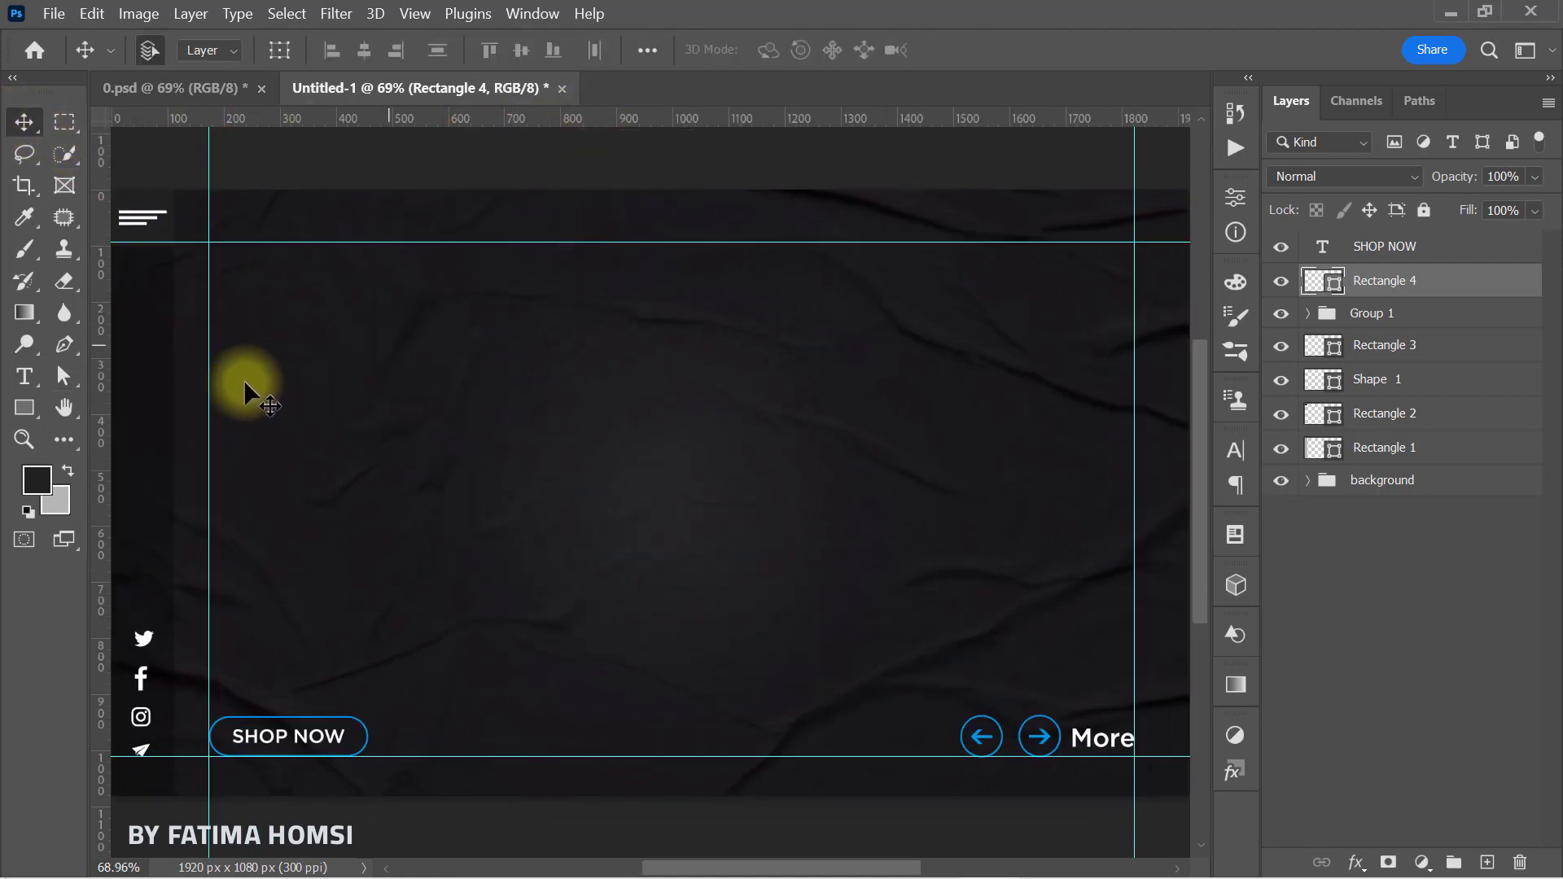
Add a white 9 pt Gotham Medium text line reading Home, Products, Service Tracking, Gallery, About, Contact us, separated by wide spaces.
click(25, 380)
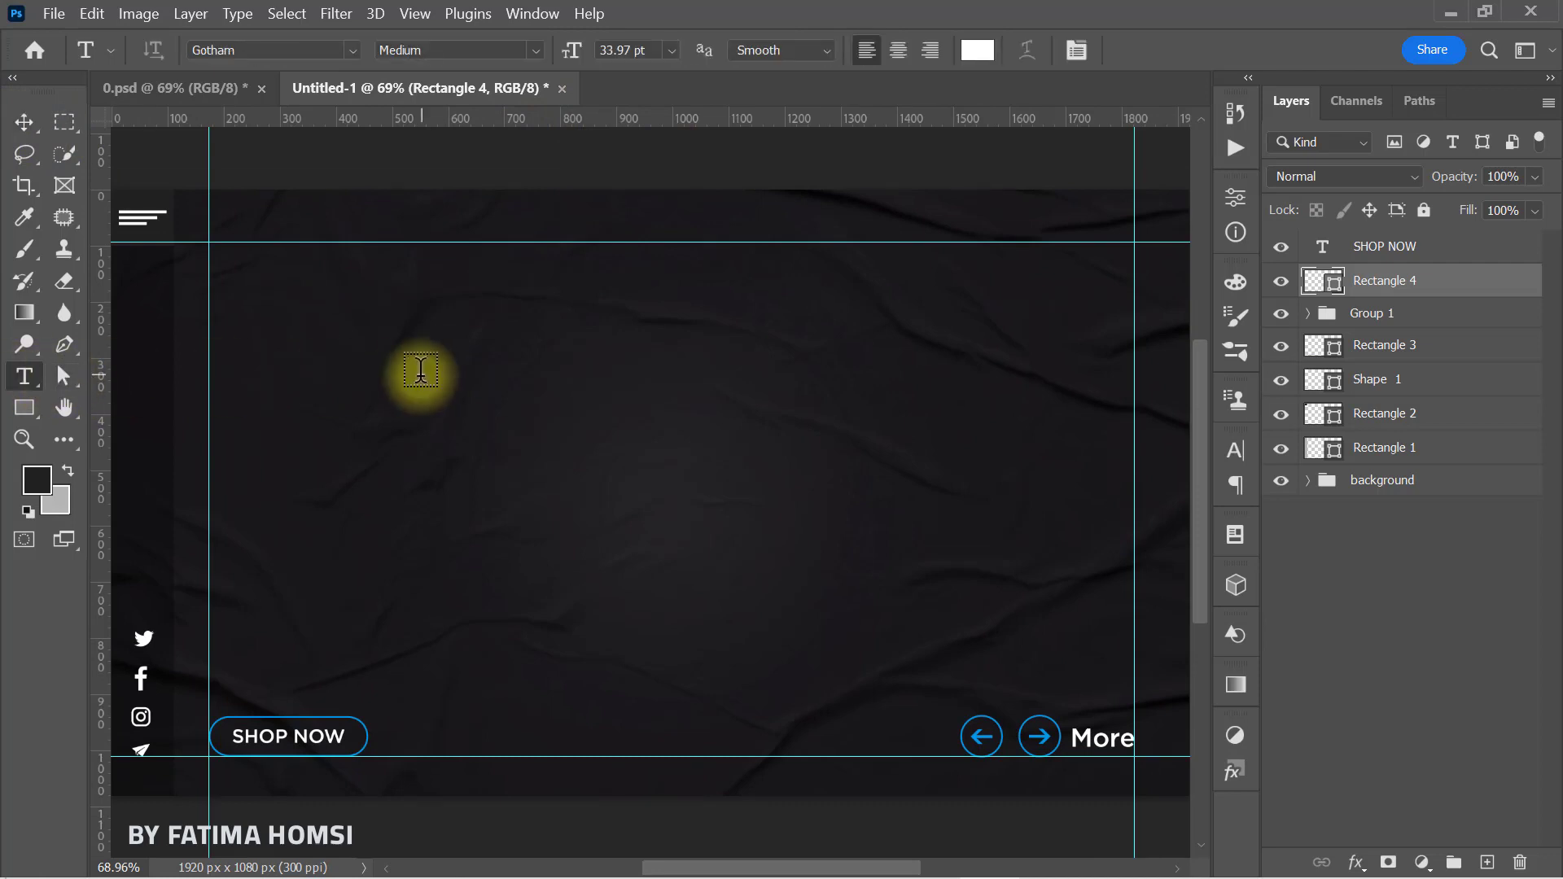
click(262, 403)
drag(580, 65, 547, 66)
text(Home    P)
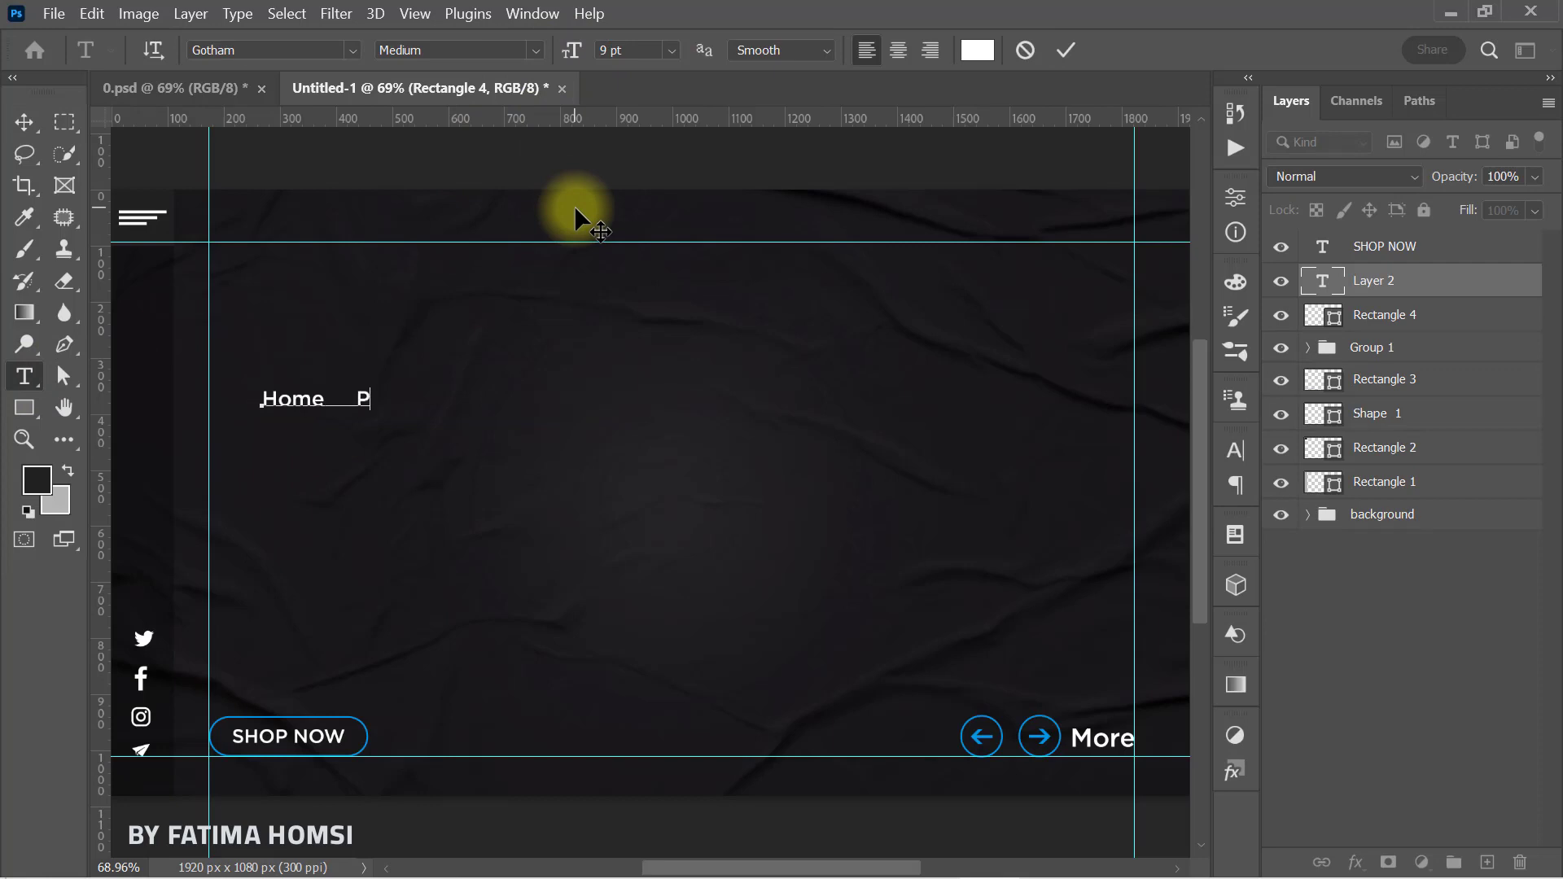
text(roducts    Service T)
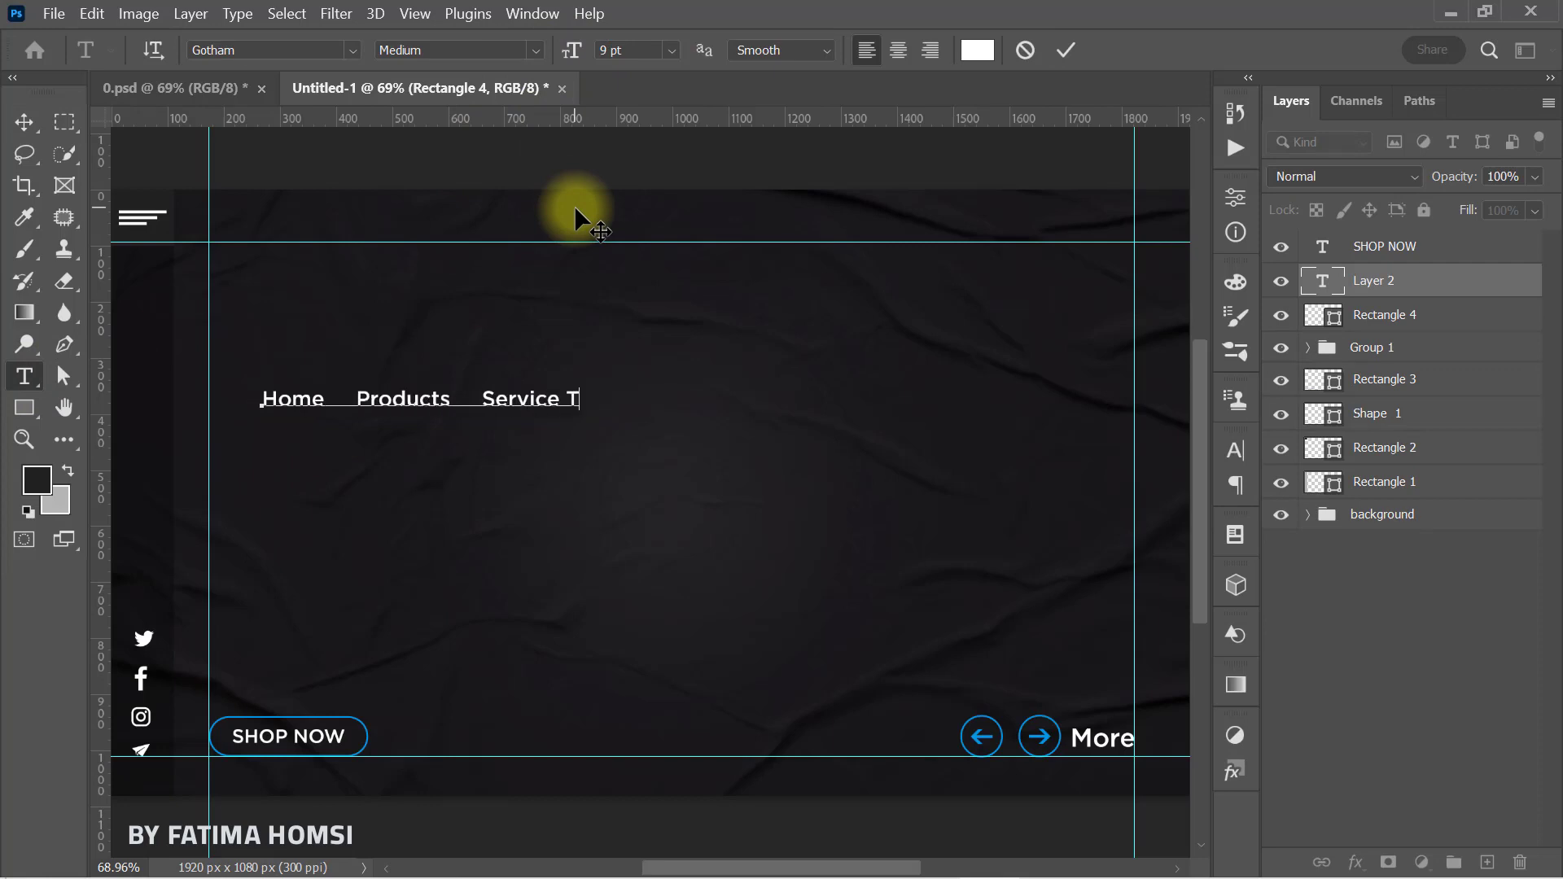
text(racking    Gallery    About    Contact us)
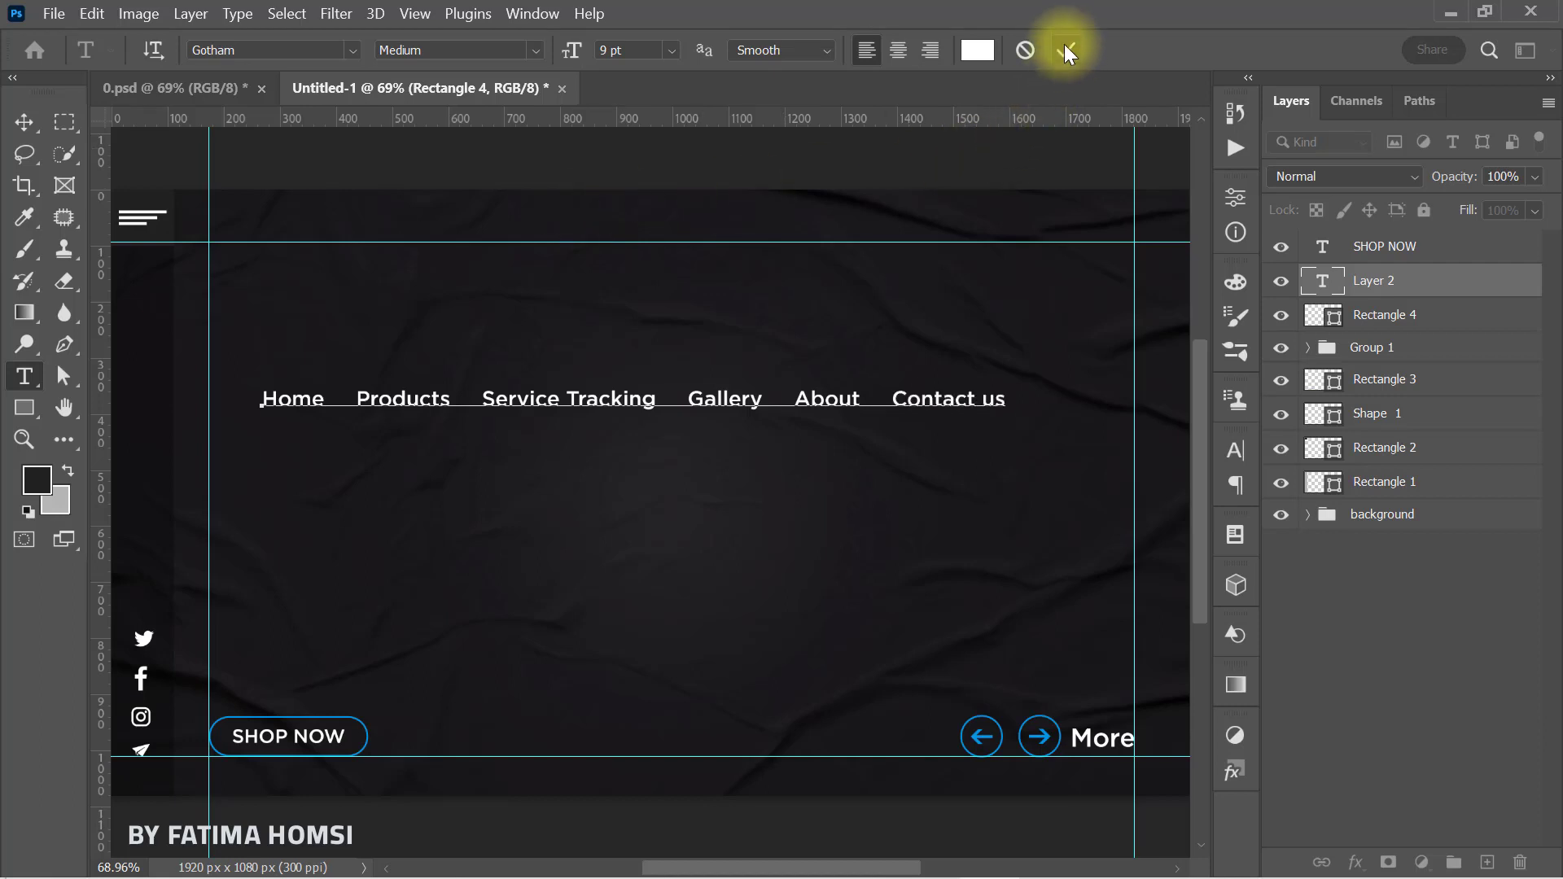
click(1065, 51)
Scale the navigation text to 6.88 pt and align it below the upper horizontal guide, ending at the right vertical guide.
key(ctrl+t)
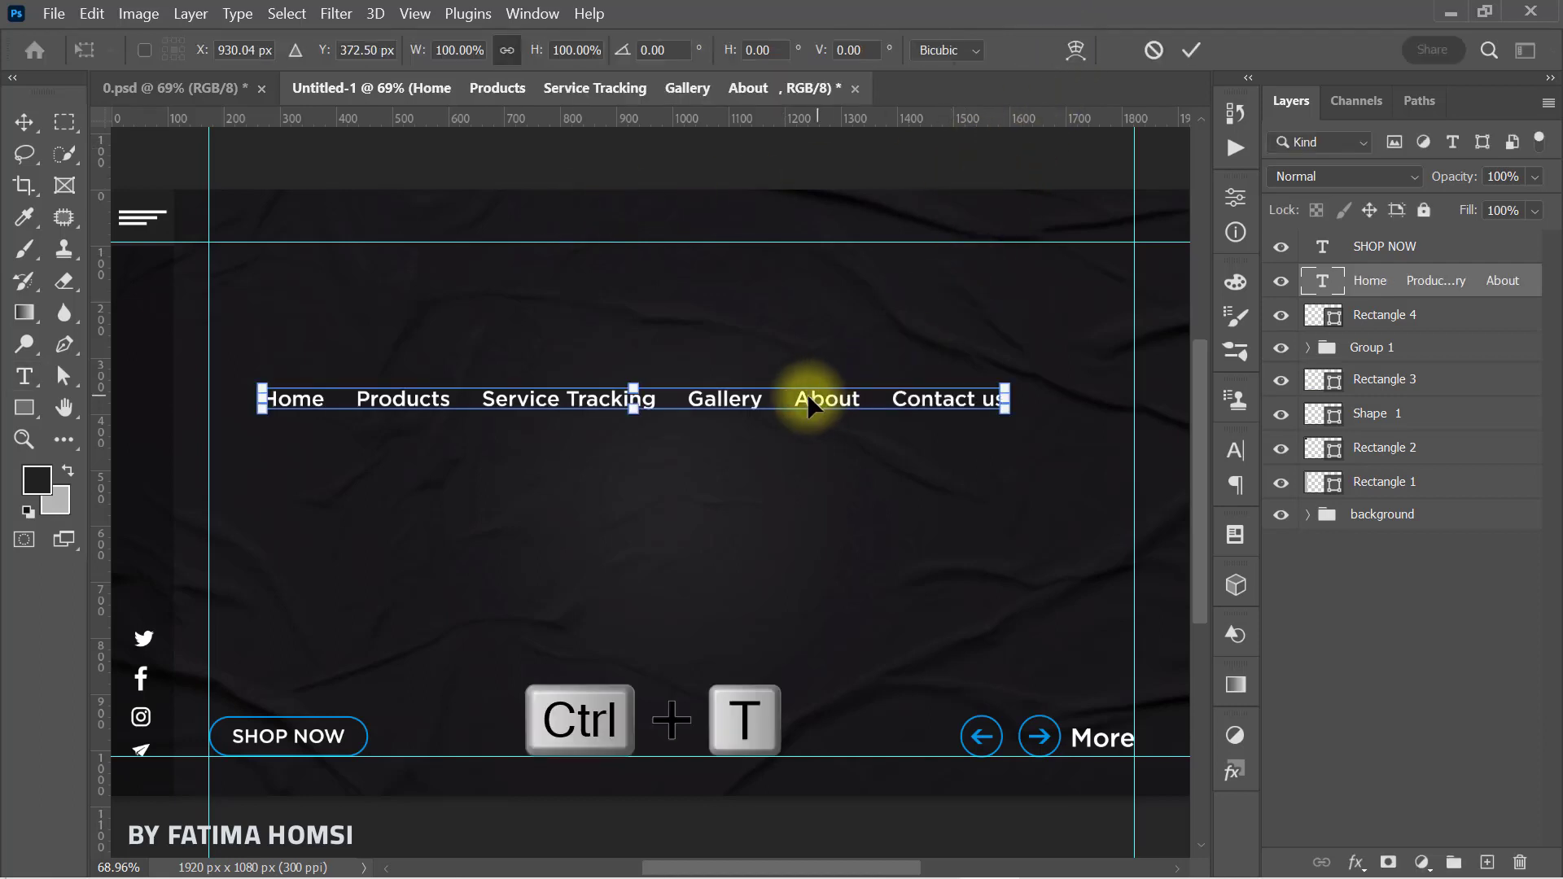
drag(886, 353, 934, 254)
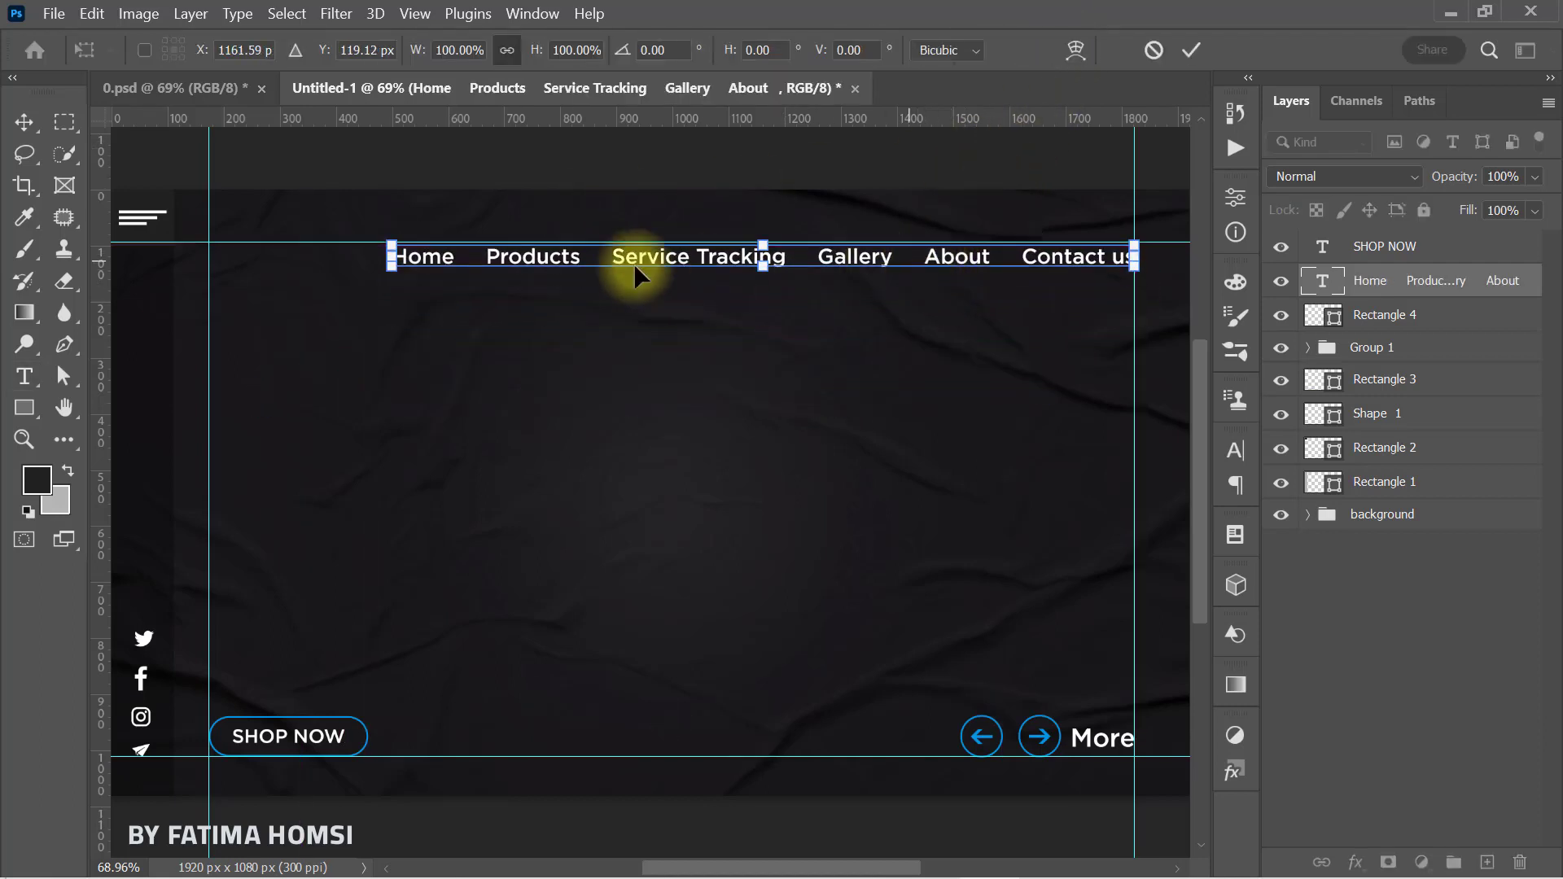
drag(405, 257, 492, 252)
drag(574, 254, 661, 259)
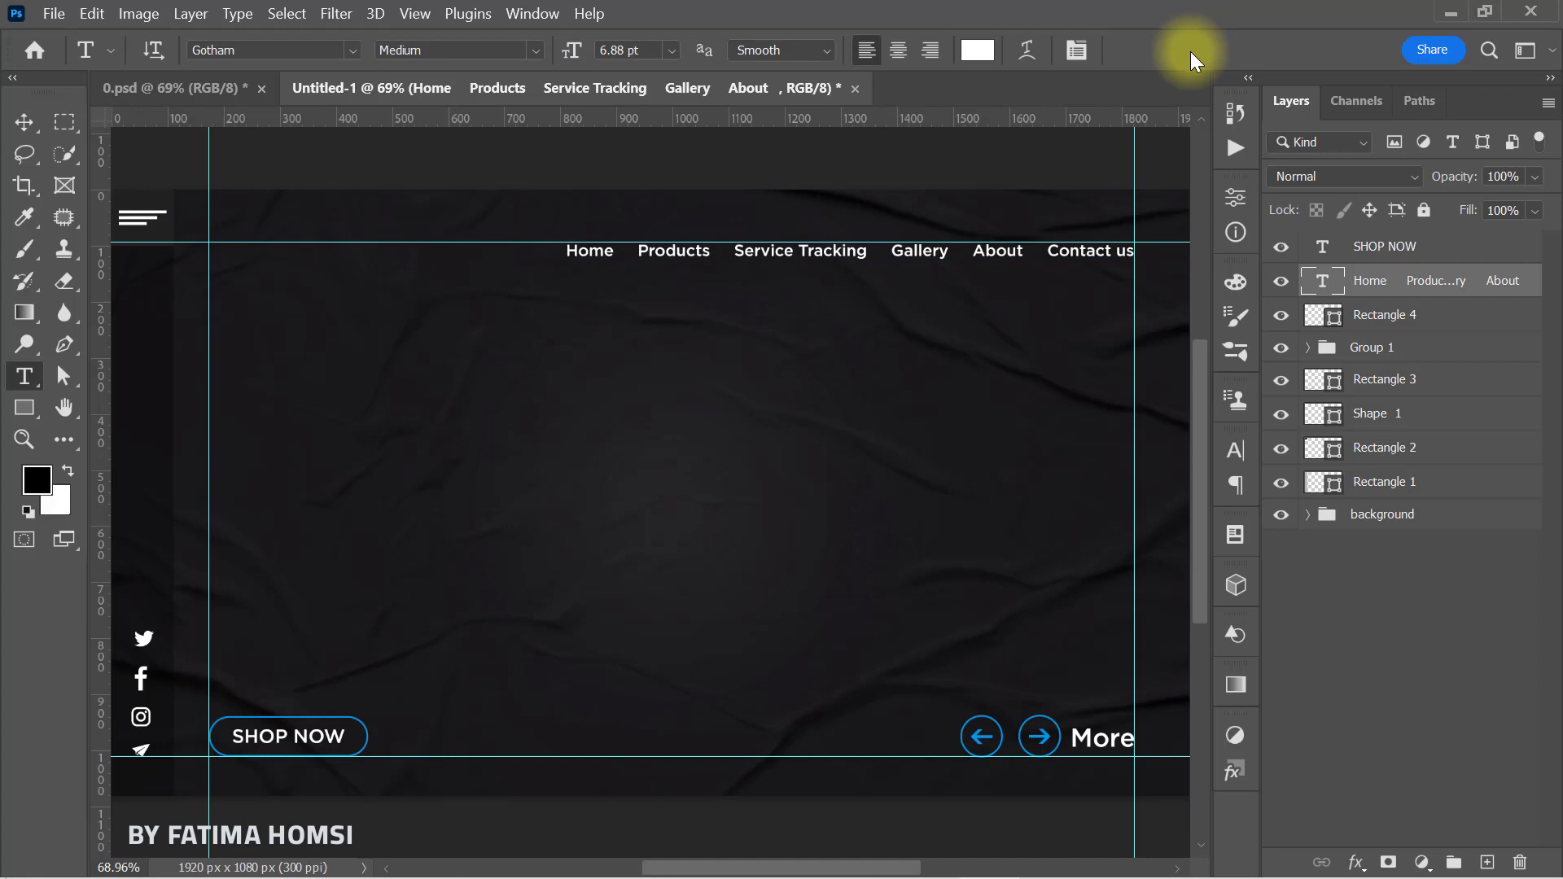
Recolor the word Products in the navigation text to blue #0095e5.
drag(715, 250, 646, 250)
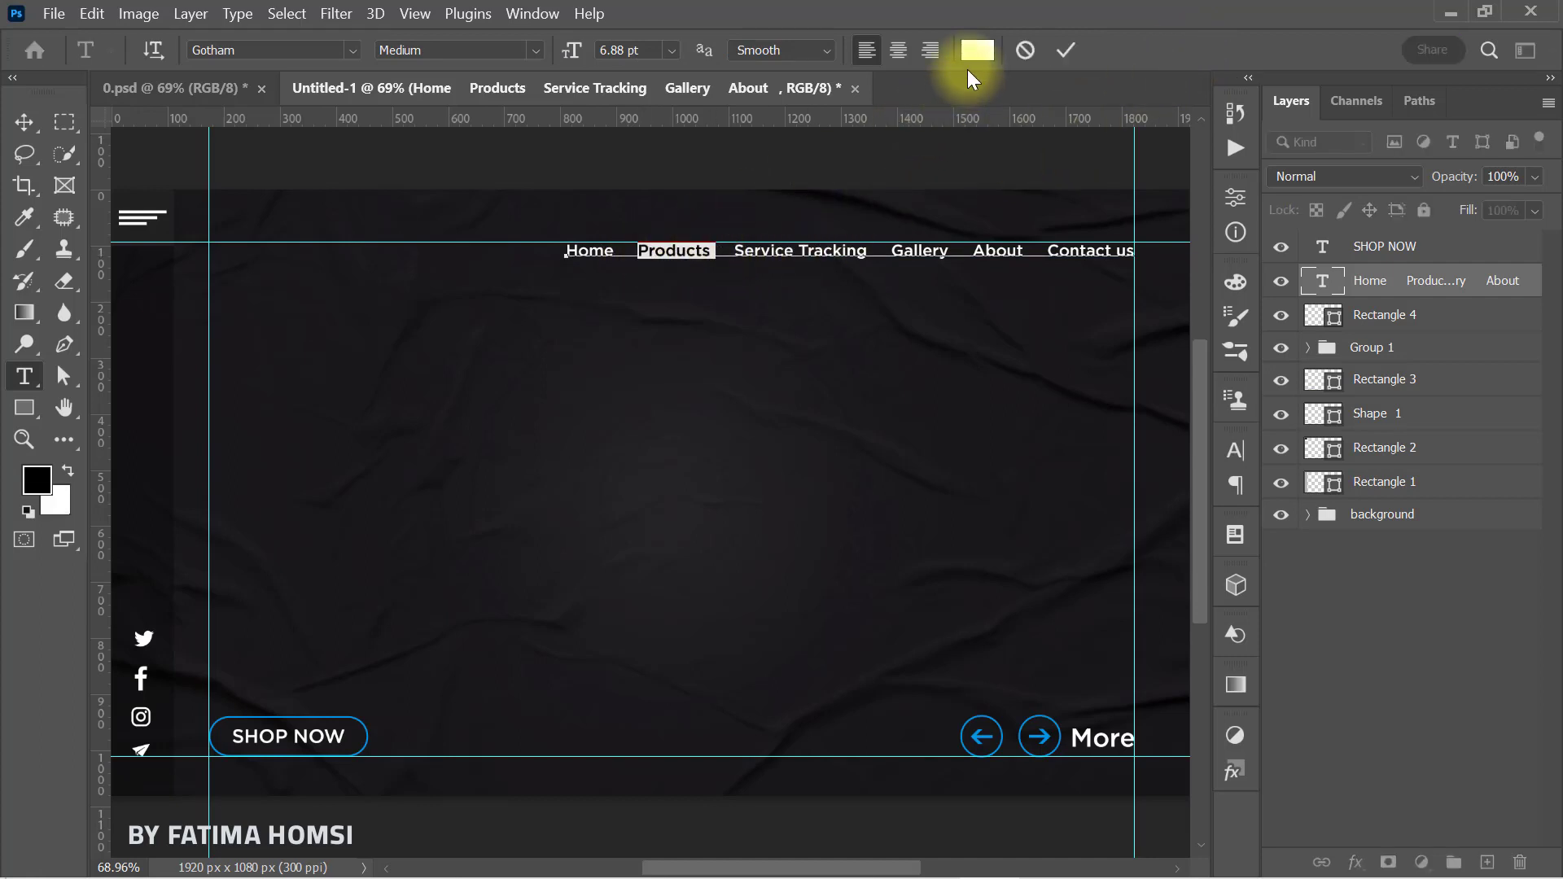
click(977, 50)
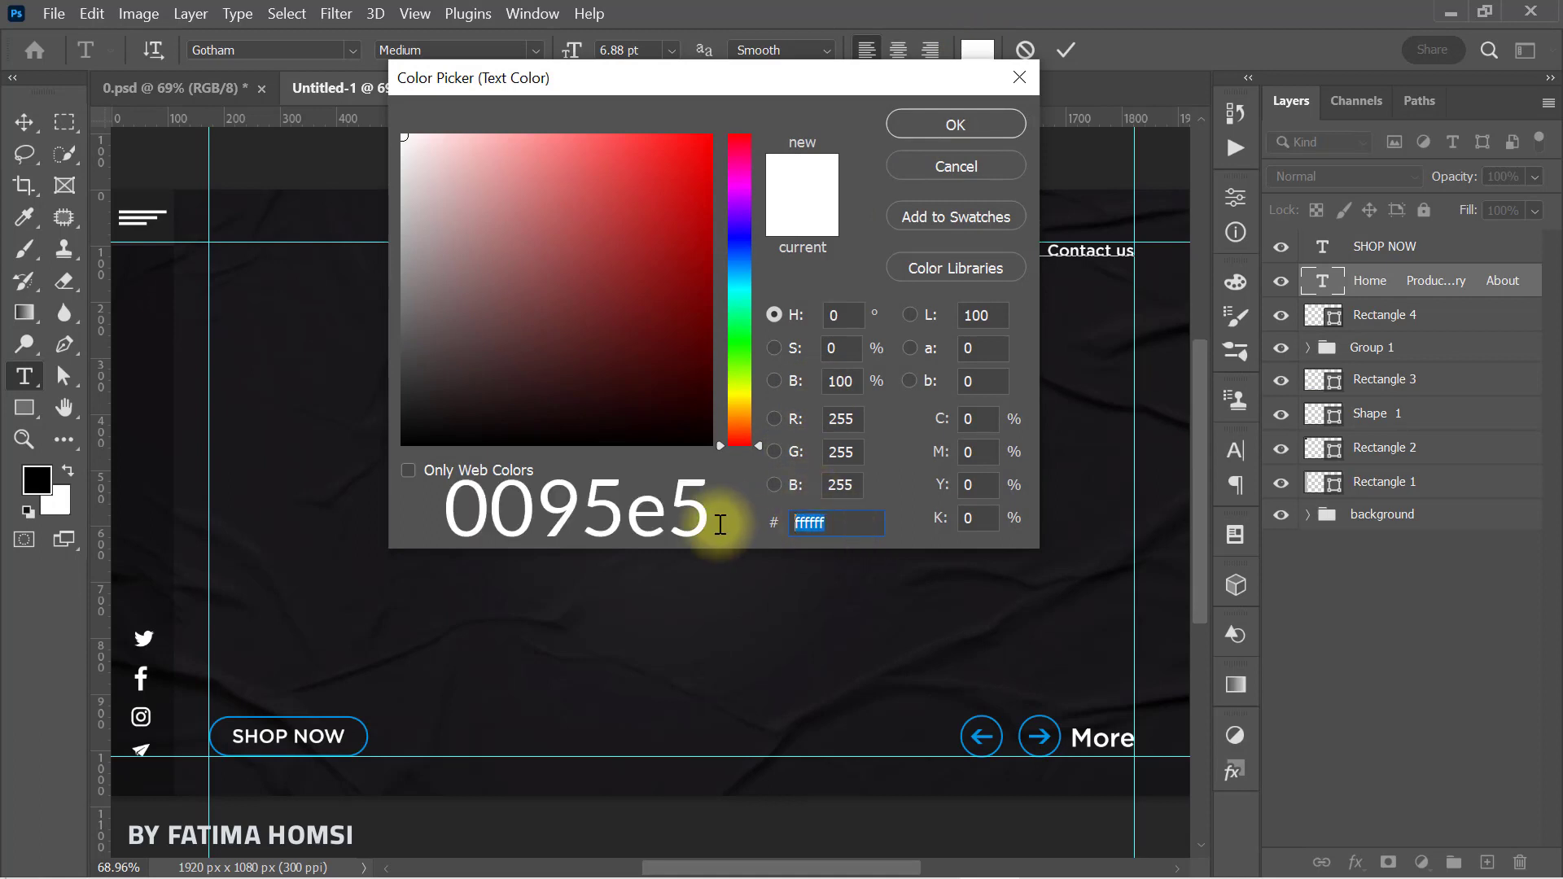
text(0095e5)
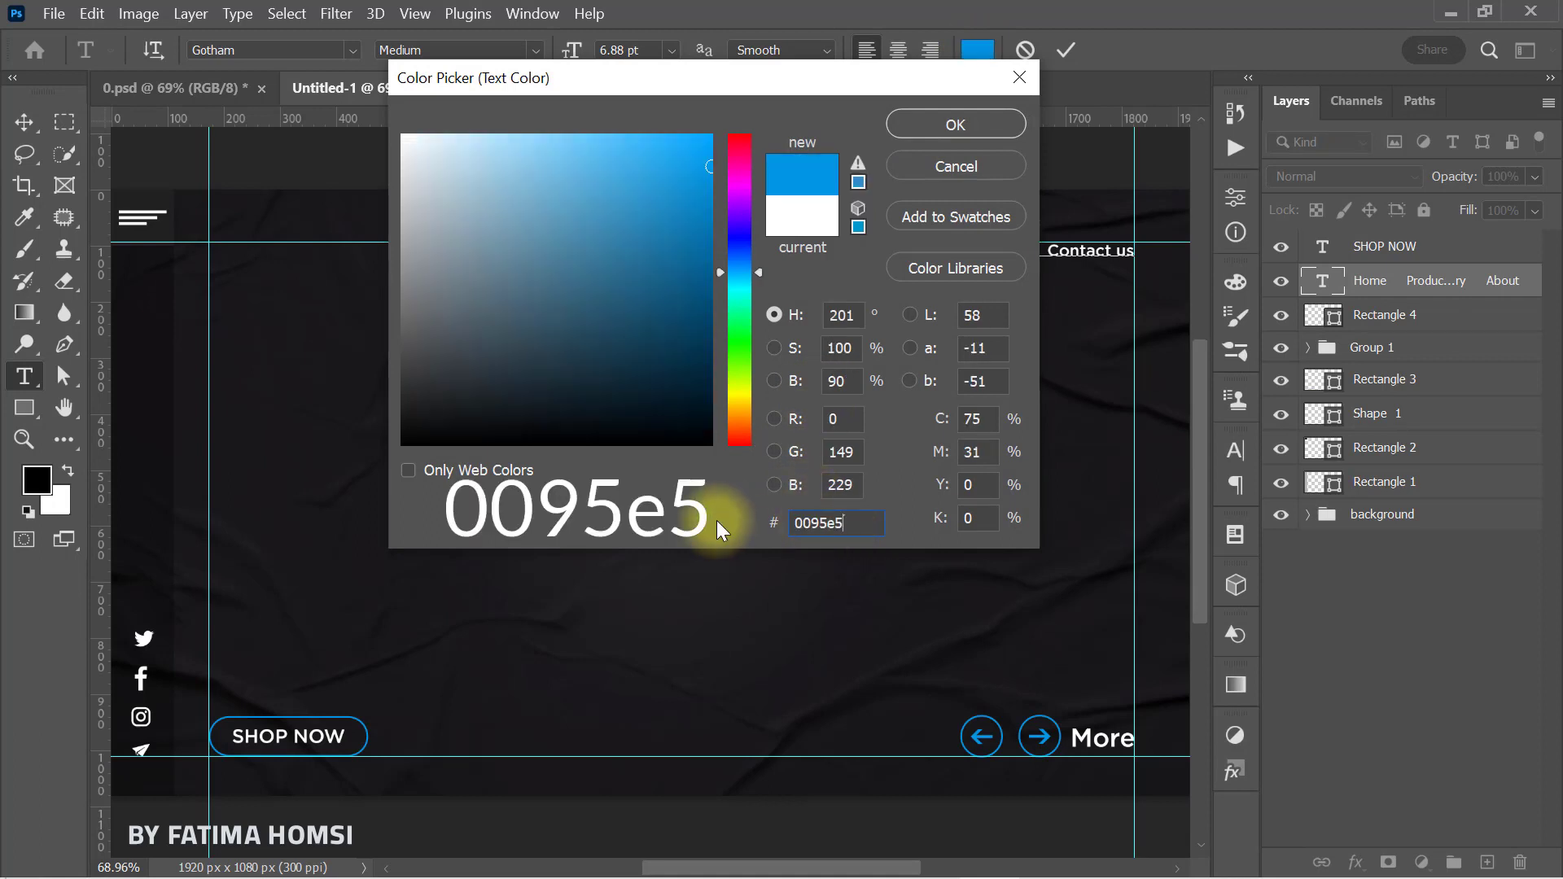
click(900, 124)
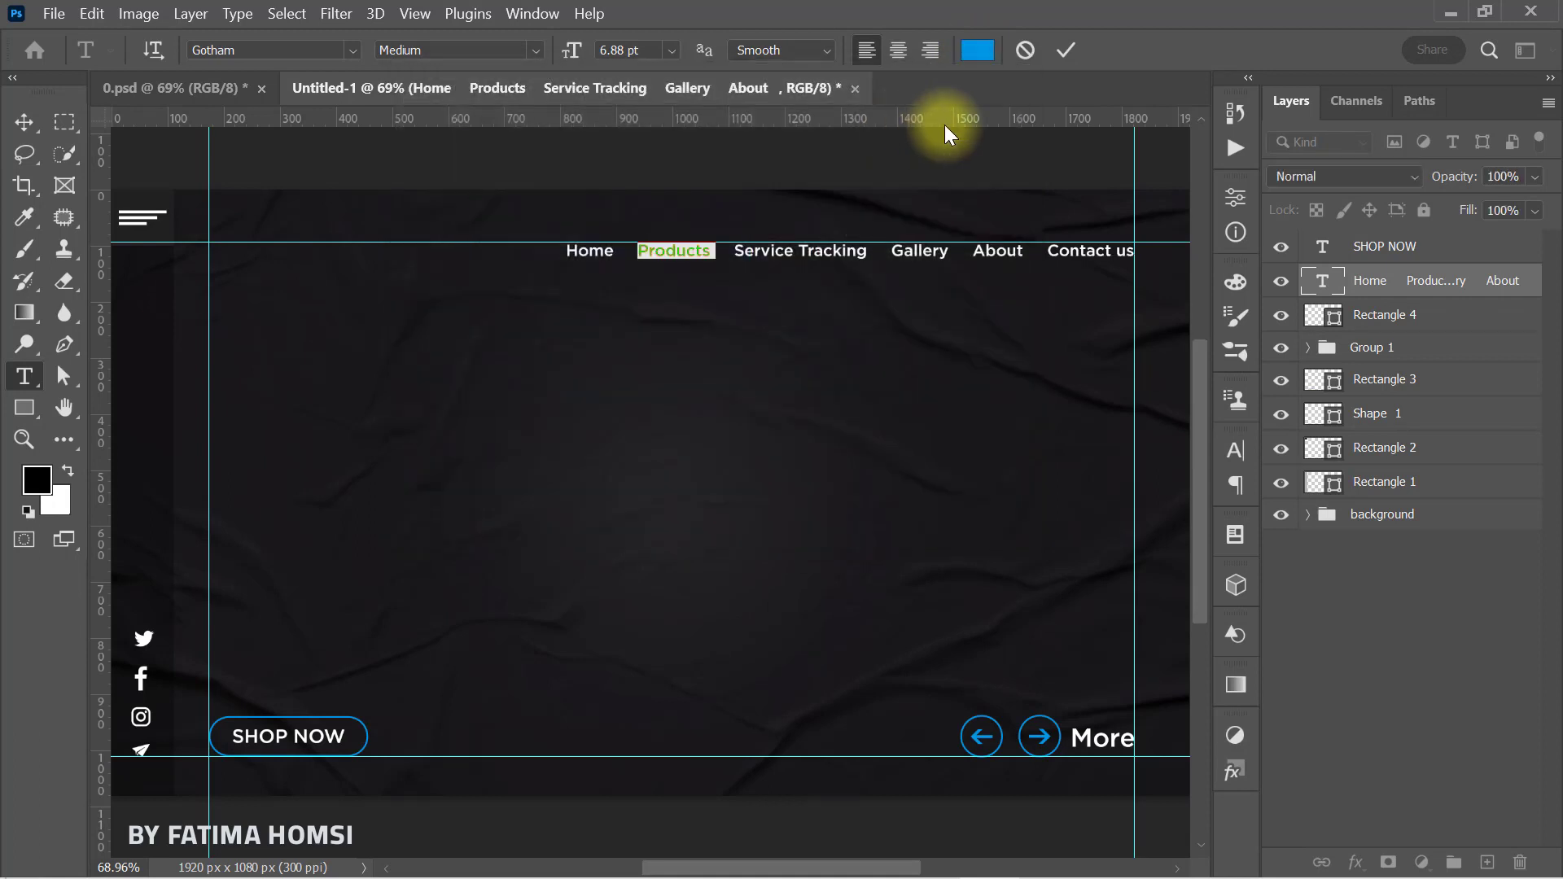
click(1062, 54)
Move the Rectangle 4 layer below Group 1, then group it with the layers down to Rectangle 1 as shapes.
drag(1449, 320, 1436, 361)
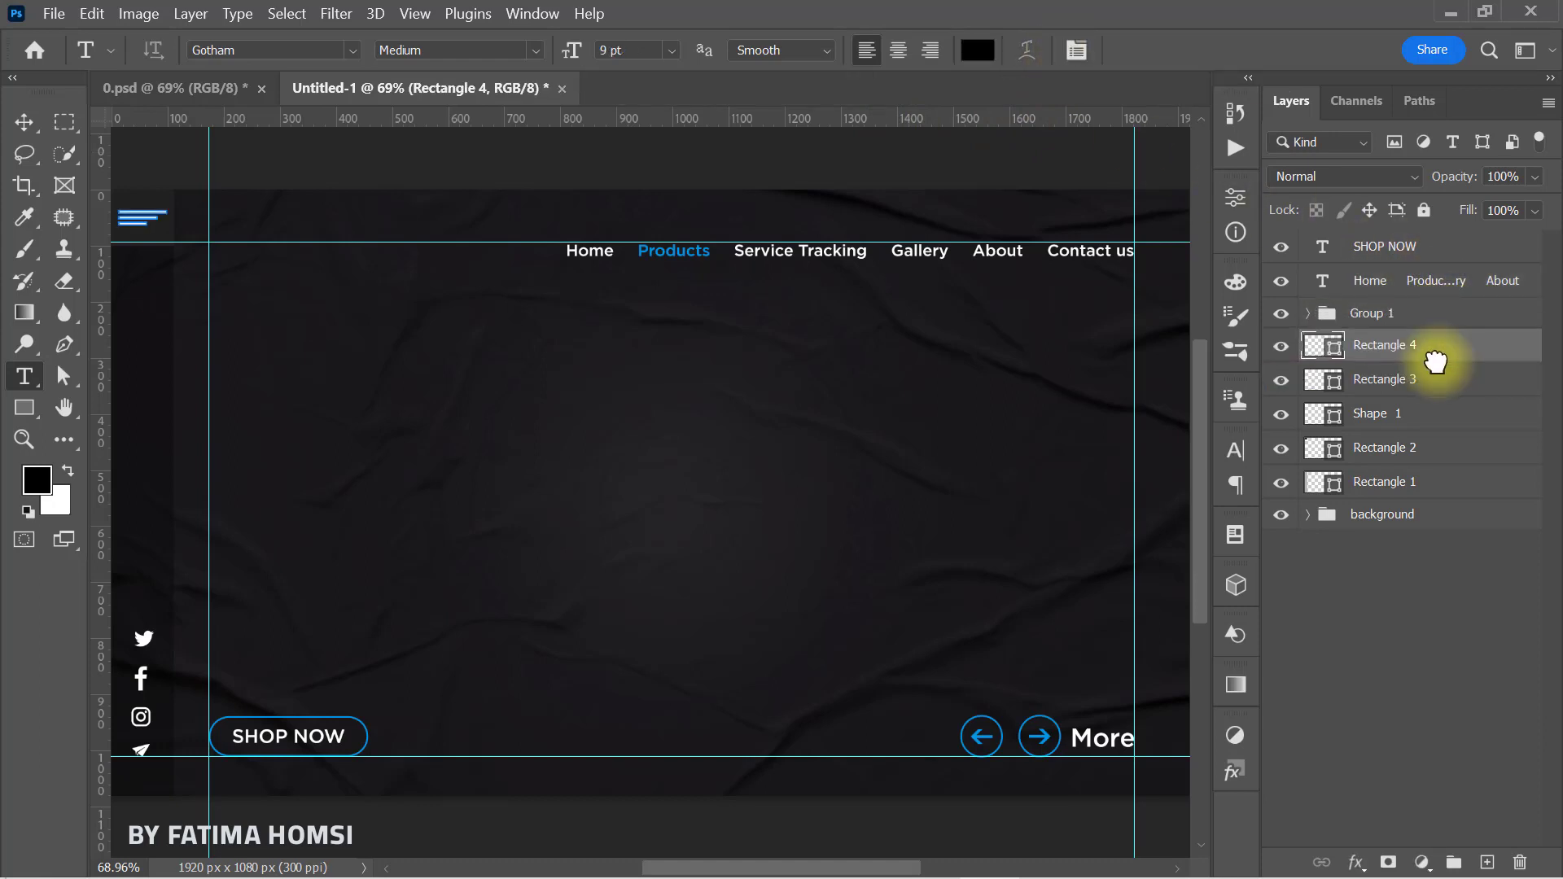
shift+click(1447, 485)
key(ctrl+g)
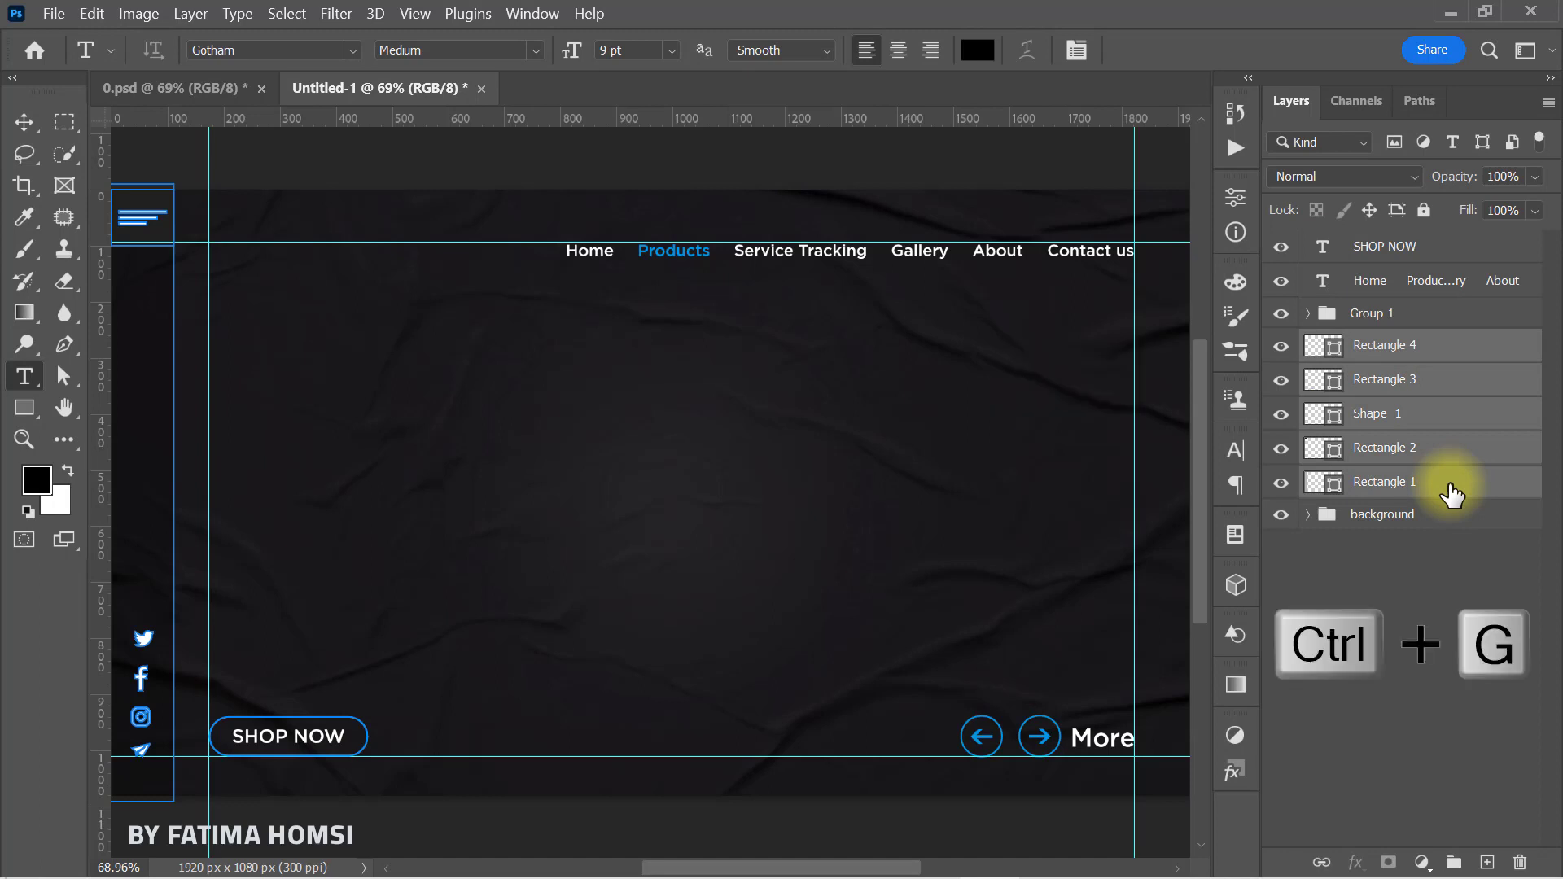
double_click(1405, 343)
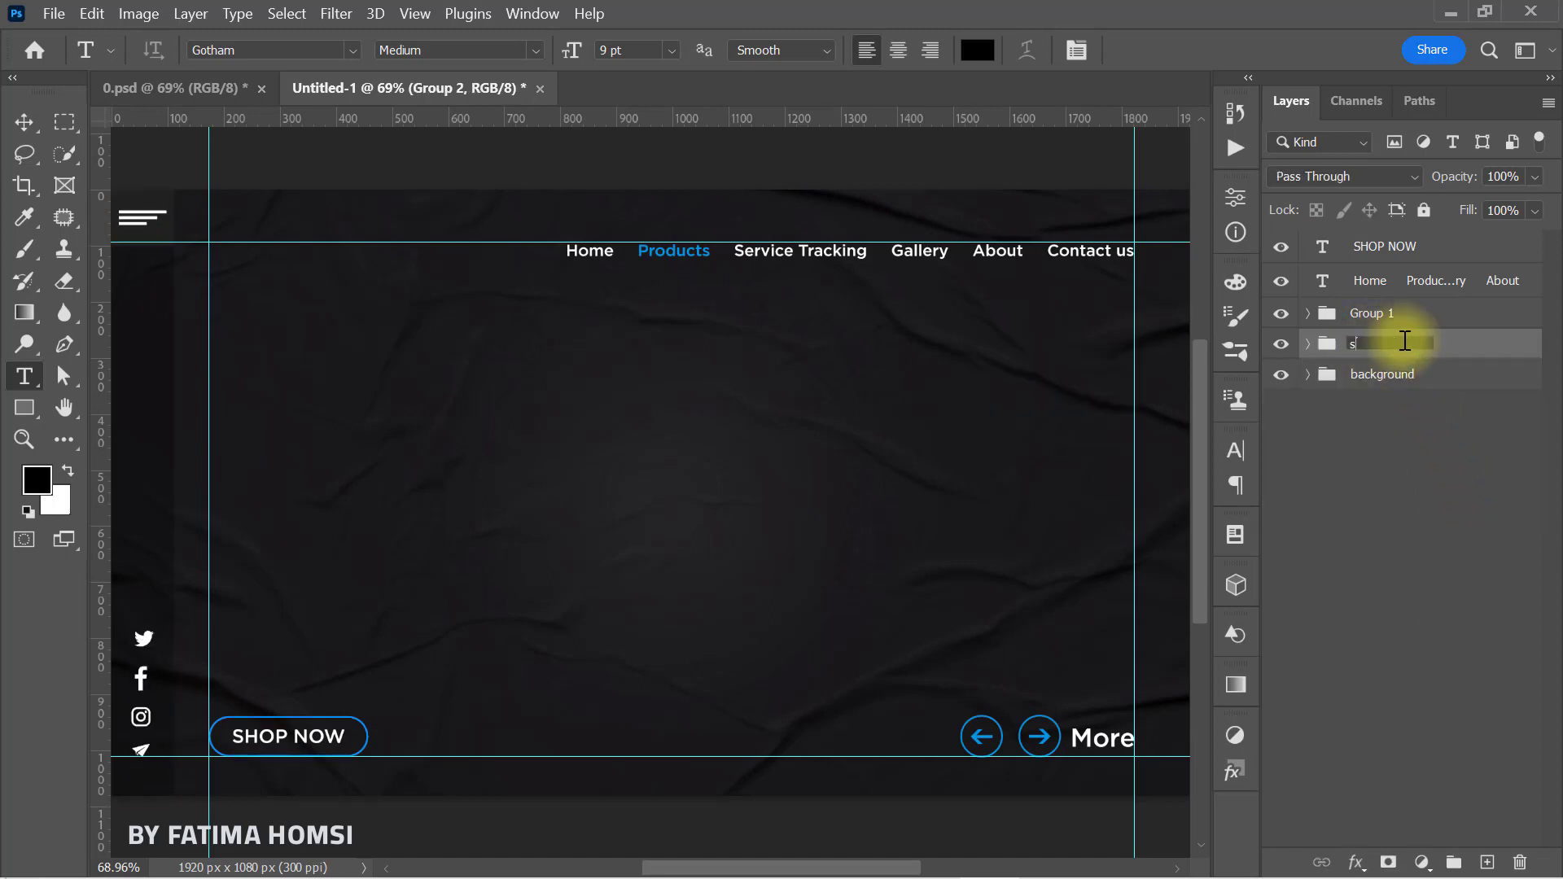
text(shapes)
key(Return)
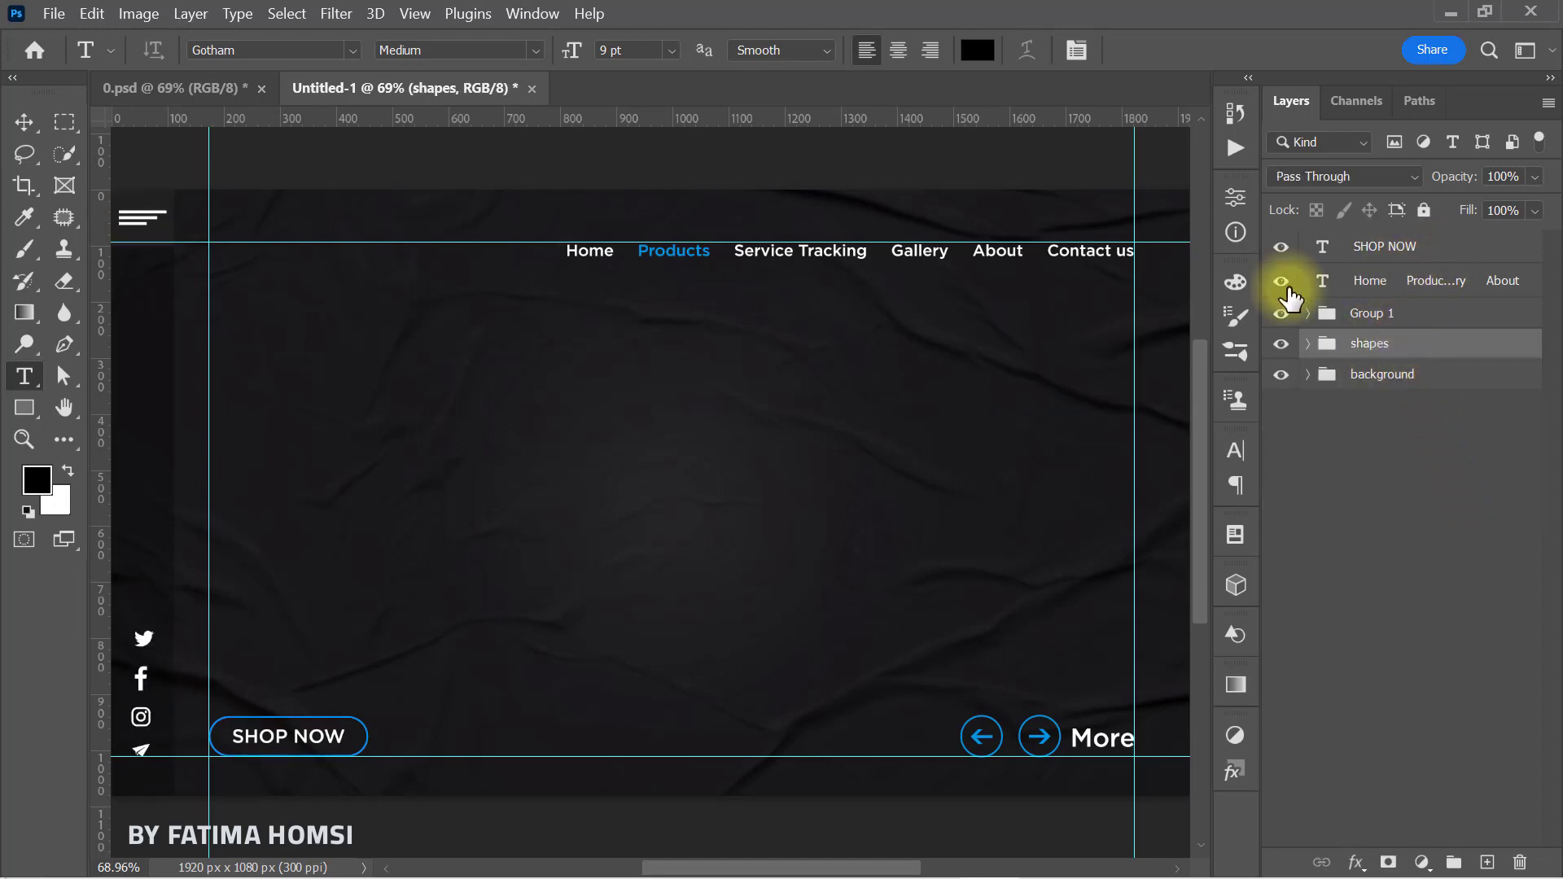
Draw a floral ornament custom shape about 62 x 62 px where the left vertical and upper horizontal guides meet, above the SHOP NOW layer.
click(1302, 246)
click(15, 416)
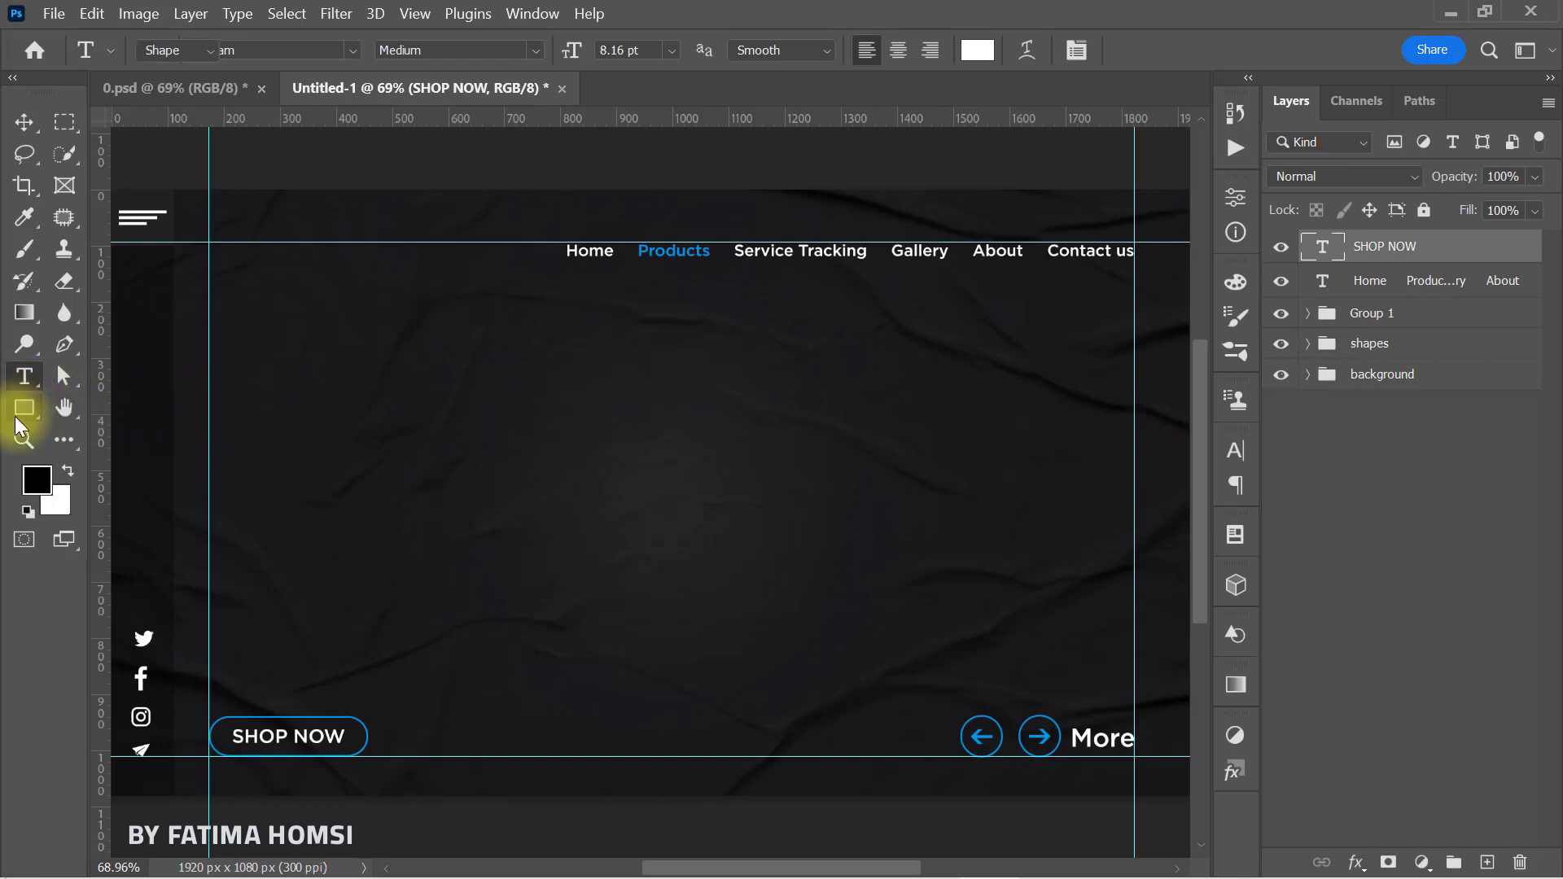
click(152, 517)
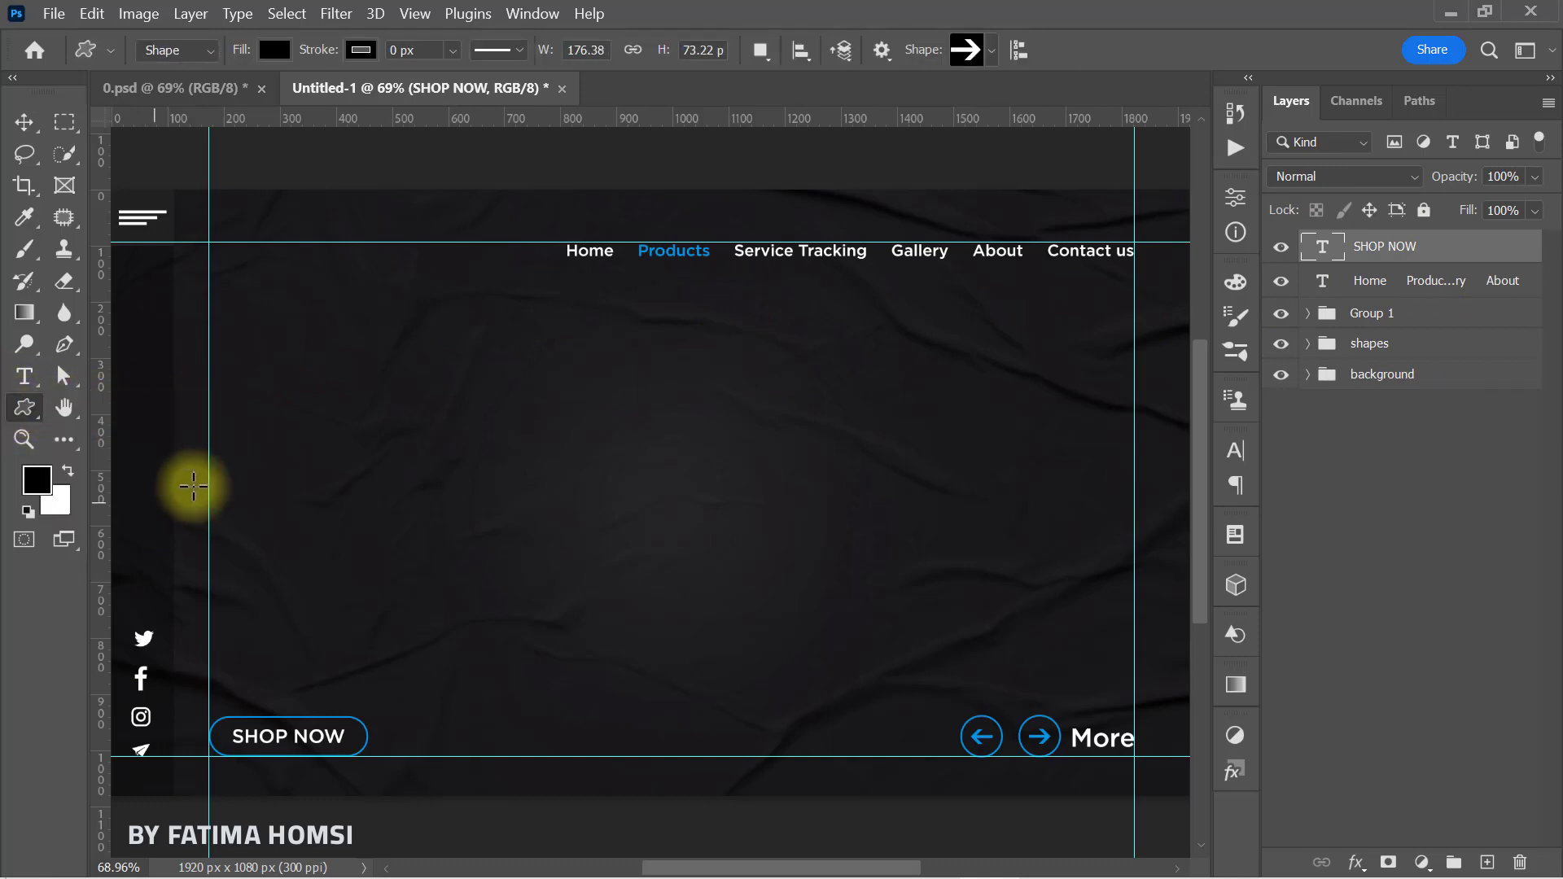
click(981, 51)
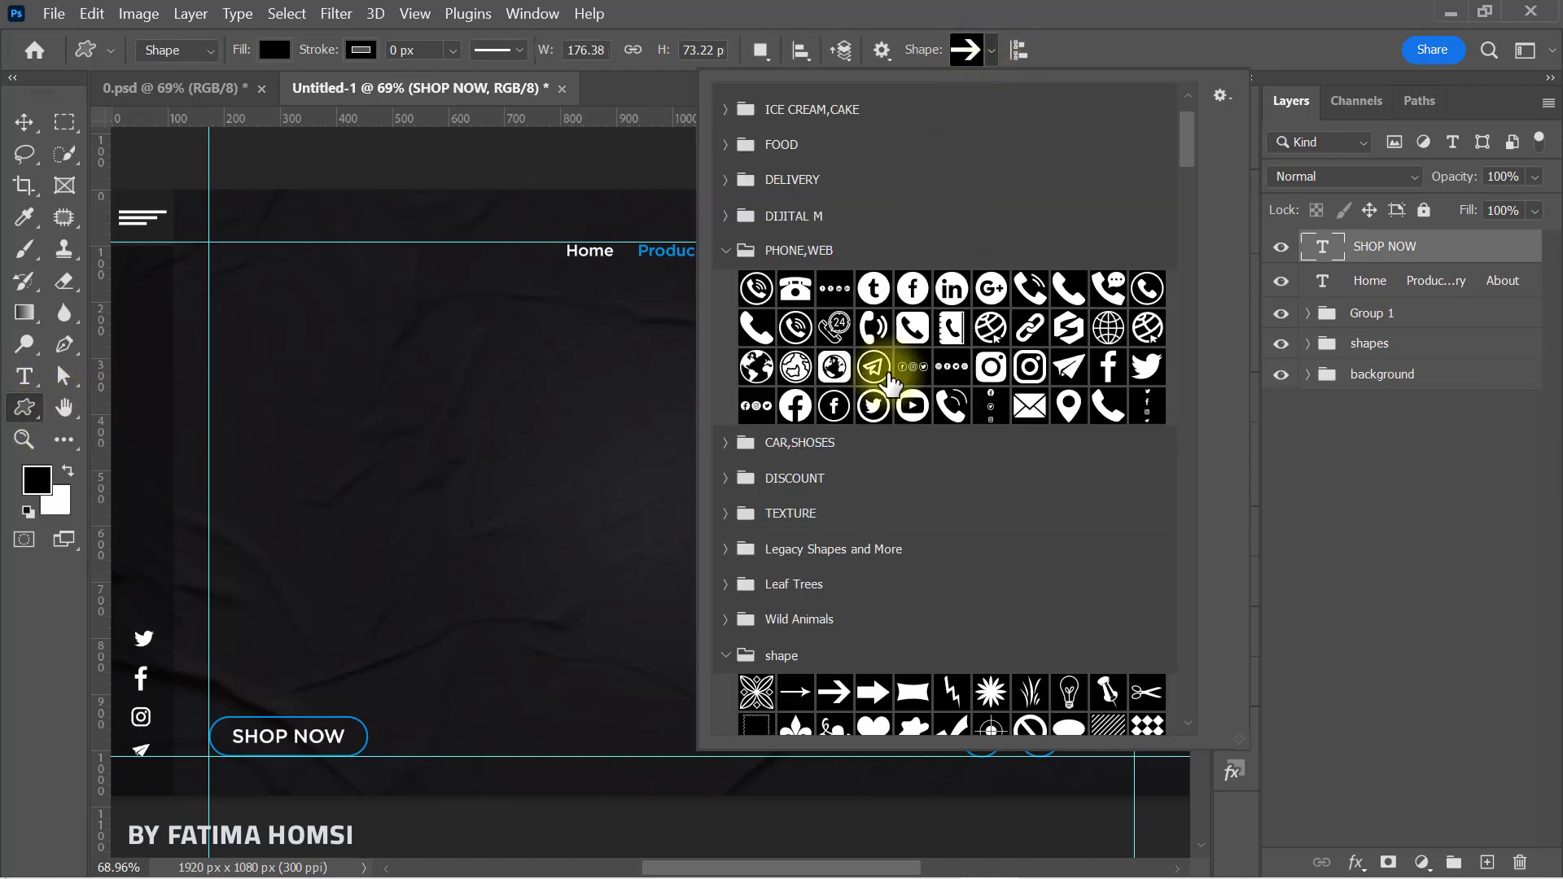
click(757, 689)
click(1080, 12)
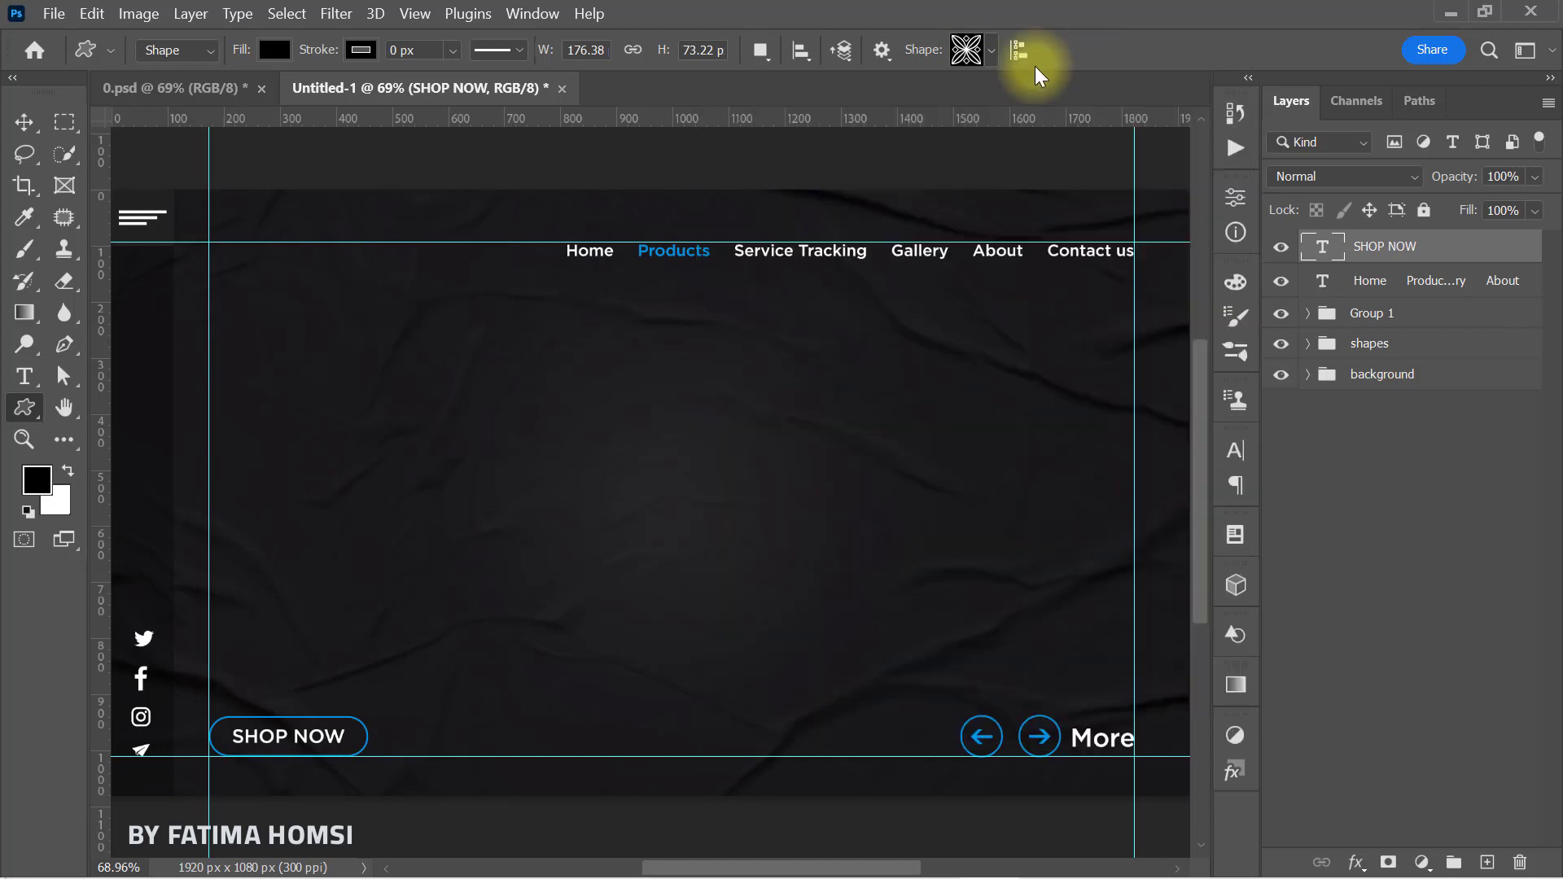
drag(217, 246, 248, 280)
click(1160, 192)
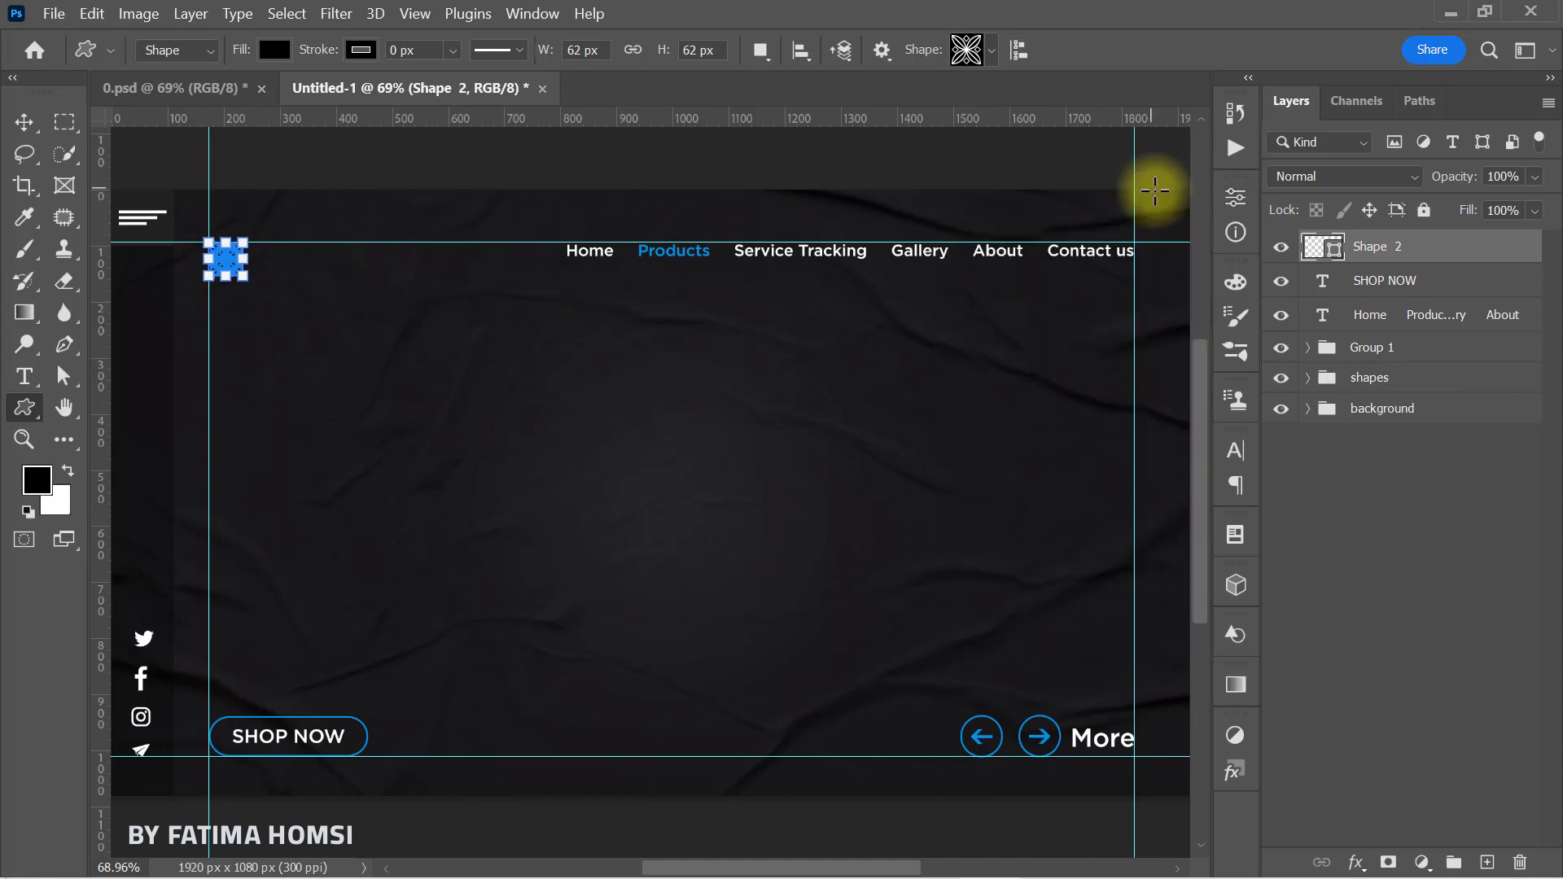
Fill the floral ornament with the recently used blue and scale it down slightly.
click(274, 51)
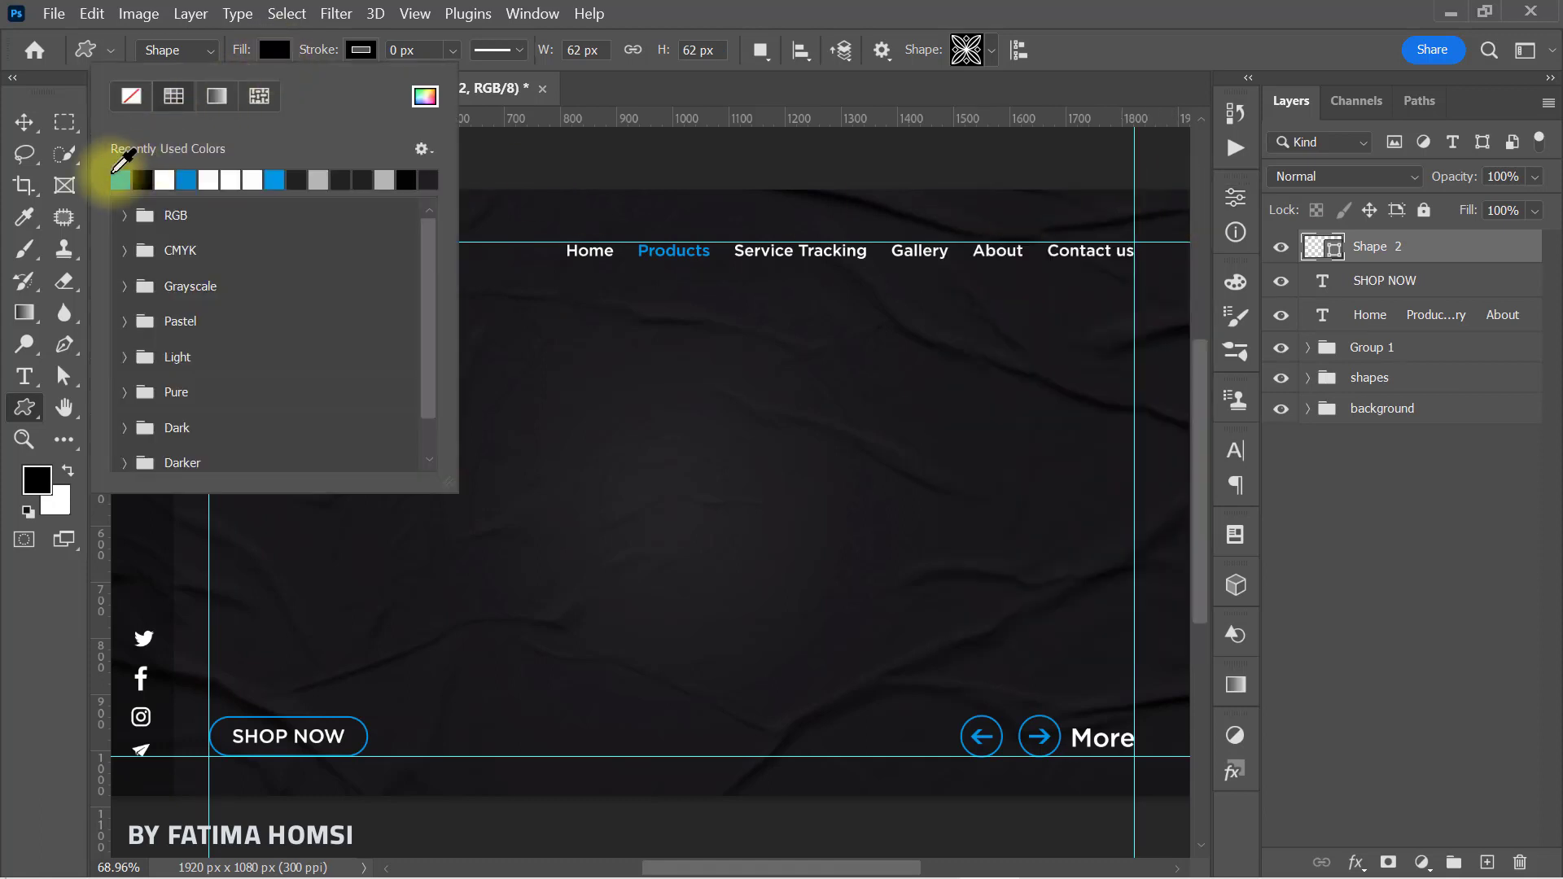
click(120, 179)
click(688, 94)
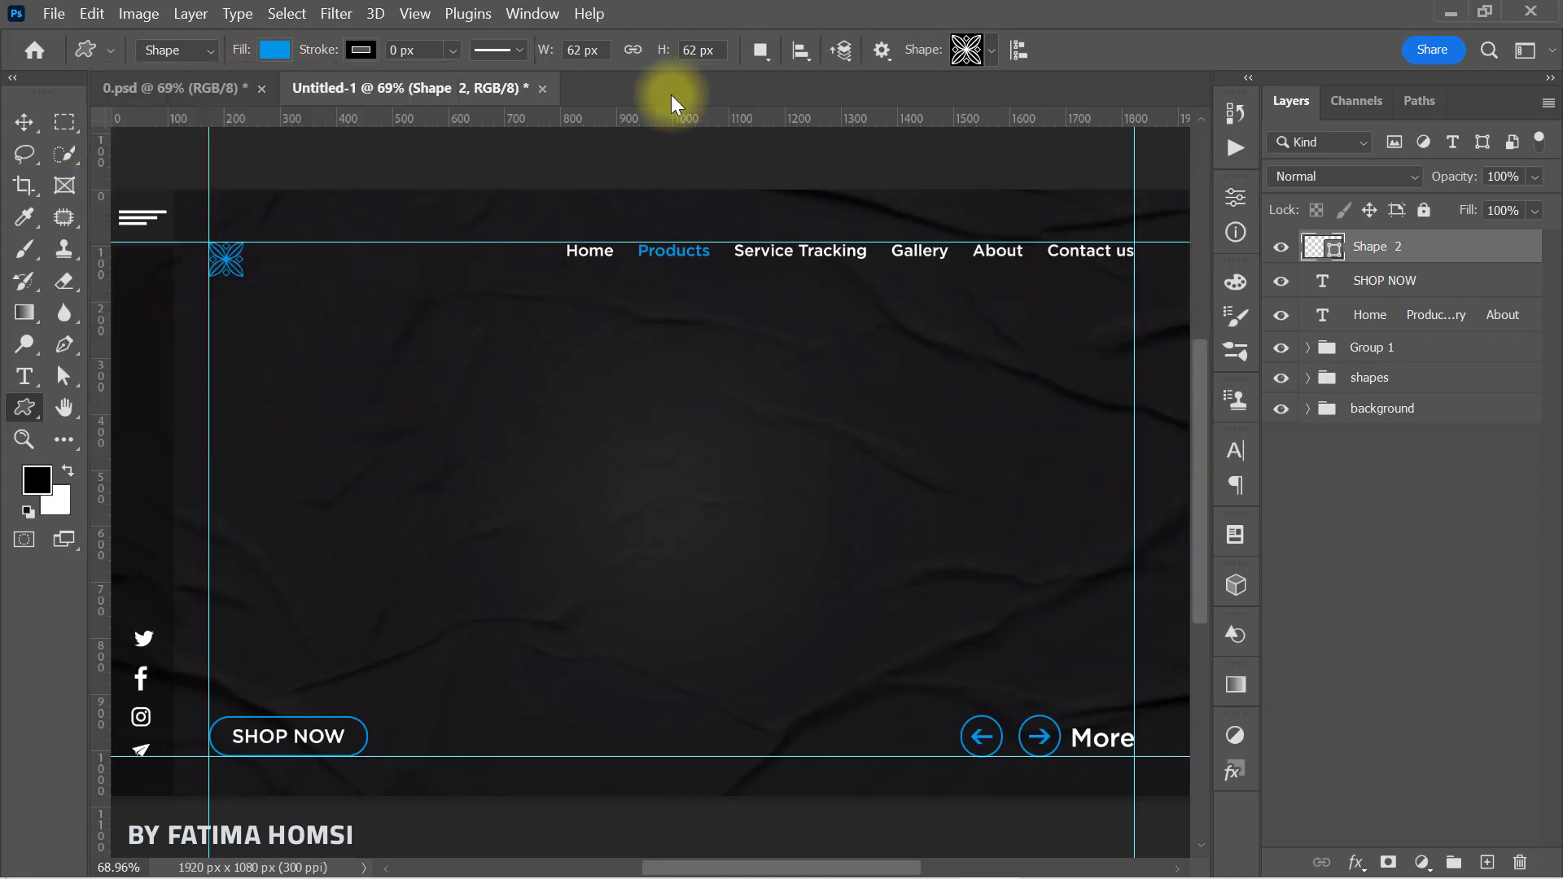
key(ctrl+t)
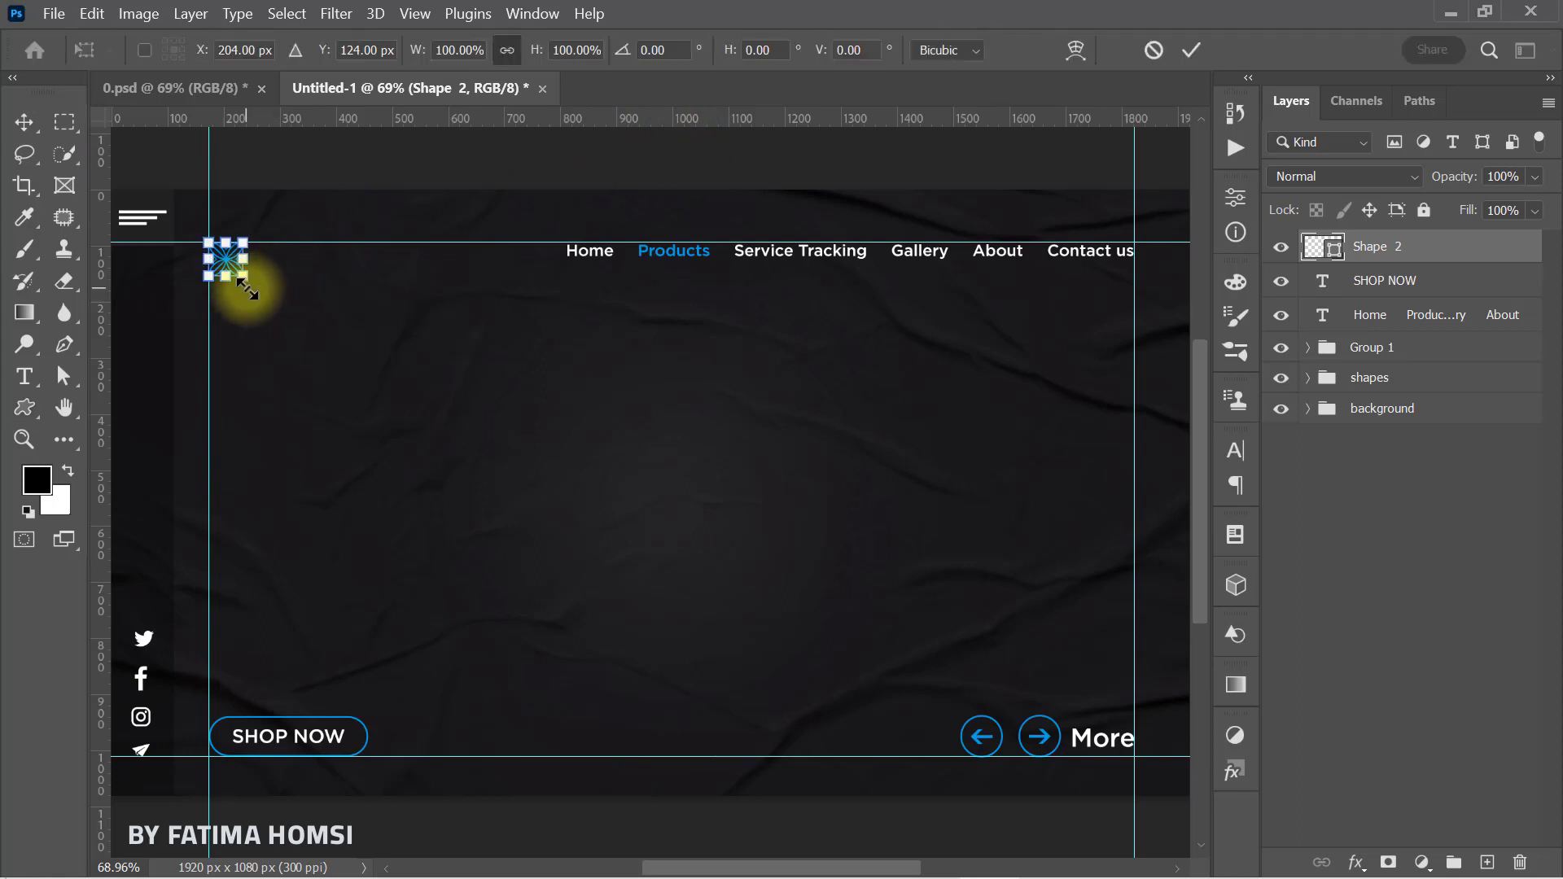
drag(244, 279, 239, 273)
click(1182, 50)
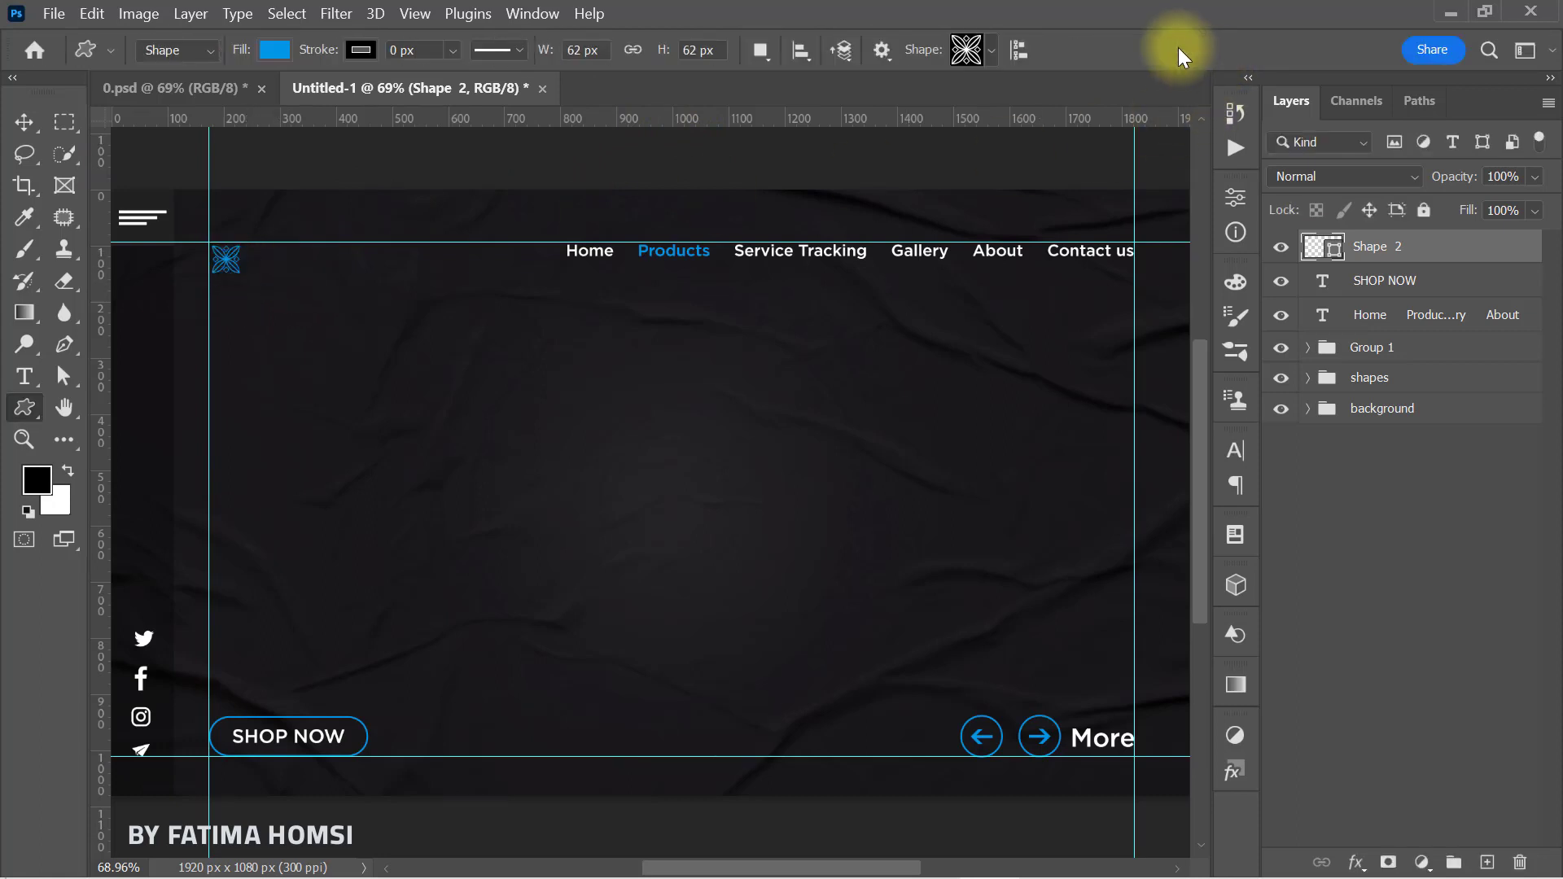
Add the text FASHION in 33.97 pt Gotham Medium on the upper canvas and color it blue #0095e5.
click(25, 379)
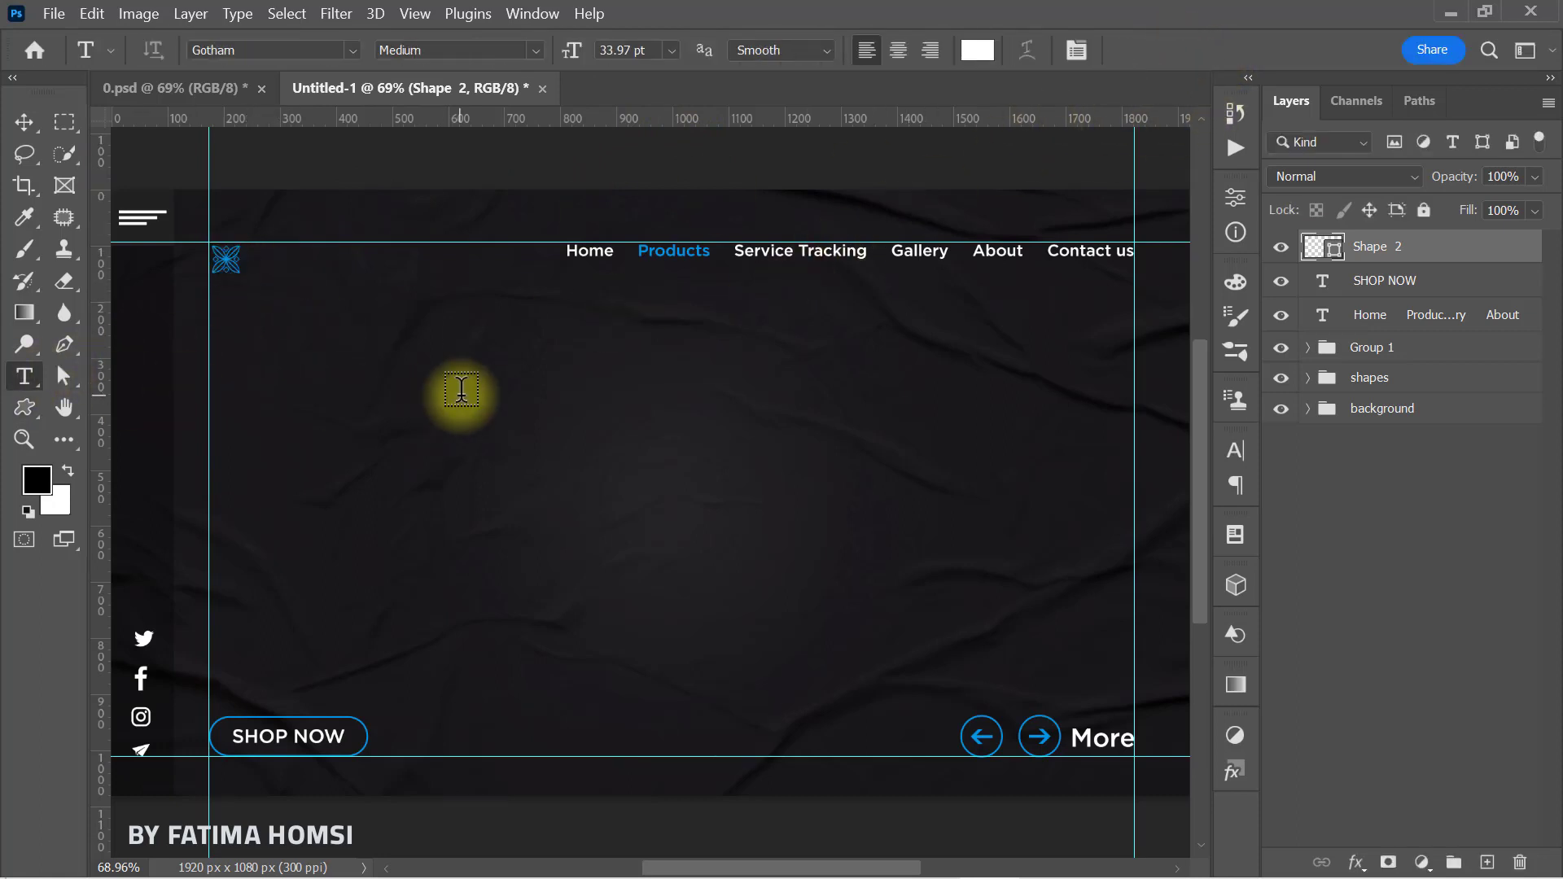
click(458, 396)
text(FASHION)
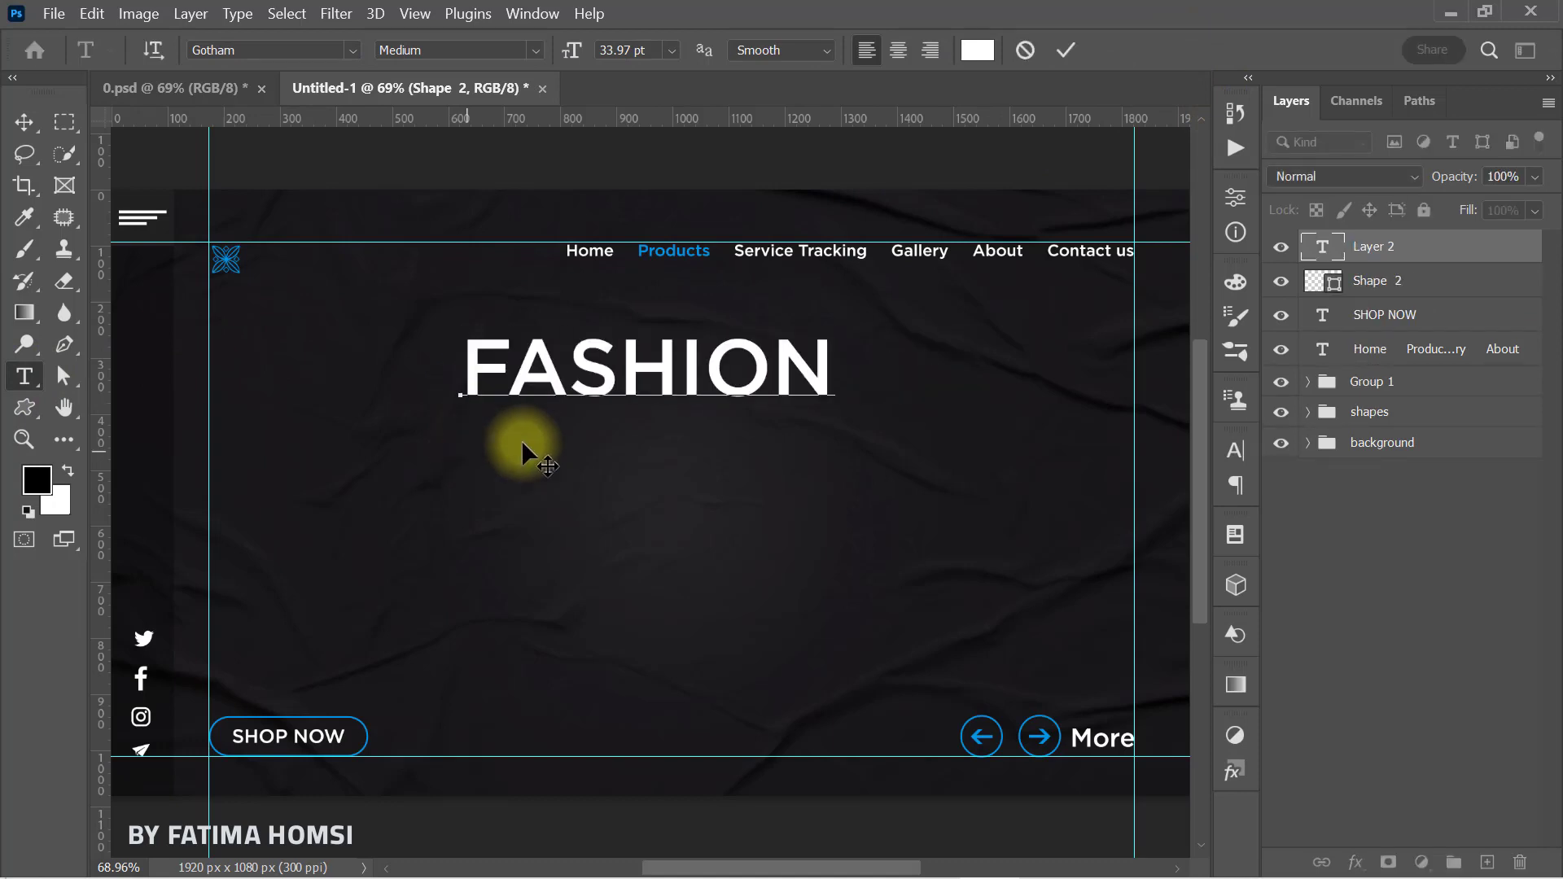
click(1063, 50)
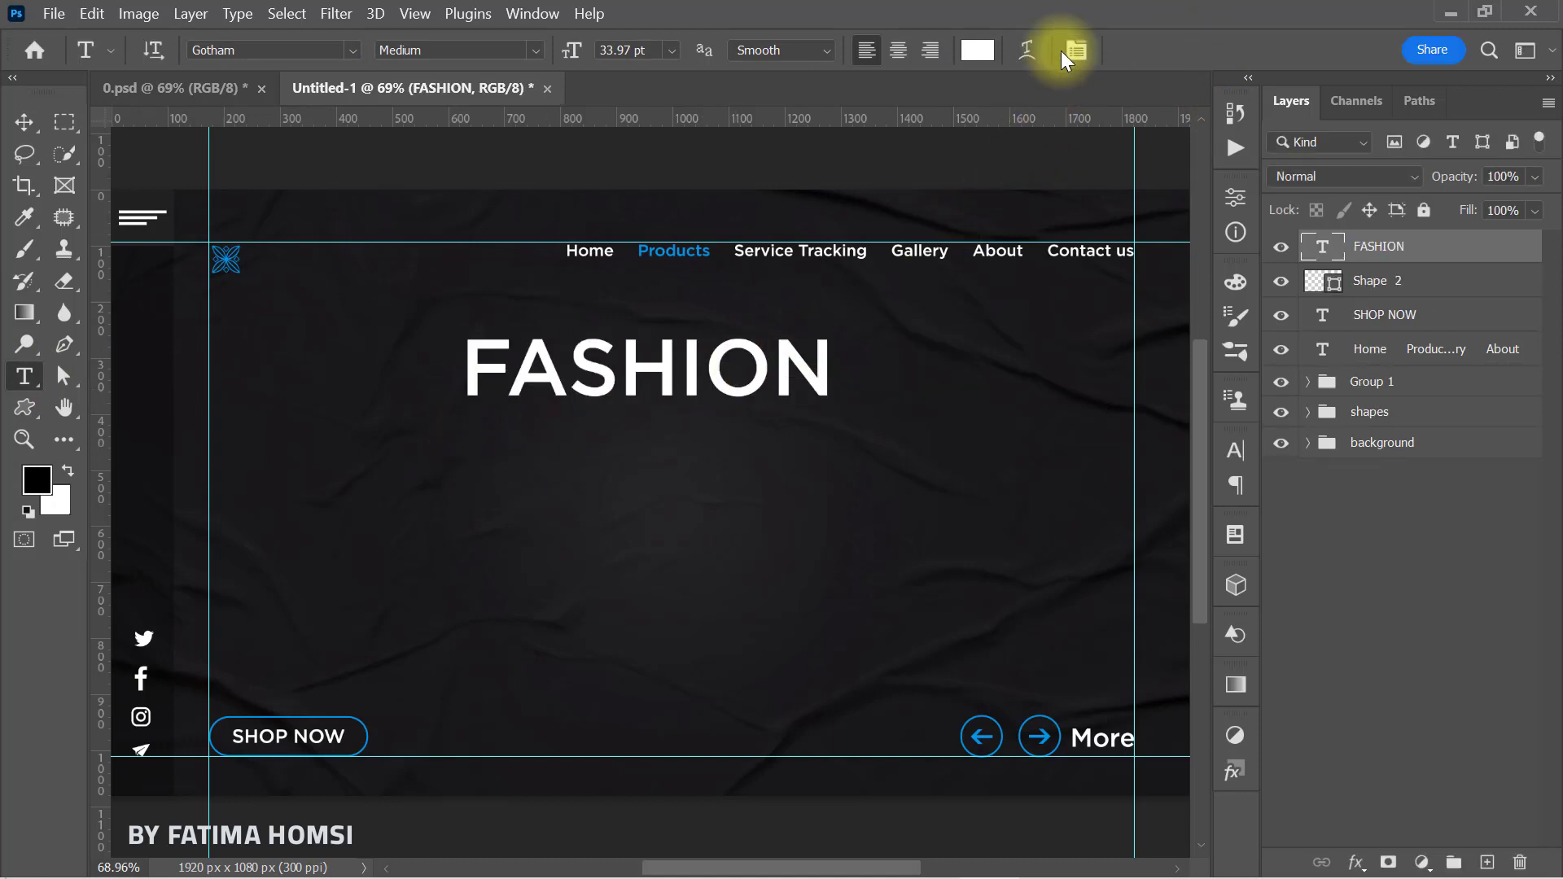
click(979, 58)
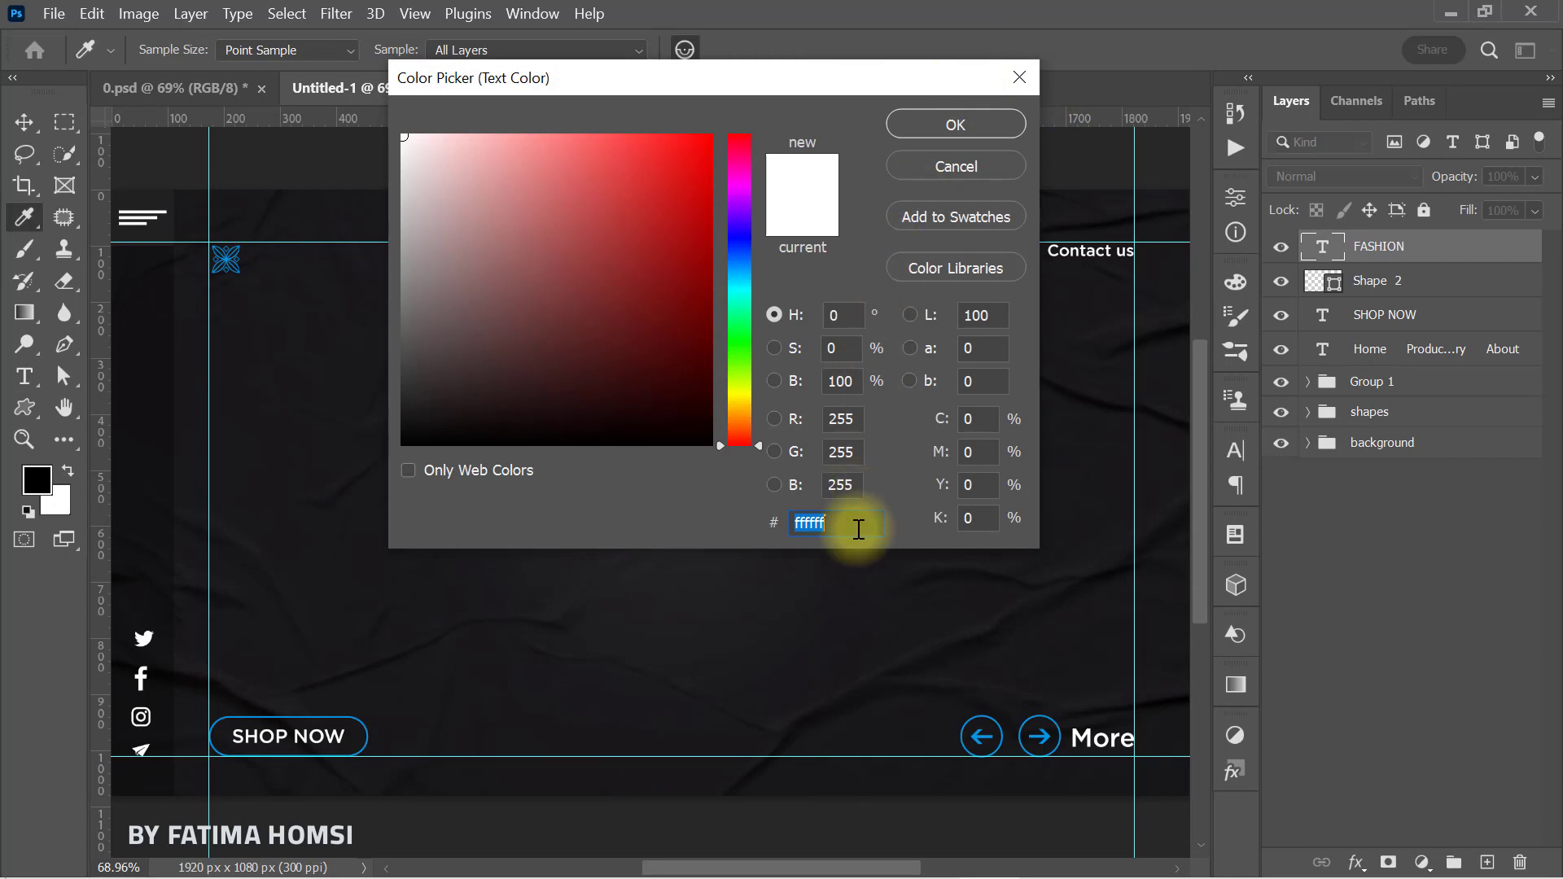
text(0095e5)
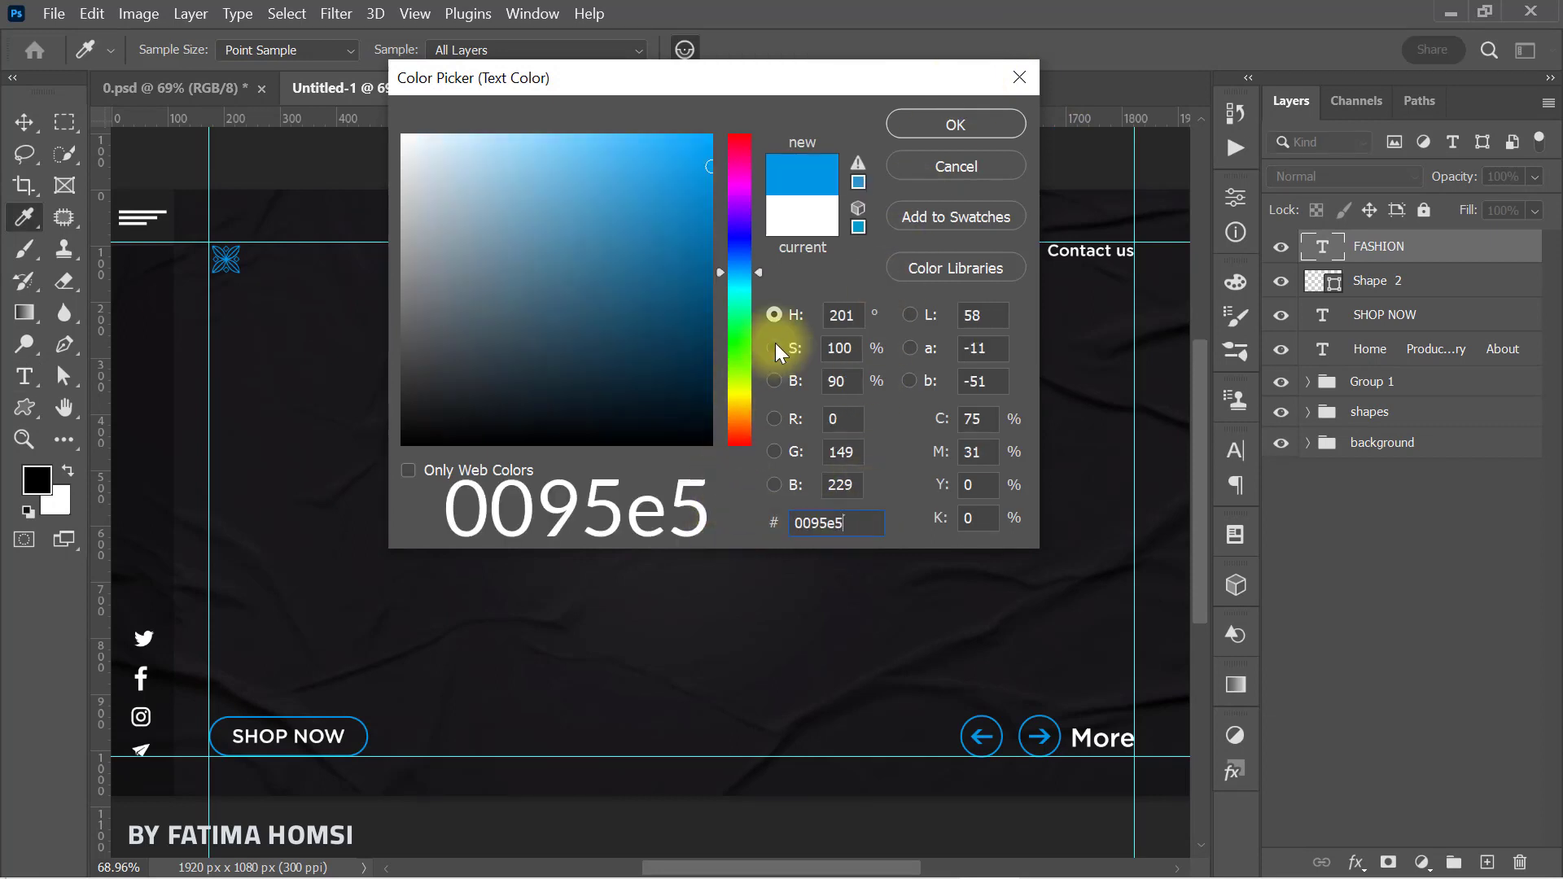
click(916, 129)
Scale the FASHION text down to 8.31 pt and place it directly beside the floral ornament.
key(ctrl+t)
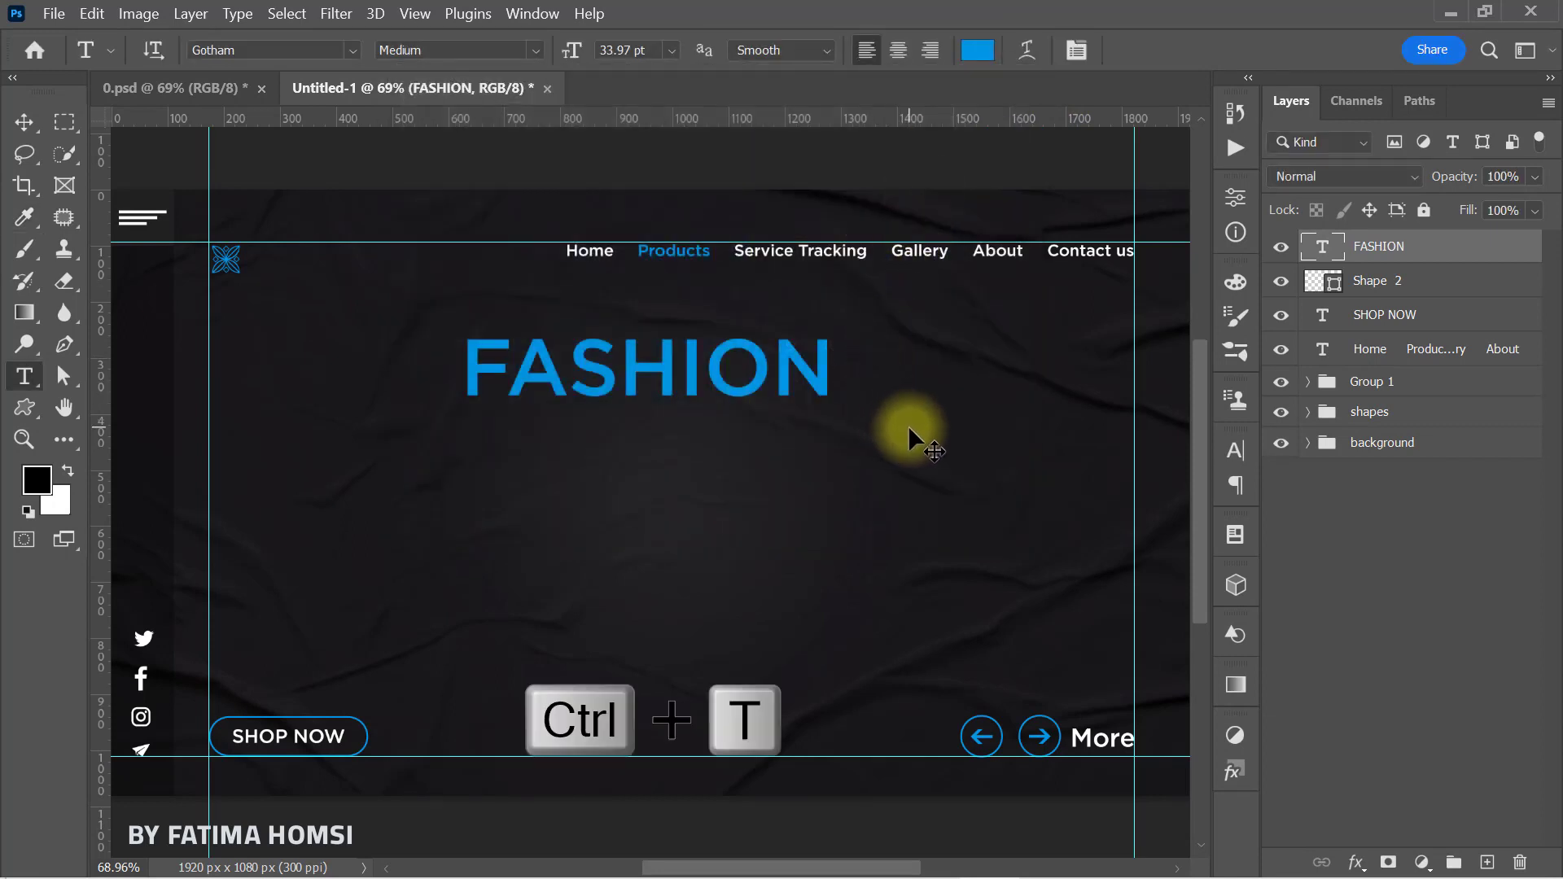
drag(837, 411, 311, 259)
click(1187, 49)
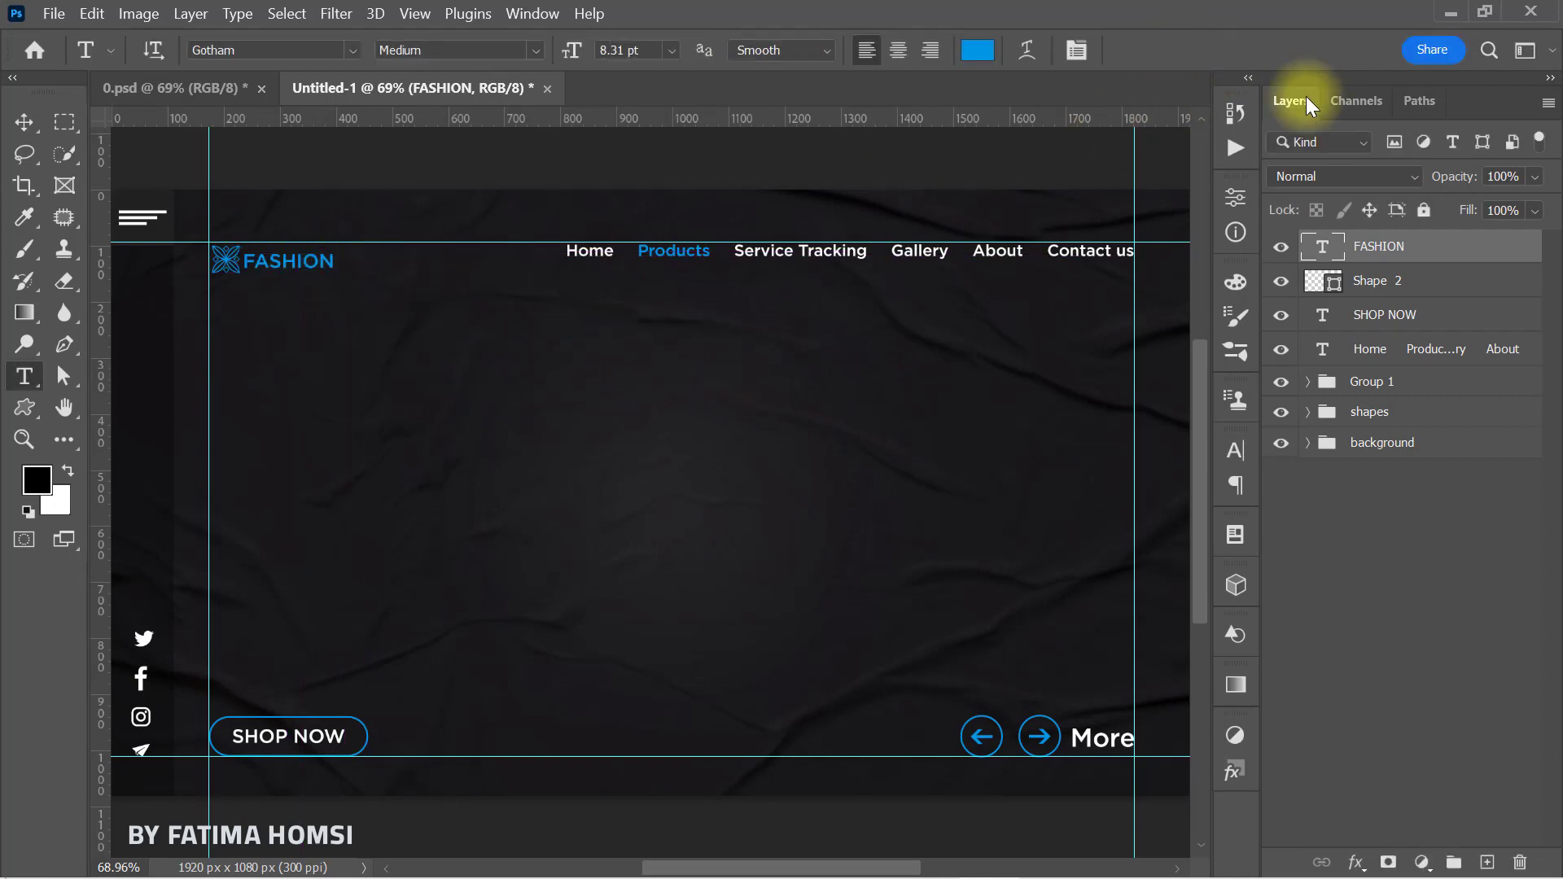
Group the FASHION text and the ornament shape layers and name the group LOGO.
ctrl+click(1469, 291)
key(ctrl+g)
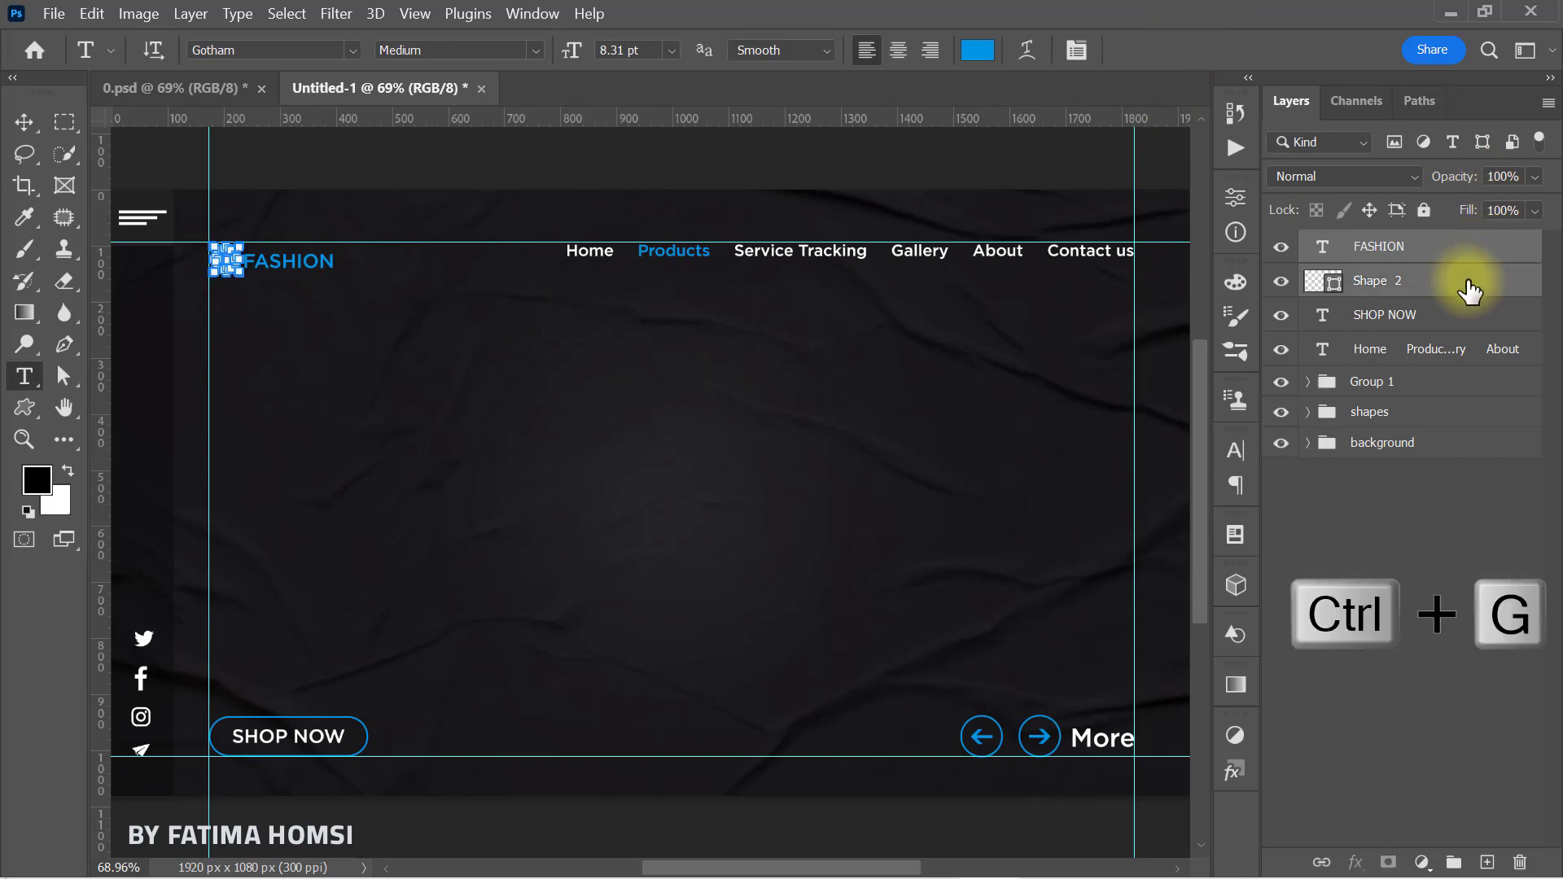
double_click(1395, 238)
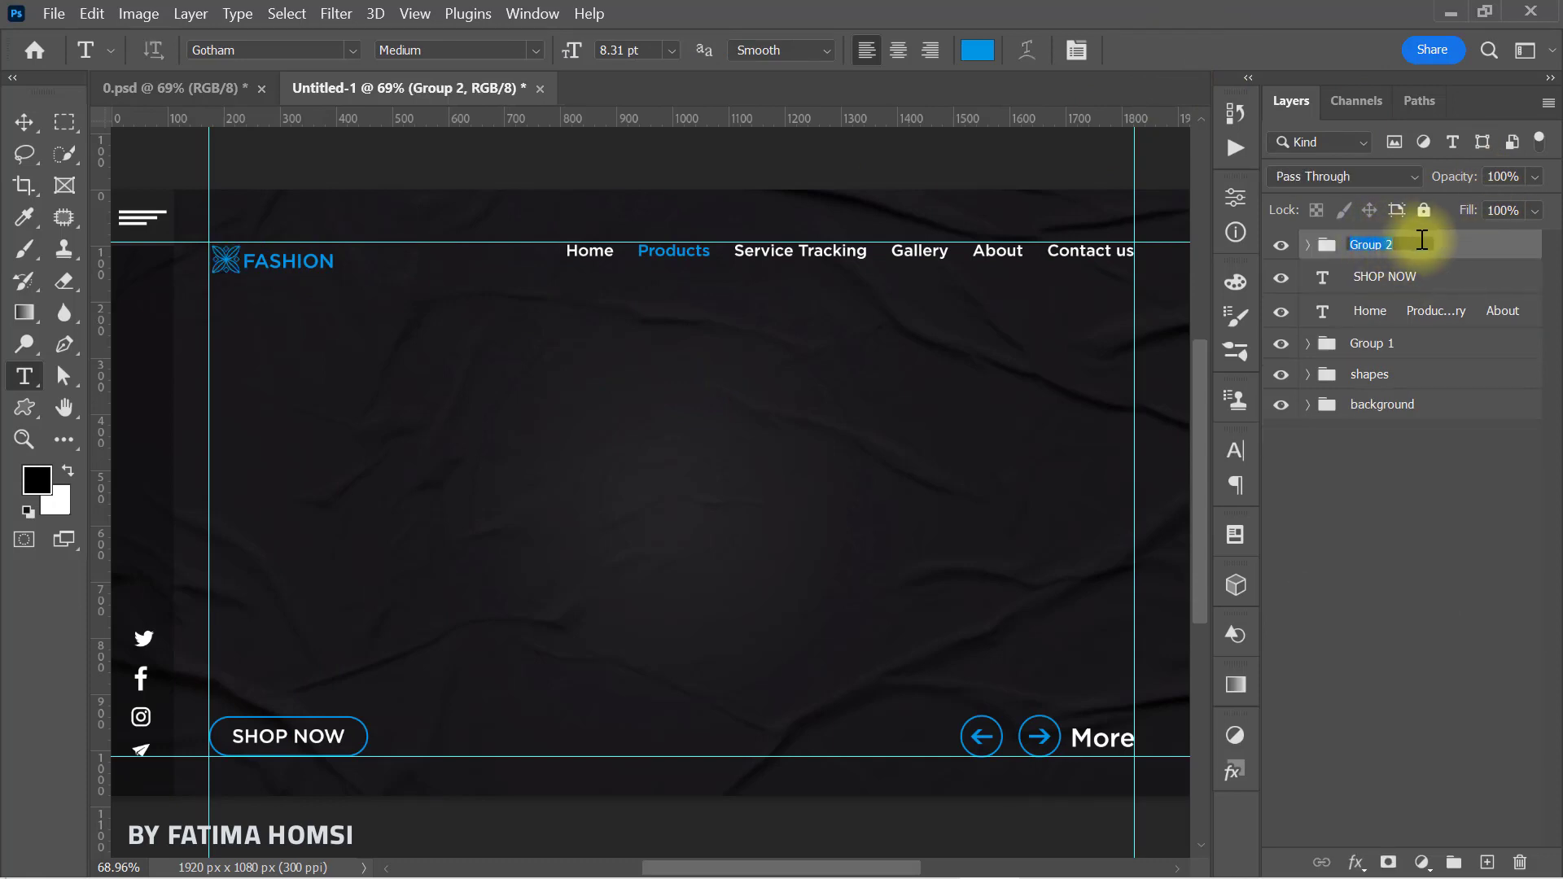
Group the SHOP NOW text, navigation text and Group 1 layers and name the group TEXT.
click(1444, 278)
shift+click(1458, 350)
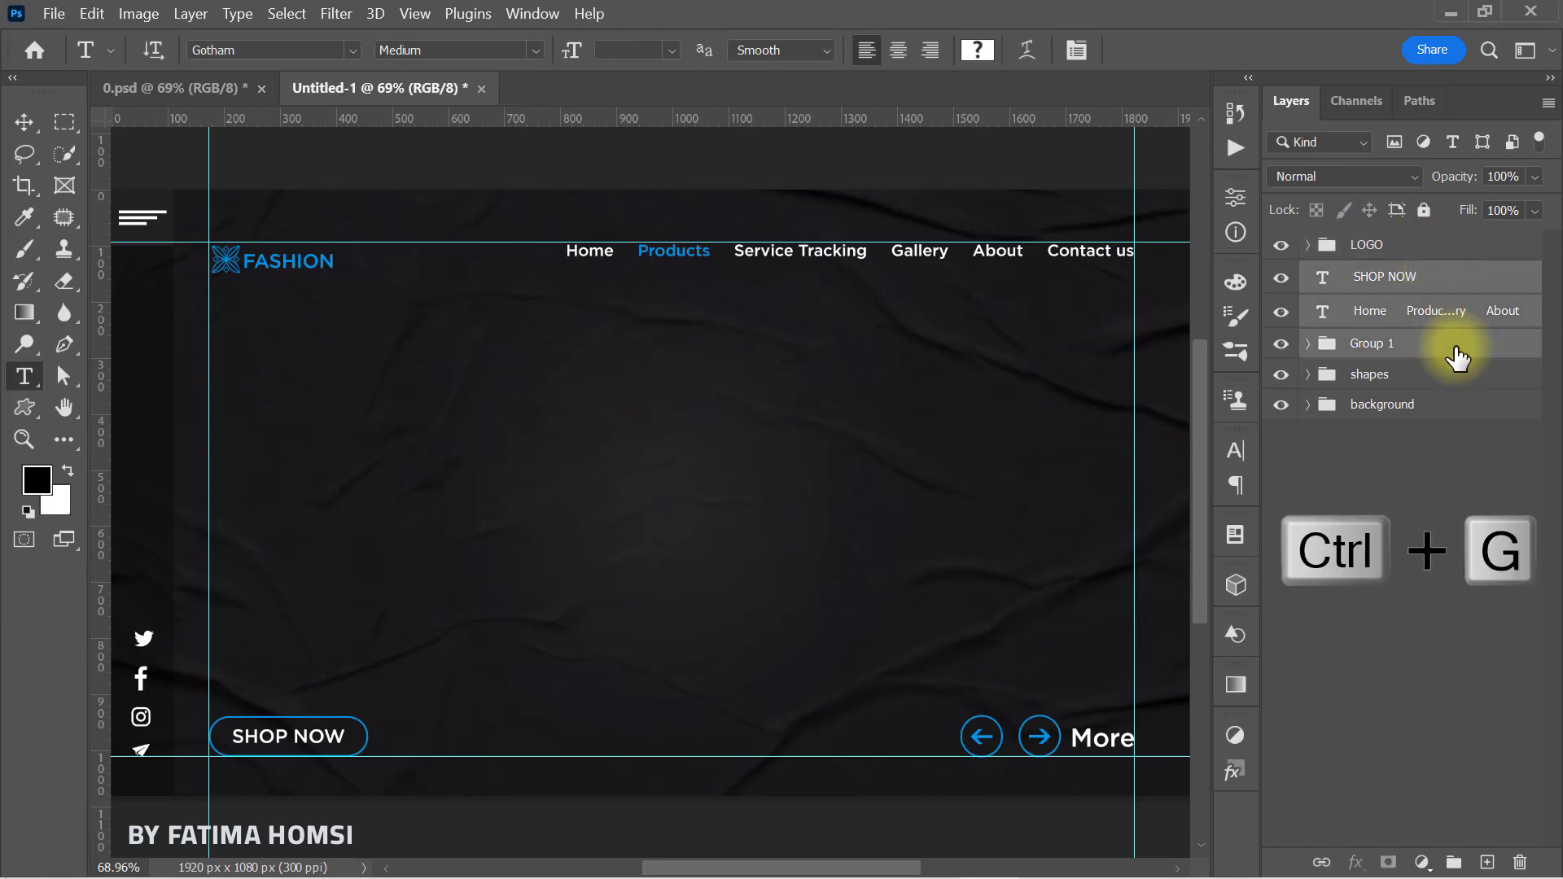
key(ctrl+g)
double_click(1372, 277)
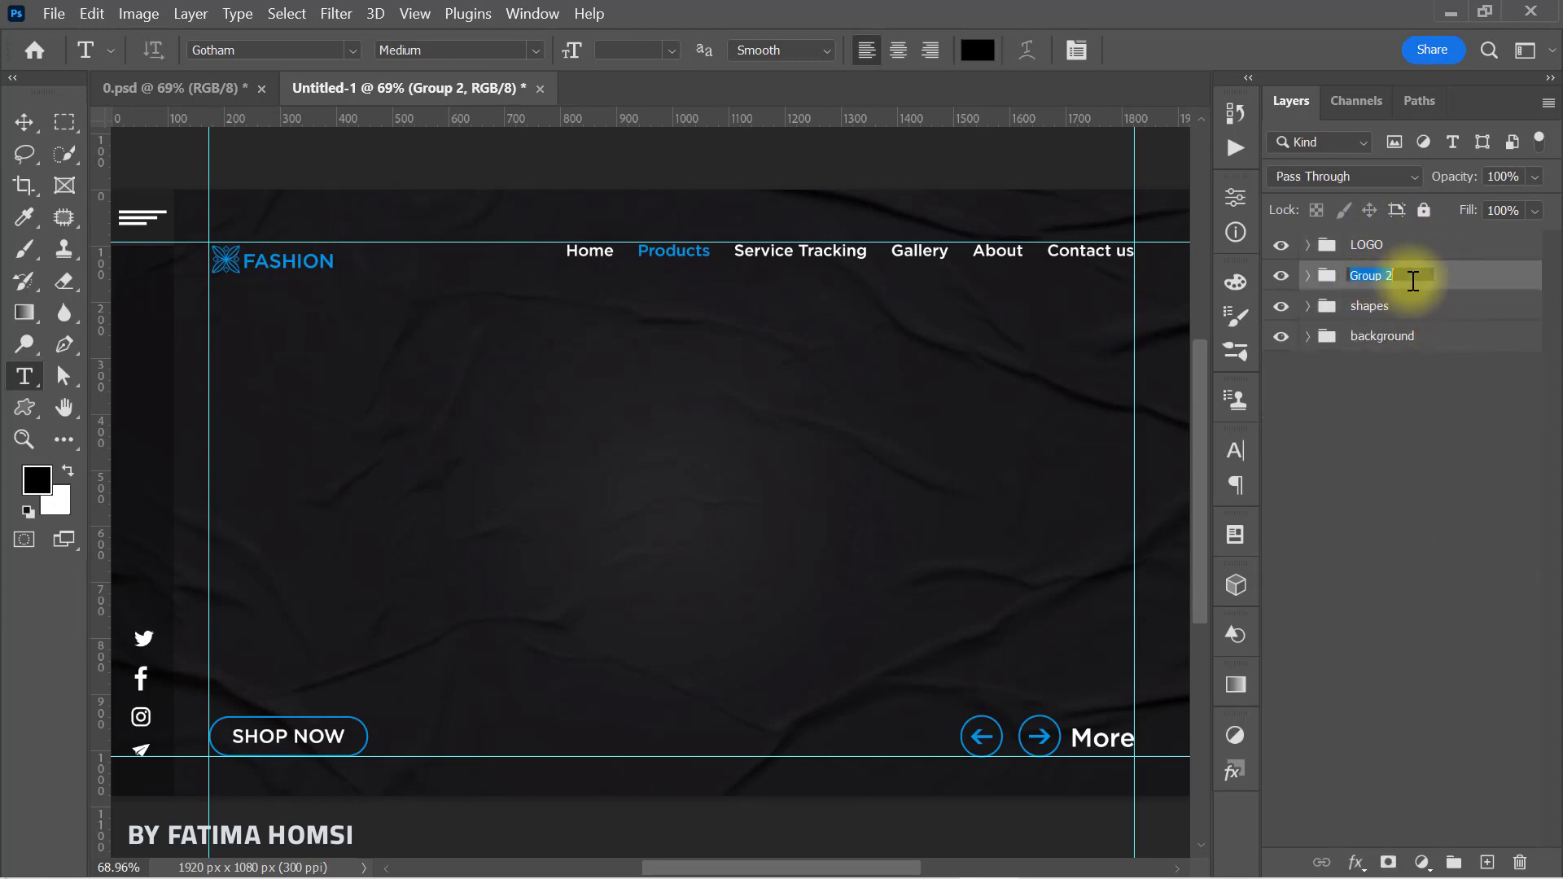
Scale the LOGO group to 92.27% and align it to the left vertical and upper horizontal guides.
click(1397, 245)
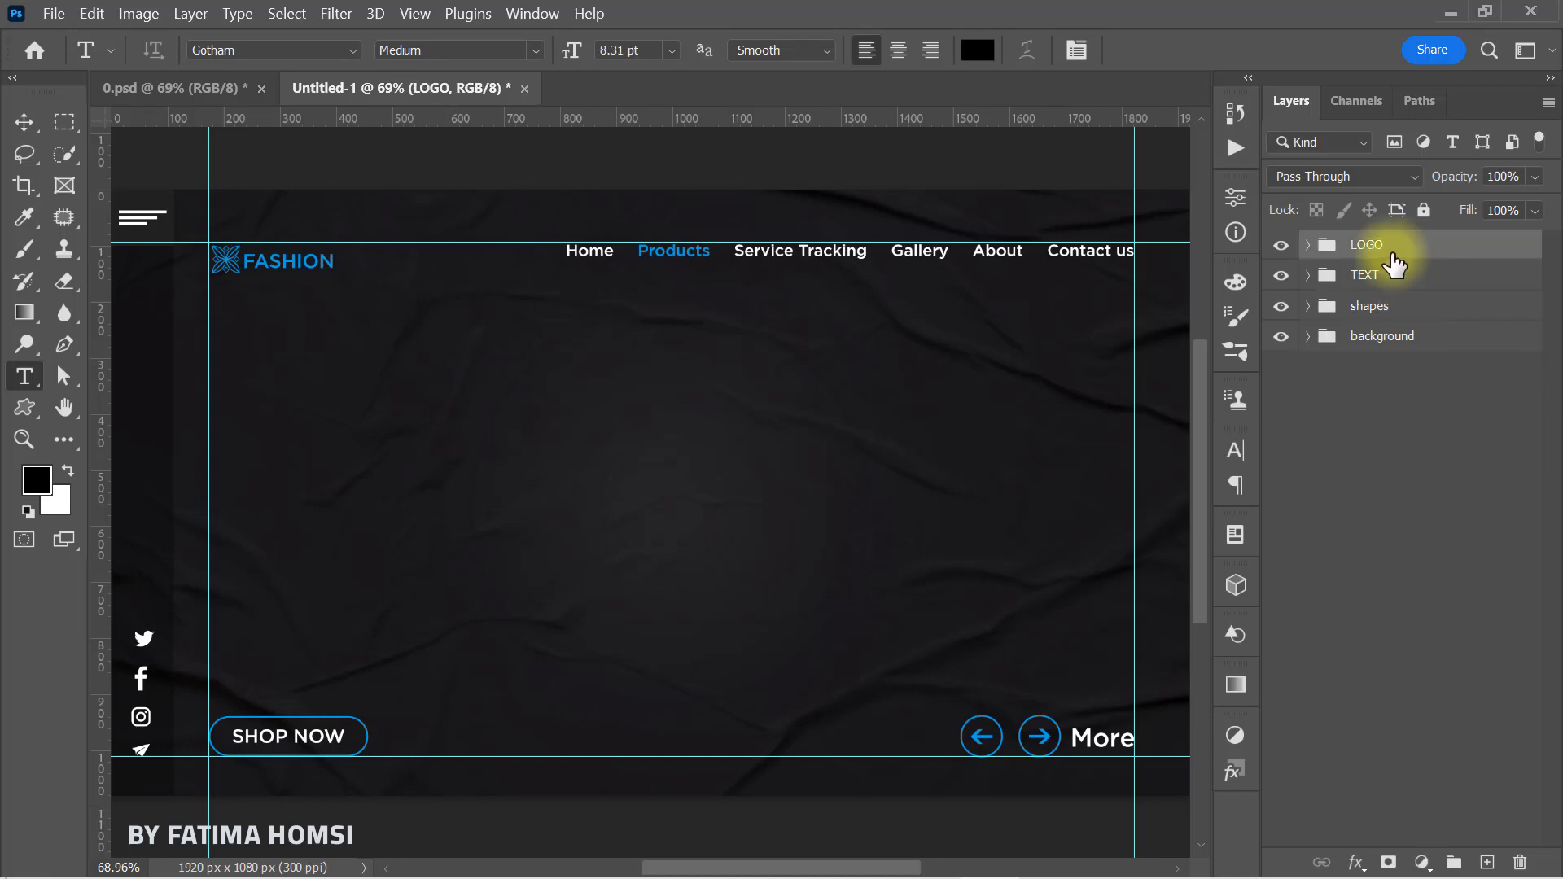
key(ctrl+t)
drag(335, 277, 291, 273)
click(1191, 50)
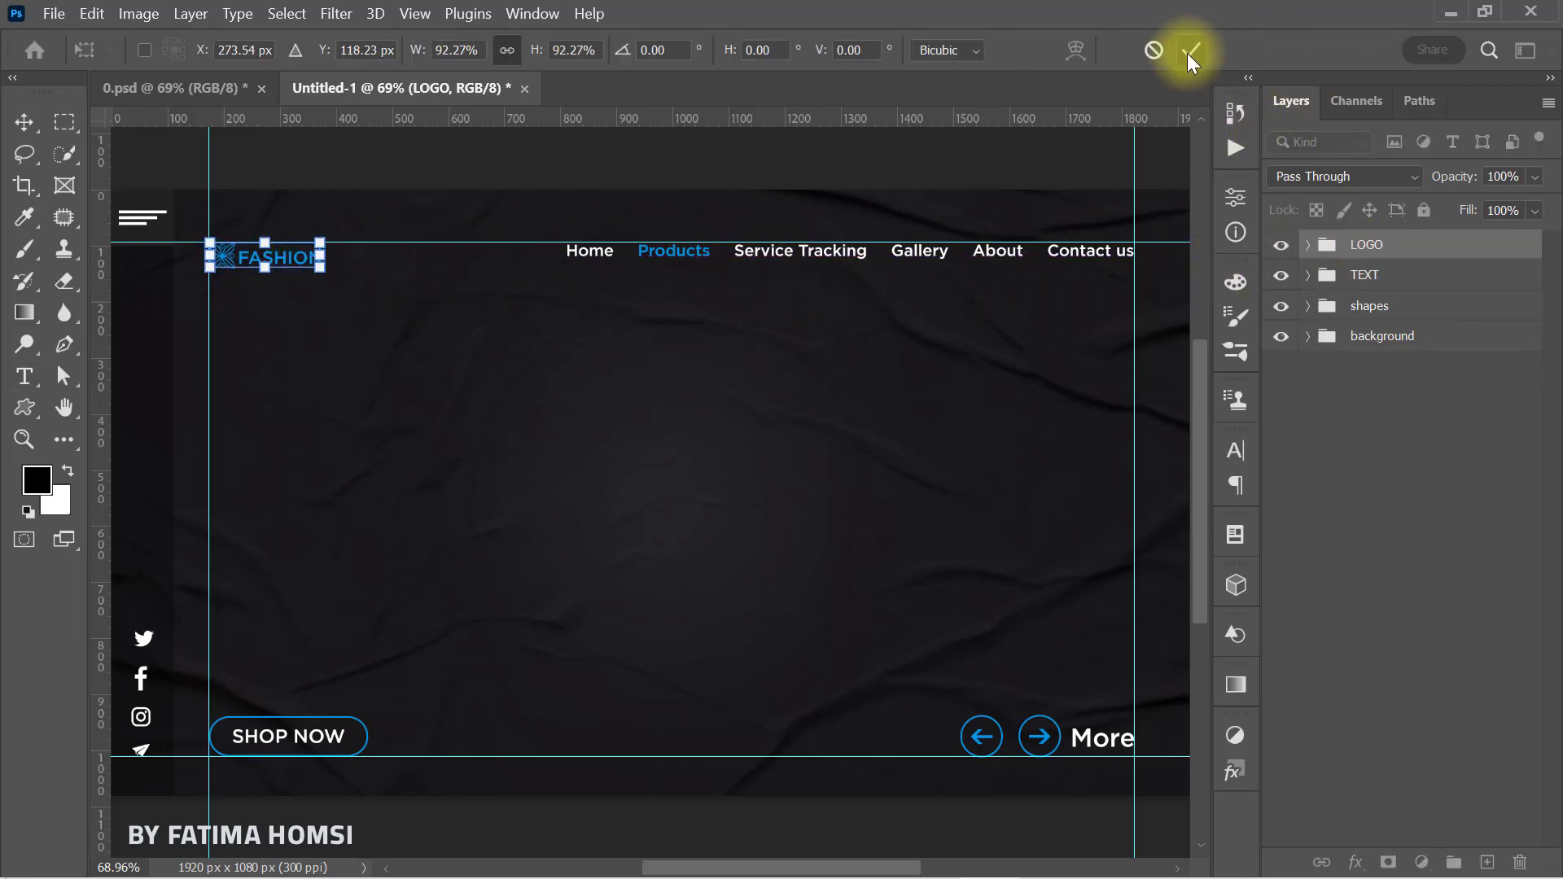
Add the text NEW COLLECTION in 5.33 pt Gotham Medium below the logo and color it white #ffffff.
click(24, 376)
click(399, 426)
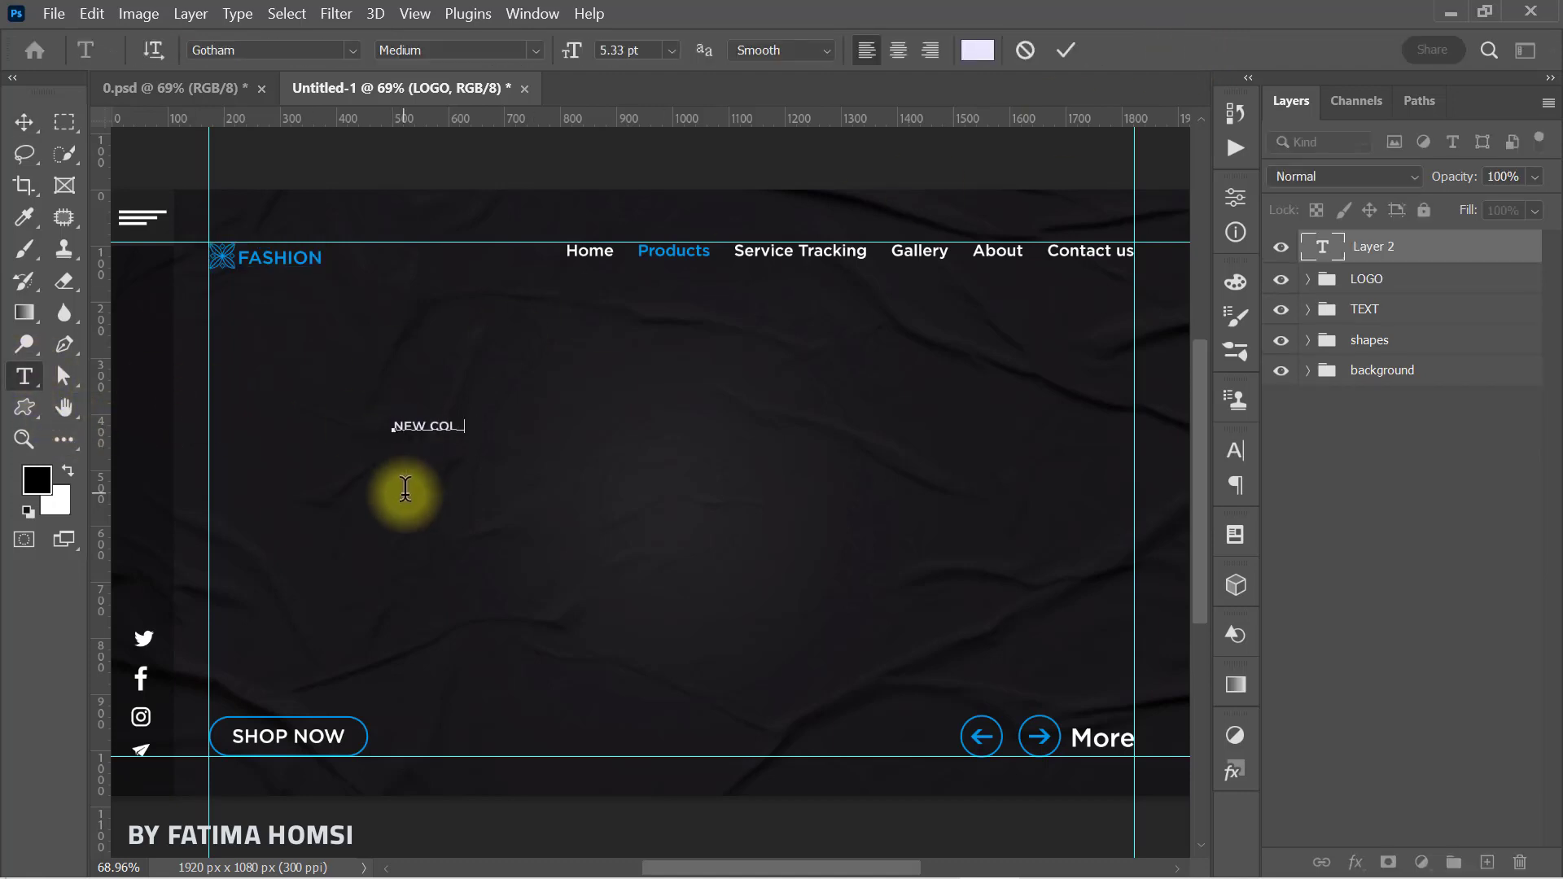
click(1060, 46)
click(978, 50)
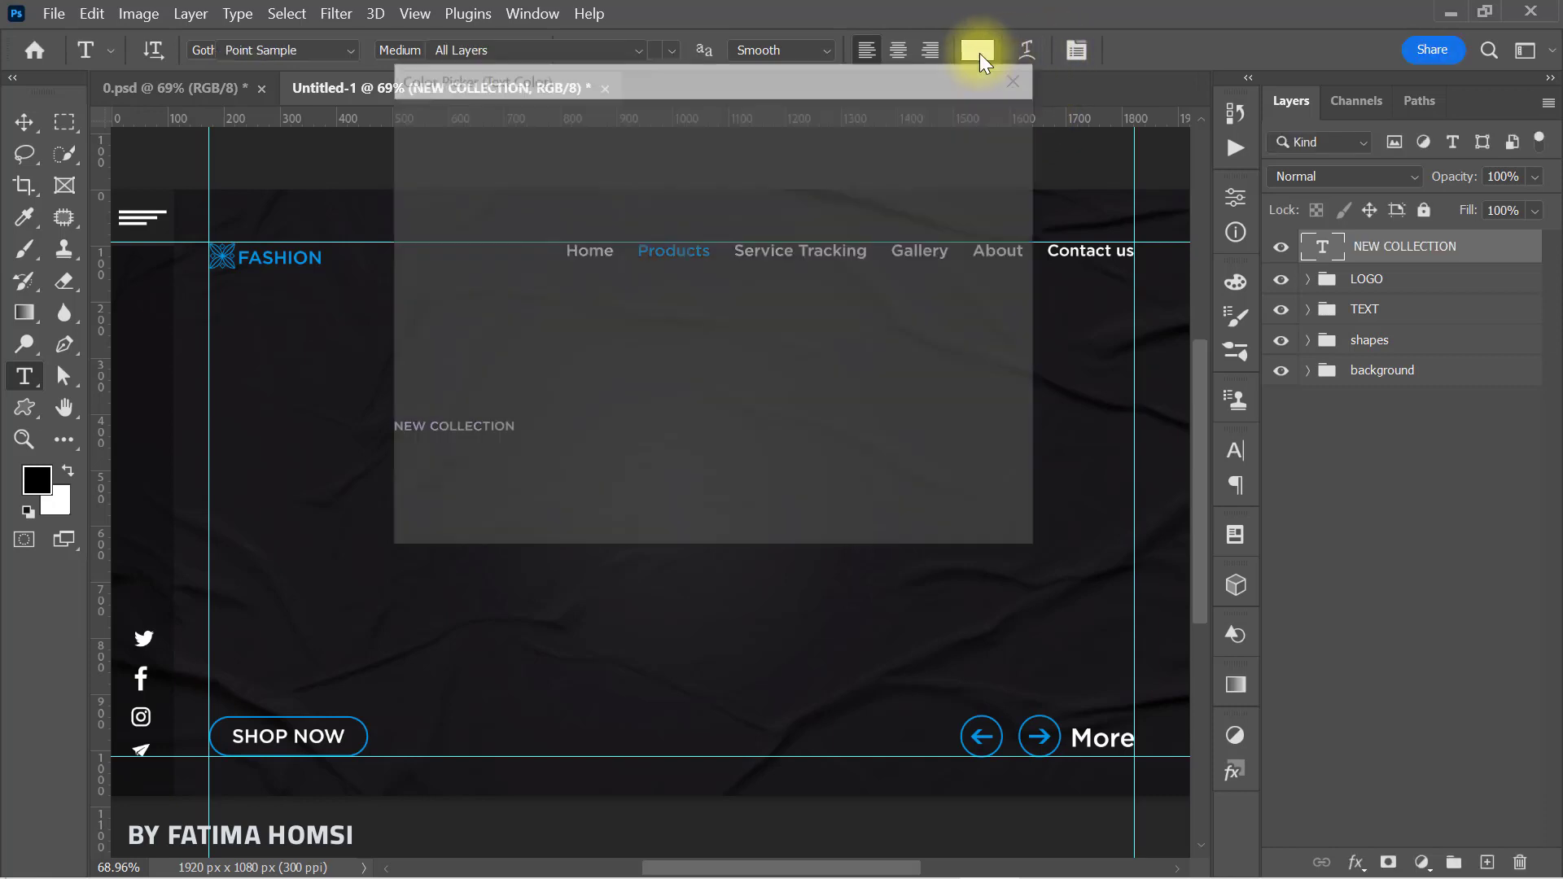
drag(502, 181, 250, 99)
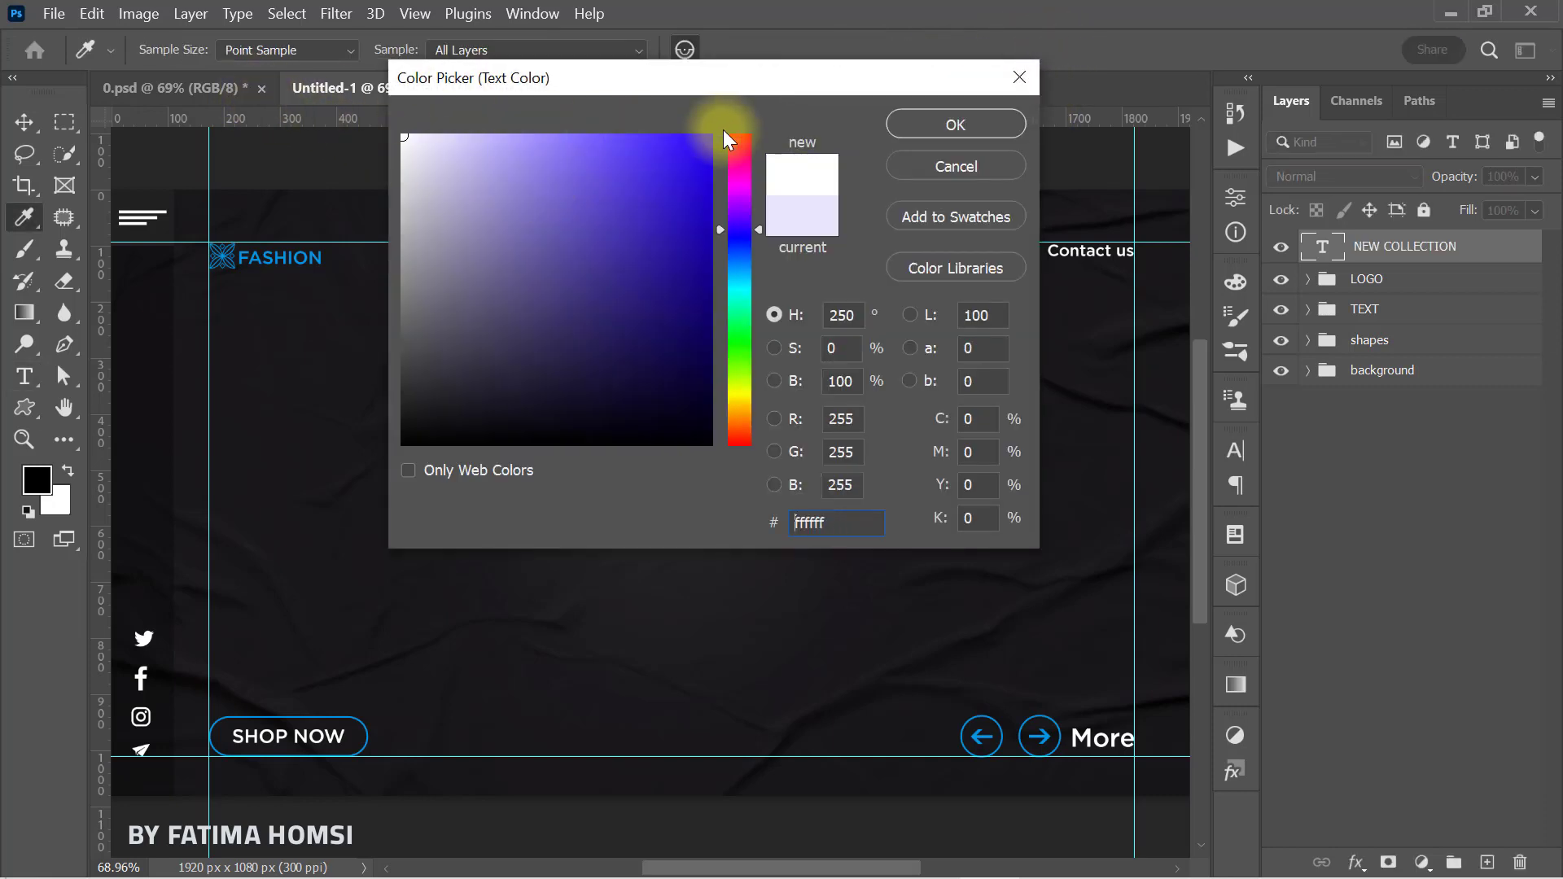
click(944, 125)
Scale the NEW COLLECTION text to about 260% and align it with the left vertical guide below the logo.
key(ctrl+t)
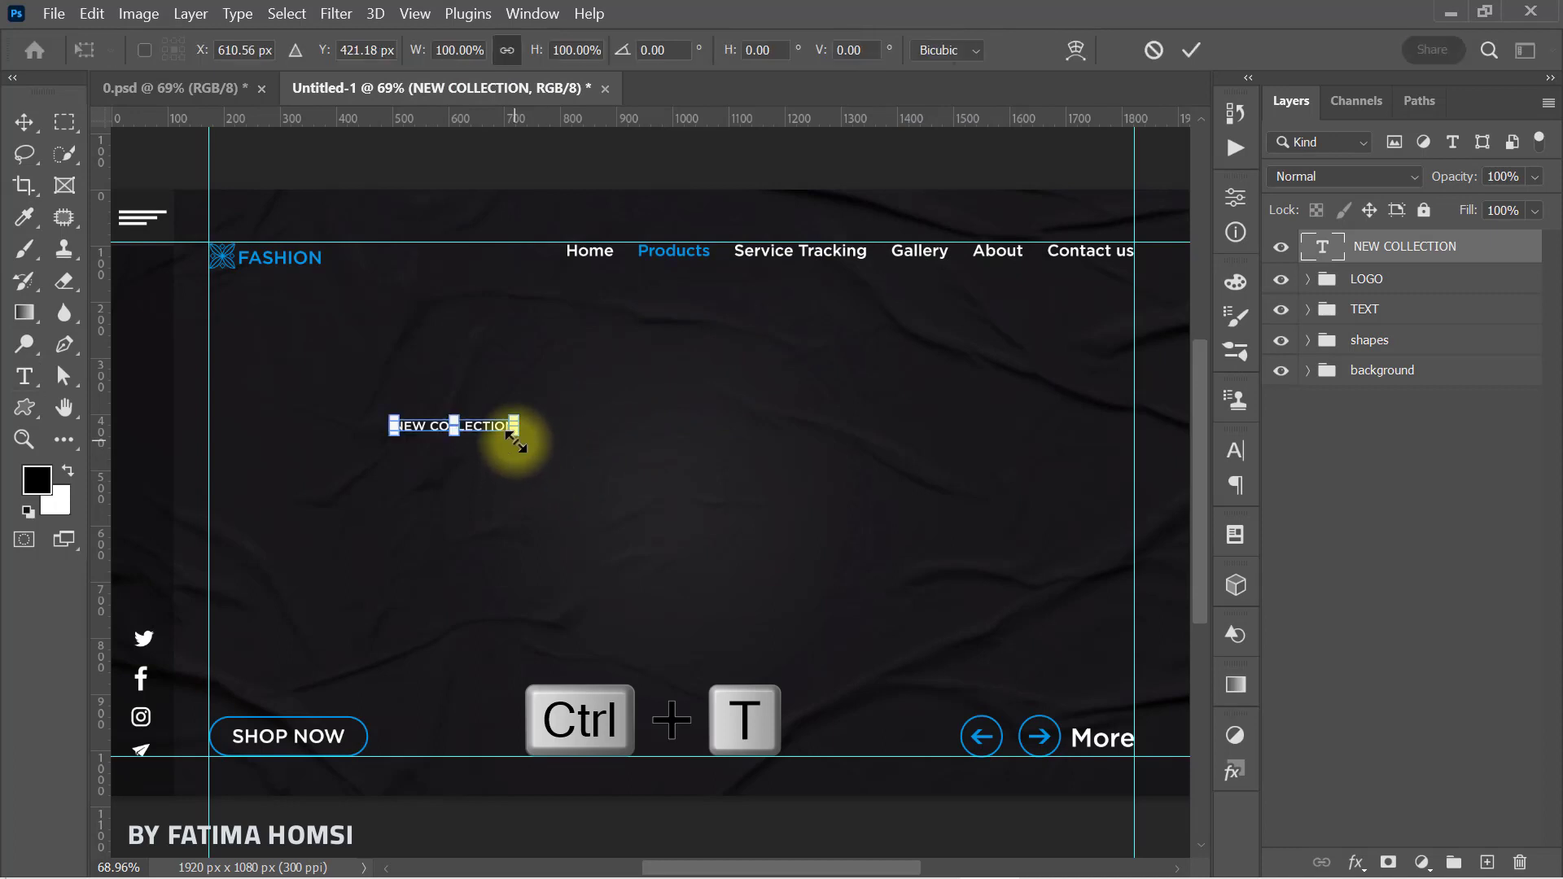
drag(515, 441, 599, 459)
drag(541, 427, 453, 376)
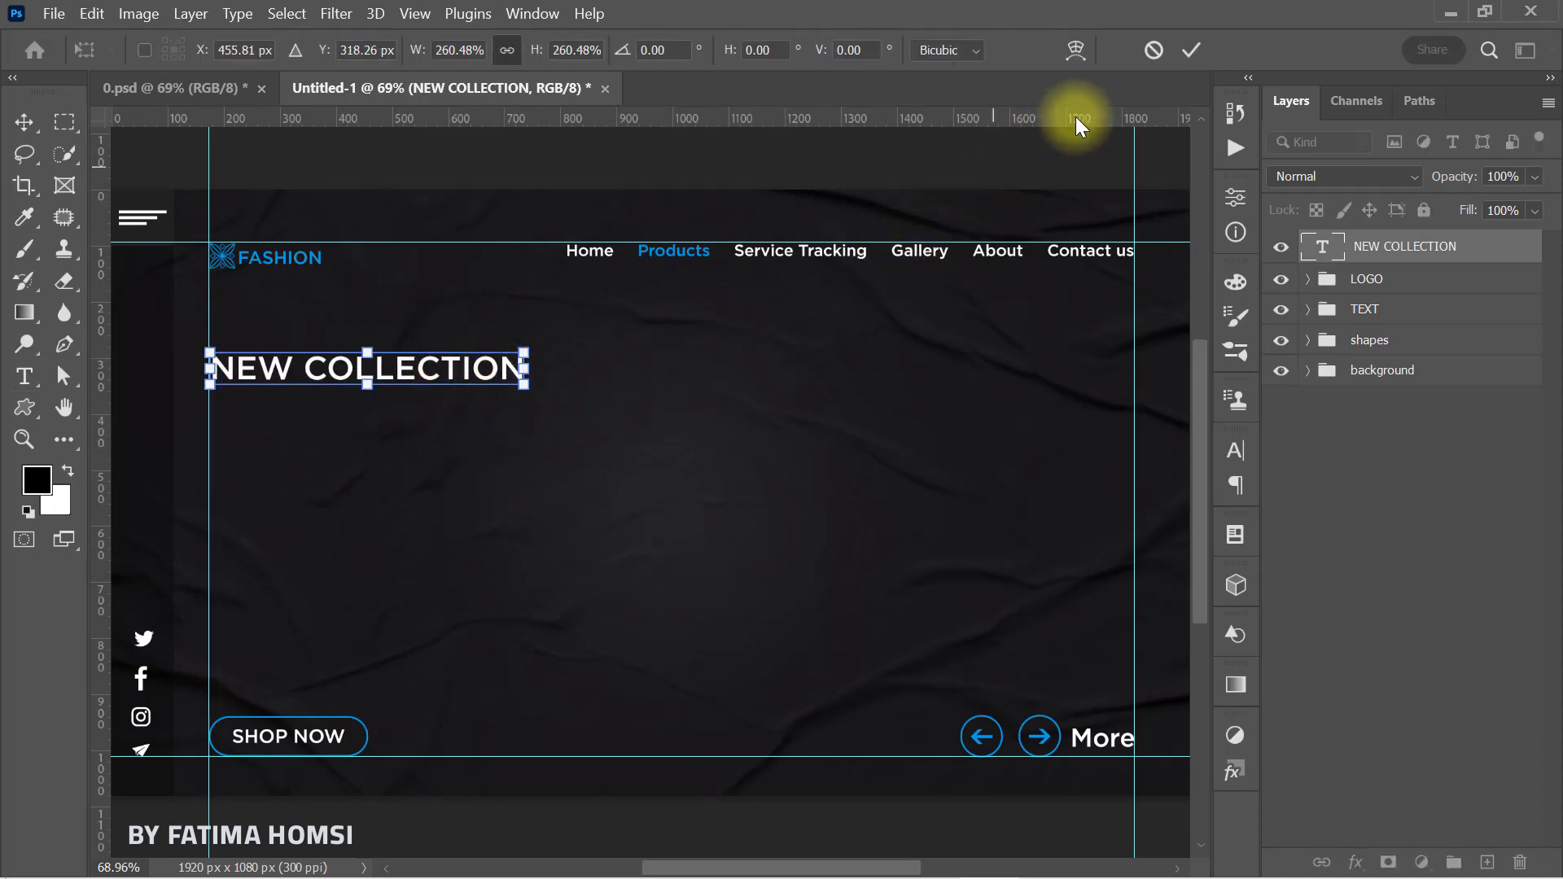
click(1184, 50)
Change the font style of the NEW COLLECTION text to Book Italic.
key(t)
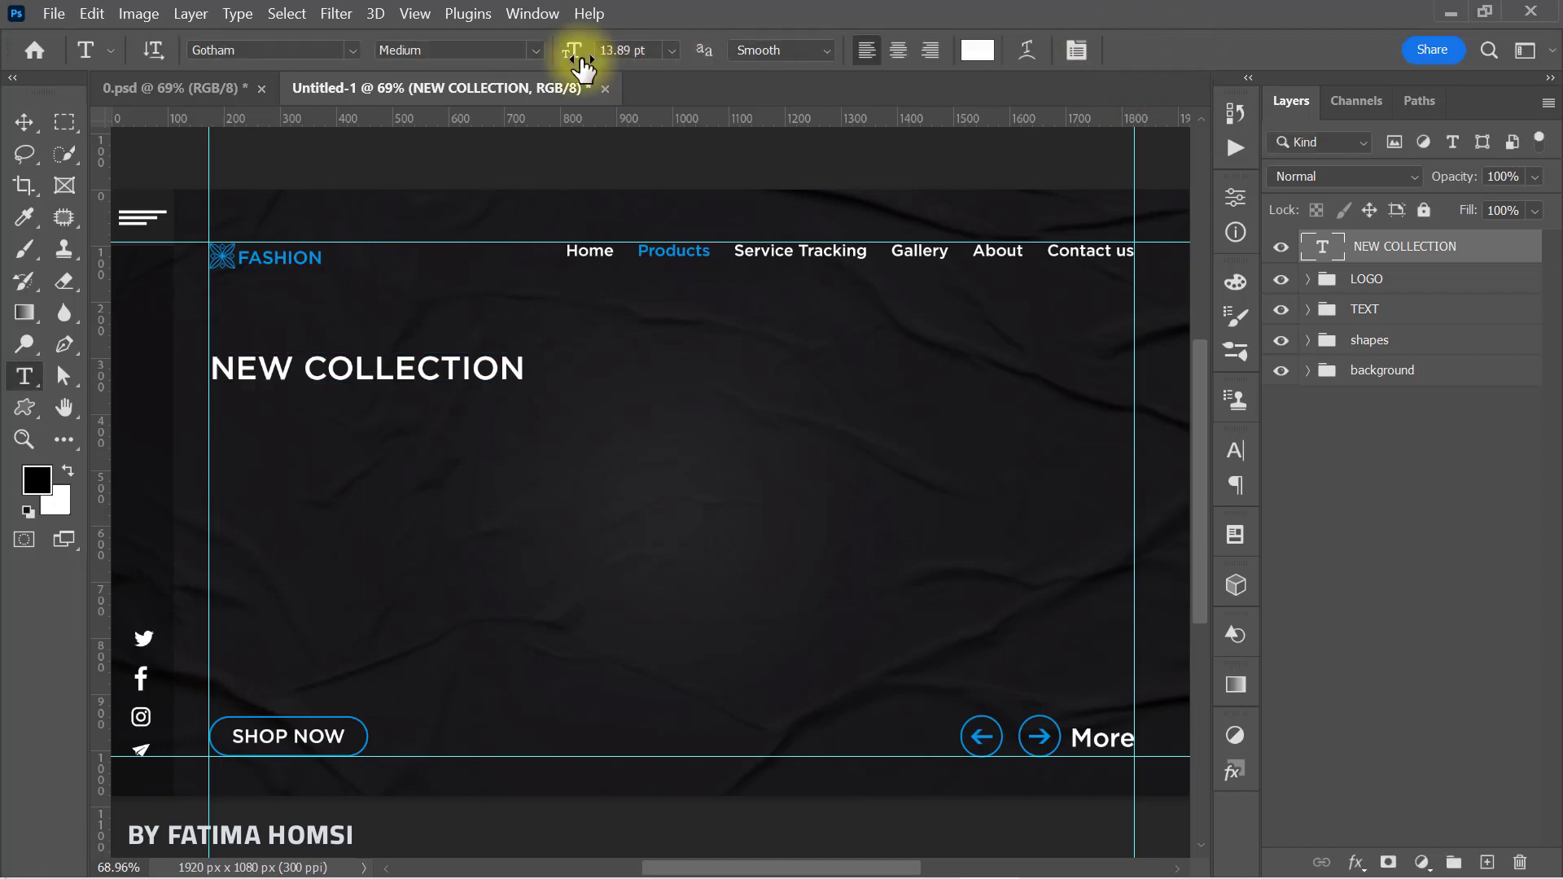
click(535, 51)
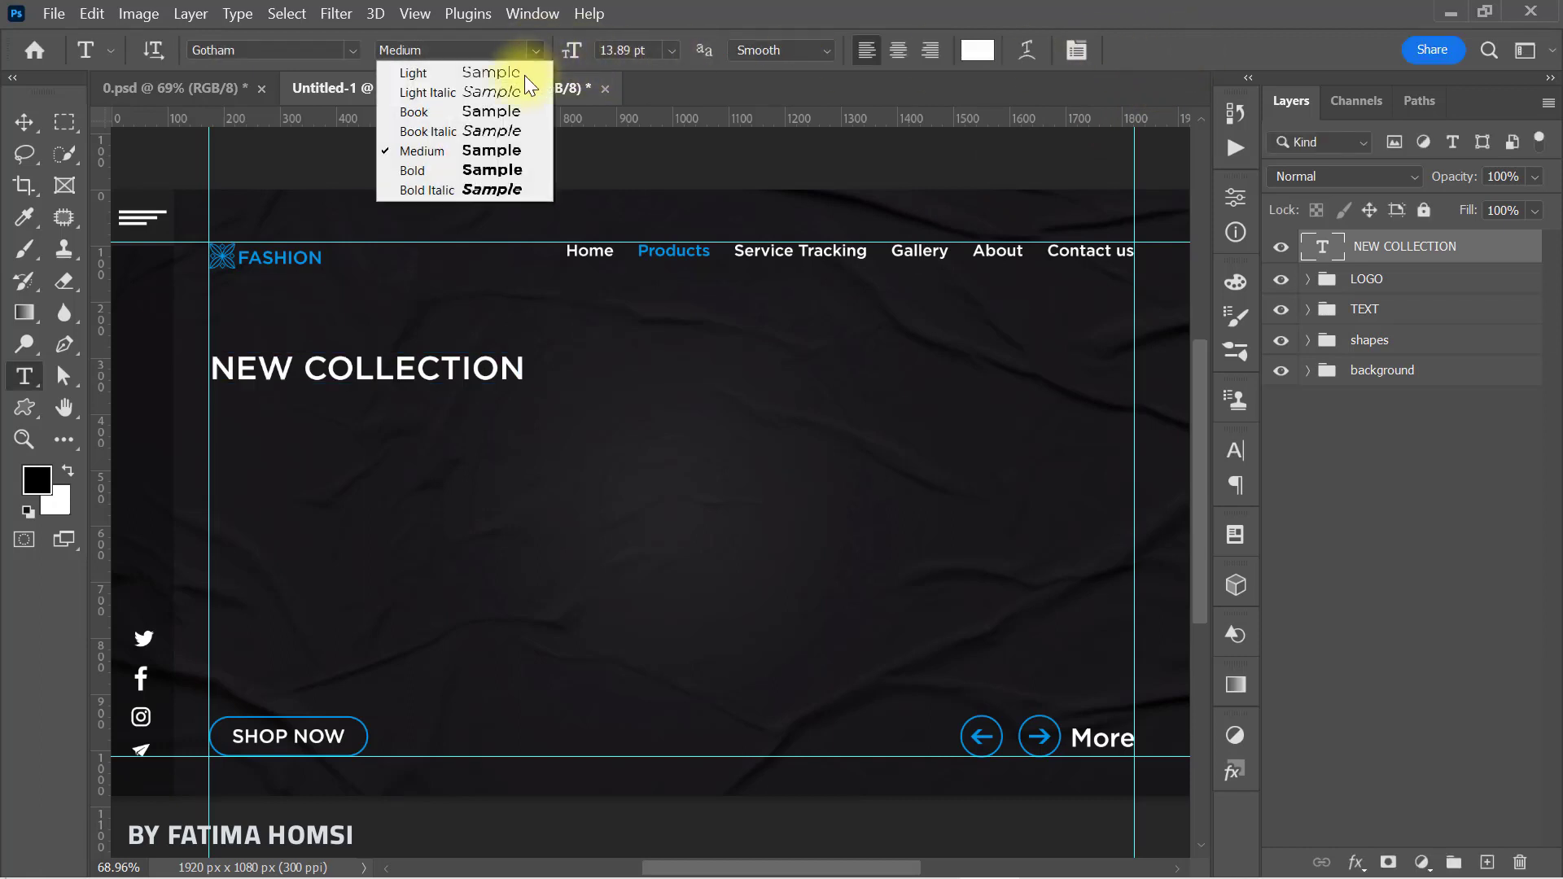
click(506, 127)
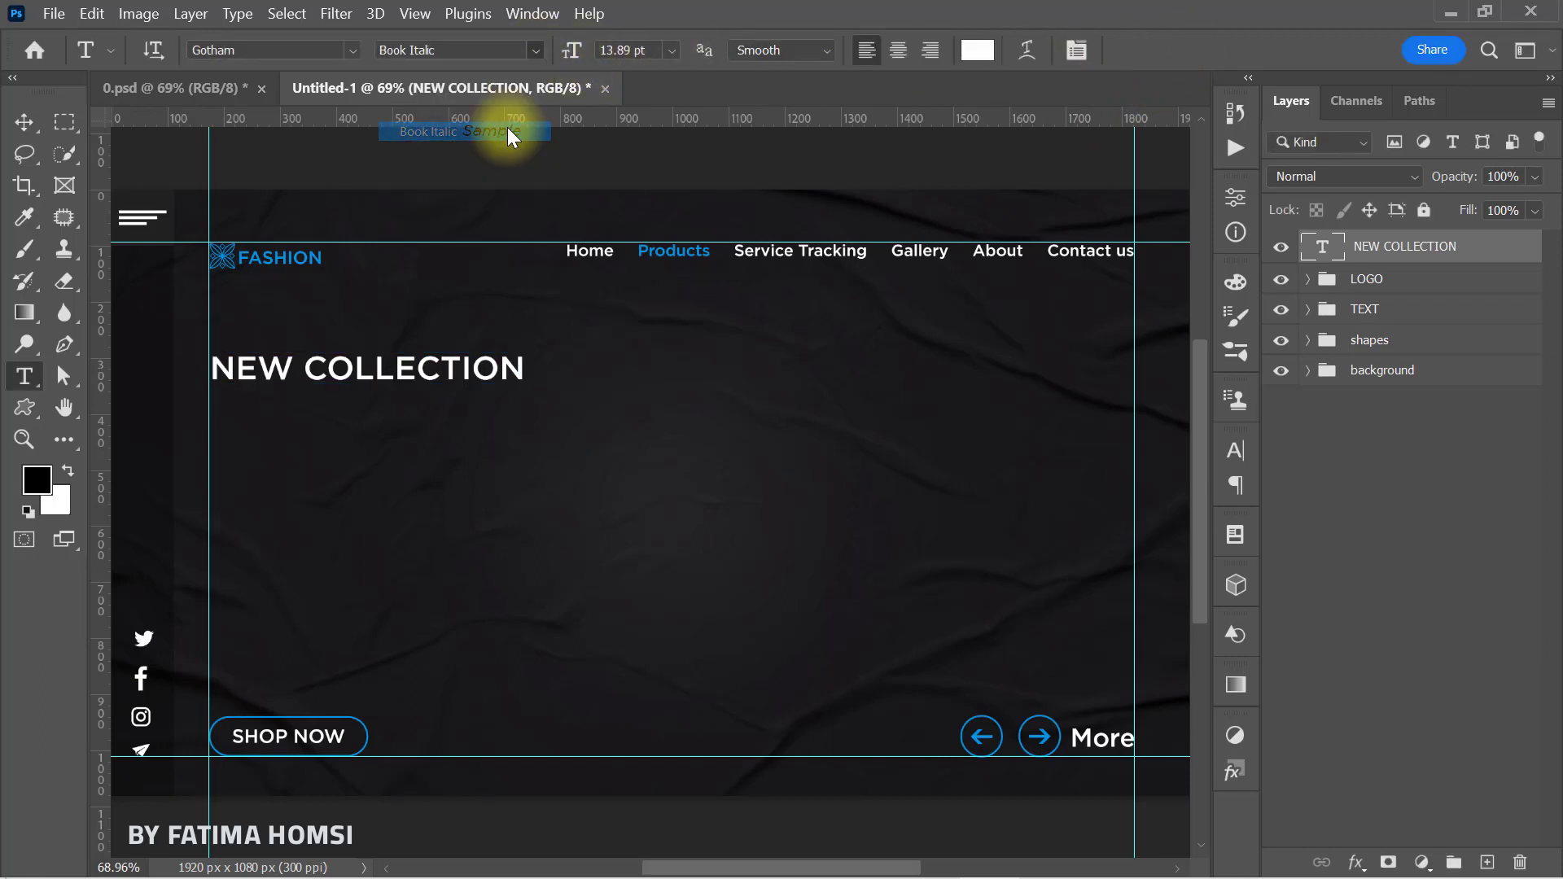
Widen the letter tracking of the NEW COLLECTION text to 400.
click(1236, 234)
click(990, 187)
click(1081, 431)
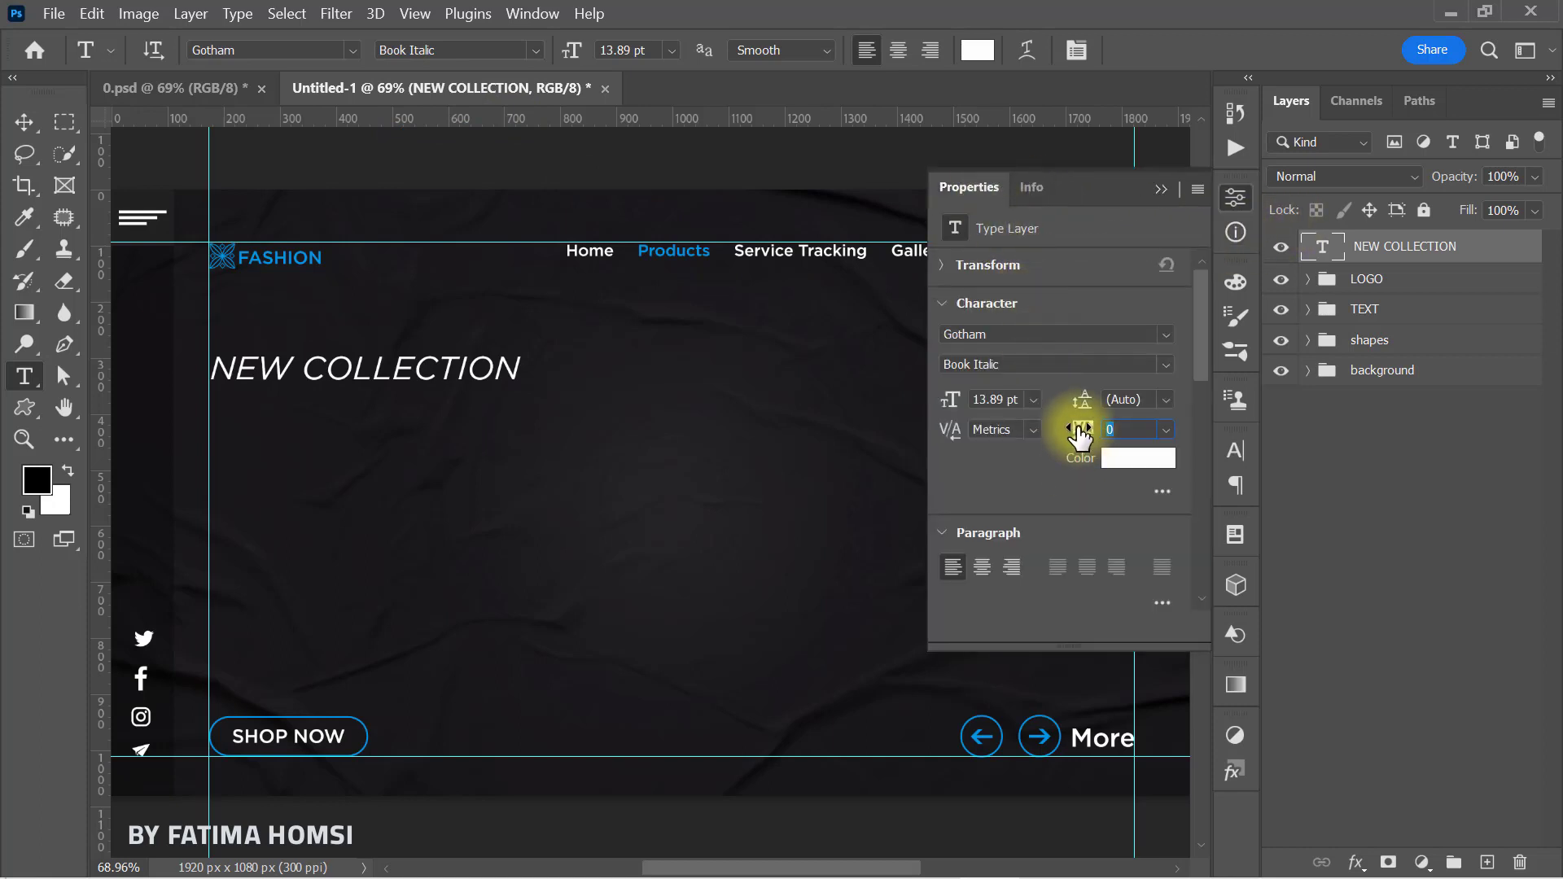
key(Return)
drag(1089, 435, 1102, 394)
click(1161, 189)
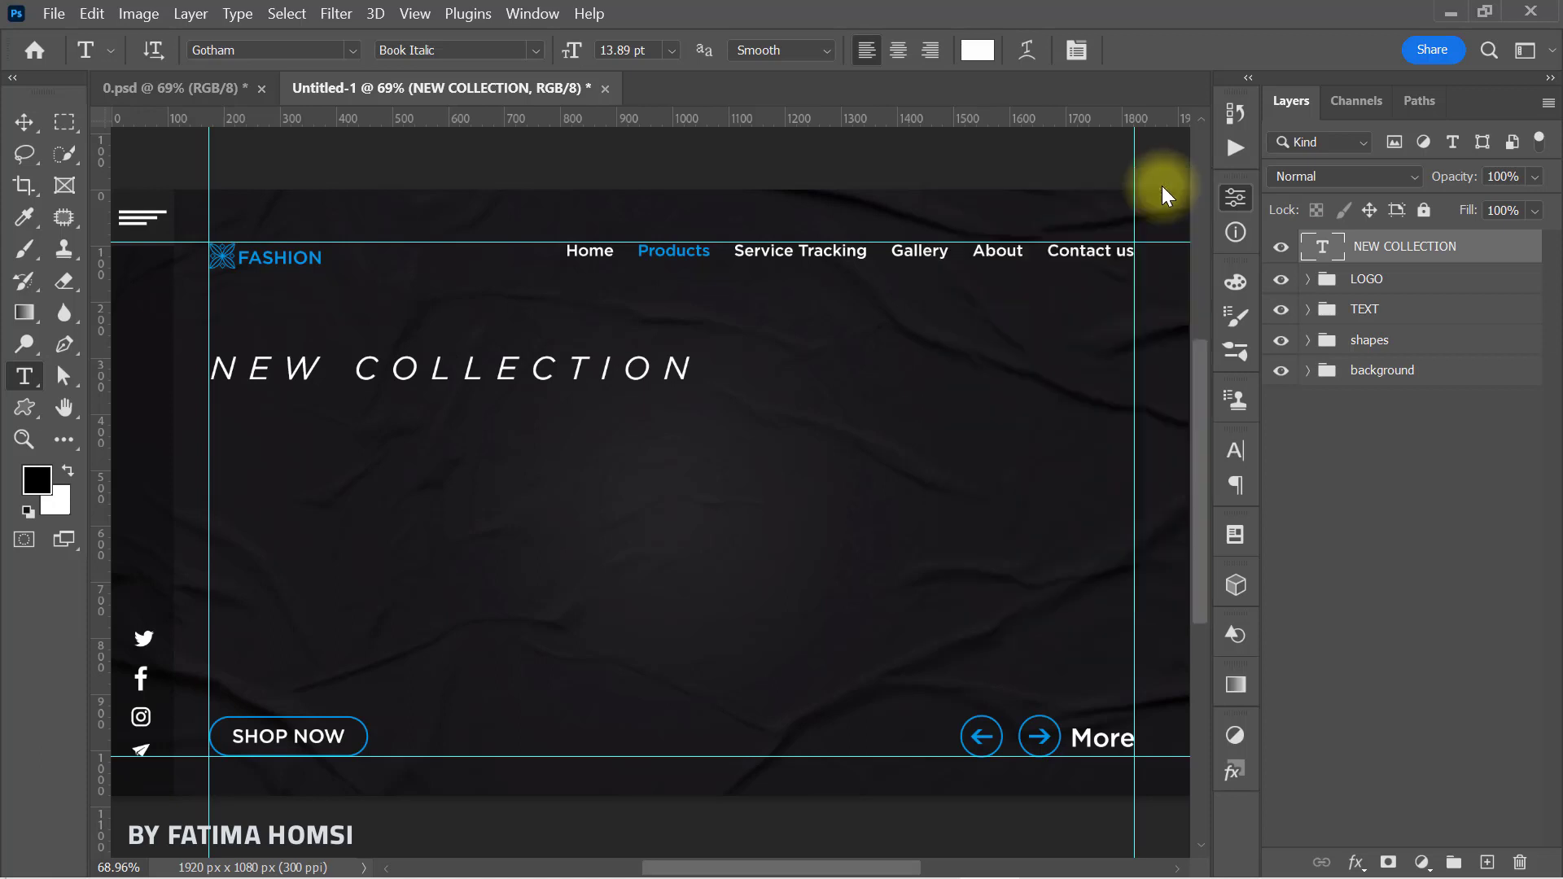
Scale the widened NEW COLLECTION text to 79.32%, keeping its left edge on the left vertical guide.
key(ctrl+t)
drag(701, 356, 564, 369)
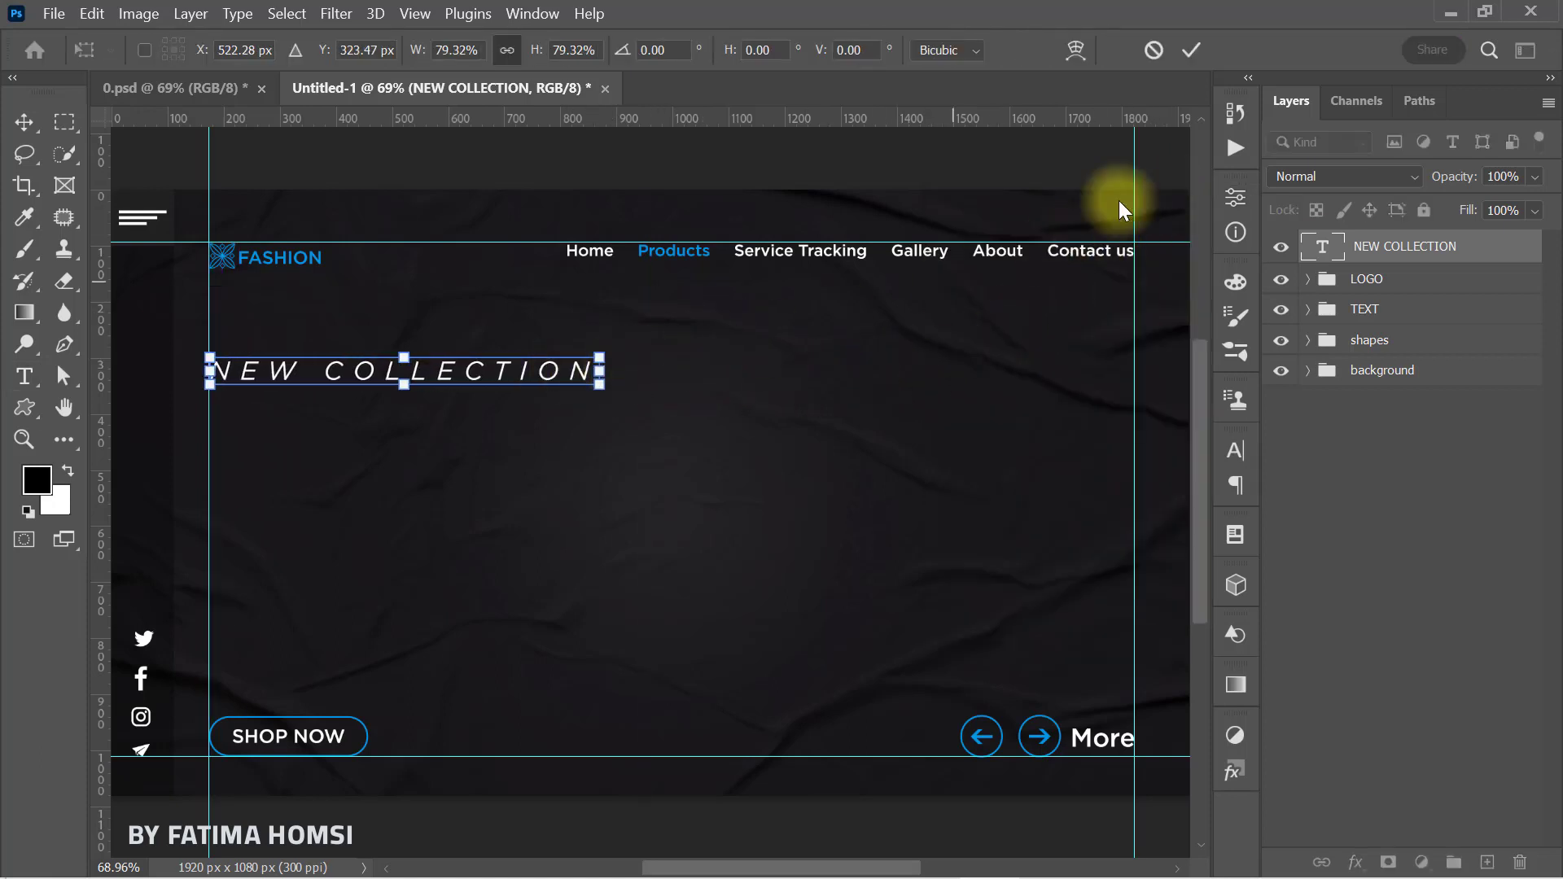
click(1187, 50)
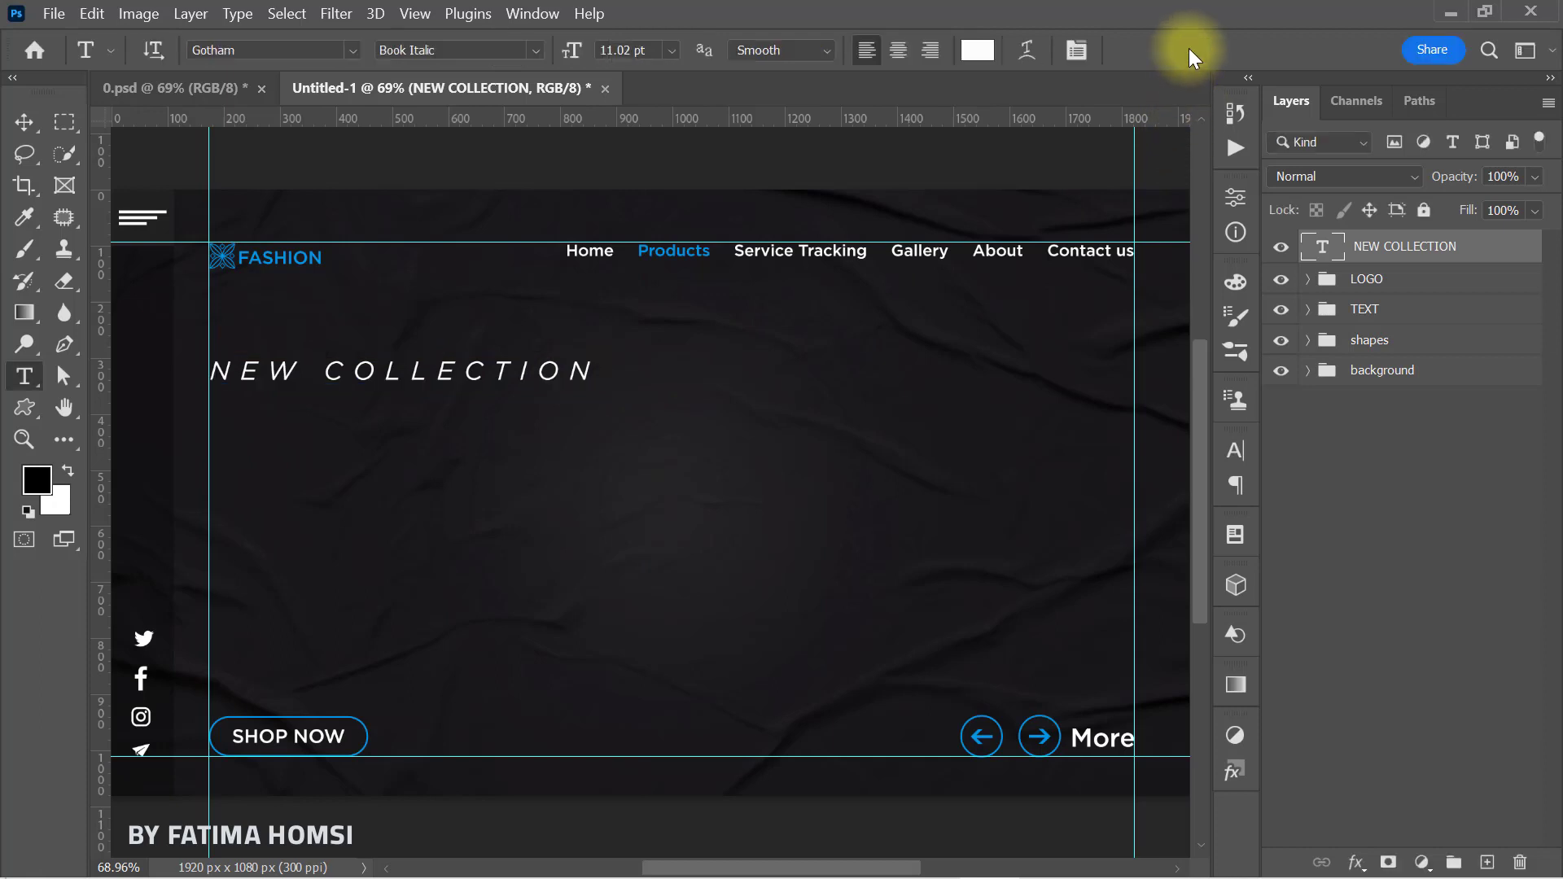
Add the two-line text LUXURY WATCH in 5.33 pt Gotham Book Italic below NEW COLLECTION and color it blue #0095e5.
click(538, 476)
text(LUXURY)
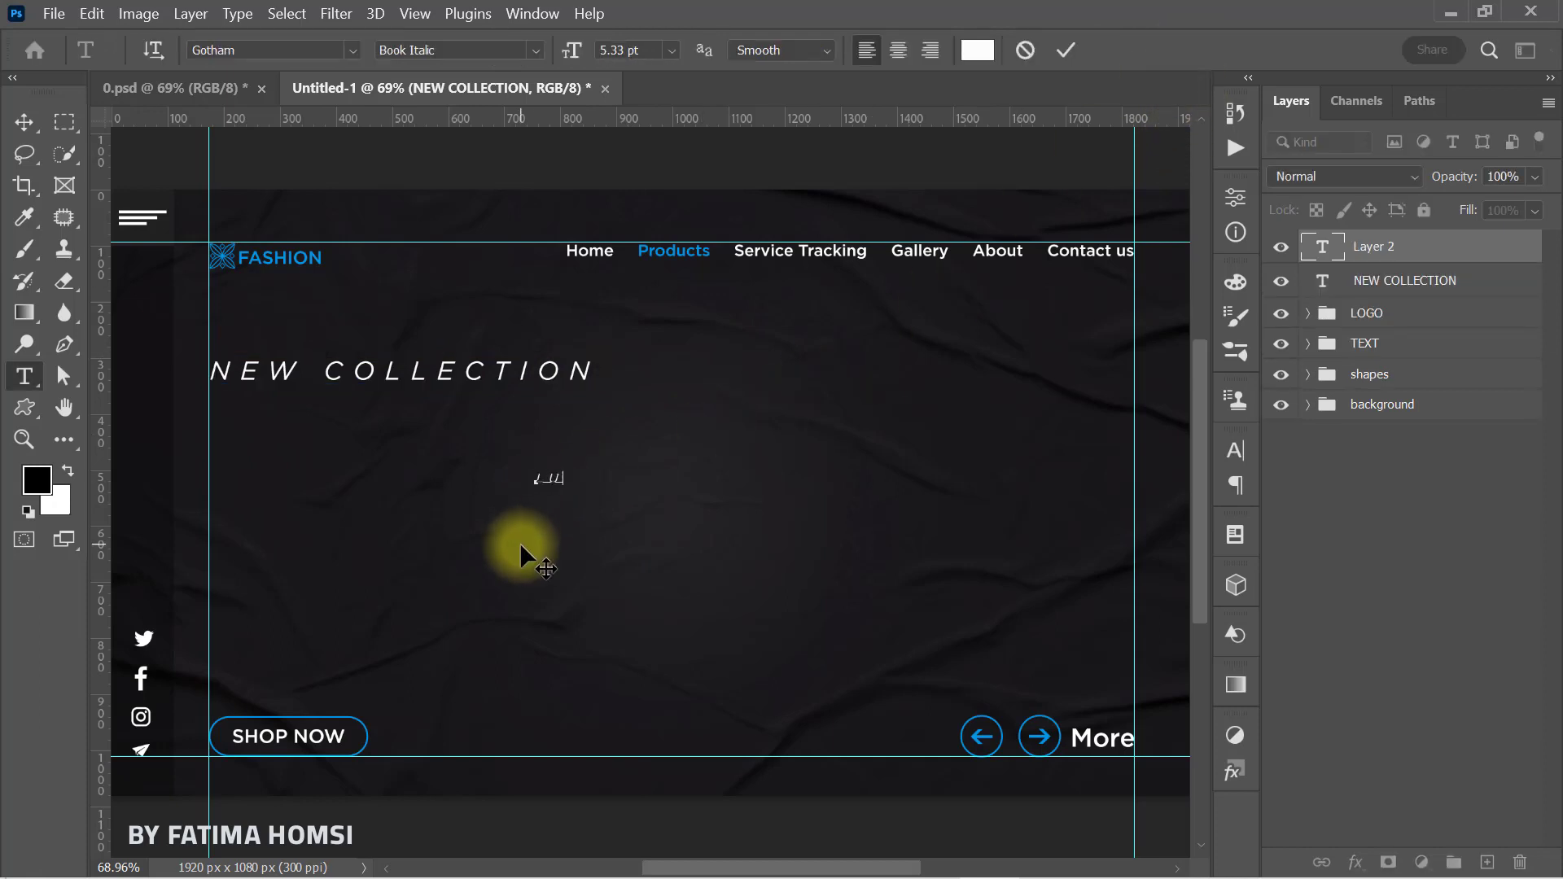
key(Return)
text(WATCH)
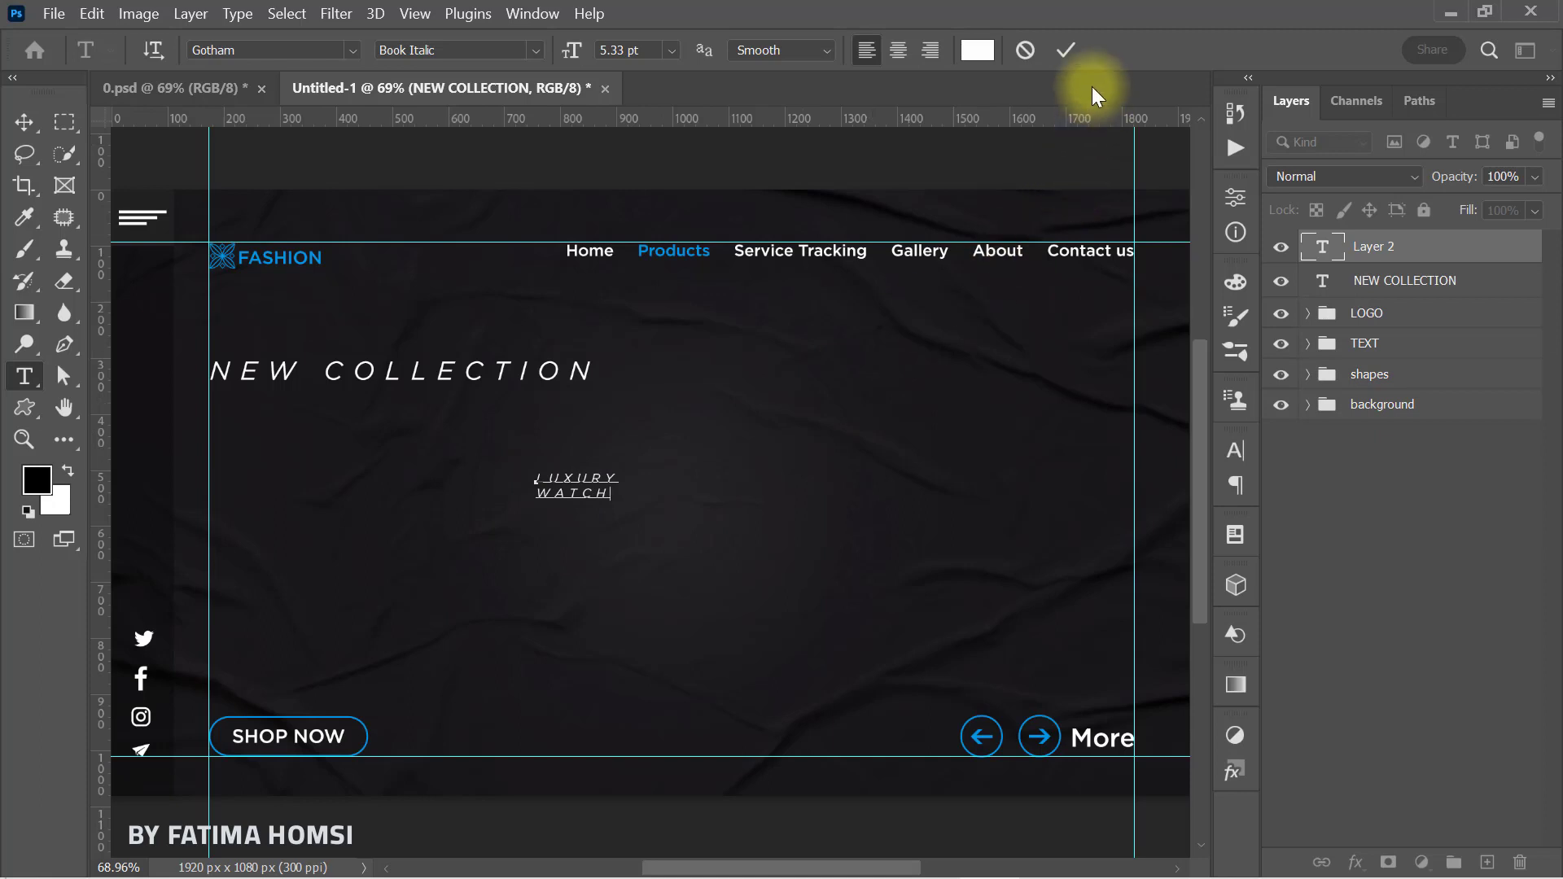
click(1067, 50)
click(978, 50)
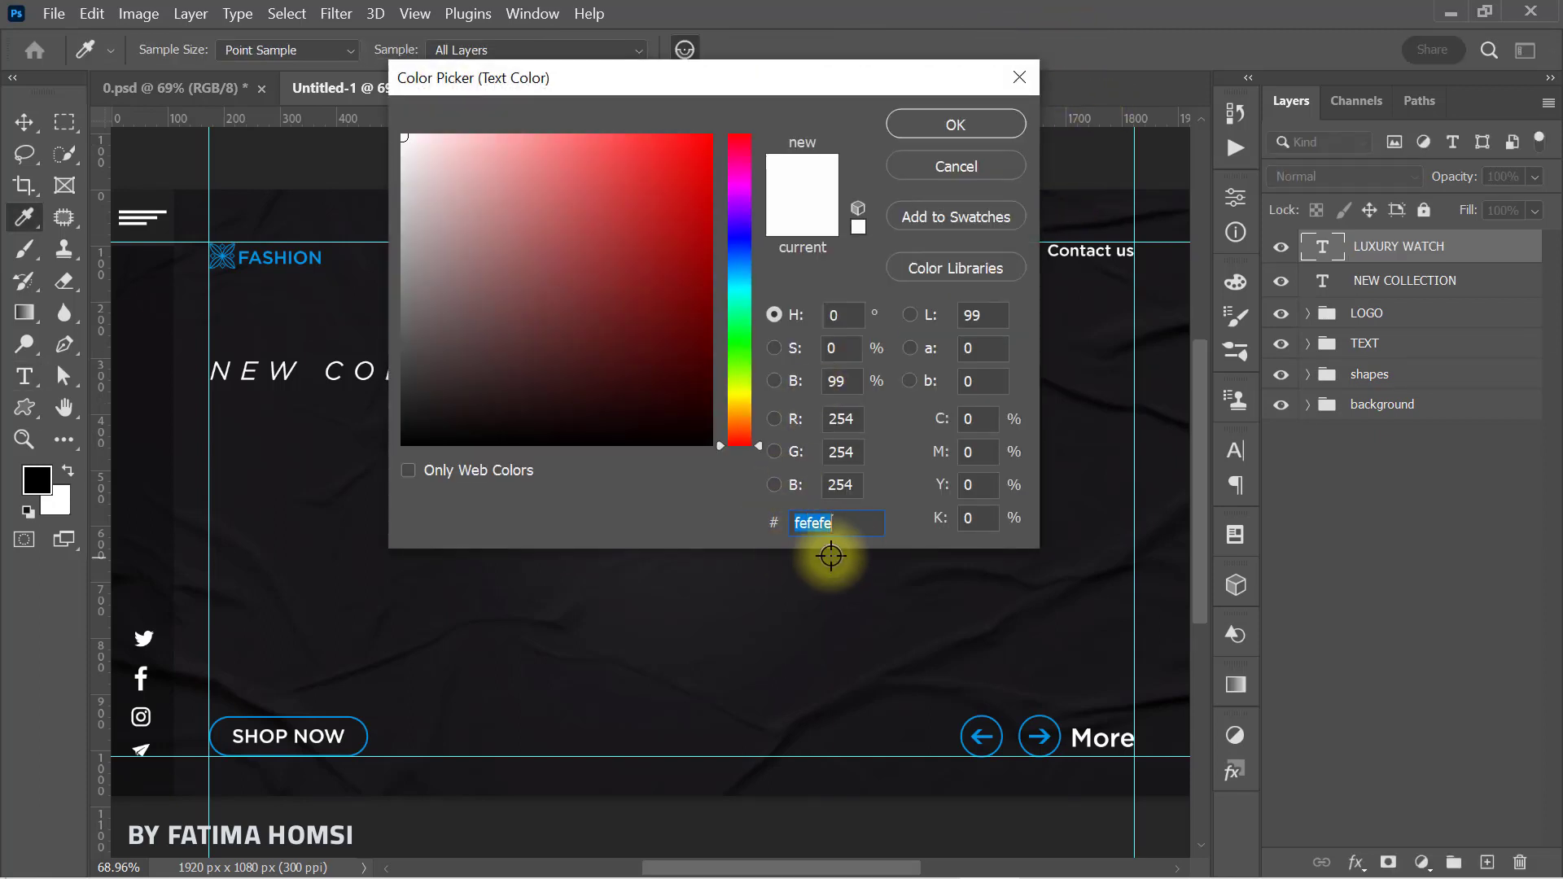
text(0095e5)
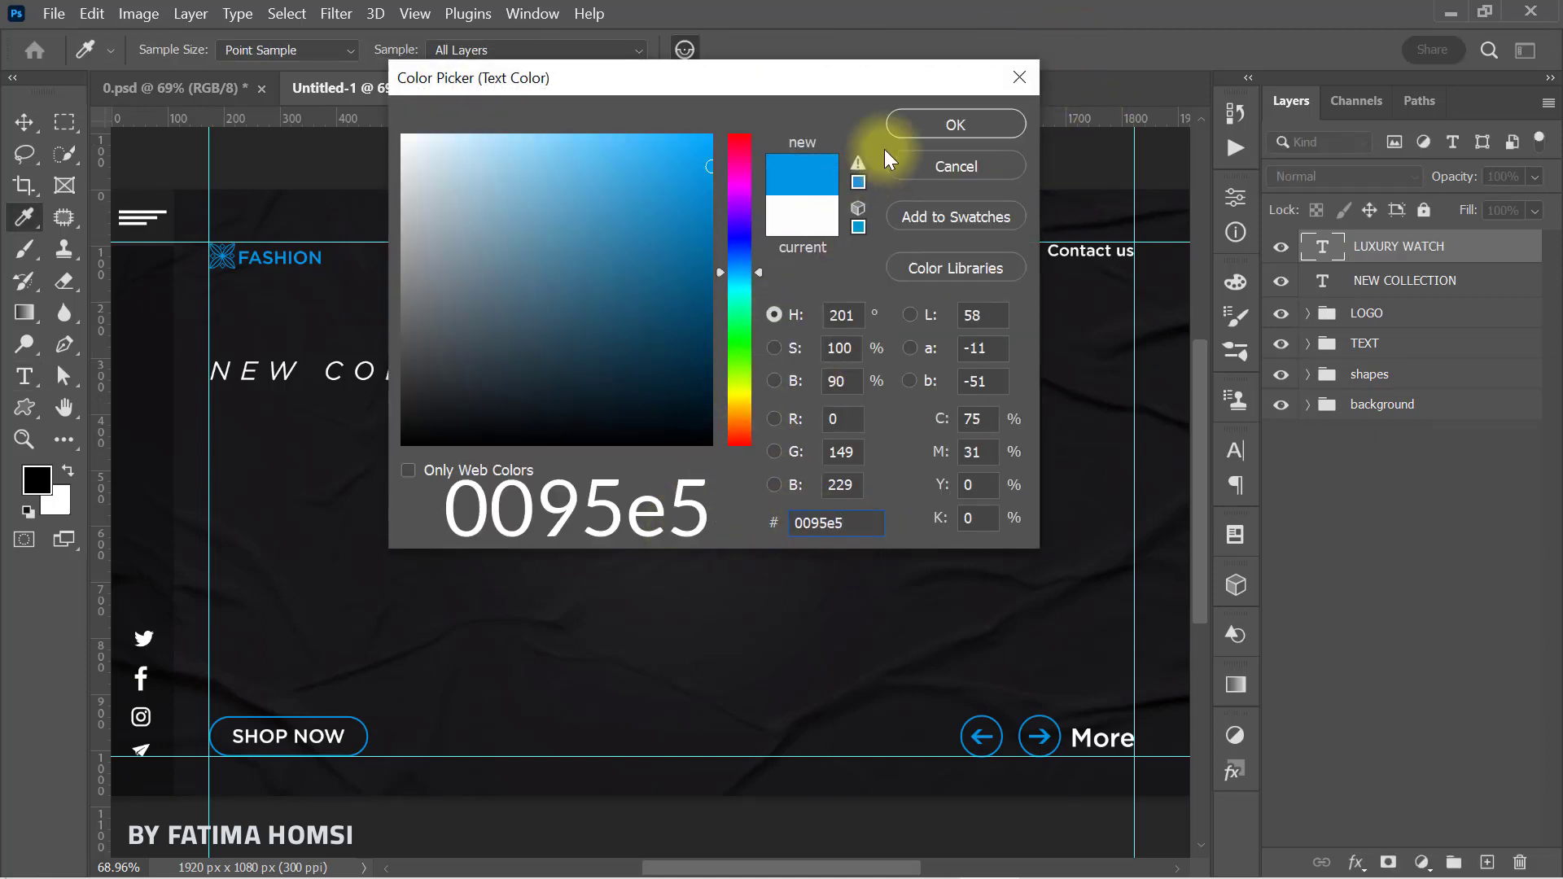
click(930, 120)
Scale the LUXURY WATCH text to about 442% and align it with the left vertical guide under NEW COLLECTION.
key(ctrl+t)
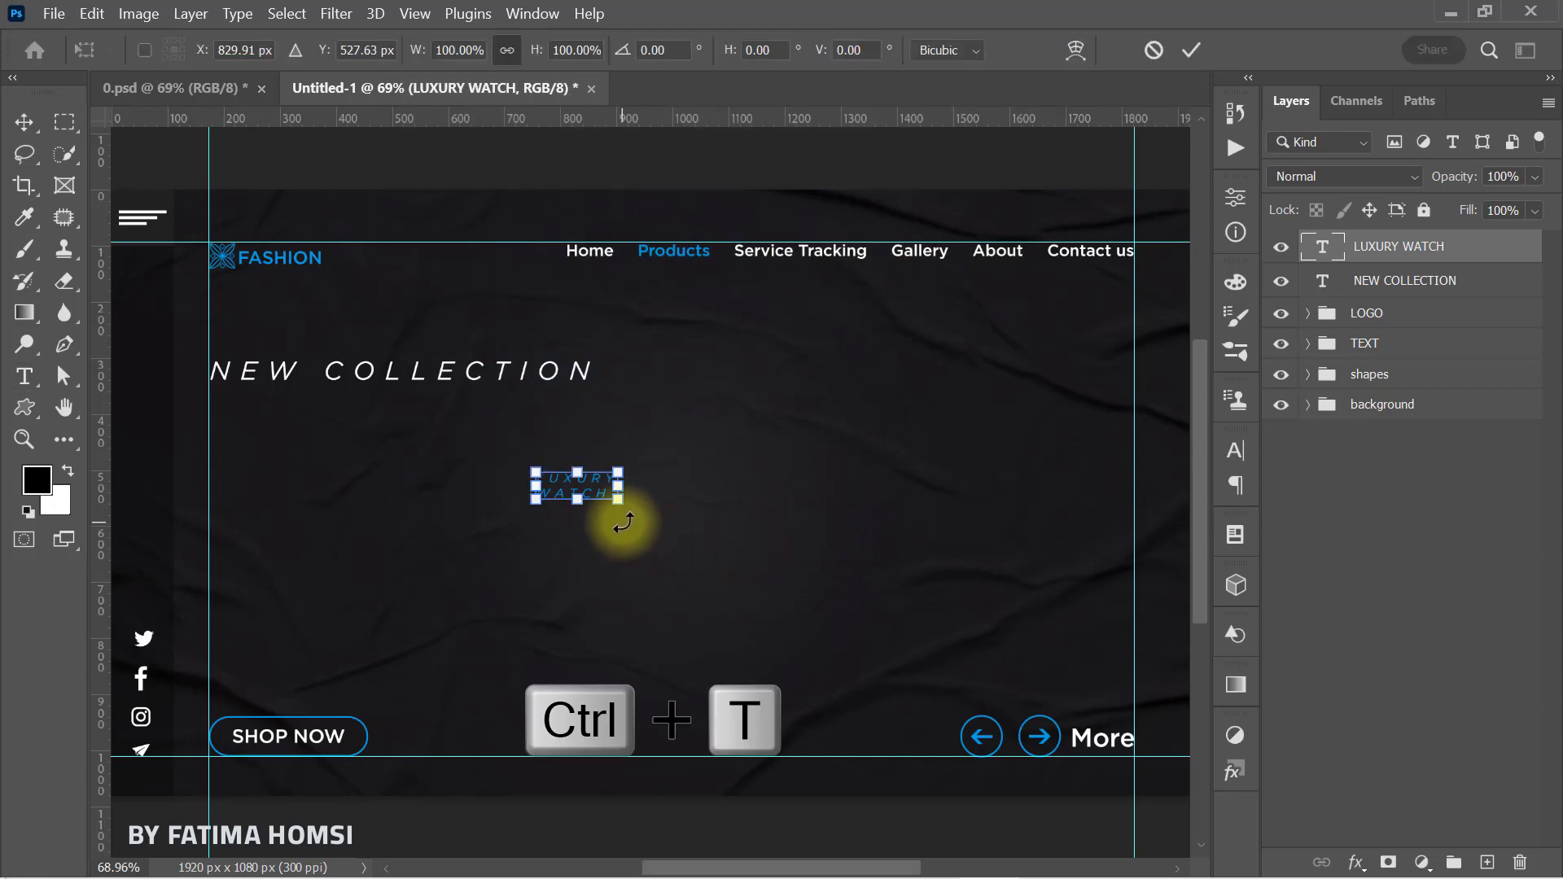
drag(618, 499, 806, 546)
drag(585, 474, 419, 461)
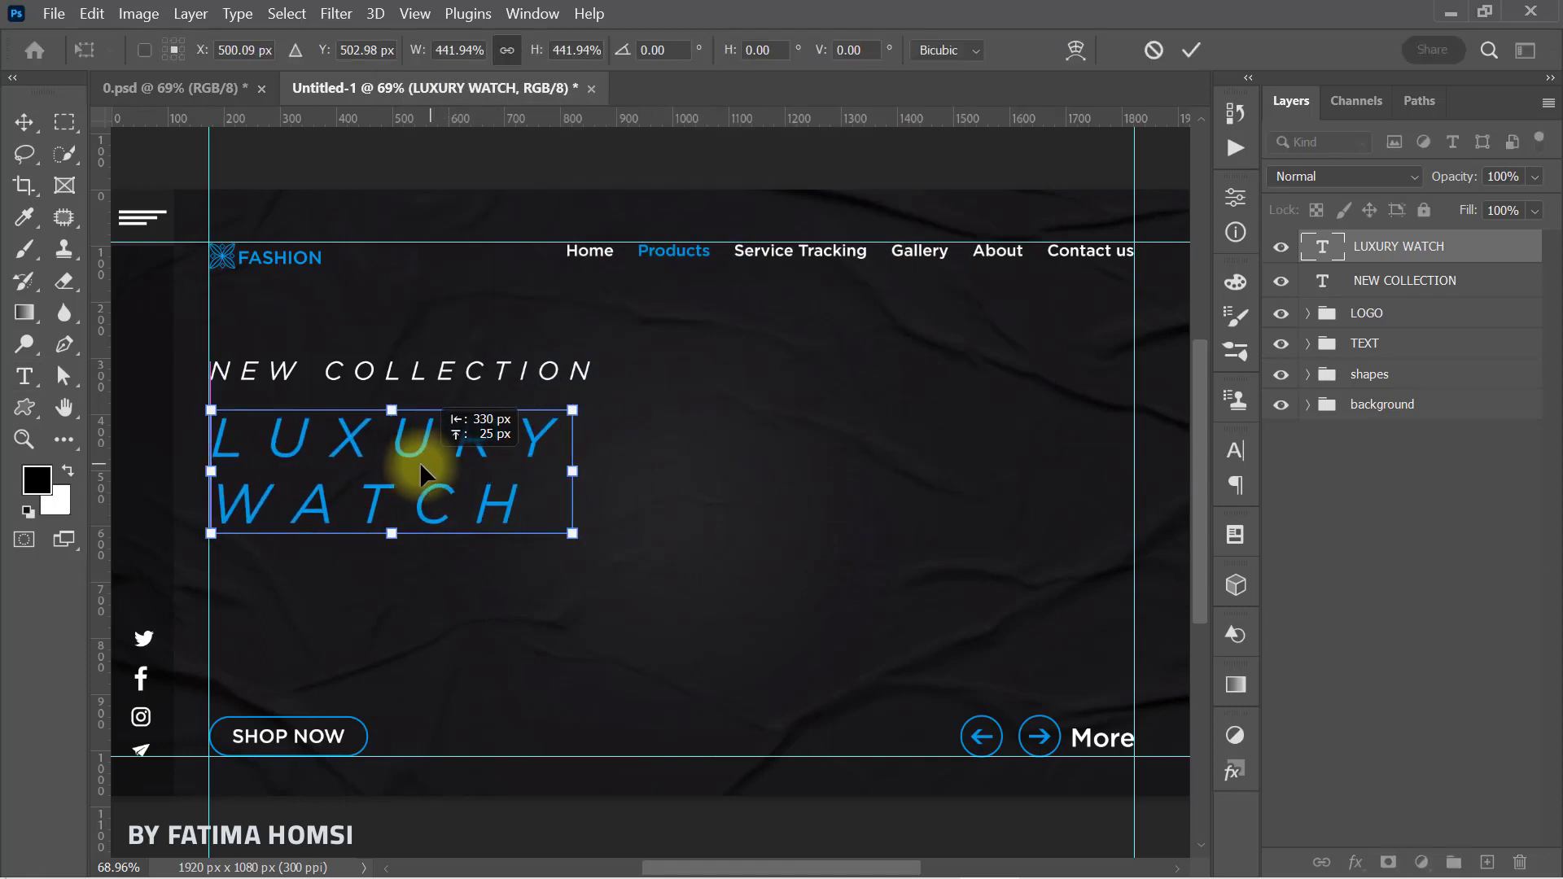
click(1188, 48)
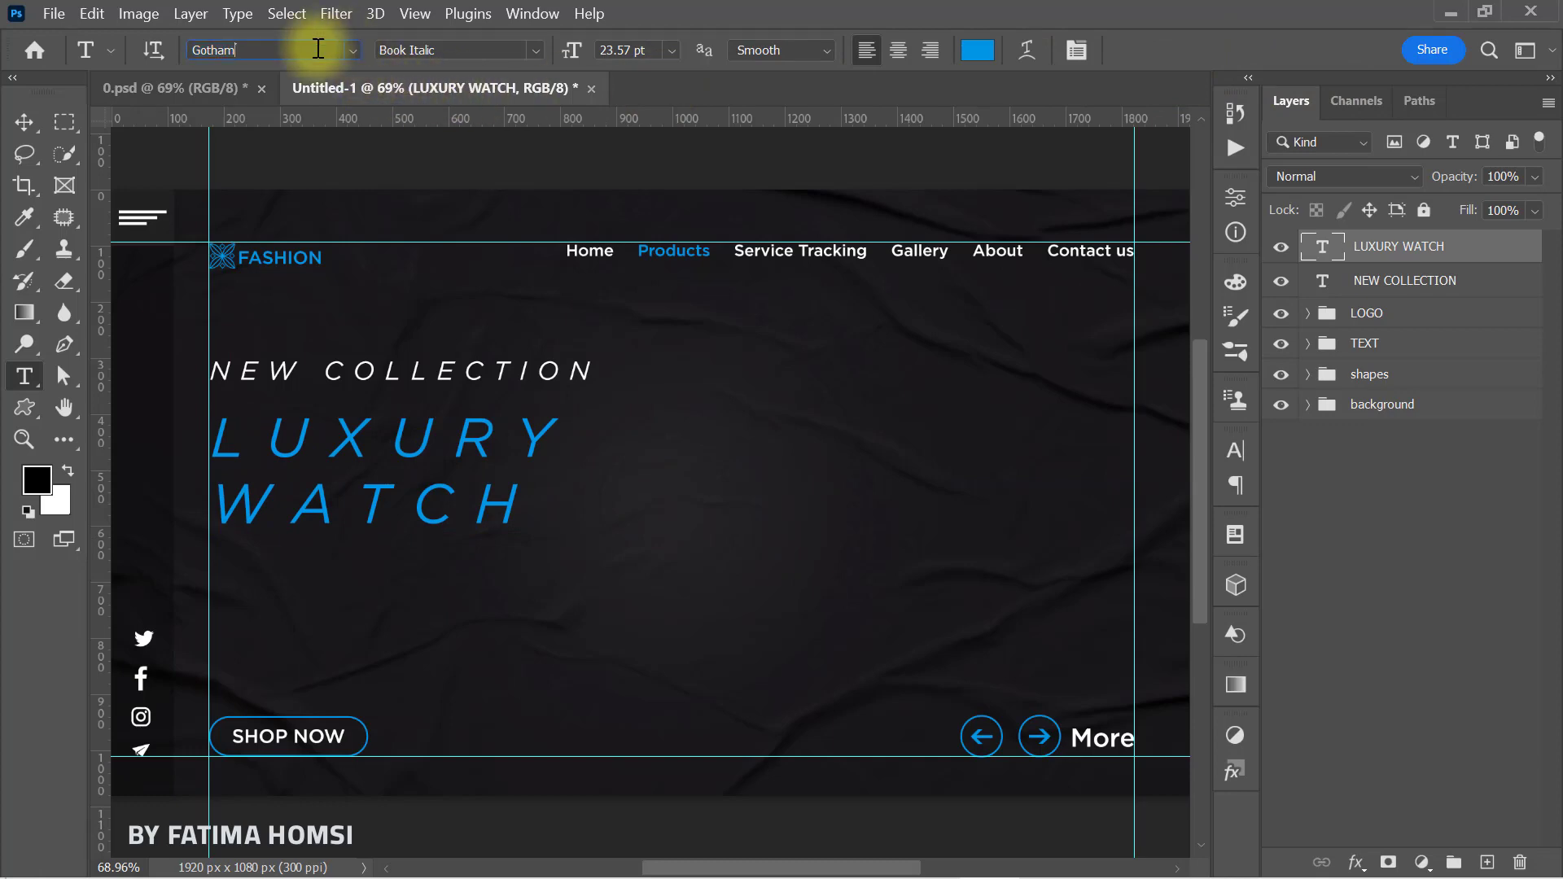
Change the LUXURY WATCH font to Gotham Ultra Italic and set its tracking to 0.
text(Ultra)
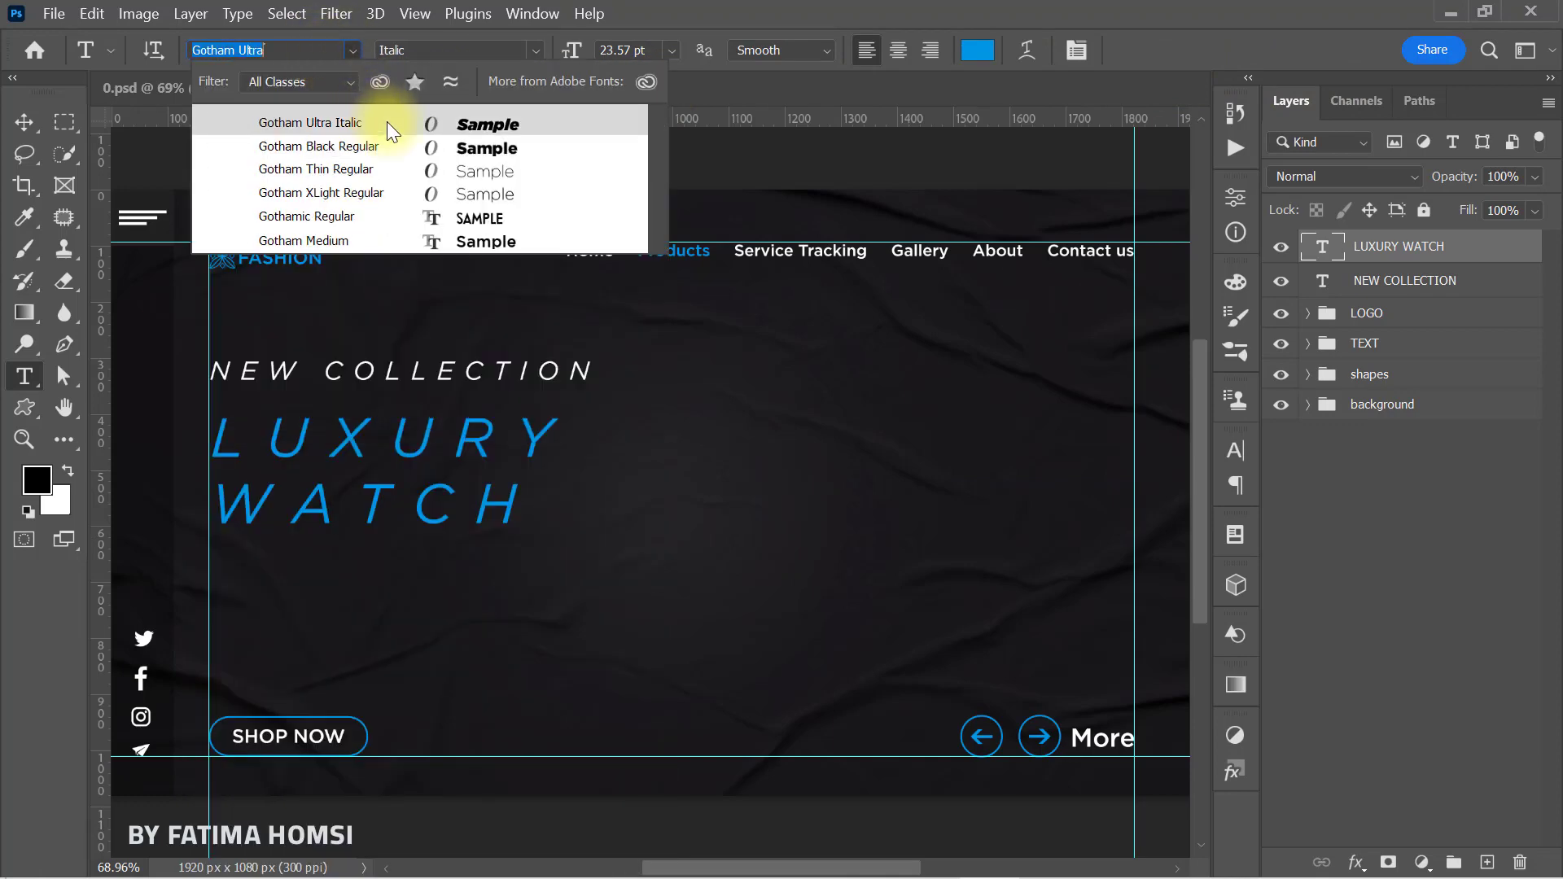
click(388, 122)
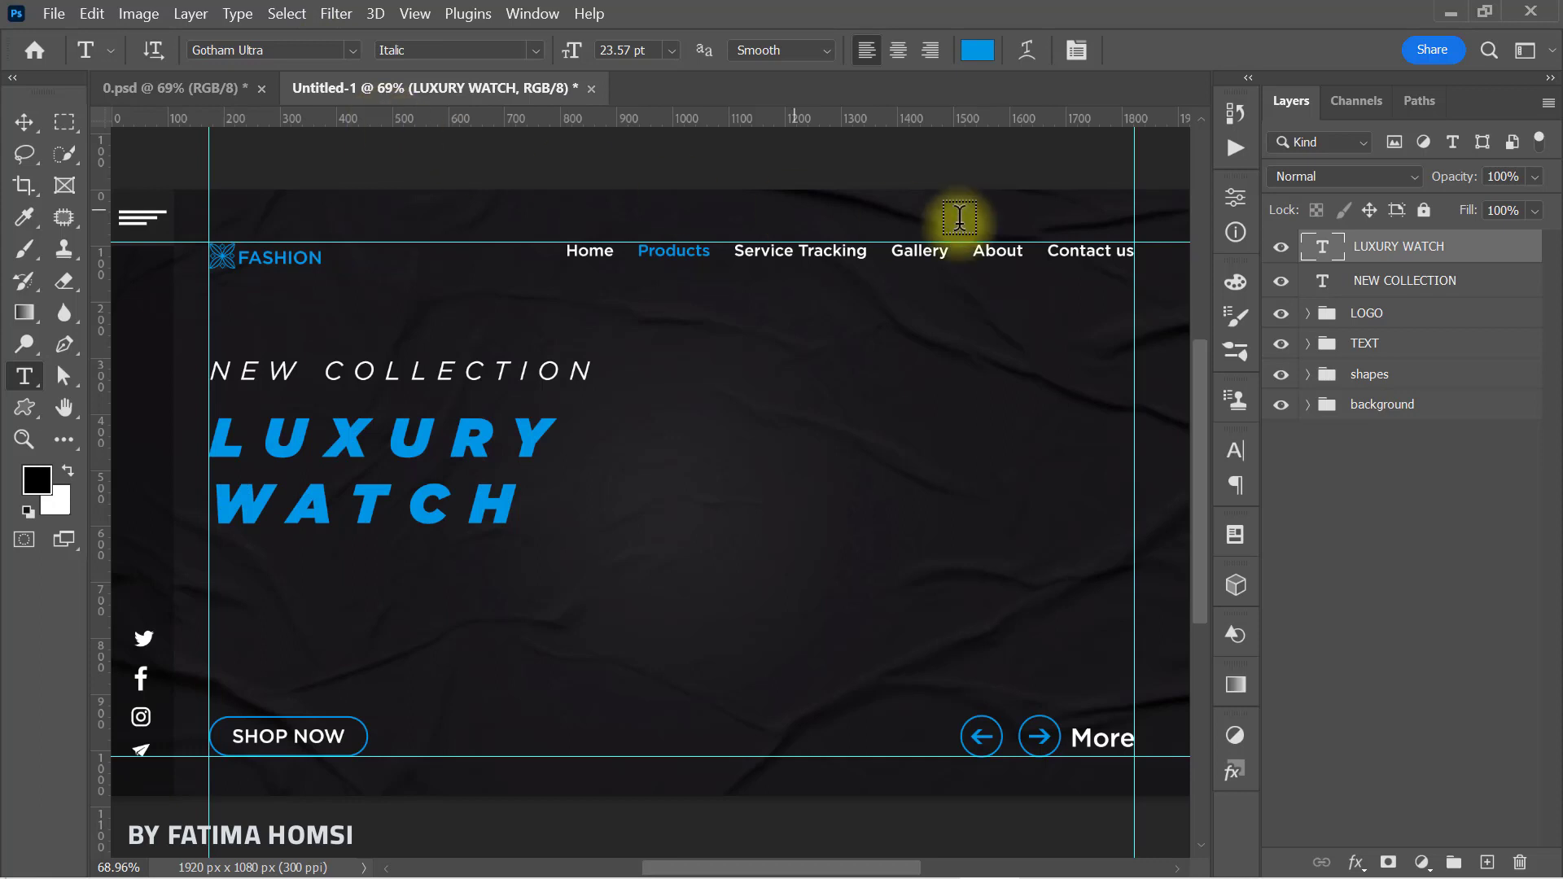
click(1239, 238)
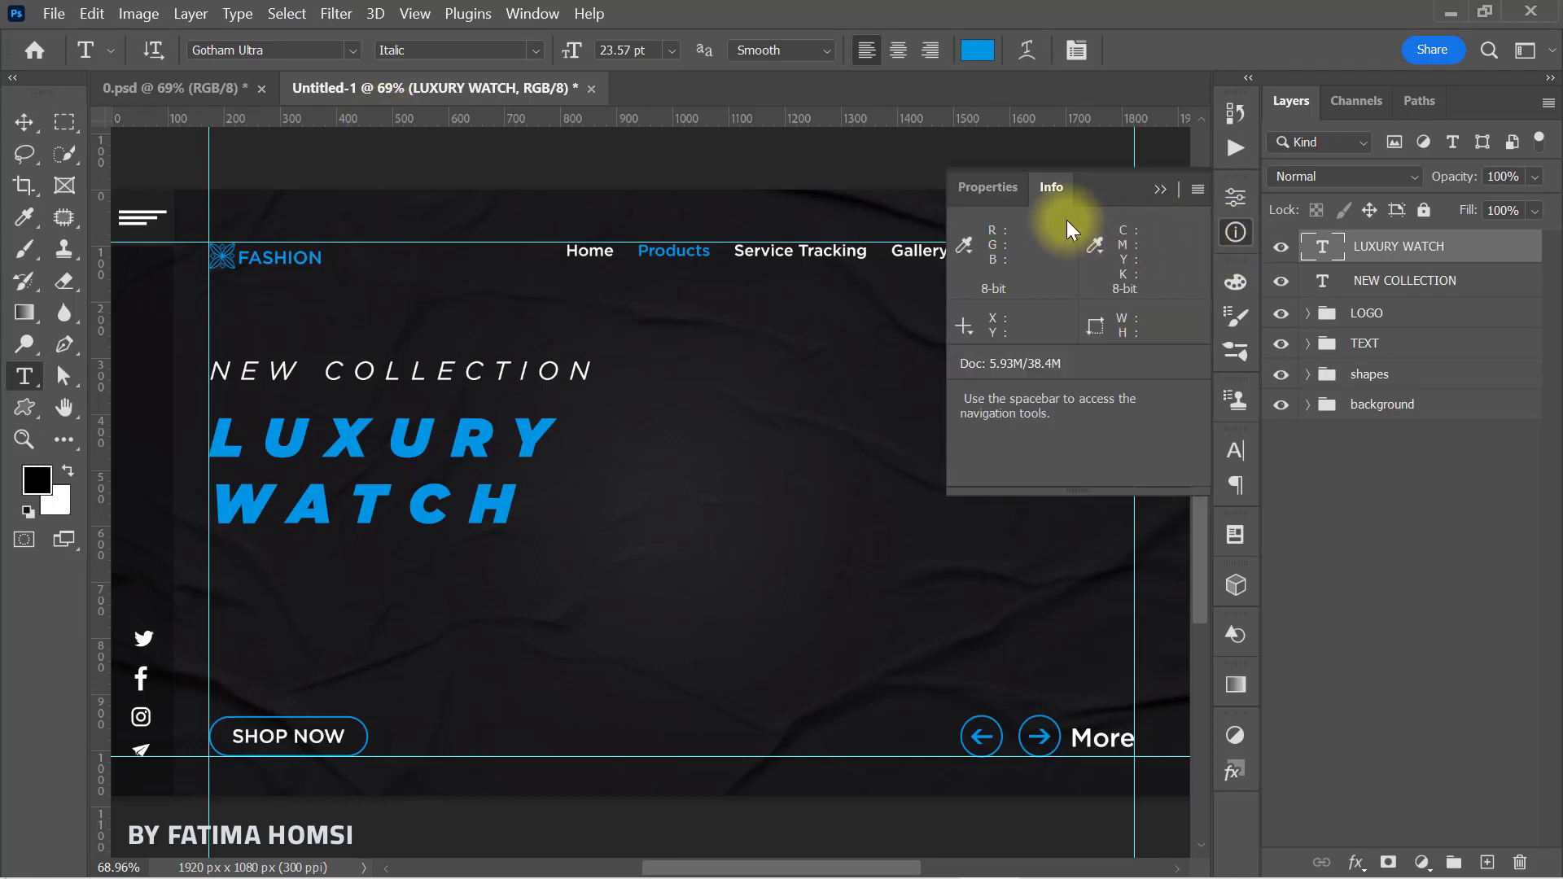
click(994, 195)
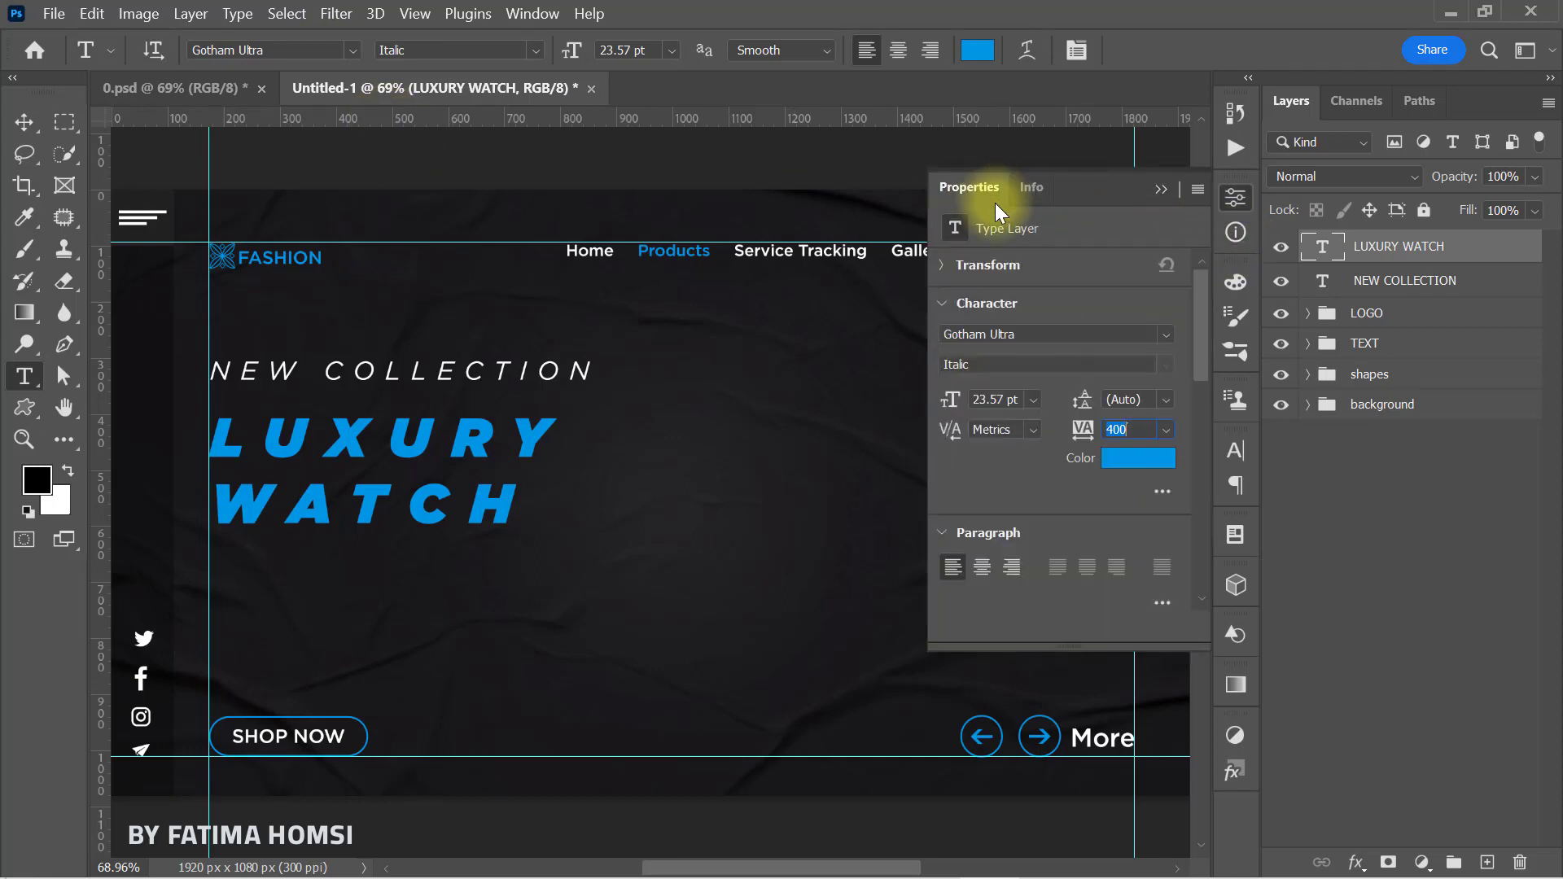
click(1167, 429)
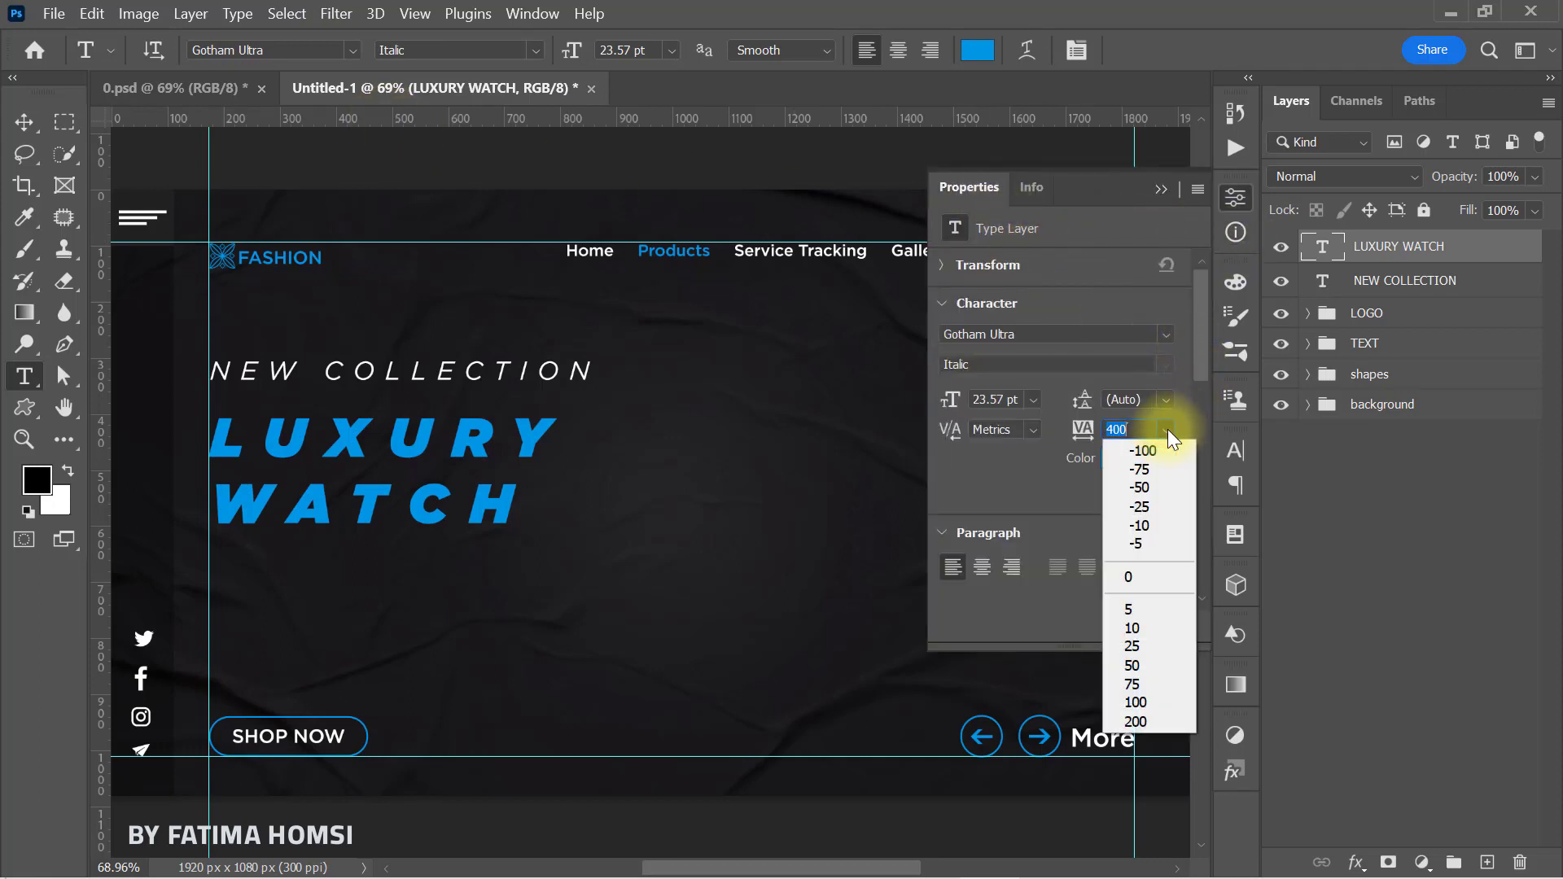
click(1156, 575)
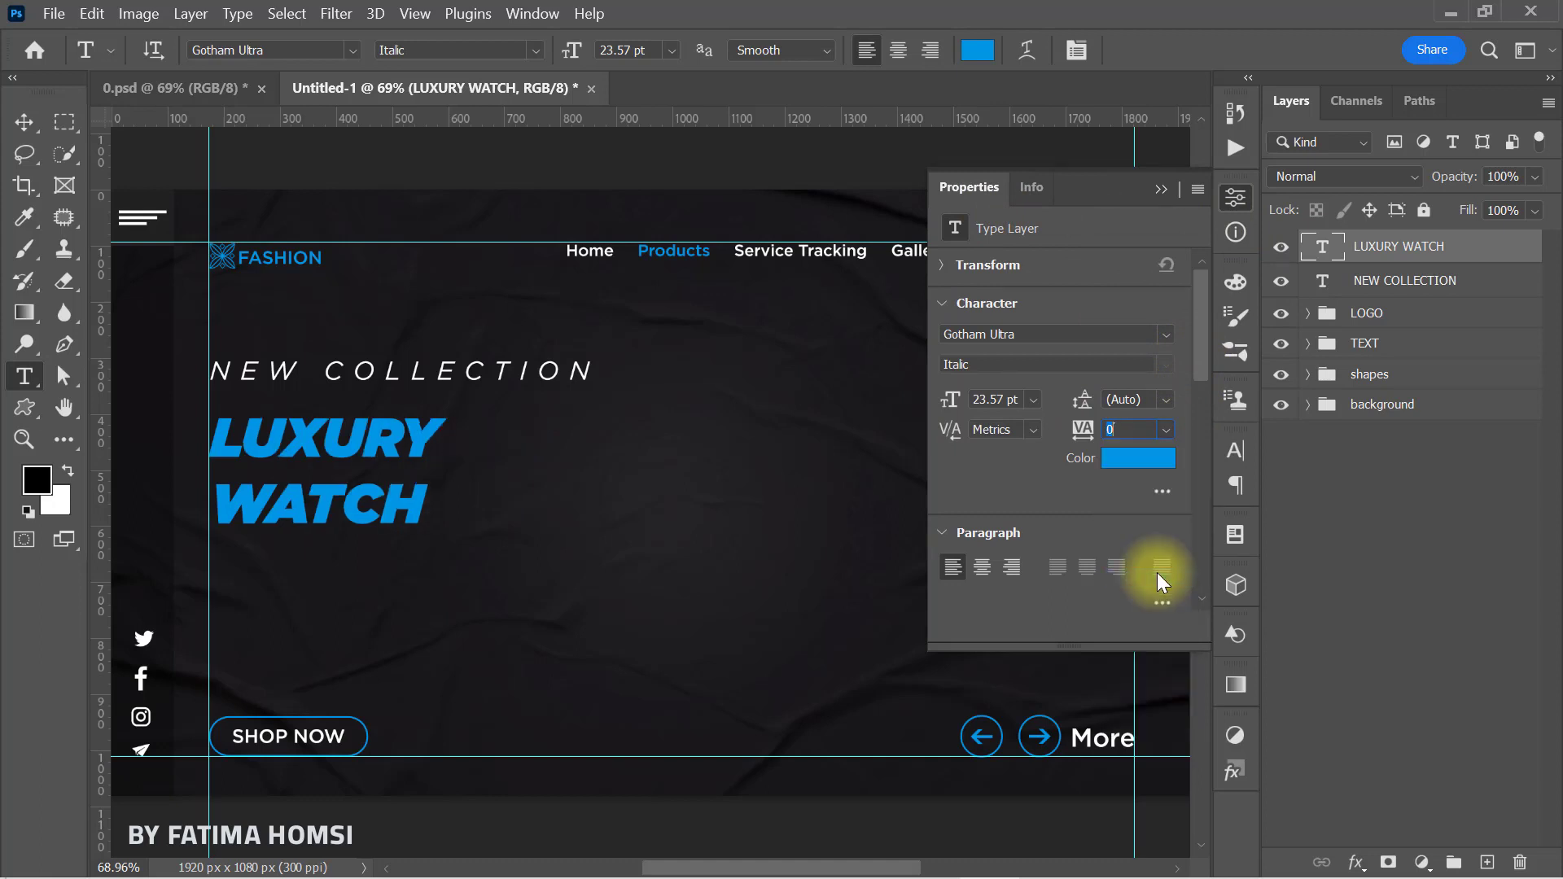
Set the line spacing of the LUXURY WATCH text to 23 pt.
click(1168, 399)
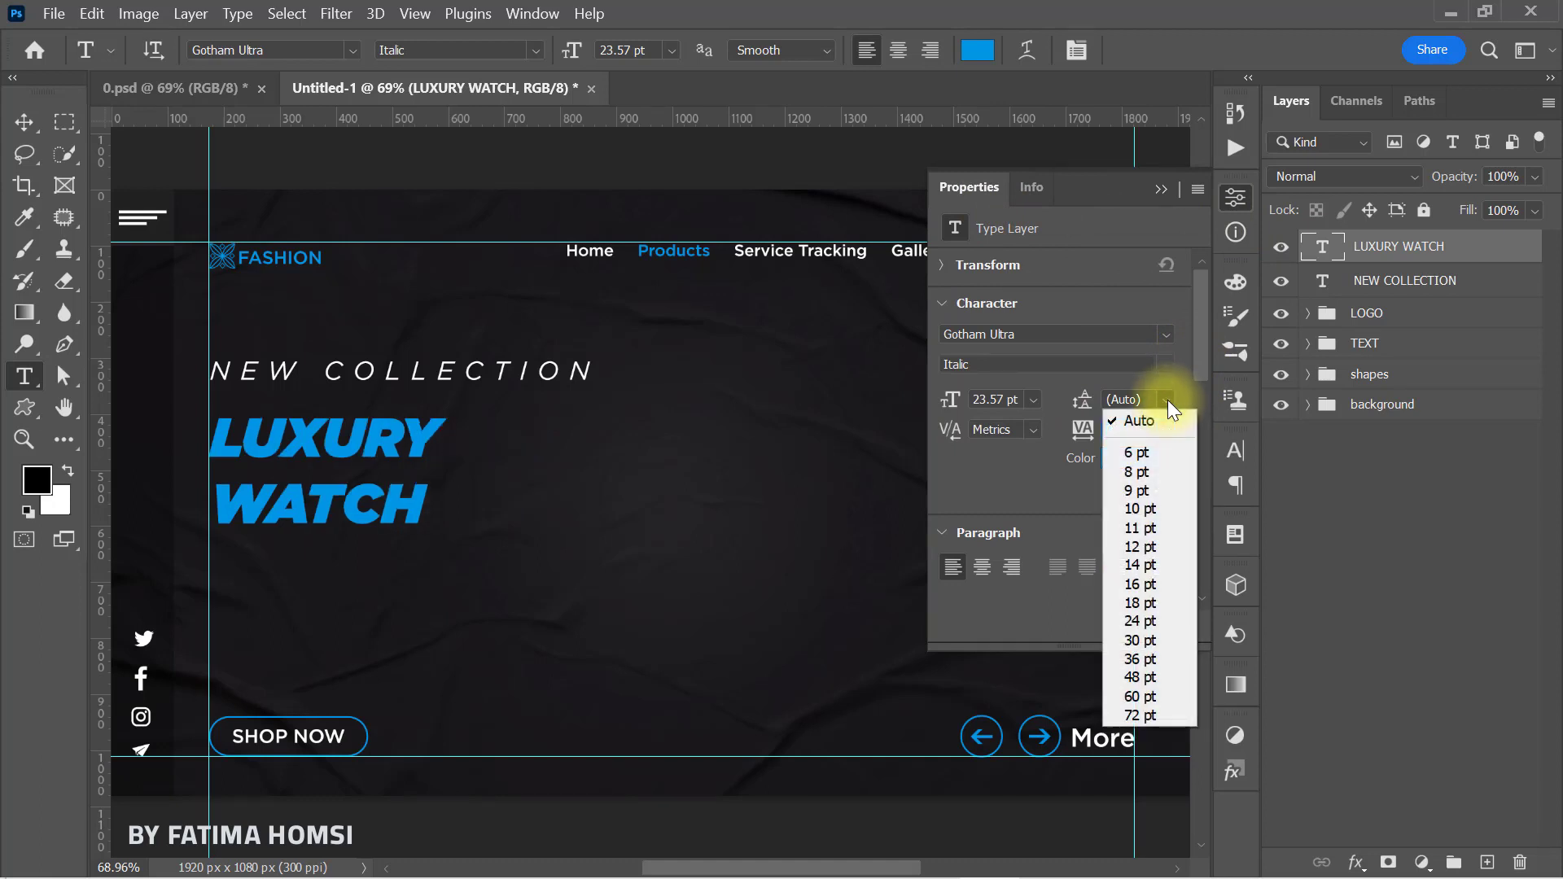
click(1144, 641)
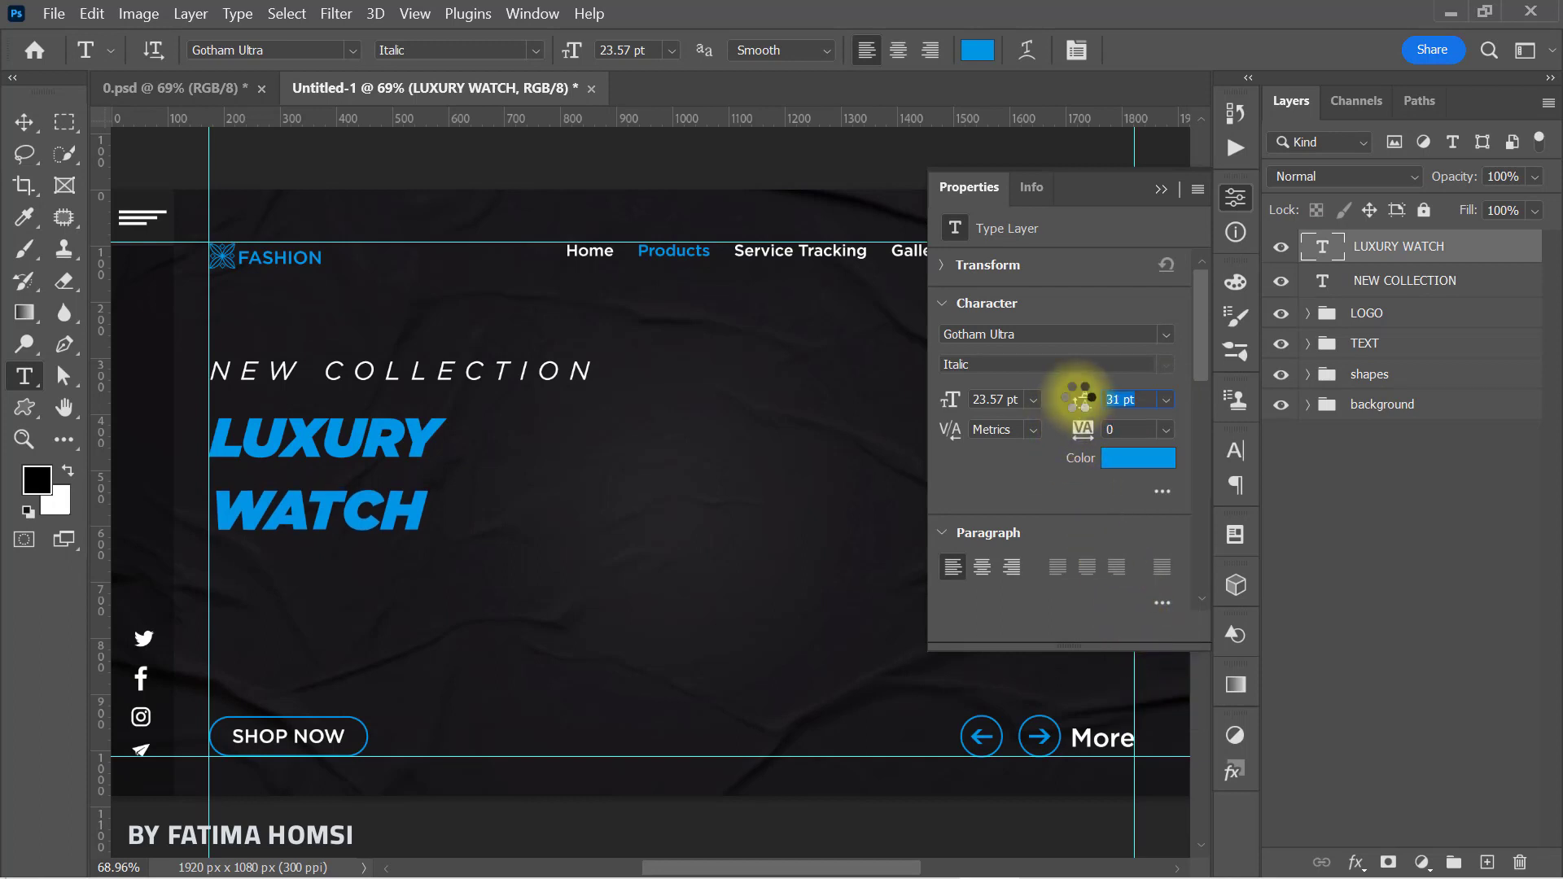
drag(1075, 398, 1069, 399)
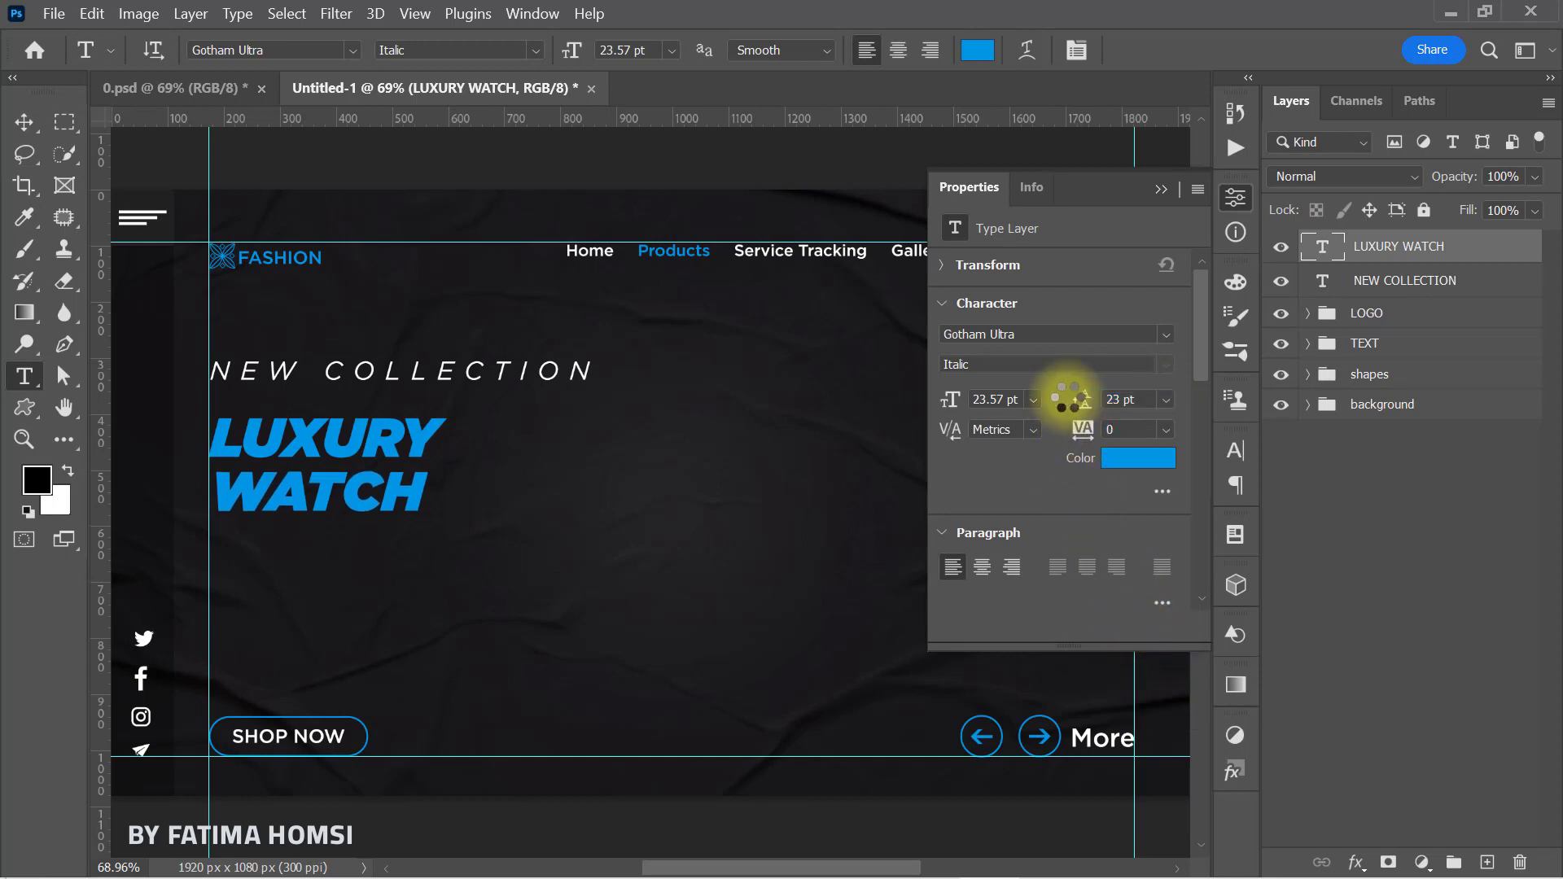
click(1160, 189)
Scale the LUXURY WATCH text to 149.50% and align it with the left vertical guide just below NEW COLLECTION.
key(ctrl+t)
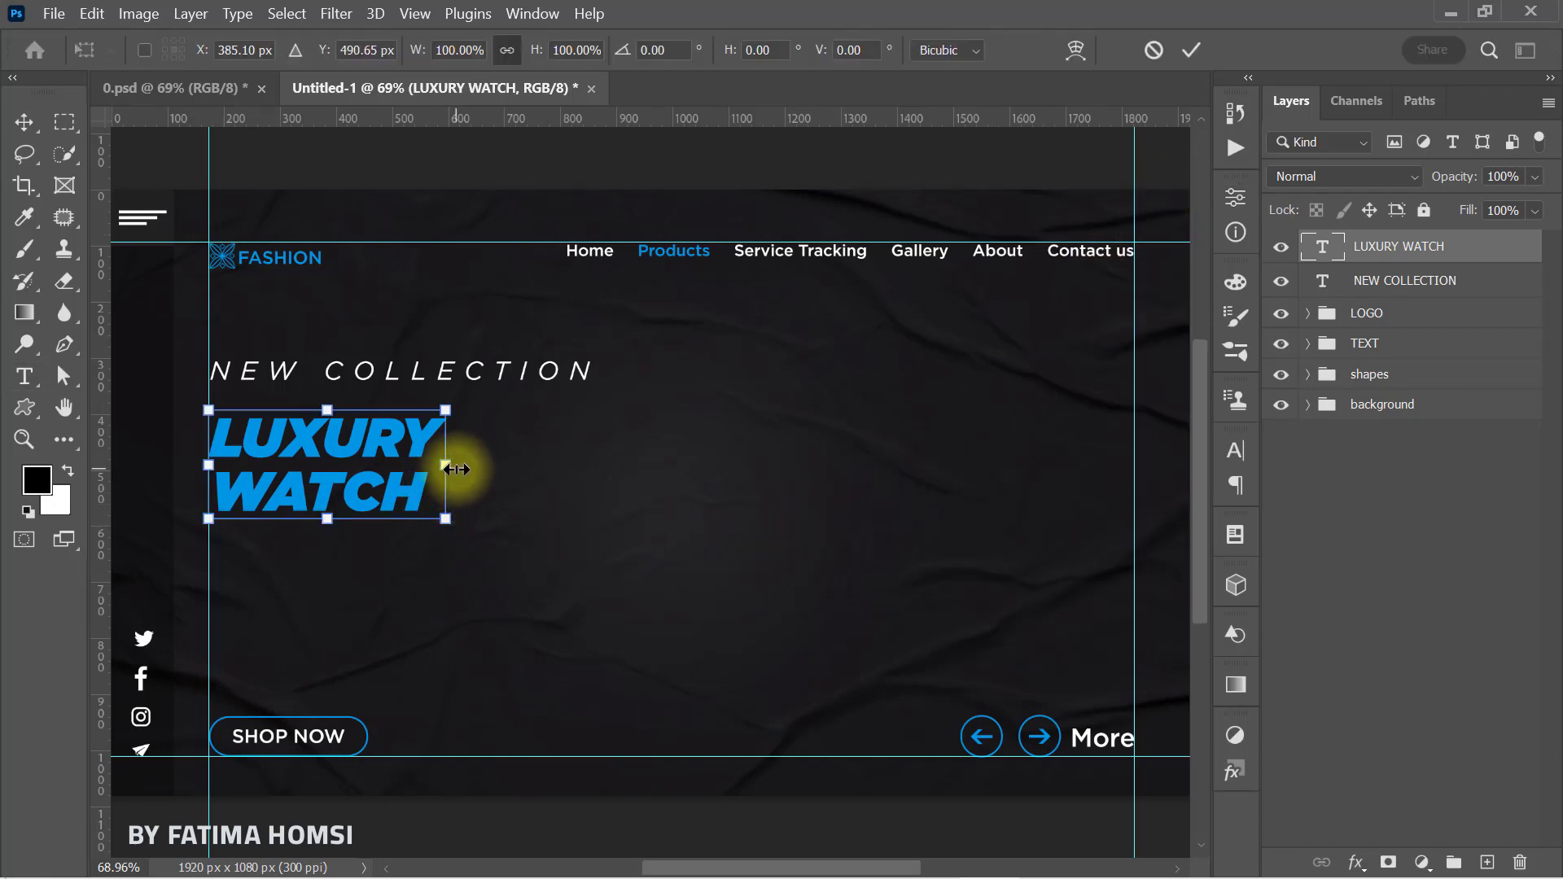
drag(456, 469, 513, 465)
drag(414, 479, 467, 480)
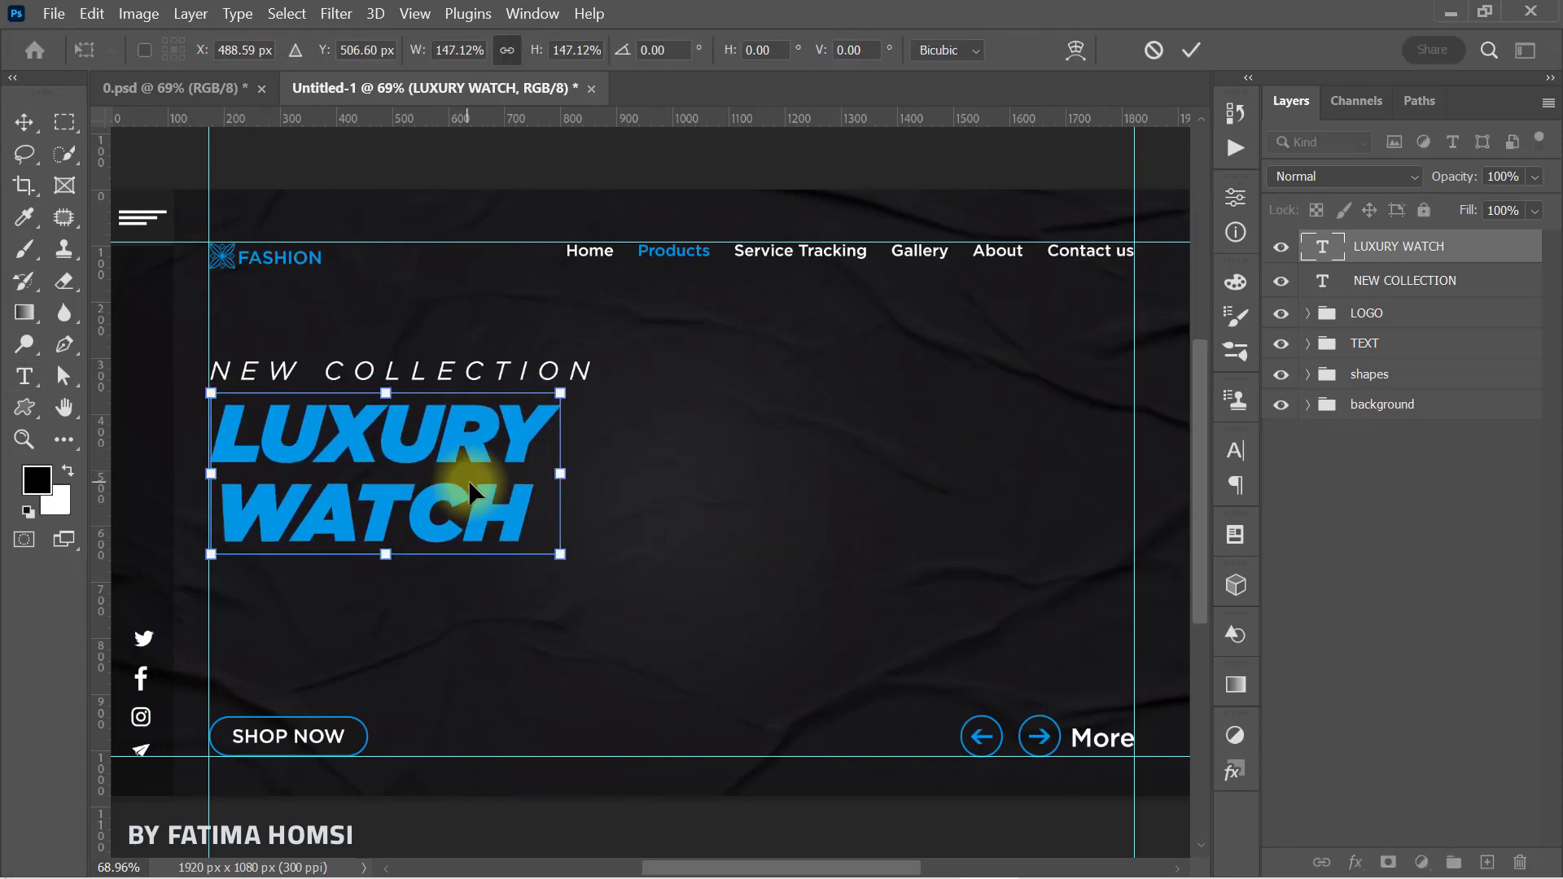
drag(560, 553, 564, 556)
drag(458, 495, 463, 493)
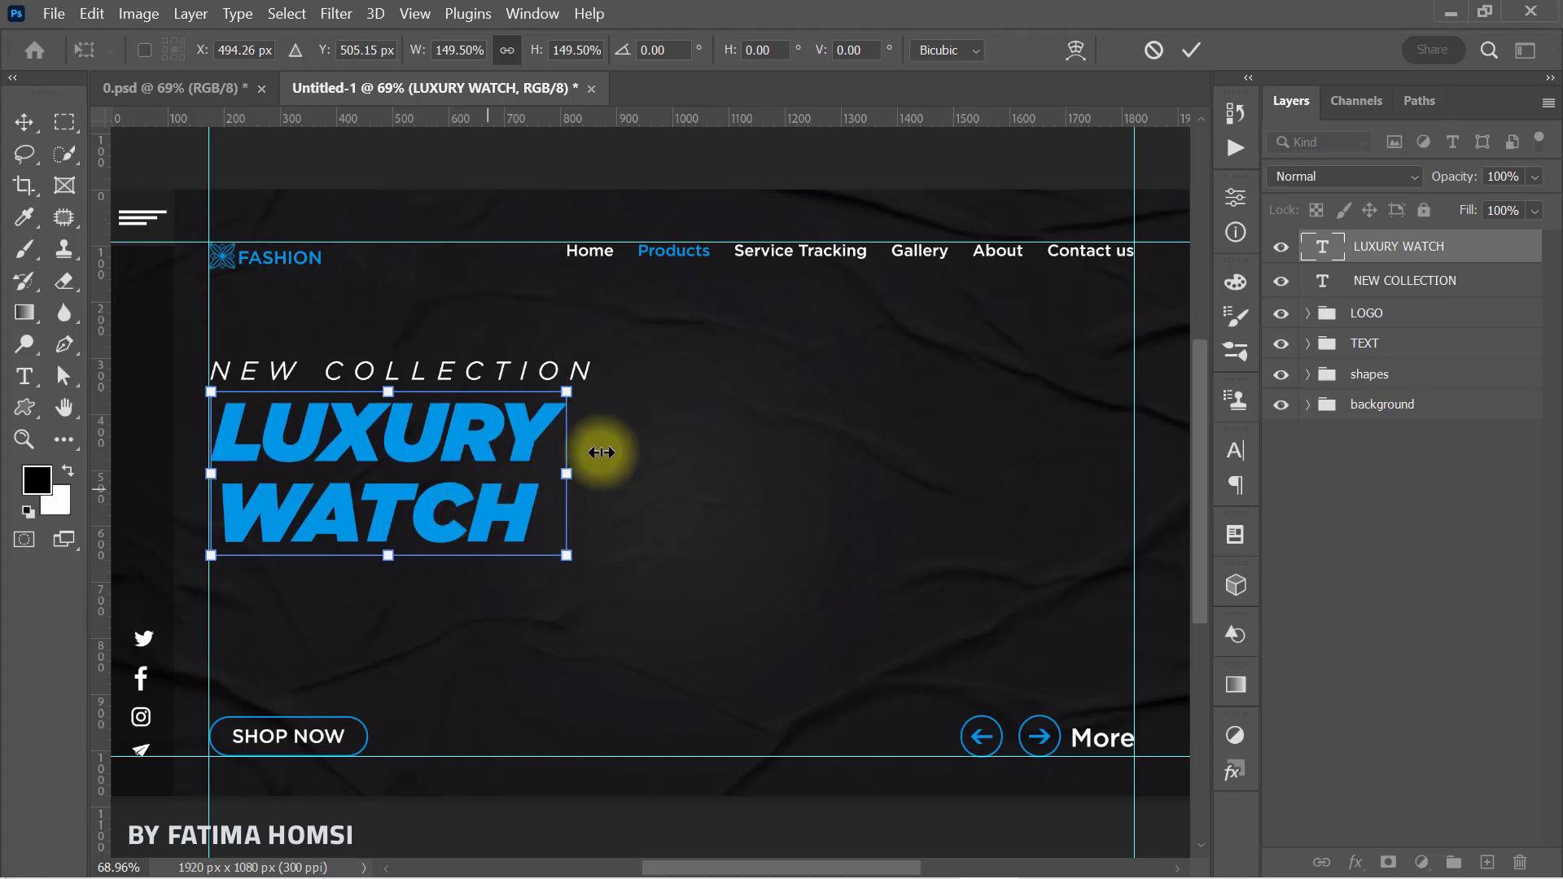
click(1188, 53)
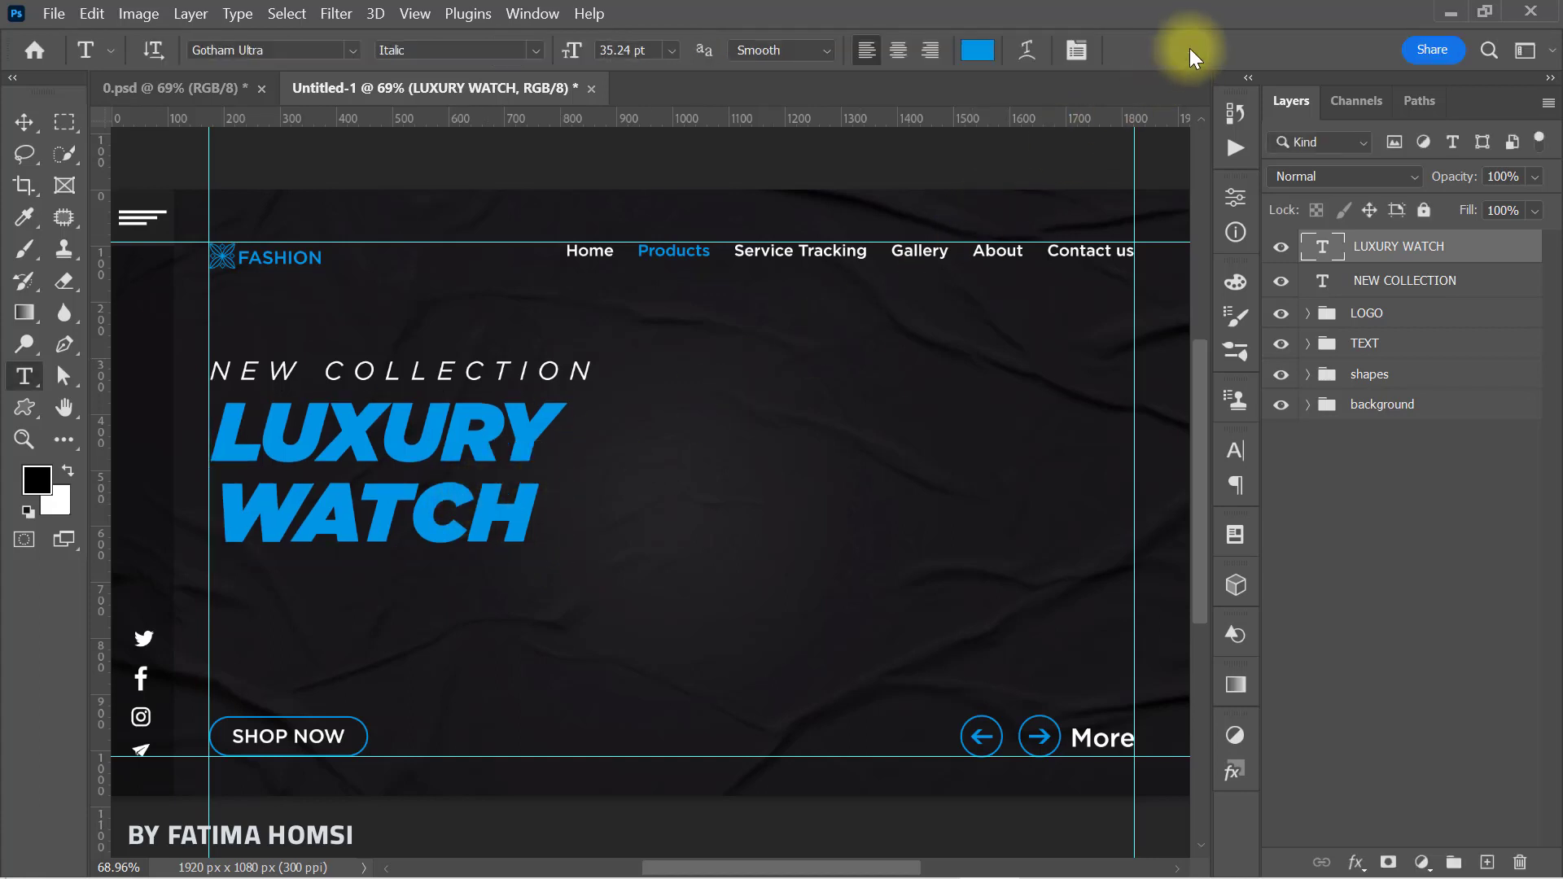
Change the NEW COLLECTION text to Bold Italic and move it down about 14 px, closer to LUXURY WATCH.
key(t)
click(1374, 283)
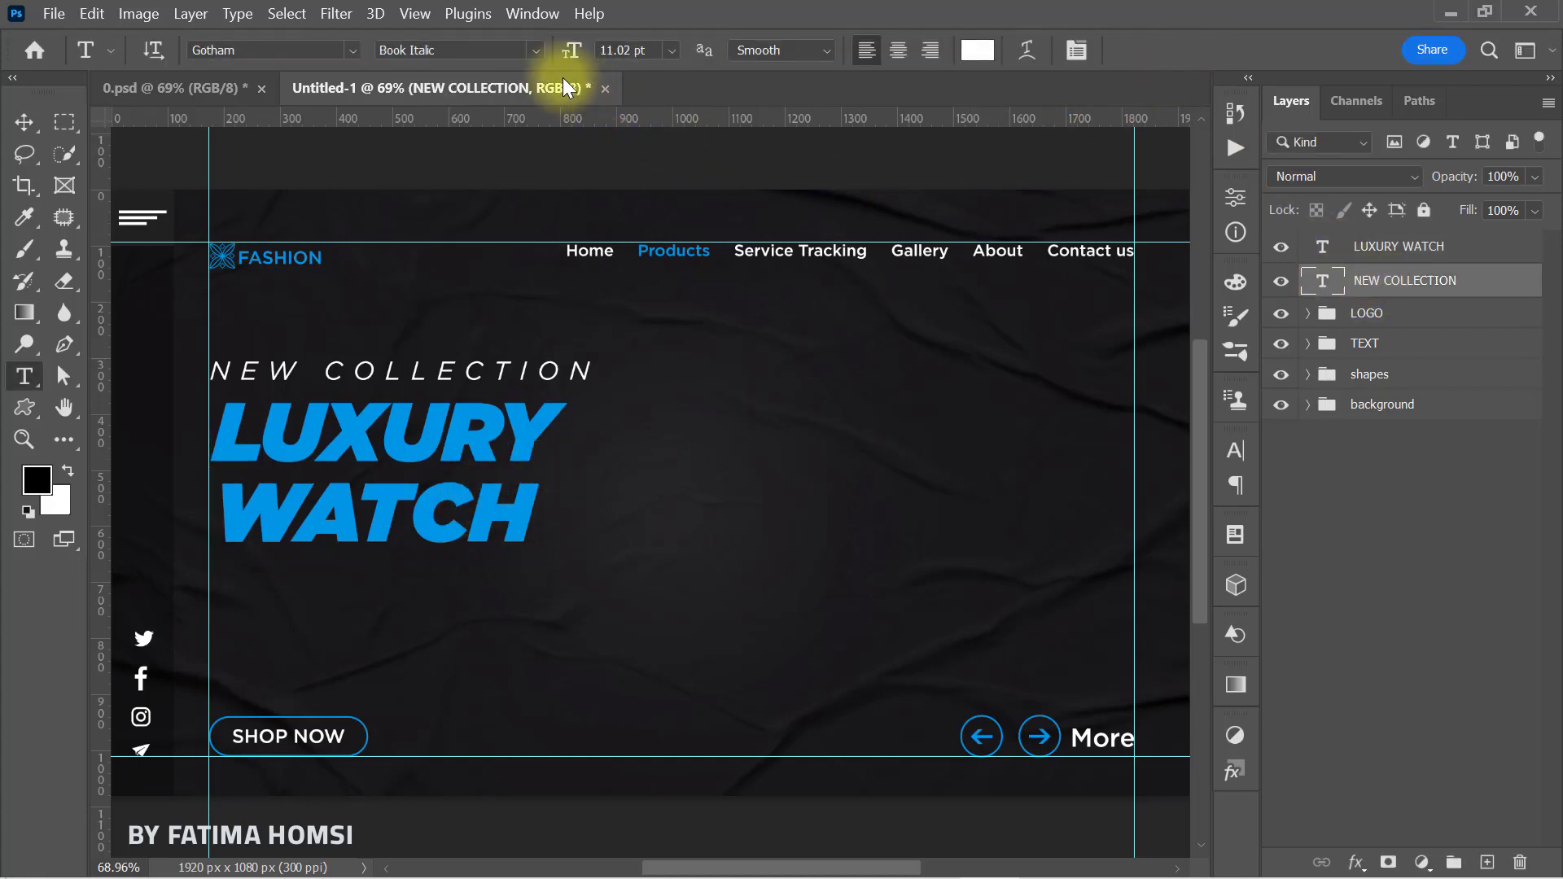
click(536, 51)
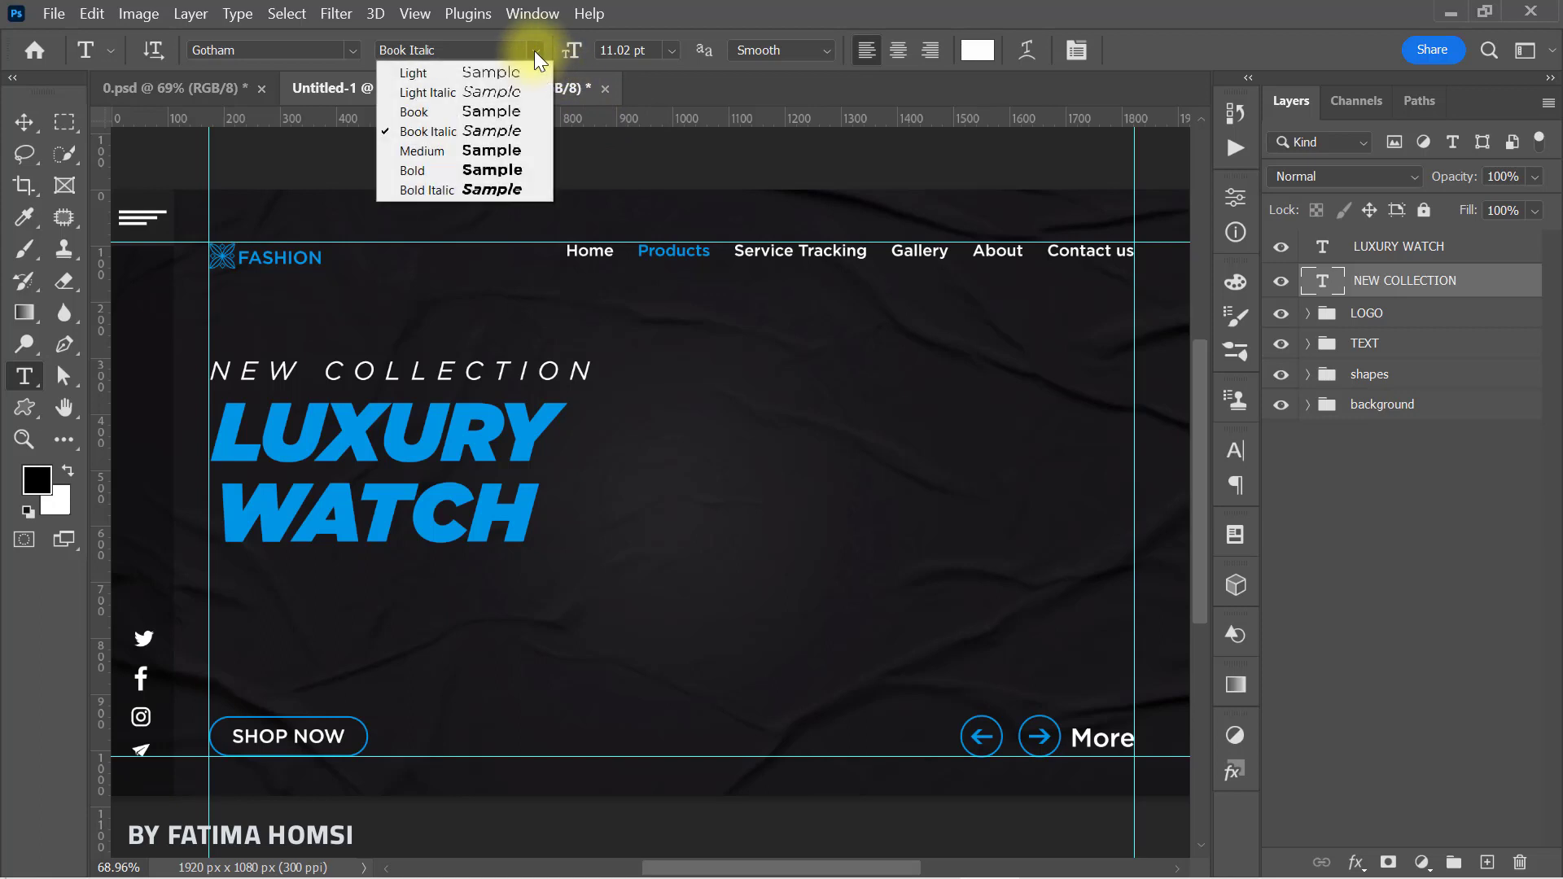
click(496, 192)
key(ctrl+t)
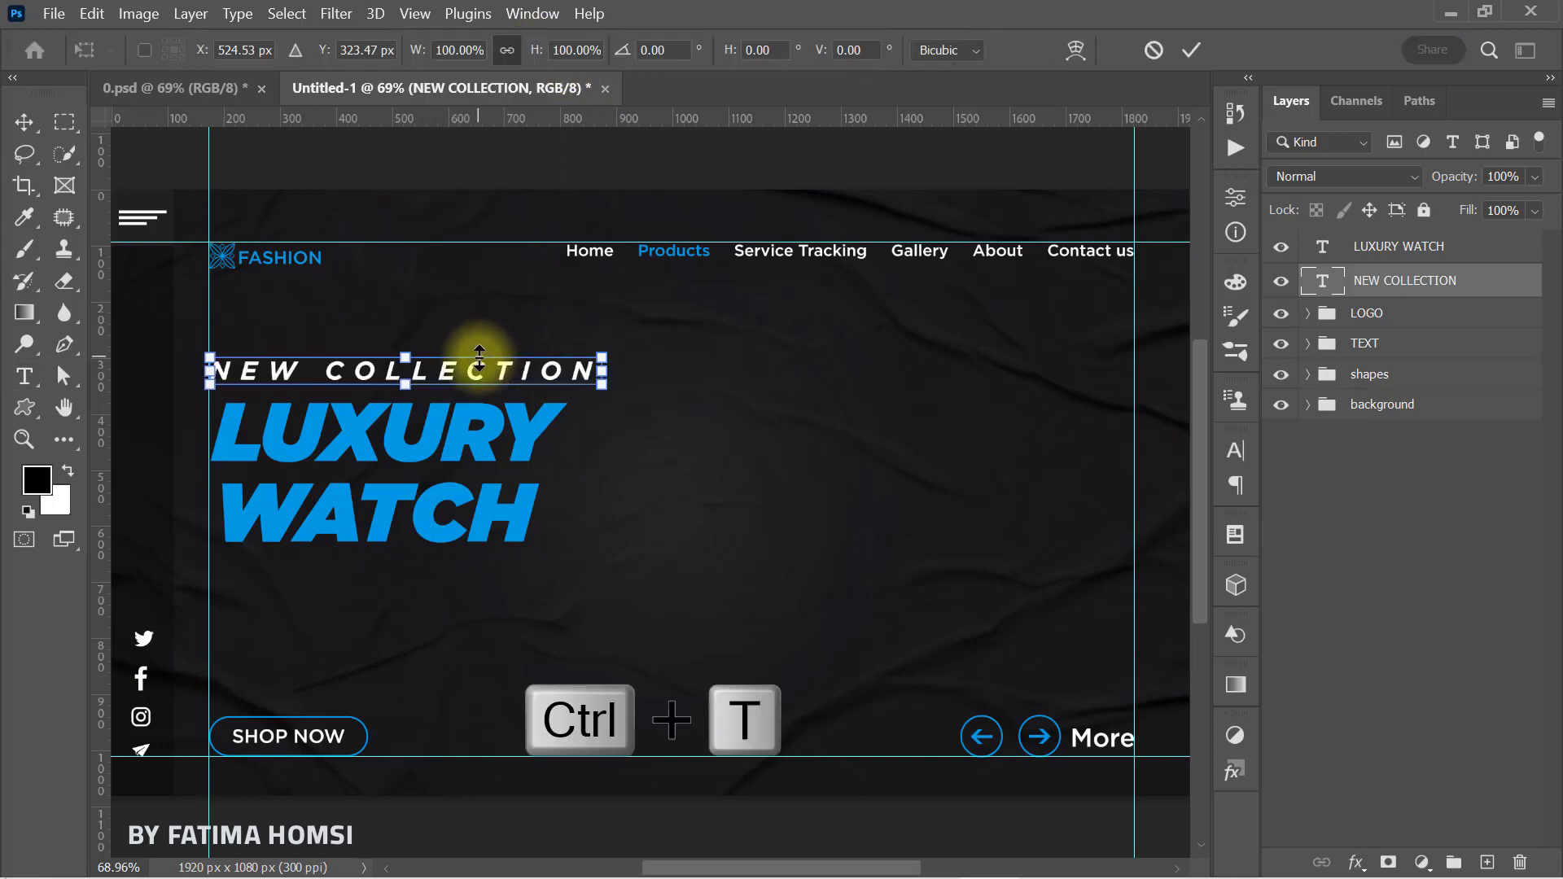
drag(470, 377, 470, 386)
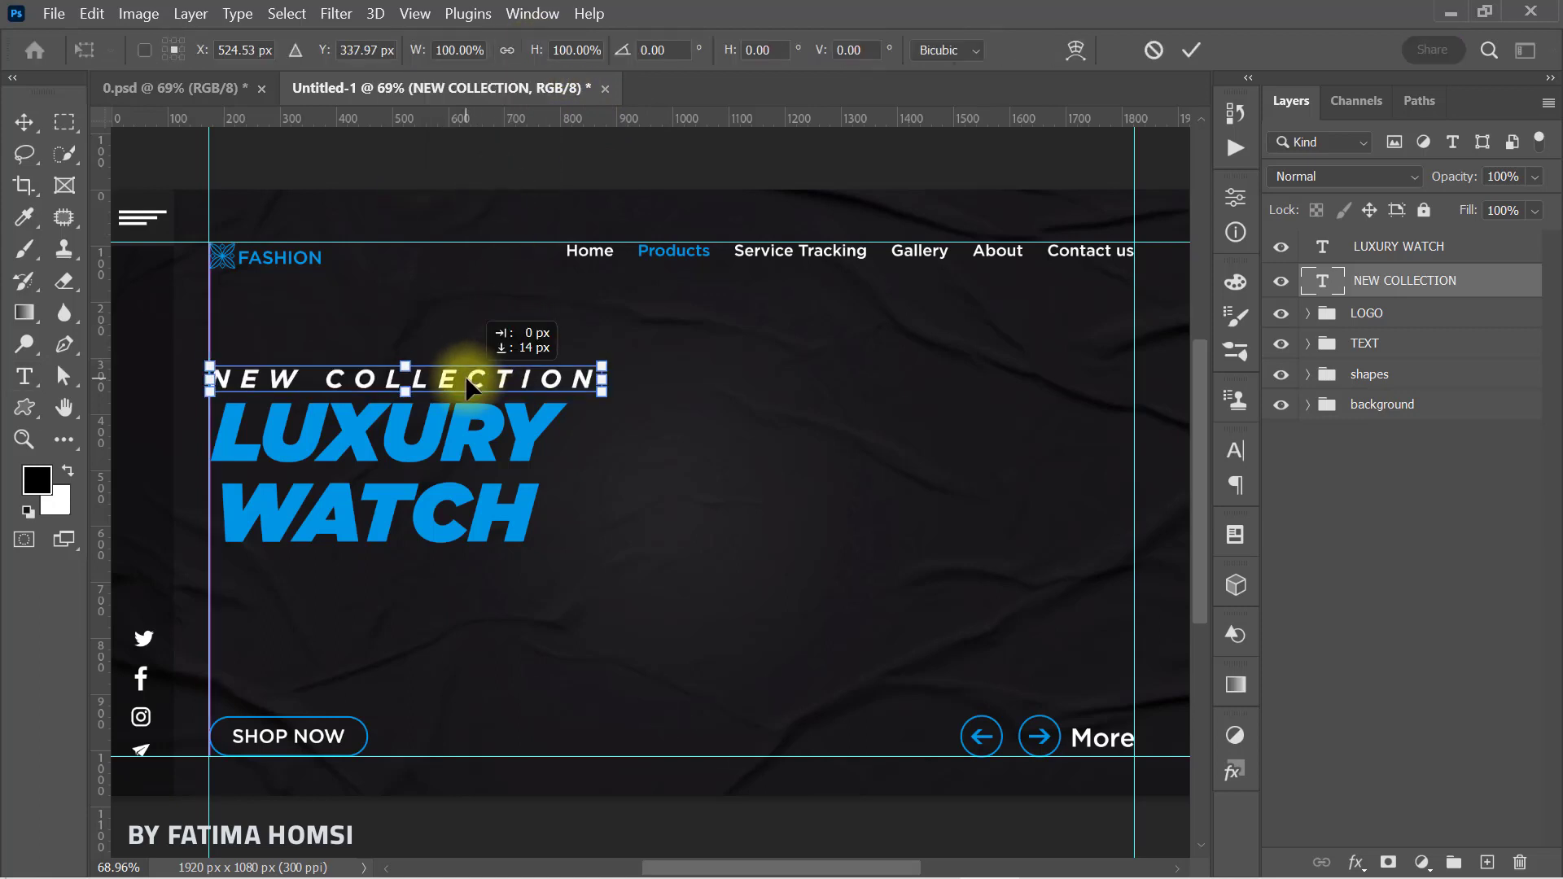
click(1189, 50)
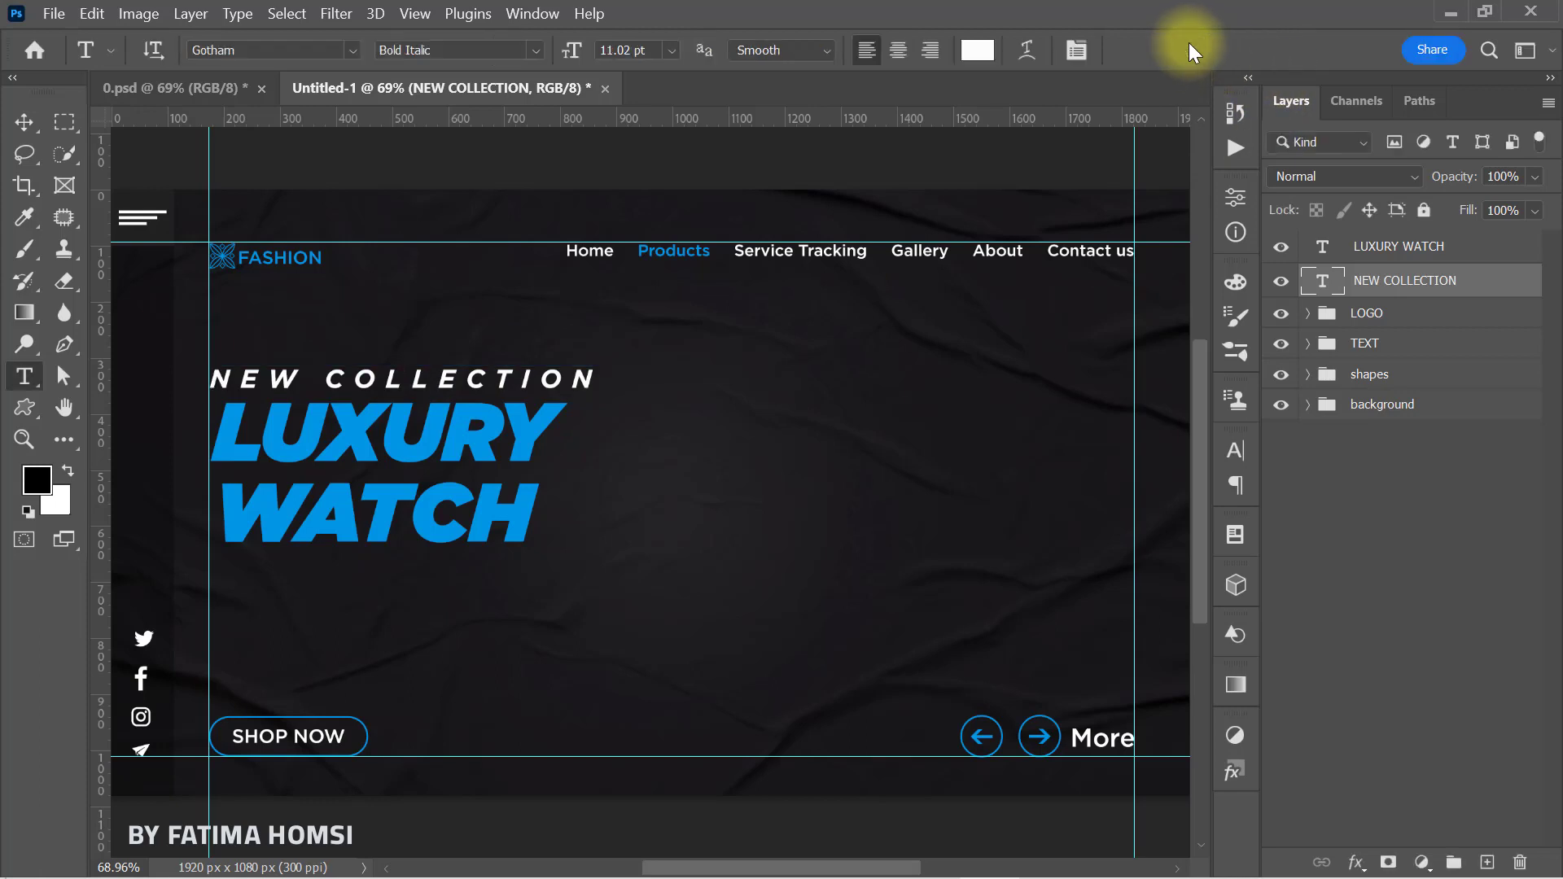
Move the NEW COLLECTION and LUXURY WATCH texts together about 64 px up along the left vertical guide.
ctrl+click(1396, 248)
key(ctrl+t)
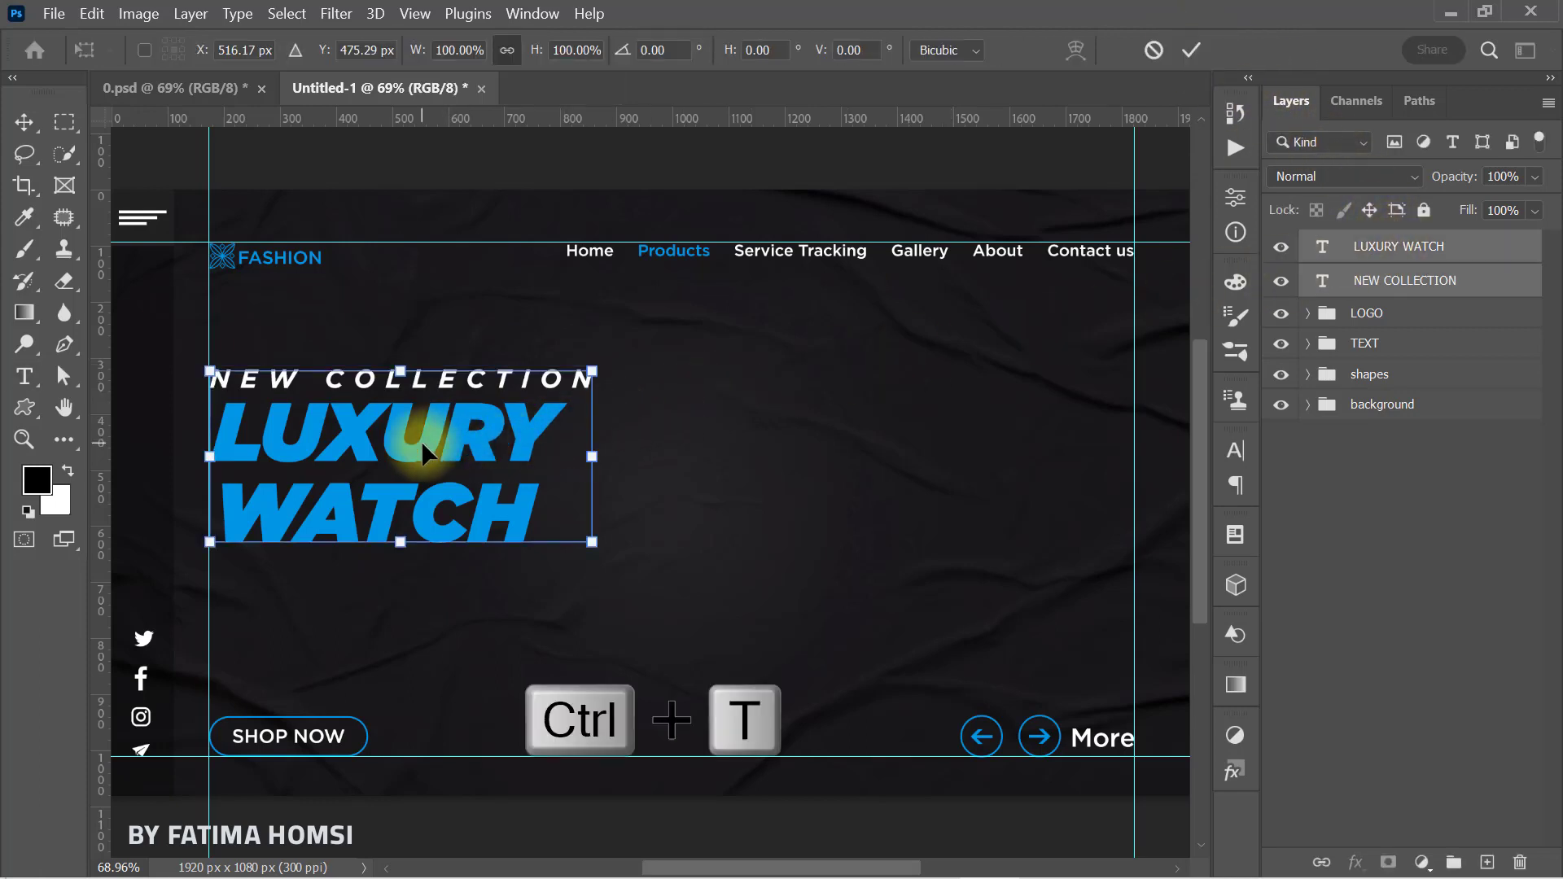
drag(422, 442, 422, 405)
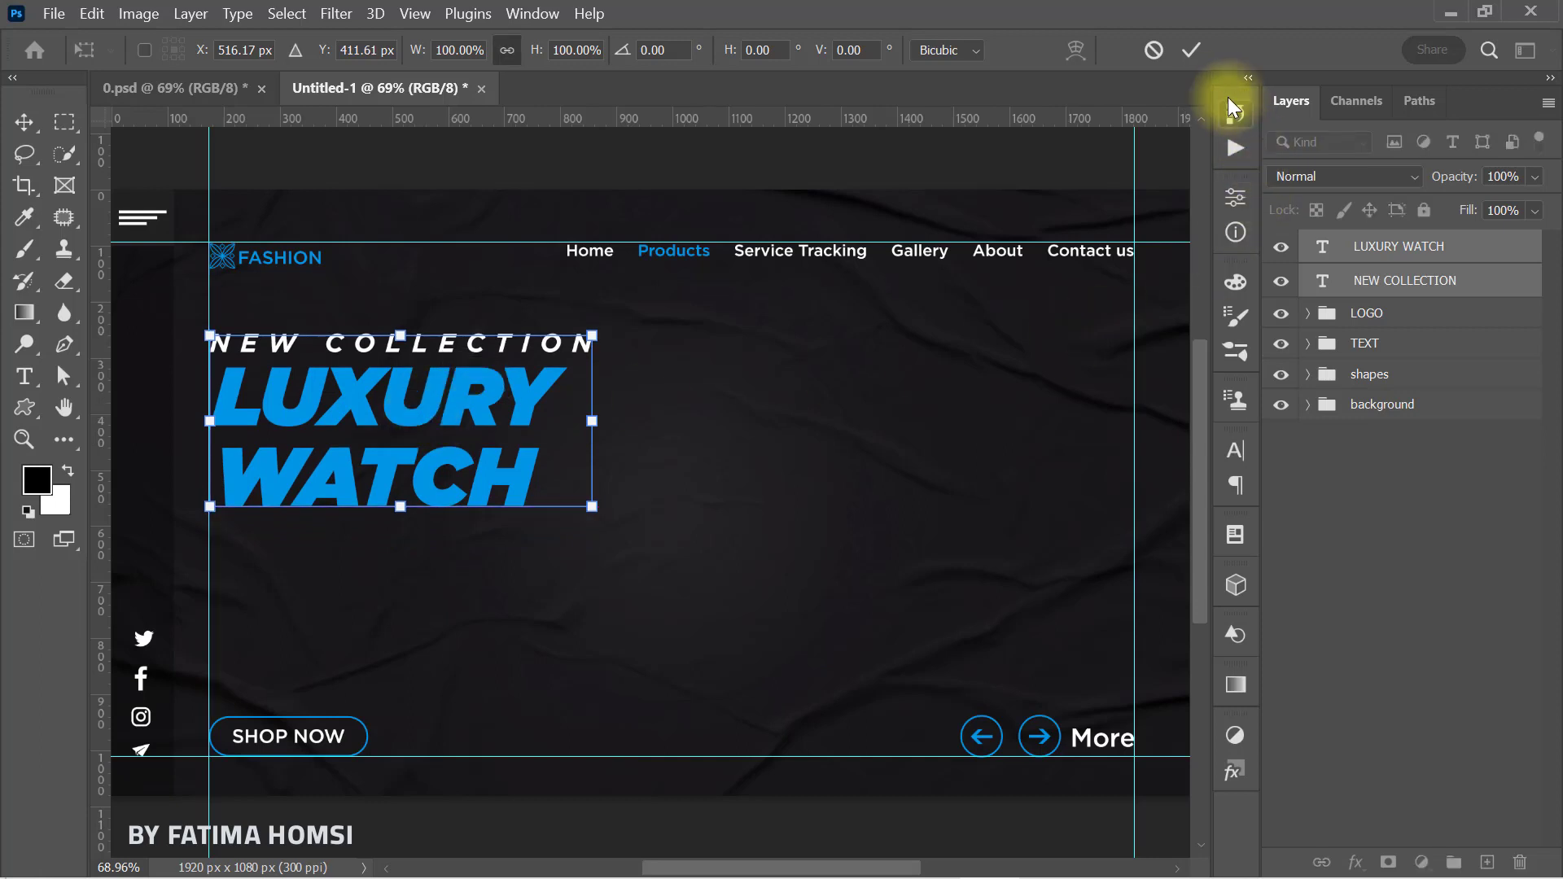
click(1192, 50)
click(1463, 496)
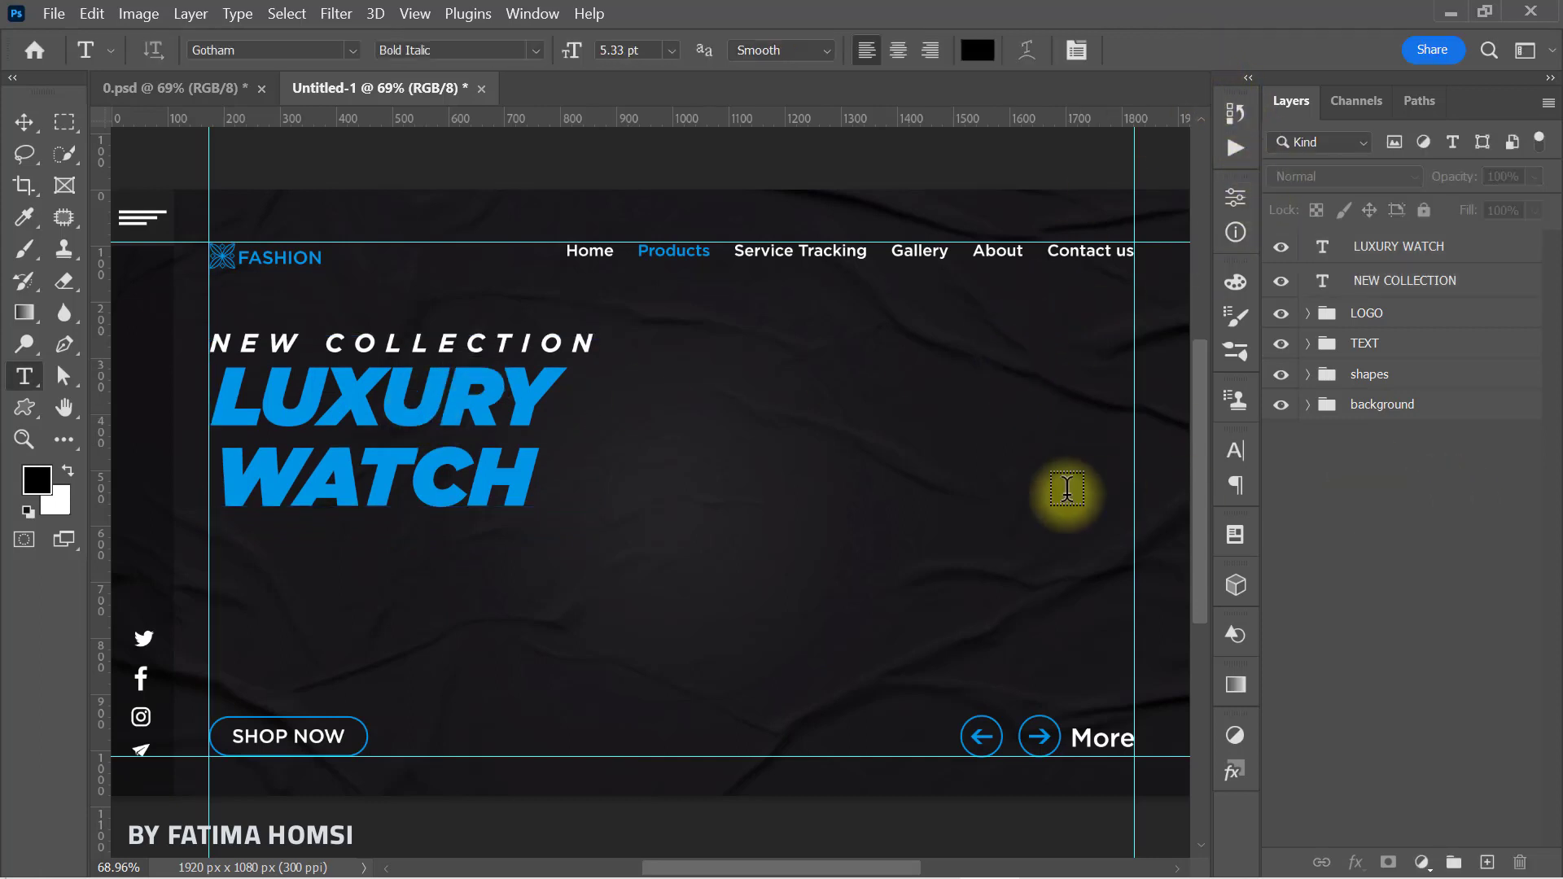
Add a Lorem ipsum paragraph text box beside the LUXURY WATCH heading and set its font size to 3 pt.
drag(1028, 410, 682, 506)
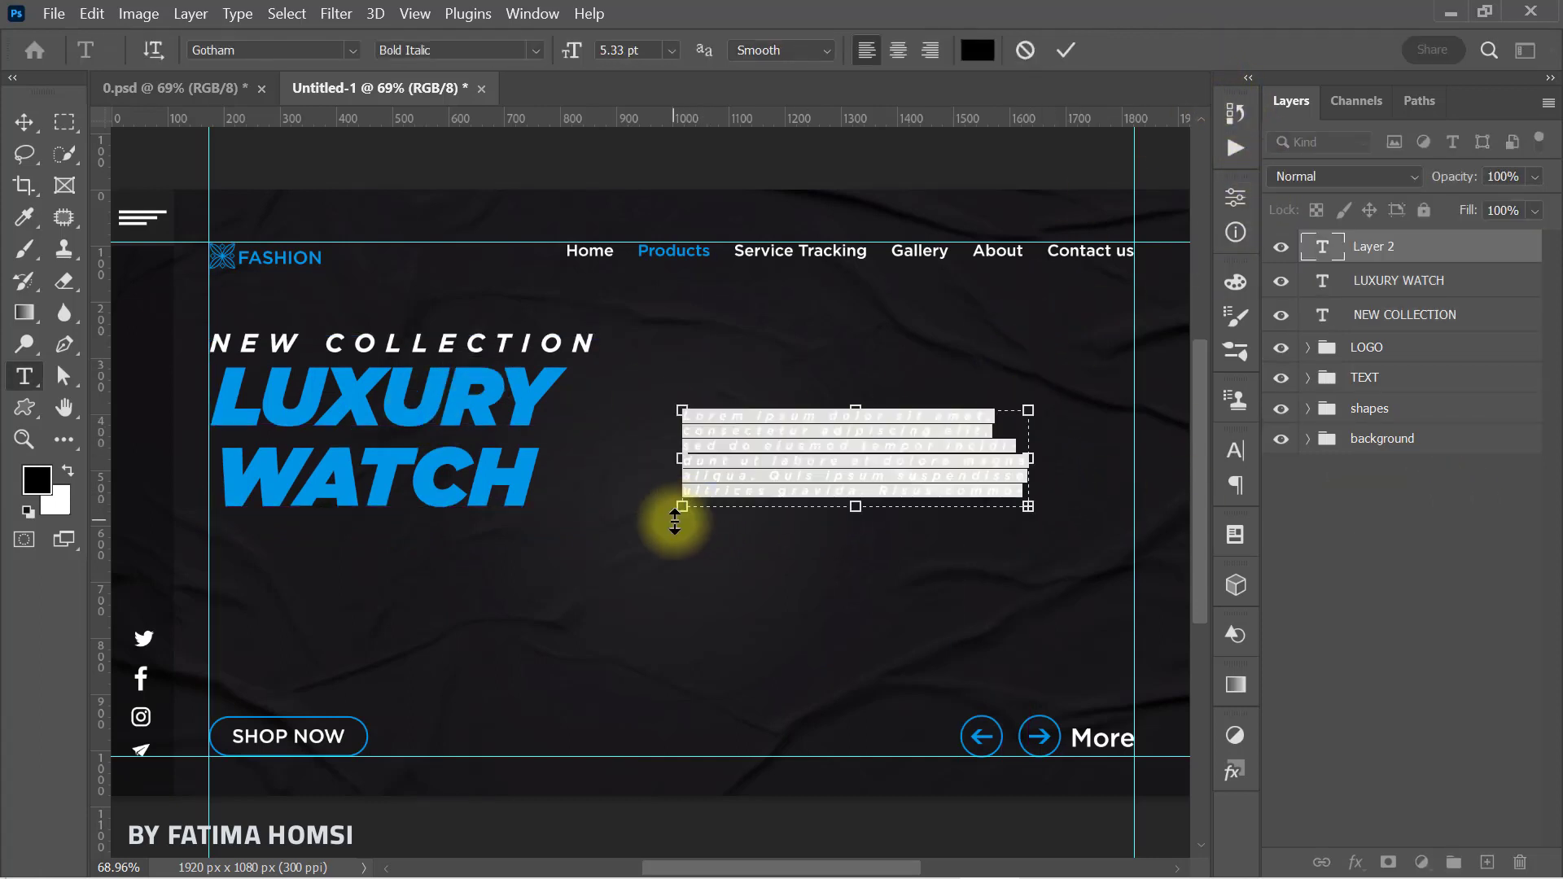
drag(580, 65, 578, 65)
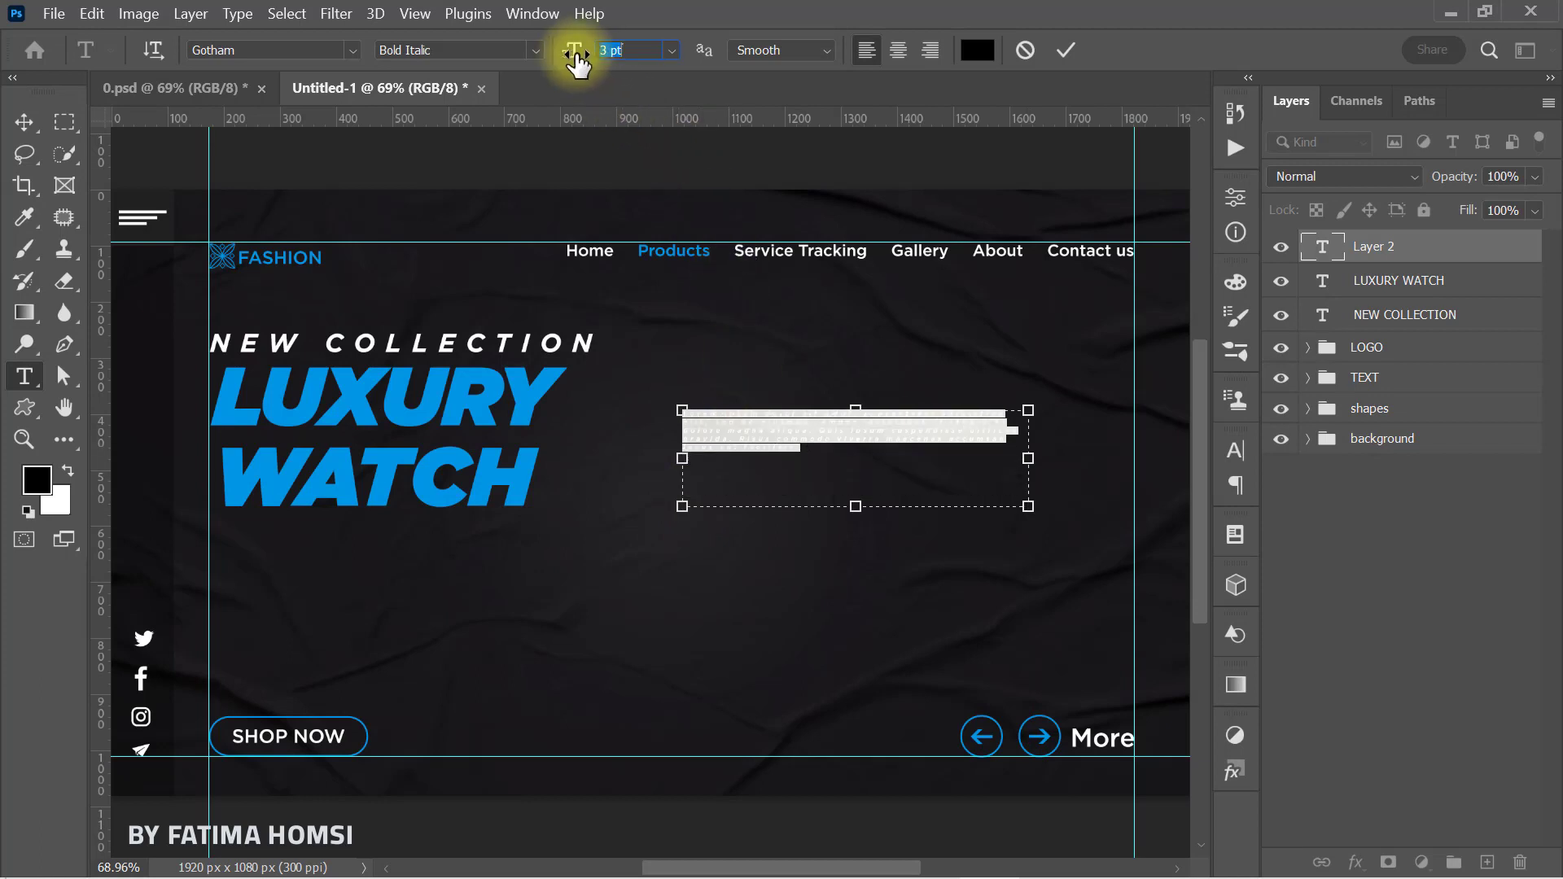
click(1065, 50)
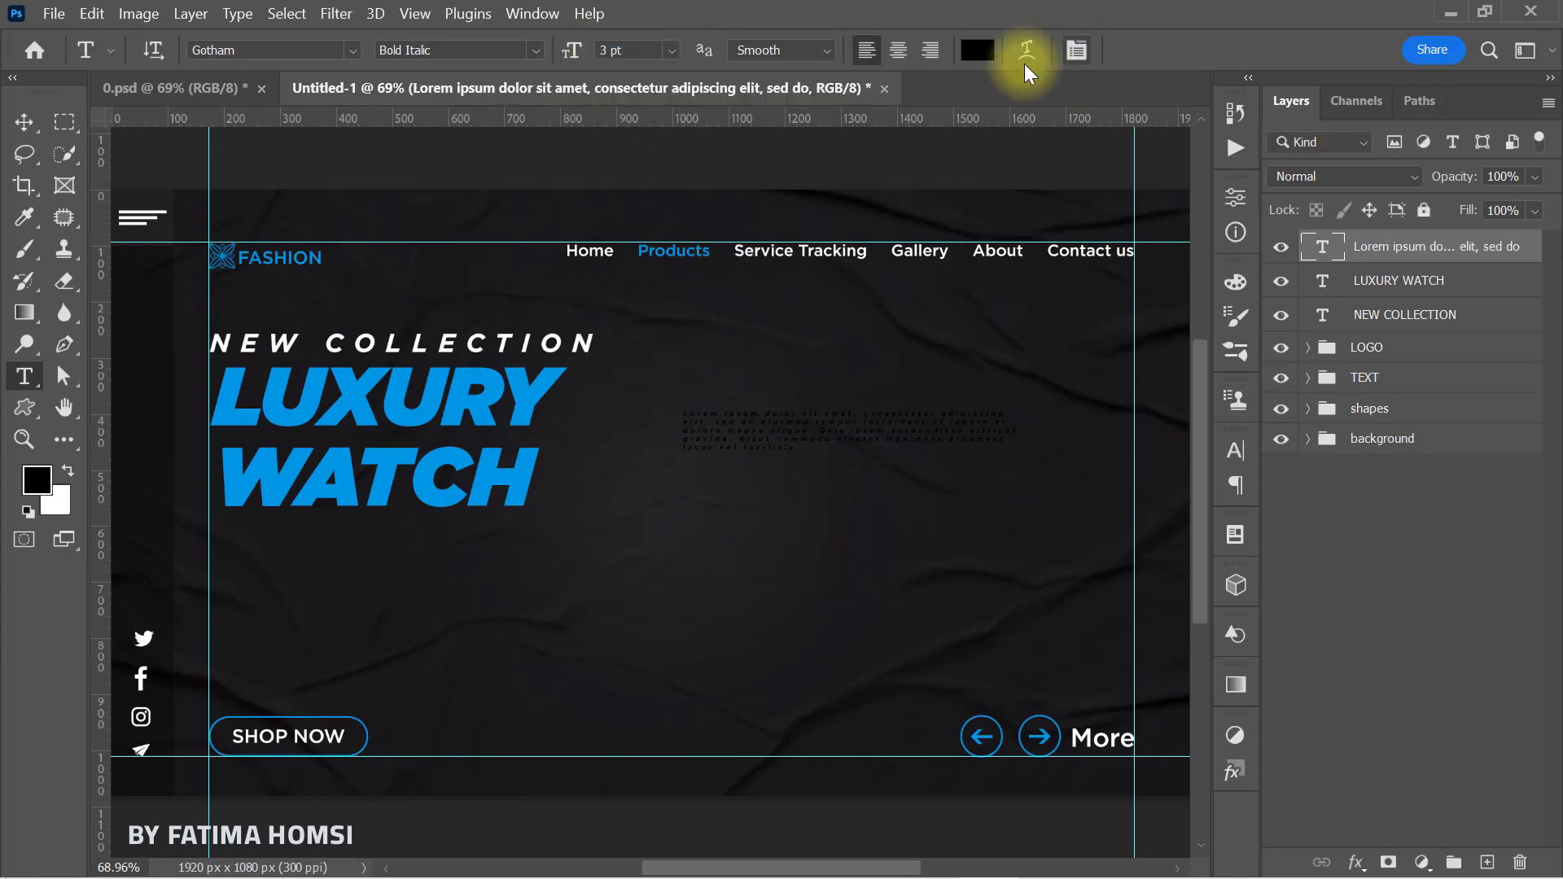
Set the Lorem ipsum paragraph's color to white (ffffff) and its font style to Book.
click(977, 54)
drag(619, 207, 317, 104)
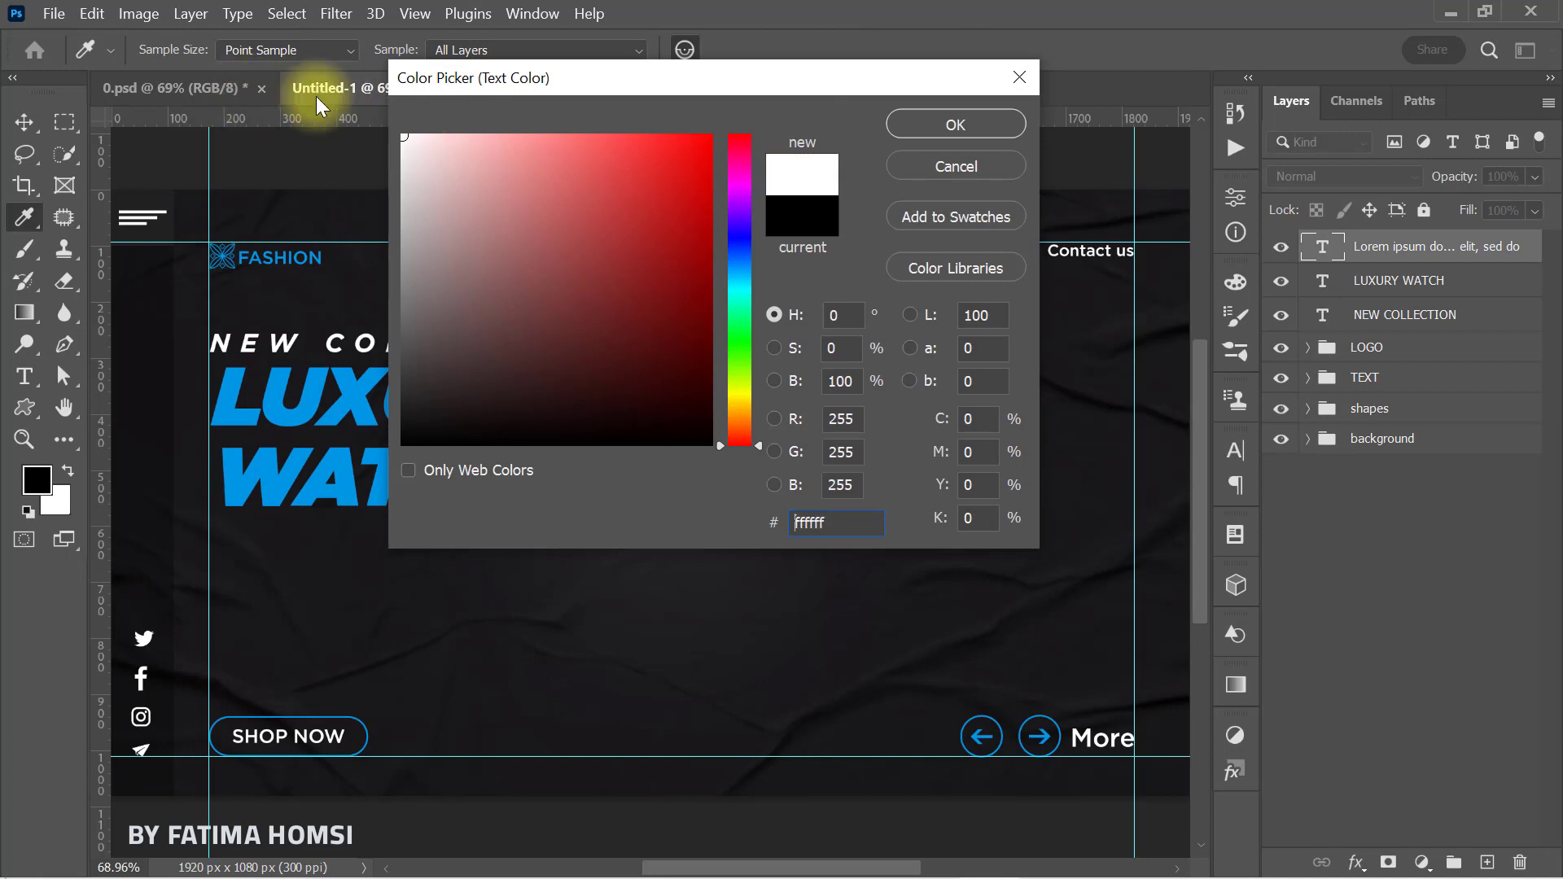
click(931, 125)
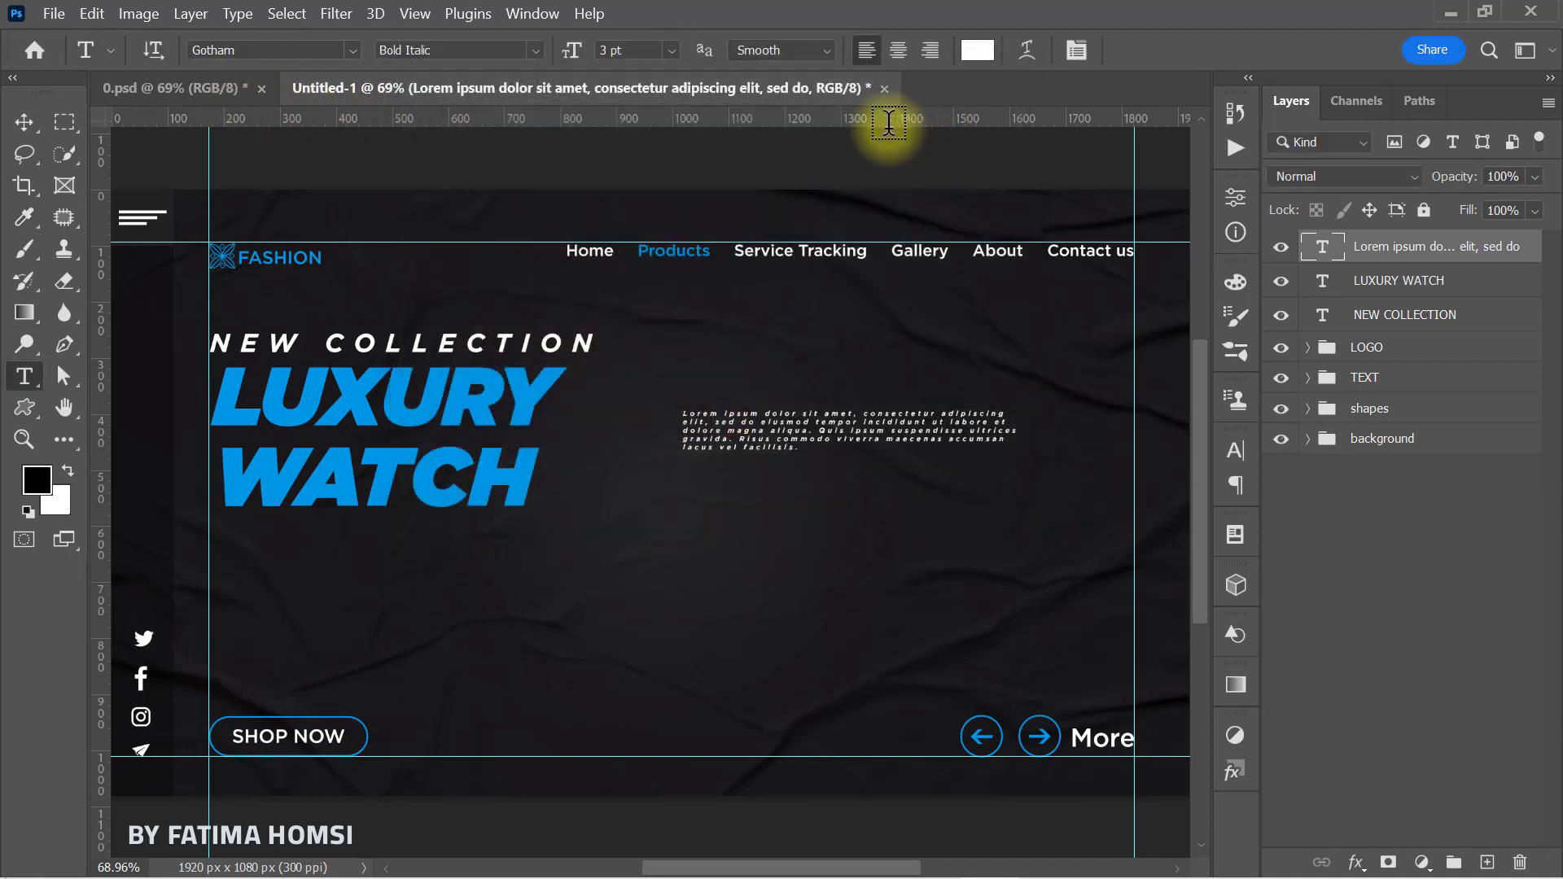
click(533, 53)
click(515, 106)
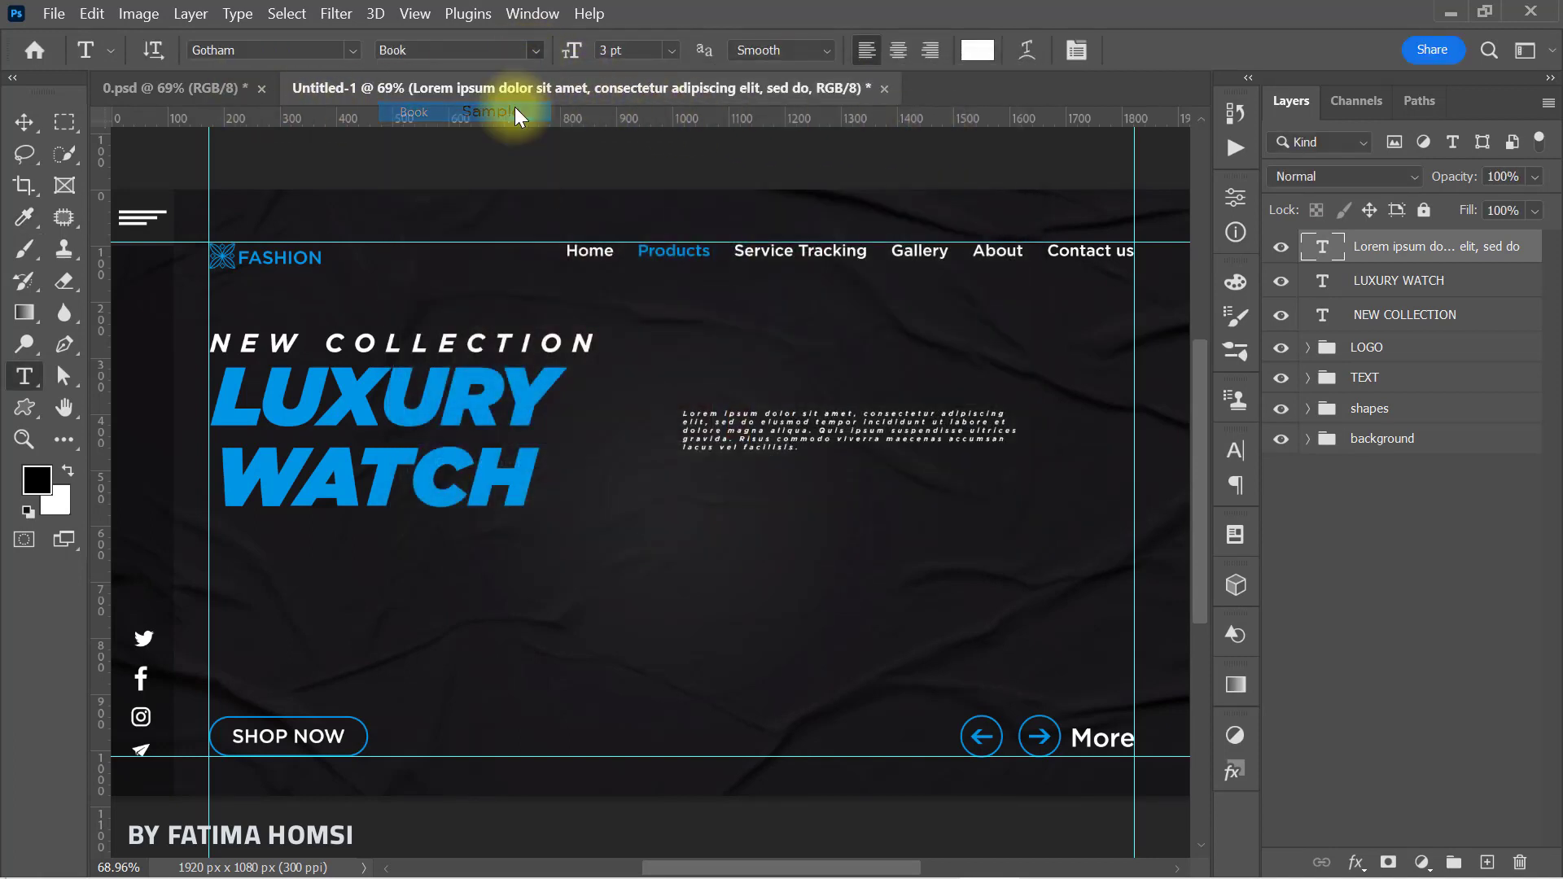
Enlarge the Lorem ipsum paragraph to 4.2 pt and move it below LUXURY WATCH along the left vertical guide.
key(ctrl+t)
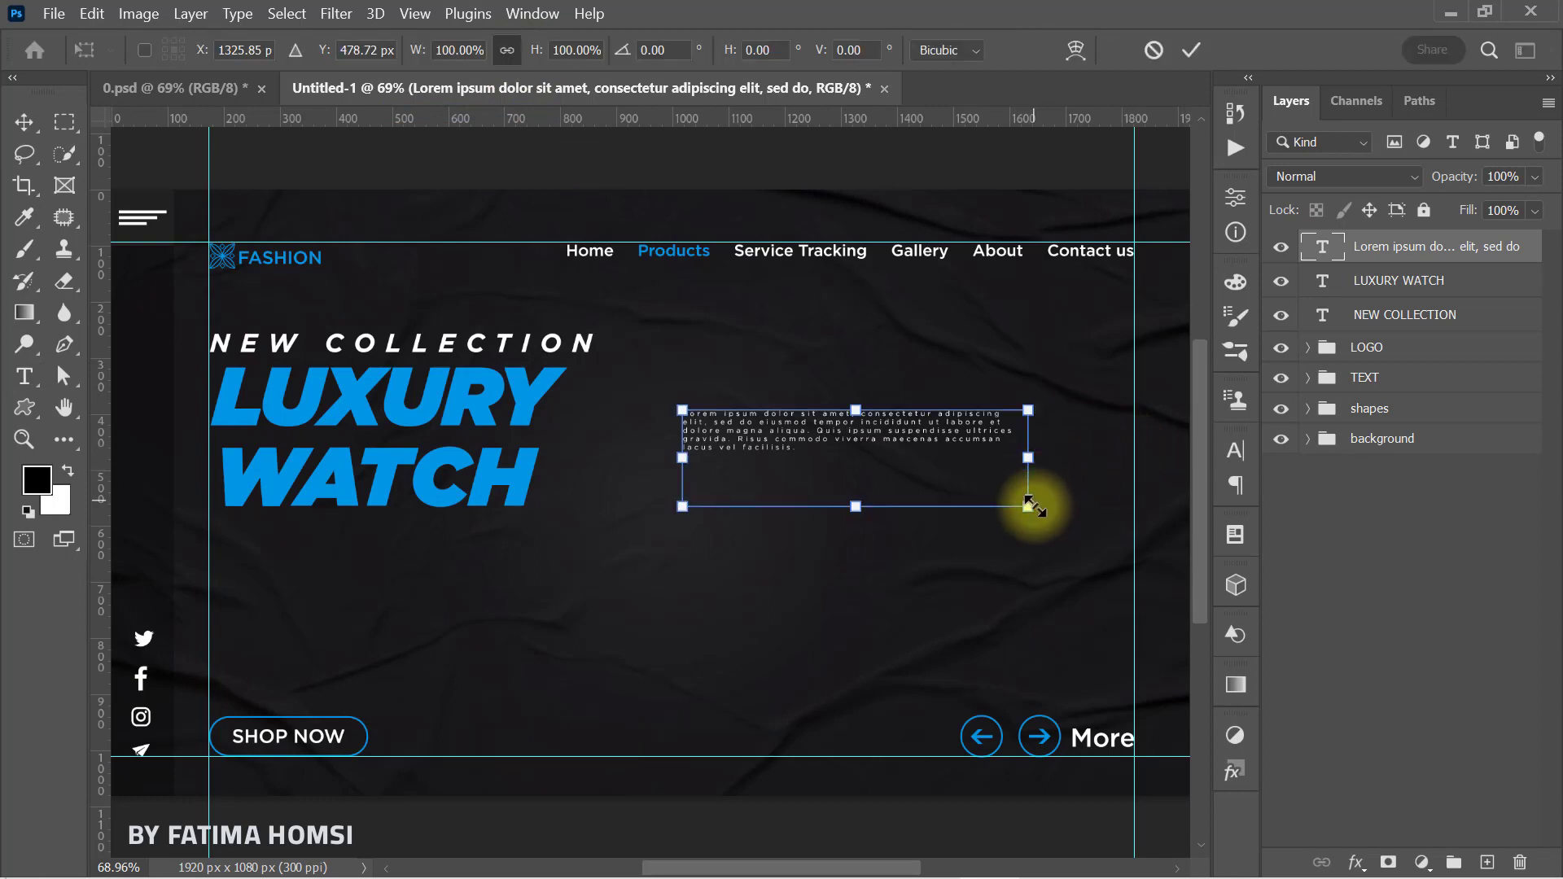
drag(1031, 507, 1104, 544)
drag(920, 428, 524, 589)
click(1185, 51)
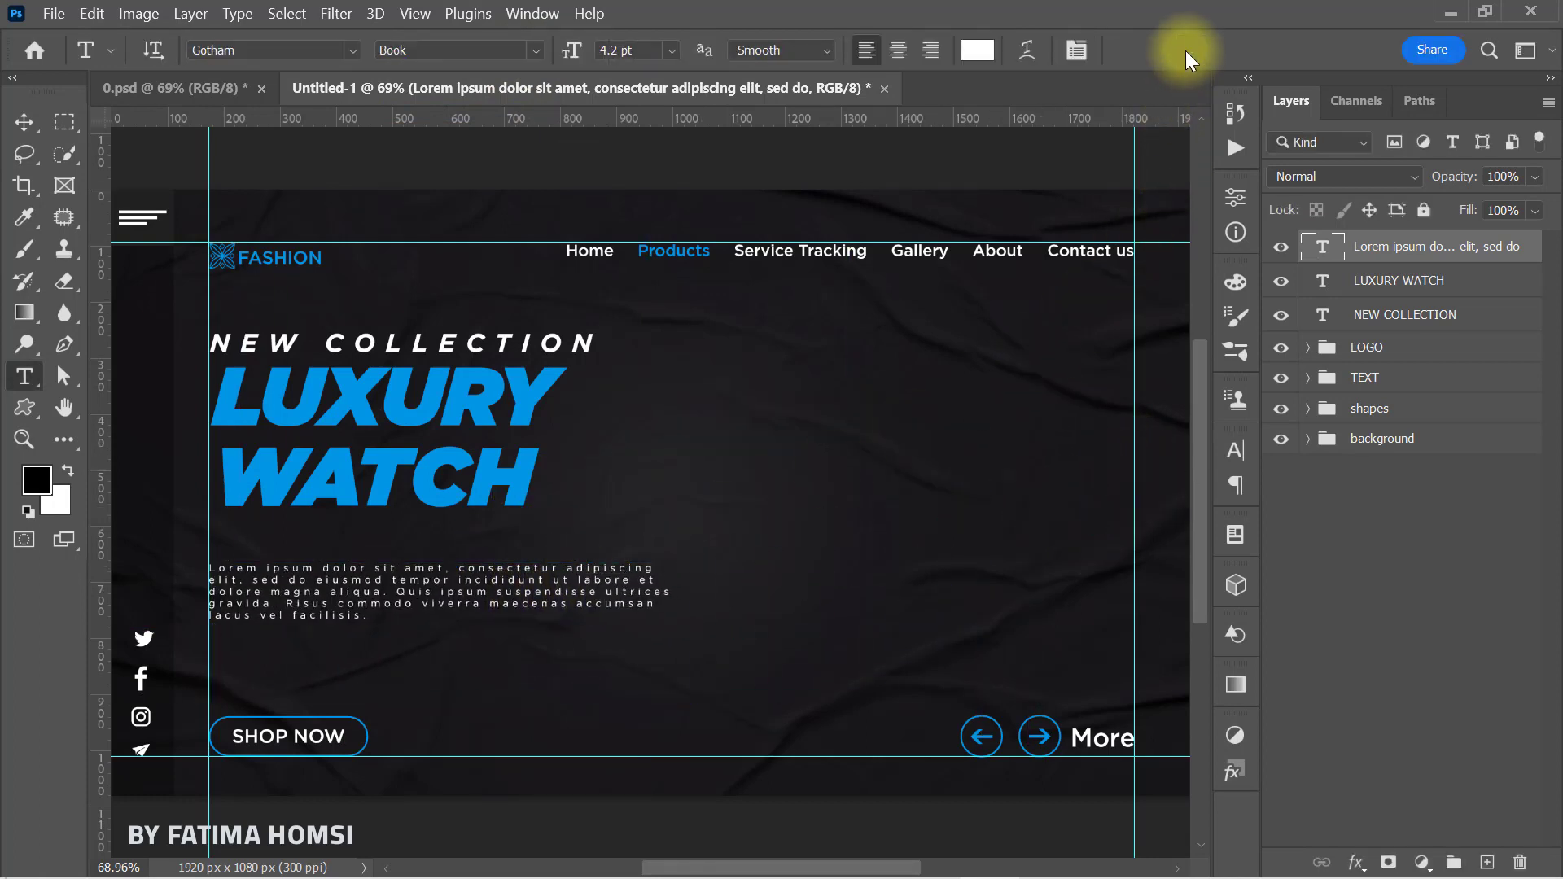
Set the Lorem ipsum paragraph's tracking to 0 and its leading to Auto.
click(1245, 236)
click(1003, 187)
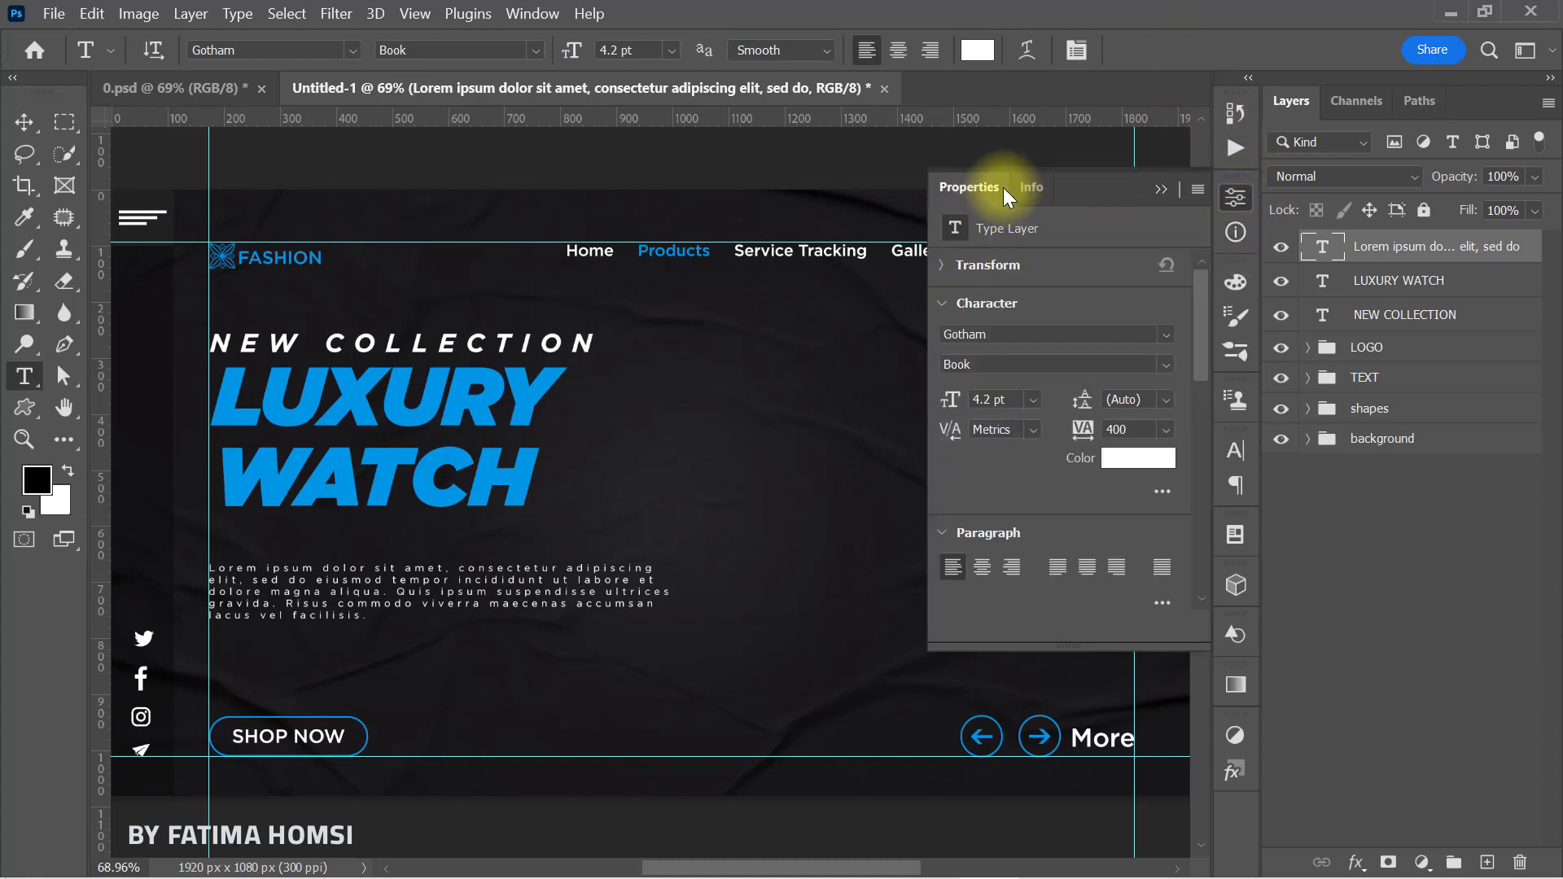
click(1165, 432)
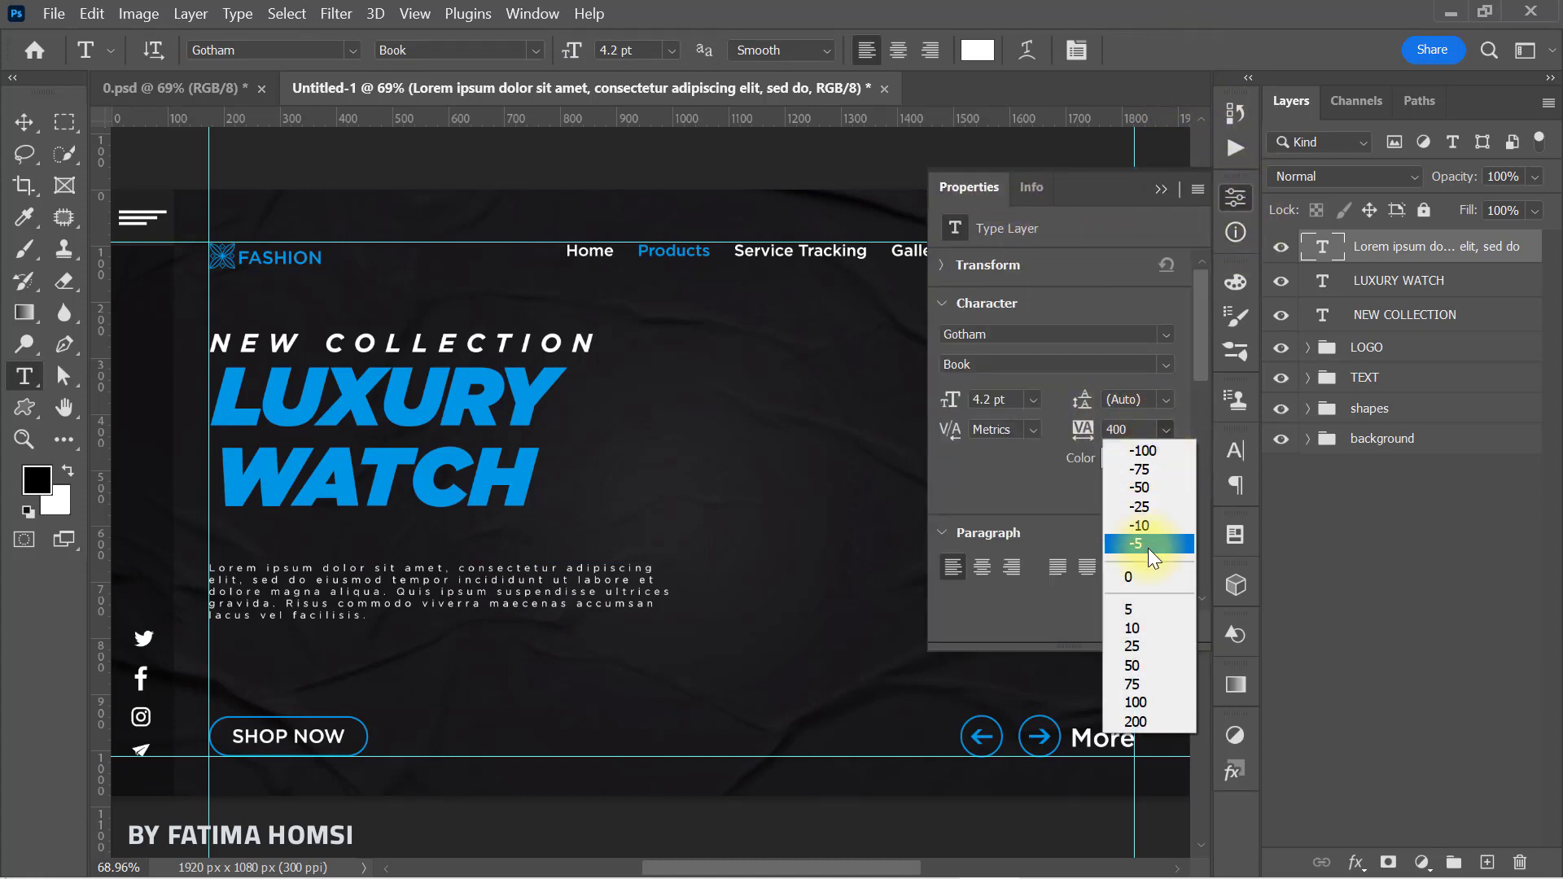
click(1147, 570)
click(1166, 399)
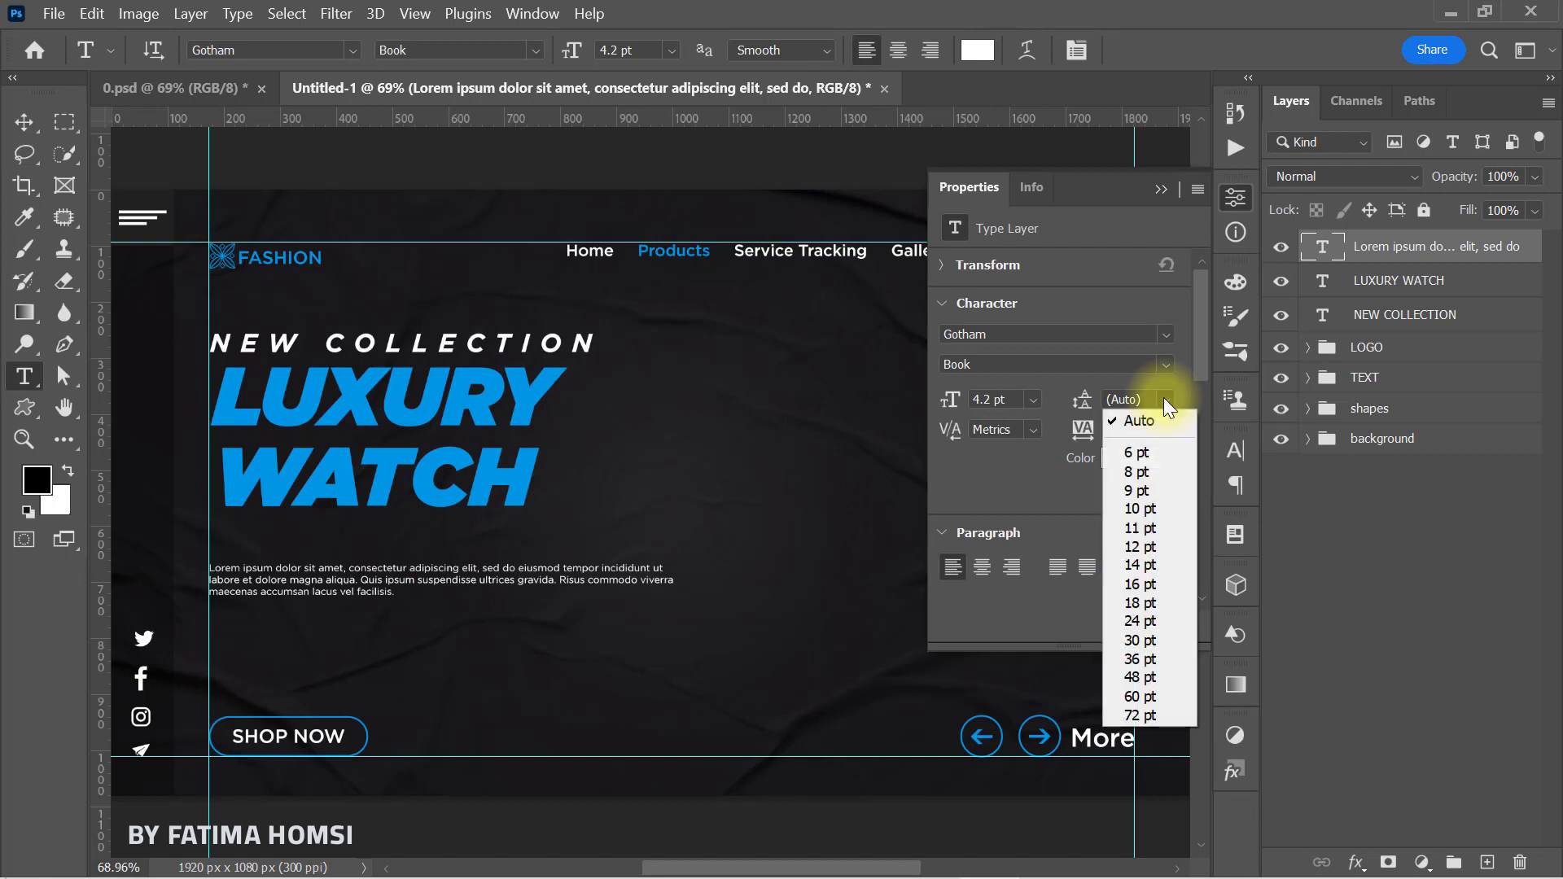
click(1160, 427)
click(1160, 189)
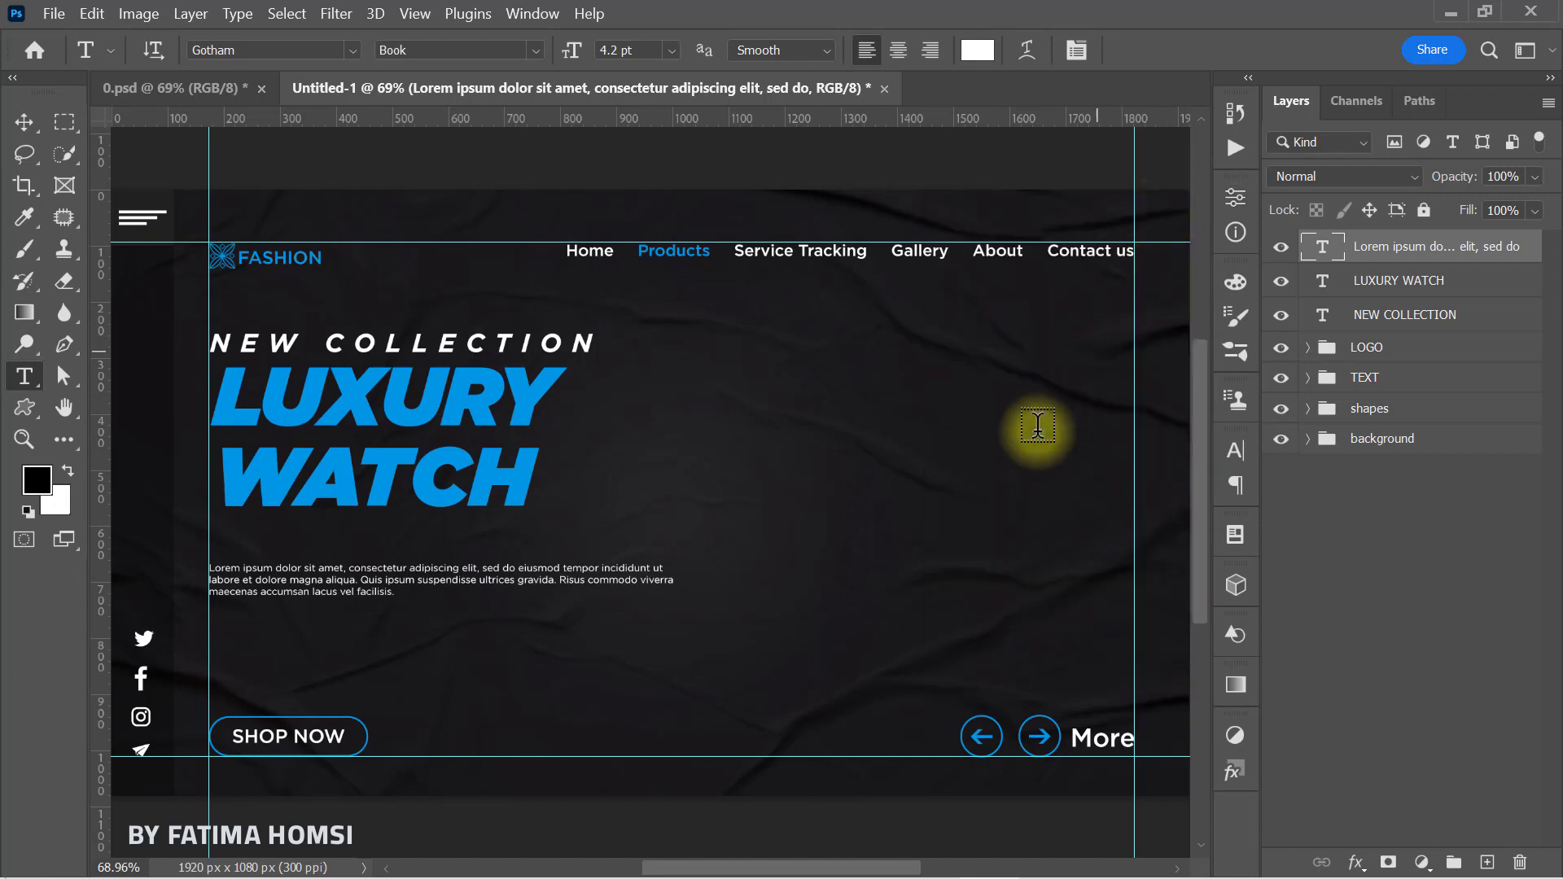
Set the paragraph's font size to 7 pt, scale it to 70.78% and align it with the left guide just above SHOP NOW.
drag(566, 60, 567, 51)
key(ctrl+t)
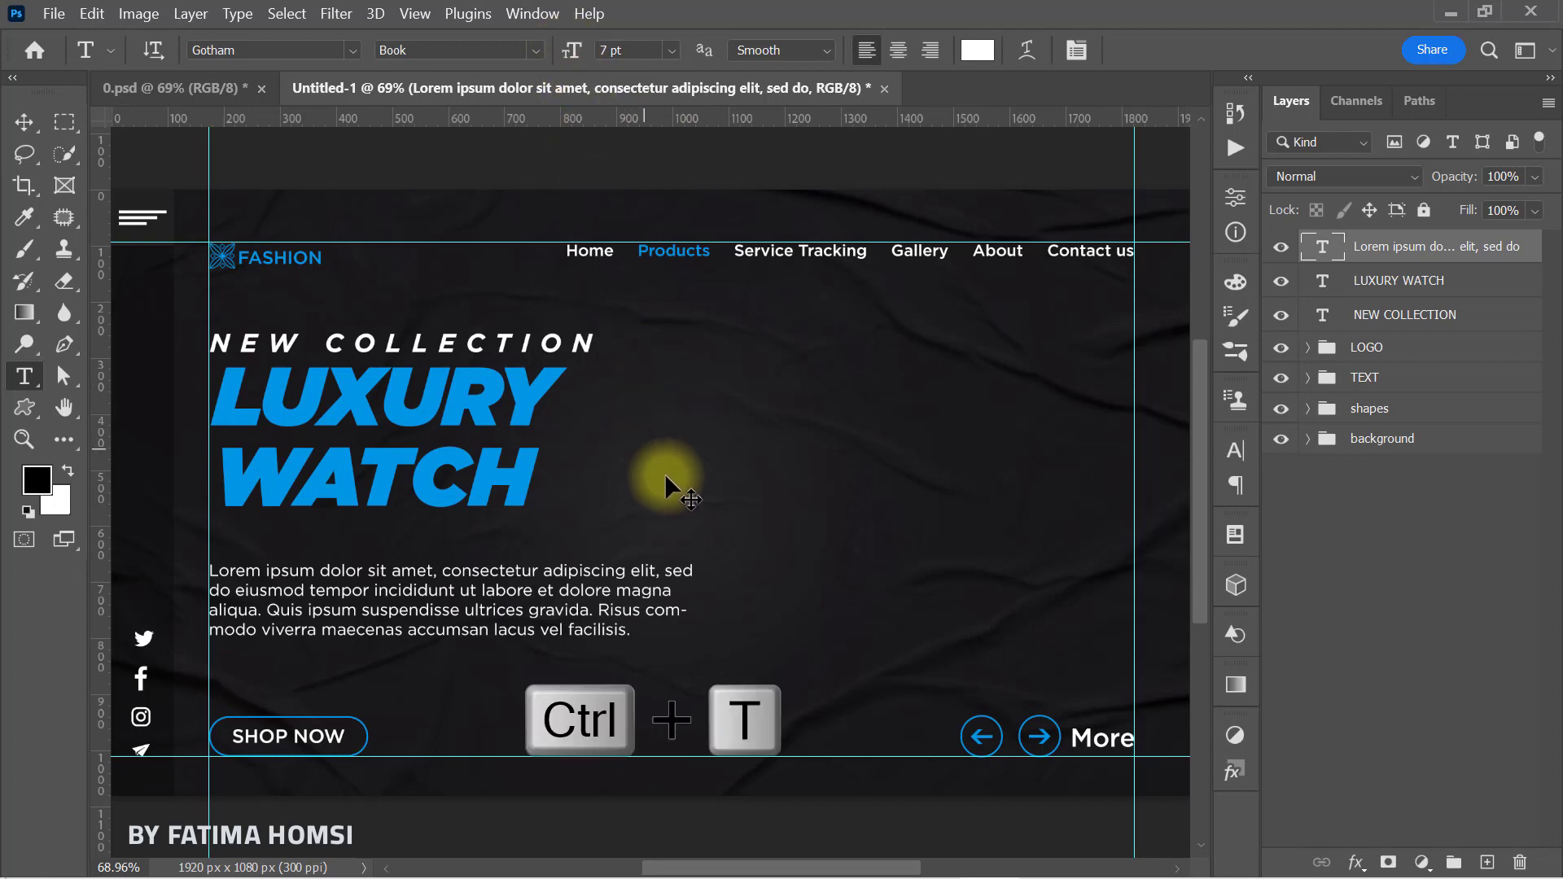
drag(673, 627, 394, 643)
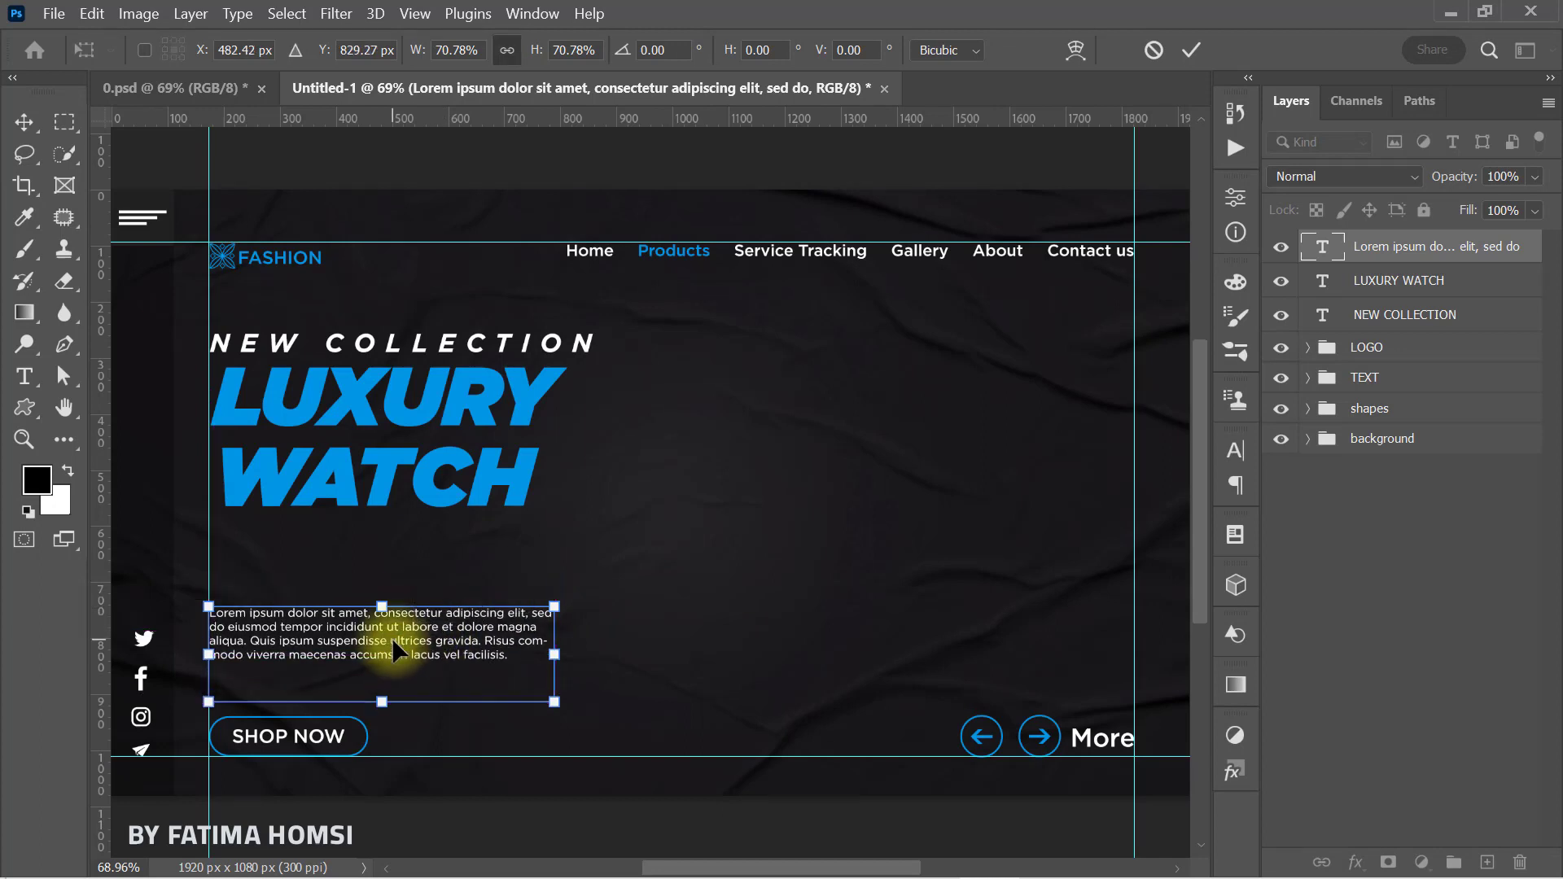
click(1189, 51)
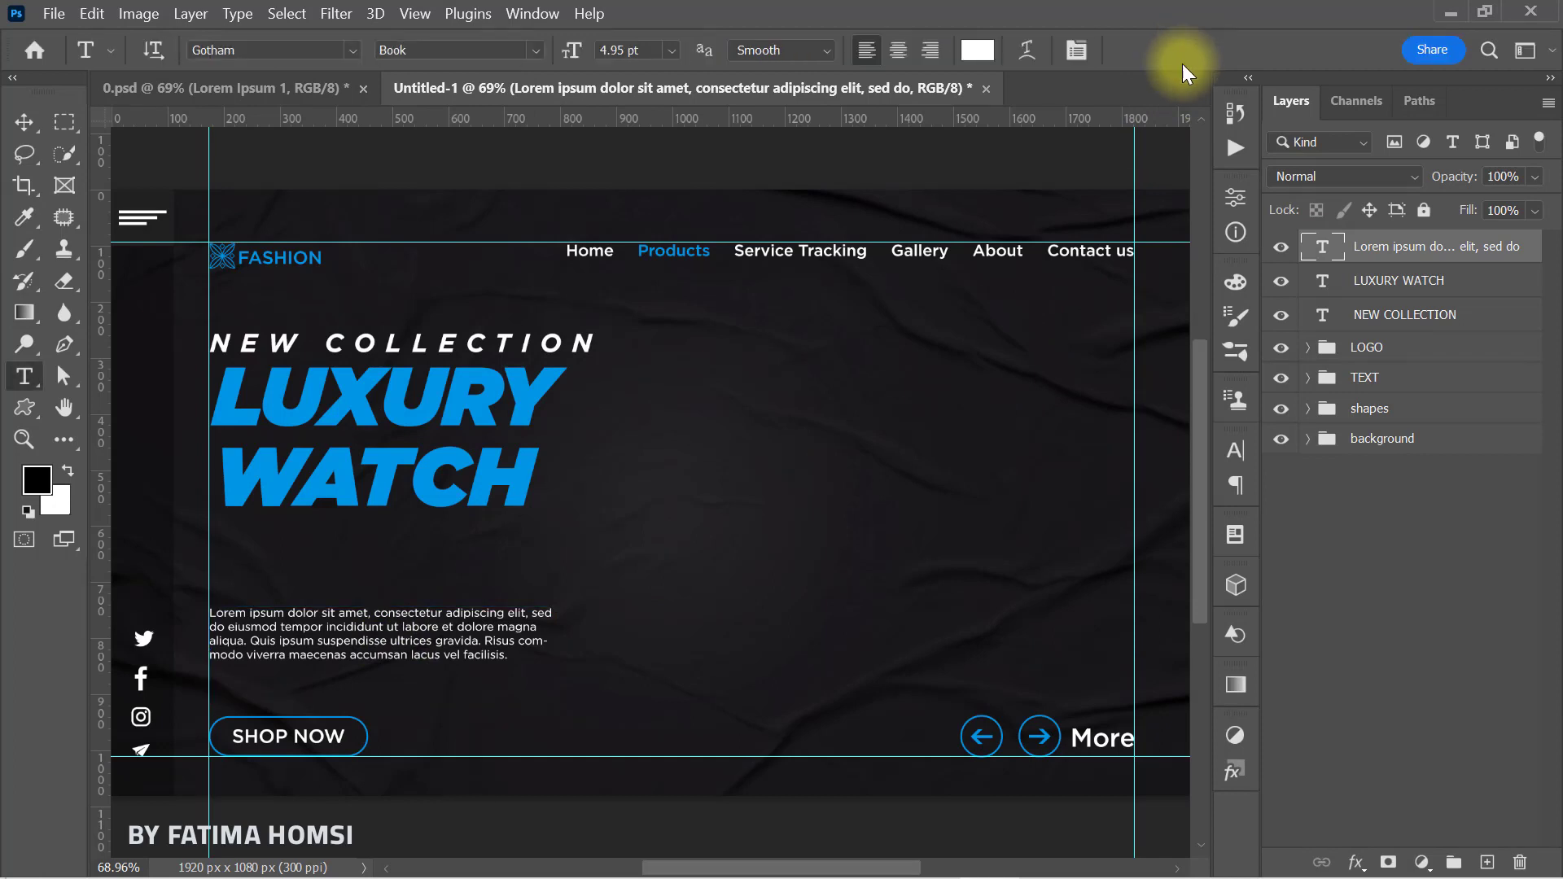
Add the text STARTING IN THE SWISS MOUNTAINS in the banner's empty area and color it 0095e5.
click(733, 409)
text(STARTING IN THE SWISS MOUNTAINS)
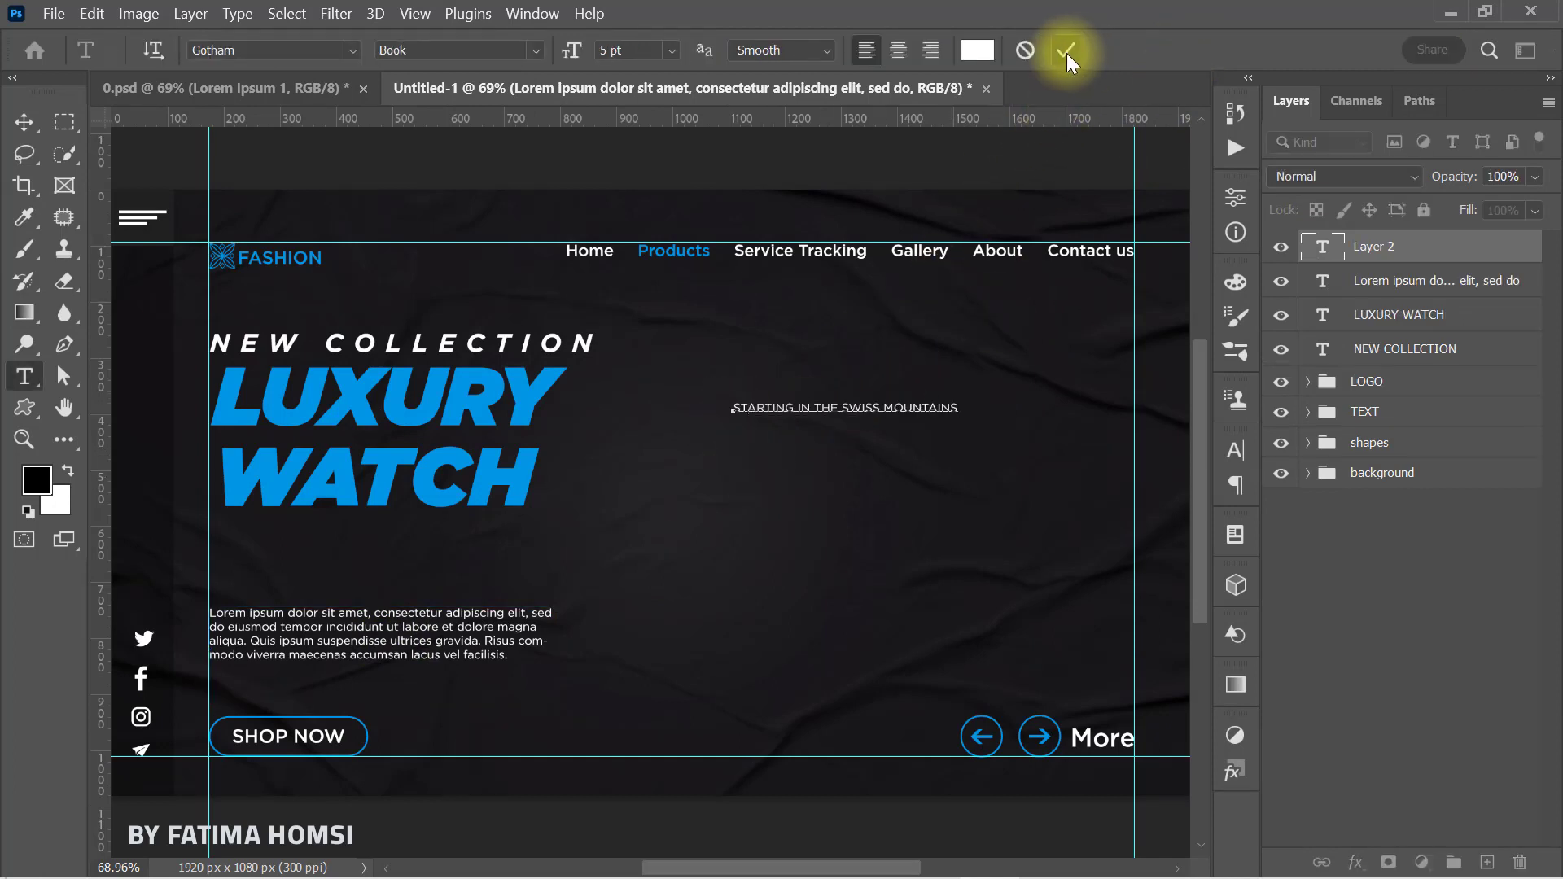
click(1067, 52)
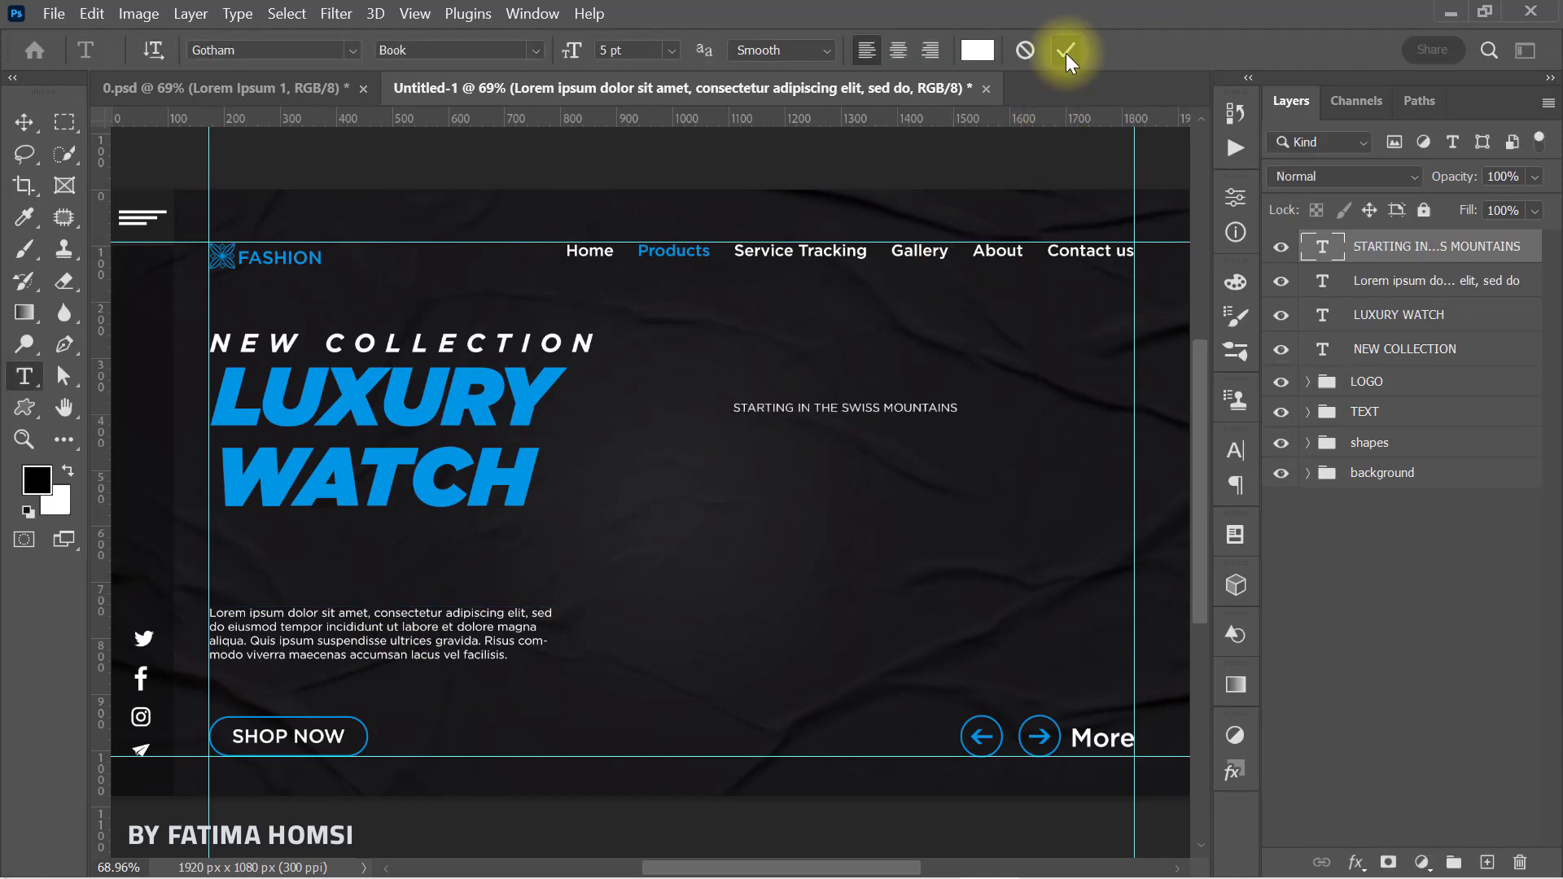
click(977, 50)
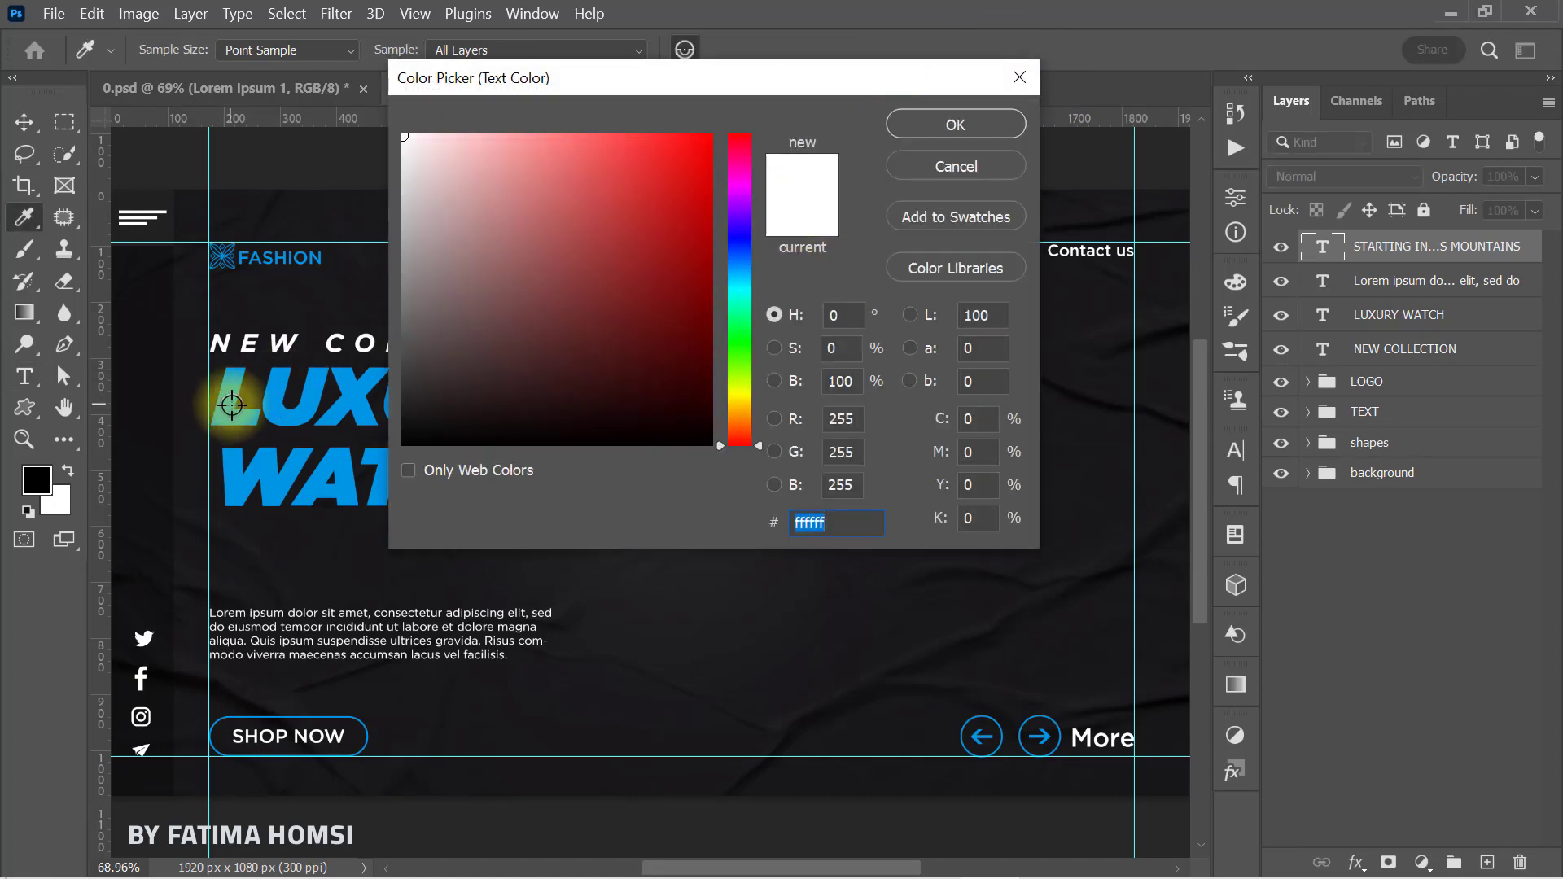
text(0095e5)
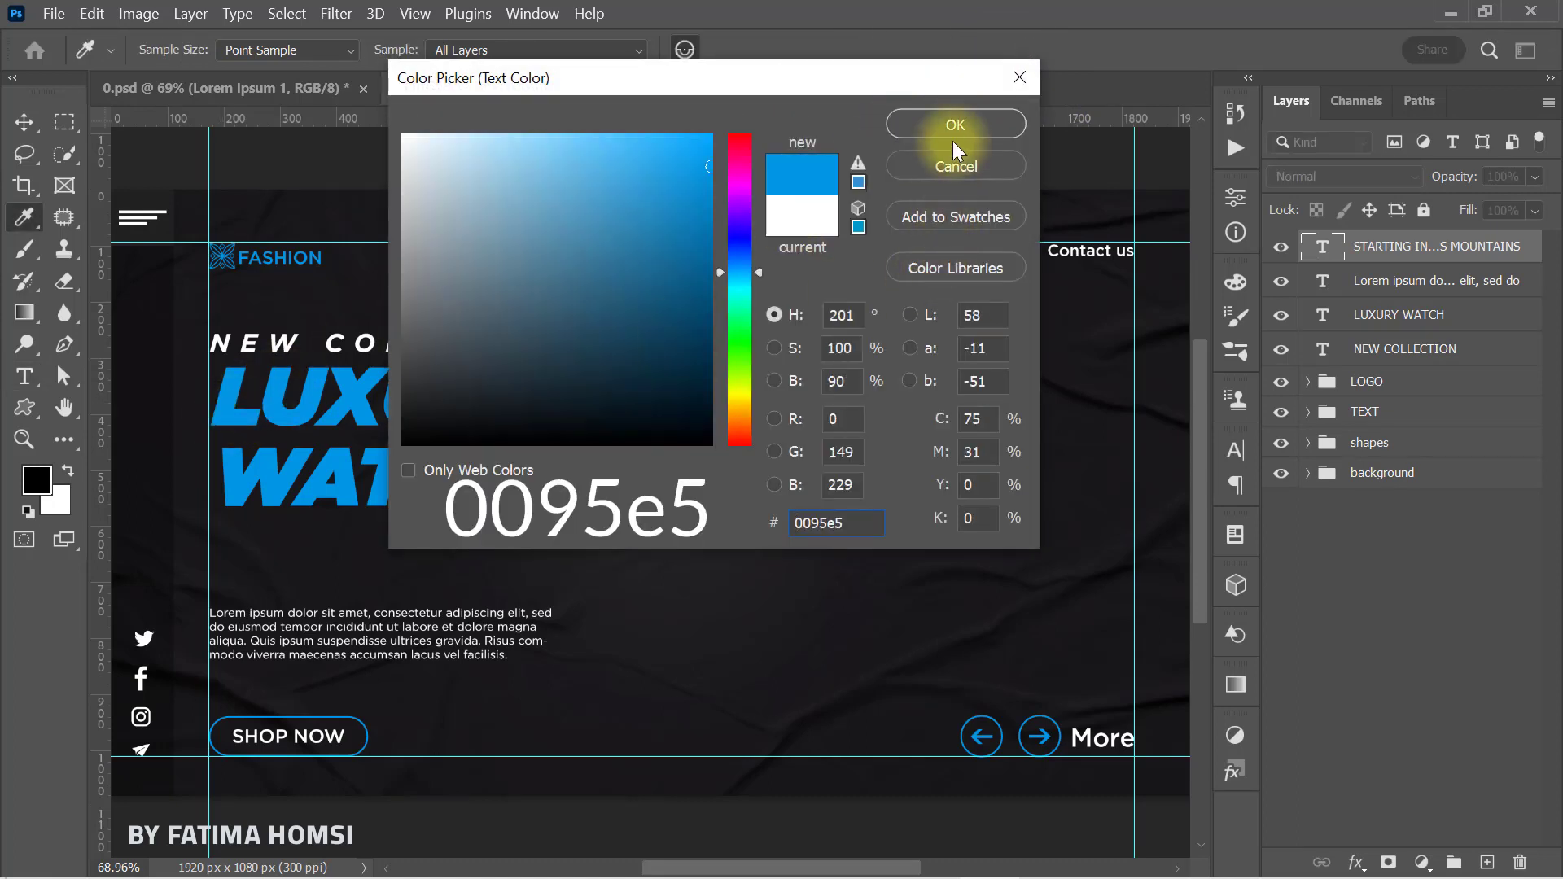
click(969, 124)
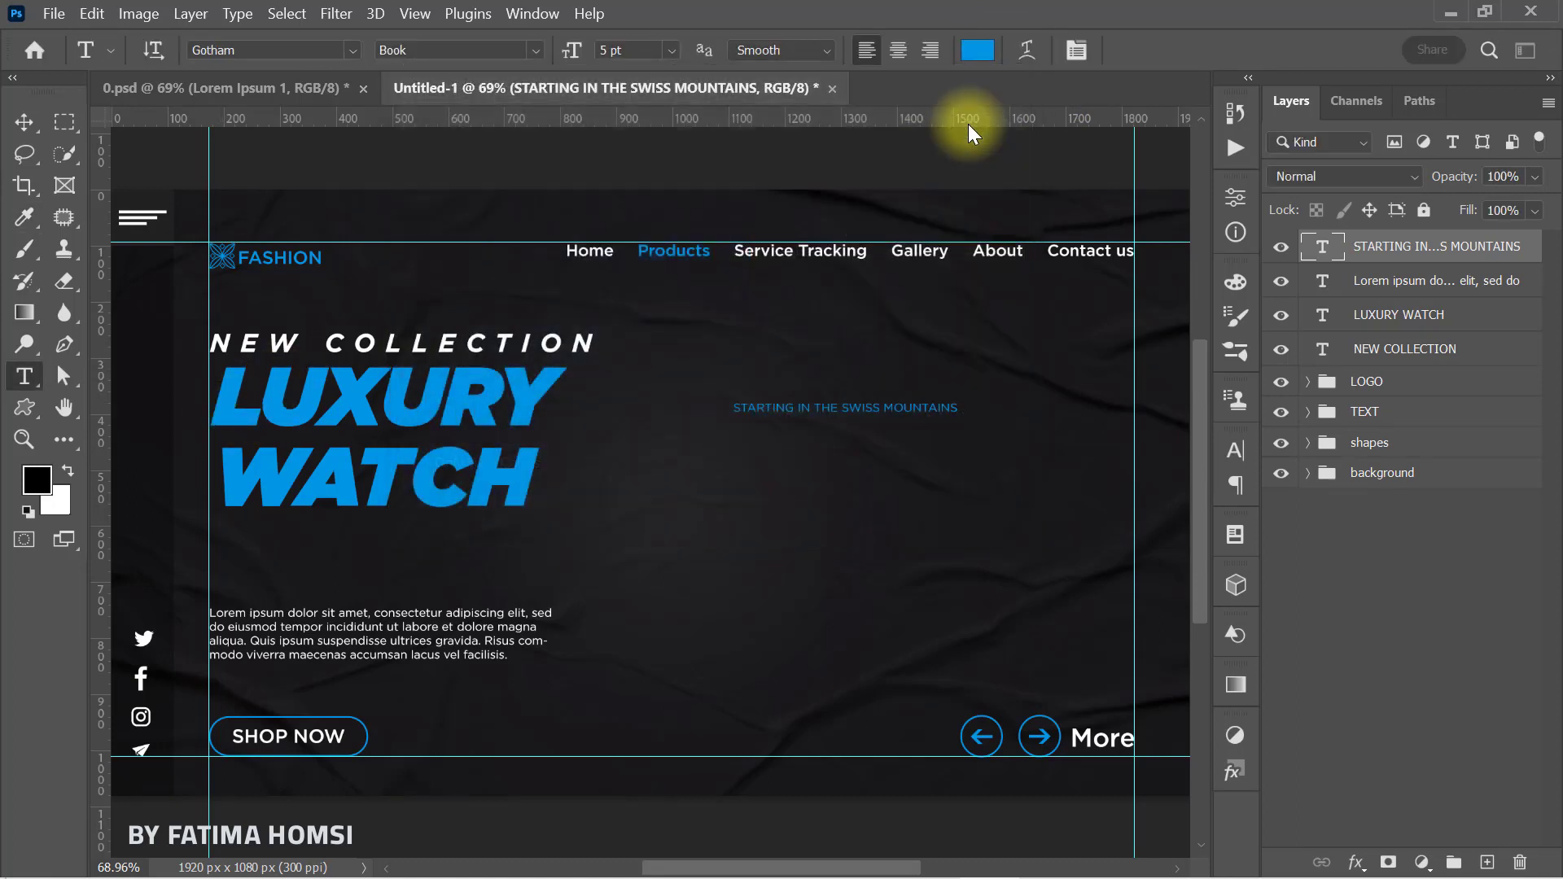
Set the STARTING IN THE SWISS MOUNTAINS text to Book, scale it to 130.87% and align it left directly under LUXURY WATCH.
click(533, 54)
click(516, 111)
key(ctrl+t)
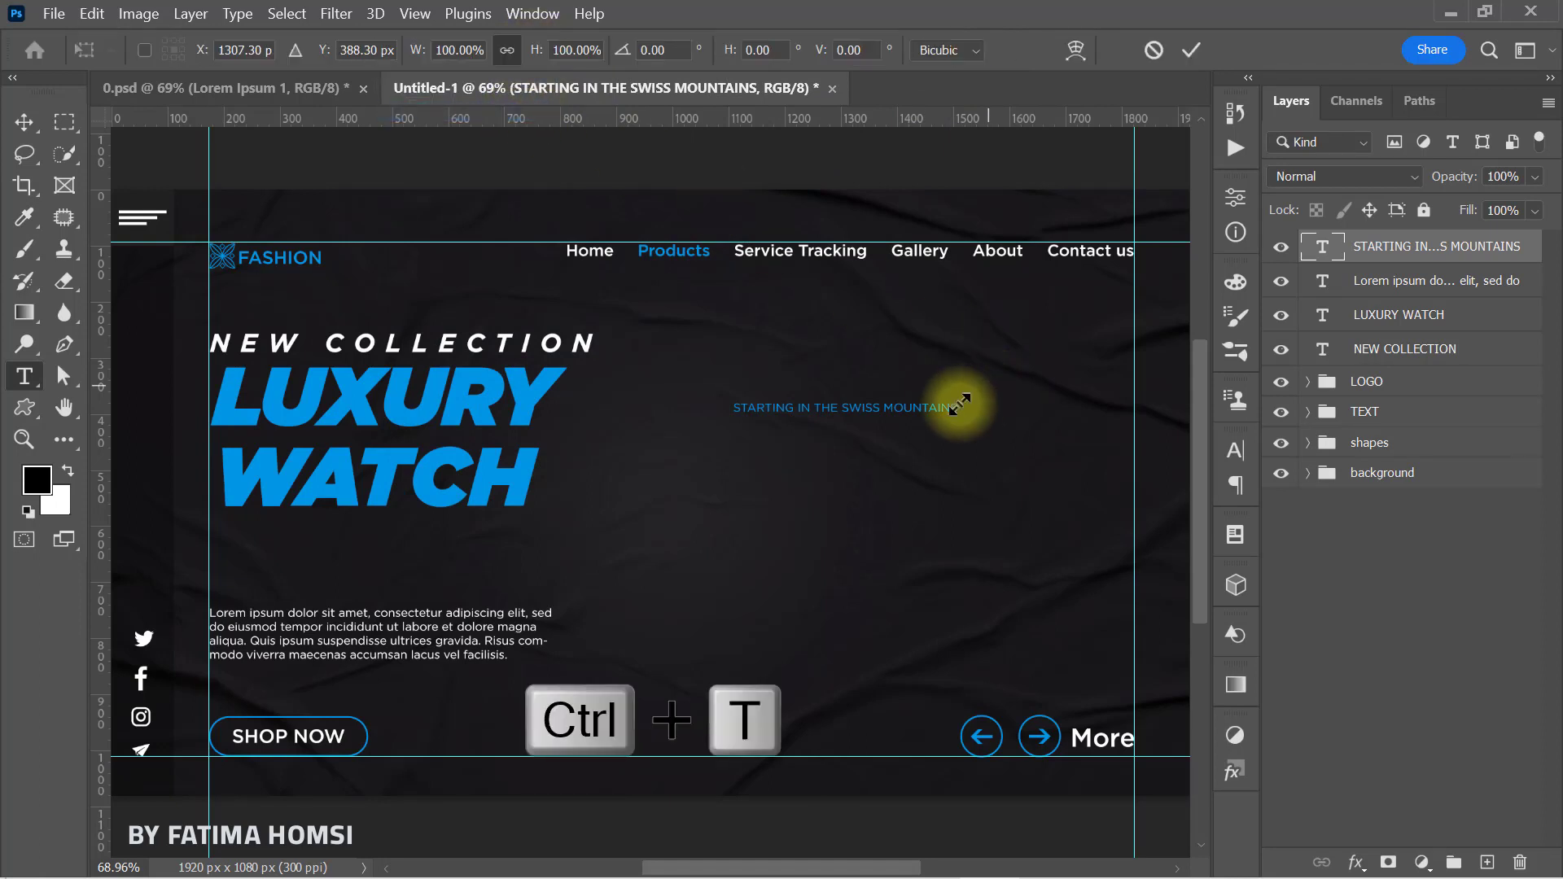
drag(961, 403, 478, 544)
drag(432, 524, 503, 539)
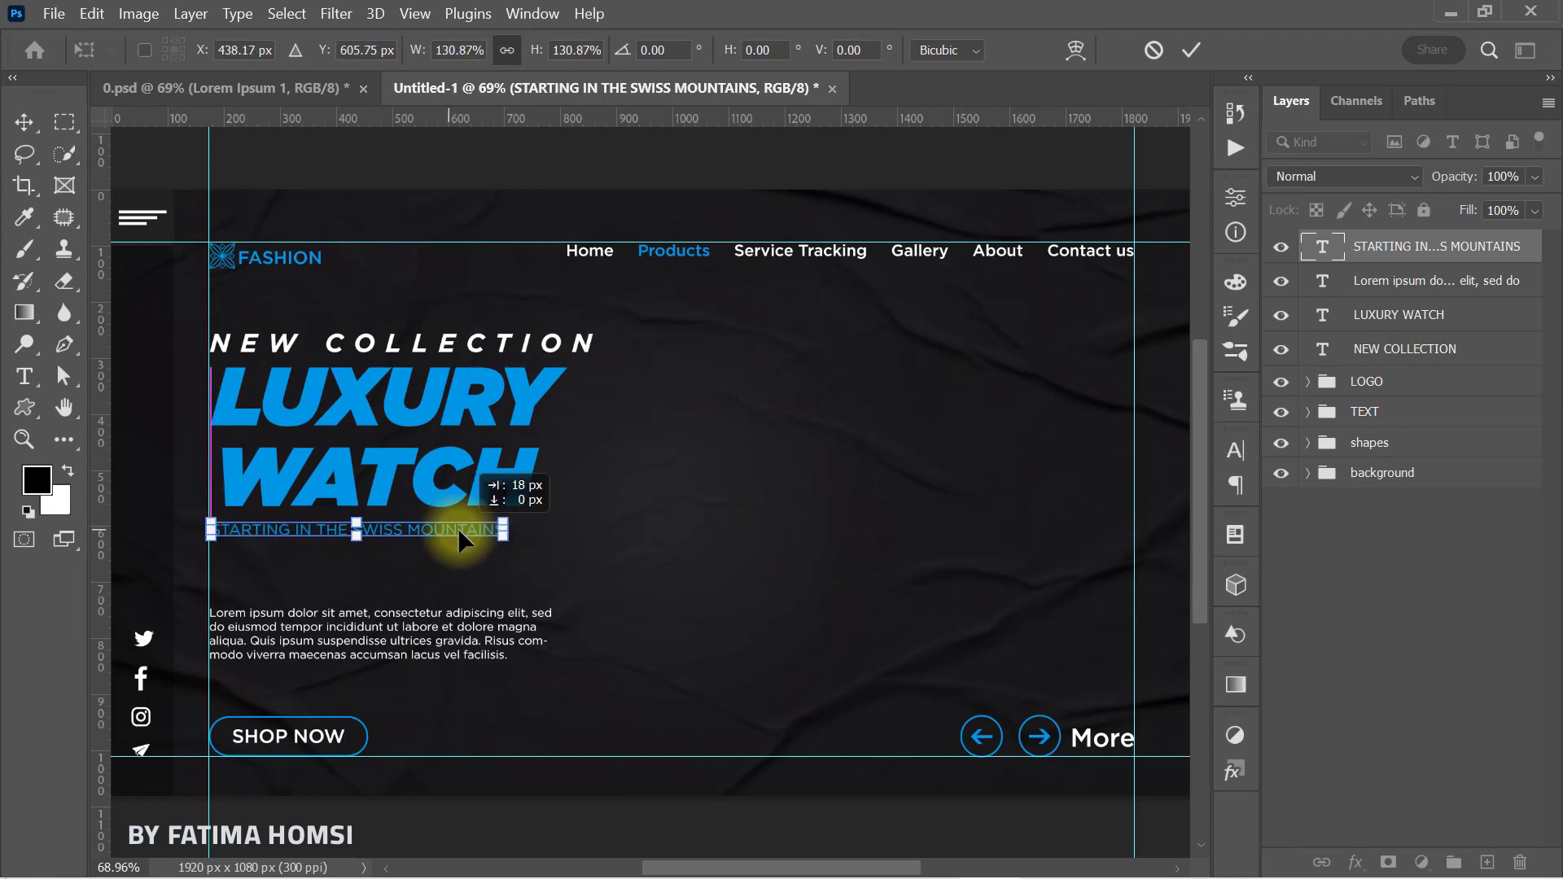
click(1190, 52)
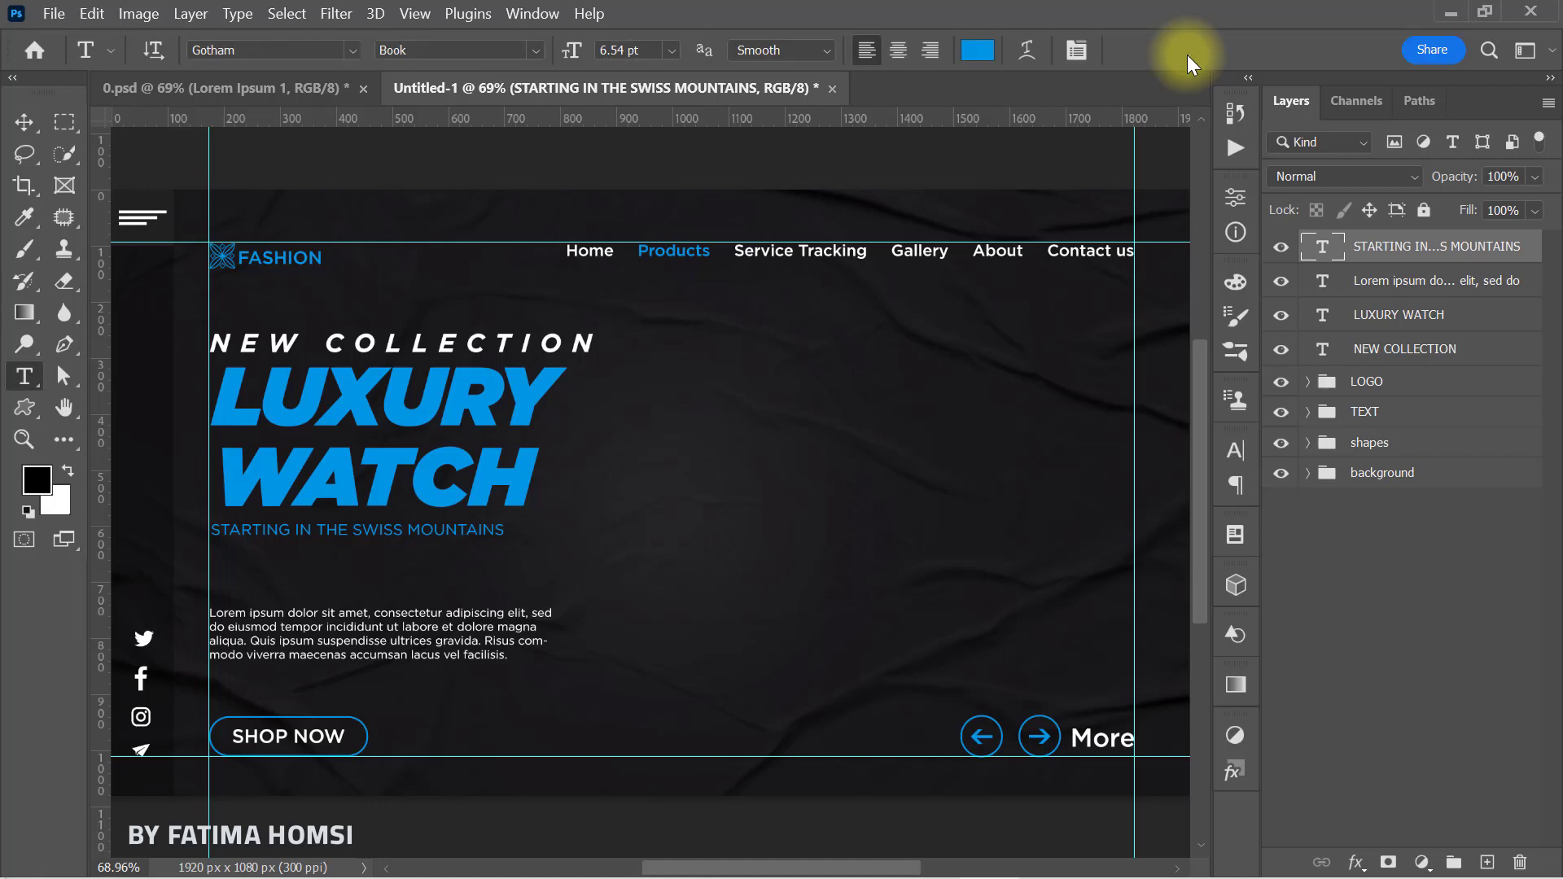
Group the four heading and paragraph text layers and name the group text.
shift+click(1429, 350)
key(ctrl+g)
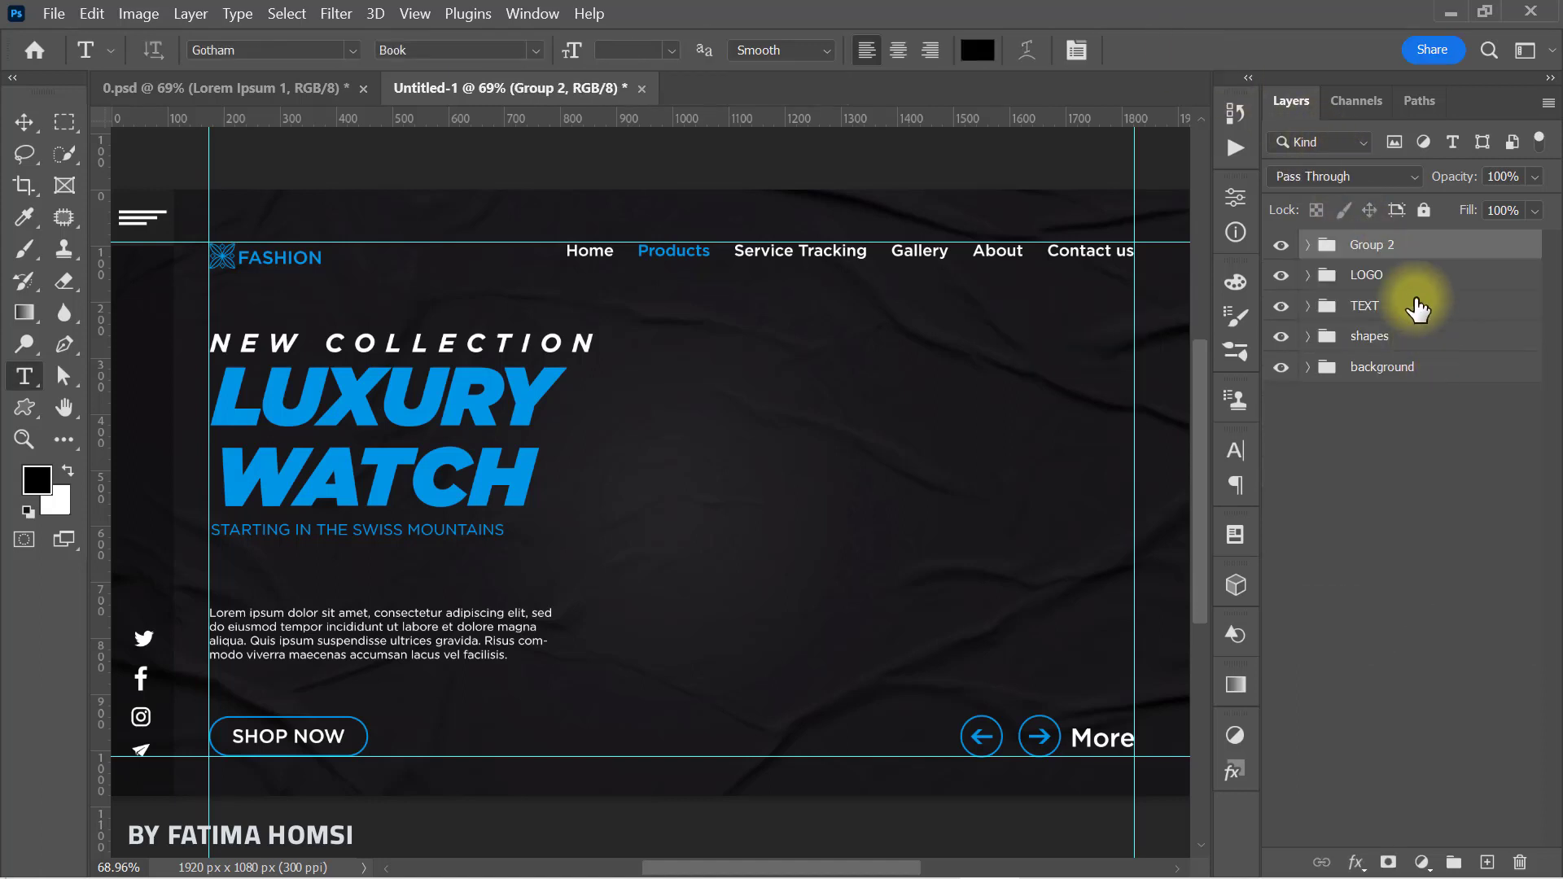
double_click(1378, 244)
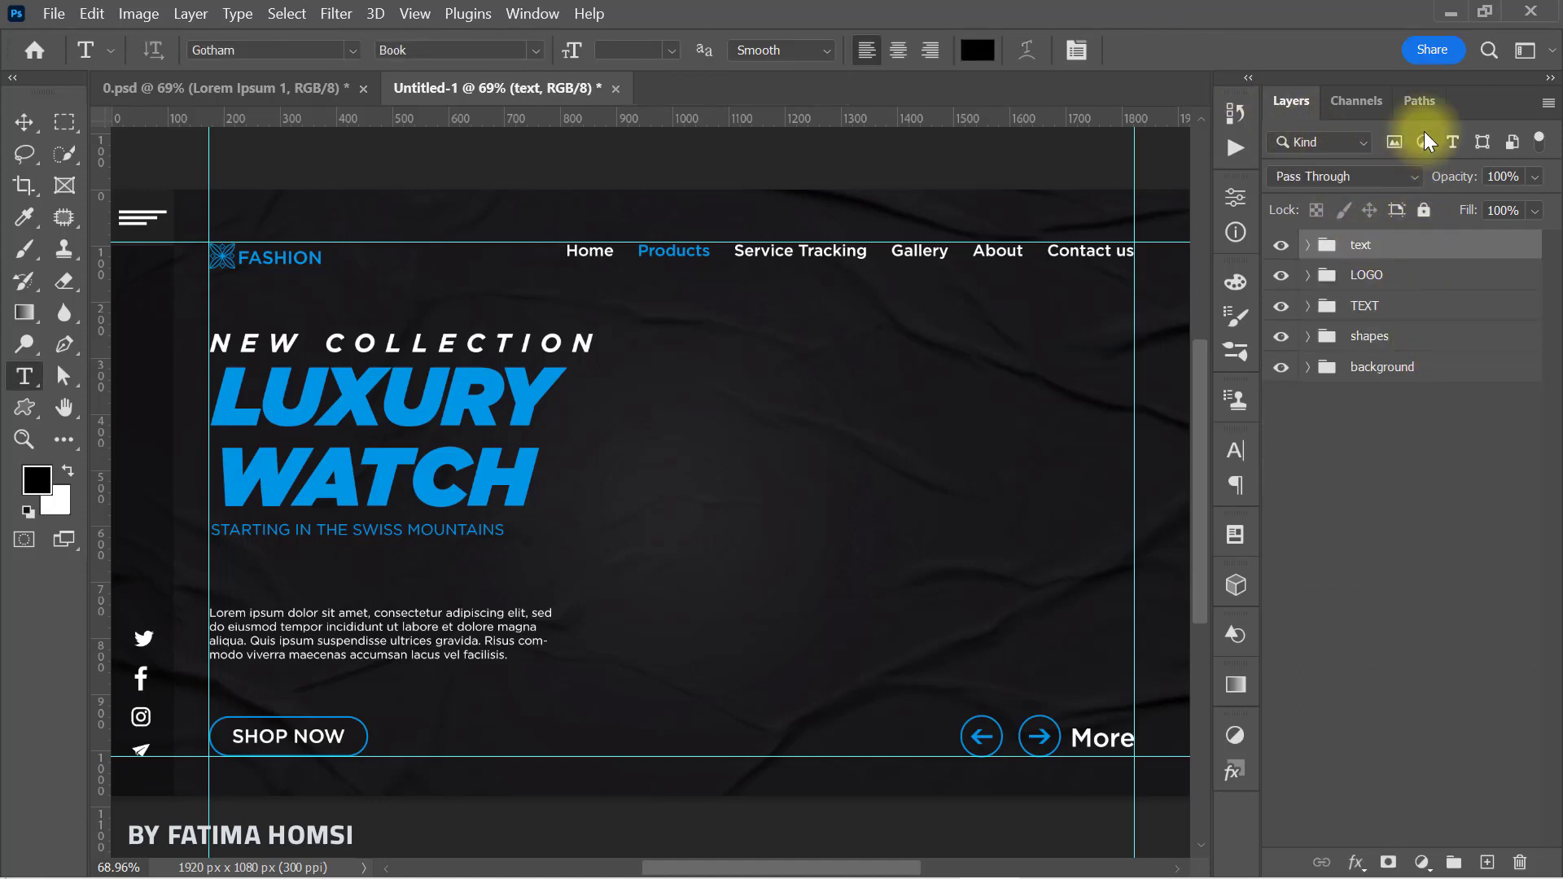
Place the 3D-black-podium-Premium-vector-PNG image from the Wristwatch 1 folder, scaled to 4.05% and positioned just above the arrow buttons.
click(1451, 20)
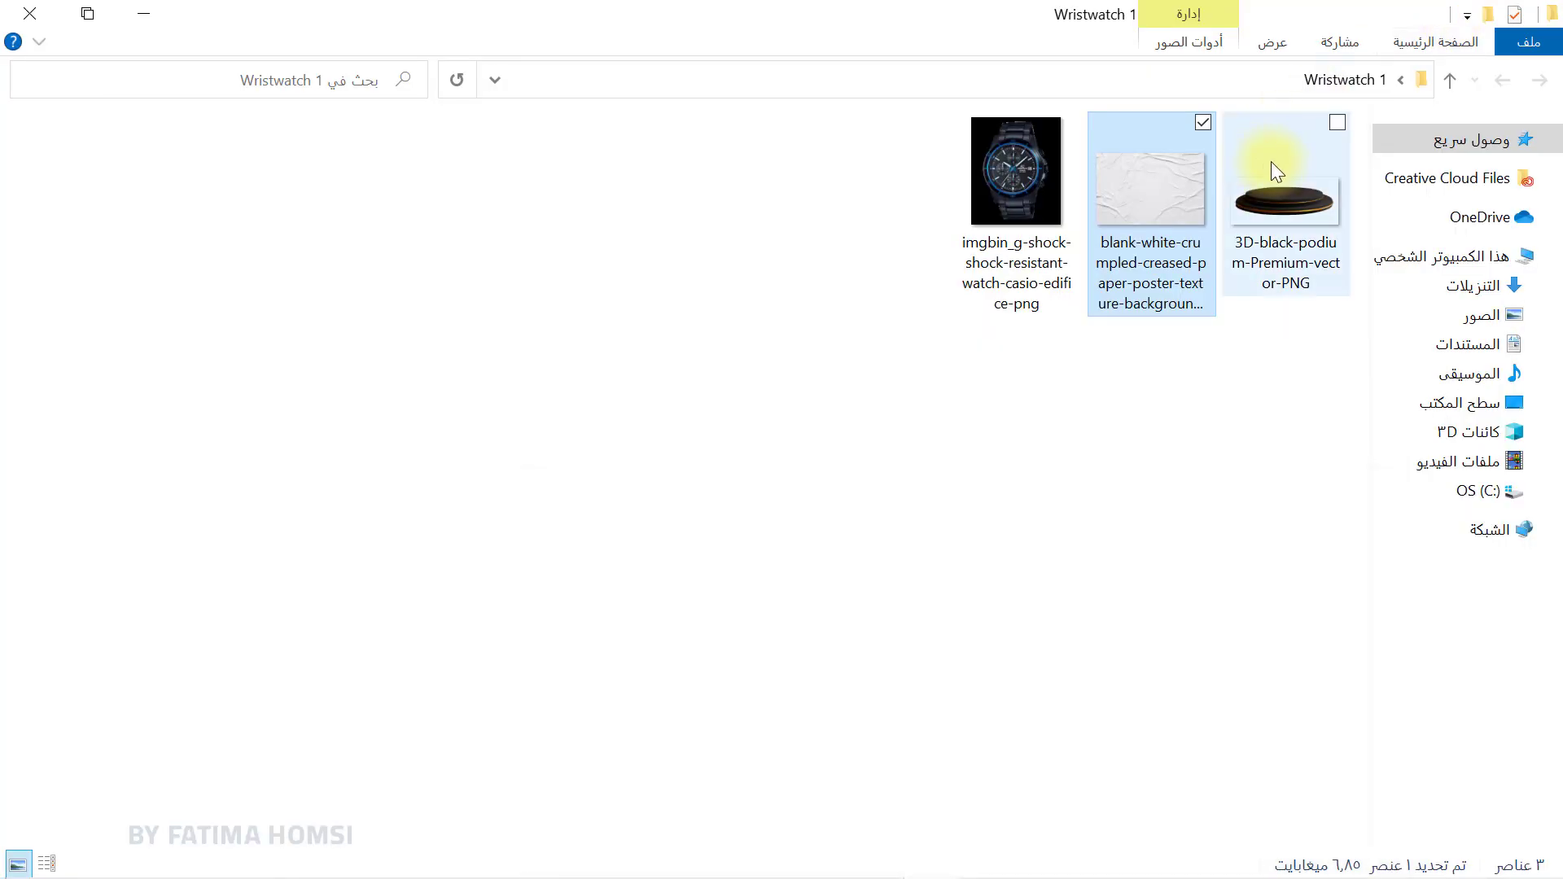
drag(1272, 161, 847, 486)
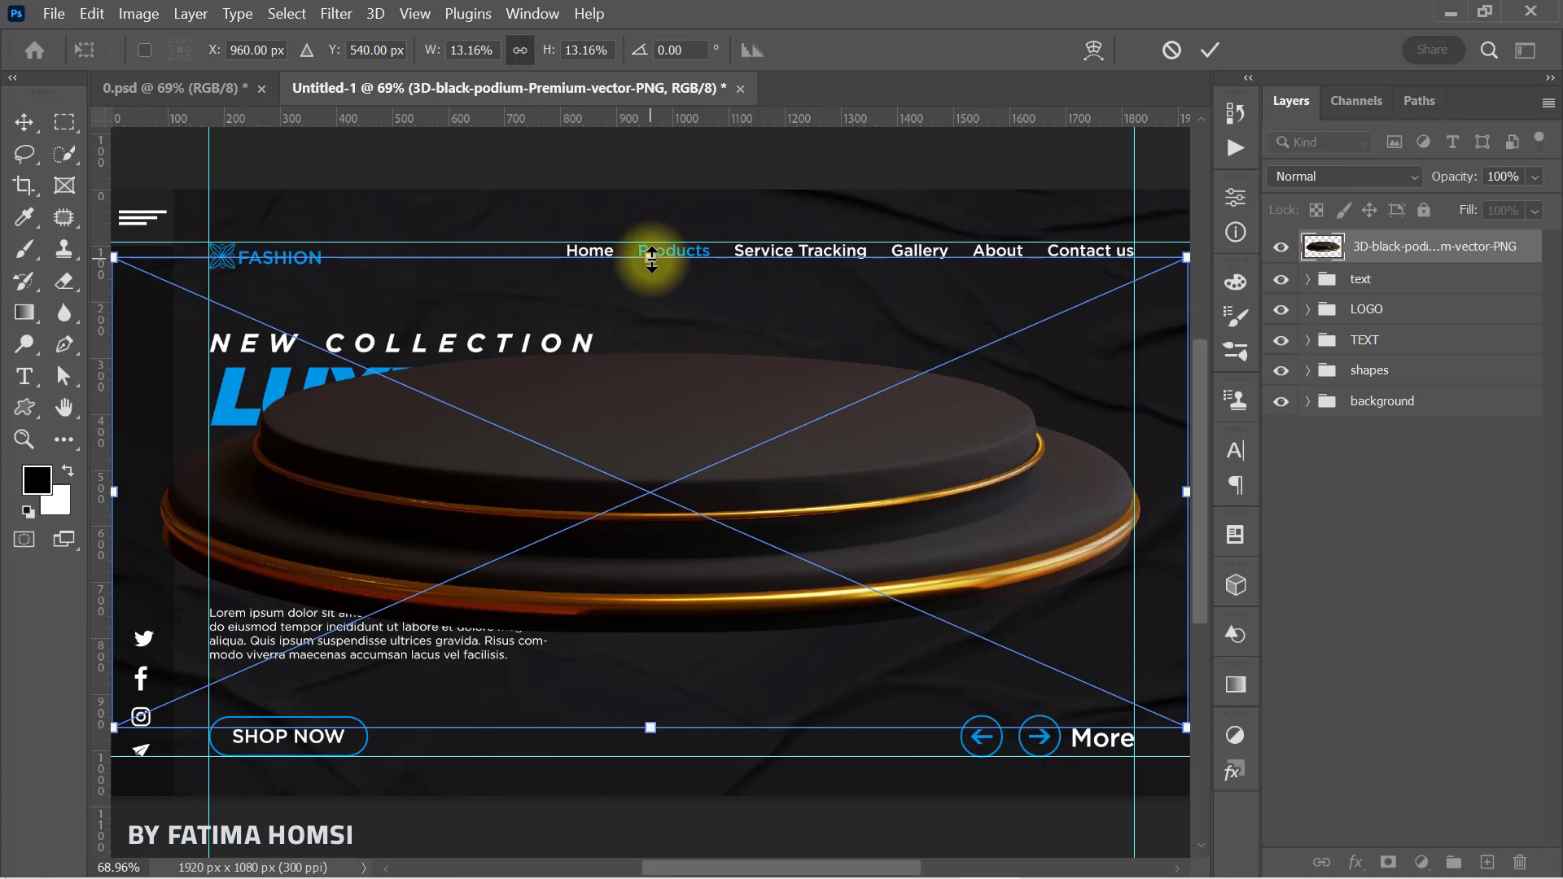
drag(651, 259, 638, 412)
drag(667, 483, 876, 642)
drag(1068, 548, 1005, 611)
drag(822, 596, 827, 623)
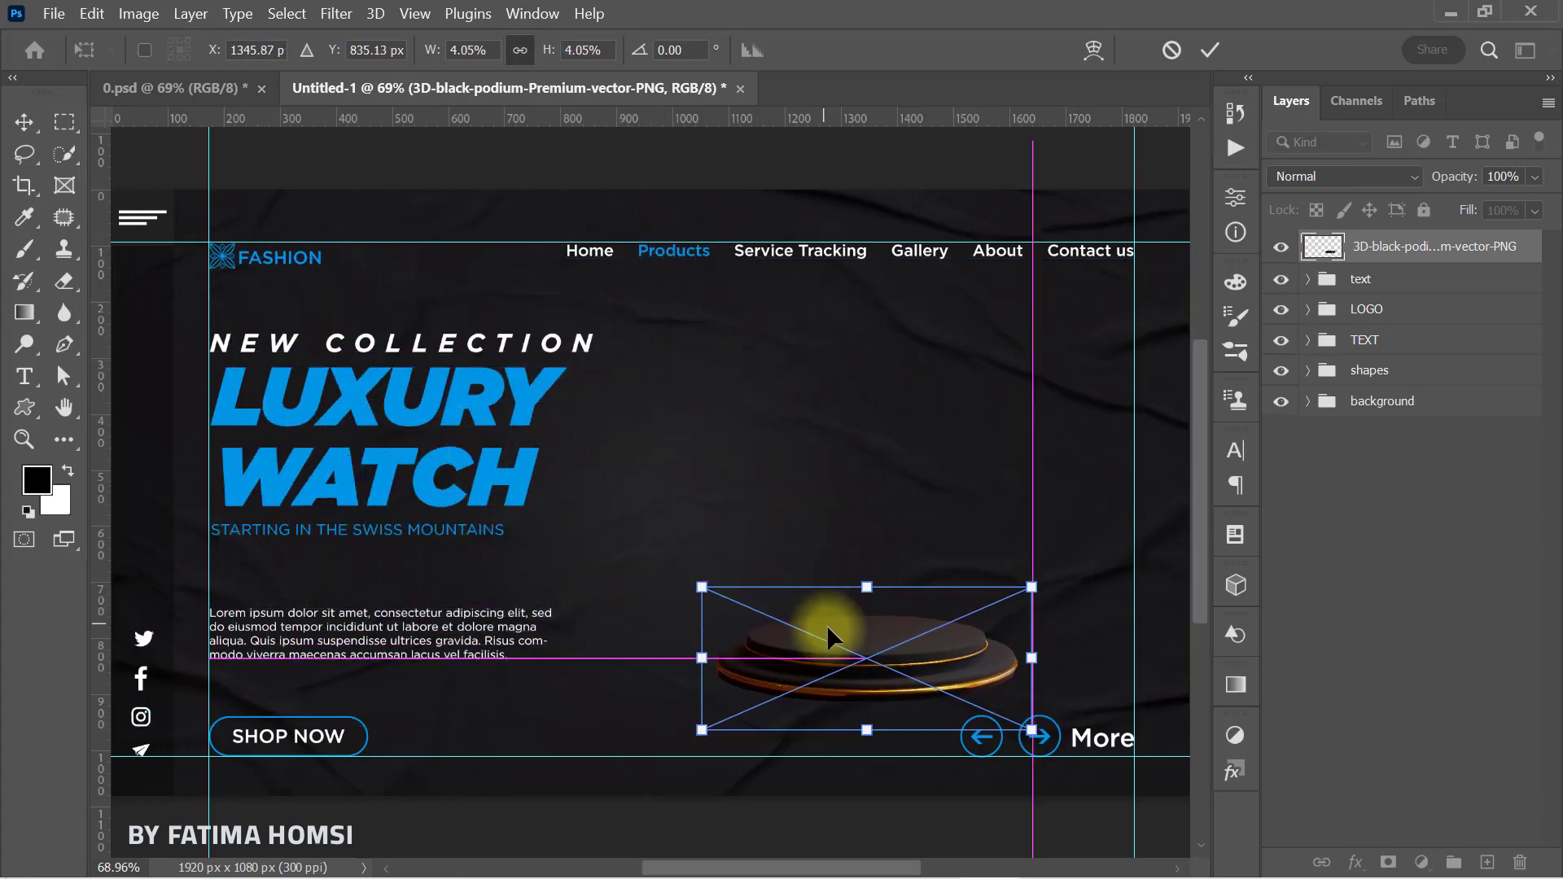
click(1203, 47)
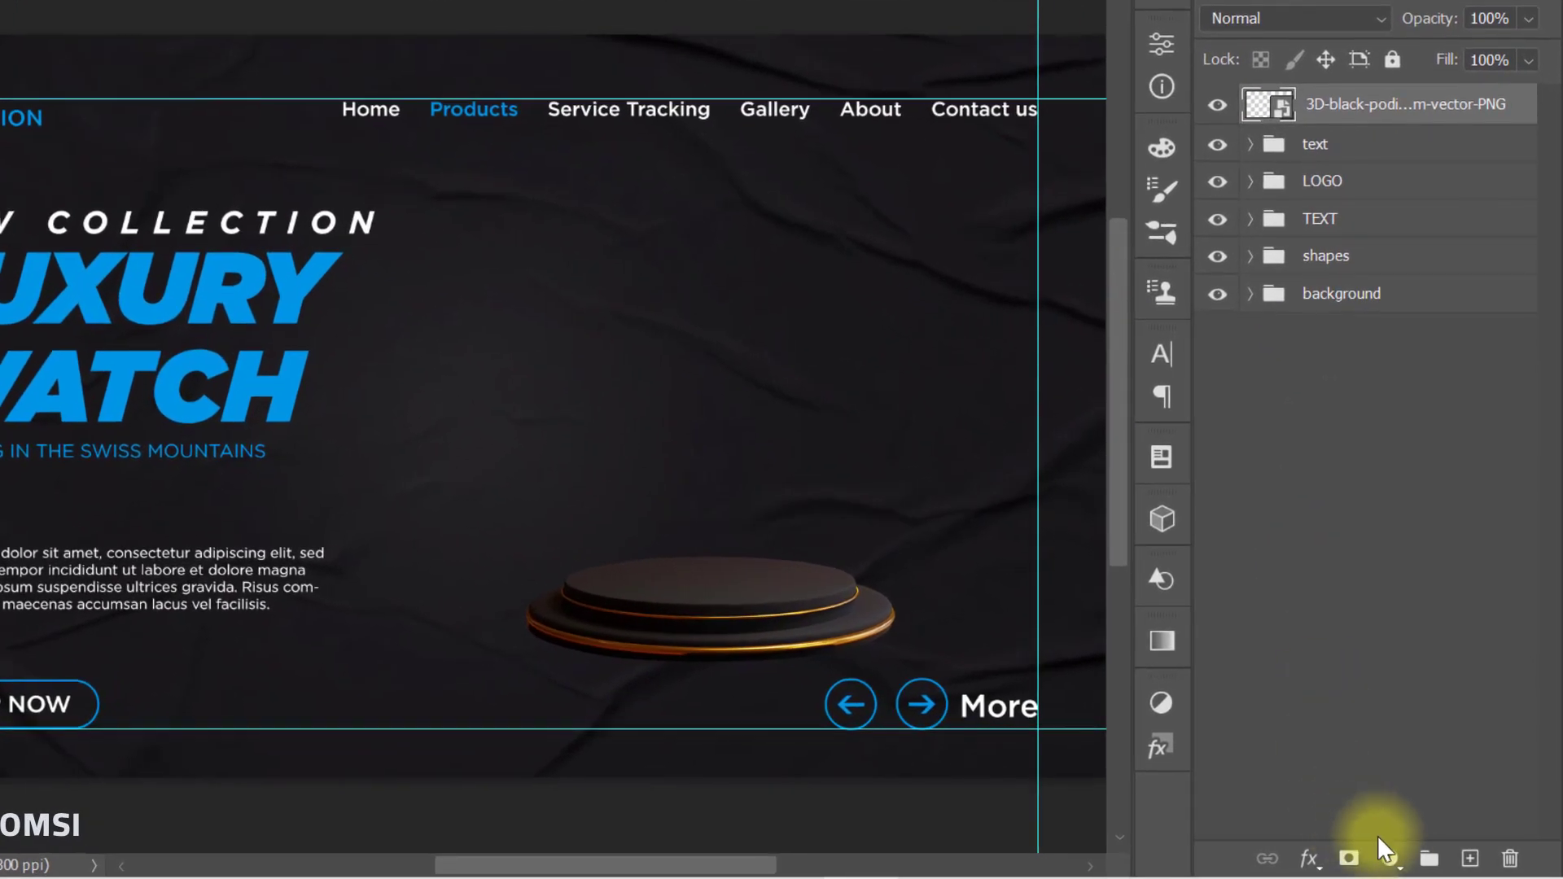
Add a Hue/Saturation adjustment clipped to the podium layer with Hue +180 and compare the podium with and without it.
click(1388, 857)
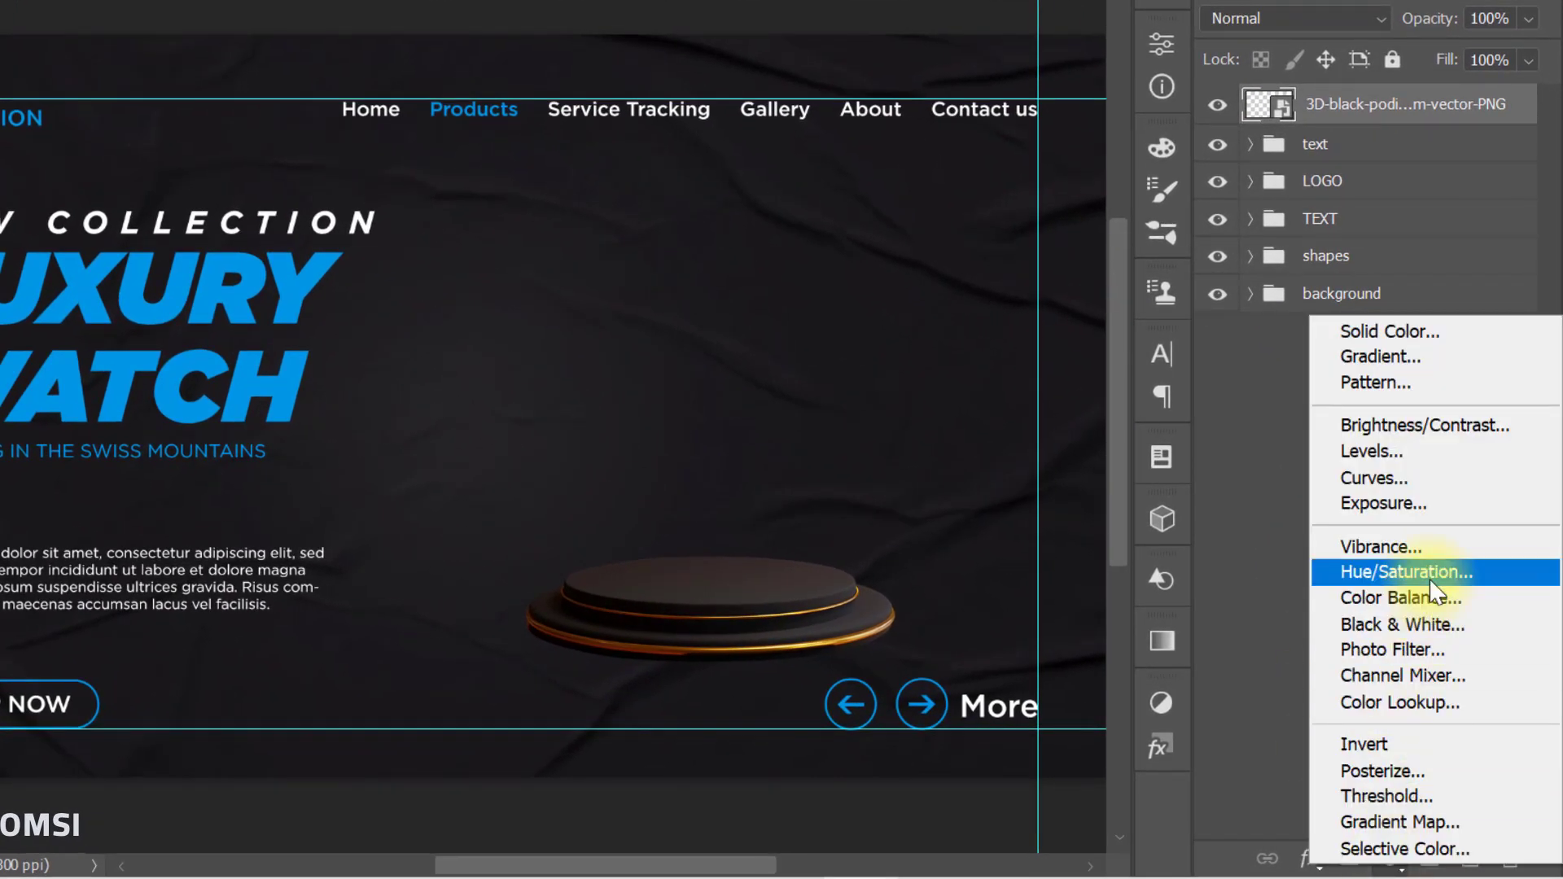
click(1431, 586)
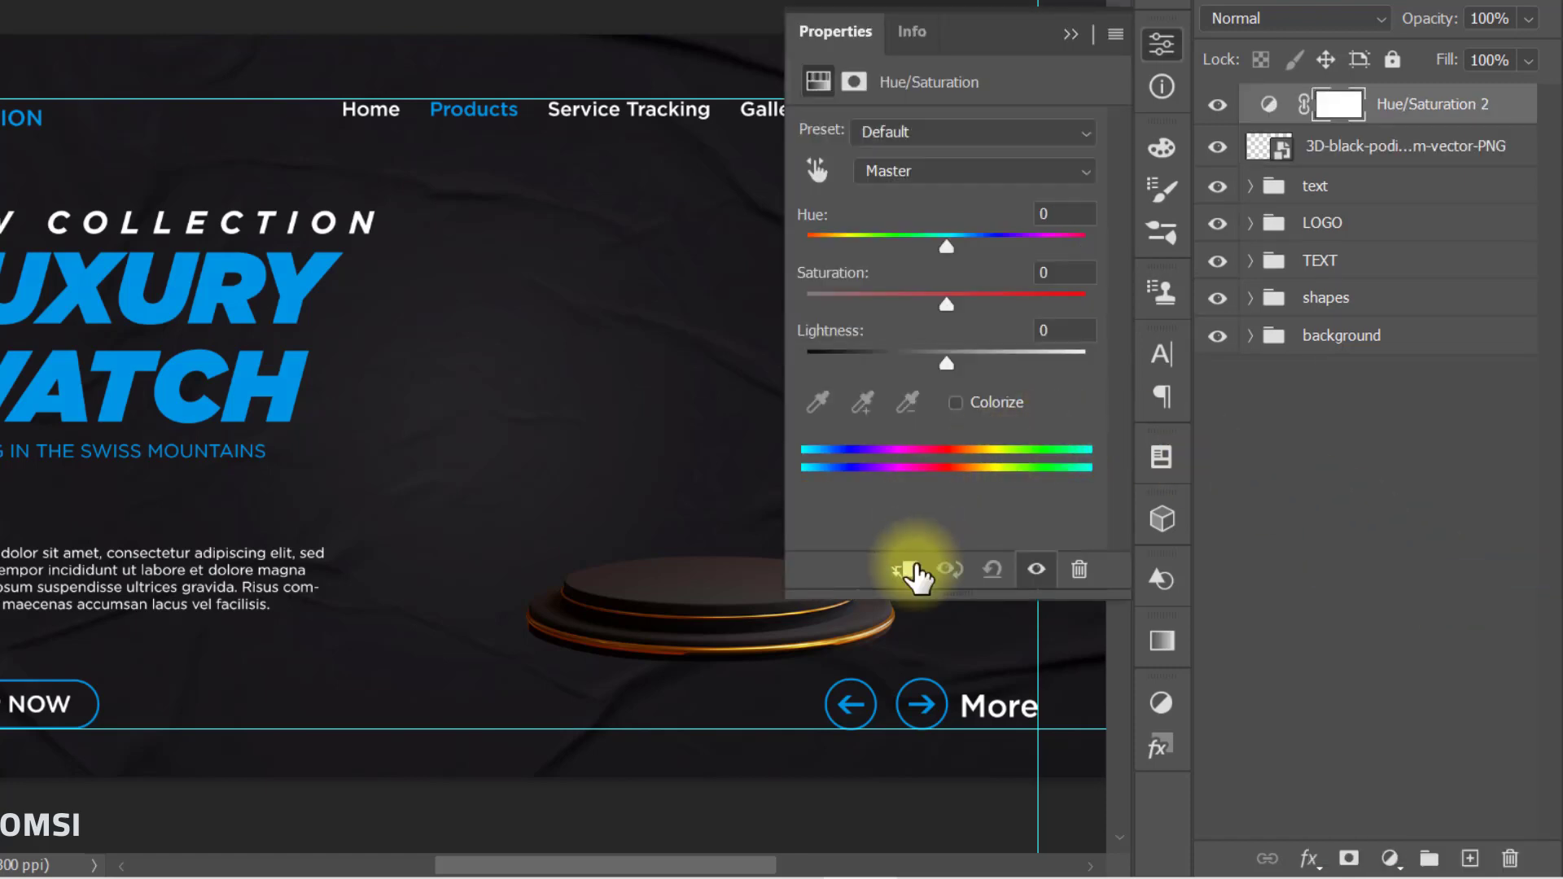
click(908, 570)
drag(944, 240, 1148, 233)
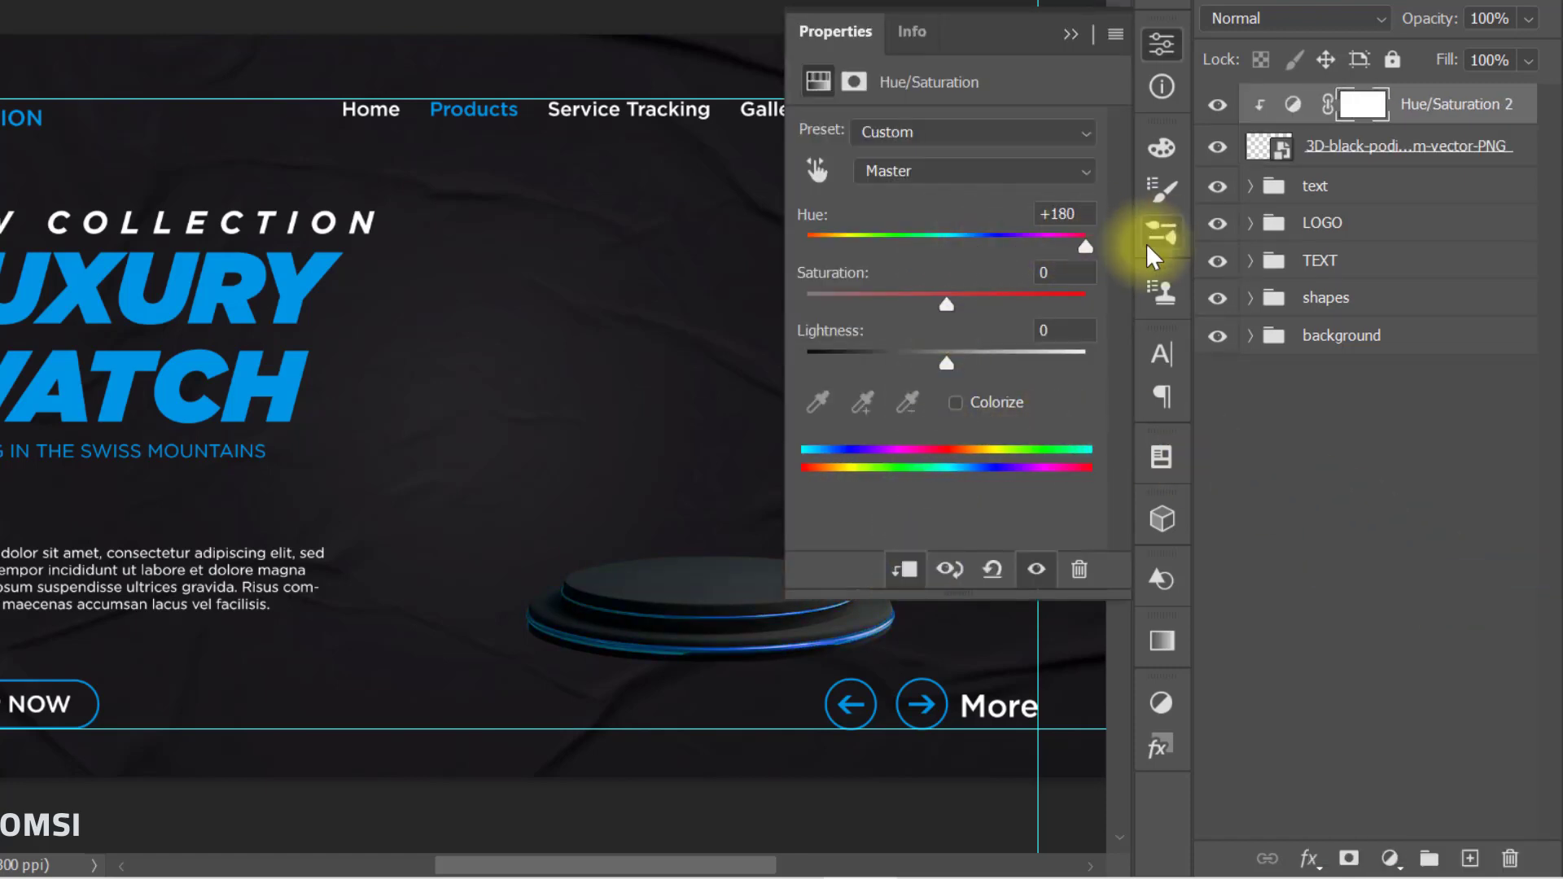
click(1071, 33)
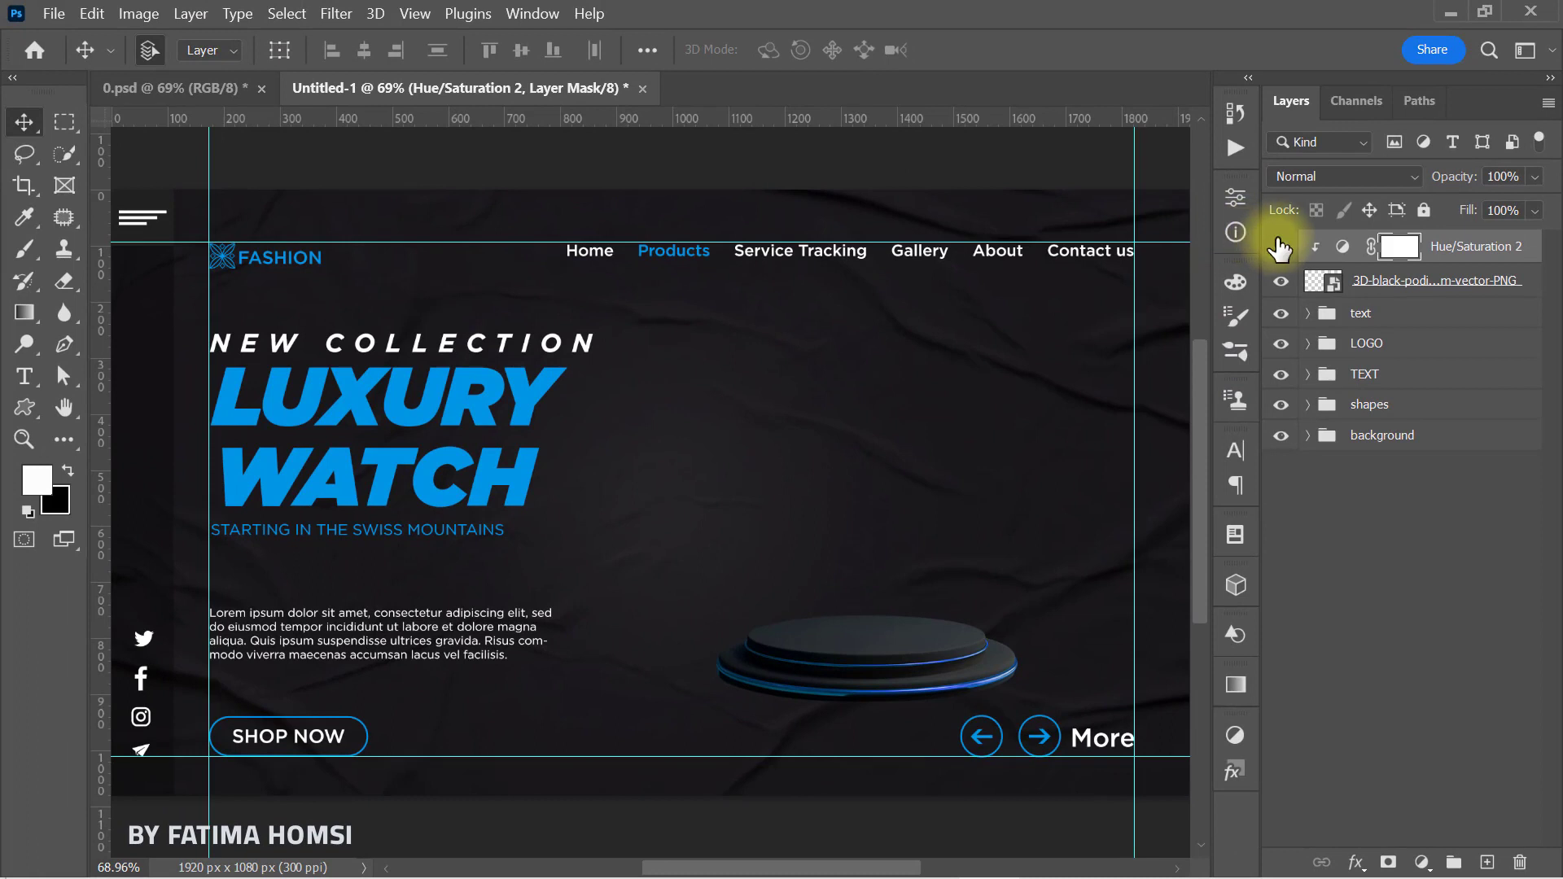
click(1280, 247)
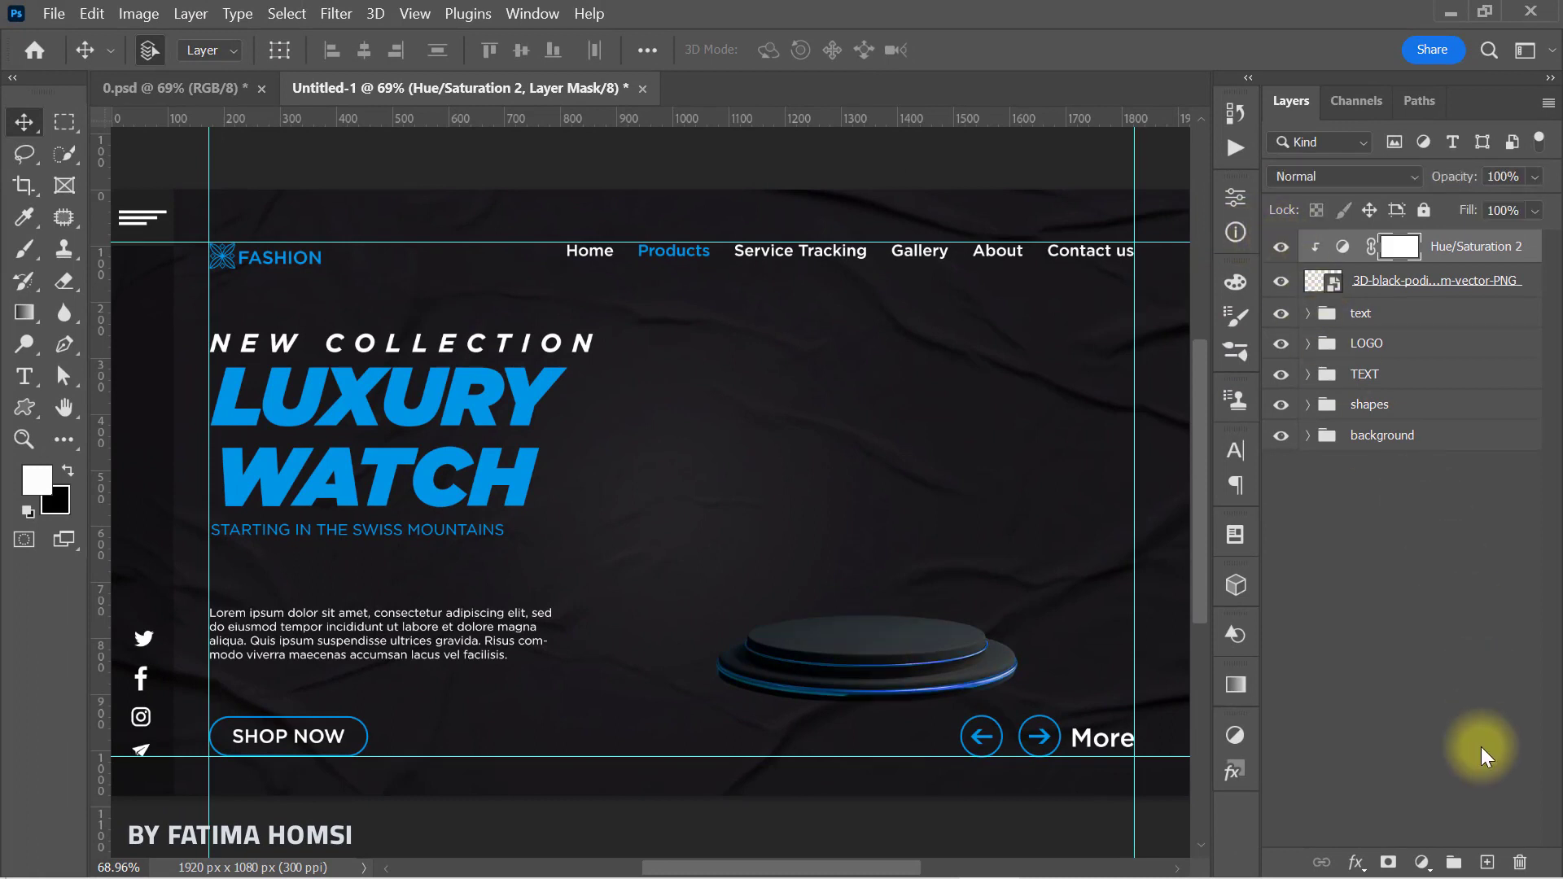
Add a new empty layer directly beneath the podium layer and make black the foreground color.
click(1486, 865)
key(x)
drag(1501, 245, 1482, 328)
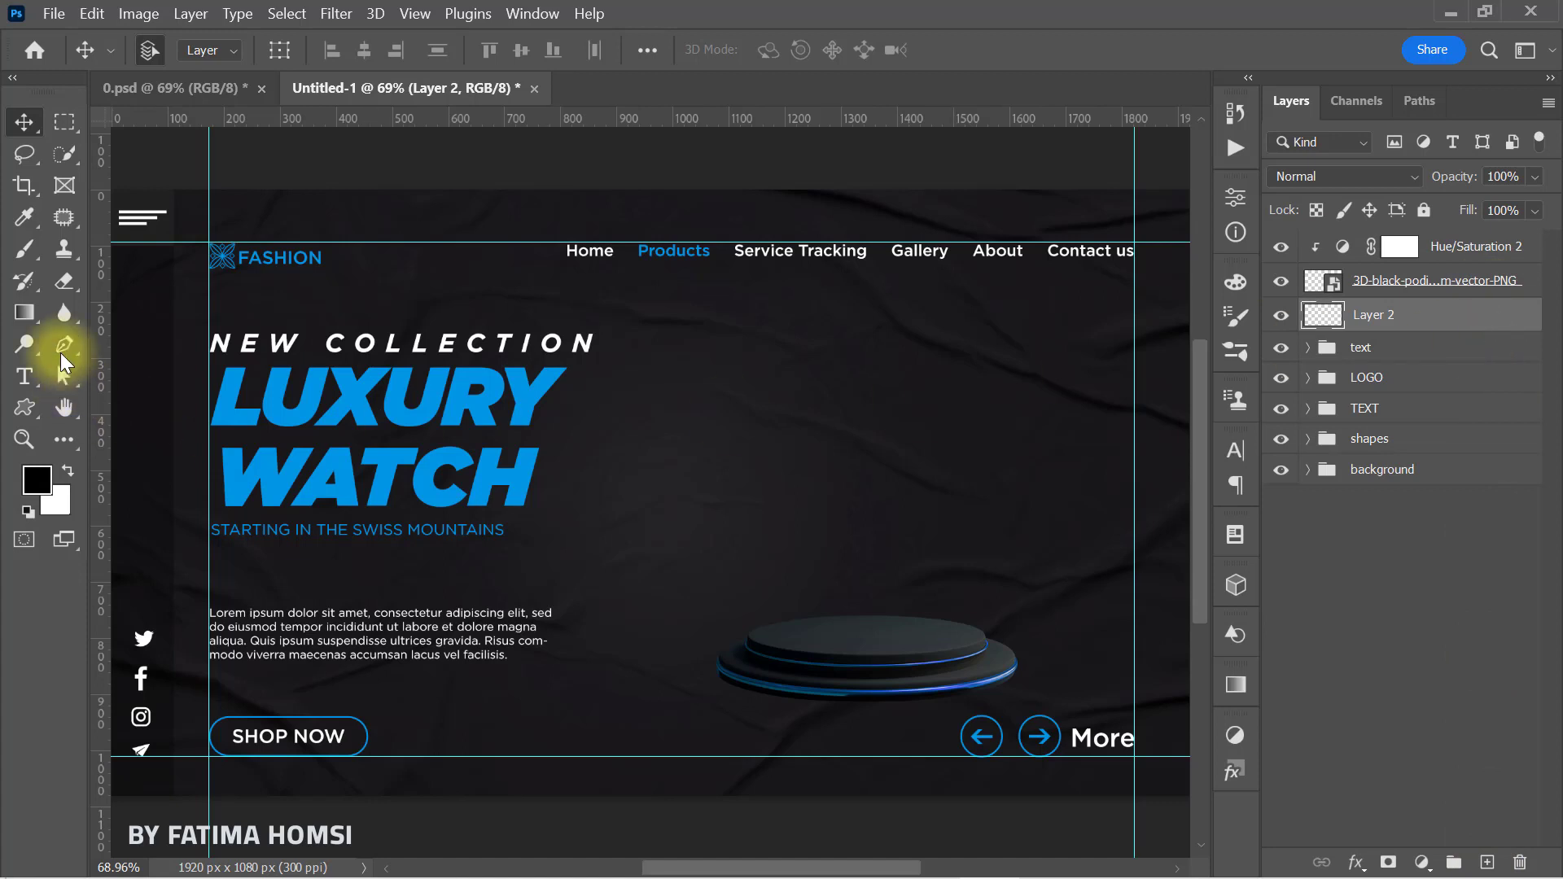
Paint a soft black shadow on the empty layer beneath the podium using a flattened 544 px Soft Round brush at 0% hardness.
click(24, 249)
click(35, 487)
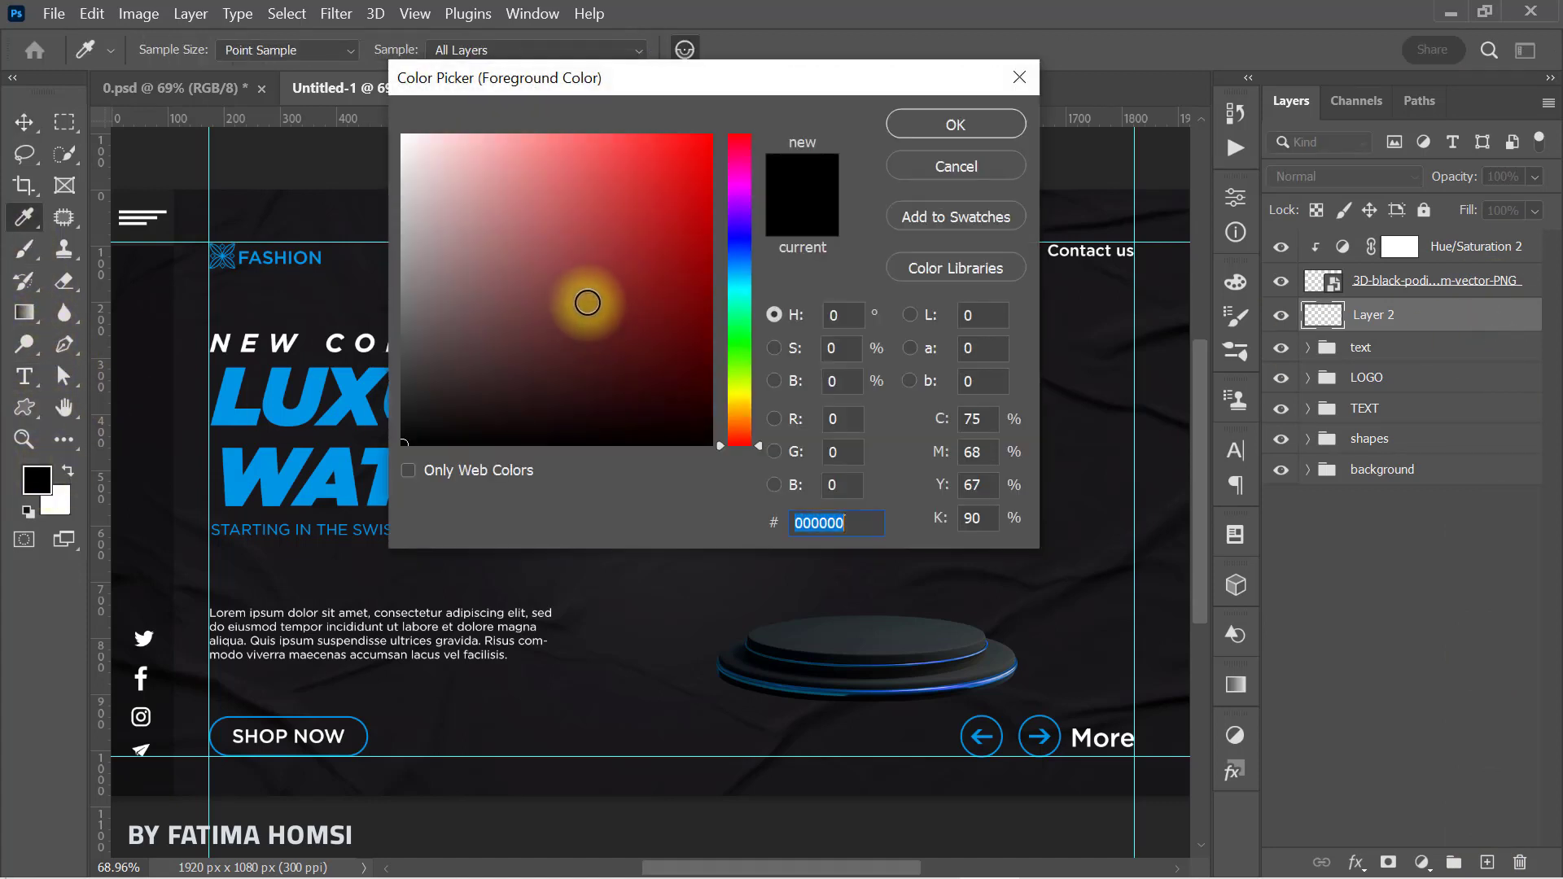
click(905, 122)
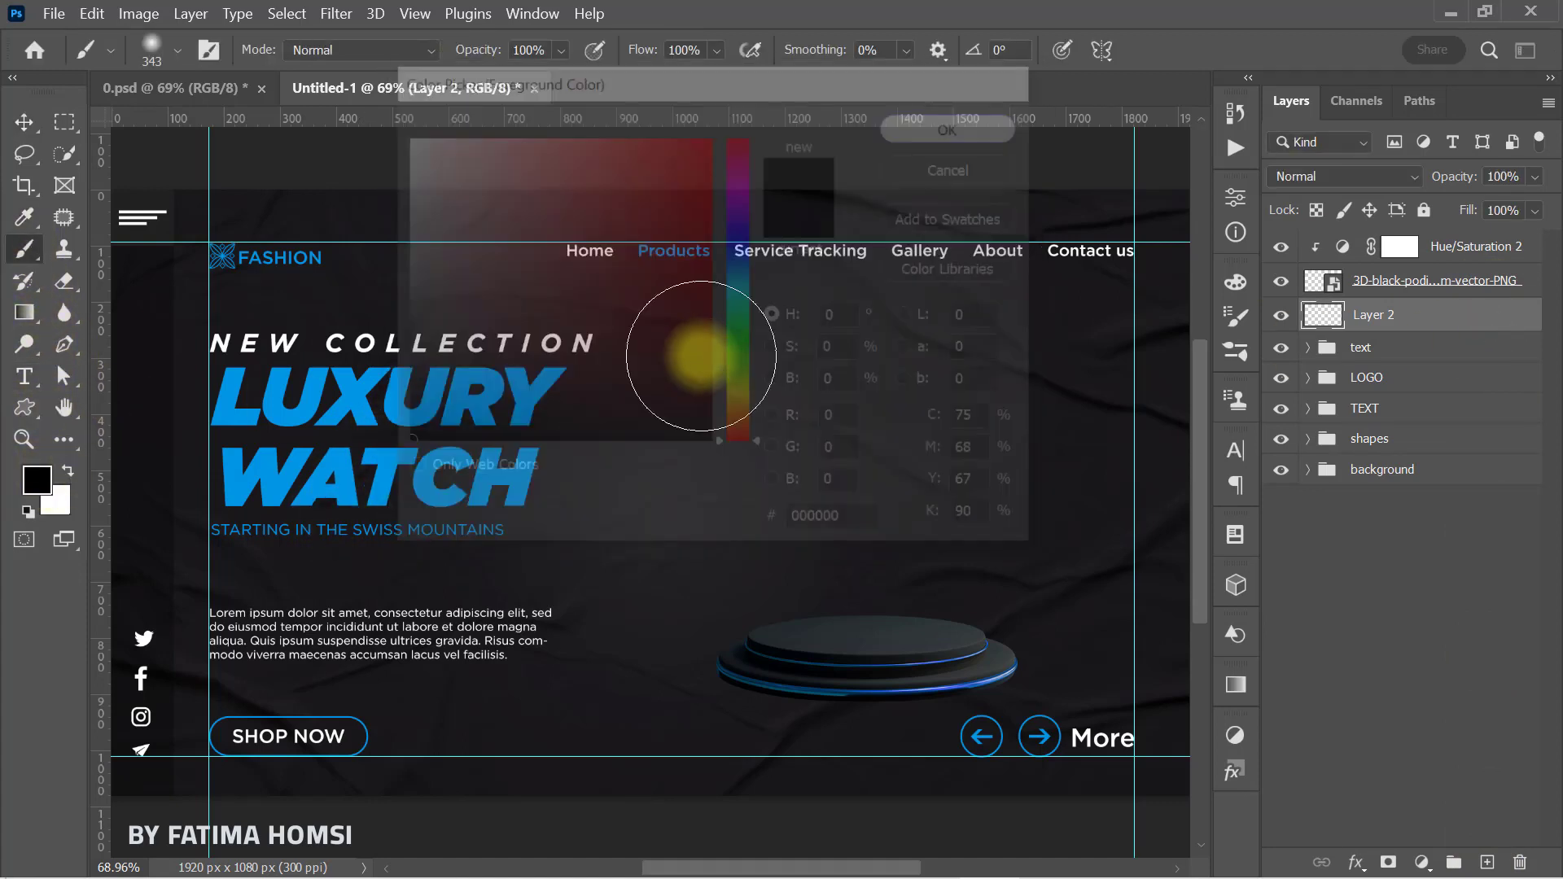
right_click(757, 436)
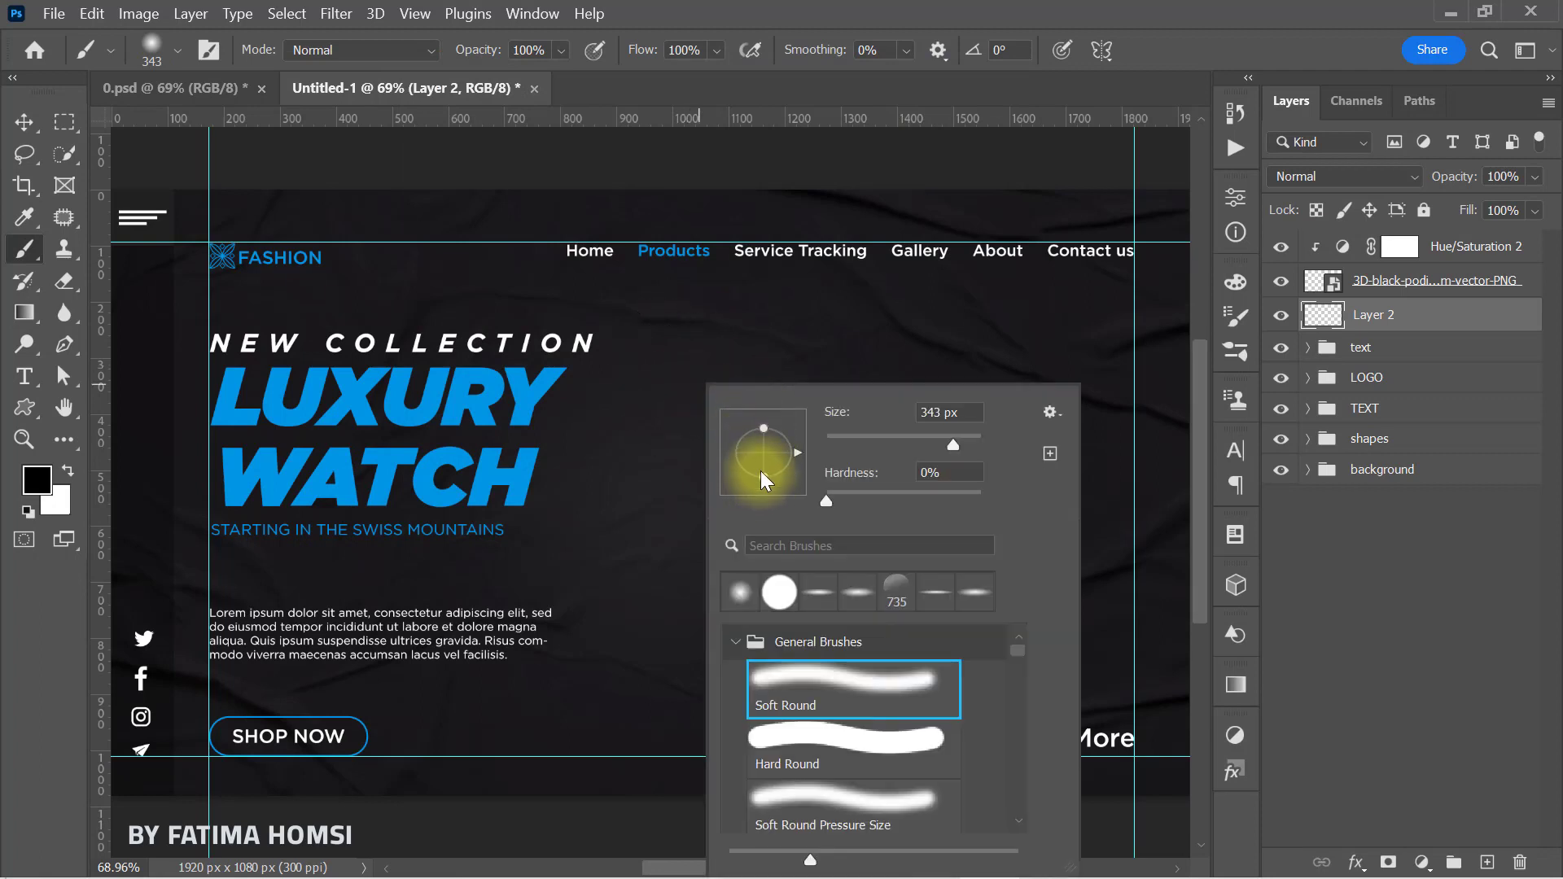
click(1340, 316)
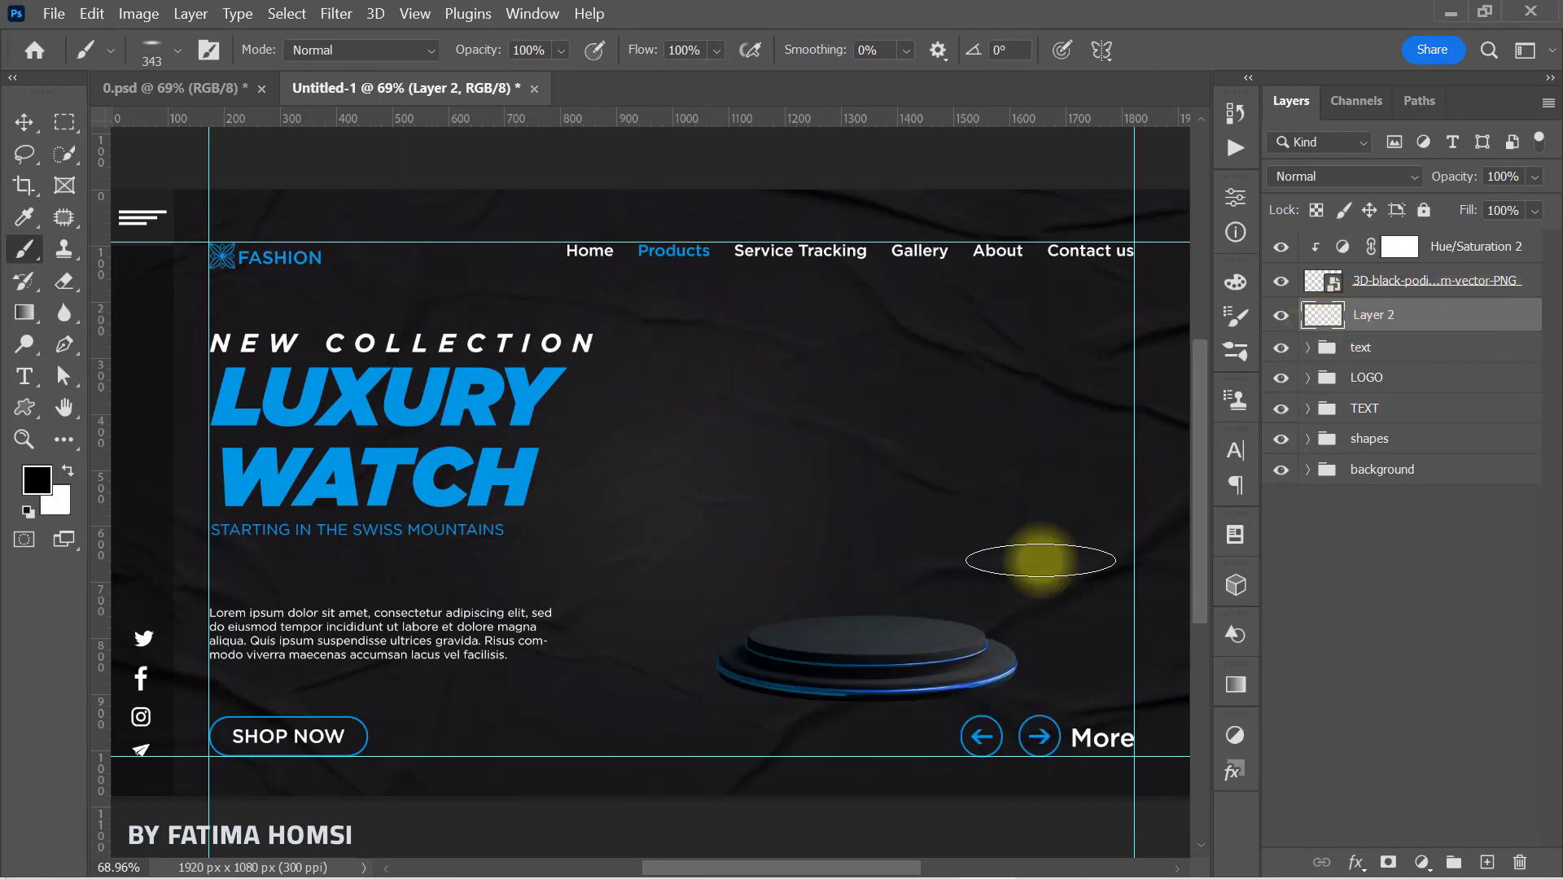
alt+drag(879, 587, 973, 588)
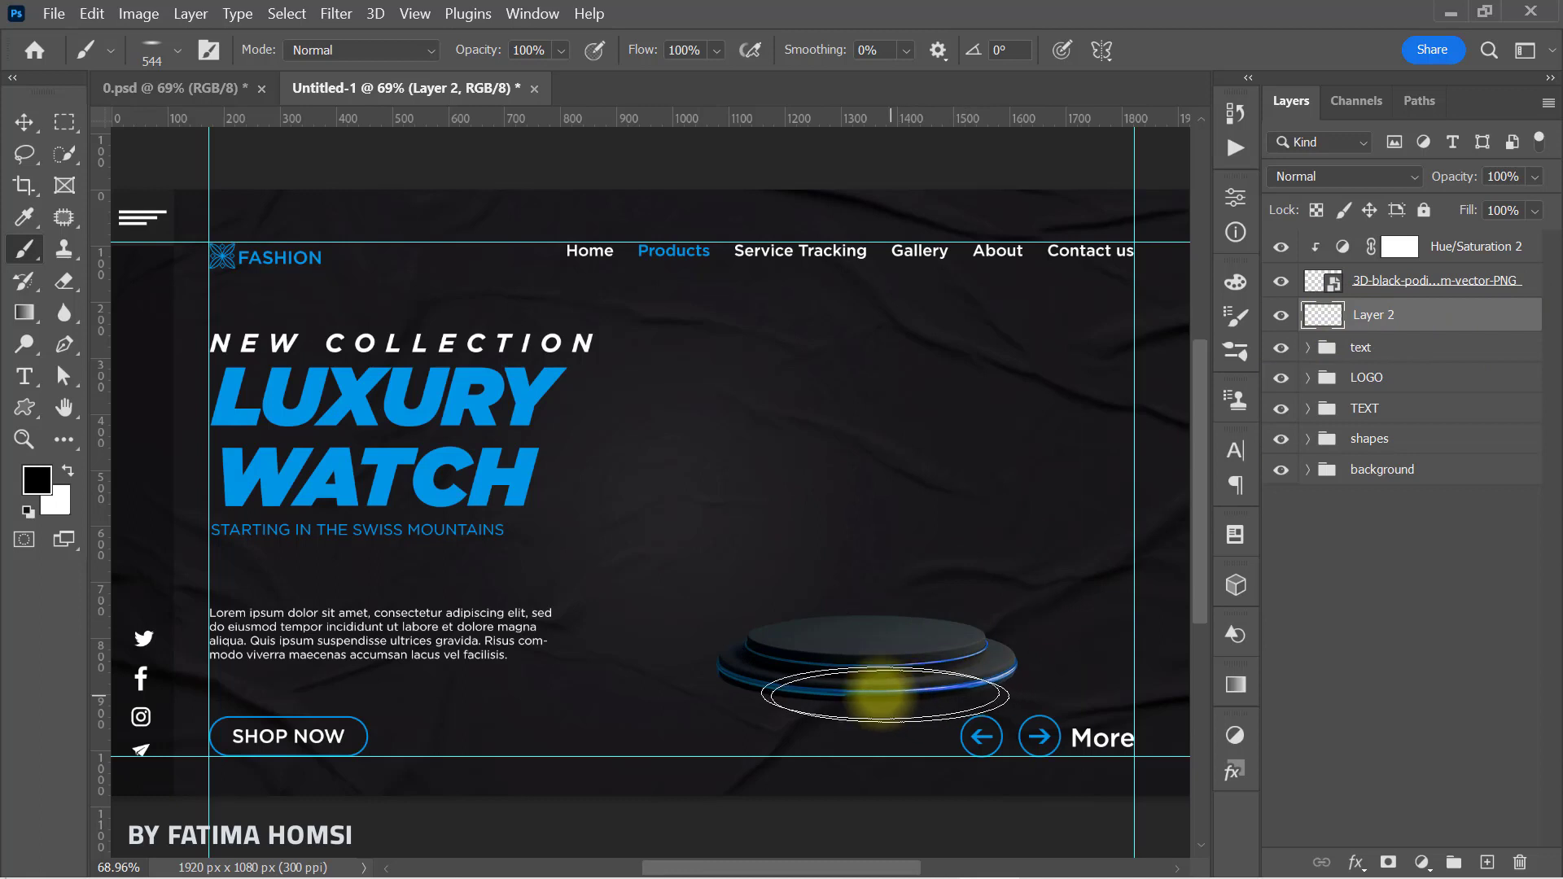
Widen the podium's shadow to 103.91% and shift it slightly up so it sits evenly beneath the podium.
key(ctrl+t)
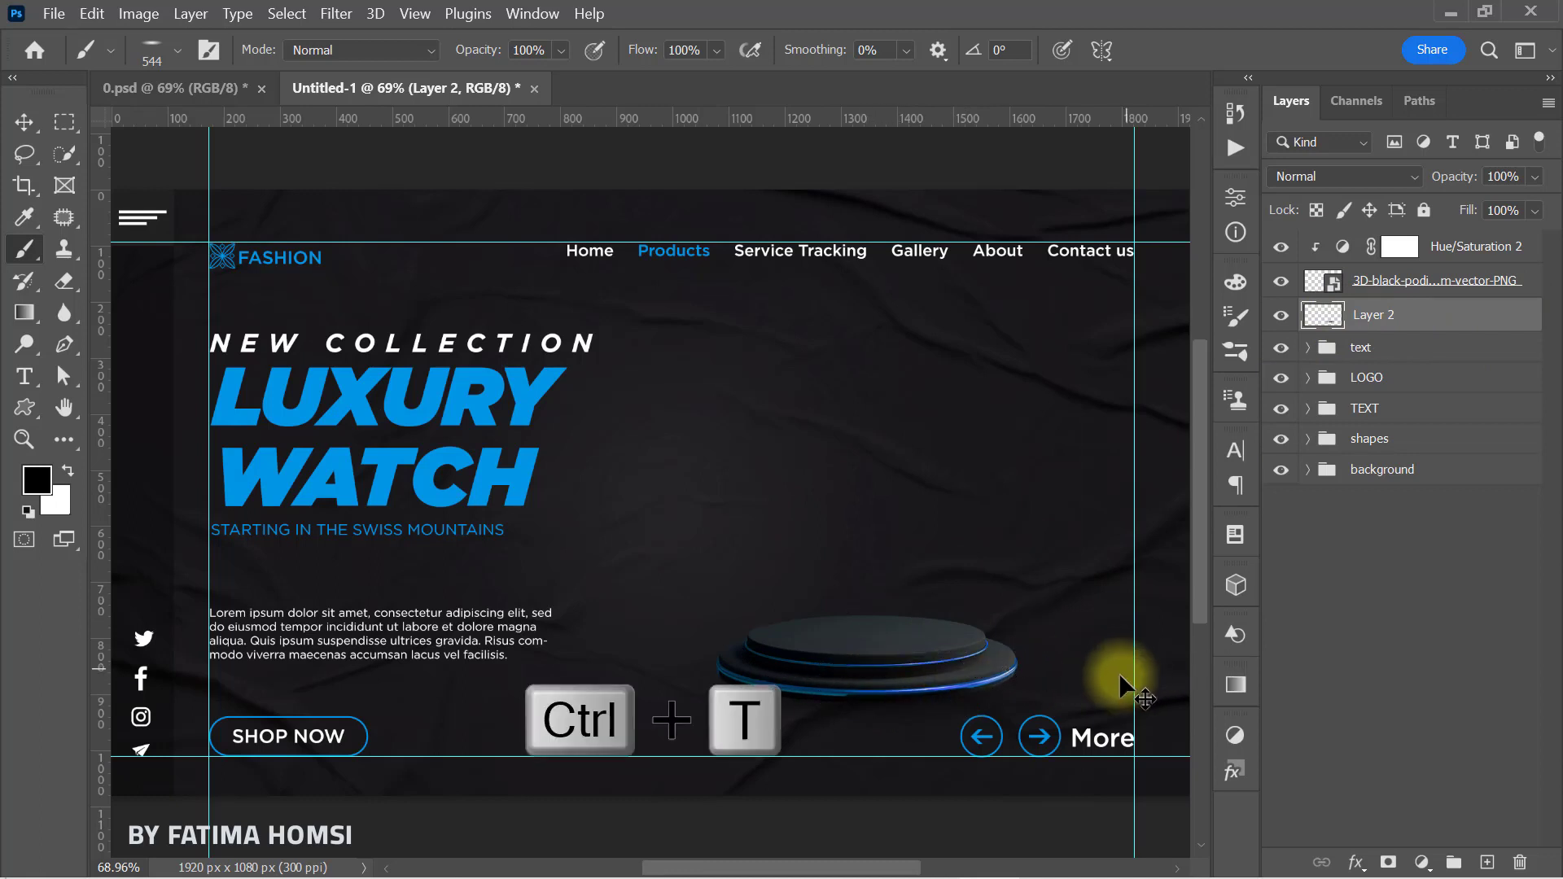
drag(1115, 686, 1118, 688)
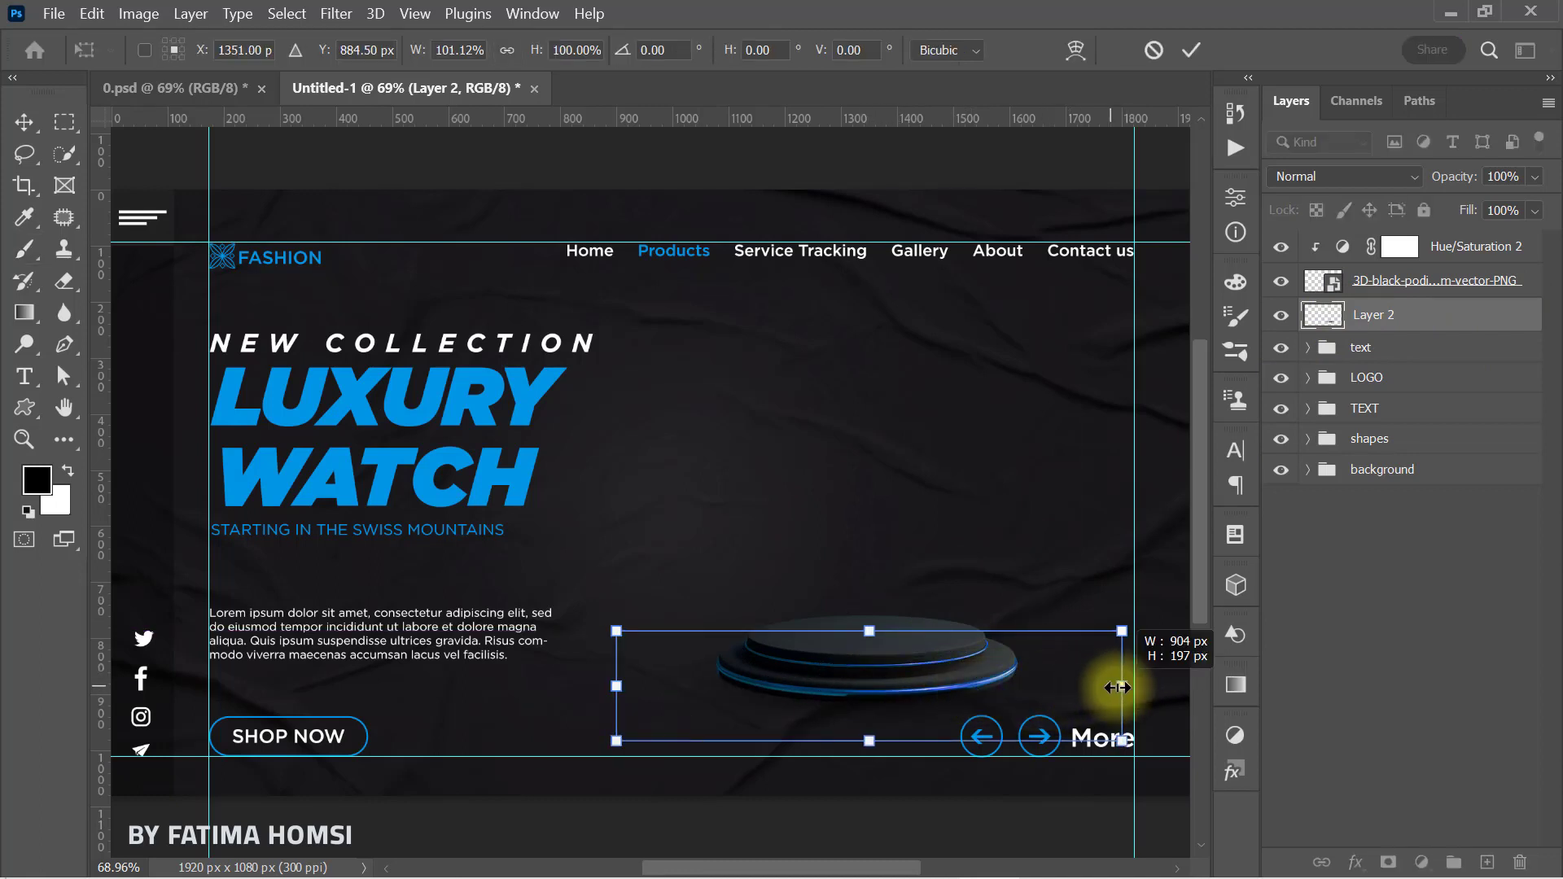
shift+drag(617, 687, 603, 688)
drag(852, 677, 851, 673)
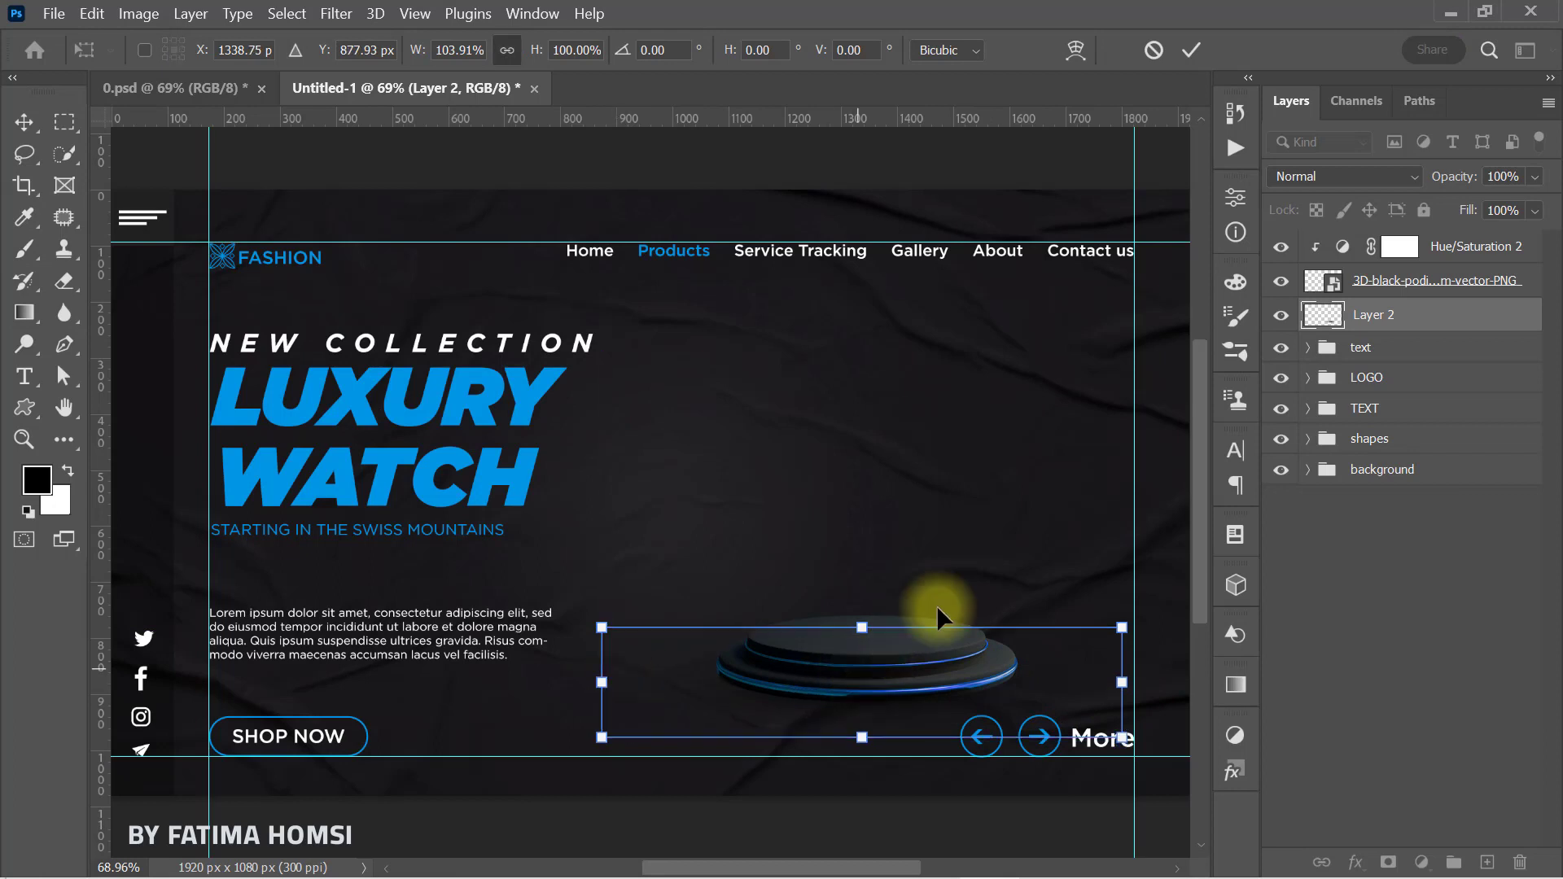
click(1188, 52)
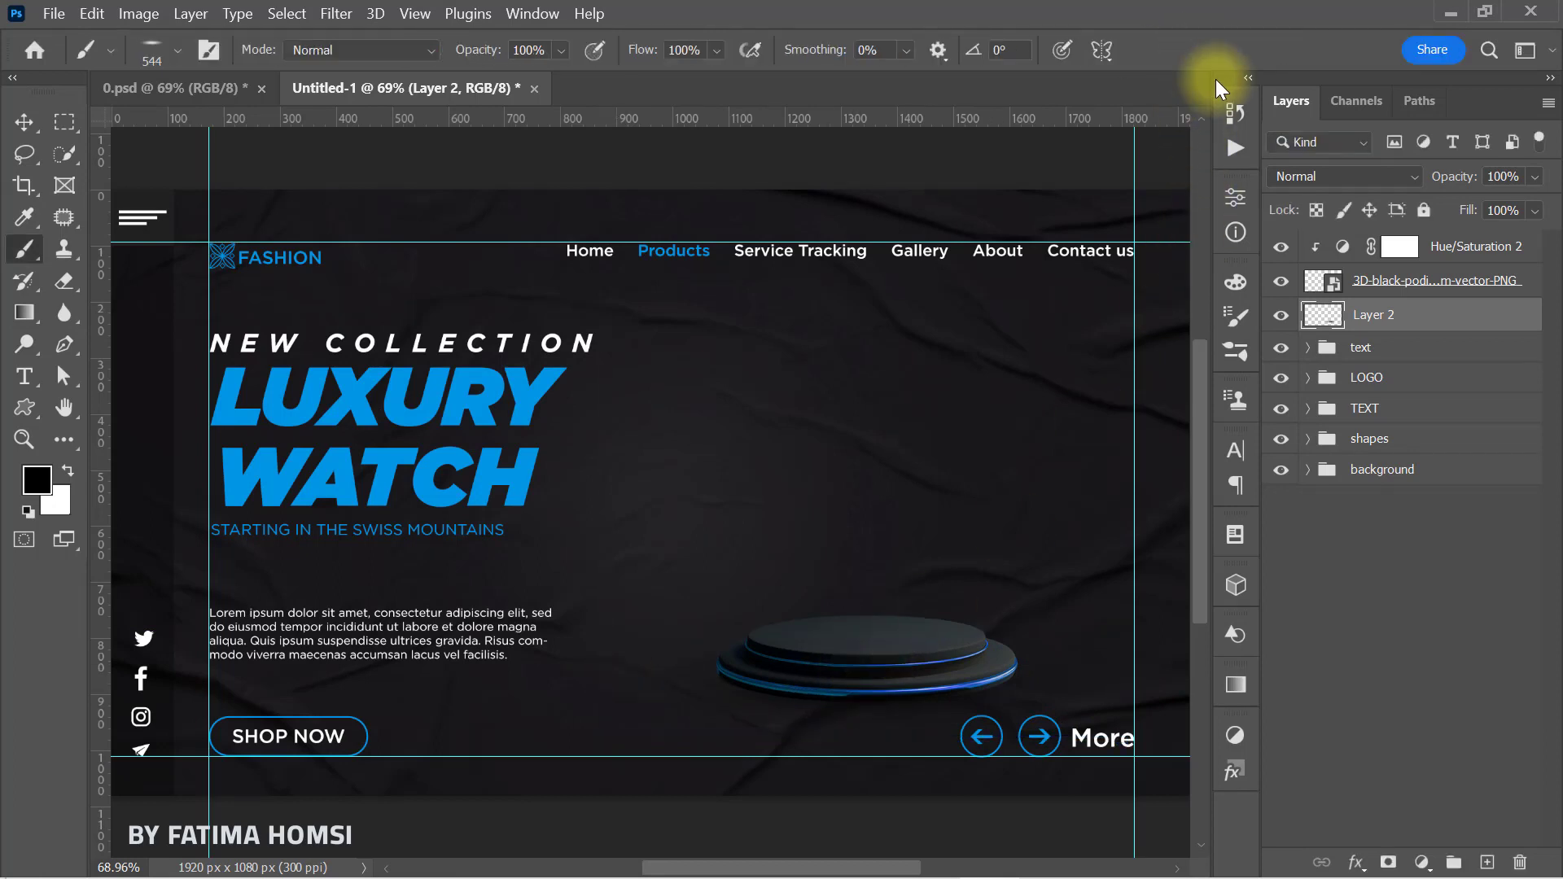
Group the podium, its shadow and its Hue/Saturation adjustment, and name the group podium.
shift+click(1482, 253)
key(ctrl+g)
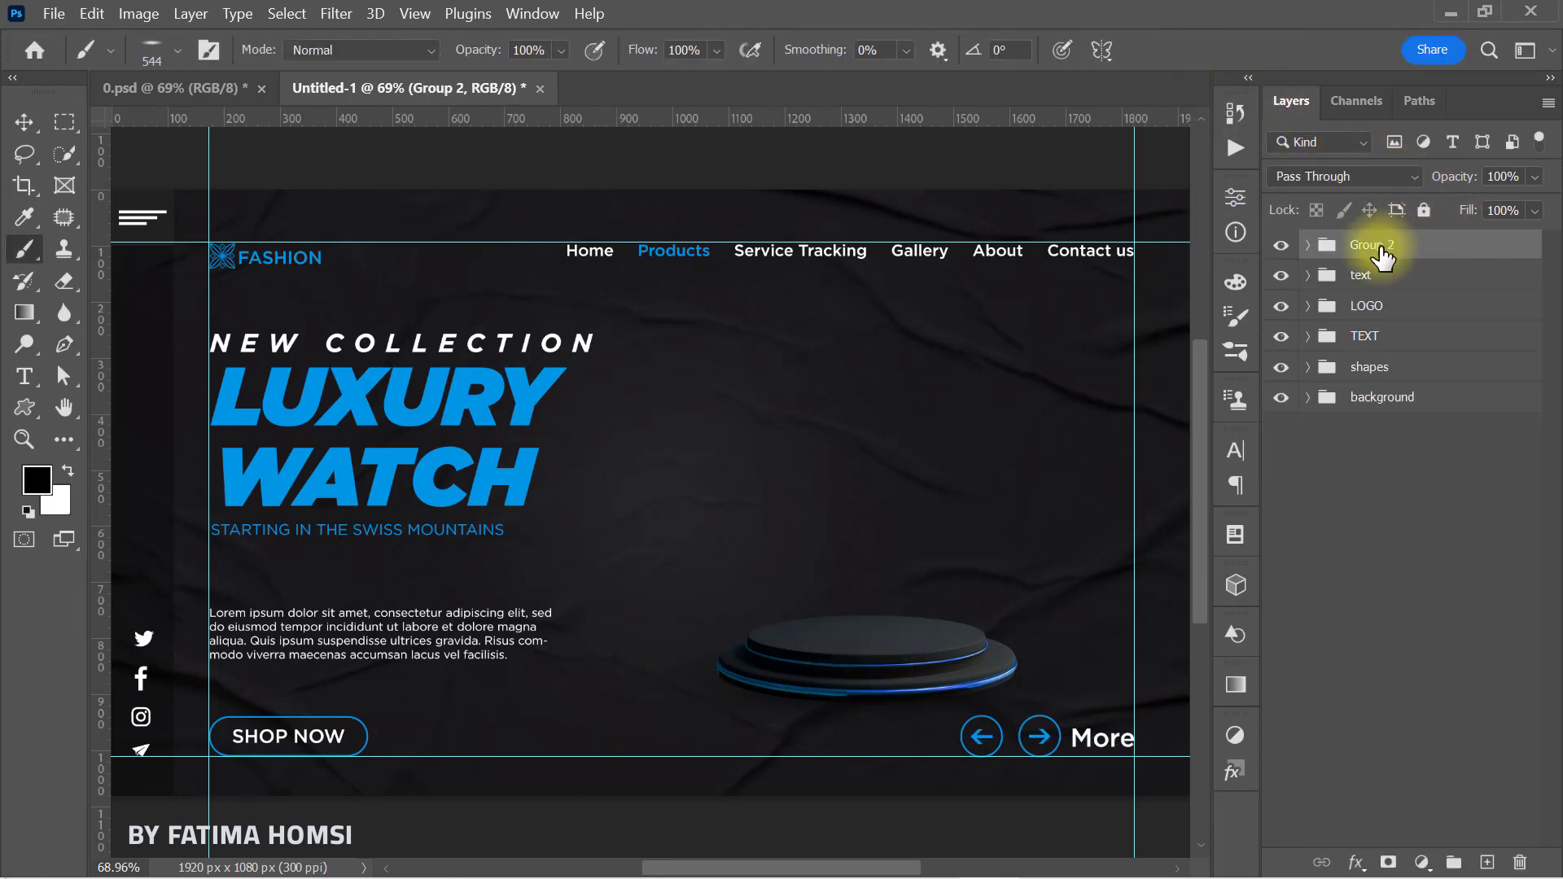
double_click(1366, 249)
text(podium)
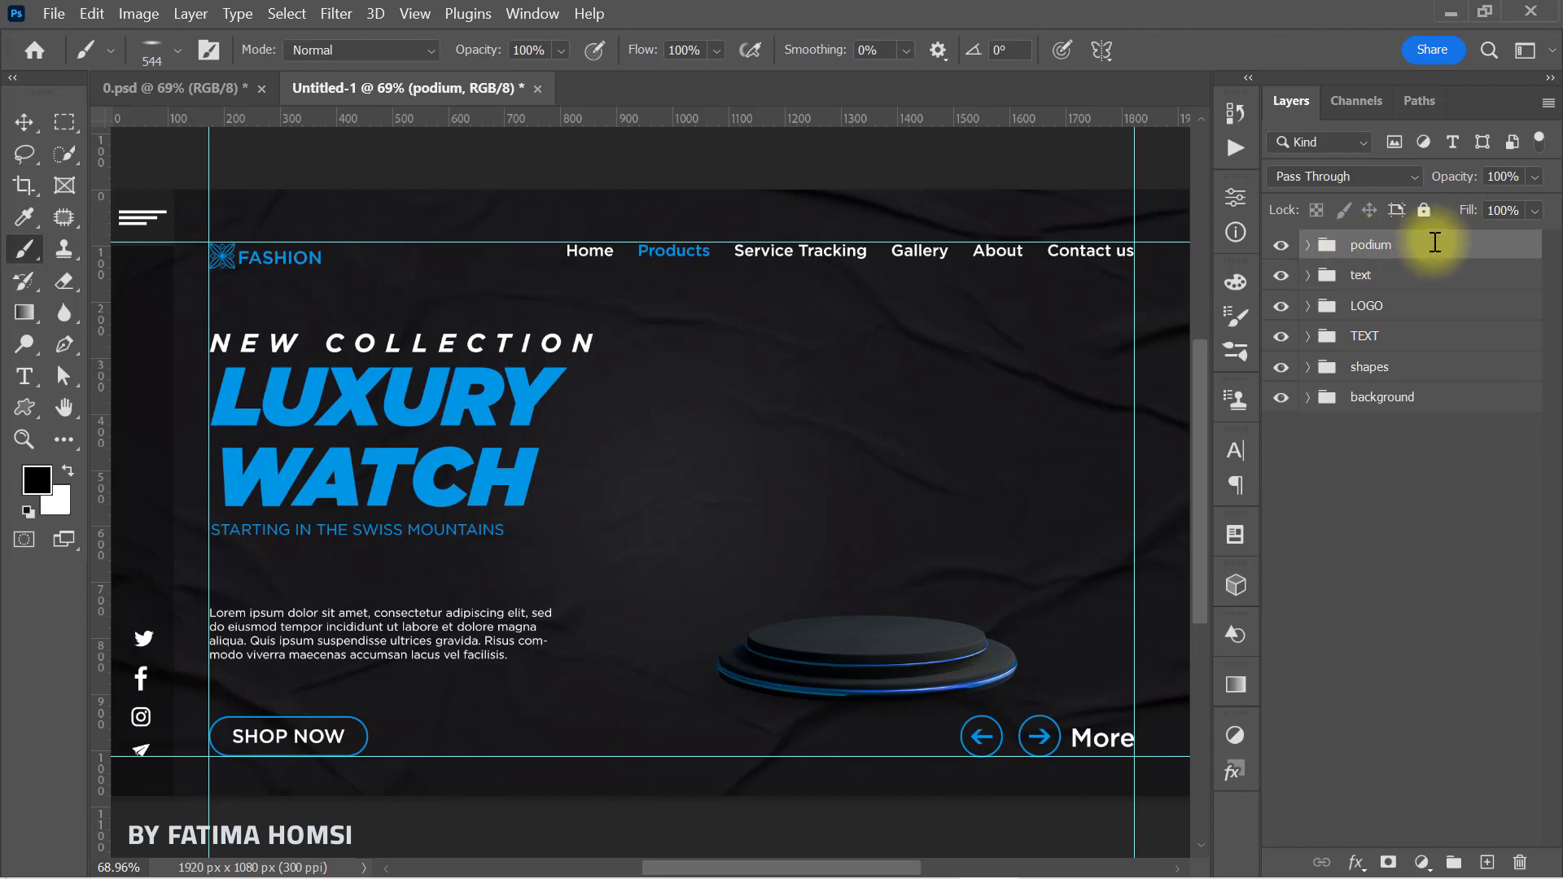
Place the Casio Edifice watch image from the Wristwatch 1 folder, scaled to 24.60% and standing centred on the podium.
click(1443, 10)
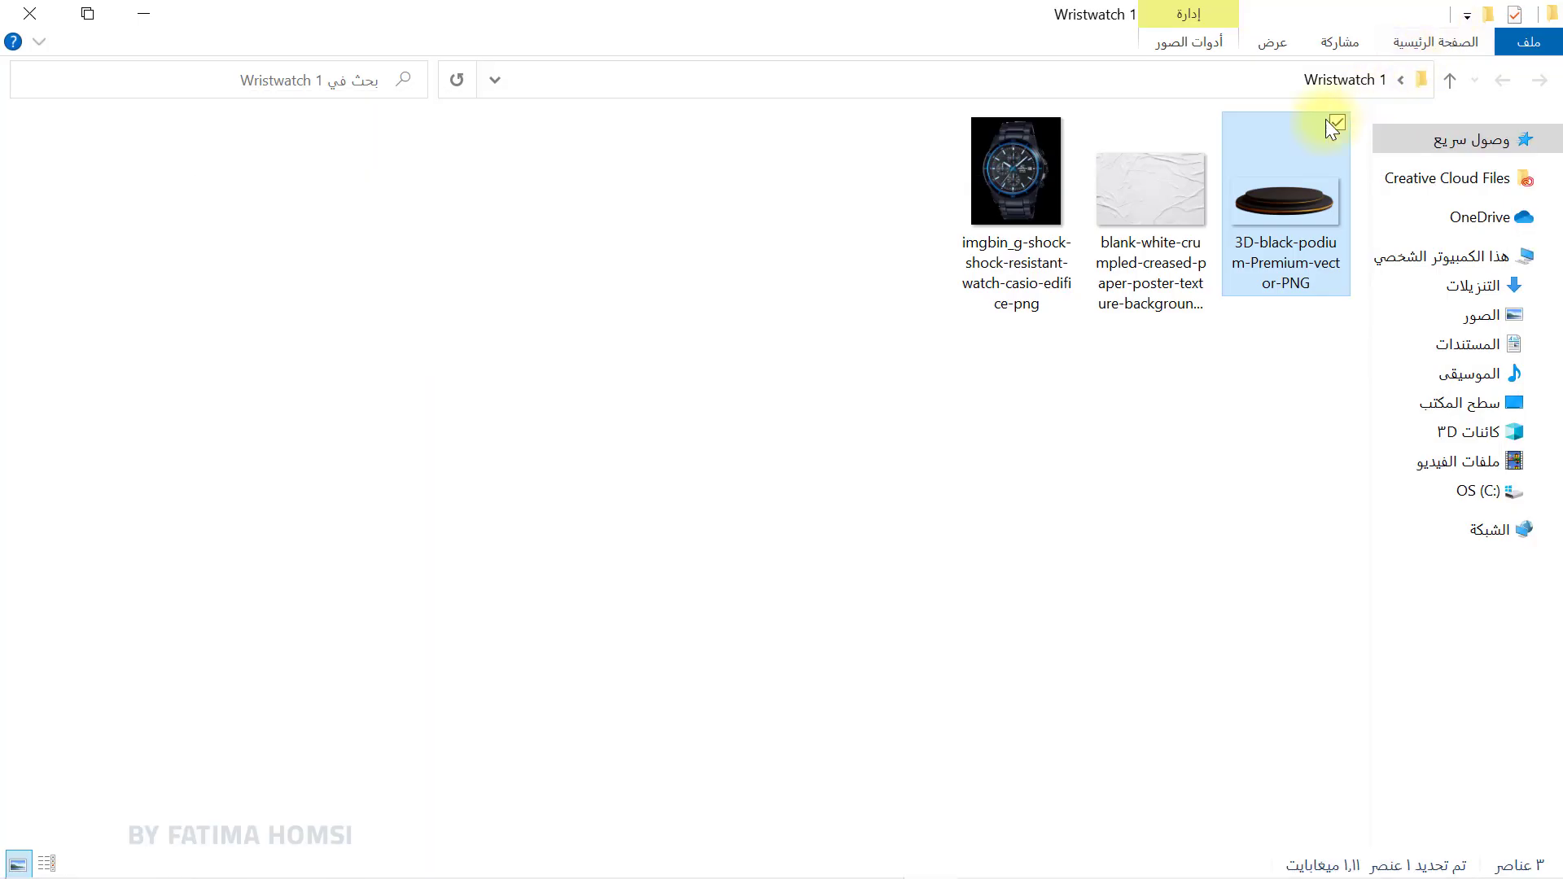
drag(1010, 188, 886, 614)
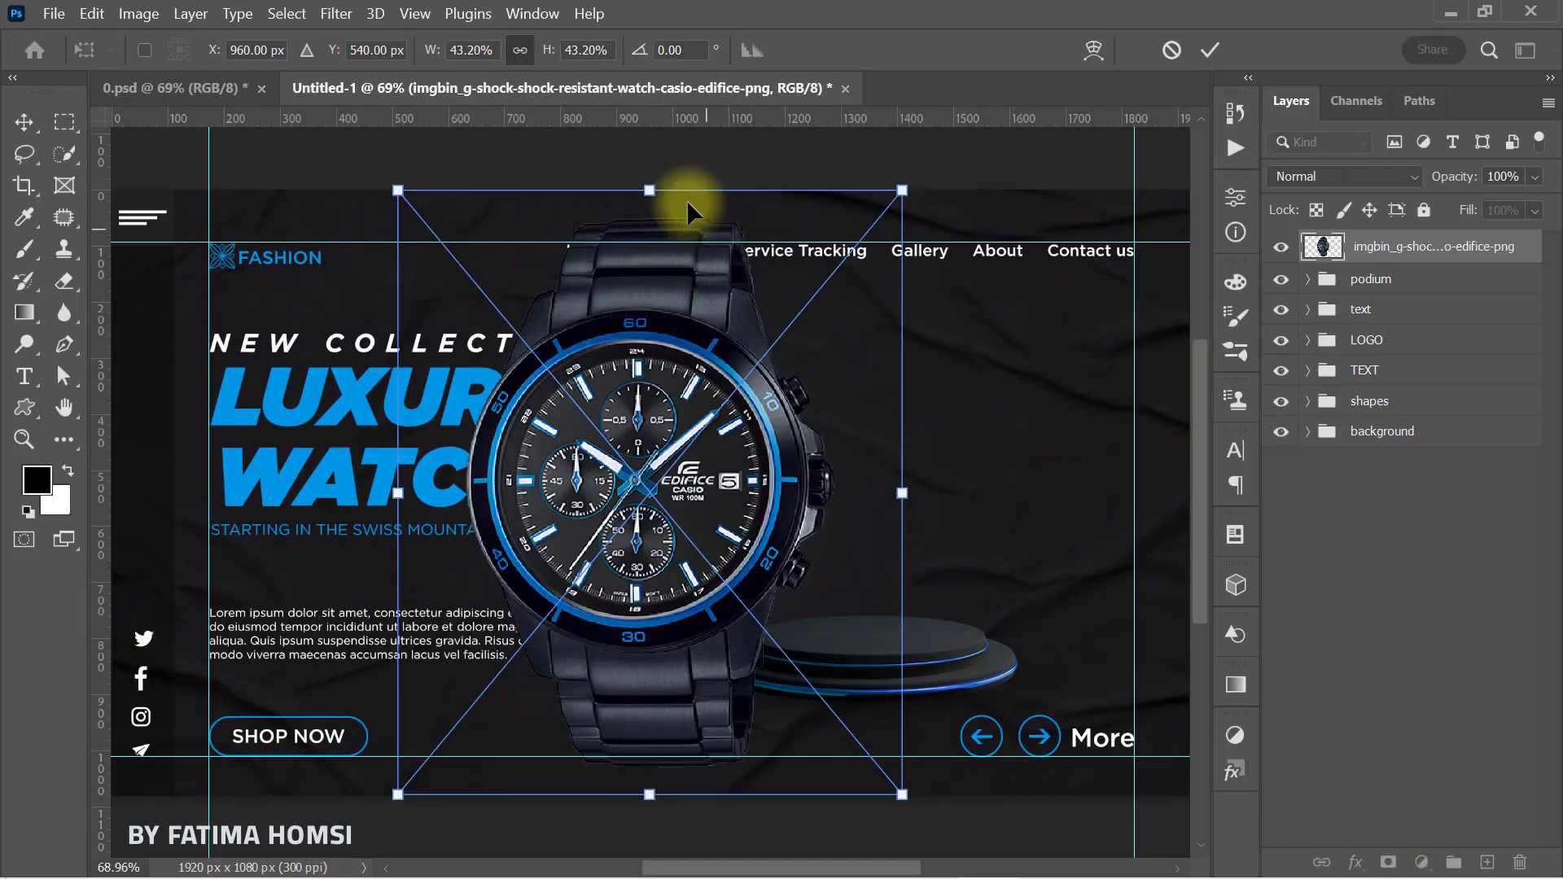
drag(648, 190, 638, 307)
drag(643, 428, 855, 426)
drag(857, 320, 859, 335)
drag(855, 395, 858, 394)
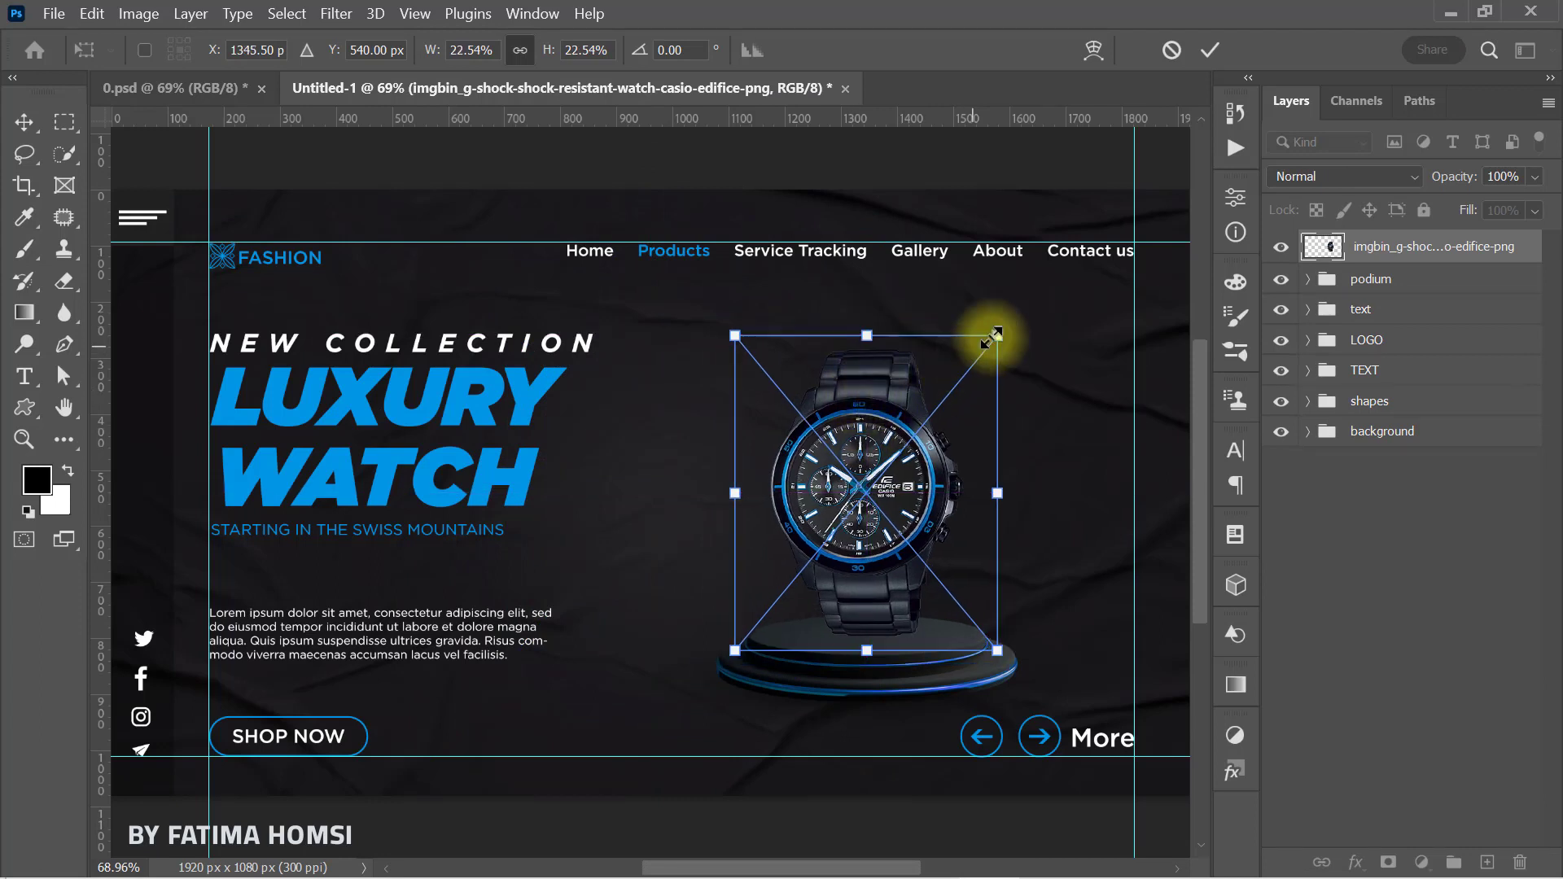
drag(994, 336, 1014, 325)
drag(827, 449, 828, 442)
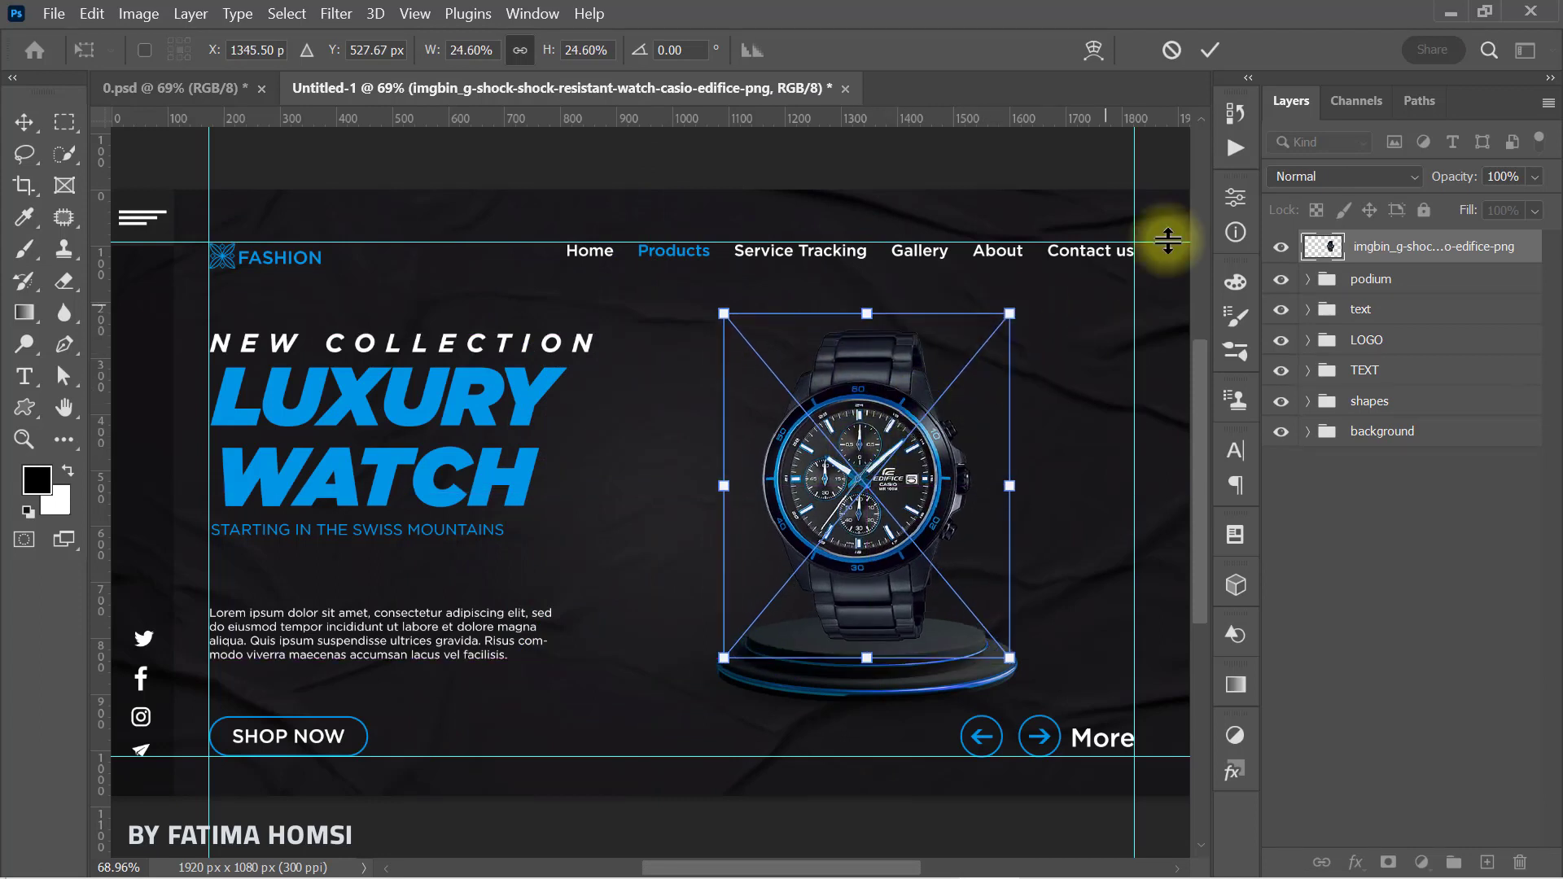
click(1208, 51)
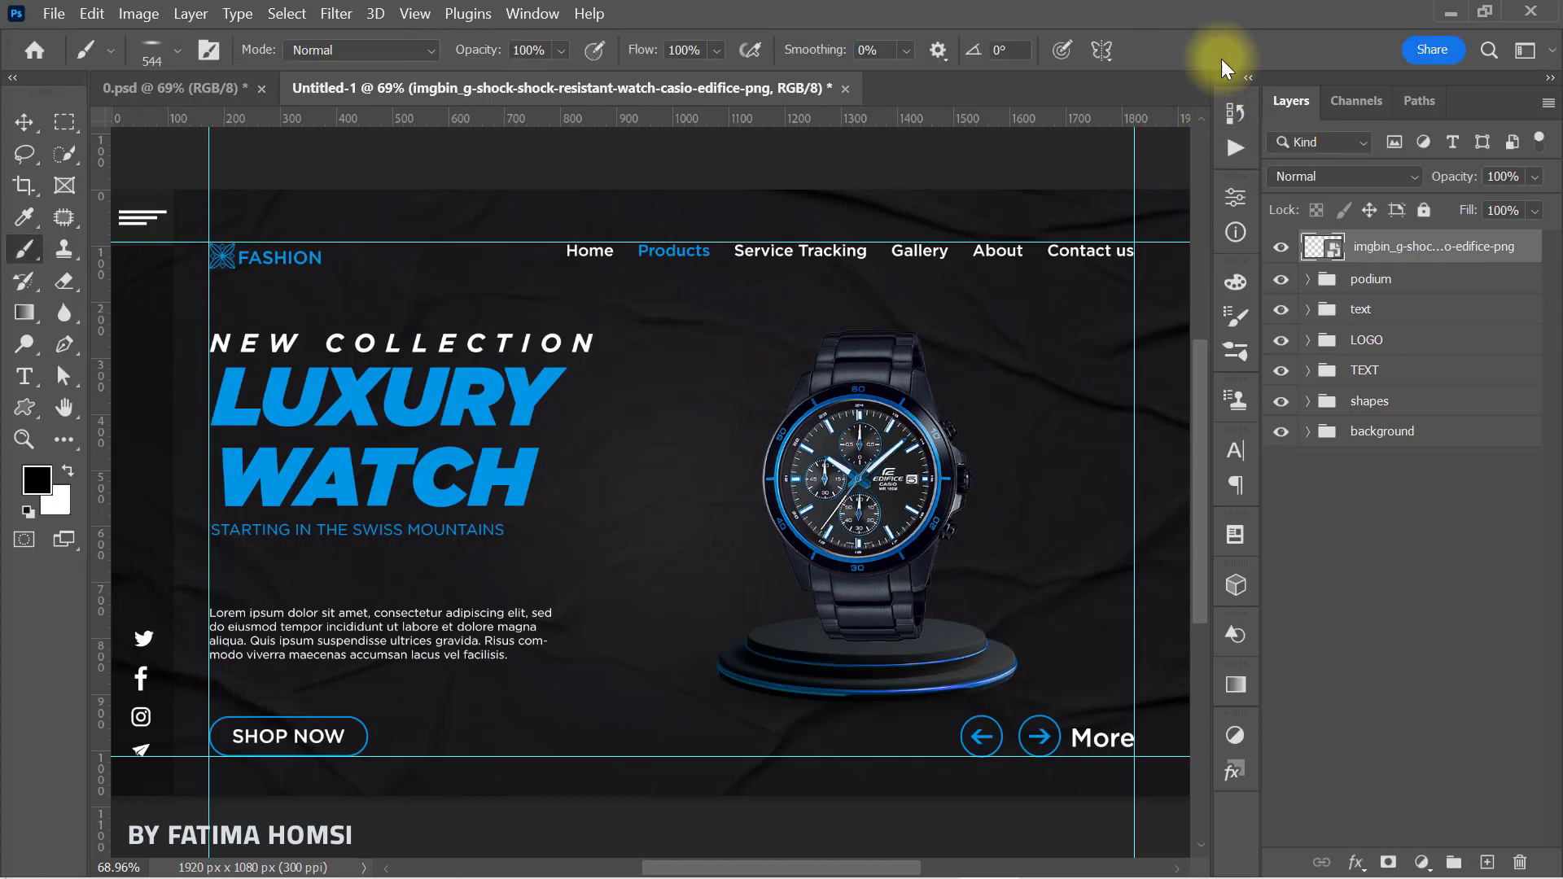
Add a new layer between the watch and the podium group and paint a soft flattened 366 px black shadow under the watch.
click(1394, 280)
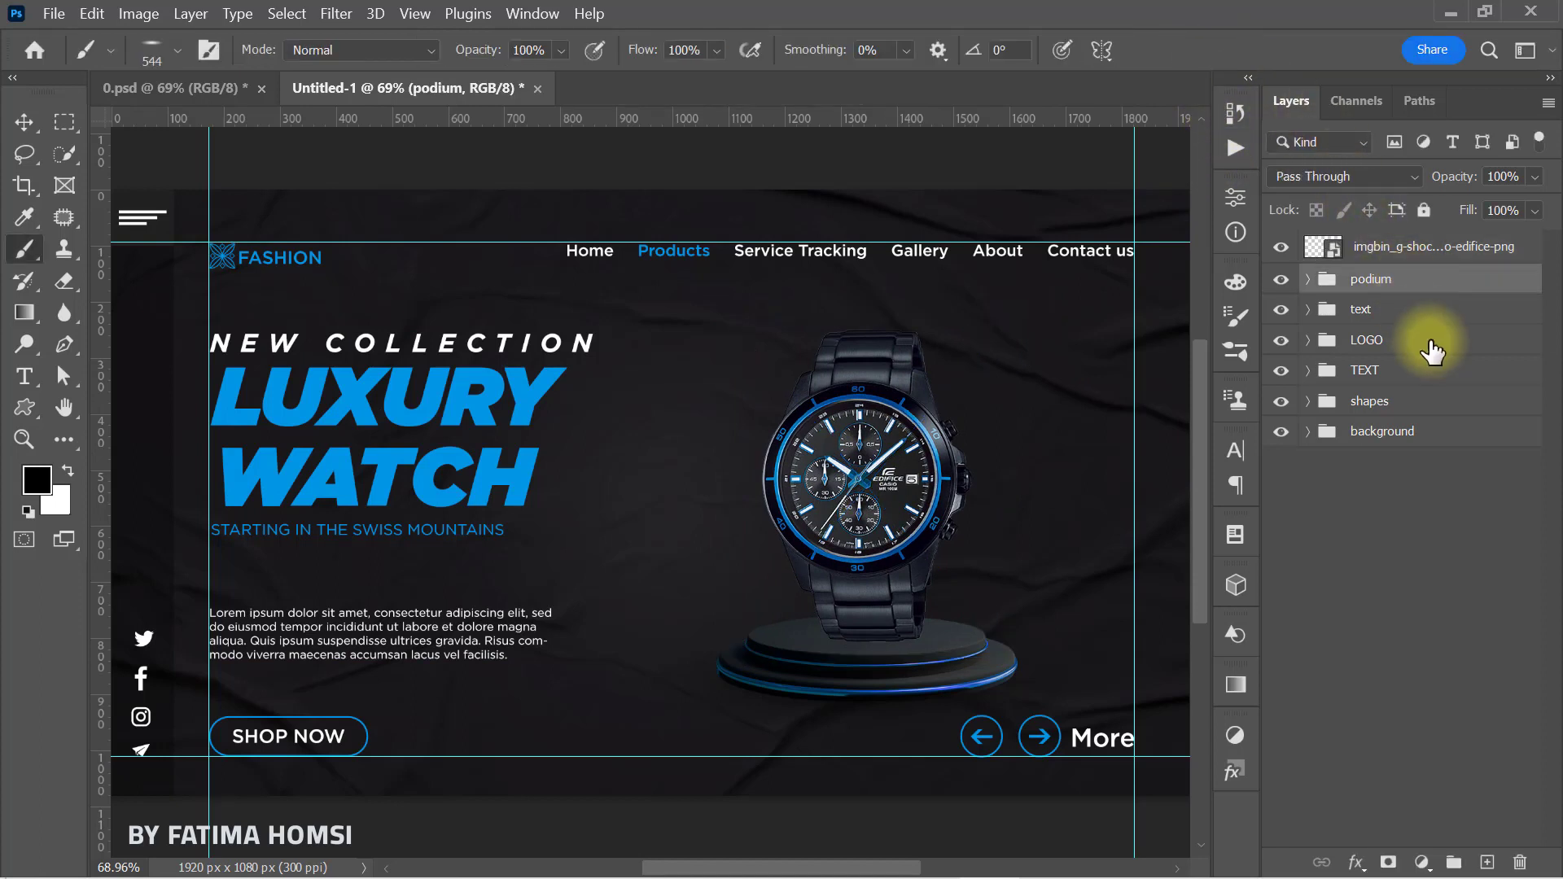
click(1487, 862)
alt+right_click(847, 637)
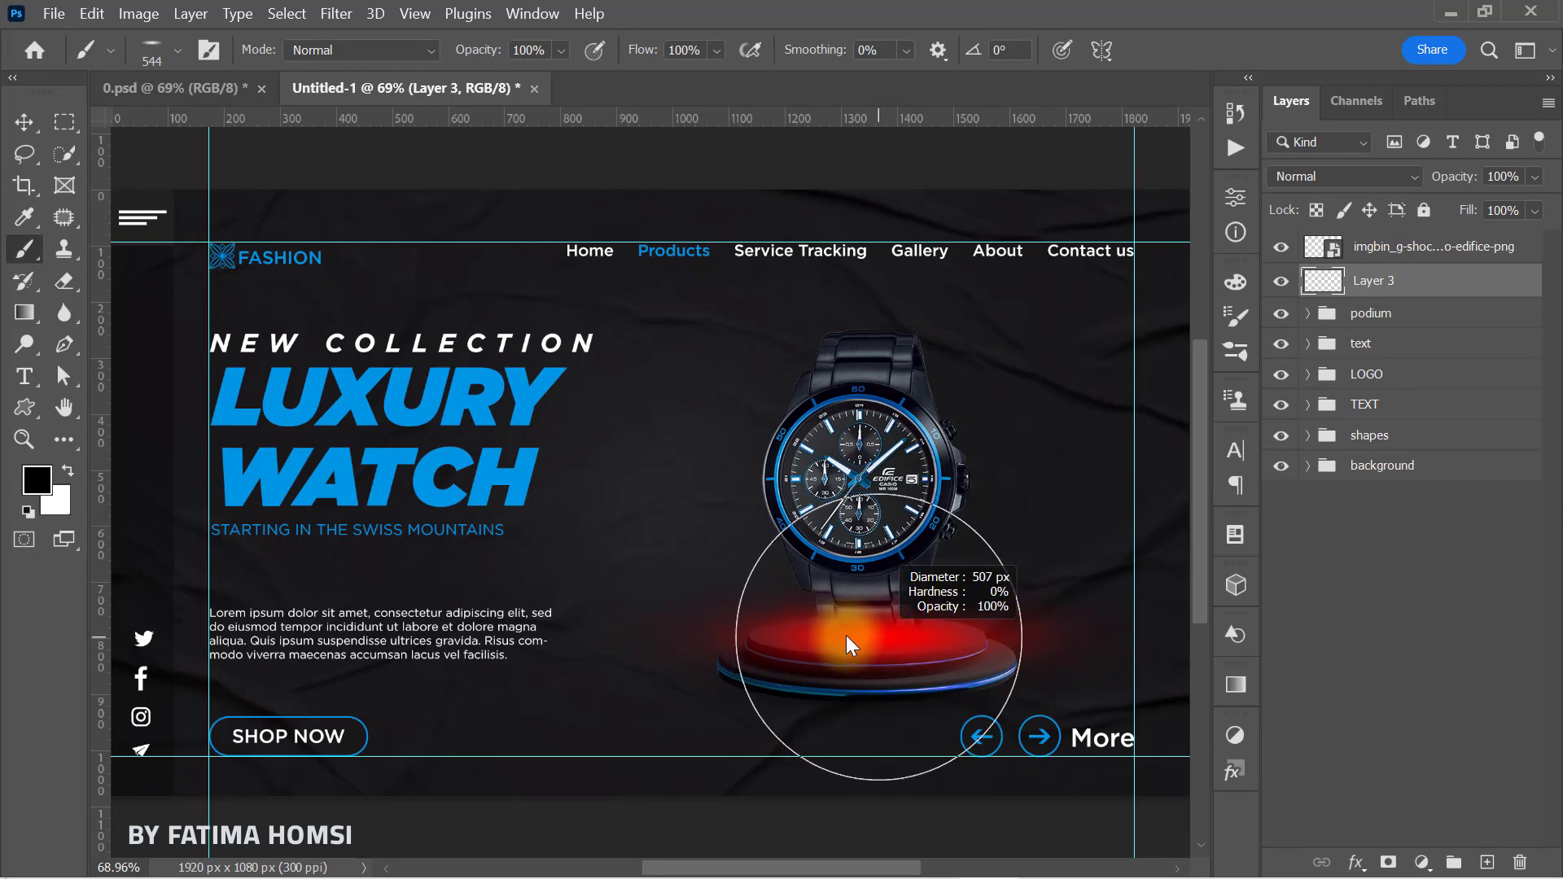
drag(847, 635, 805, 636)
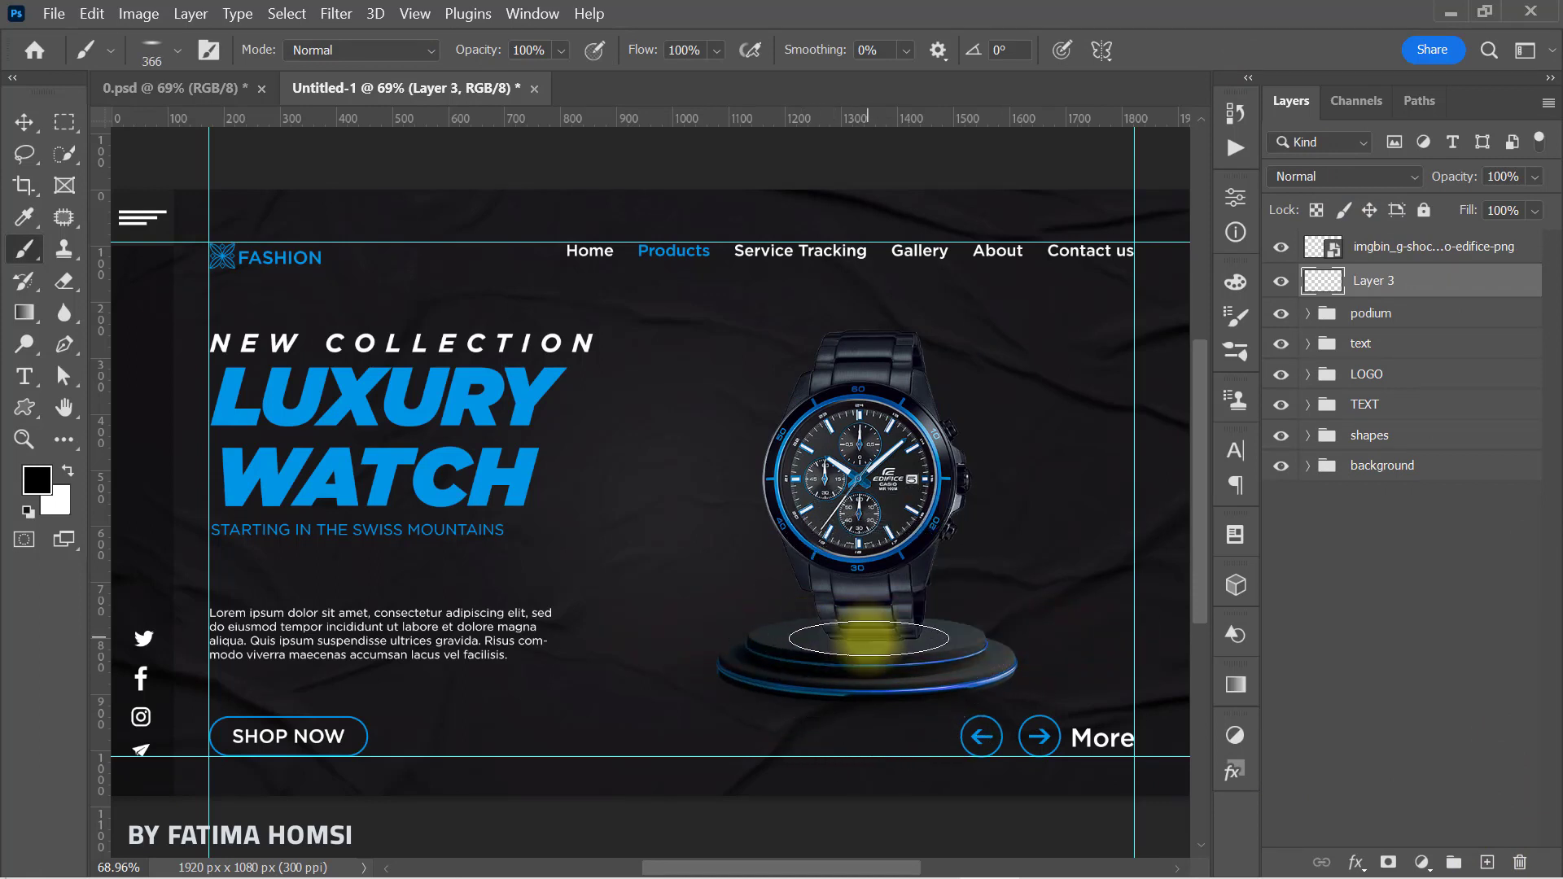
Reduce the watch shadow's height to 81.20% and position it on the podium's upper surface under the strap.
key(ctrl+t)
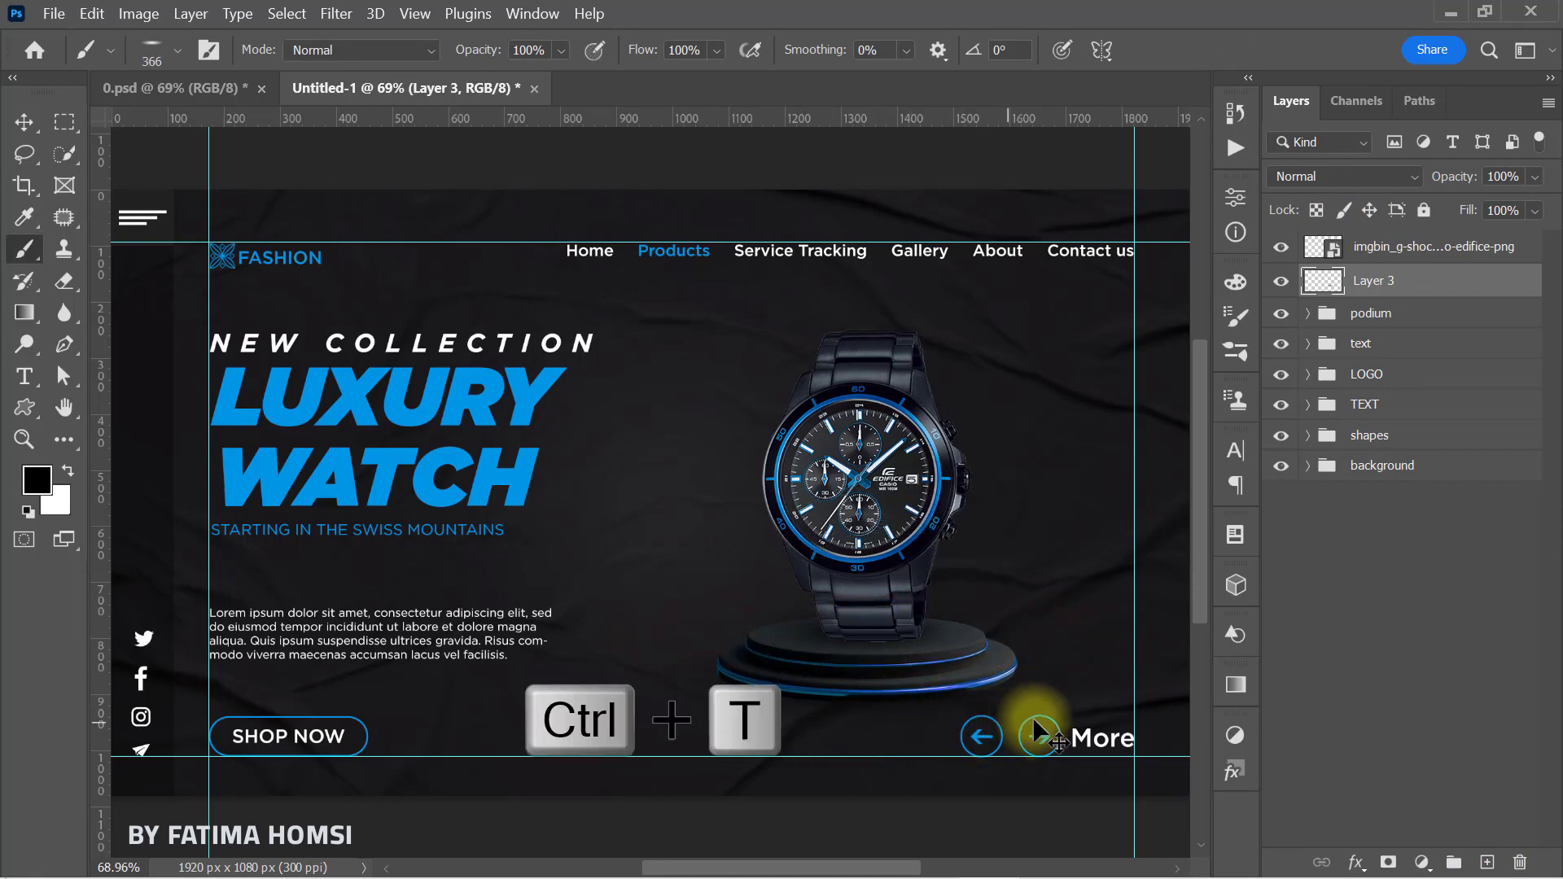
drag(872, 607, 878, 642)
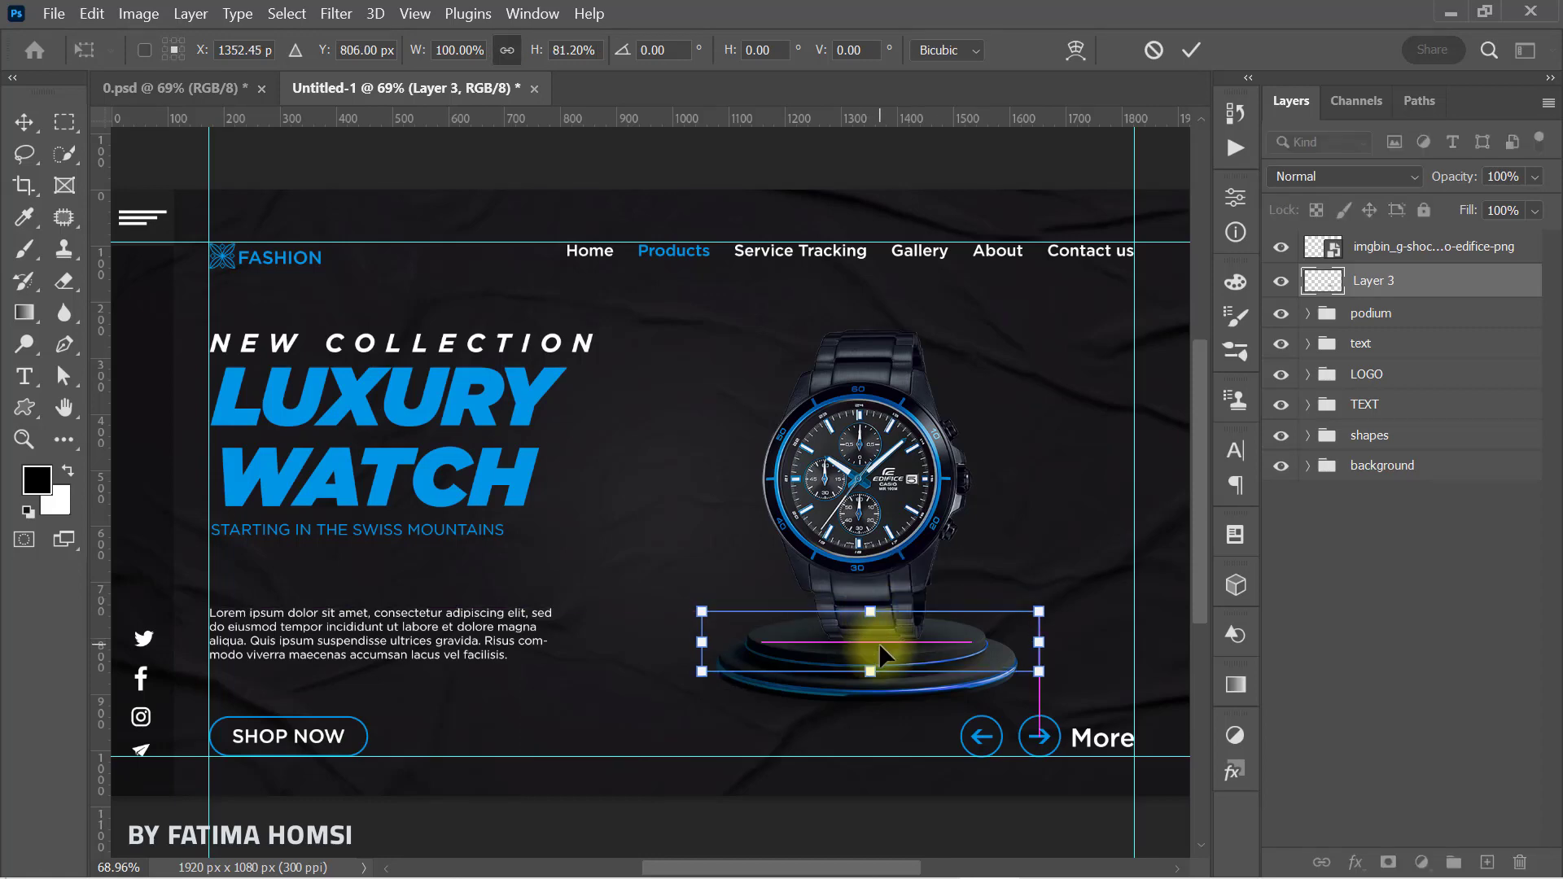
click(1188, 51)
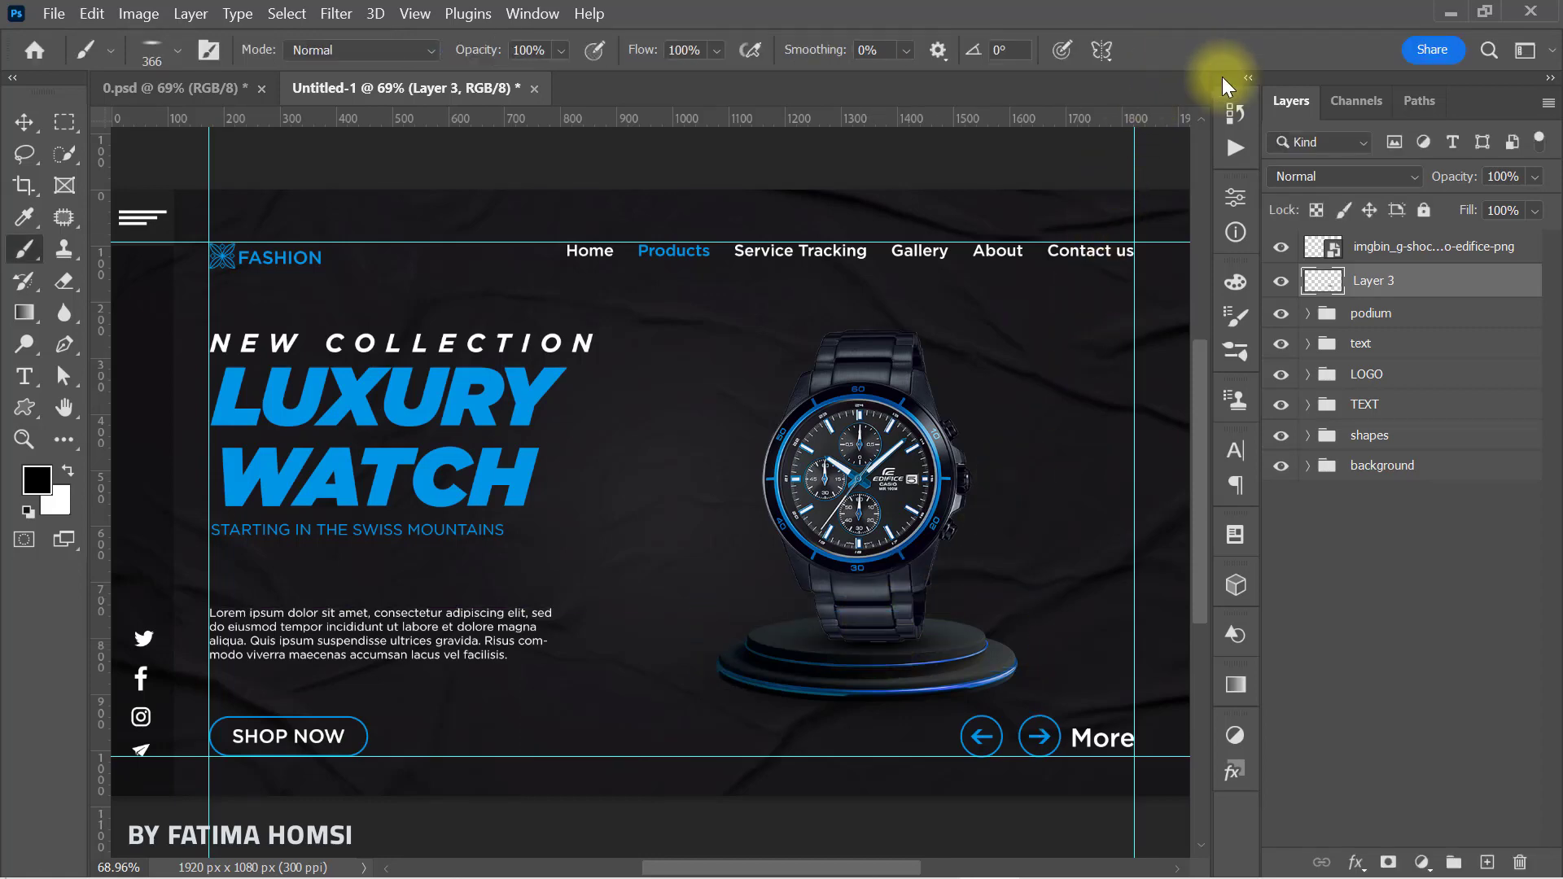
Add a Brightness/Contrast adjustment clipped to the watch layer with Brightness set to 60.
click(1381, 247)
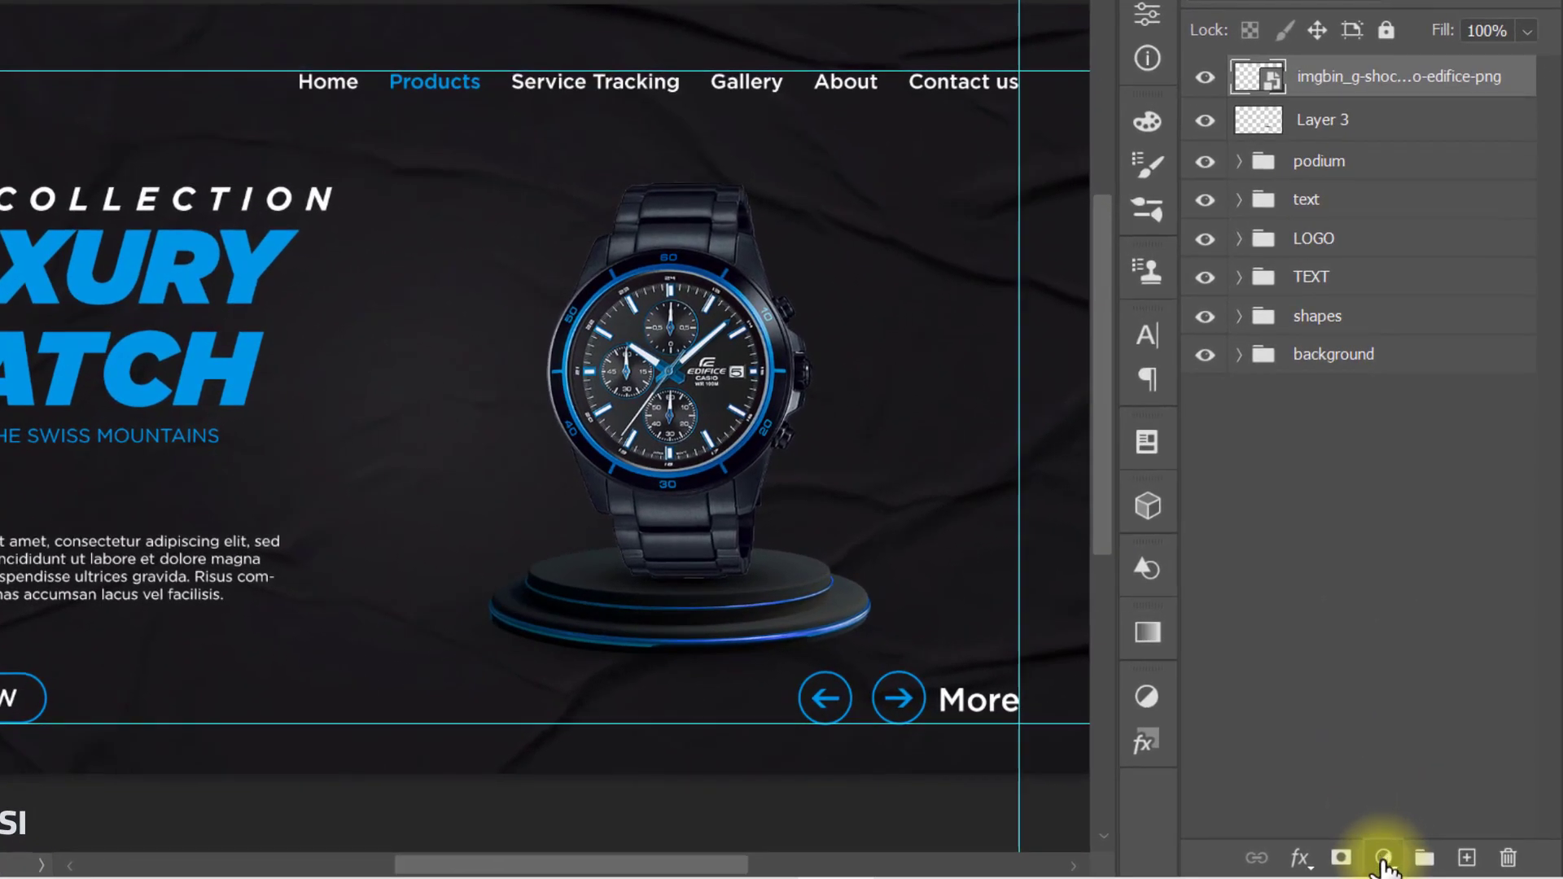
click(1384, 859)
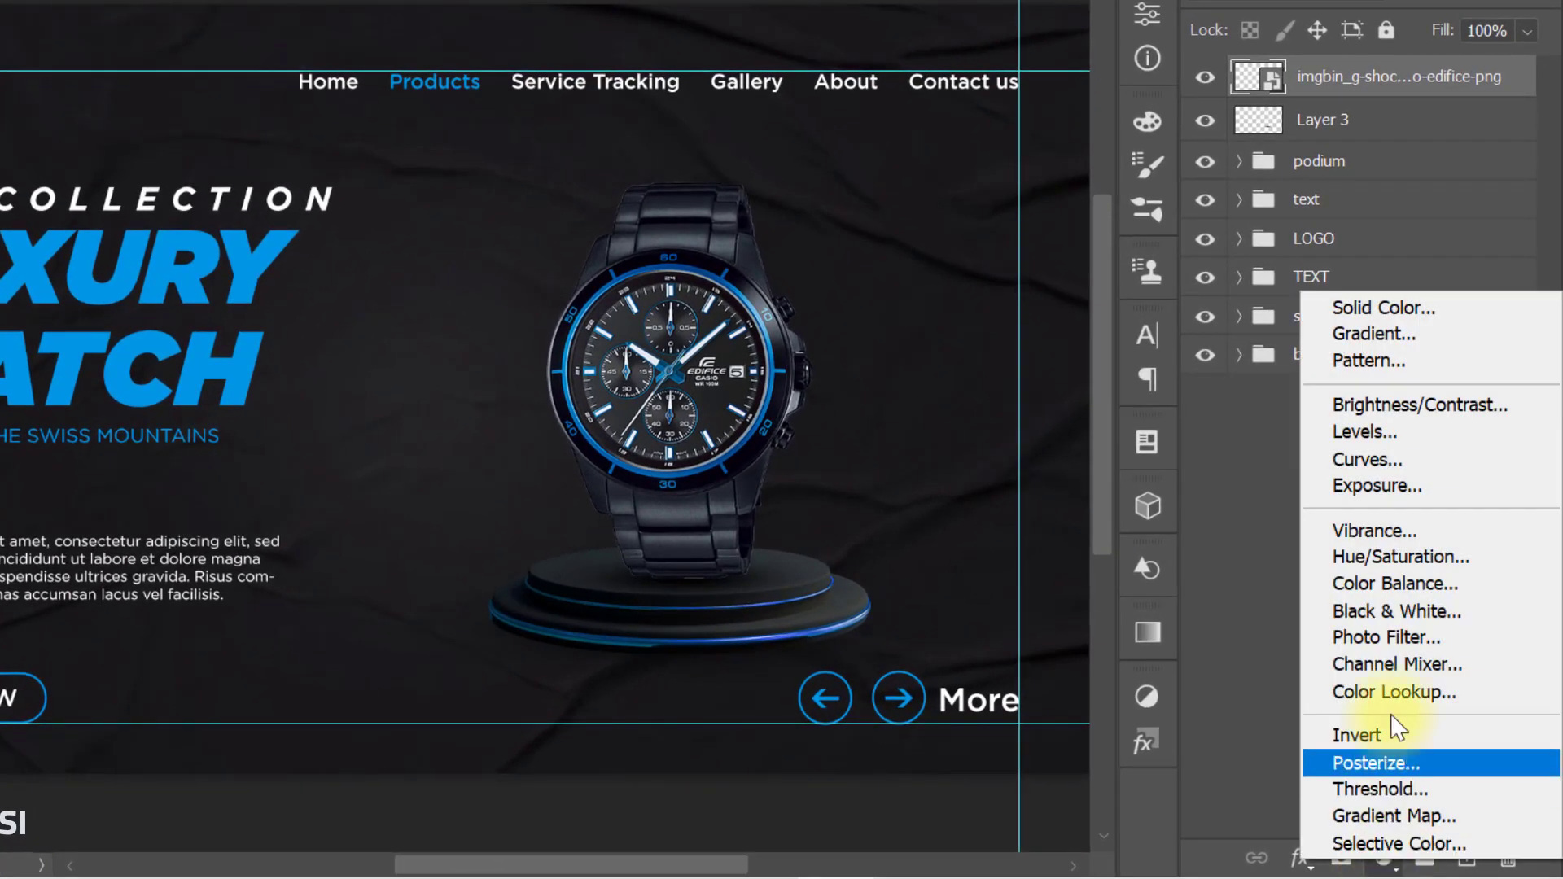
click(1449, 405)
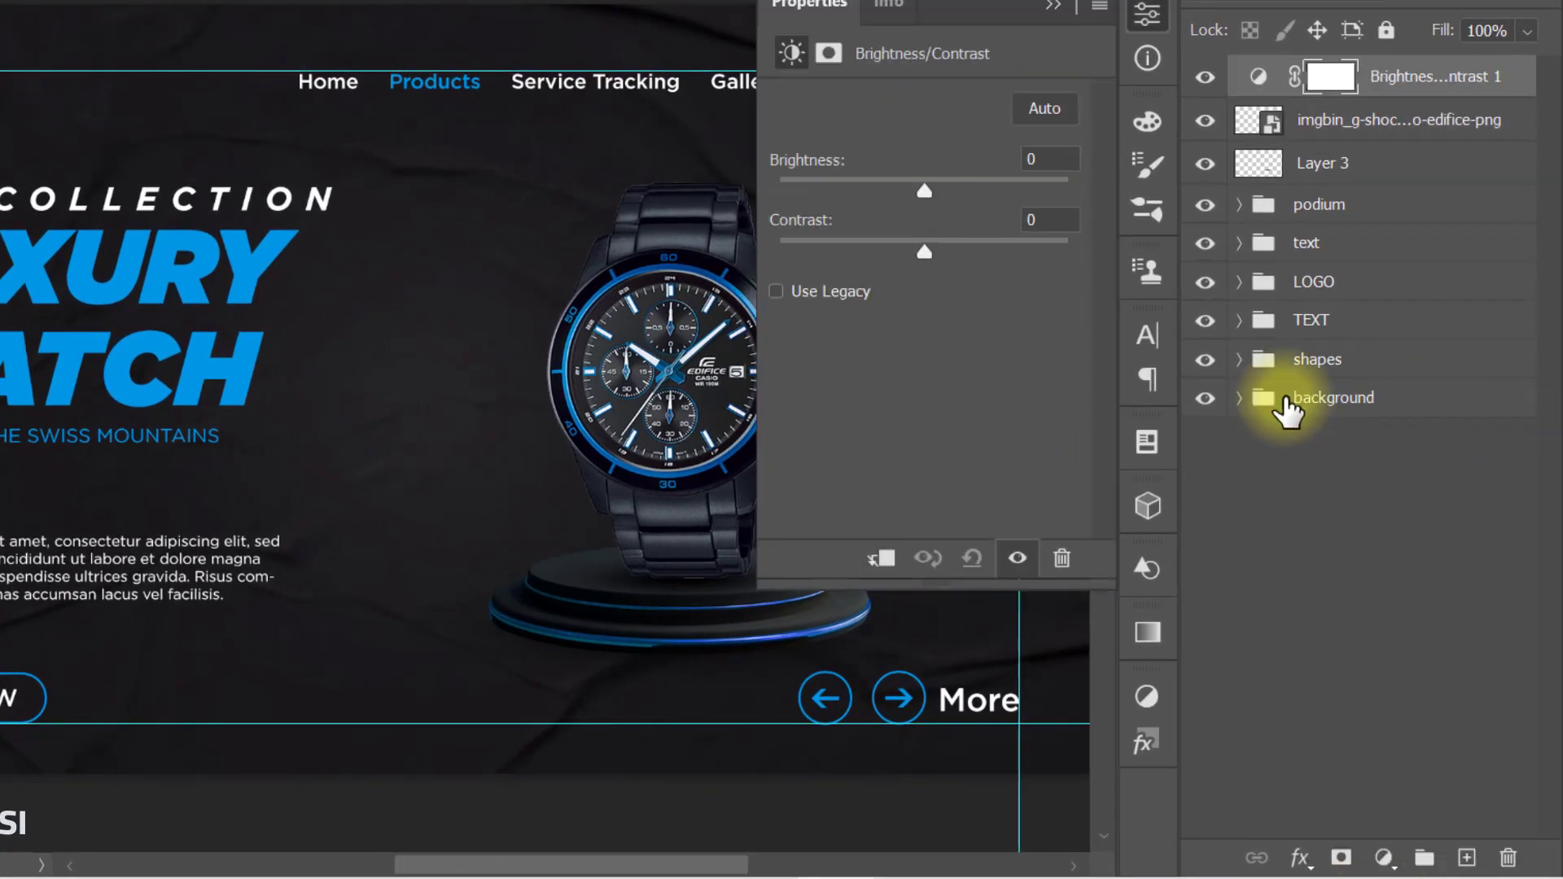
click(887, 562)
click(1044, 159)
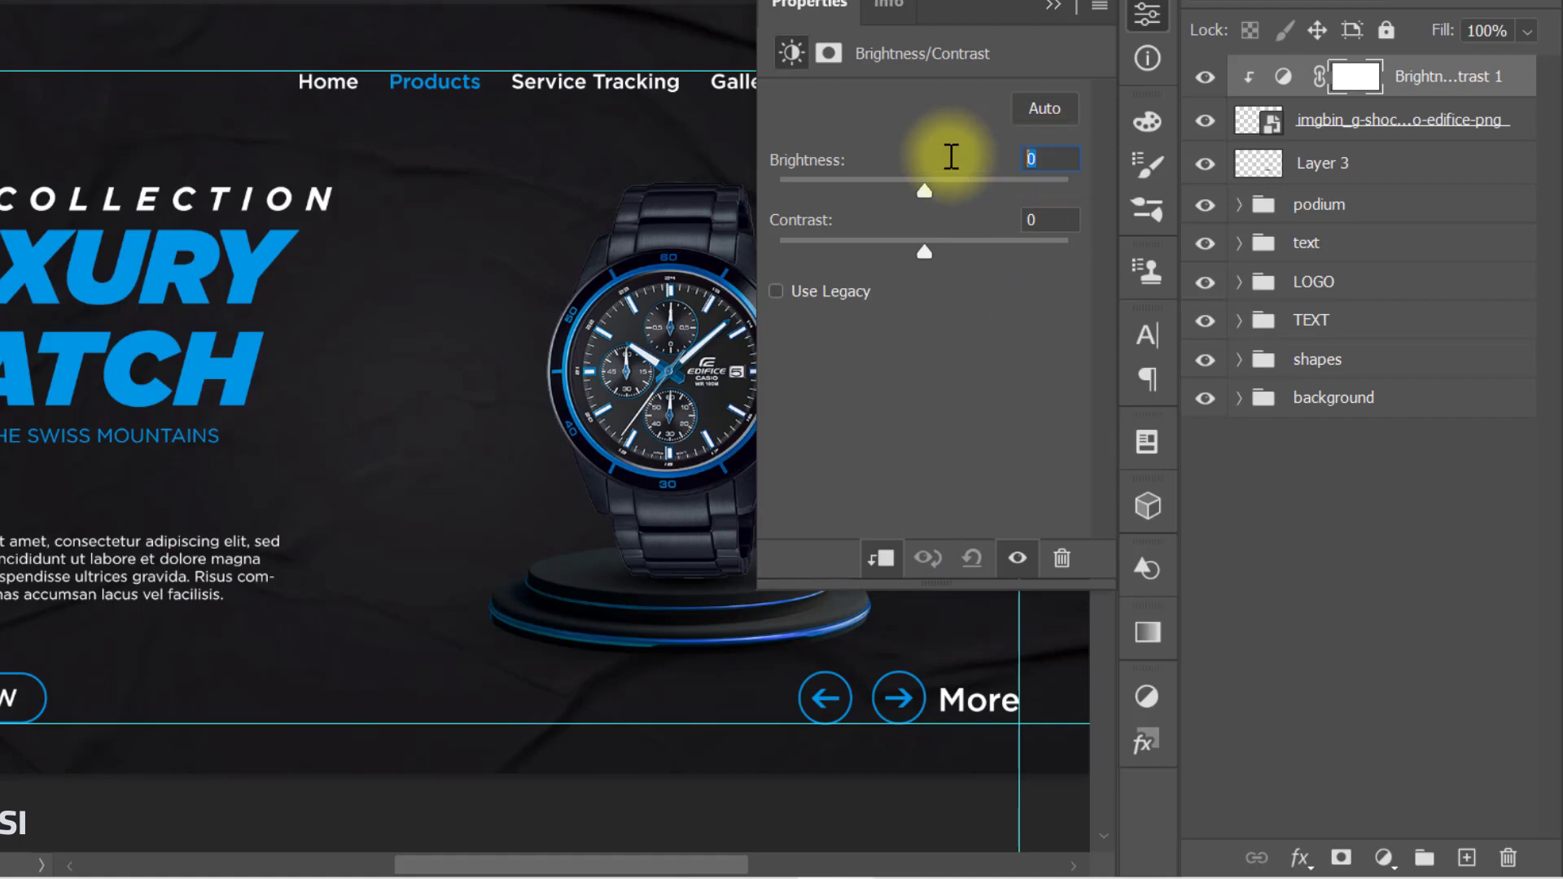
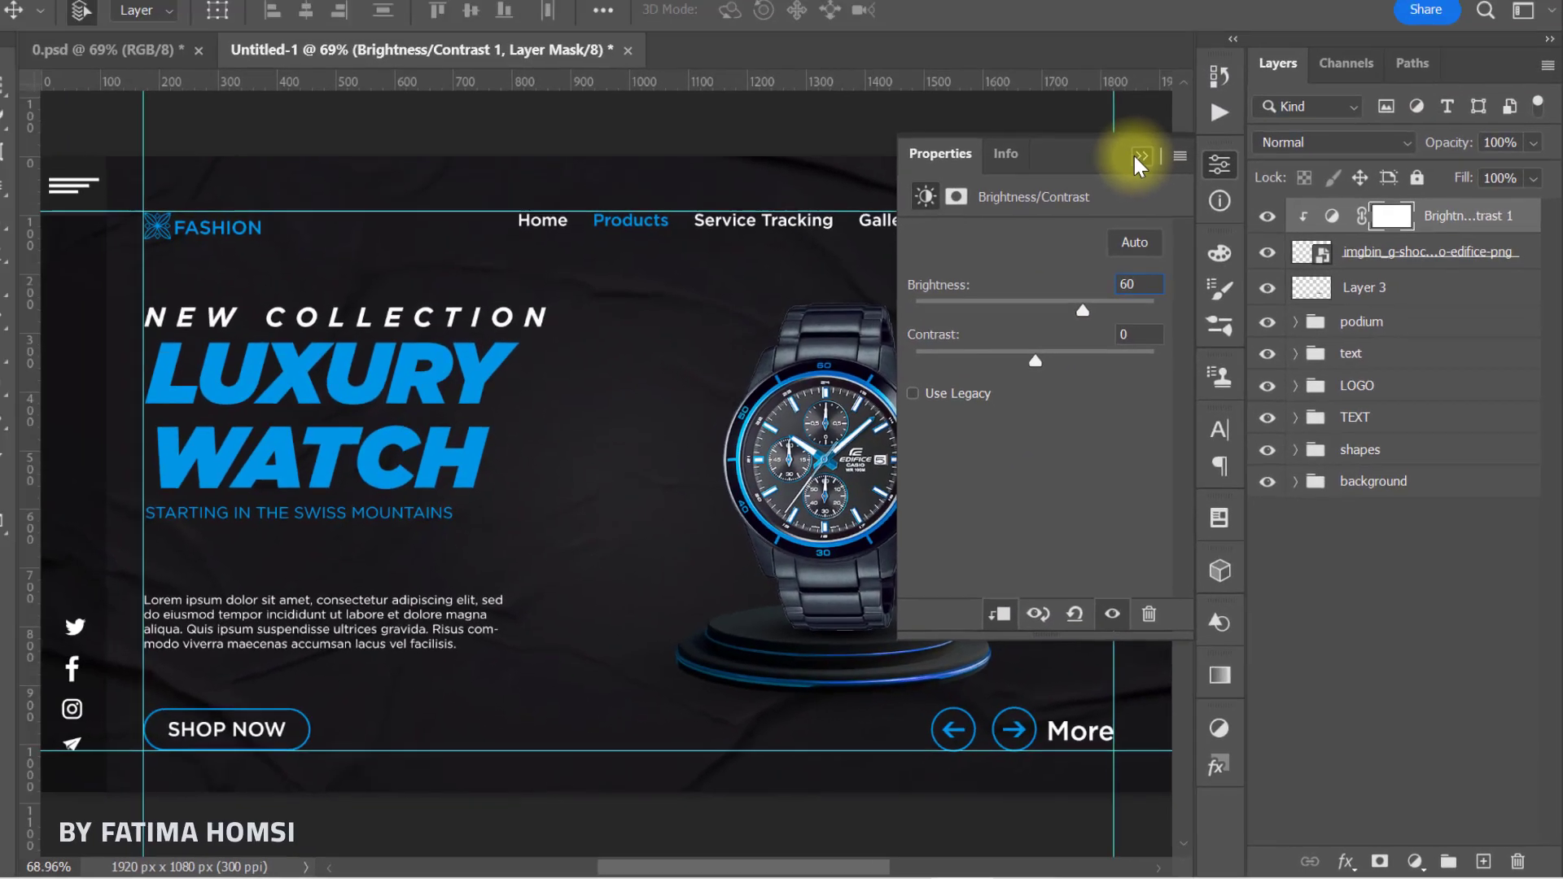
click(1054, 6)
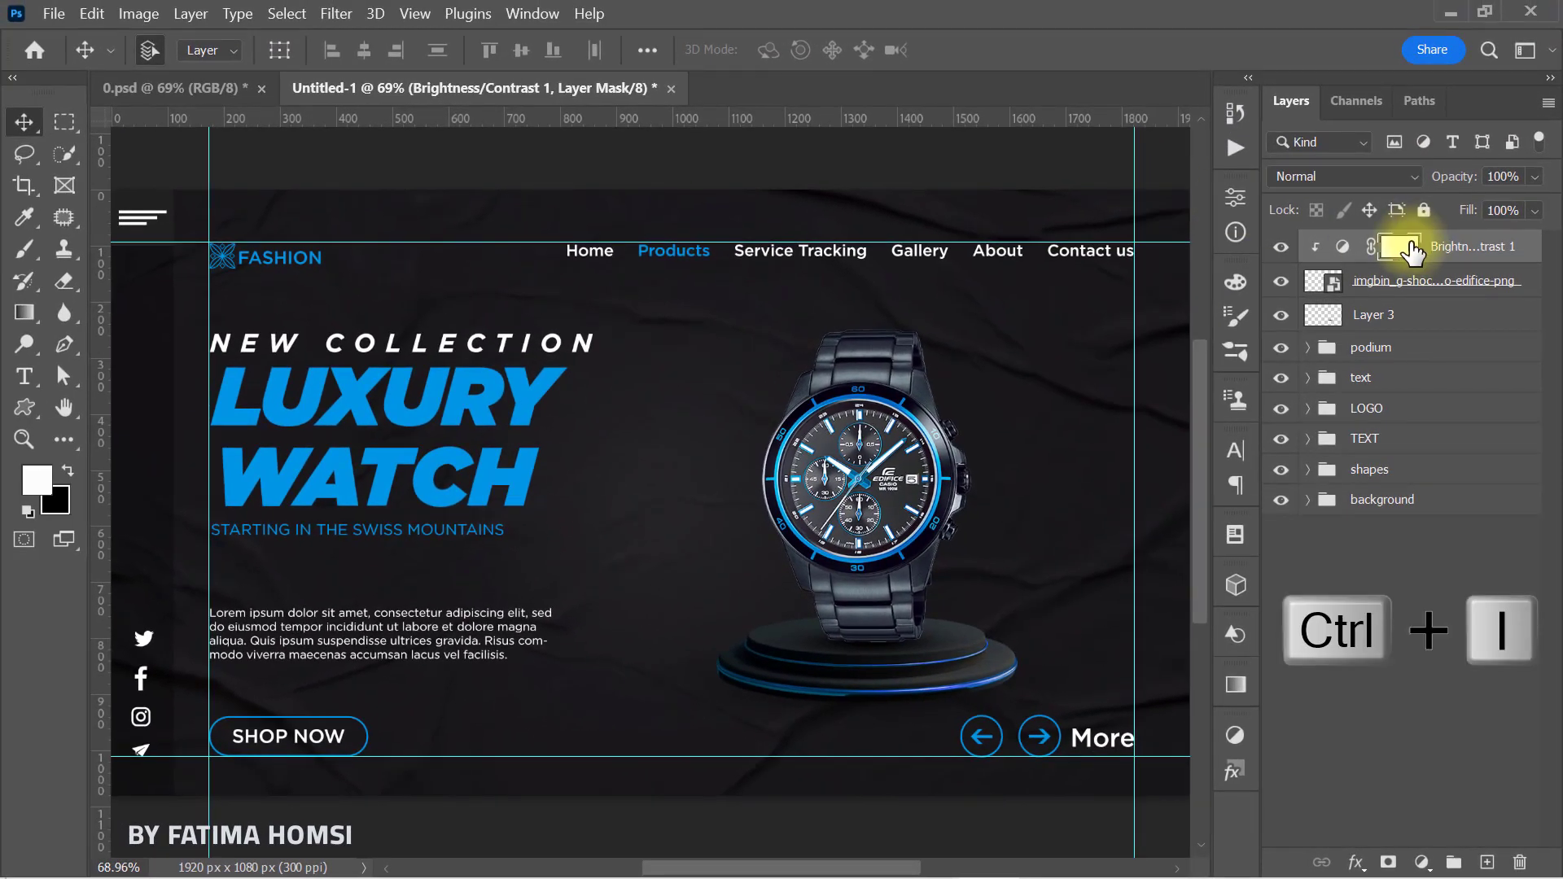
Invert the Brightness/Contrast mask, paint the watch dial in it with a white Soft Round brush, and compare the watch with and without the adjustment.
key(ctrl+i)
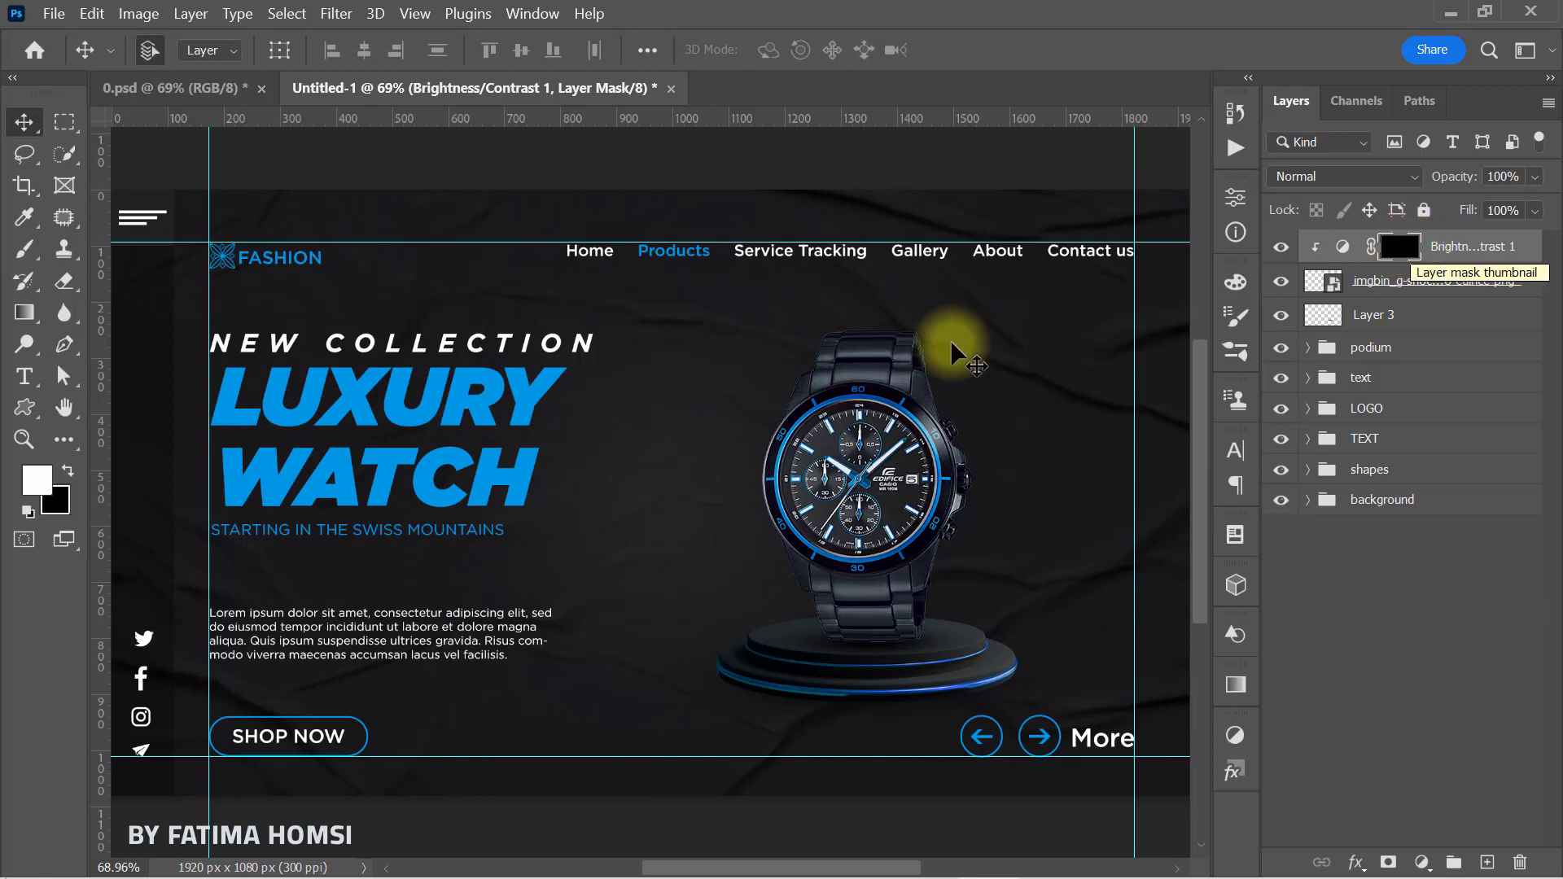
click(27, 258)
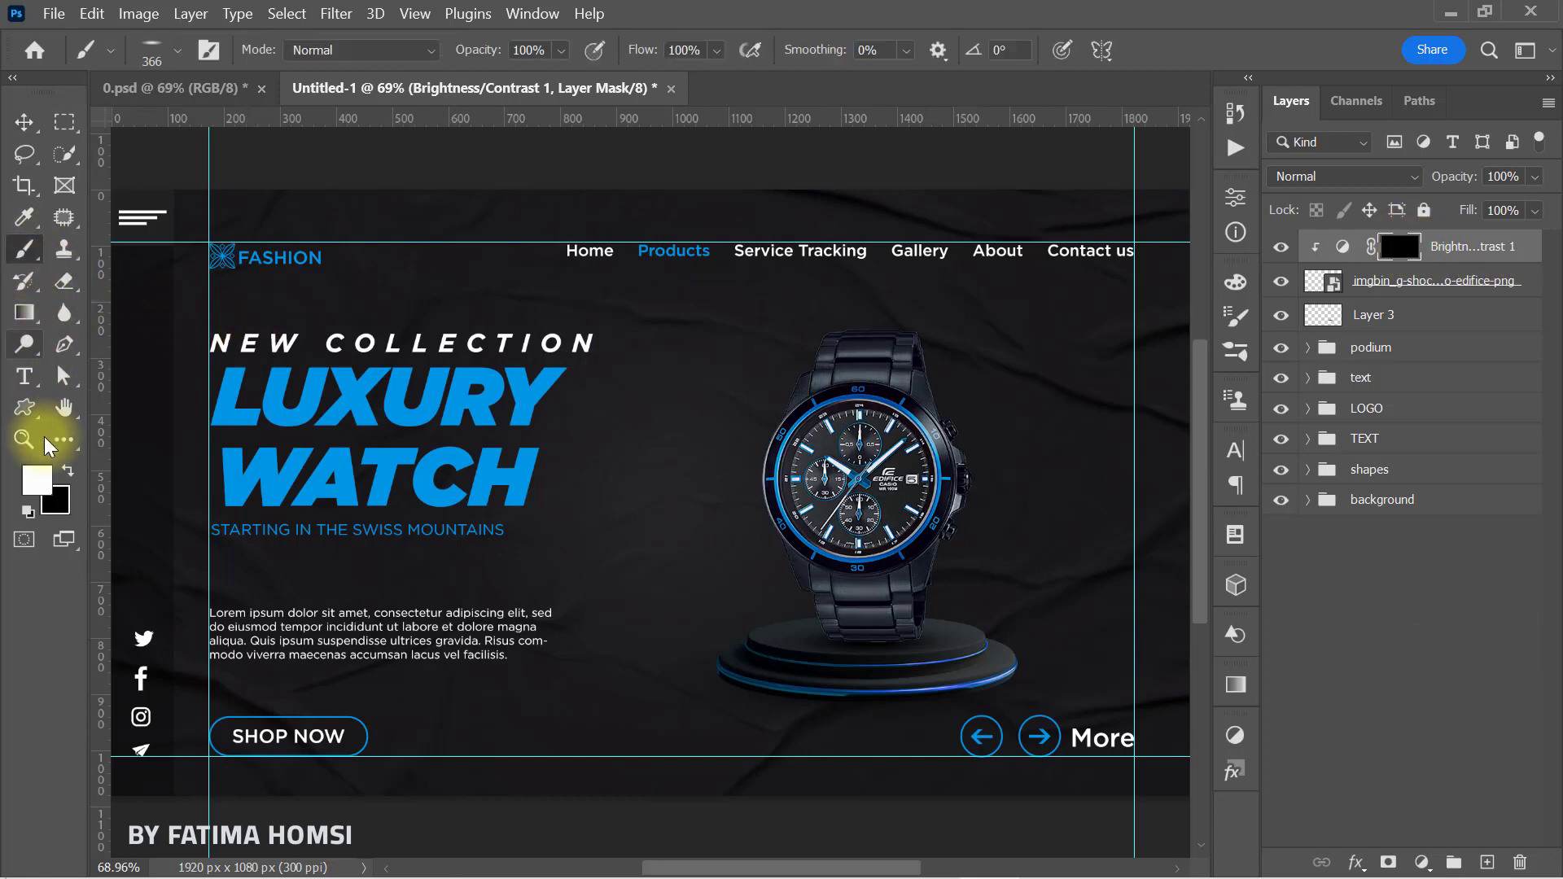
click(37, 480)
click(955, 124)
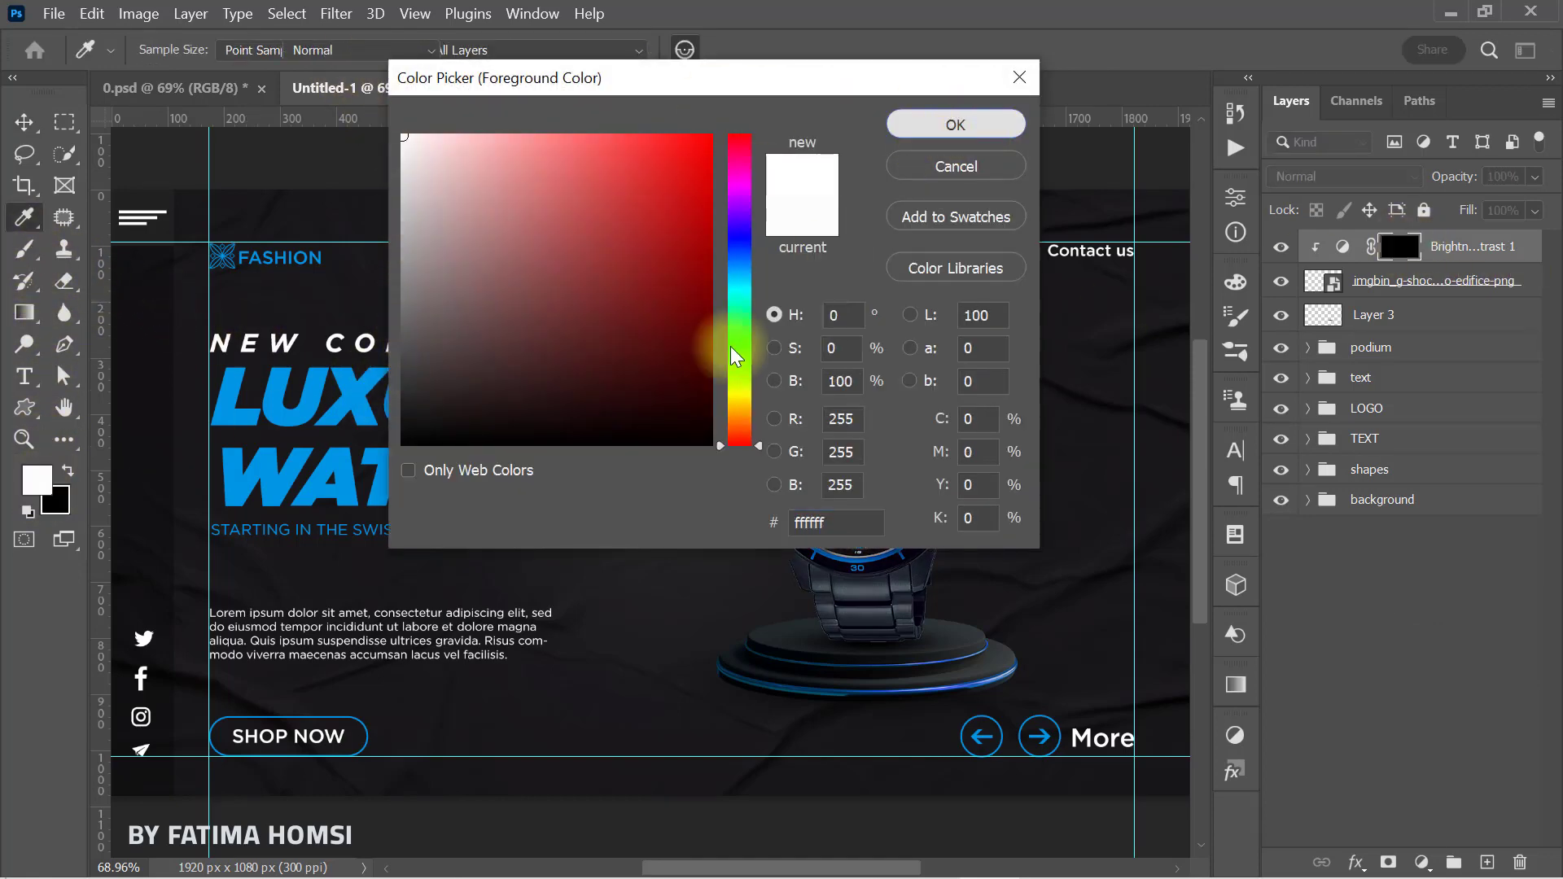
right_click(683, 407)
click(828, 688)
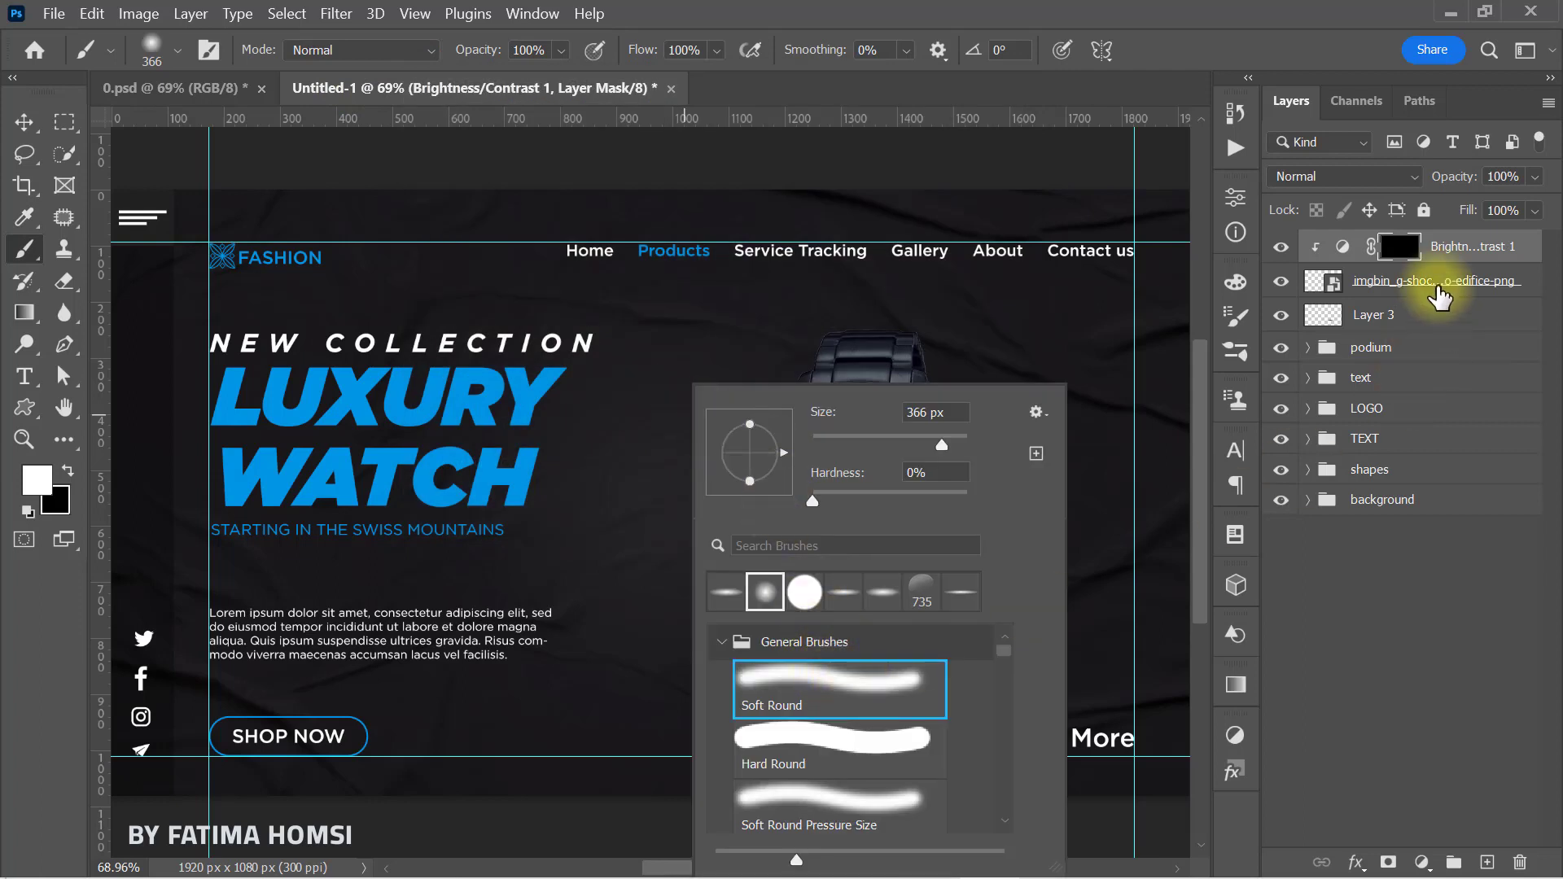
click(1401, 246)
mouse_move(870, 459)
mouse_down()
mouse_move(796, 458)
mouse_move(820, 454)
mouse_move(896, 504)
mouse_move(809, 462)
mouse_move(837, 440)
mouse_up()
click(1281, 246)
click(1280, 247)
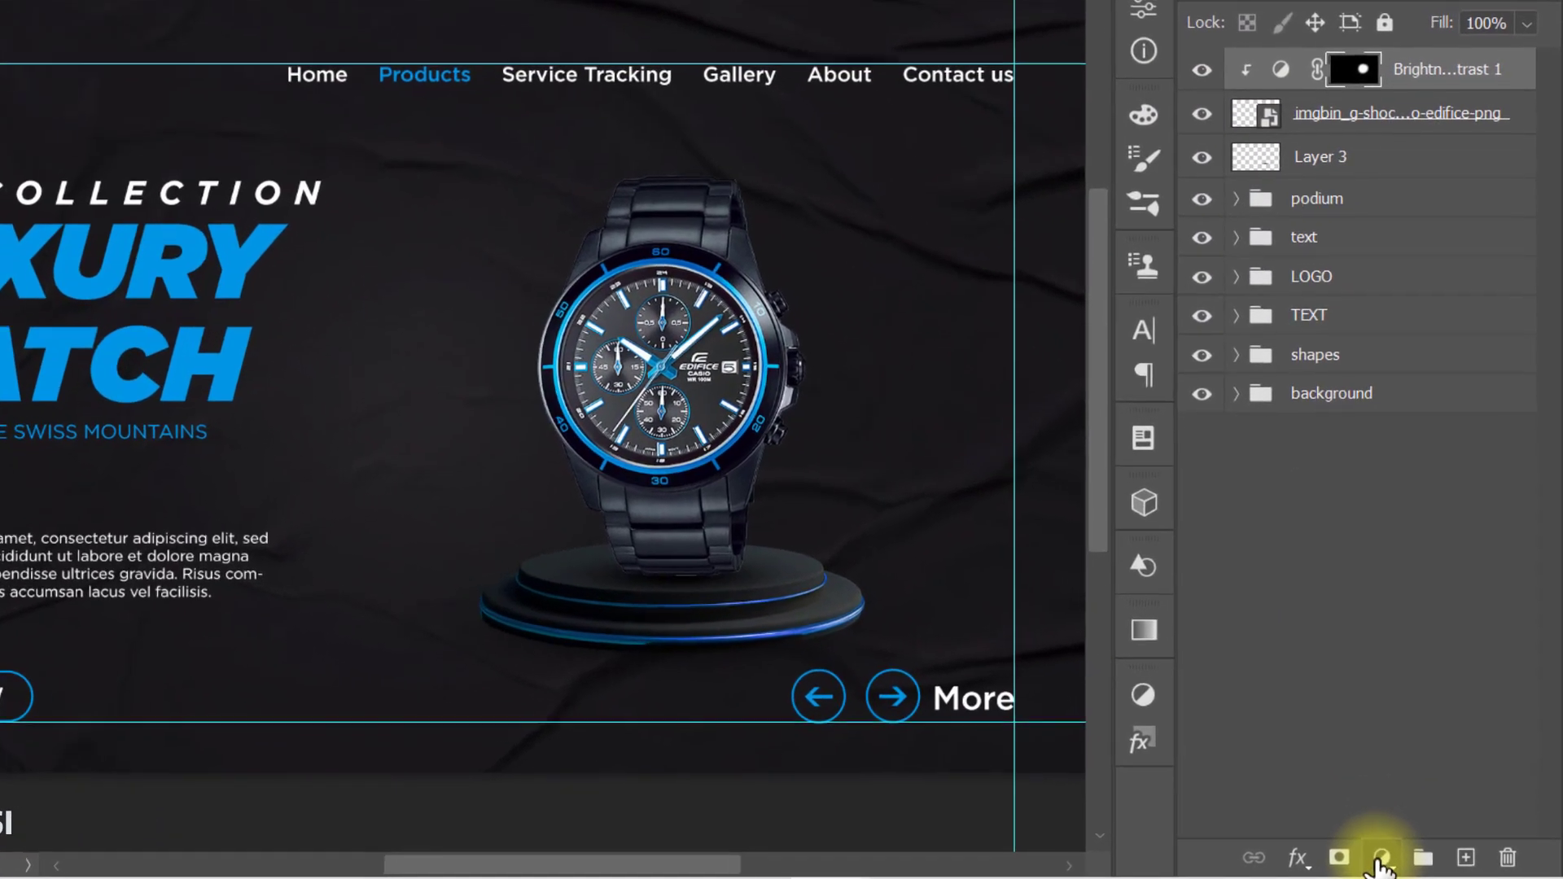
Add a Hue/Saturation adjustment clipped to the watch layer with Lightness set to -30 and Saturation to -100.
click(1411, 860)
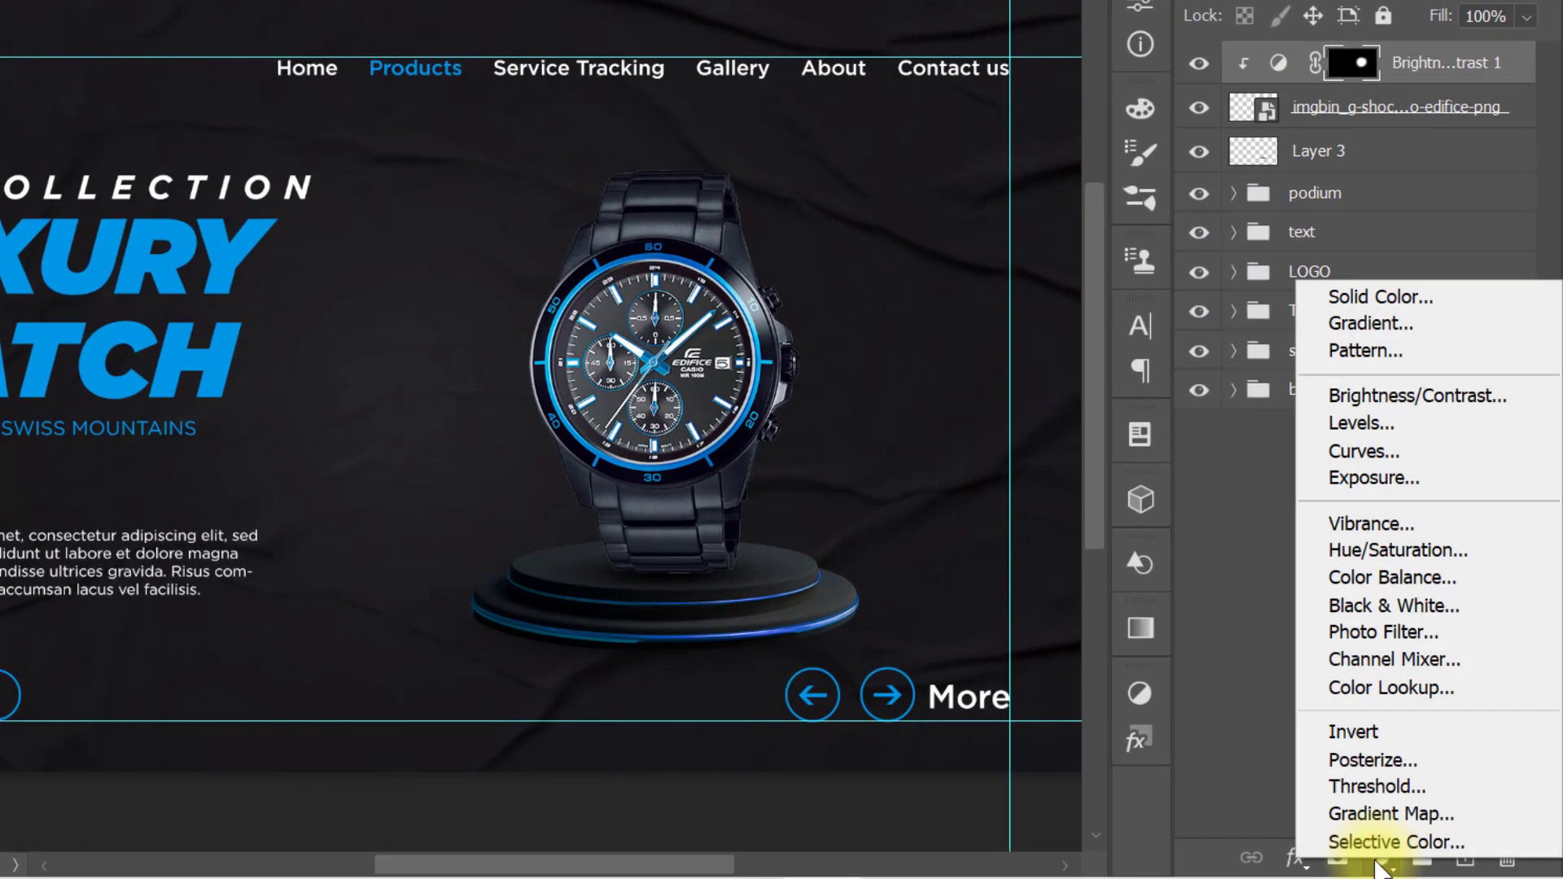
click(1405, 548)
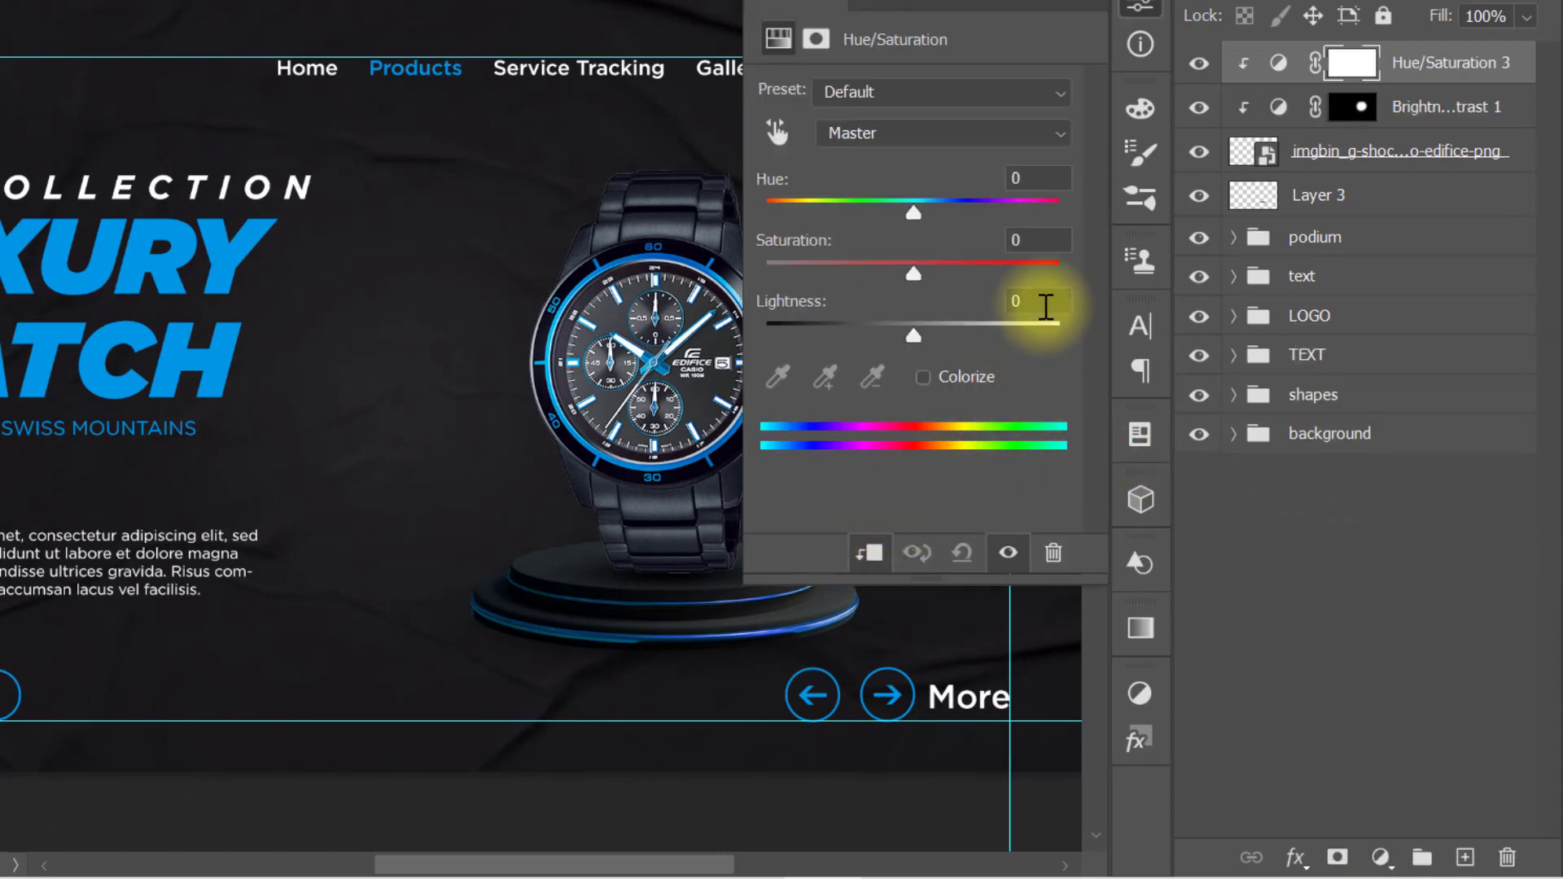
click(1039, 301)
text(-30)
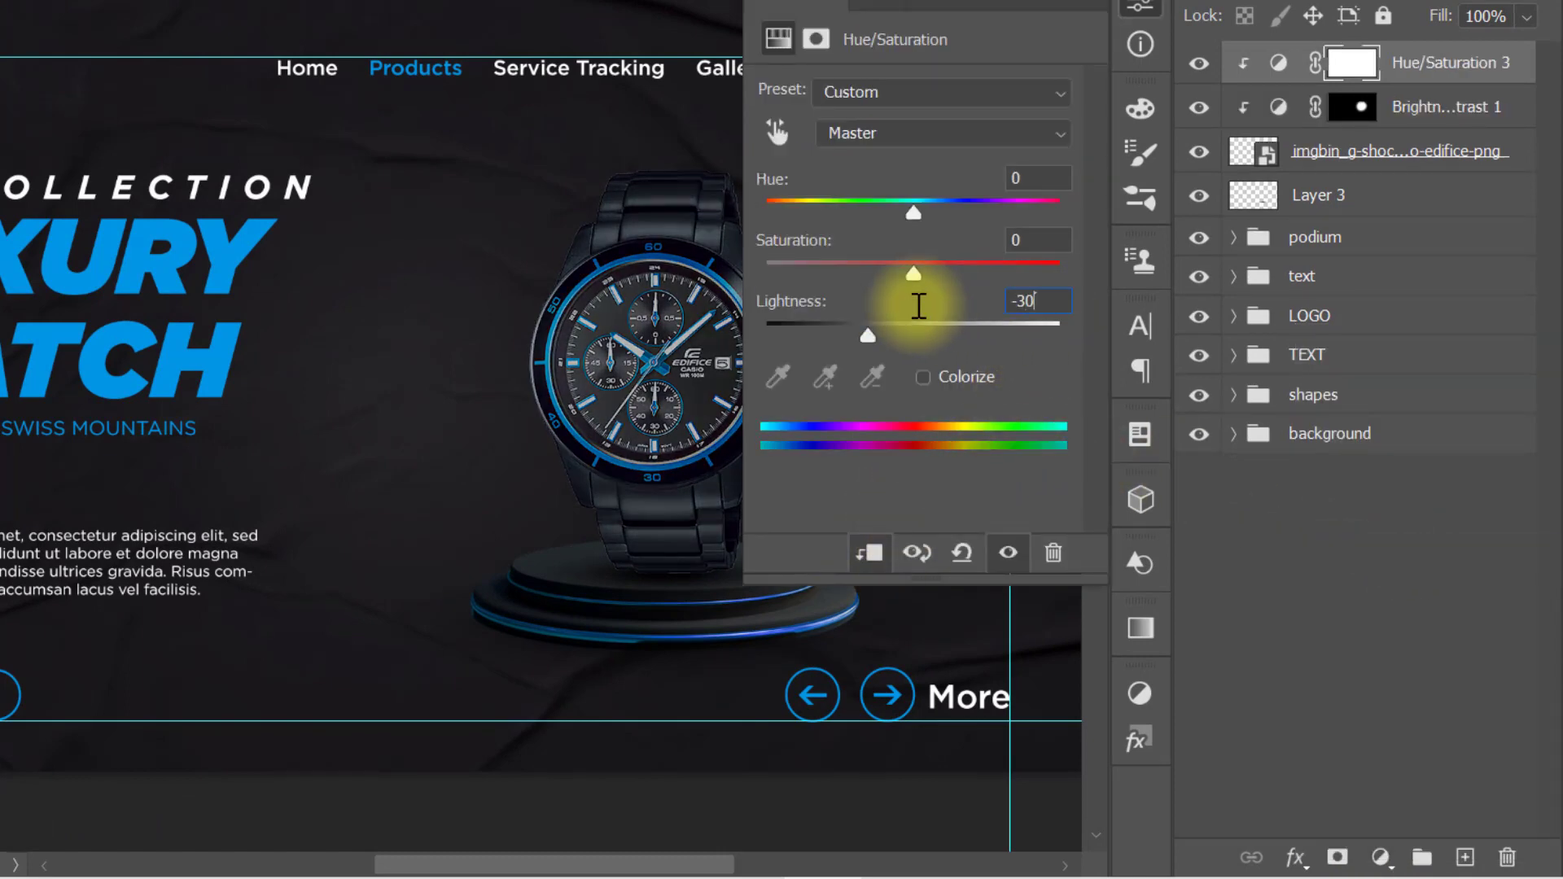
drag(913, 274, 730, 285)
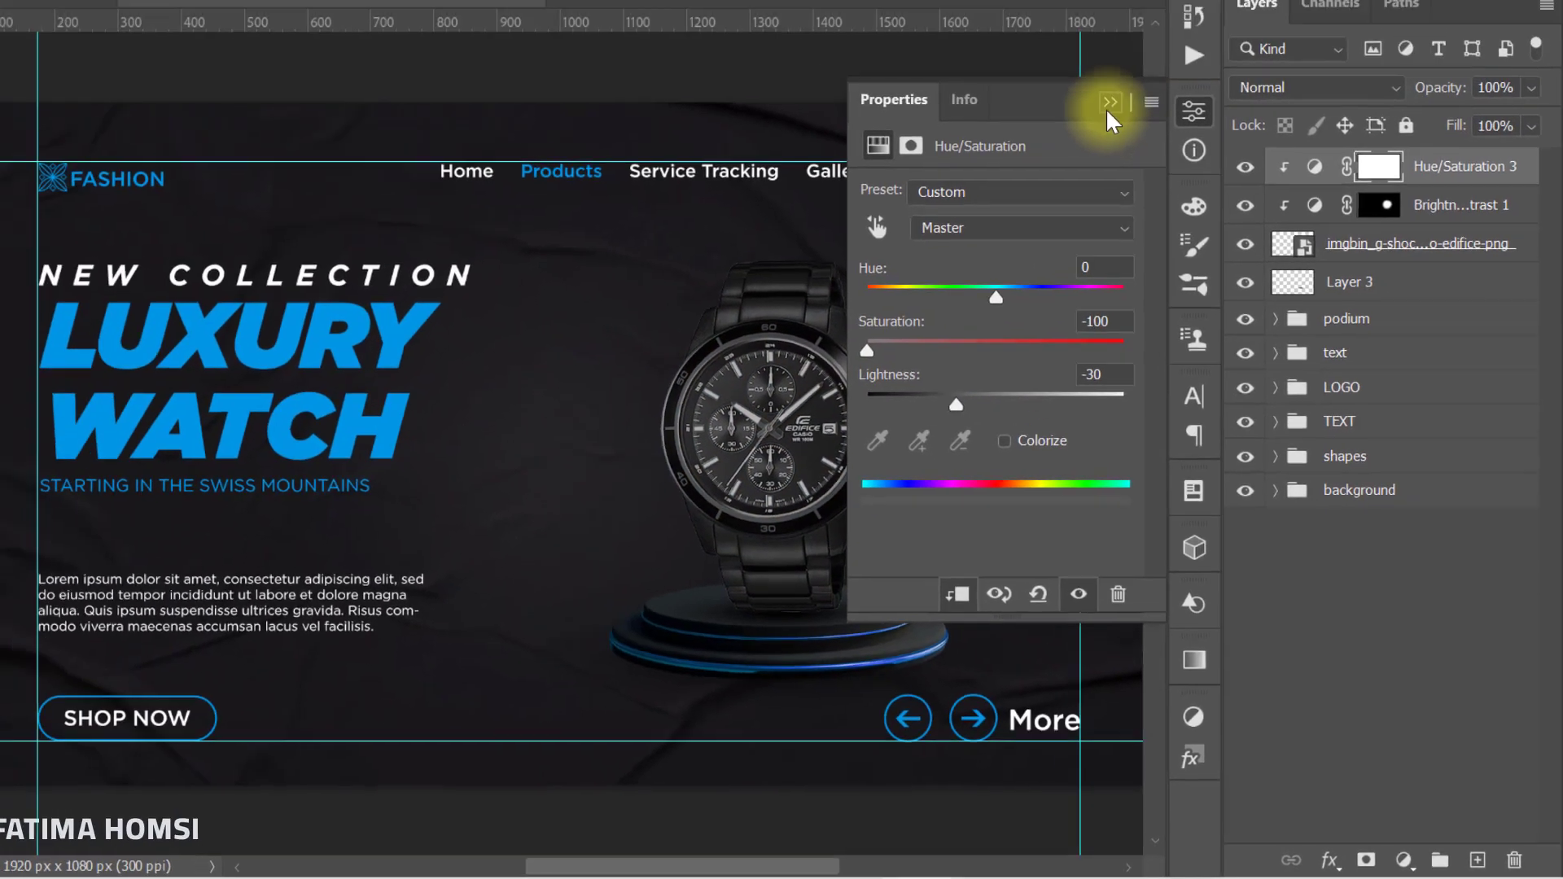
click(1139, 75)
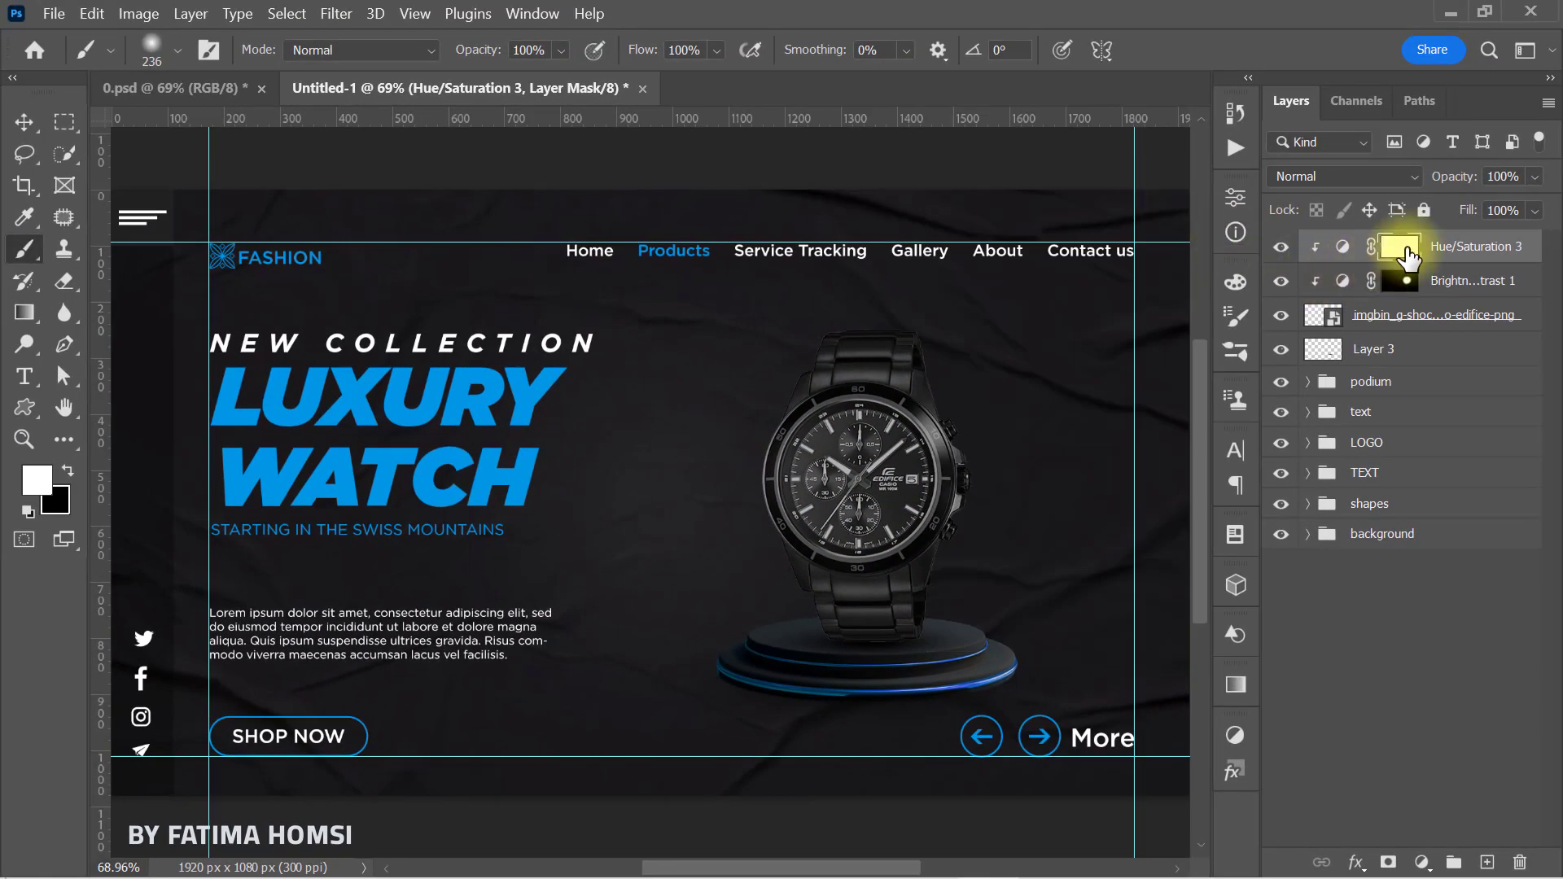
Paint the watch dial black in the Hue/Saturation mask to restore its blue colour, and compare the watch with and without the adjustment.
mouse_move(848, 520)
mouse_down()
mouse_move(901, 486)
mouse_move(822, 500)
mouse_move(793, 459)
mouse_move(901, 449)
mouse_move(928, 477)
mouse_move(854, 530)
mouse_move(828, 526)
mouse_move(799, 465)
mouse_move(863, 434)
mouse_move(934, 454)
mouse_up()
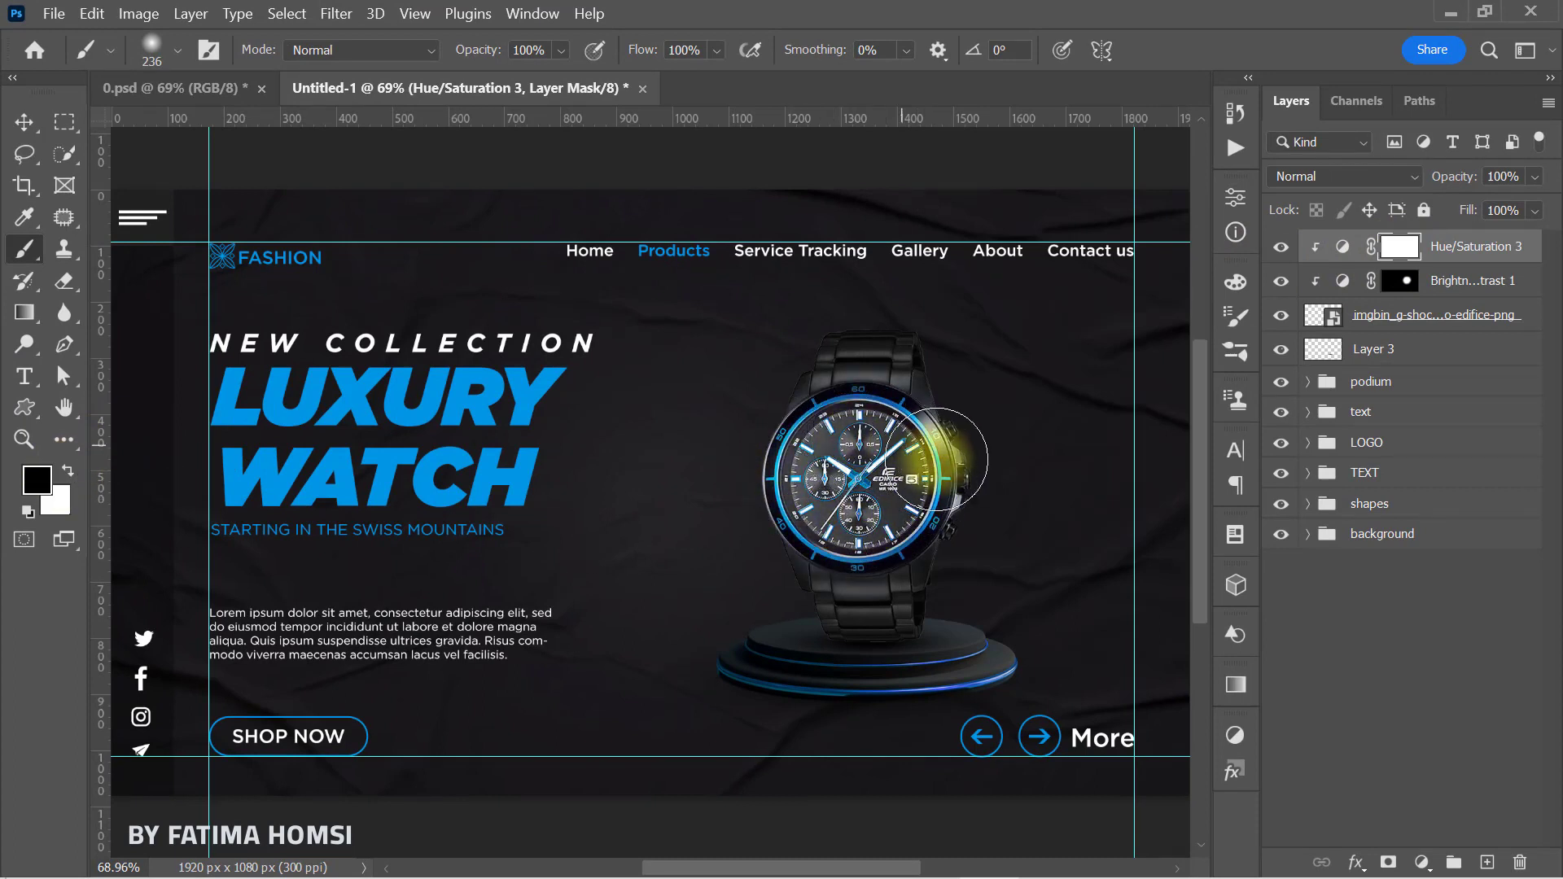
click(1281, 247)
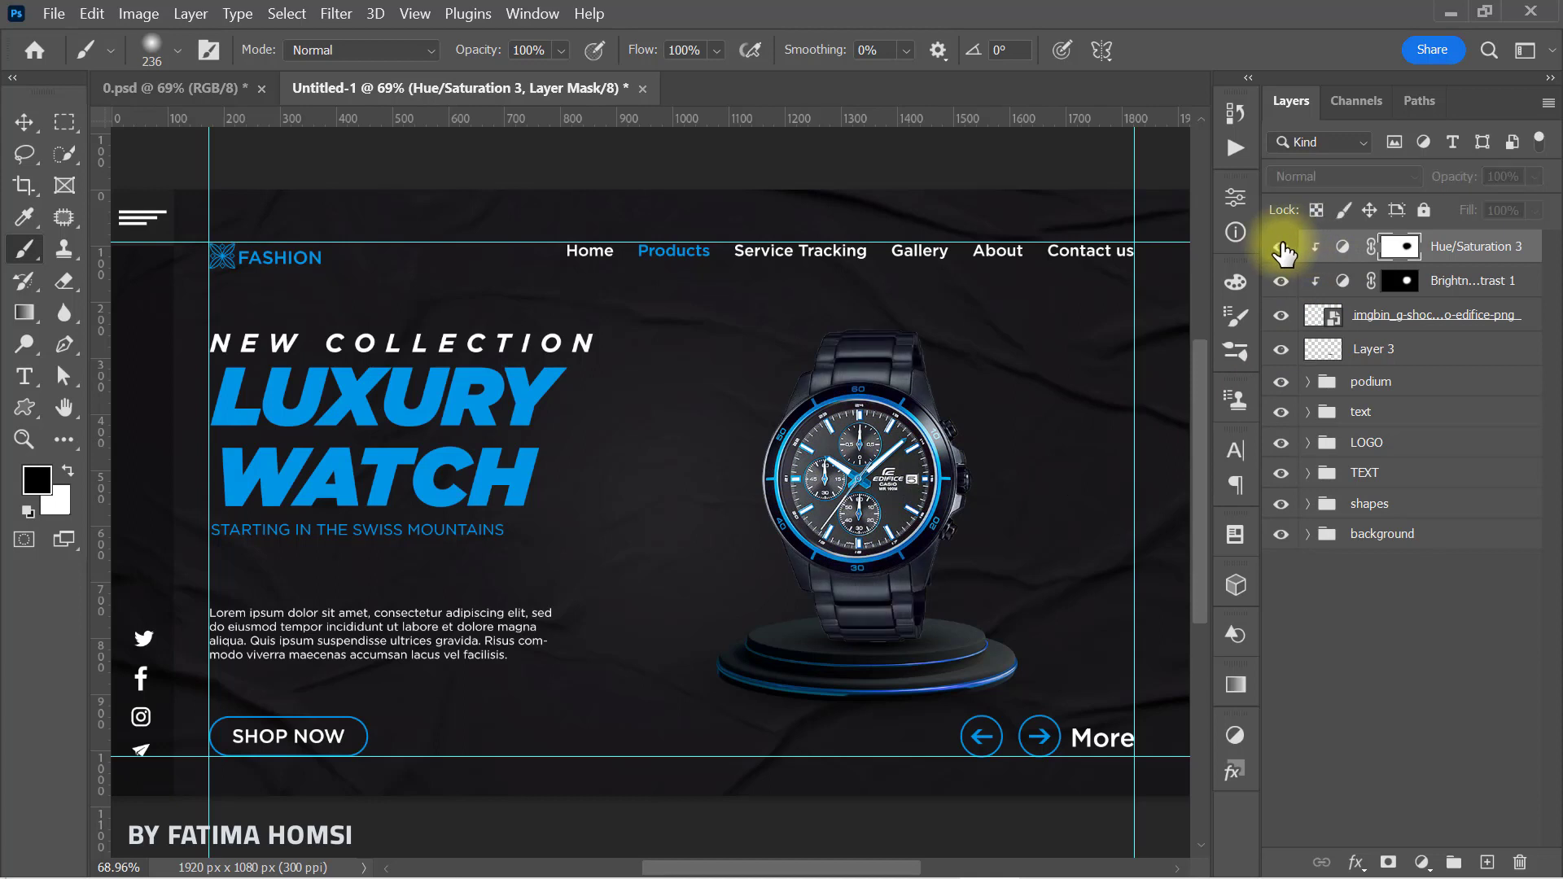
click(1282, 247)
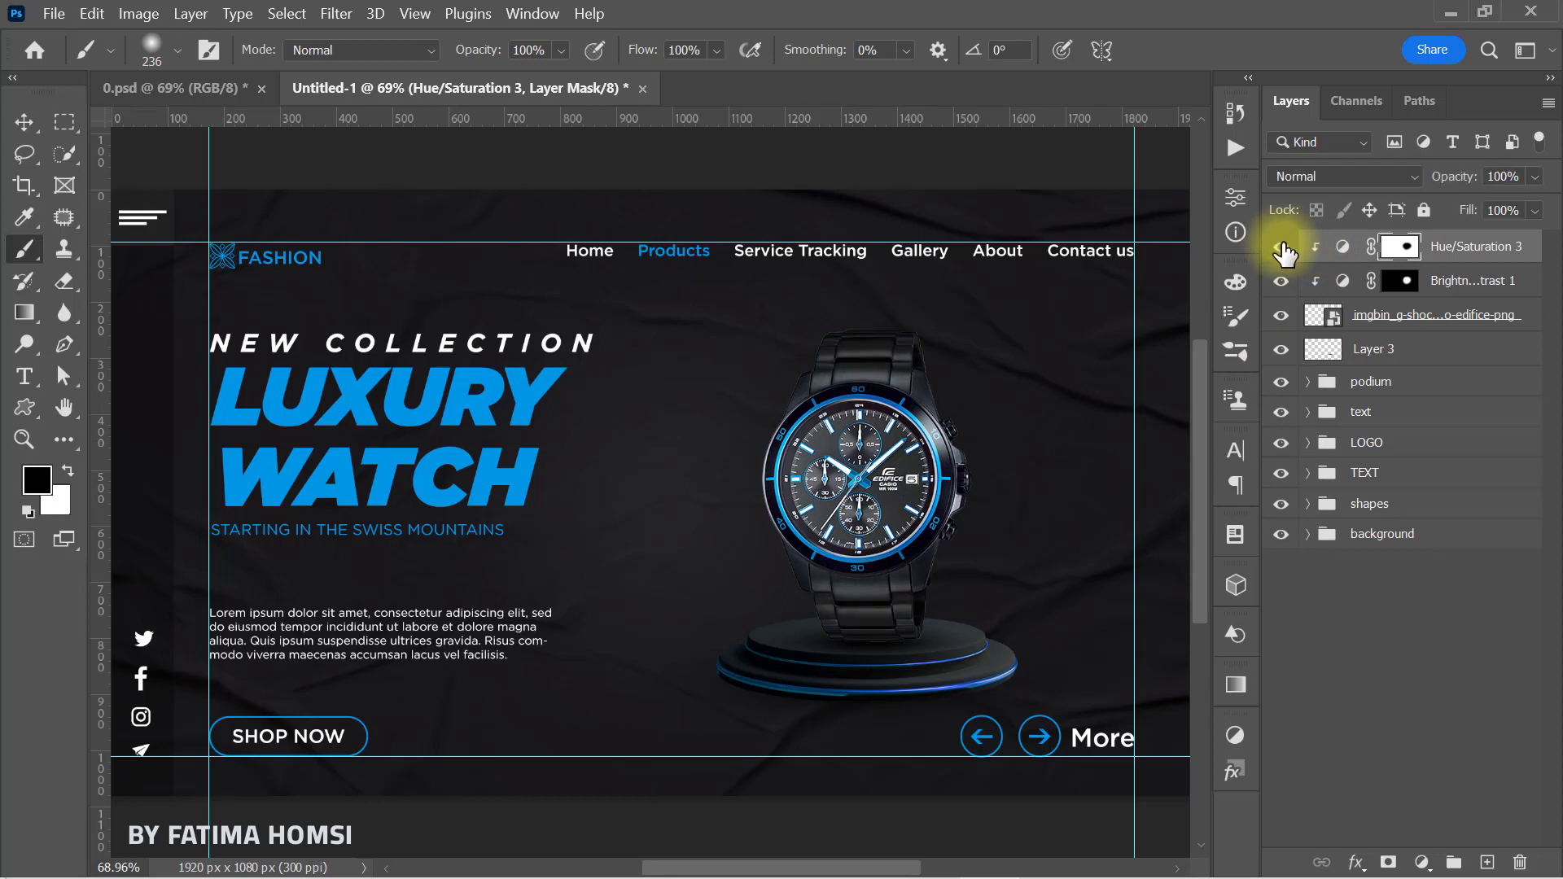
Group the watch layer, its two adjustments and the shadow layer as "image", and hide the guides.
shift+click(1445, 356)
key(ctrl+g)
double_click(1371, 245)
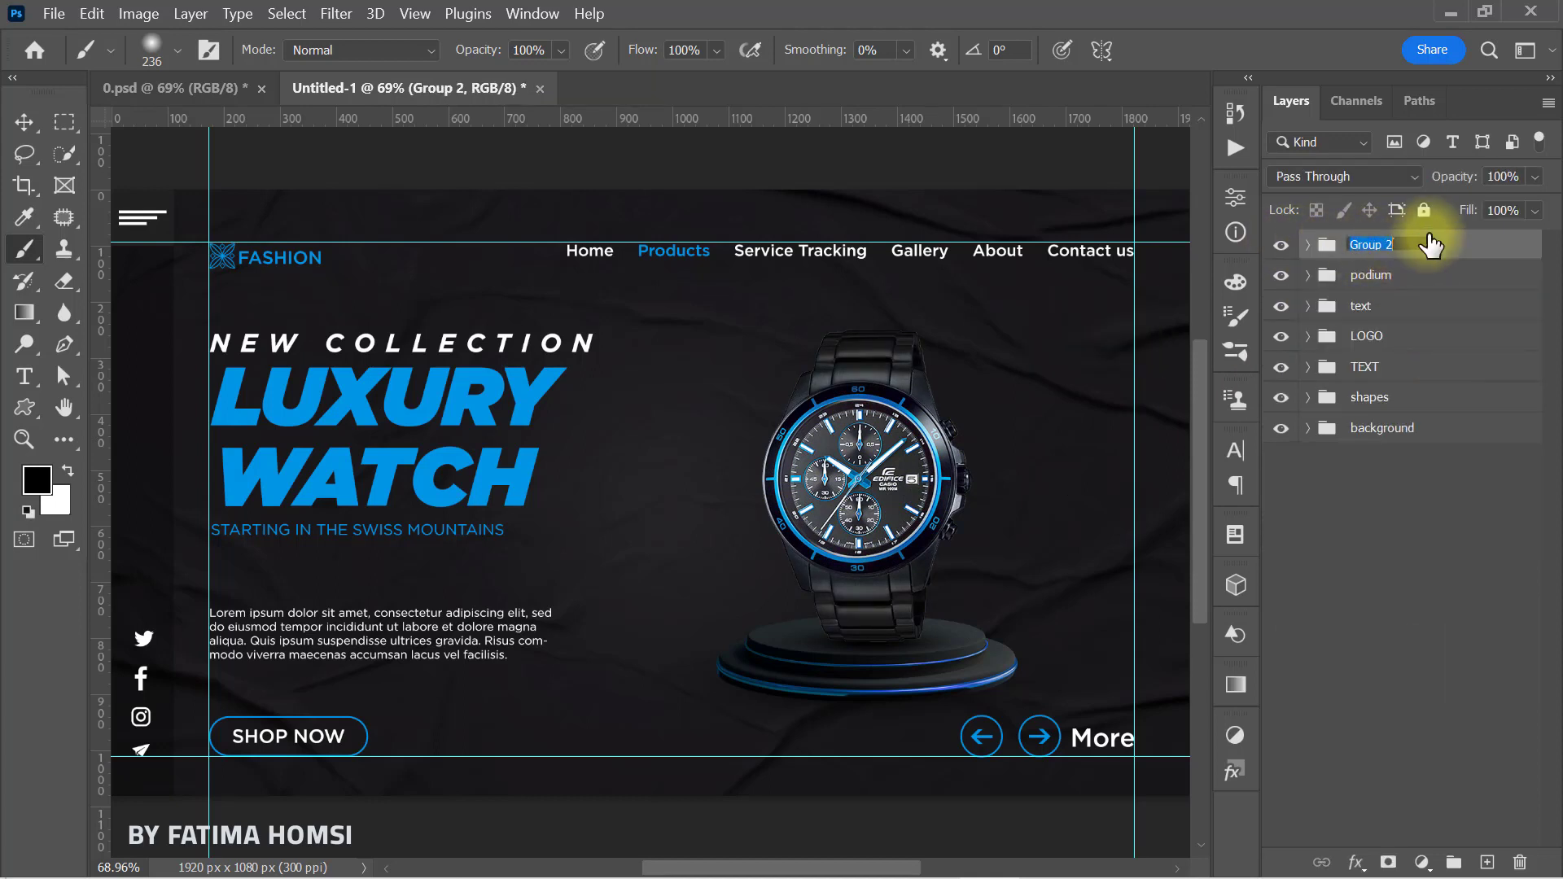
text(image)
key(Return)
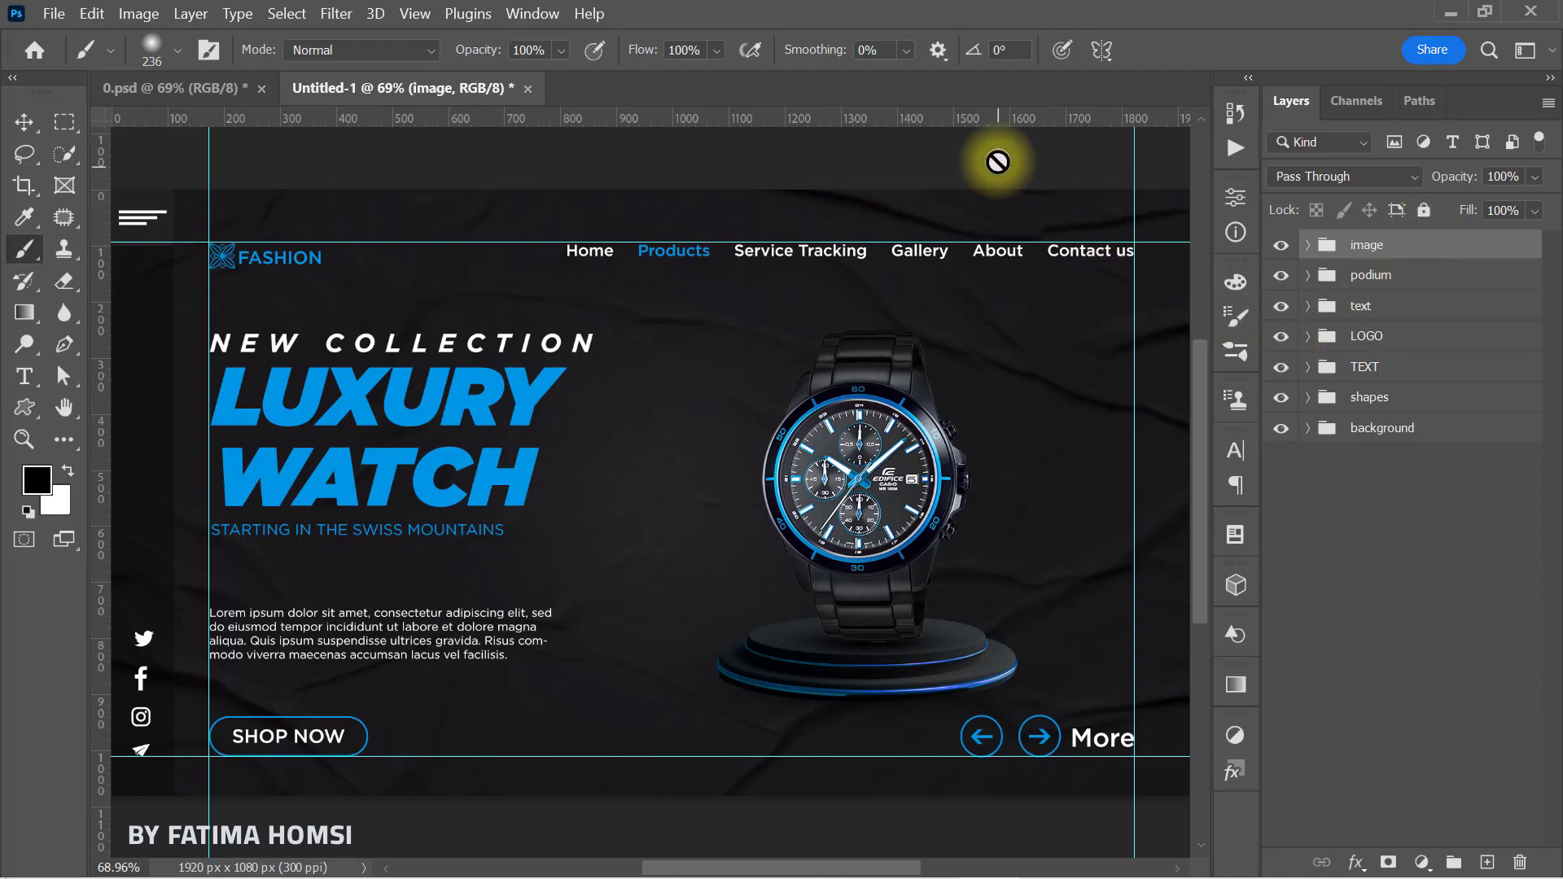
key(ctrl+;)
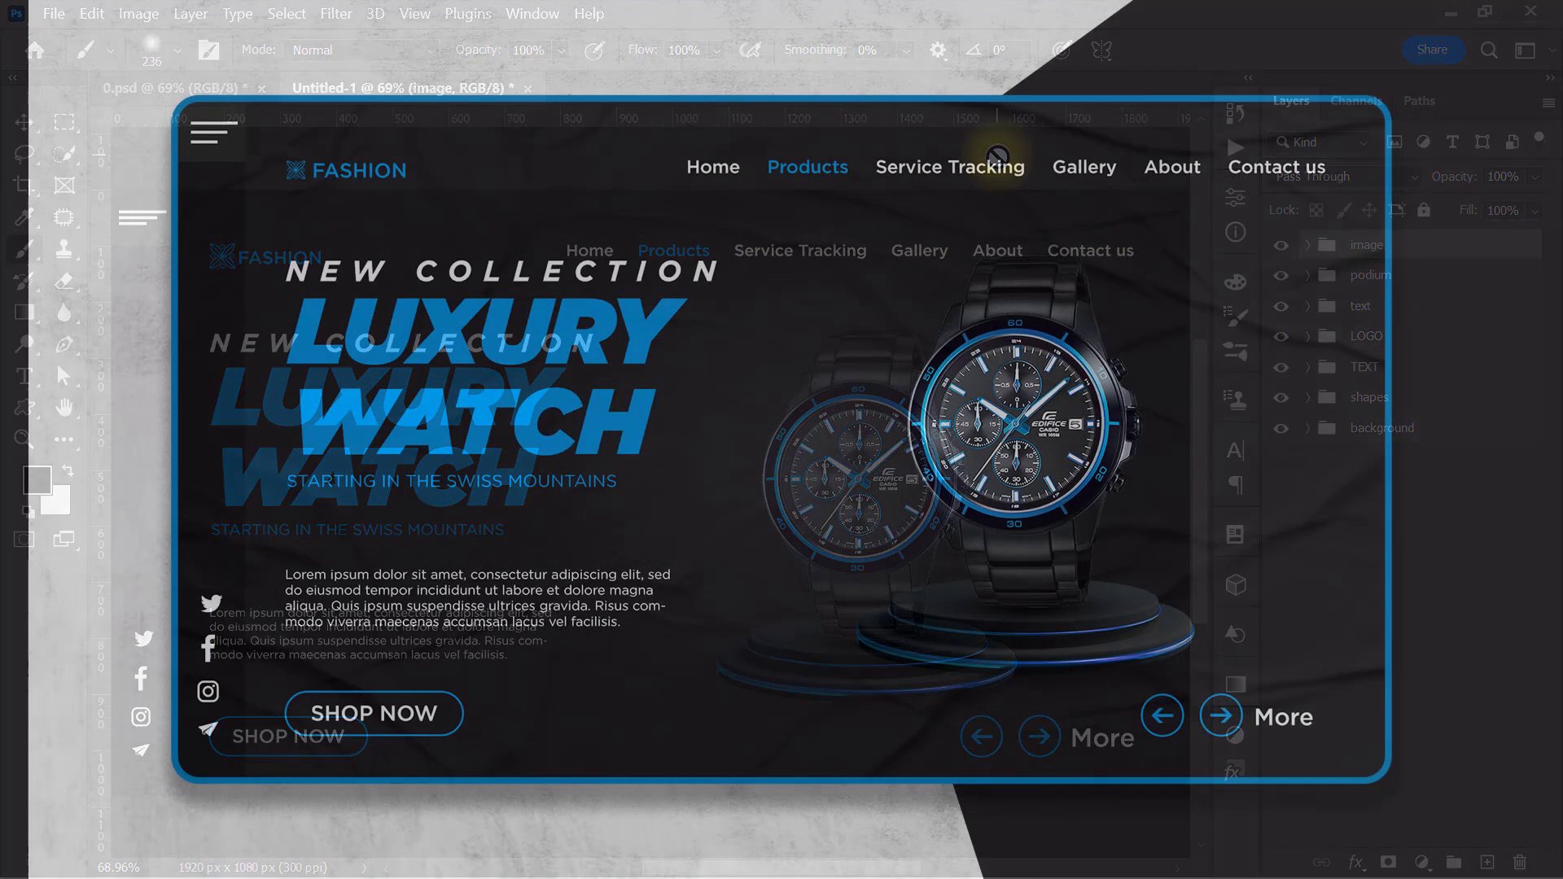